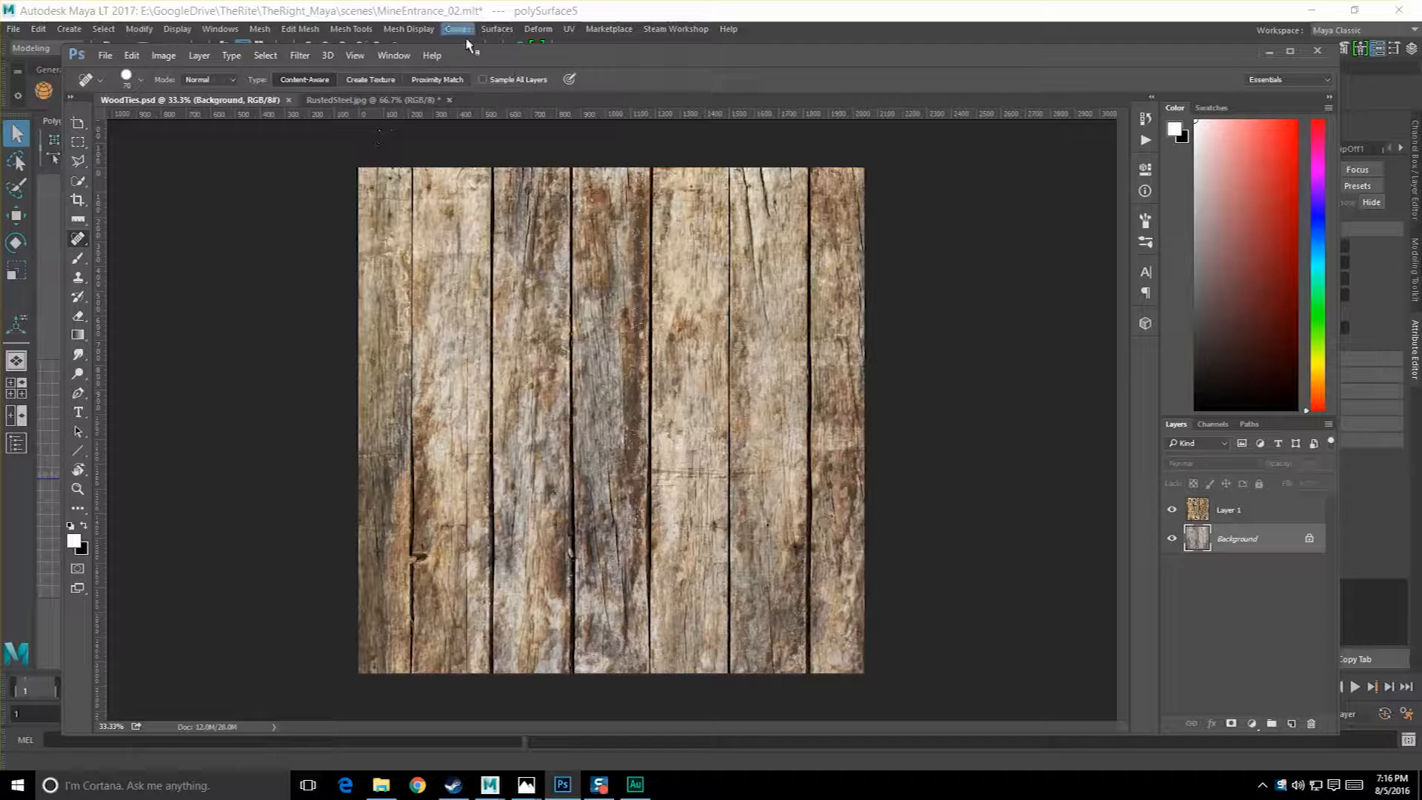
Switch to Bridge to browse the Textures folder and preview the FleshEntrance.jpg texture.
drag(528, 62, 511, 44)
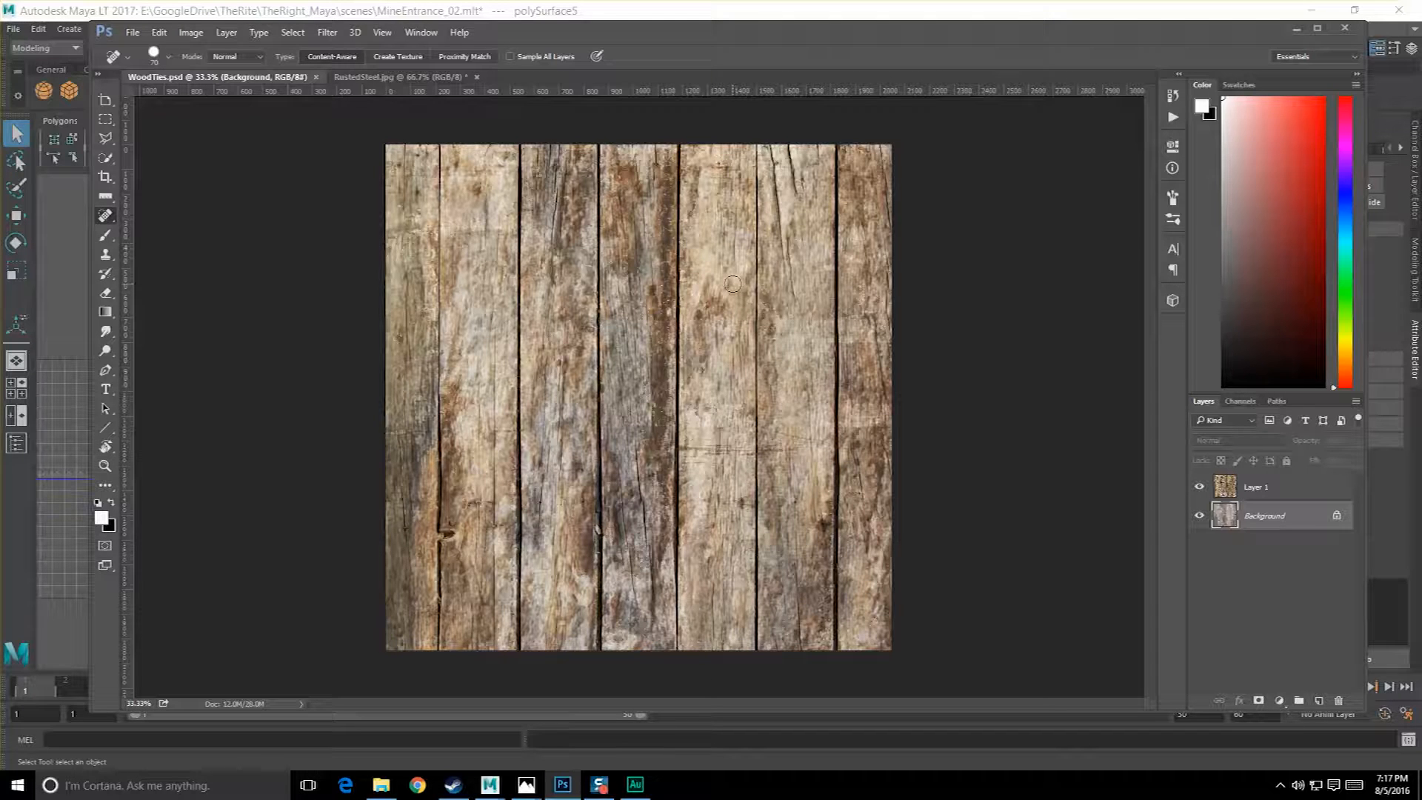
click(133, 32)
click(160, 87)
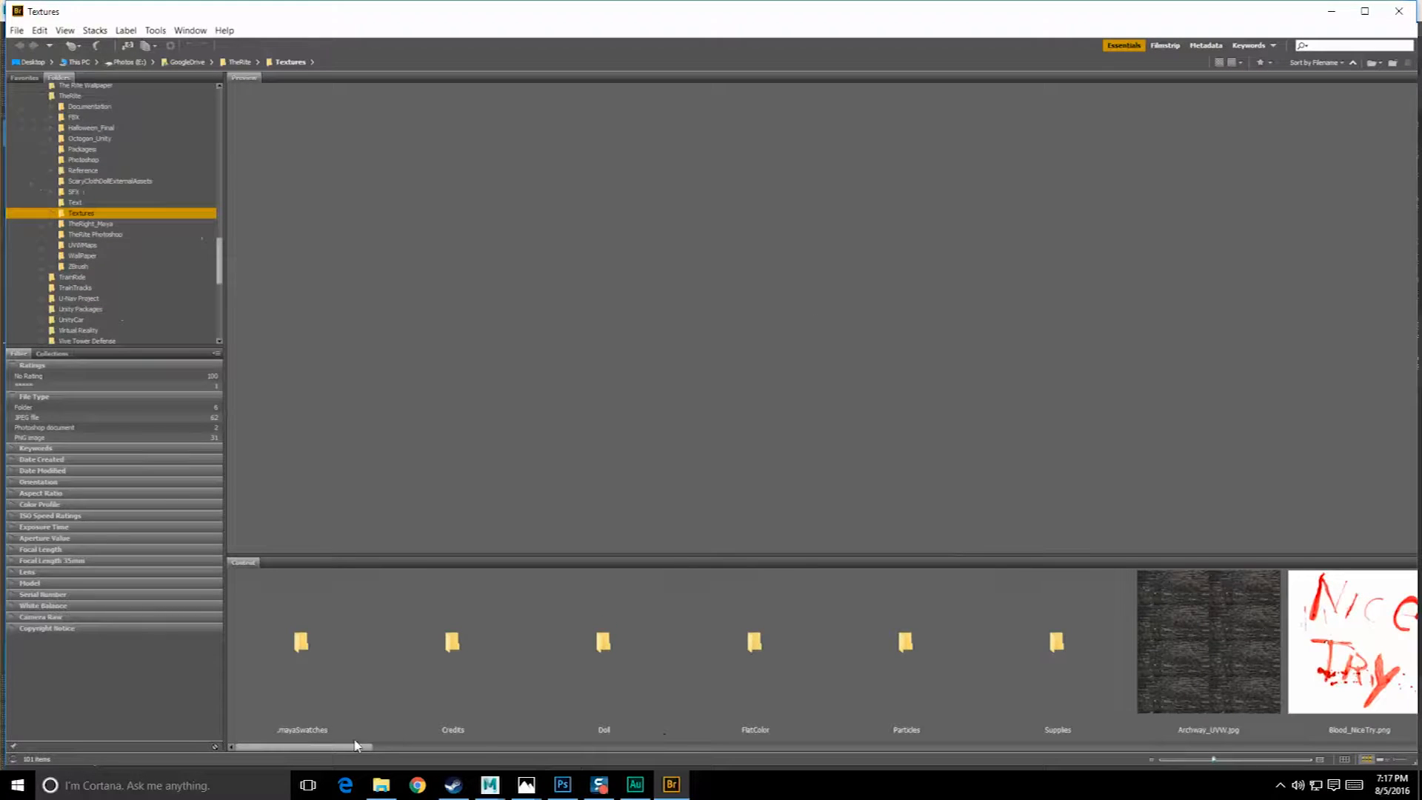
drag(333, 753, 670, 787)
click(774, 722)
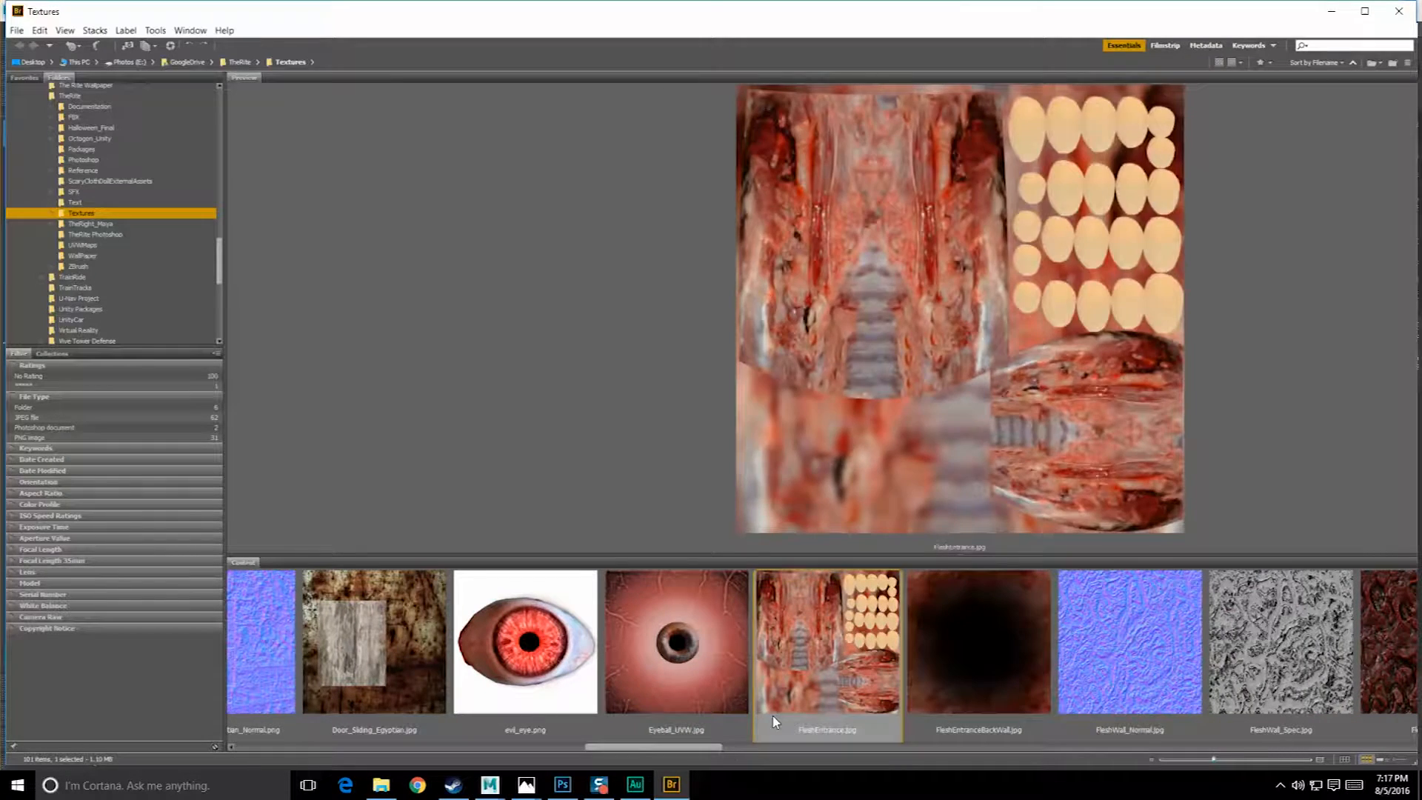
Look through the image previews in the Textures folder for a suitable old wood texture.
key(Right)
key(Right)
key(Right)
key(Right)
key(Right)
key(Right)
key(Right)
key(Right)
key(Right)
key(Right)
key(Right)
key(Right)
key(Right)
key(Right)
key(Right)
key(Right)
key(Right)
key(Right)
key(Right)
key(Right)
key(Right)
key(Right)
key(Right)
key(Right)
key(Right)
key(Right)
key(Right)
key(Right)
key(Right)
key(Right)
key(Right)
key(Right)
key(Right)
key(Right)
key(Right)
key(Right)
key(Right)
key(Right)
key(Right)
key(Right)
key(Right)
key(Right)
key(Right)
key(Right)
key(Right)
key(Right)
key(Right)
key(Right)
key(Right)
key(Right)
key(Right)
key(Right)
key(Right)
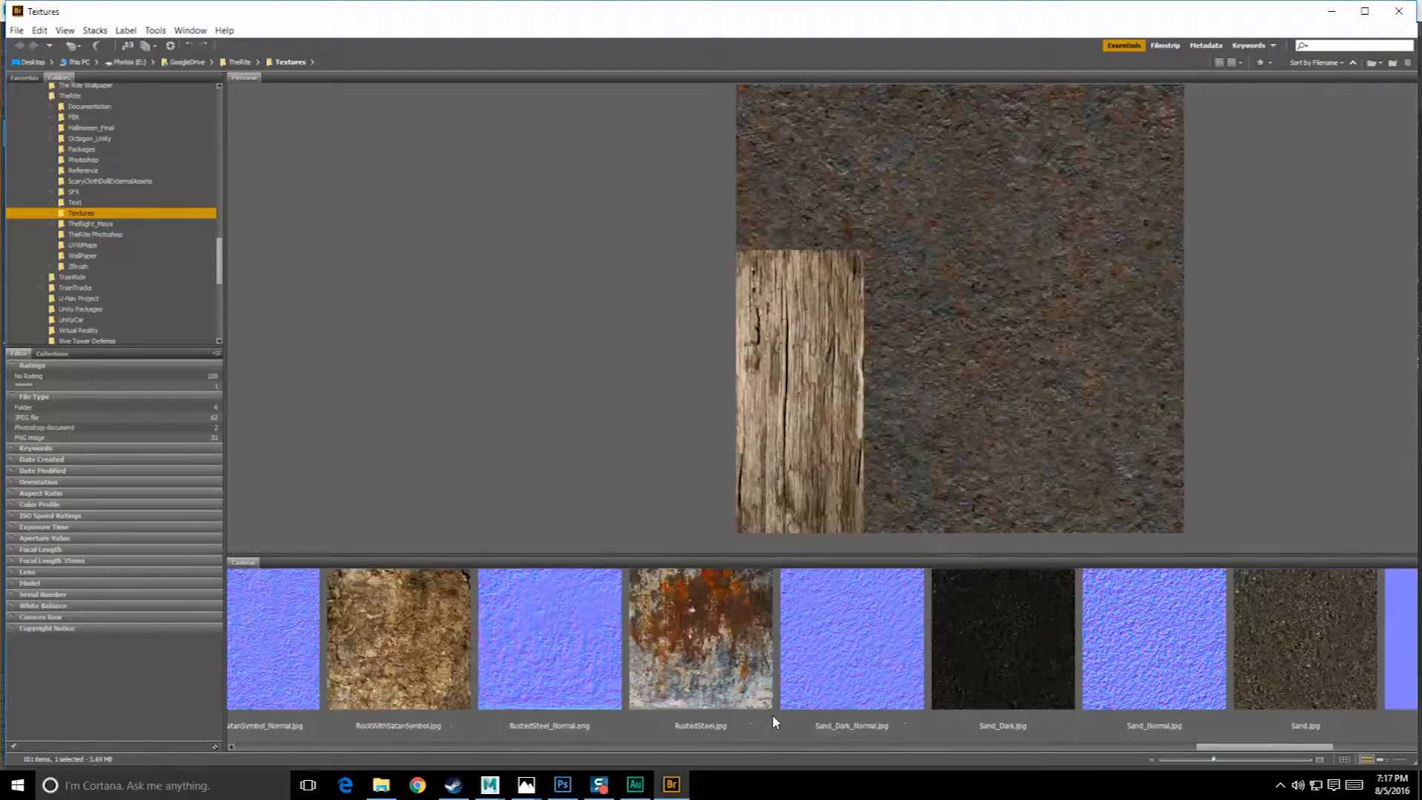
key(Right)
key(Right)
key(Left)
key(Left)
key(Left)
key(Left)
key(Left)
key(Right)
key(Right)
key(Right)
key(Right)
key(Right)
key(Right)
key(Right)
key(Right)
key(Right)
key(Right)
key(Right)
key(Right)
key(Right)
key(Right)
key(Right)
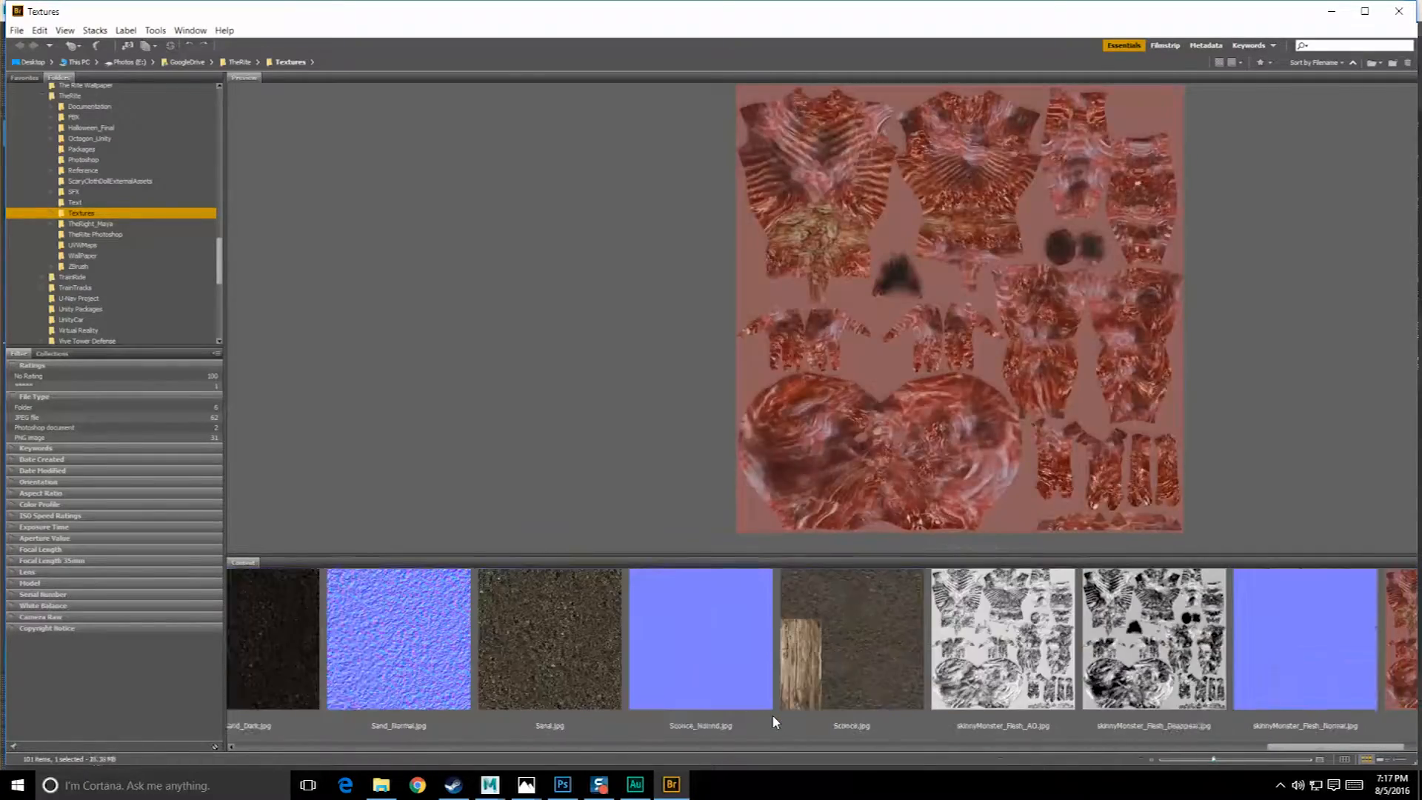
key(Right)
key(Right)
key(Right)
key(Right)
key(Right)
key(Right)
key(Right)
key(Right)
key(Right)
key(Right)
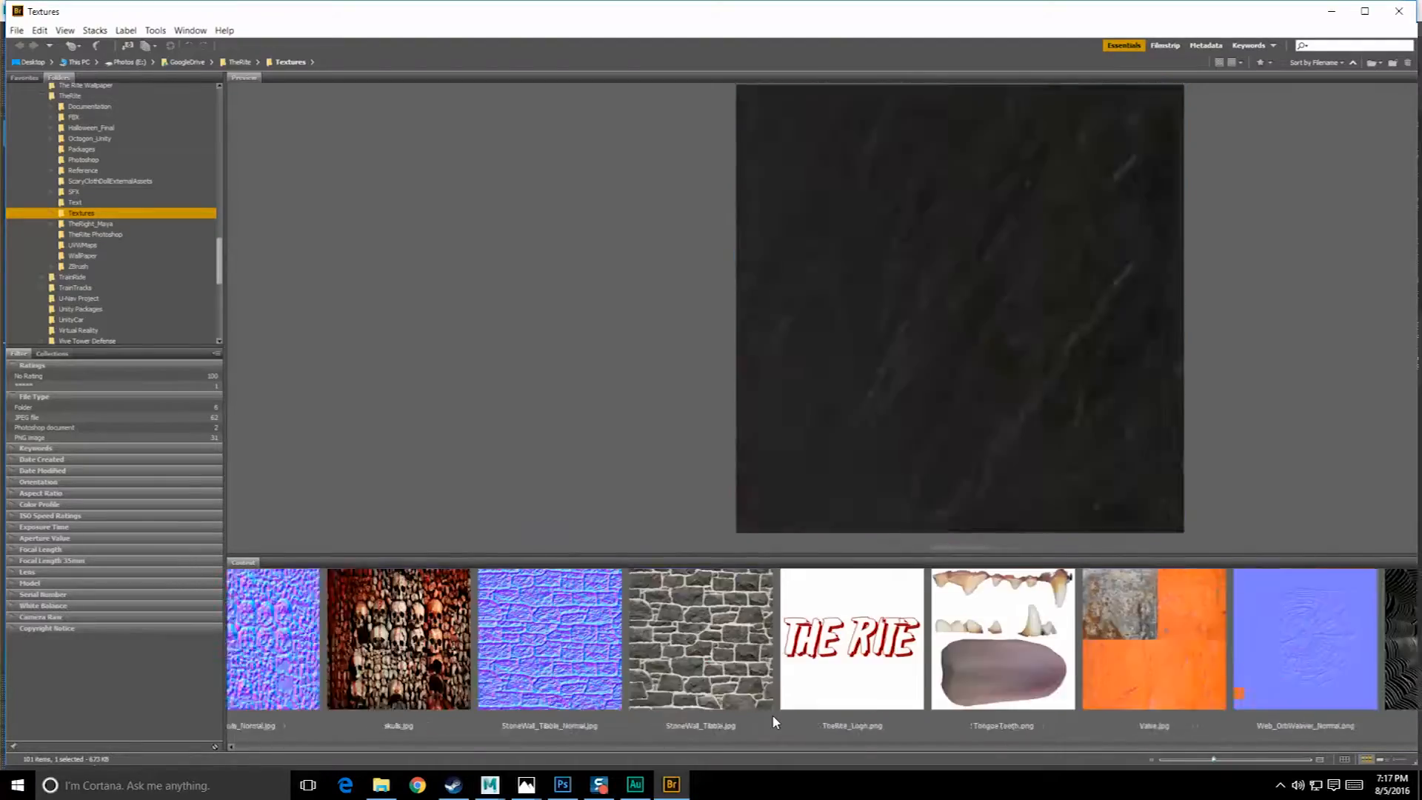
key(Left)
key(Right)
key(Left)
key(Left)
key(Right)
key(Right)
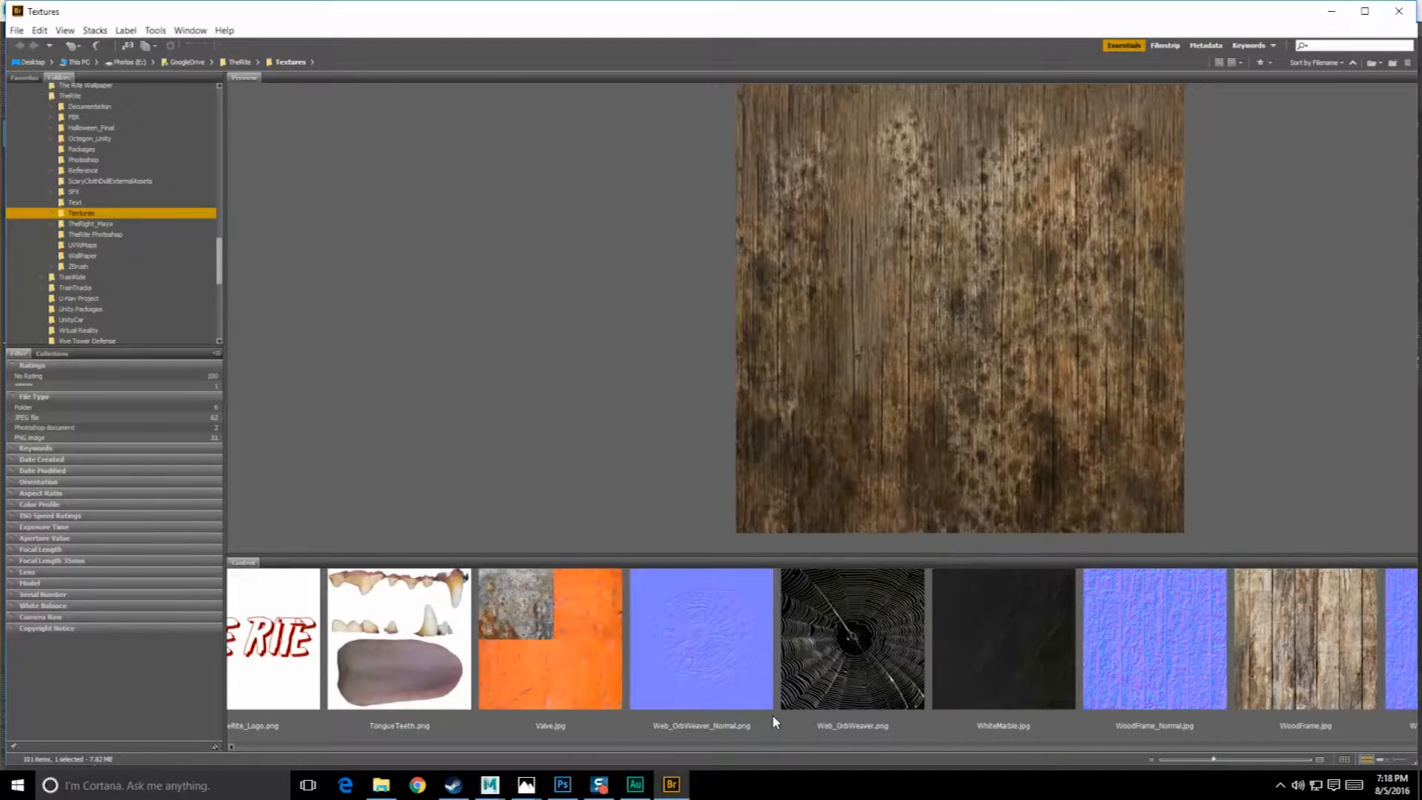
Close the WoodOldVertical.png photo preview and minimize Photoshop to return to Maya.
key(alt+Tab)
drag(516, 137, 419, 118)
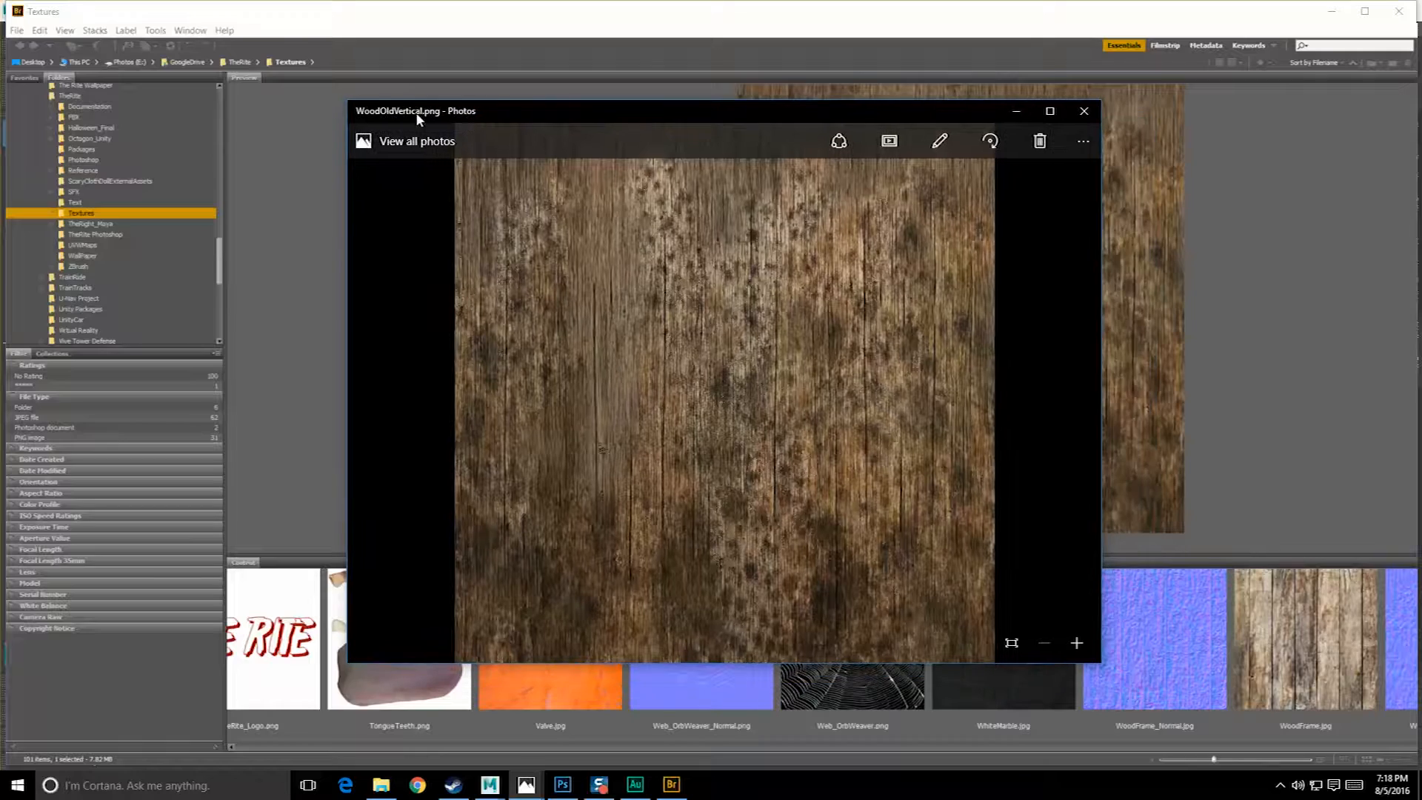
click(1084, 113)
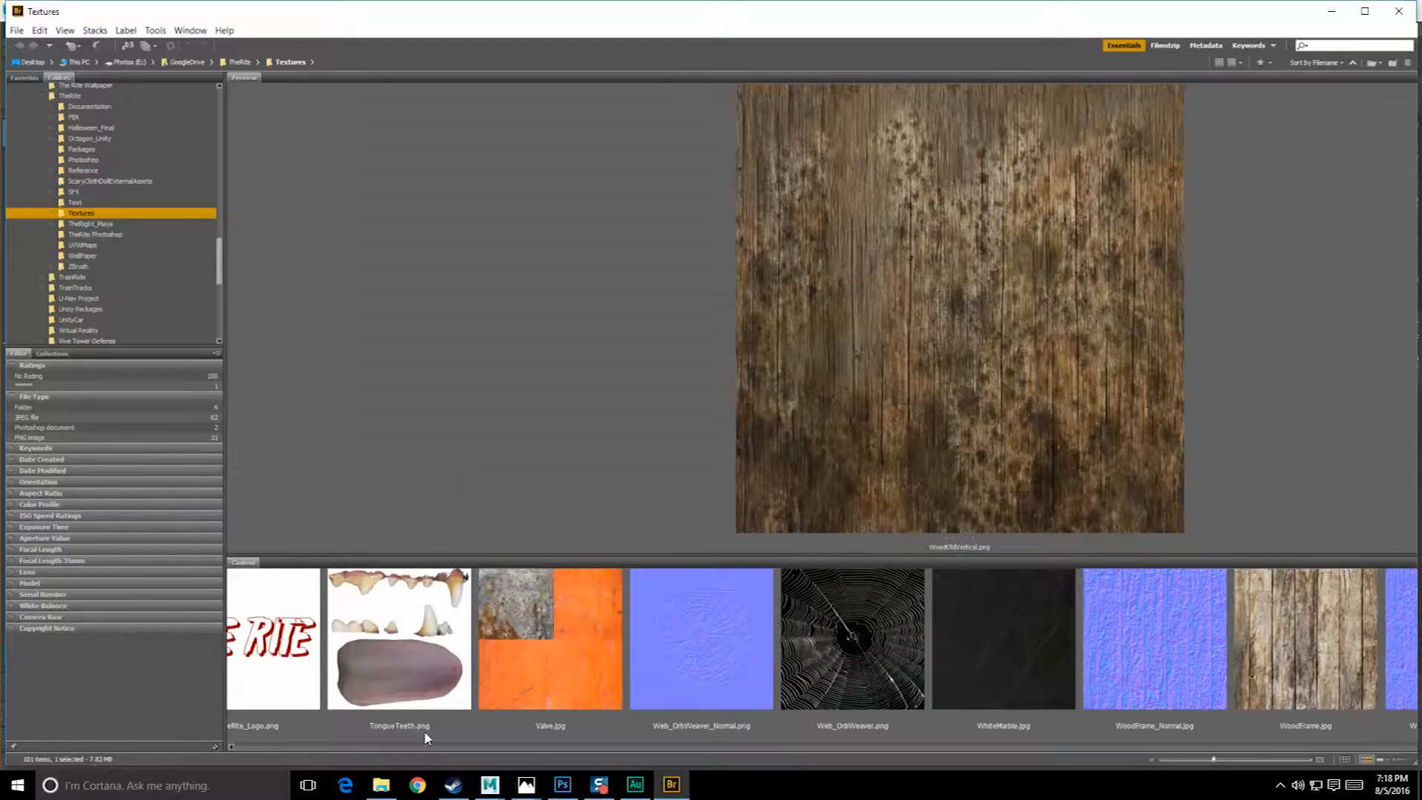
click(564, 786)
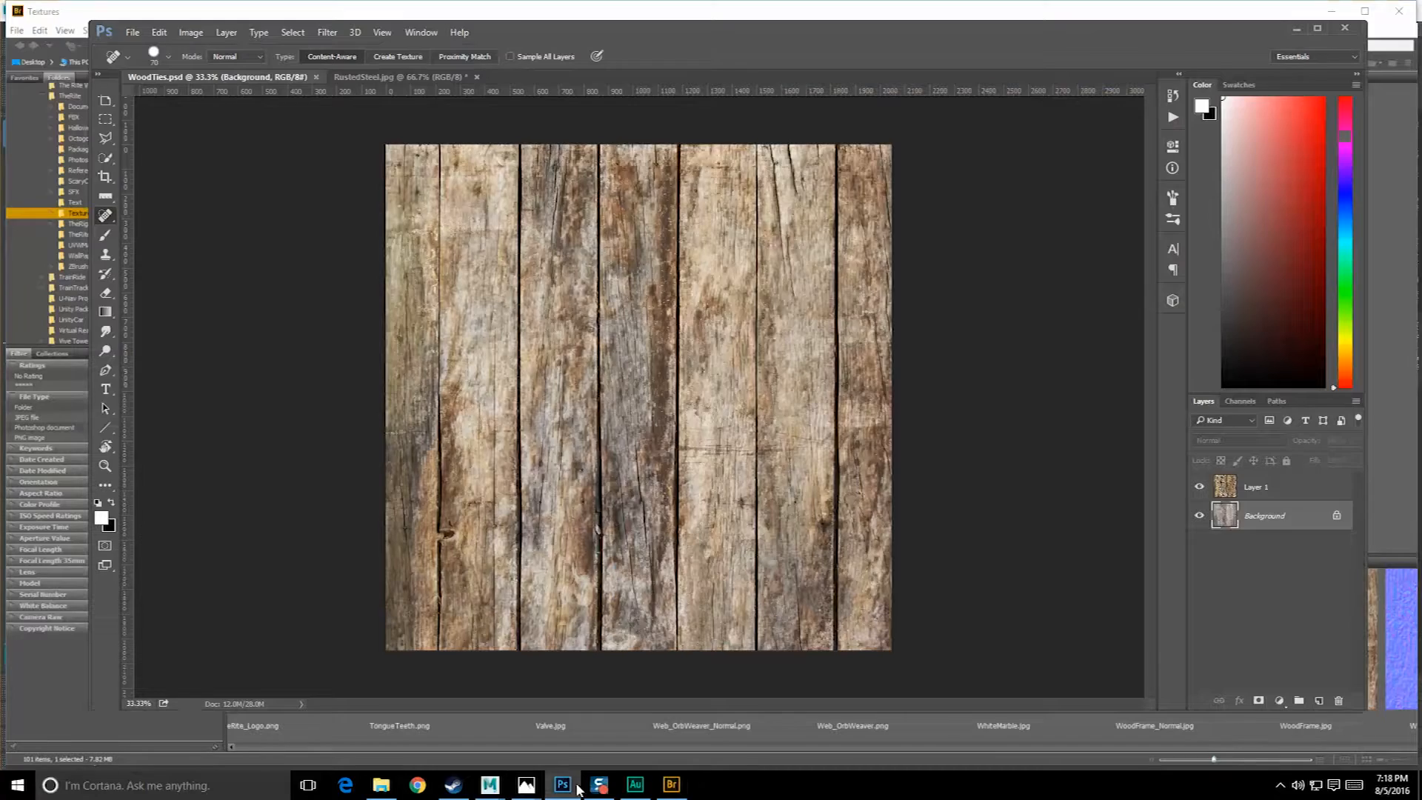
click(1296, 28)
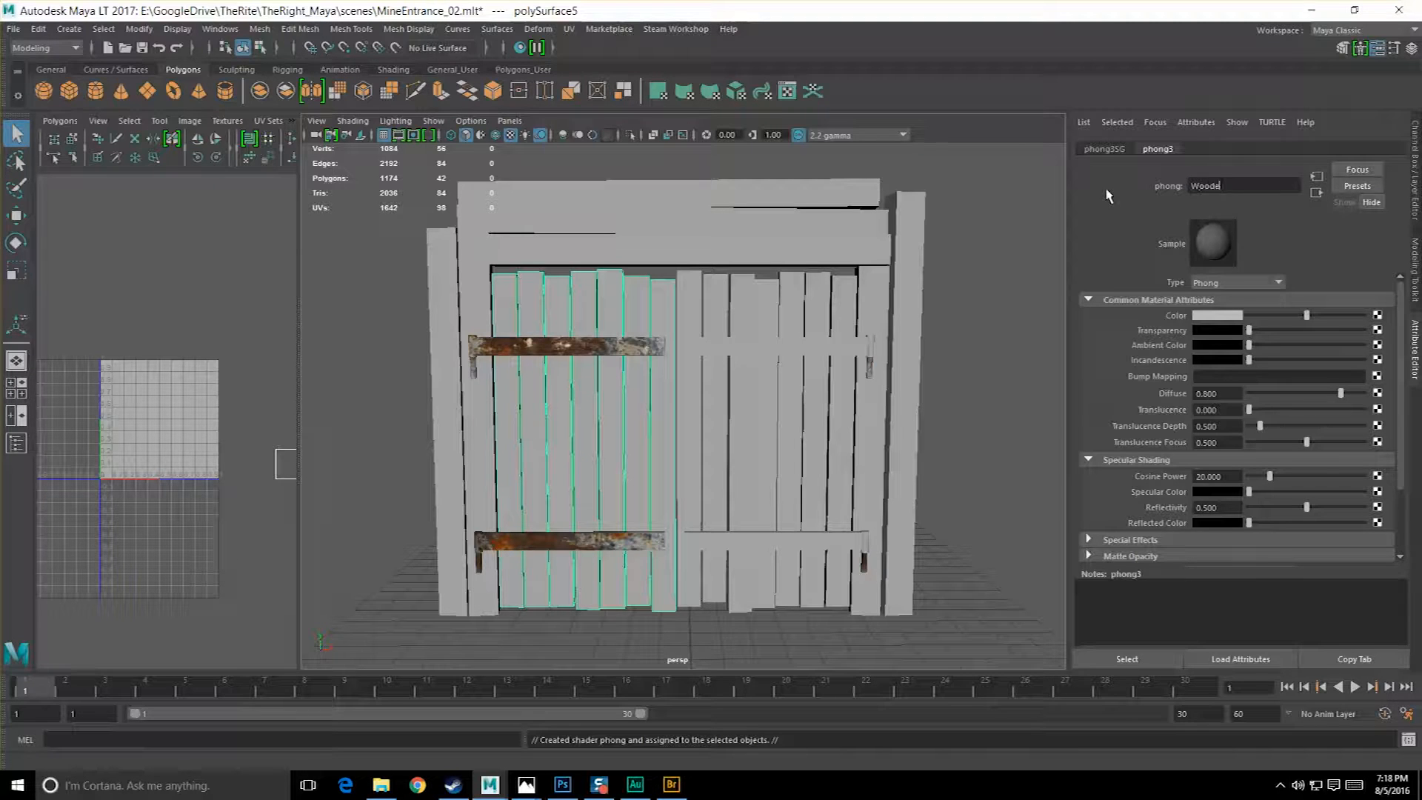
Name the left door's new Phong material WoodenFrame_M and connect a file texture named WoodenFrame_file to its color.
key(Return)
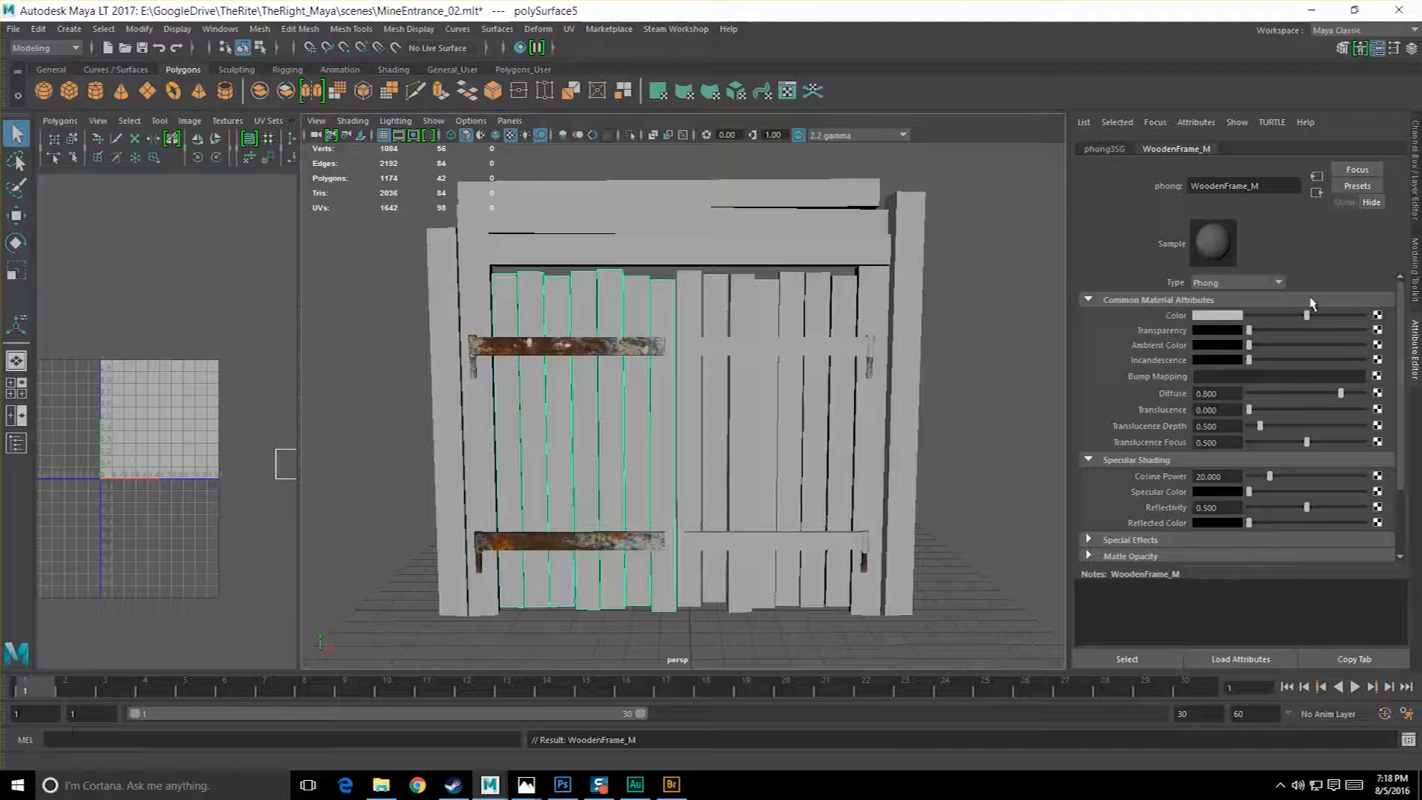
click(1377, 316)
click(576, 358)
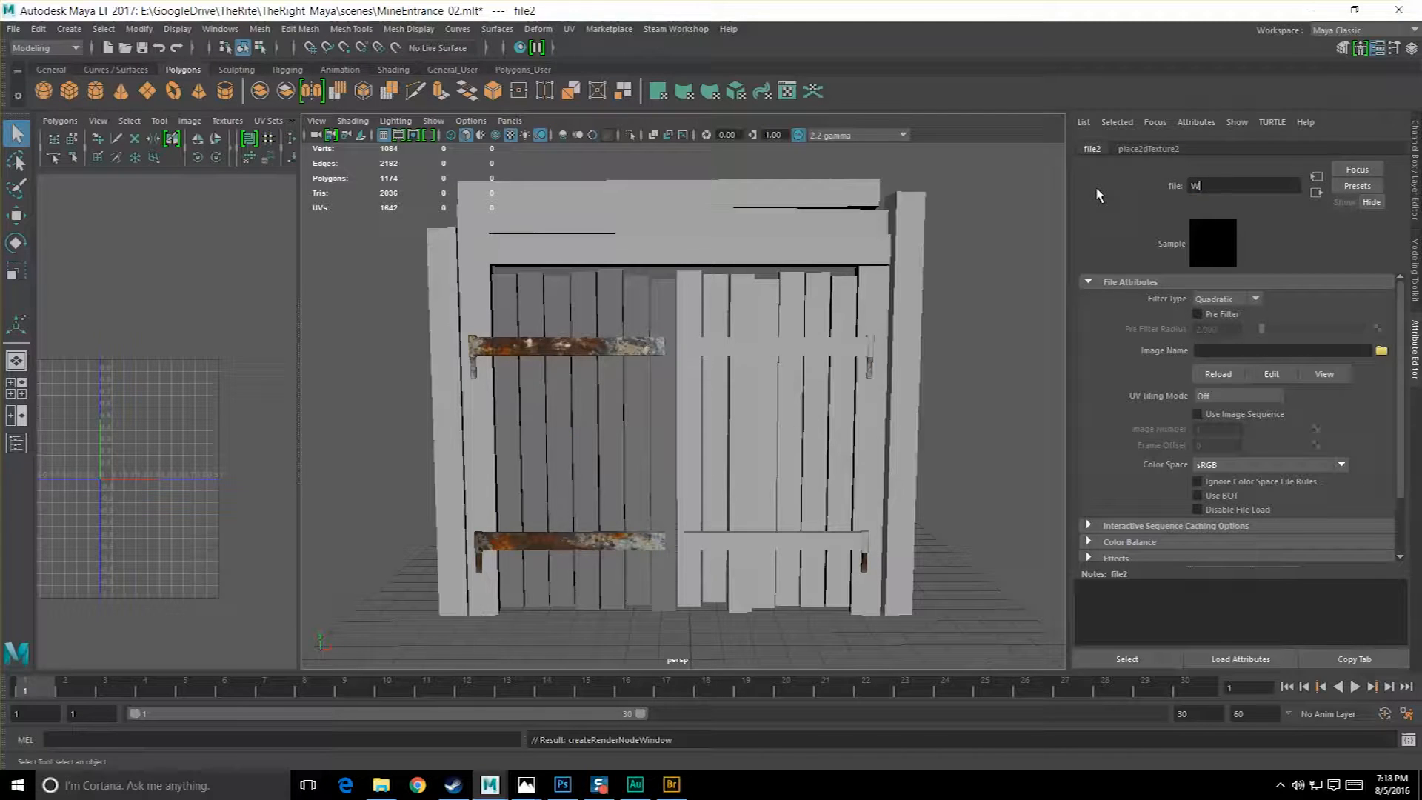
text(WoodenFrame_file)
key(Return)
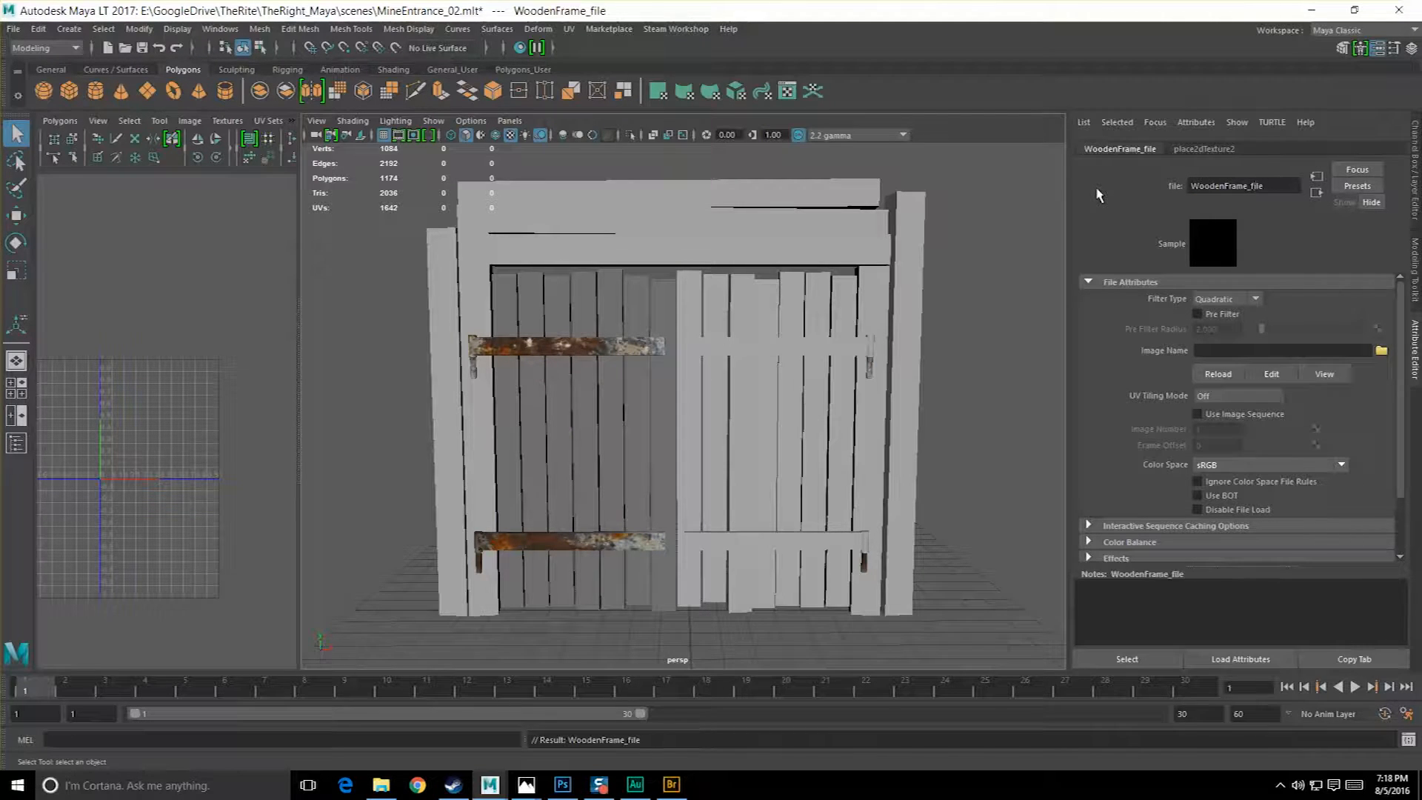
Load WoodOldVertical.png from the Textures folder as the image of the WoodenFrame_file texture.
click(1381, 351)
drag(901, 151, 796, 187)
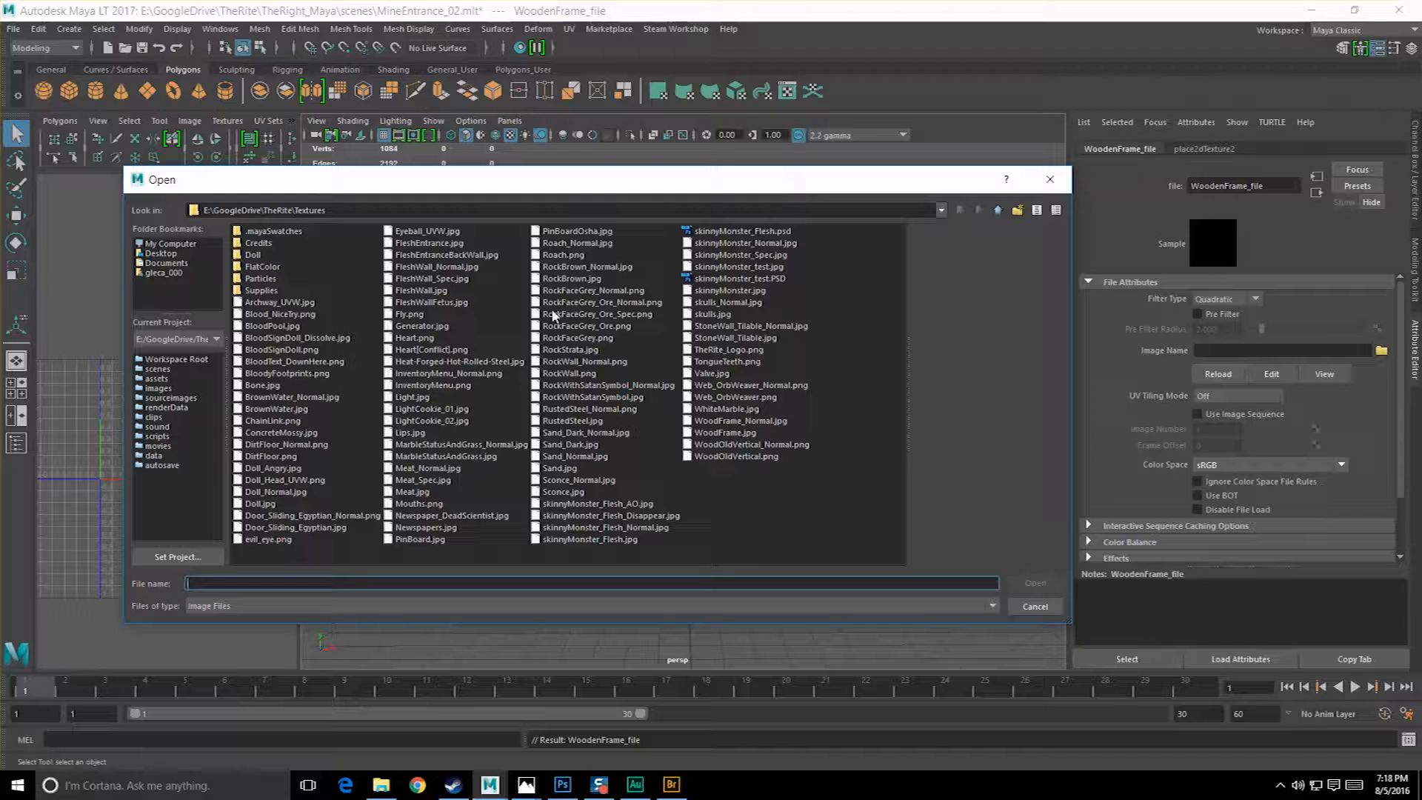
click(580, 421)
click(716, 409)
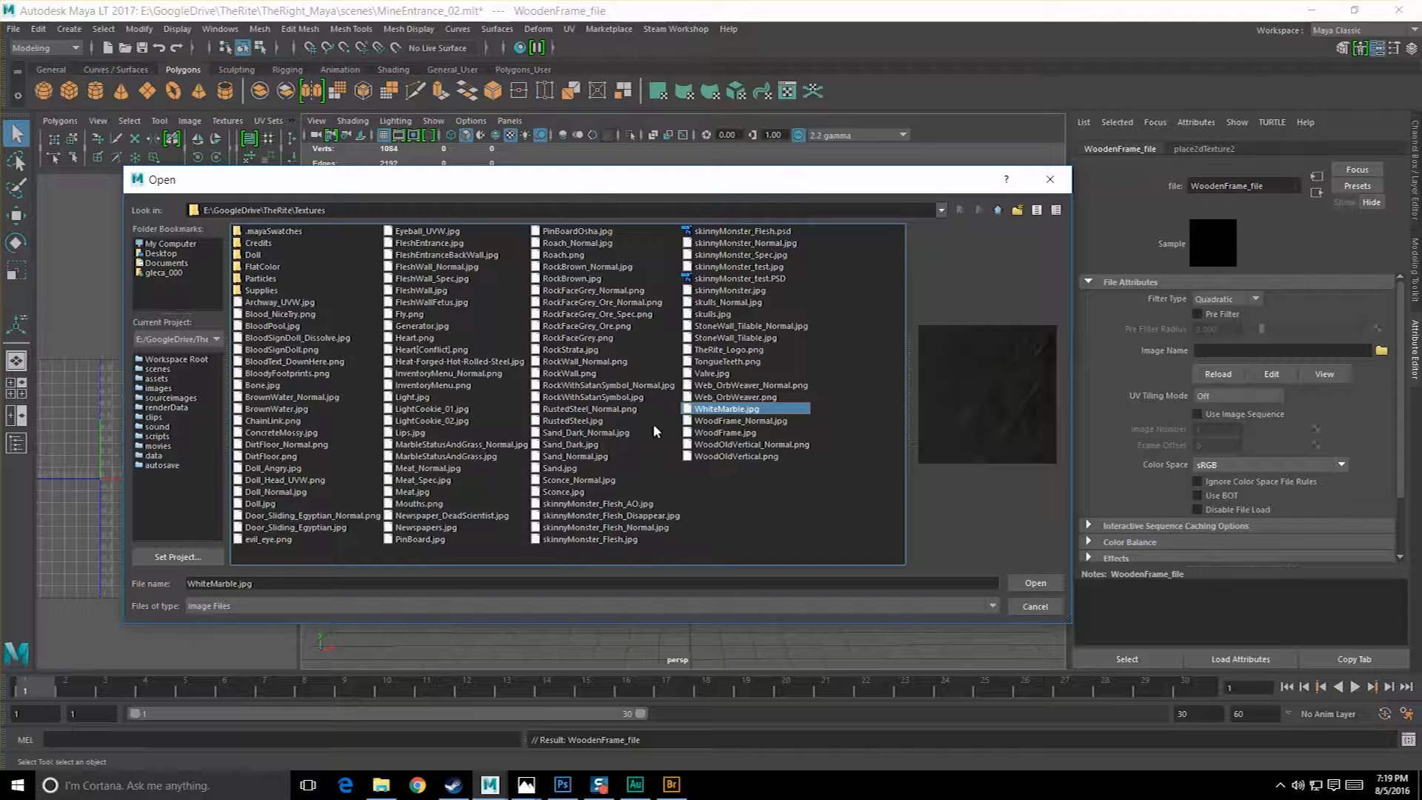
click(689, 398)
click(721, 455)
click(722, 445)
click(721, 453)
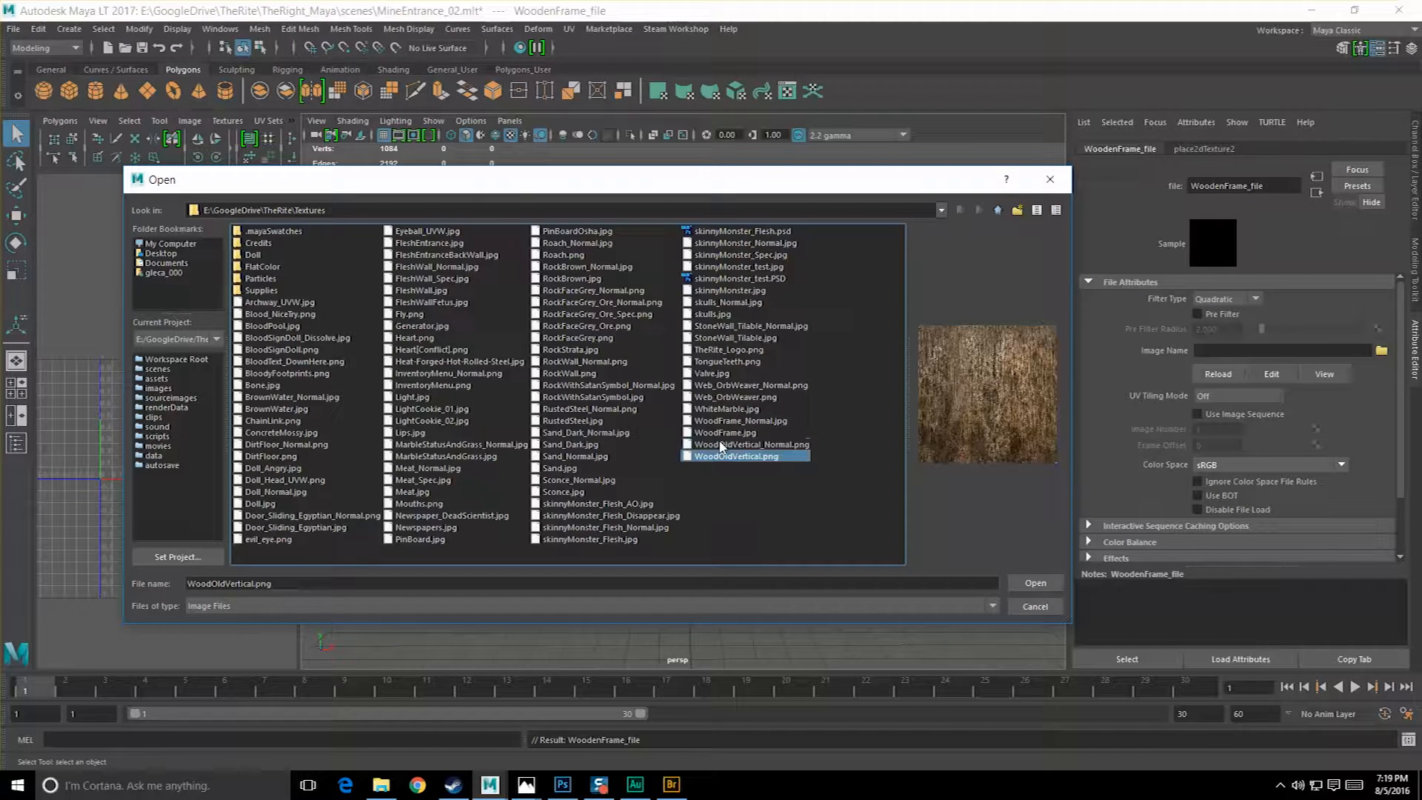
key(Return)
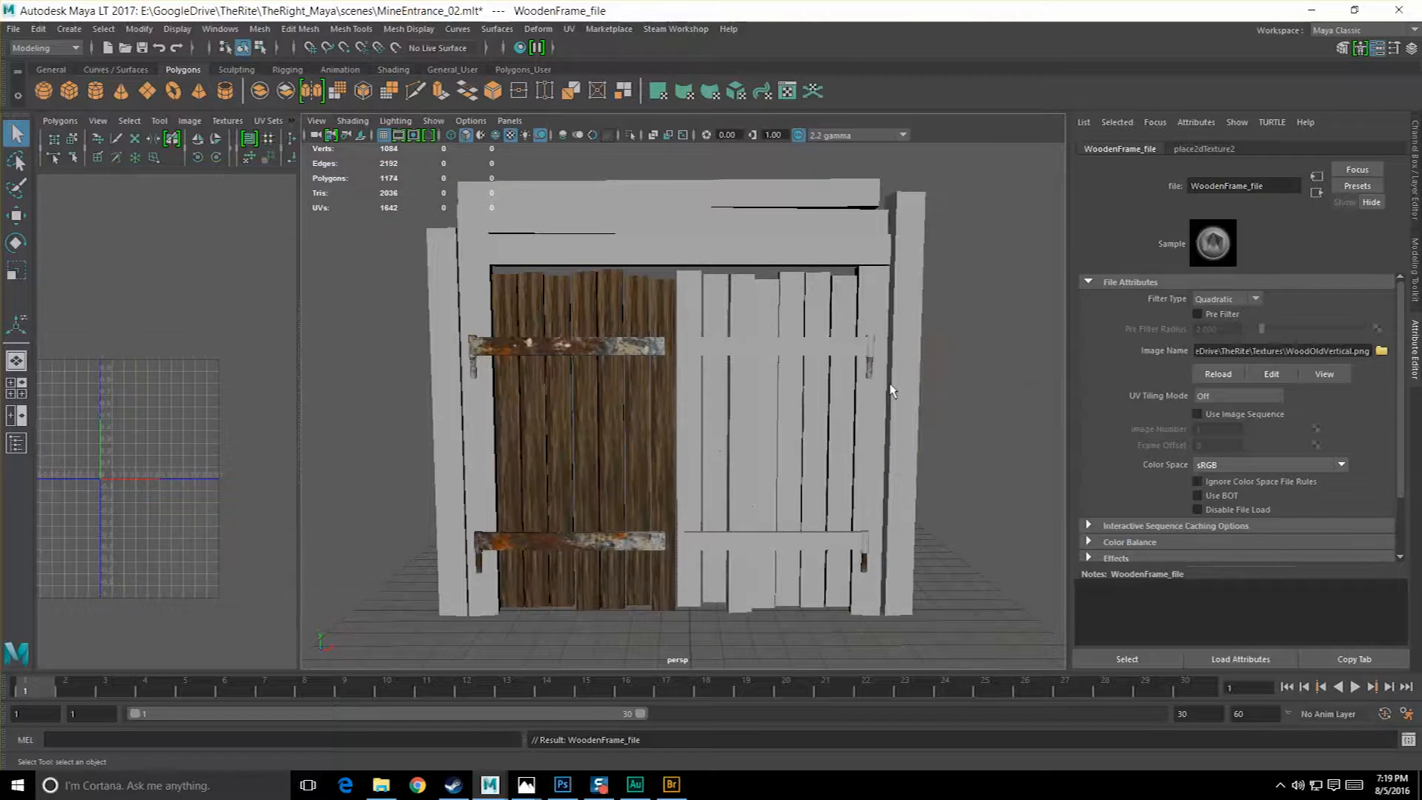
Assign the existing WoodenFrame_M material to the Frame object around the doors.
scroll(707, 376, up, 5)
scroll(706, 376, down, 5)
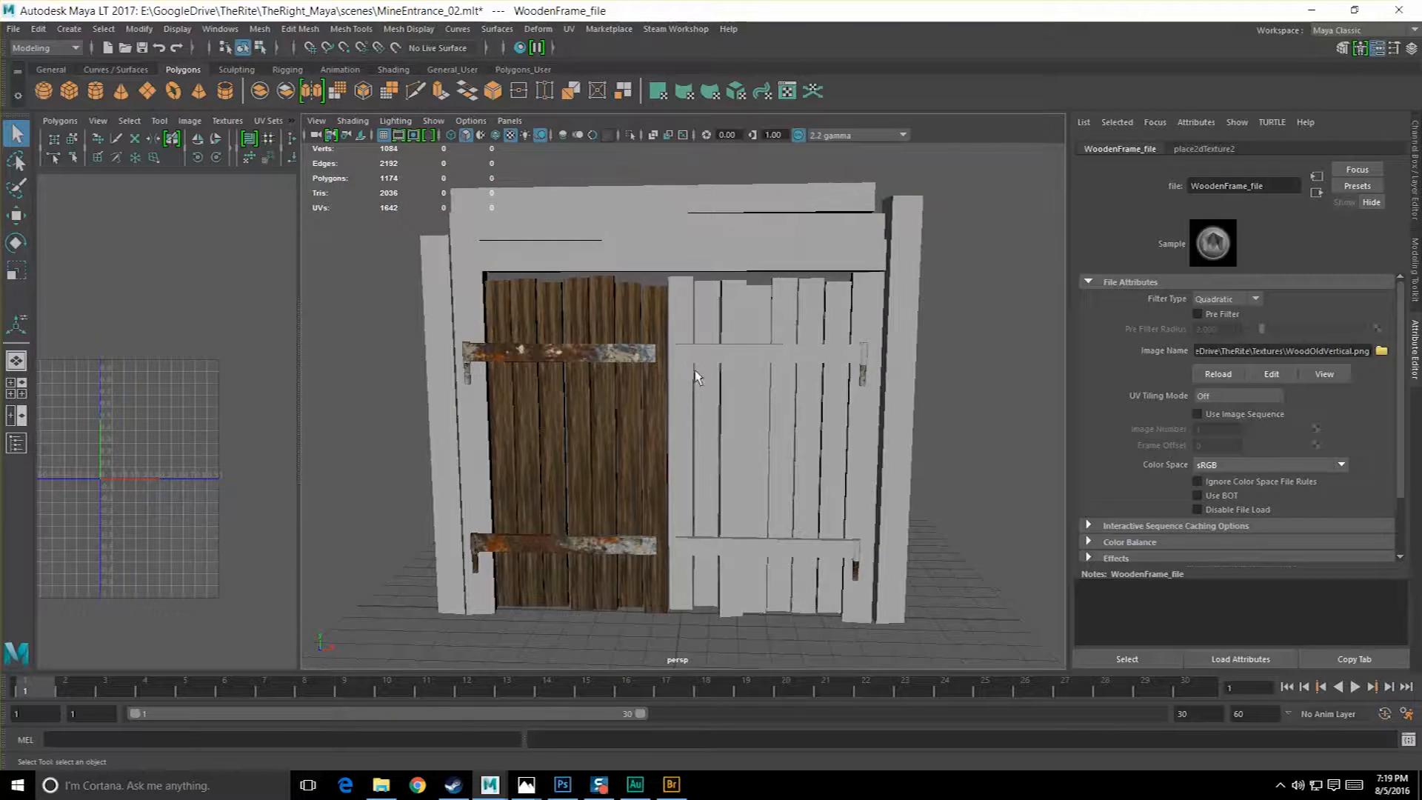
click(698, 316)
right_click(698, 318)
click(664, 242)
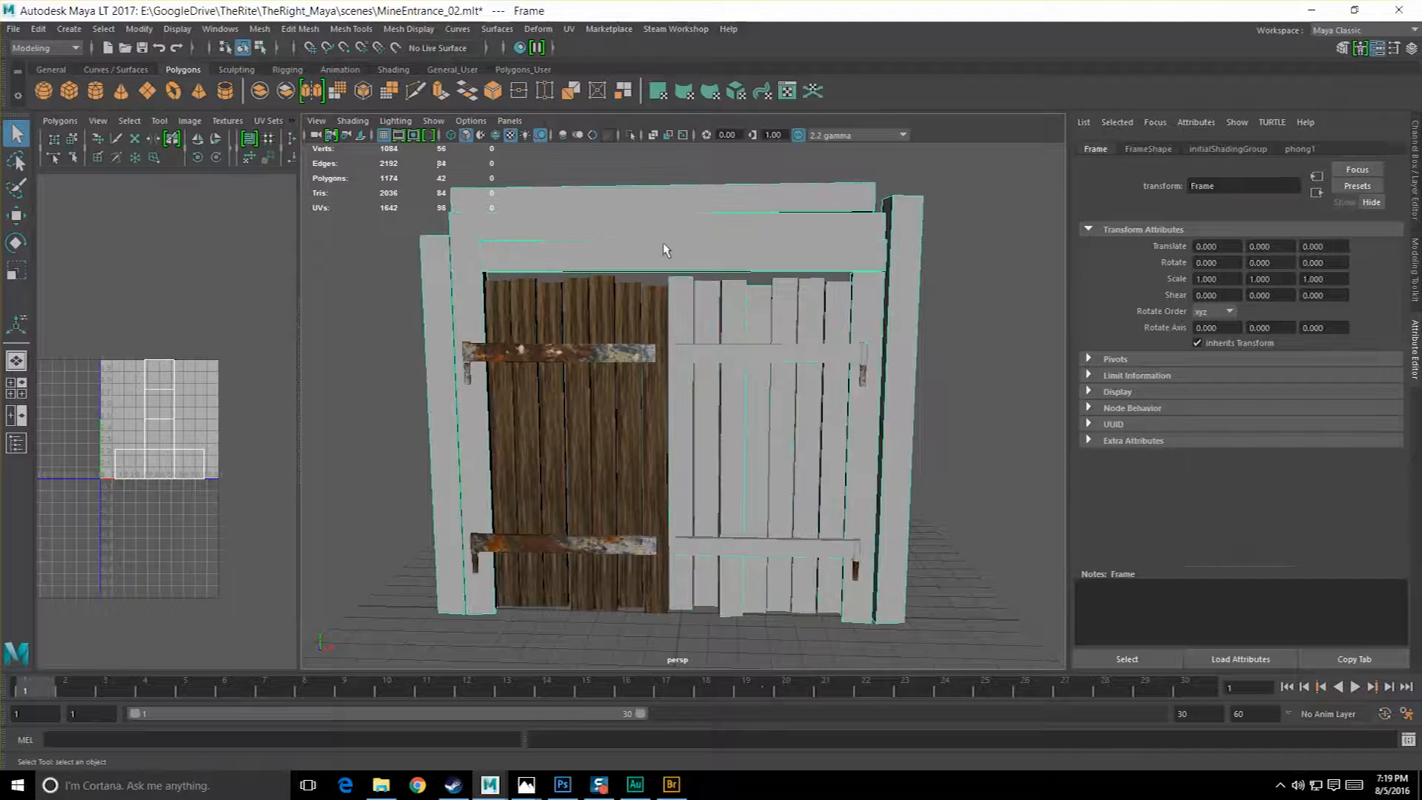
right_click(542, 266)
mouse_move(585, 658)
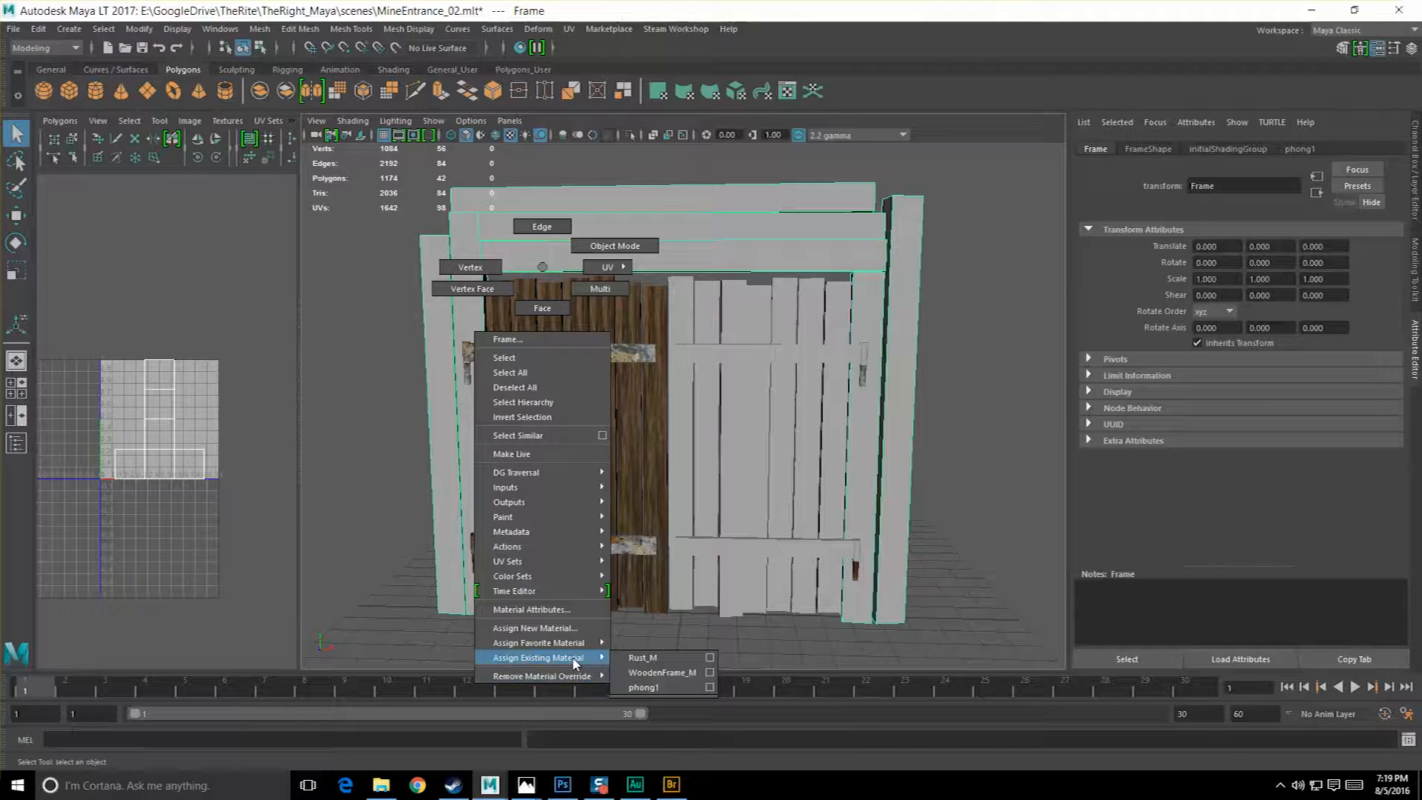
click(643, 674)
Examine how the wood texture lies on the frame beams and the left door planks.
alt+drag(548, 485, 641, 477)
click(936, 390)
alt+drag(935, 392, 888, 430)
scroll(888, 430, up, 3)
alt+middle_drag(689, 296, 686, 499)
alt+drag(686, 499, 704, 429)
scroll(704, 429, up, 5)
scroll(702, 378, down, 8)
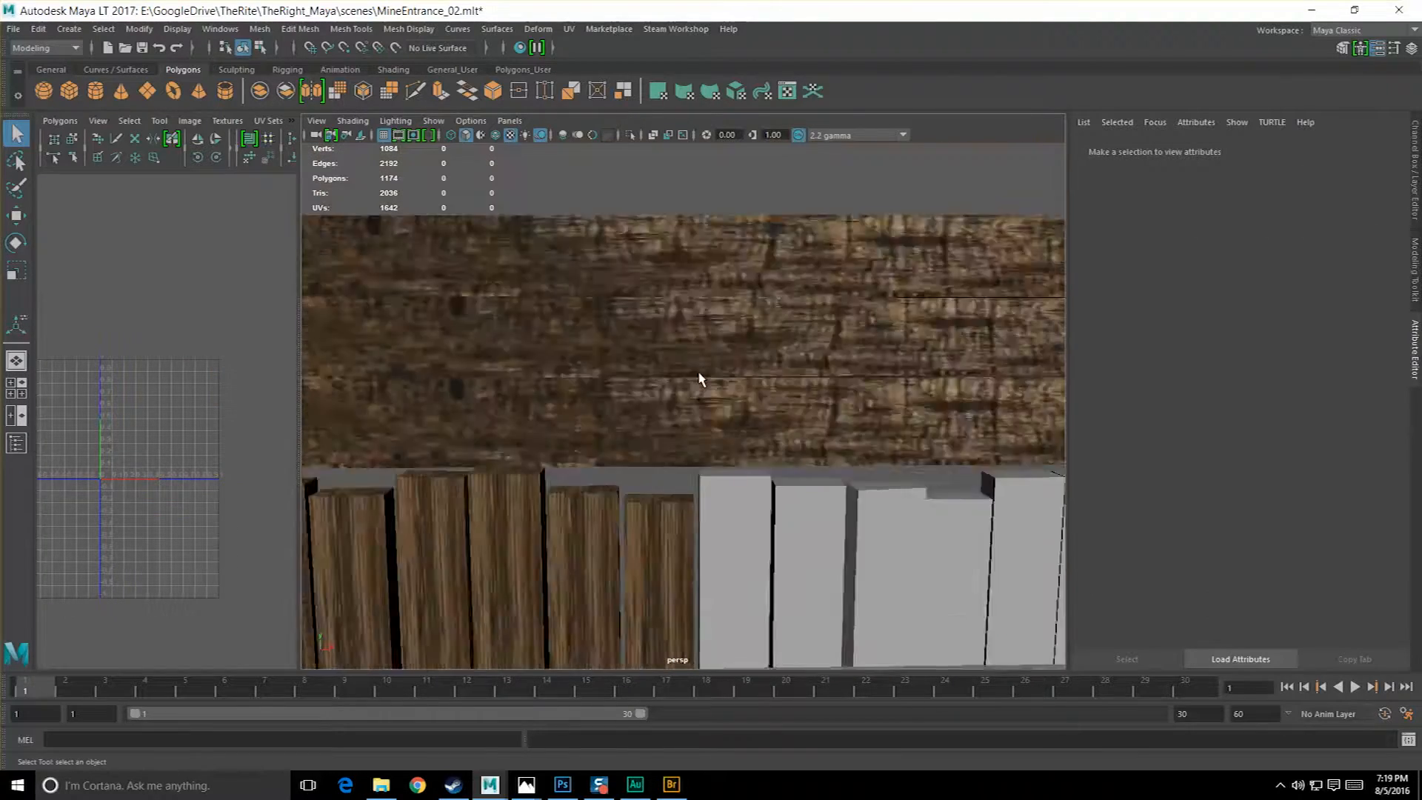
alt+middle_drag(578, 429, 692, 375)
Select the left door's plank mesh in object selection mode.
click(693, 378)
scroll(722, 432, up, 5)
alt+middle_drag(724, 435, 645, 368)
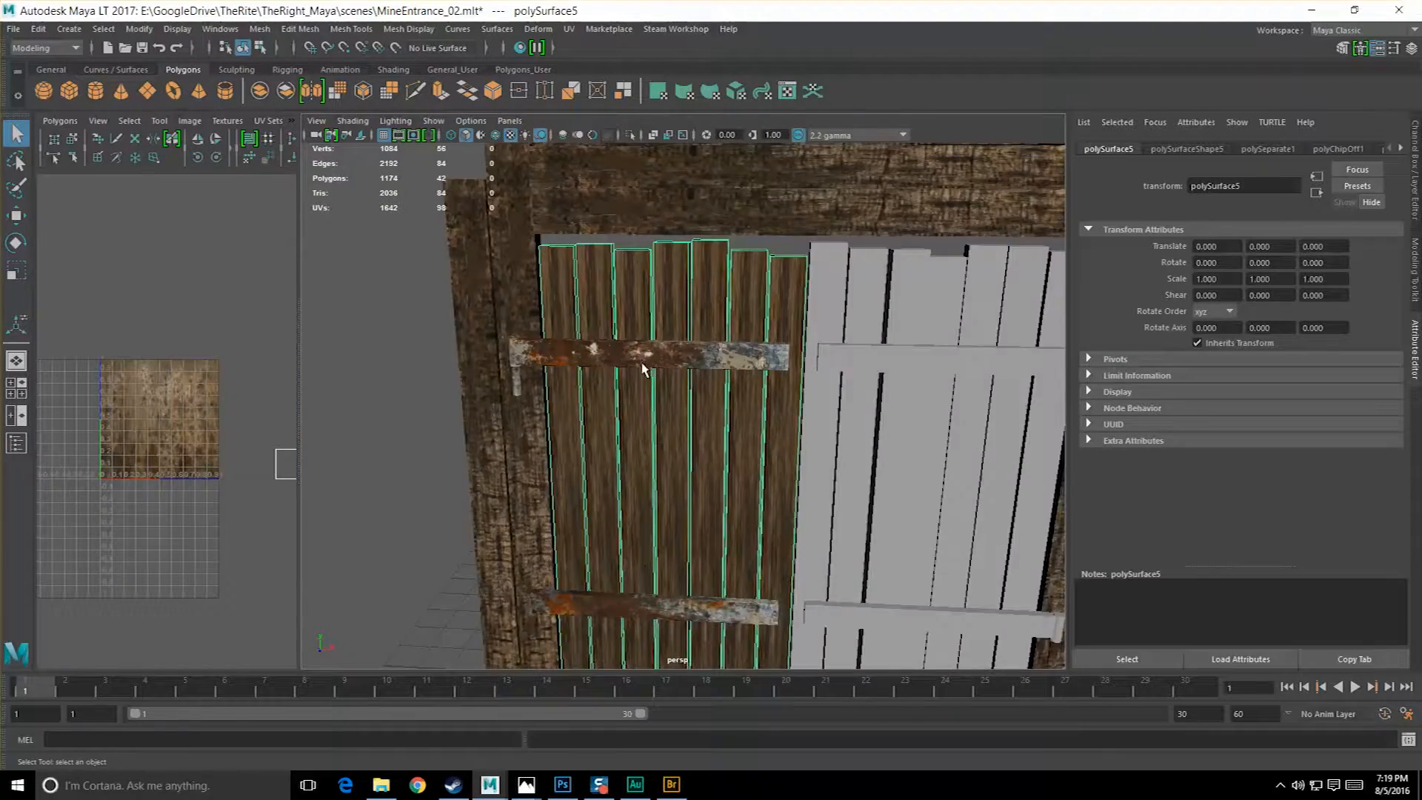
scroll(647, 355, down, 3)
right_drag(651, 350, 650, 387)
scroll(651, 387, up, 4)
click(664, 400)
key(F8)
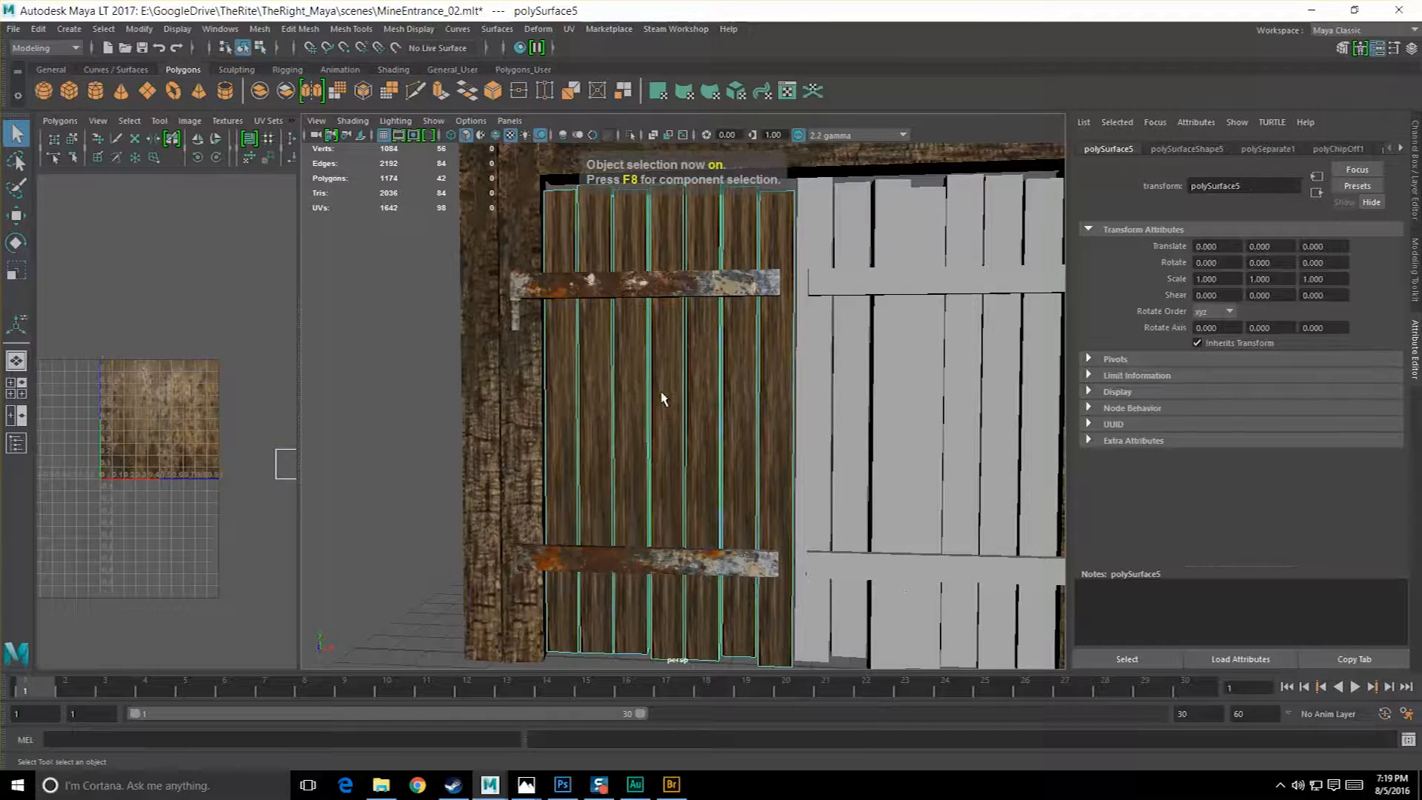
scroll(663, 399, down, 3)
scroll(635, 397, up, 7)
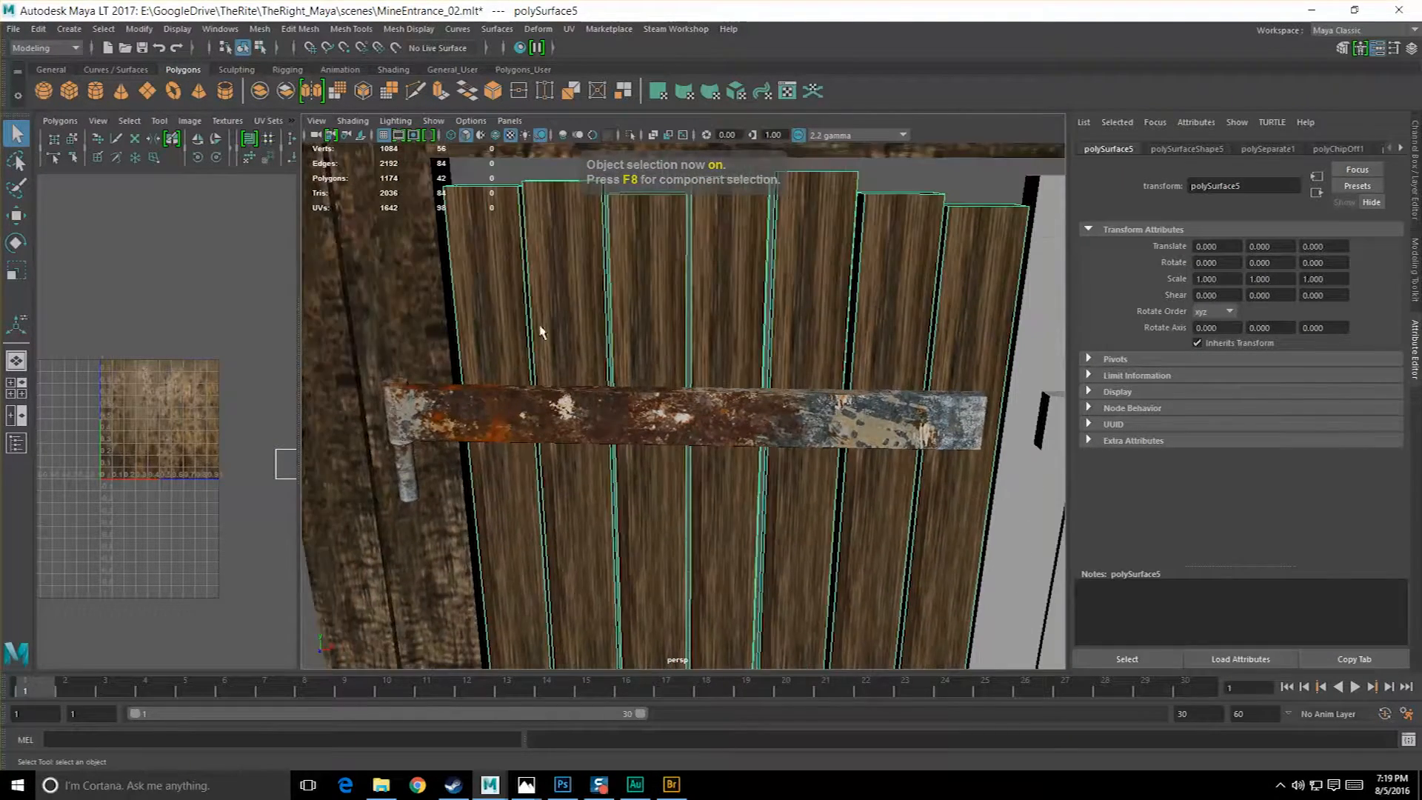
Apply automatic UV mapping to all faces of the outermost plank, on the hinge side of the left door.
right_drag(484, 238, 551, 295)
click(492, 322)
key(g)
scroll(416, 406, down, 5)
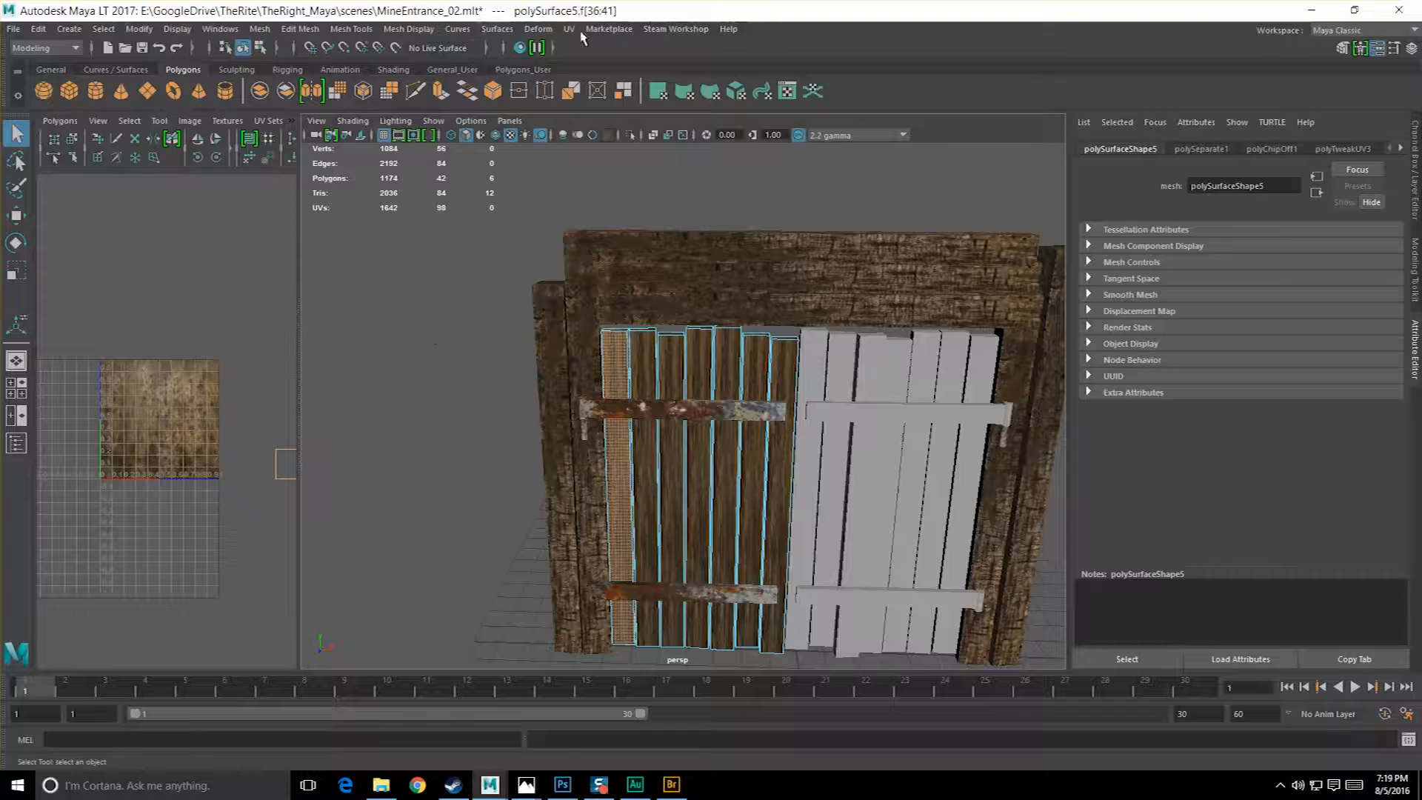
click(570, 29)
click(663, 128)
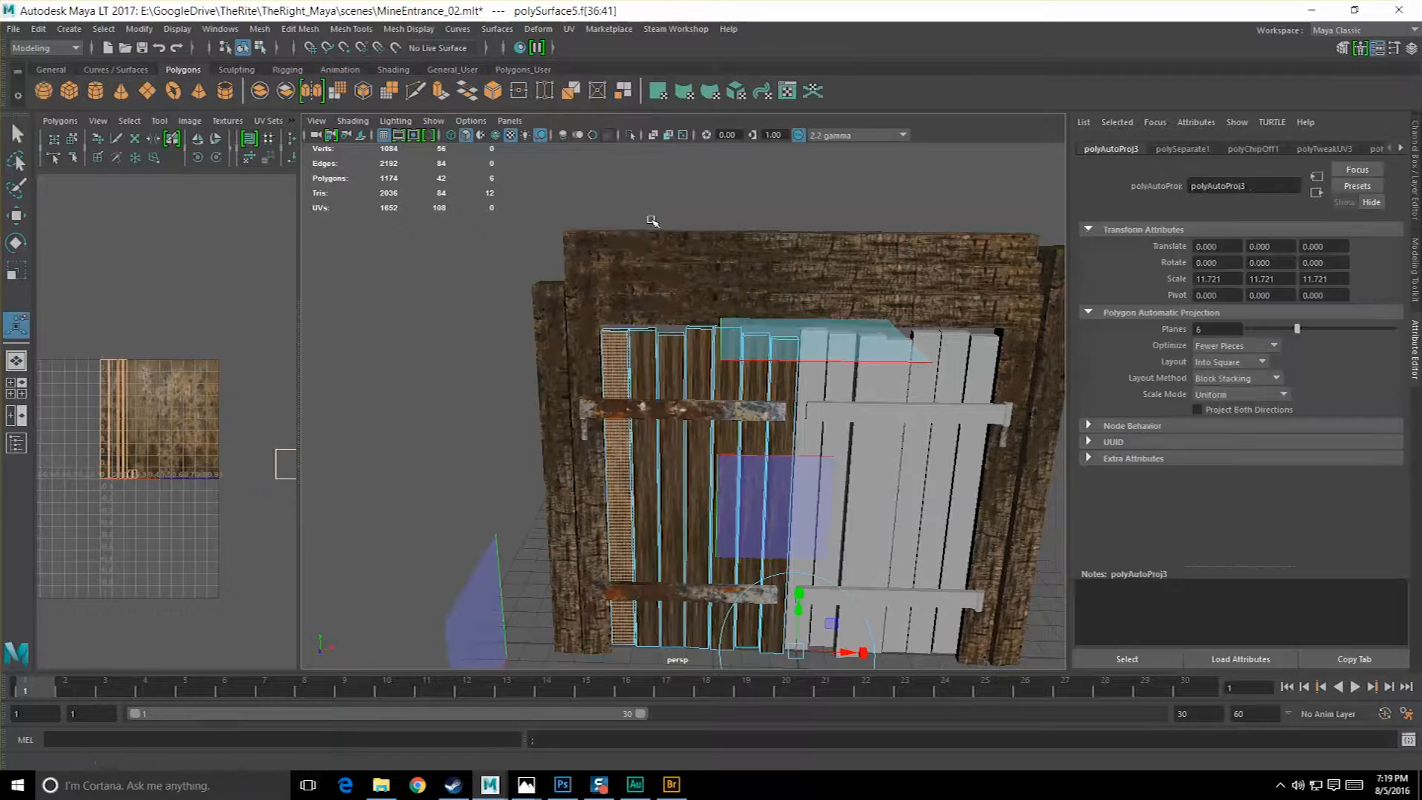
key(q)
Detach the UV commands into a floating window and apply automatic UV mapping to the left door's second plank from the hinge.
scroll(637, 414, up, 5)
click(638, 412)
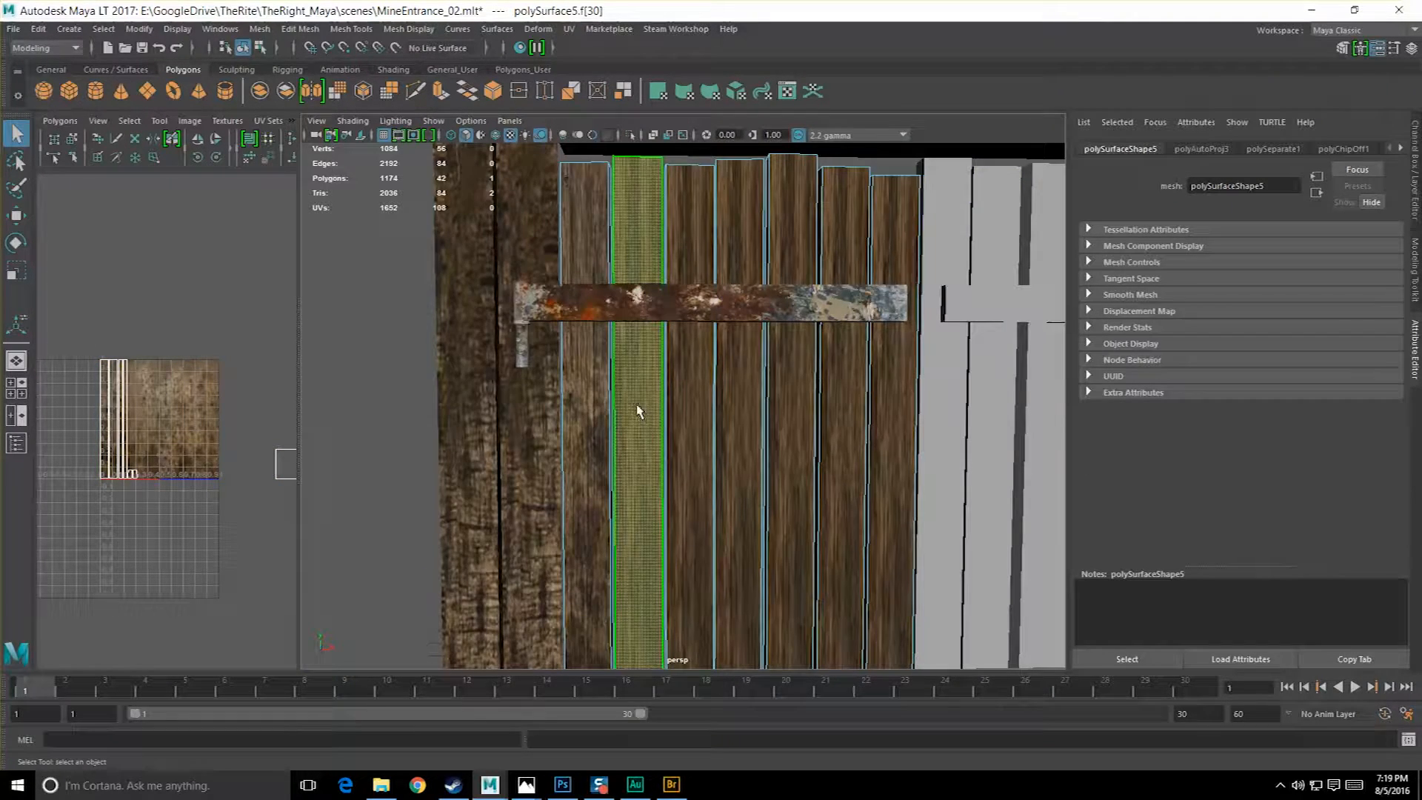
ctrl+right_drag(639, 412, 691, 389)
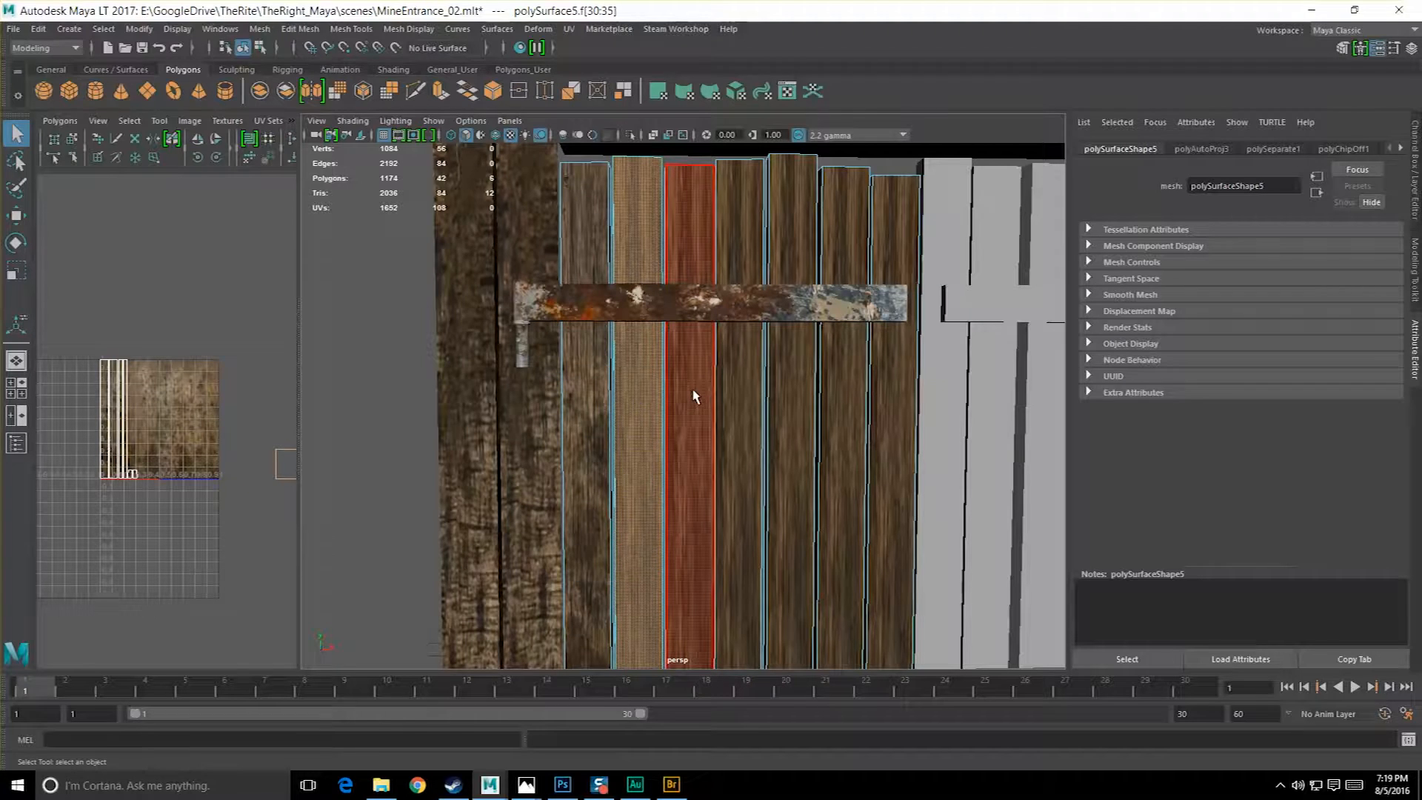
click(570, 29)
mouse_move(608, 29)
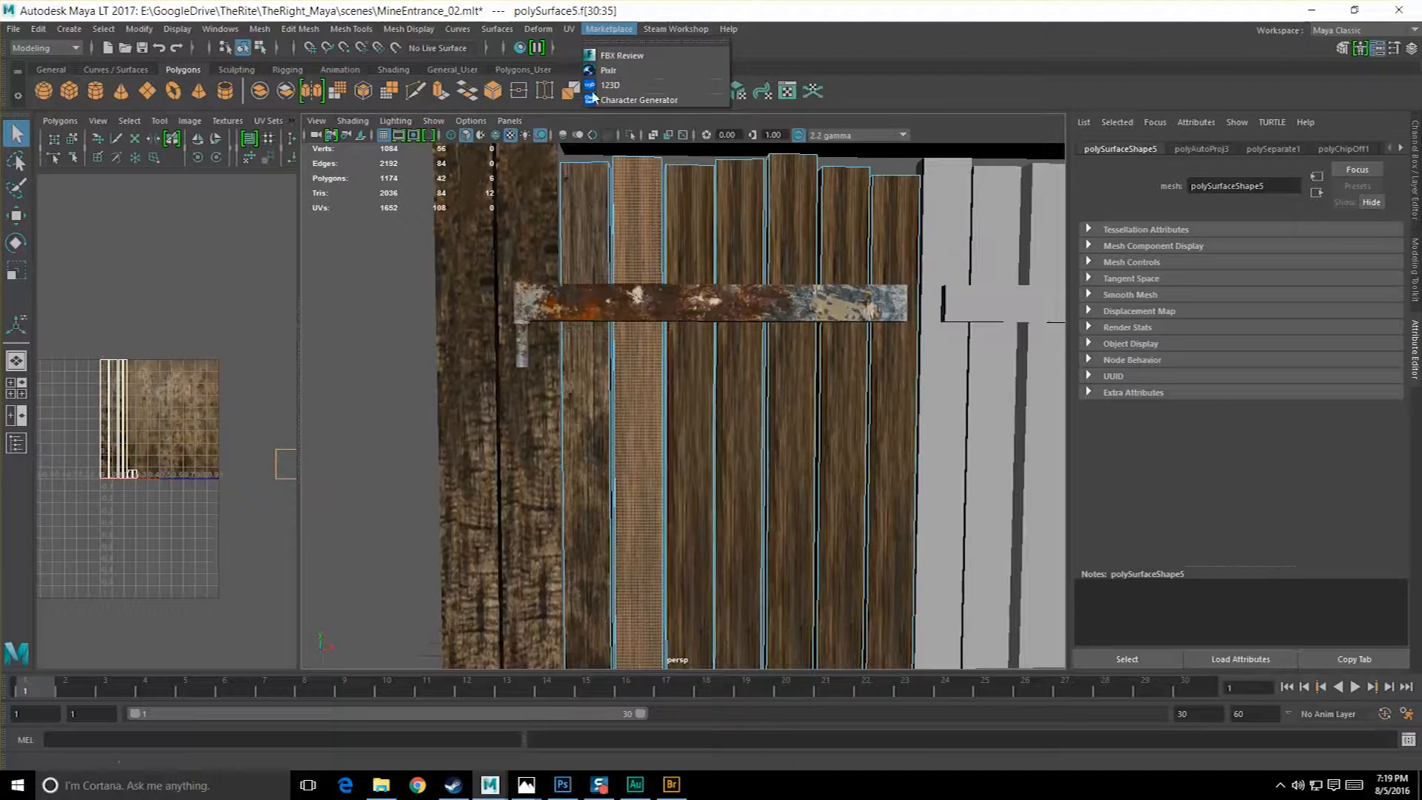
drag(662, 21, 219, 55)
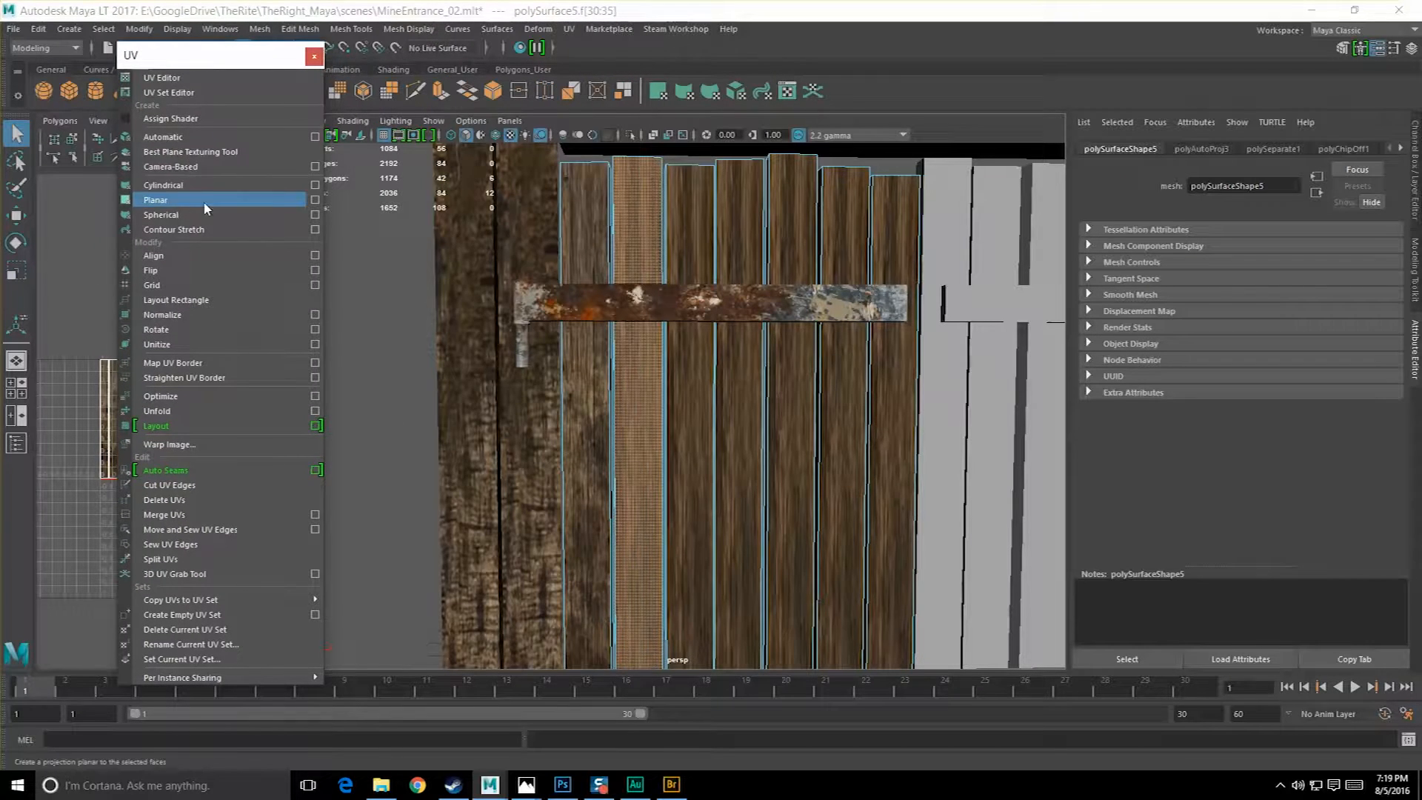
click(194, 137)
Apply automatic UV mapping to all faces of the left door's third and fourth planks from the hinge.
click(689, 256)
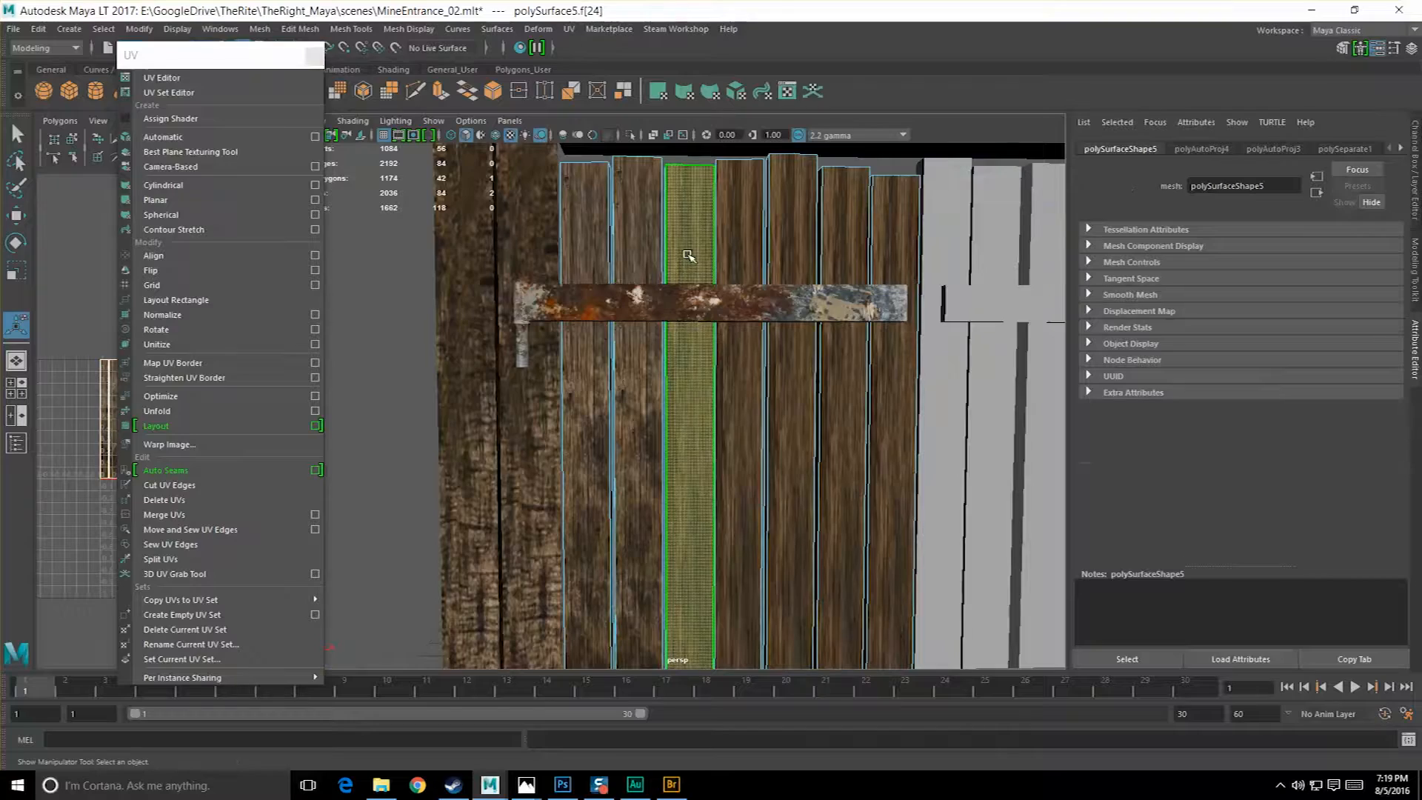
ctrl+right_drag(687, 254, 785, 226)
click(197, 137)
click(746, 238)
click(194, 137)
Apply automatic UV mapping to each of the left door's three remaining planks nearest the door gap.
alt+middle_drag(800, 248, 607, 257)
click(602, 264)
click(197, 137)
ctrl+right_drag(603, 264, 753, 223)
click(657, 251)
click(194, 138)
click(715, 254)
click(705, 254)
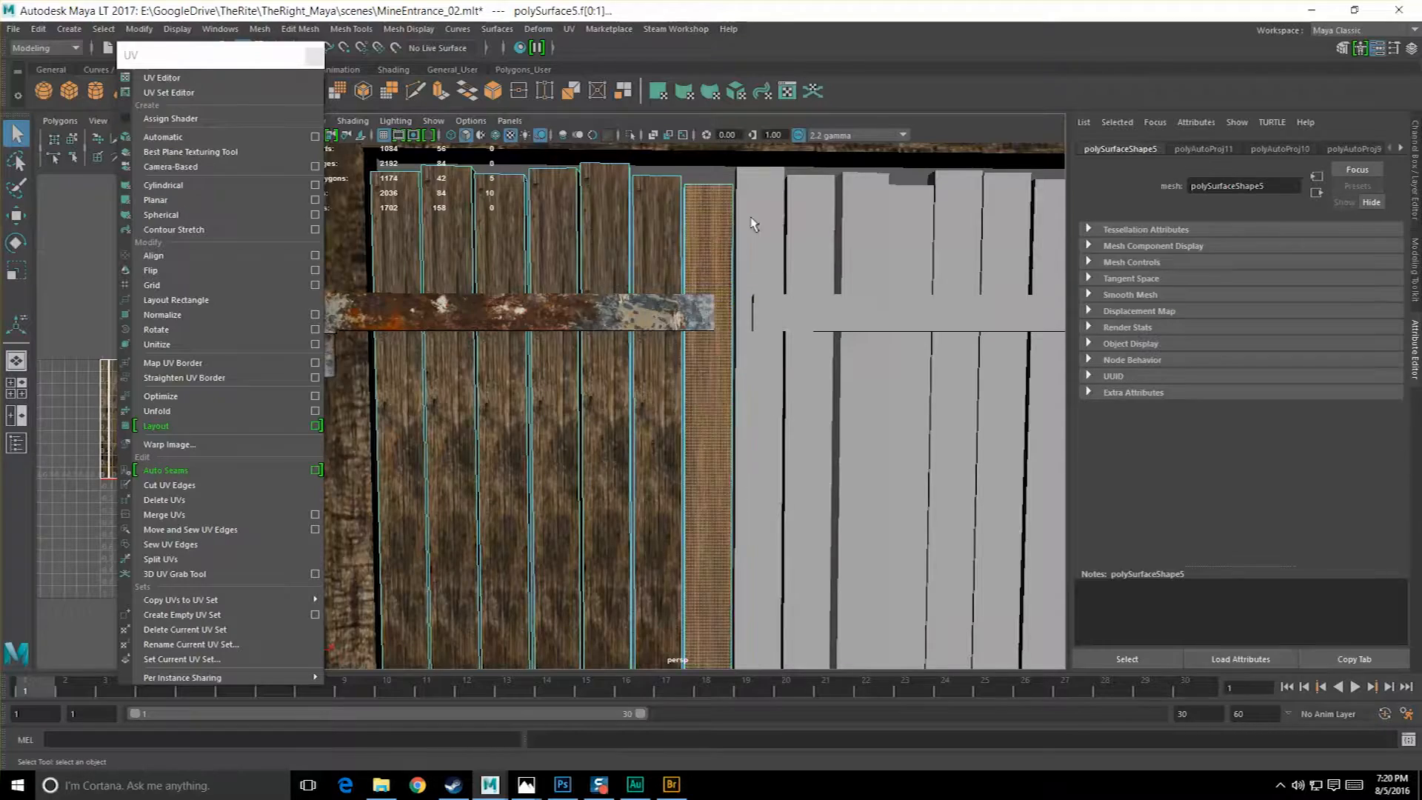
click(195, 139)
Return to object selection, select the left door's plank mesh and close the floating UV commands window.
scroll(635, 326, down, 8)
key(F8)
key(q)
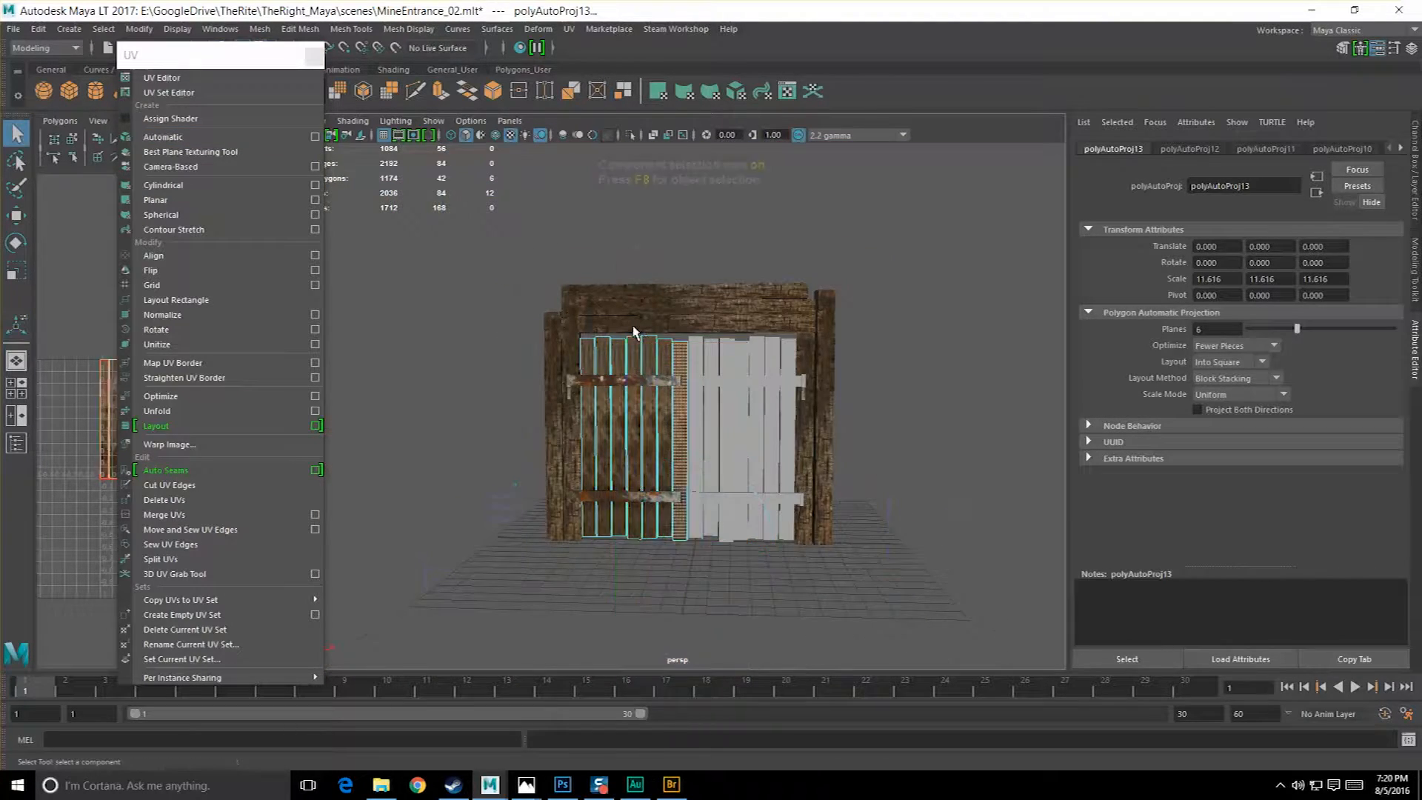
click(709, 259)
scroll(693, 285, up, 5)
click(661, 320)
click(315, 56)
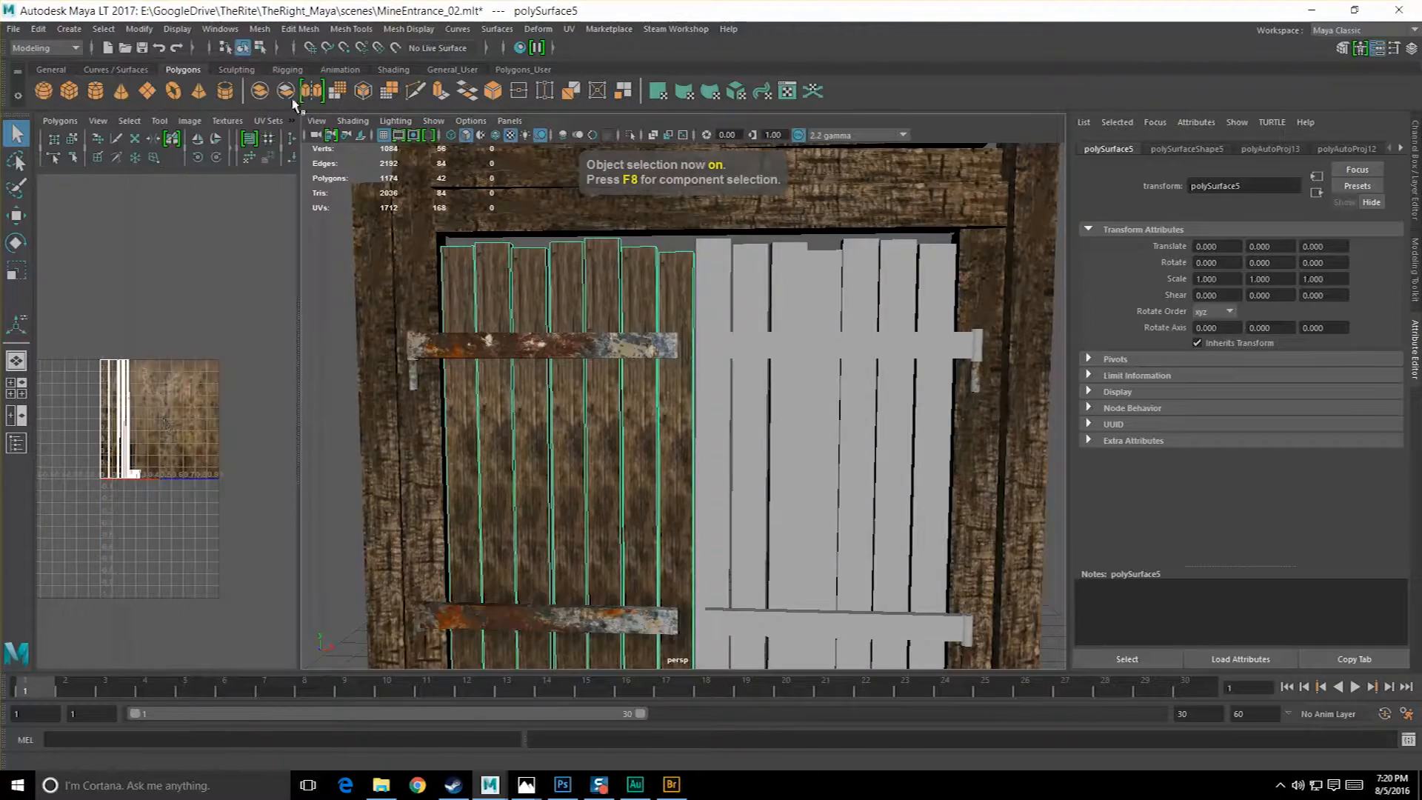
Widen the UV Editor view beside the perspective view and frame the texture square in it.
scroll(187, 429, up, 5)
drag(300, 371, 442, 370)
scroll(326, 417, down, 5)
alt+middle_drag(198, 376, 246, 374)
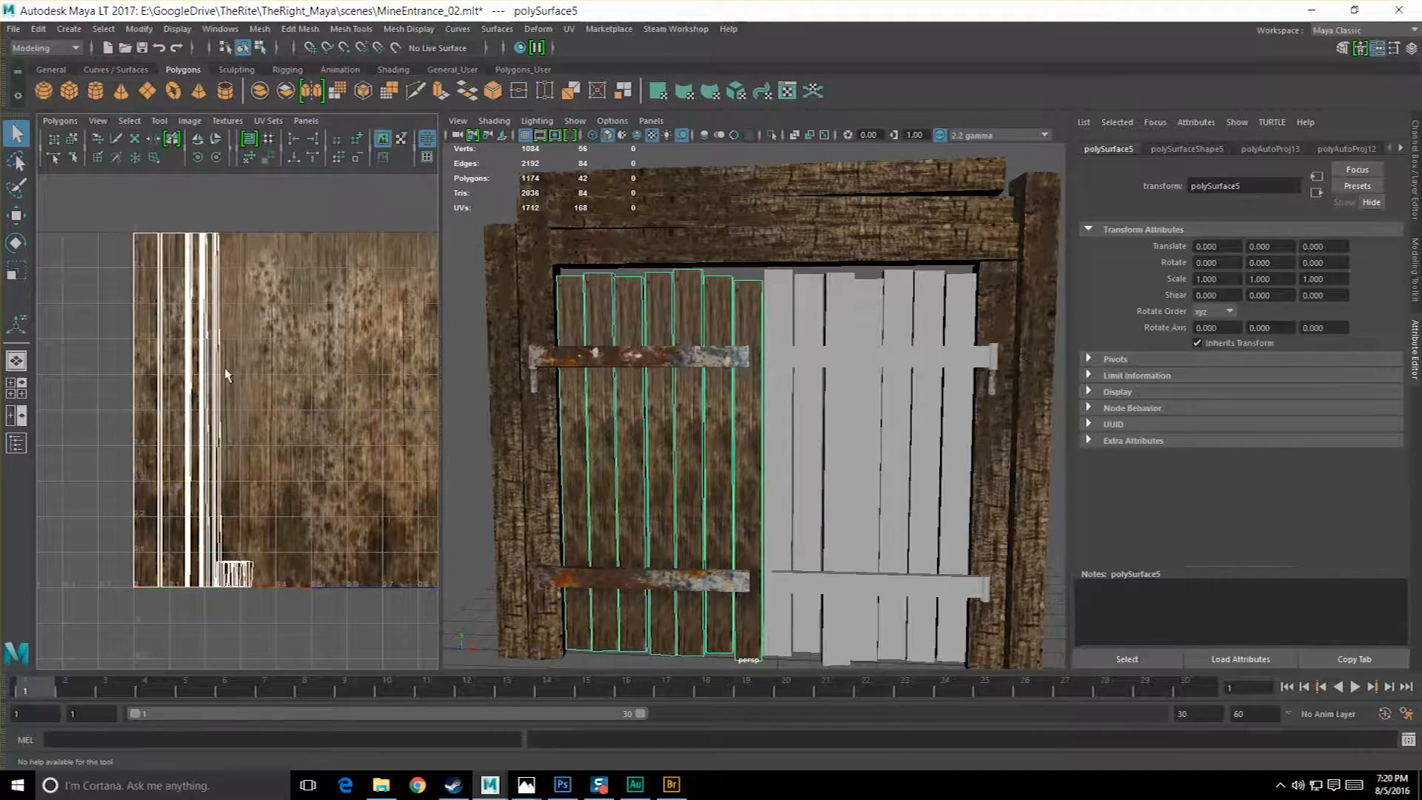
Select all faces of the left door's plank beside the door gap and move its UVs well clear of the texture square.
mouse_move(572, 293)
alt+mouse_down()
mouse_move(608, 294)
mouse_move(586, 304)
alt+mouse_up()
right_click(629, 317)
click(628, 358)
click(671, 319)
click(832, 311)
shift+right_click(829, 326)
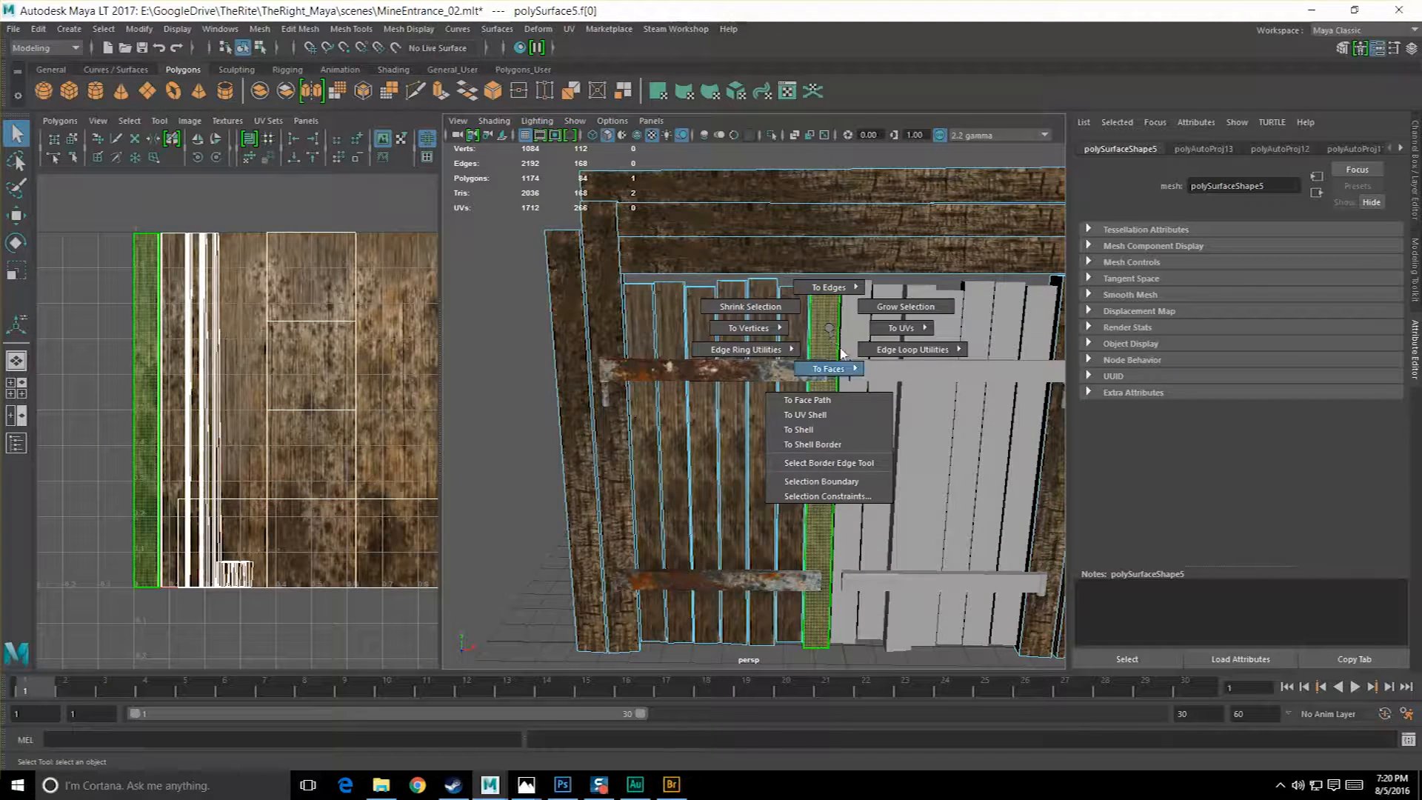
click(873, 311)
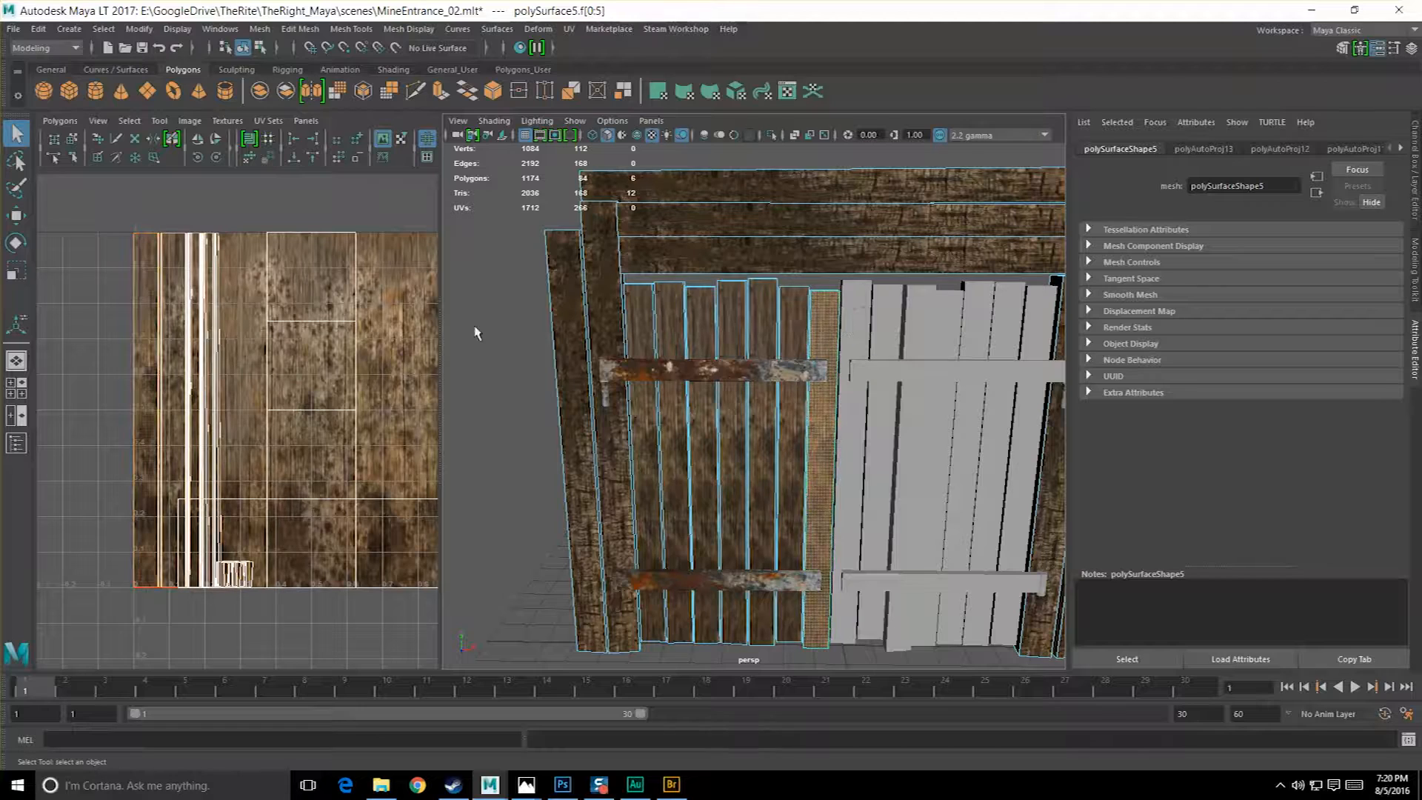
key(w)
alt+middle_drag(348, 326, 201, 300)
drag(121, 387, 525, 391)
scroll(294, 381, down, 4)
mouse_move(276, 352)
alt+middle_down()
mouse_move(221, 334)
mouse_move(255, 347)
alt+middle_up()
scroll(223, 339, down, 4)
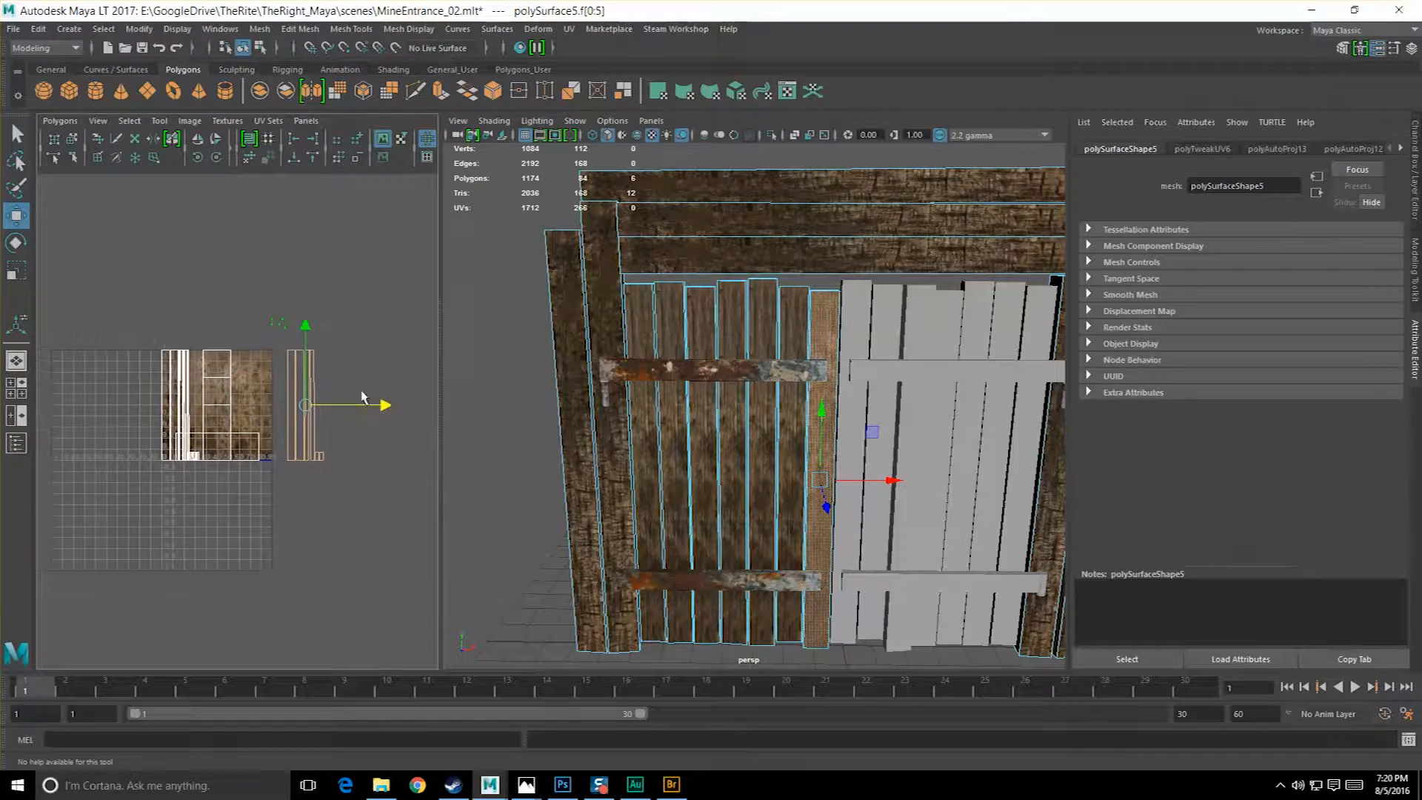
drag(384, 406, 451, 414)
alt+middle_drag(428, 414, 416, 398)
Move the UVs of the left door's sixth and fifth planks from the hinge out of the texture square, beside the first moved set.
click(795, 324)
right_drag(797, 314, 843, 322)
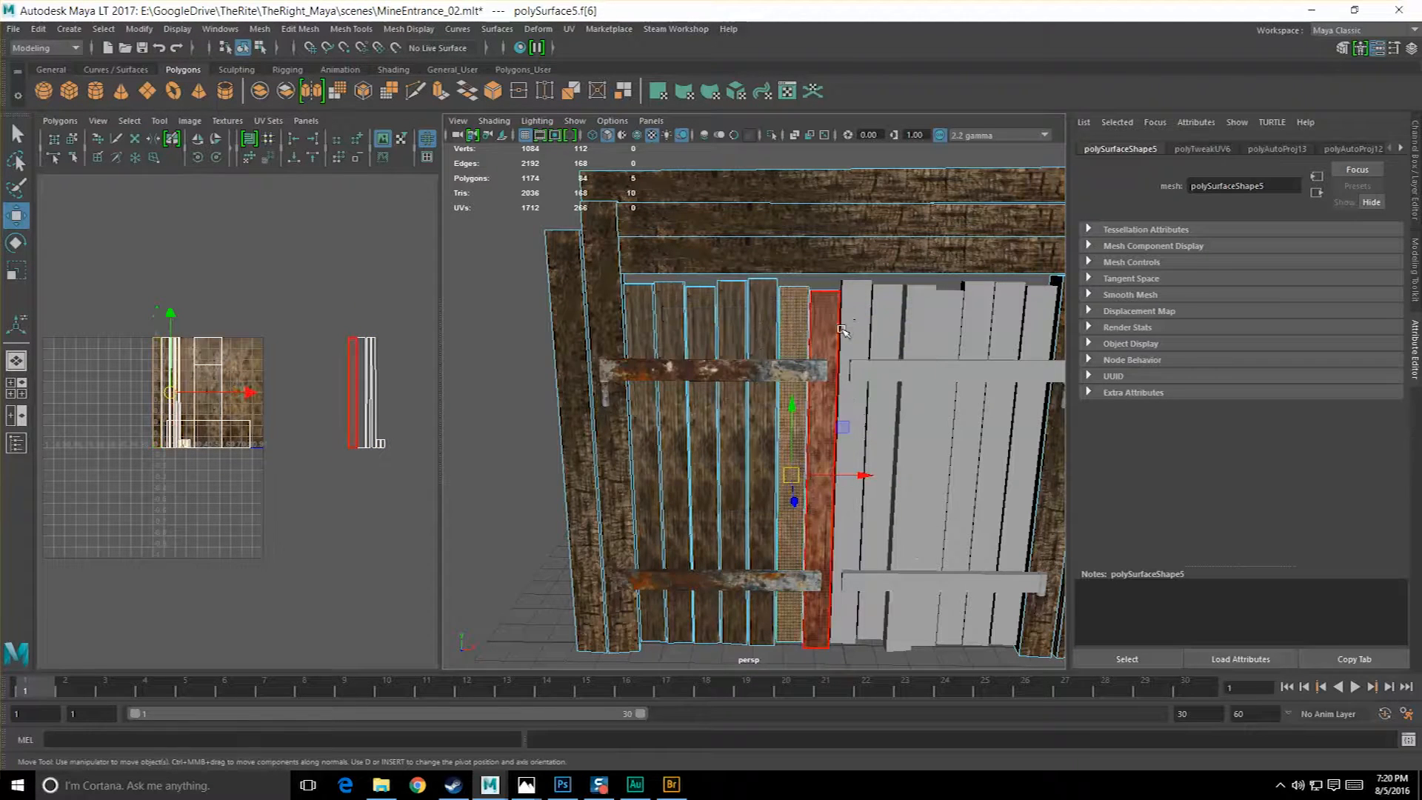
key(g)
drag(246, 399, 401, 403)
click(762, 311)
ctrl+right_drag(770, 314, 811, 302)
drag(247, 395, 366, 404)
Shift the three separated plank UV sets together farther away from the texture square.
alt+middle_drag(352, 388, 326, 377)
right_drag(326, 367, 366, 379)
drag(237, 299, 406, 479)
drag(392, 387, 514, 394)
Select all faces of the left door's middle plank and place its UVs at the start of the separated row.
alt+middle_drag(289, 403, 275, 376)
scroll(674, 391, up, 5)
alt+middle_drag(674, 390, 580, 381)
right_drag(657, 313, 672, 349)
click(639, 286)
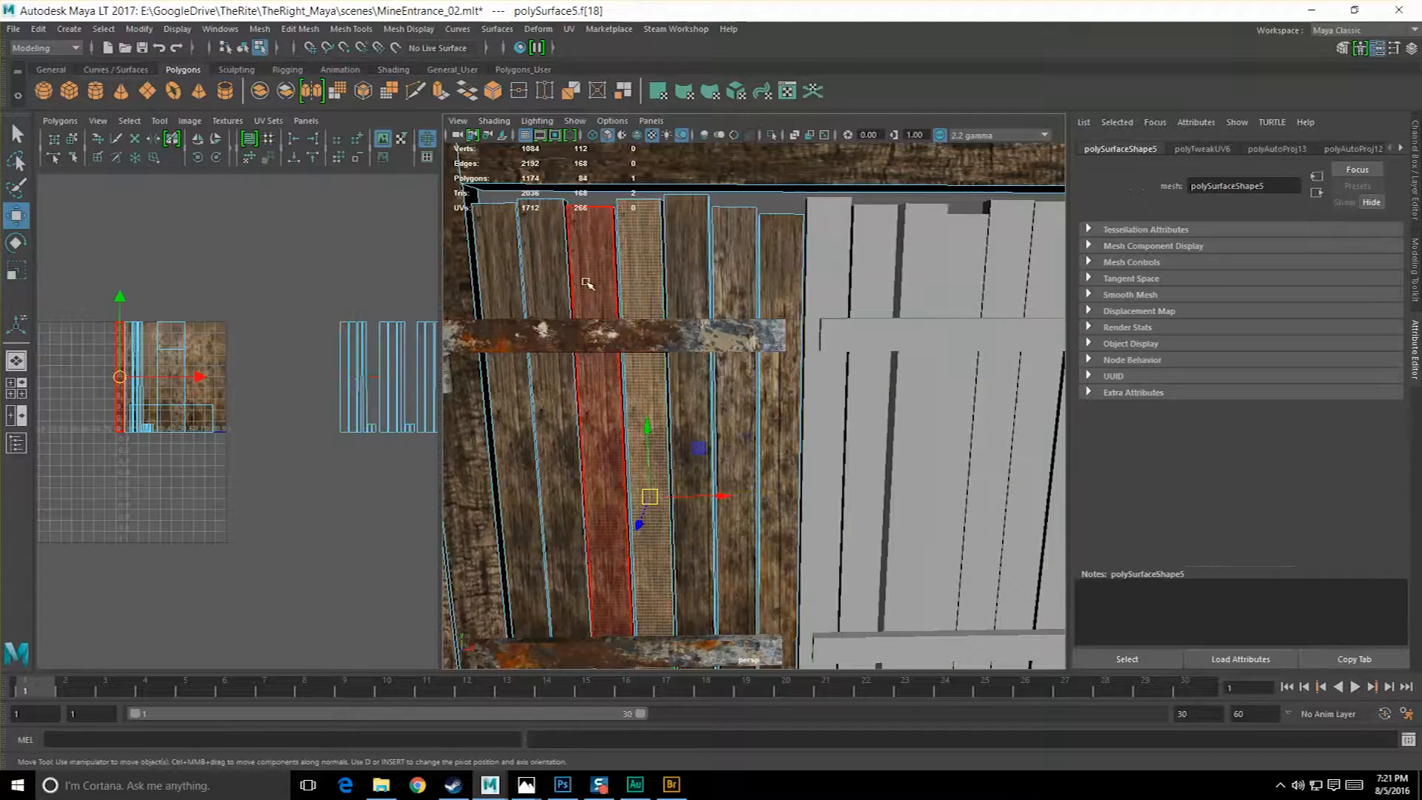
click(588, 286)
click(638, 280)
right_drag(266, 363, 331, 342)
right_drag(563, 283, 709, 270)
drag(207, 379, 391, 385)
alt+middle_drag(331, 427, 329, 420)
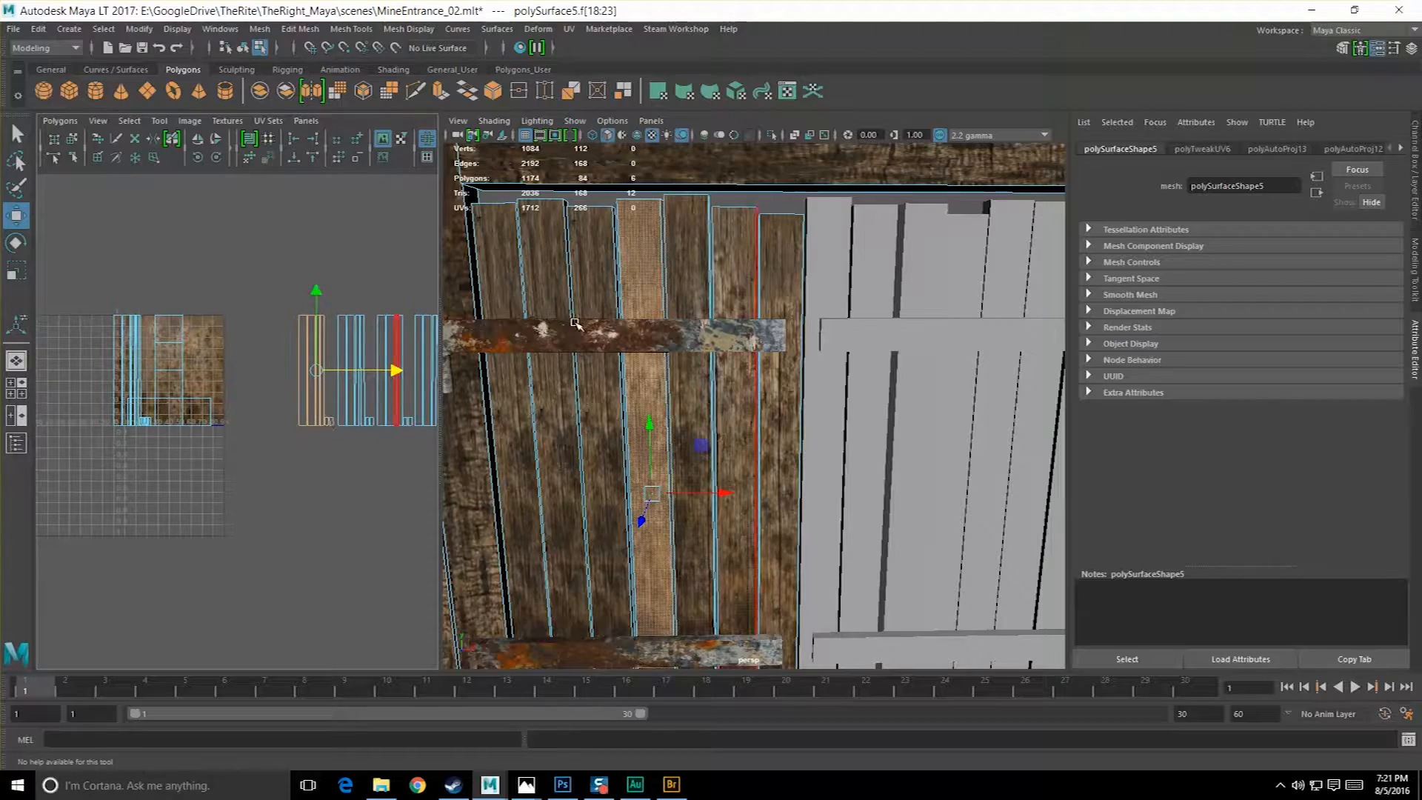
Move the UVs of the left door's third and second planks from the hinge out to the row of separated sets.
alt+middle_drag(579, 281, 625, 292)
click(631, 288)
shift+right_drag(640, 295, 686, 279)
drag(210, 388, 349, 391)
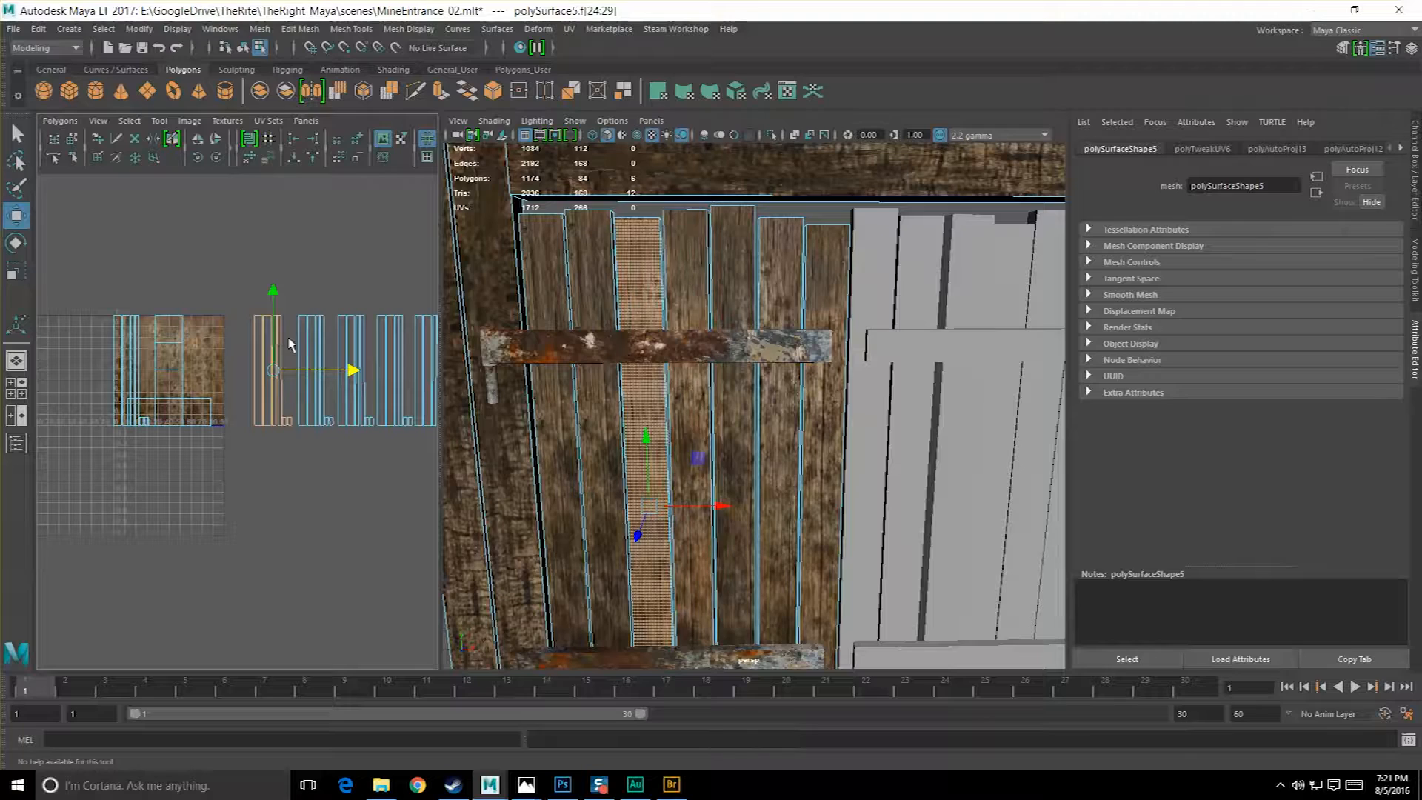
alt+middle_drag(667, 335, 738, 329)
alt+drag(739, 329, 726, 342)
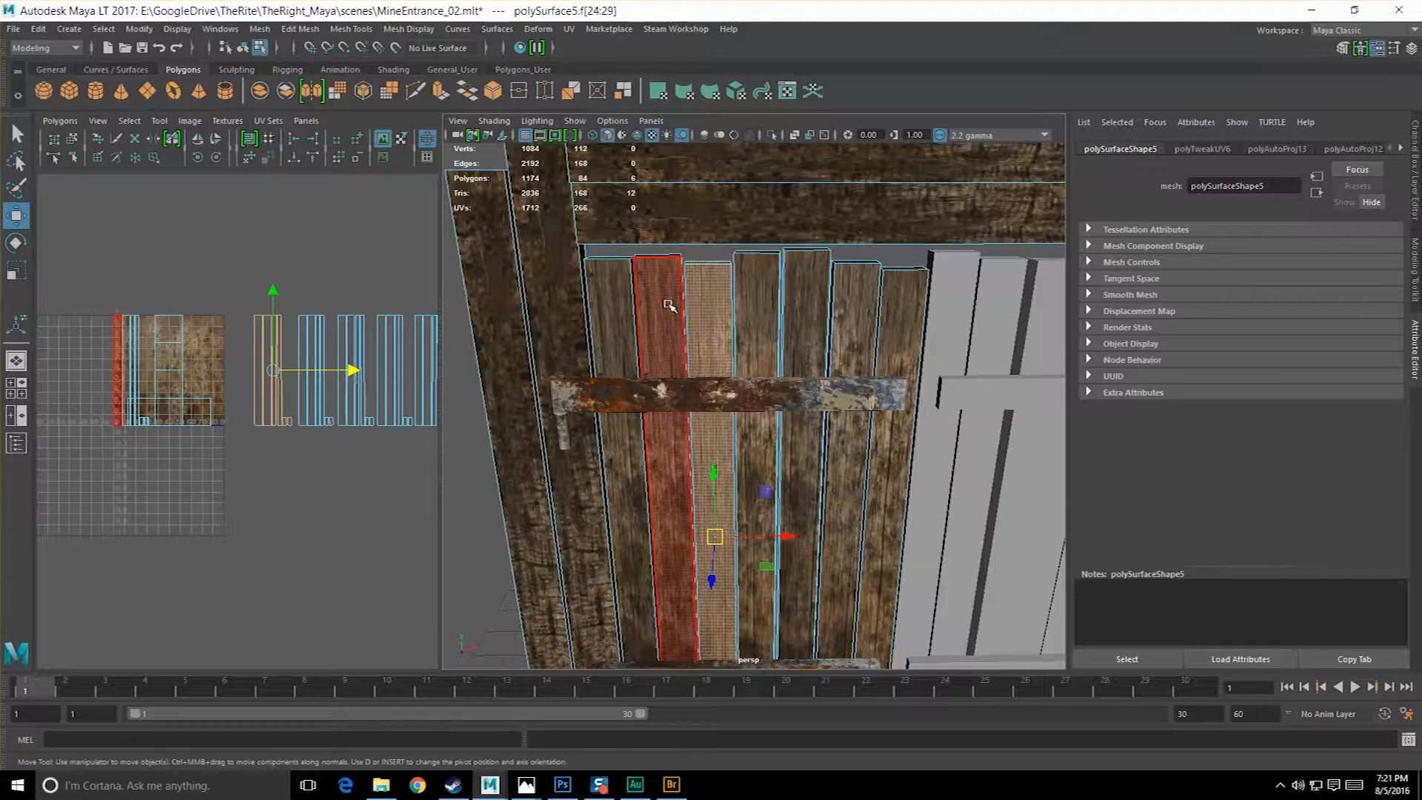
click(667, 306)
ctrl+right_drag(665, 306, 710, 297)
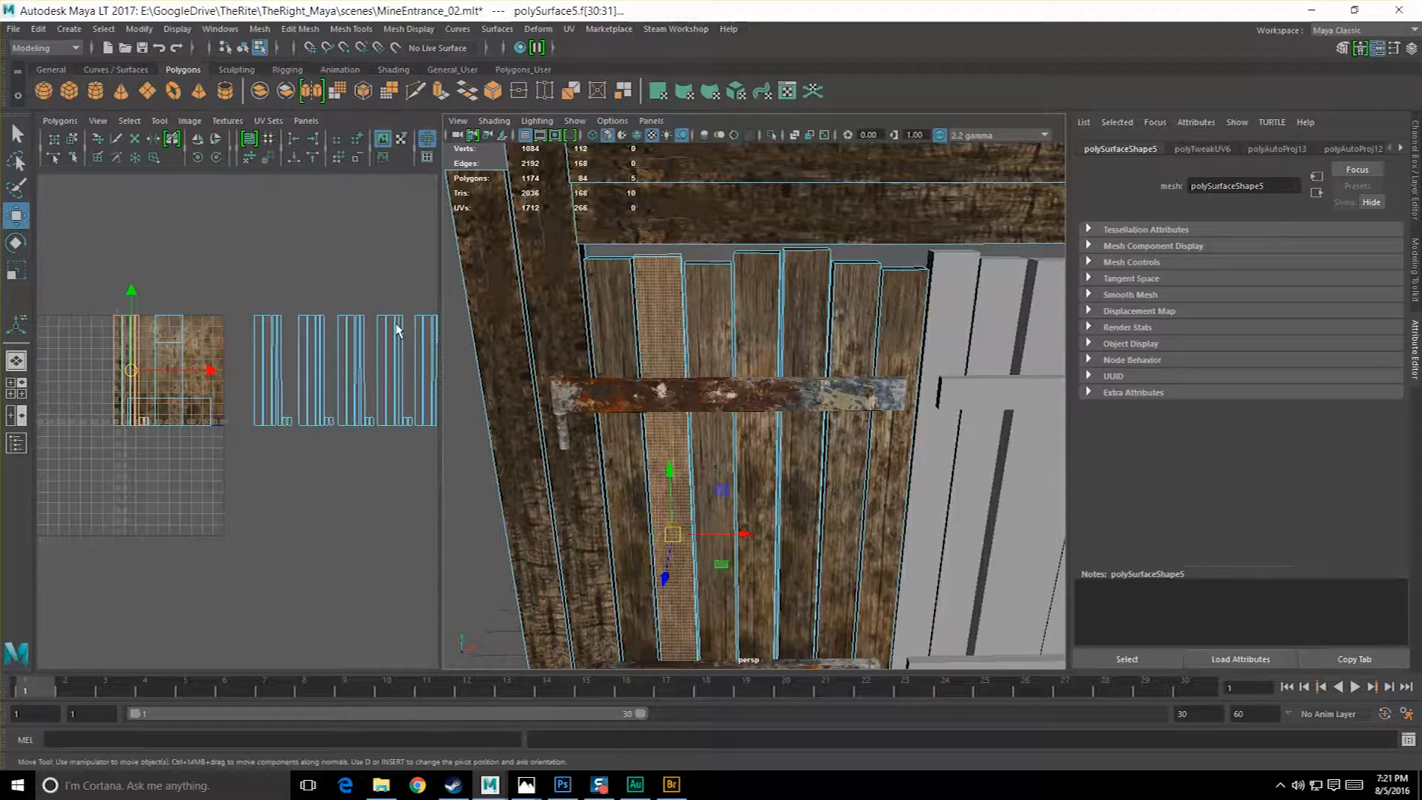
drag(211, 372, 314, 372)
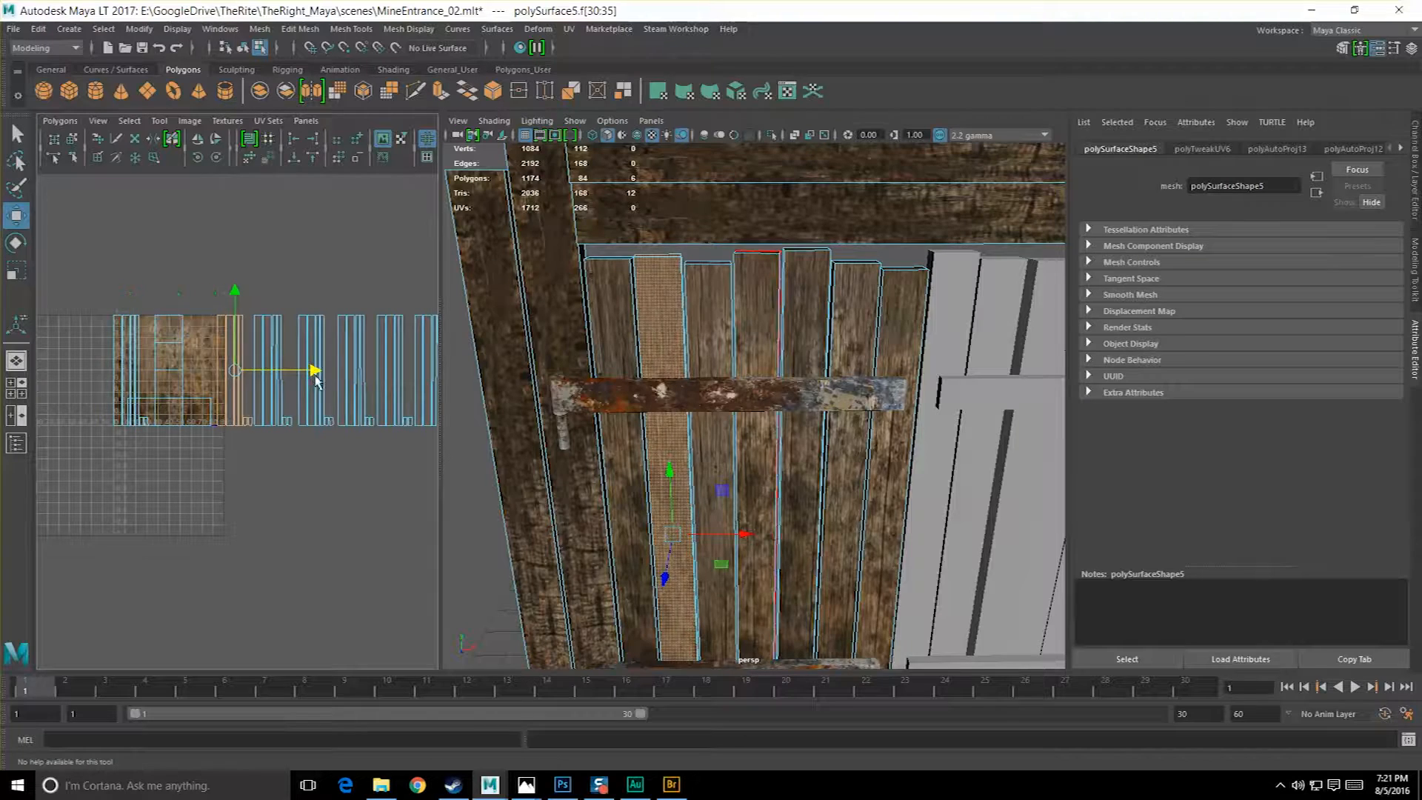
Select the UVs of all six separated planks and move them farther from the texture square.
alt+middle_drag(315, 373, 273, 360)
right_drag(283, 338, 309, 348)
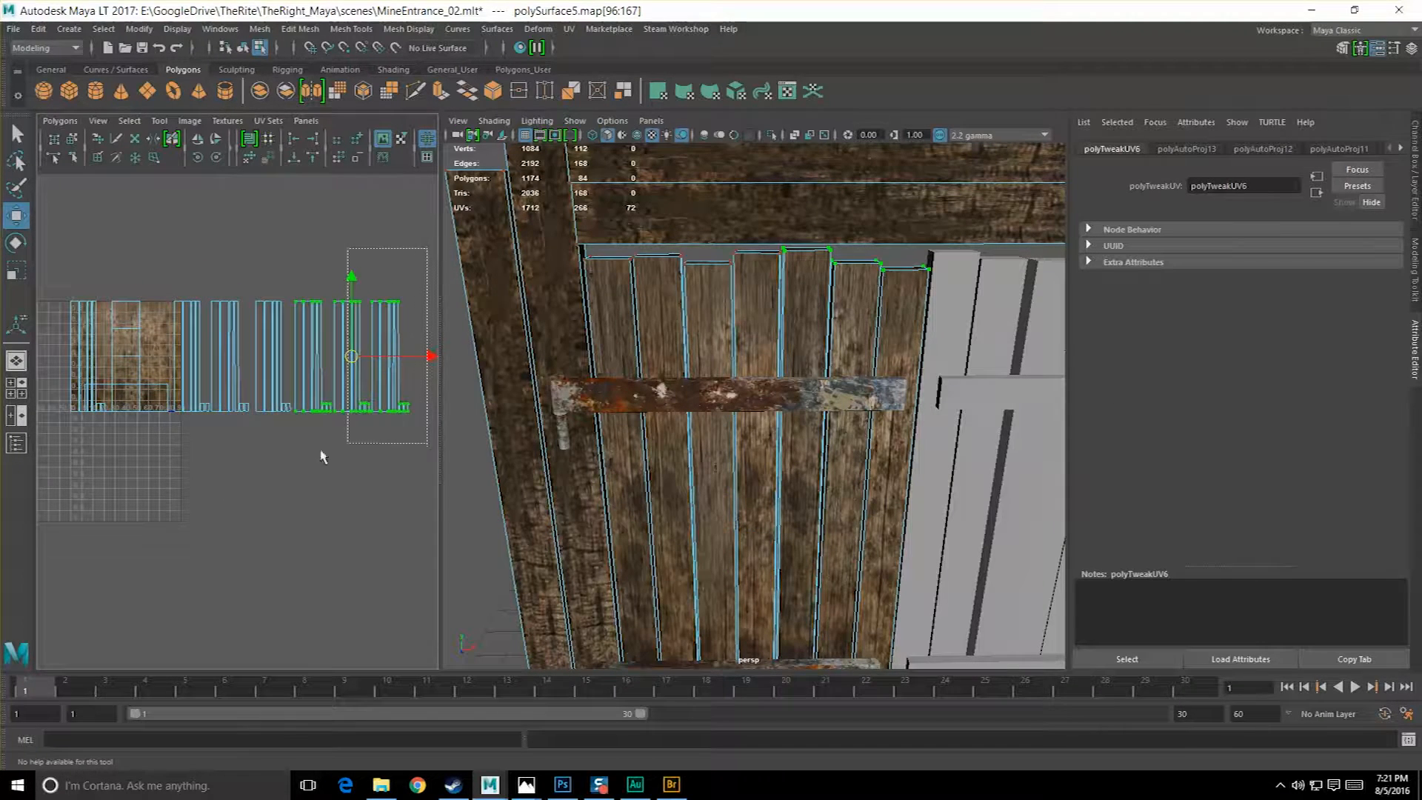
drag(172, 456, 172, 457)
alt+middle_drag(235, 437, 212, 426)
drag(345, 347, 477, 348)
alt+middle_drag(261, 396, 269, 412)
scroll(271, 407, down, 4)
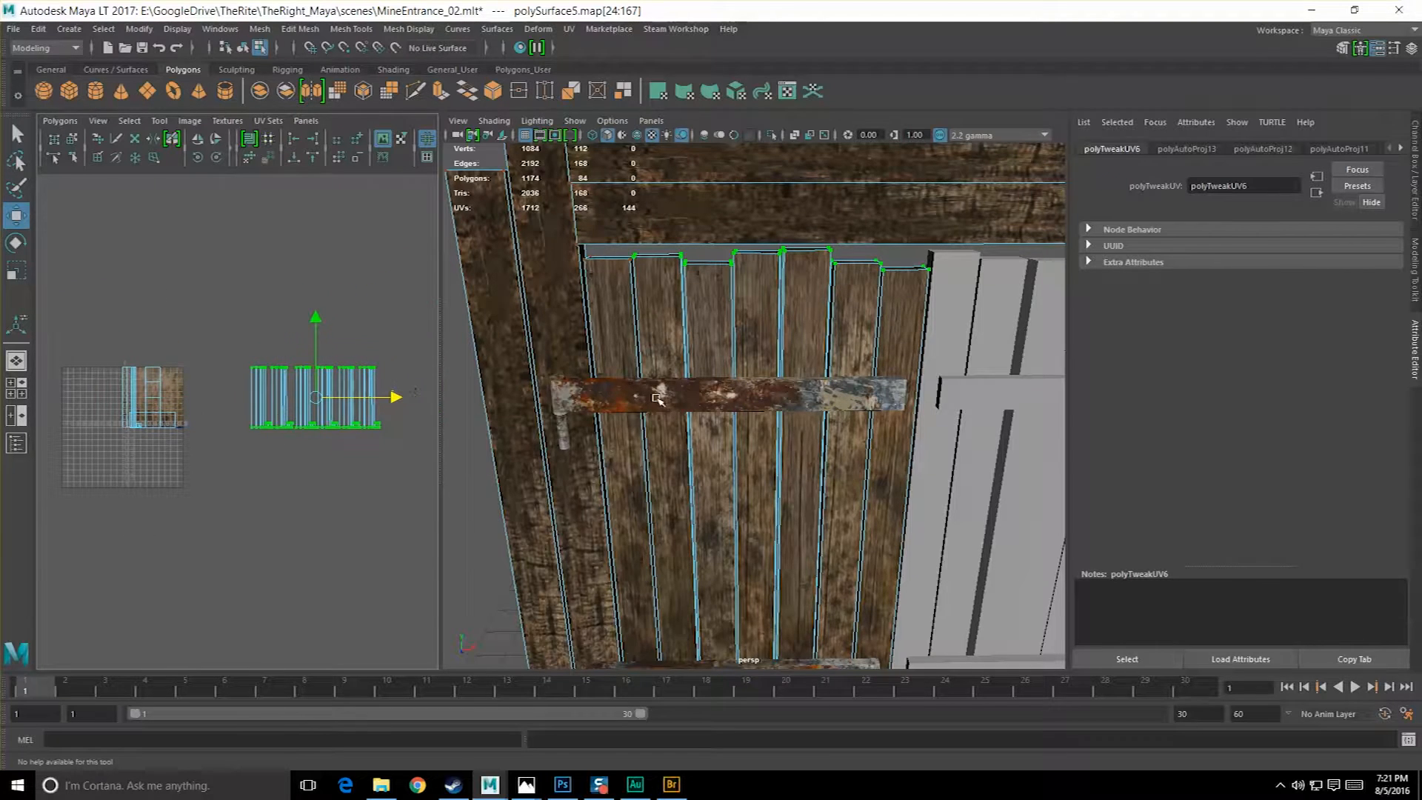
Select all faces of the left door's hinge-side plank and move its UVs out to the front of the separated row.
alt+middle_drag(643, 323, 667, 344)
key(q)
right_drag(633, 320, 635, 338)
click(634, 333)
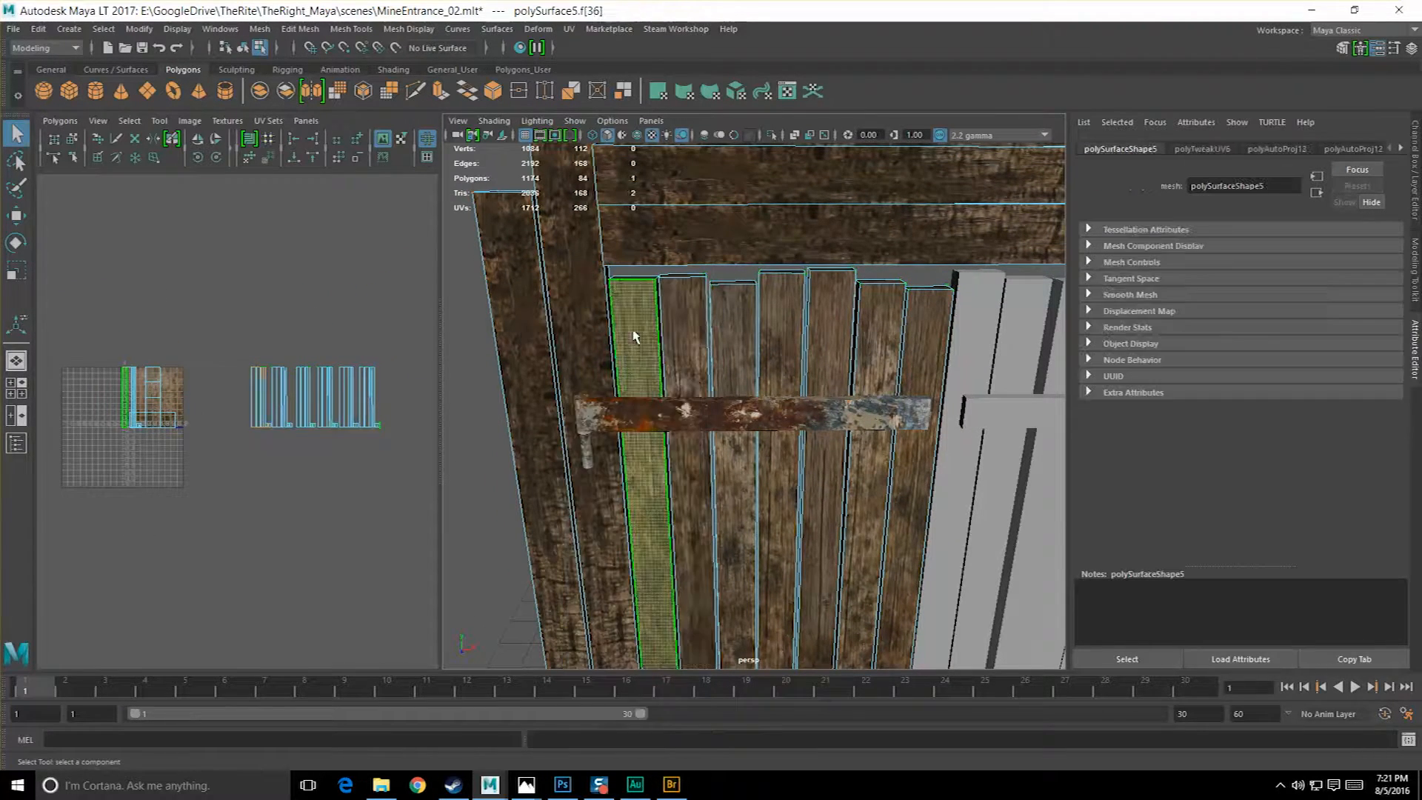
ctrl+right_drag(311, 386, 363, 372)
ctrl+right_click(612, 337)
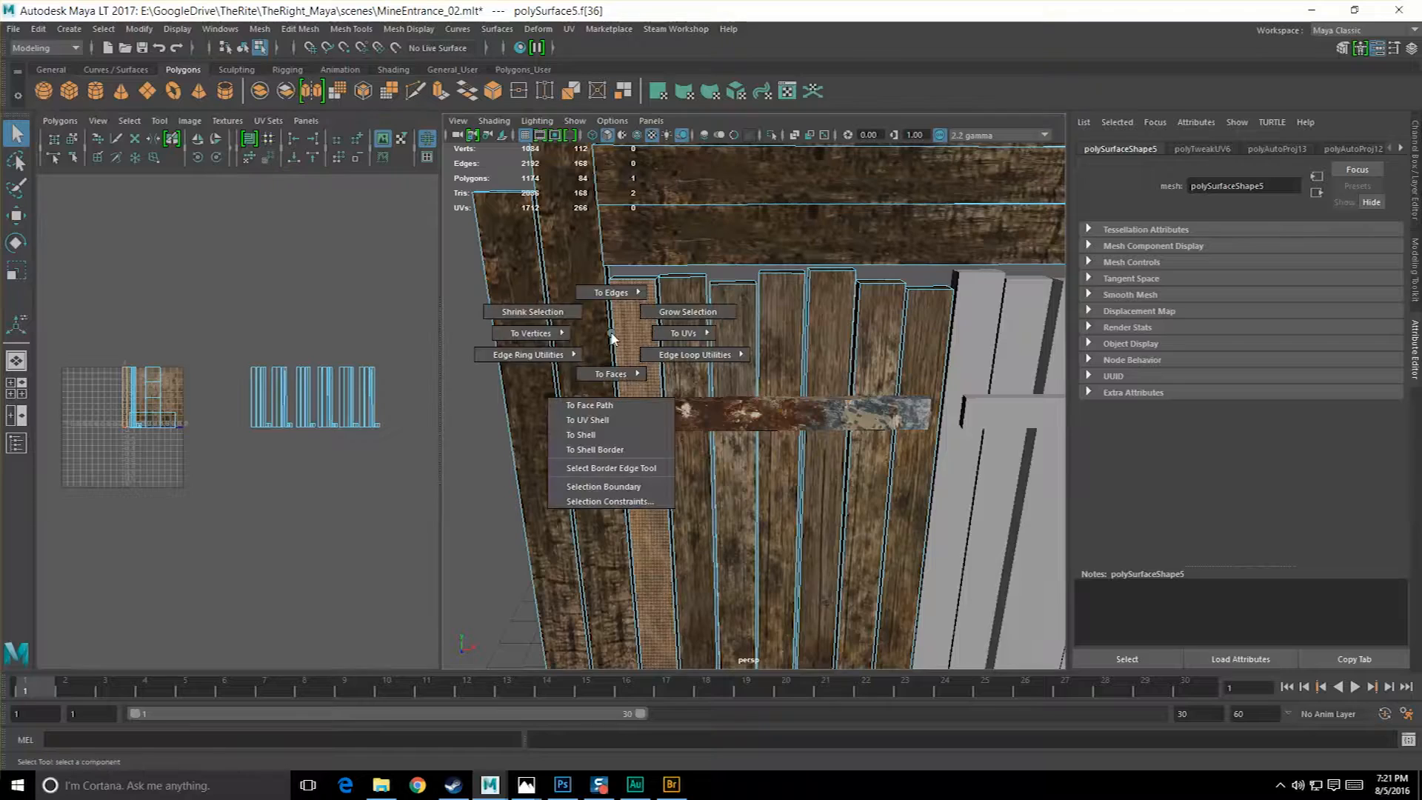
click(677, 312)
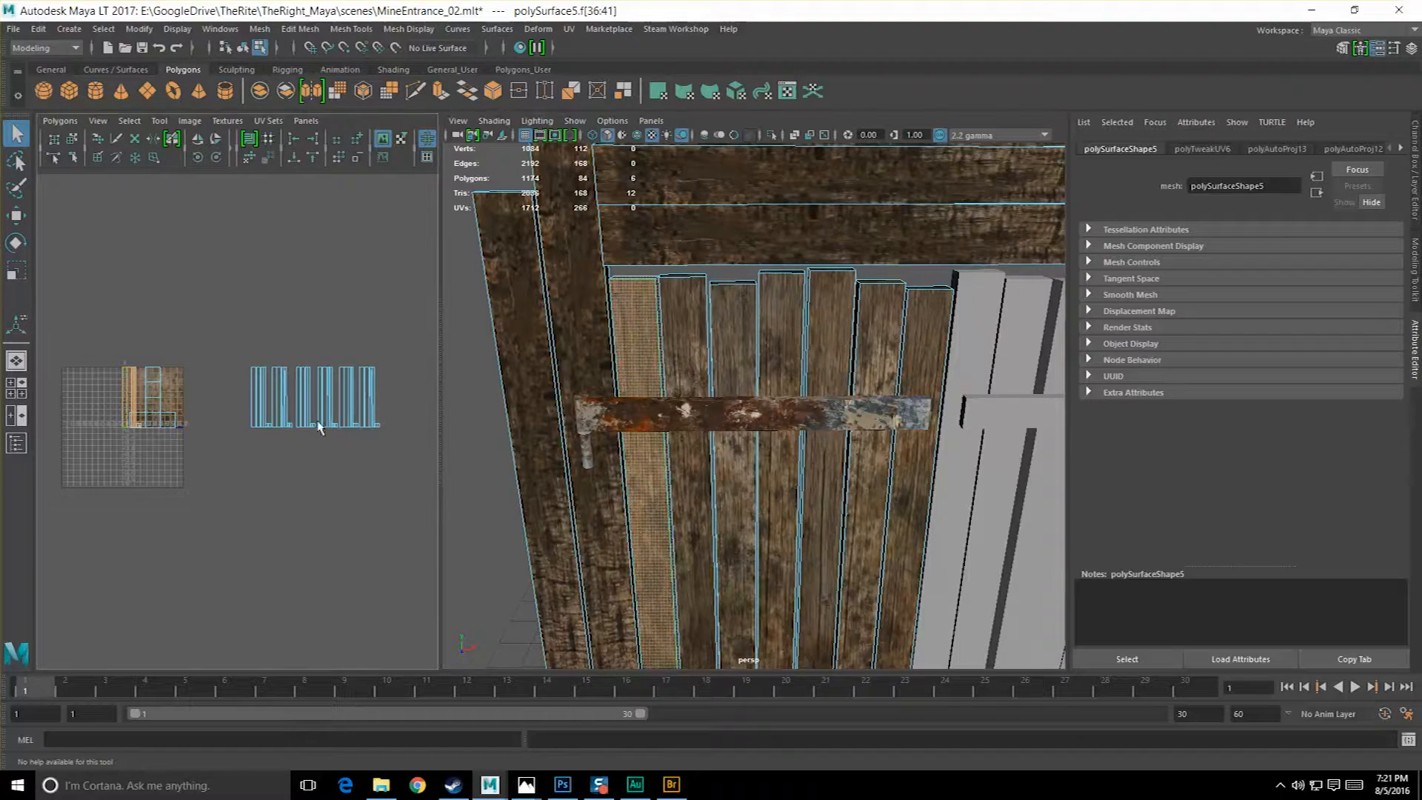
scroll(258, 435, up, 2)
drag(146, 384, 324, 394)
alt+middle_drag(336, 409, 233, 418)
Widen the UV Editor further and frame the row of seven plank UV sets.
drag(441, 387, 782, 392)
alt+middle_drag(515, 421, 515, 467)
alt+middle_drag(189, 495, 245, 450)
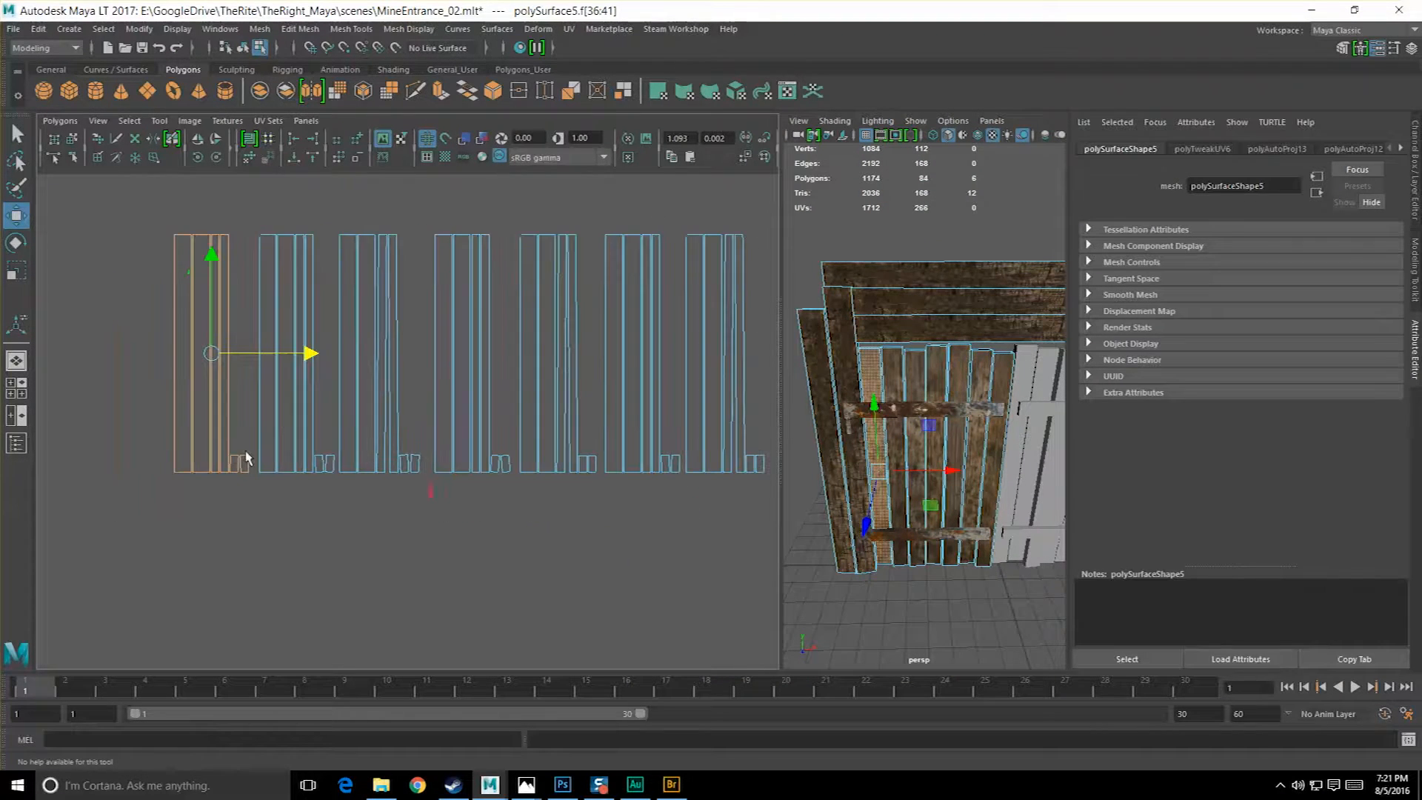
alt+middle_drag(687, 467, 625, 483)
scroll(651, 473, down, 1)
scroll(467, 485, up, 5)
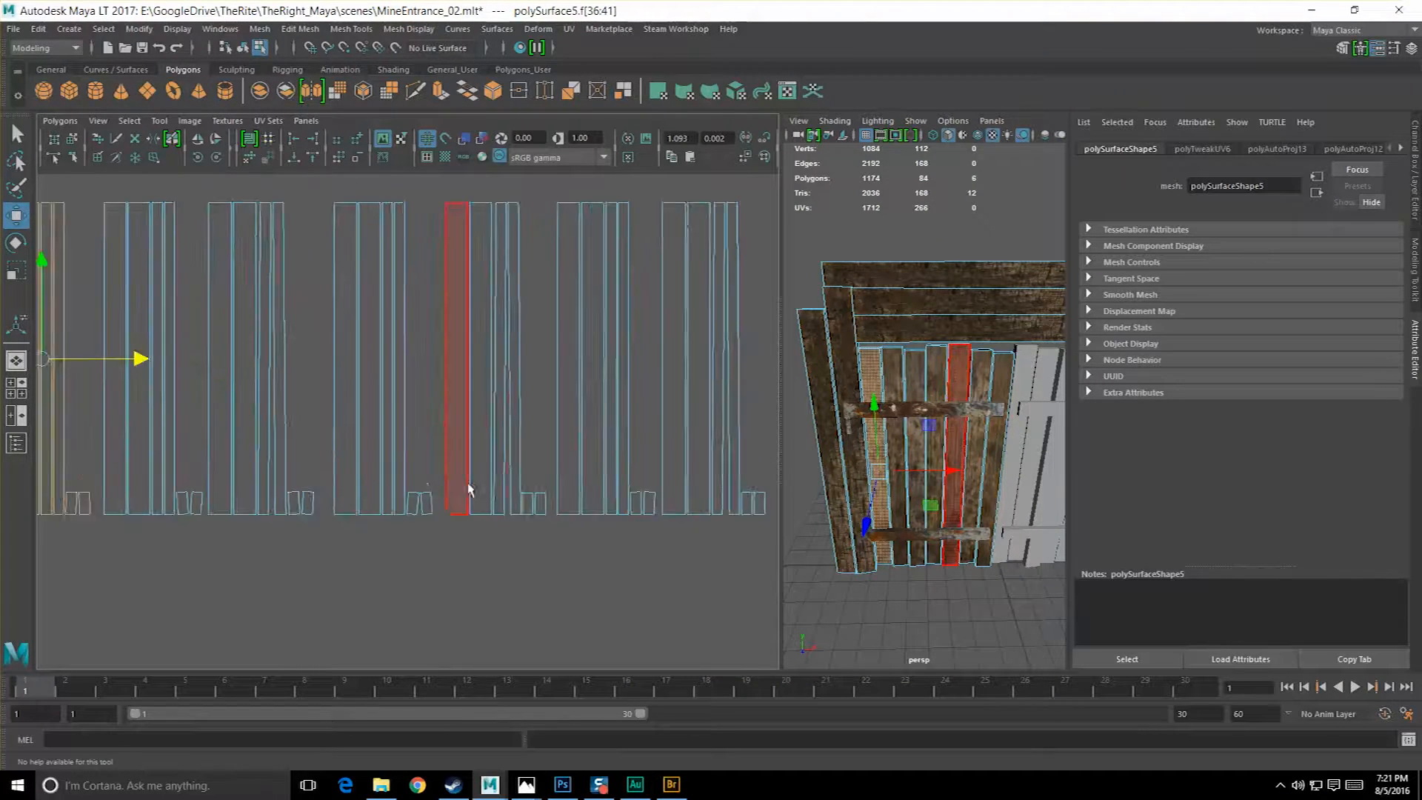
alt+middle_drag(455, 460, 471, 401)
scroll(427, 472, down, 5)
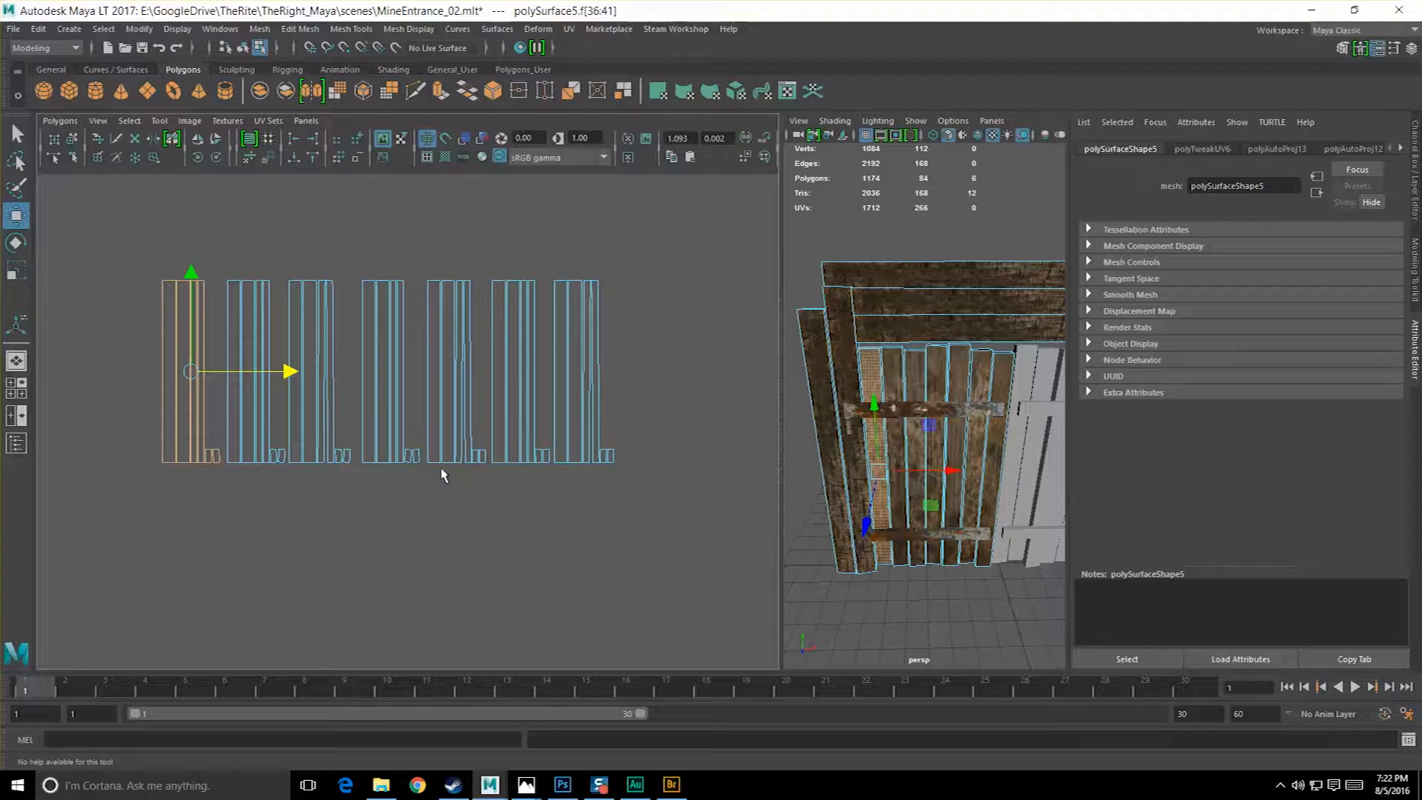
Stack the small end-cap UV shells of the two planks nearest the door gap above the fifth plank's end caps.
scroll(445, 468, up, 1)
alt+middle_drag(457, 453, 502, 432)
right_drag(650, 424, 696, 424)
drag(676, 447, 602, 425)
scroll(609, 434, up, 2)
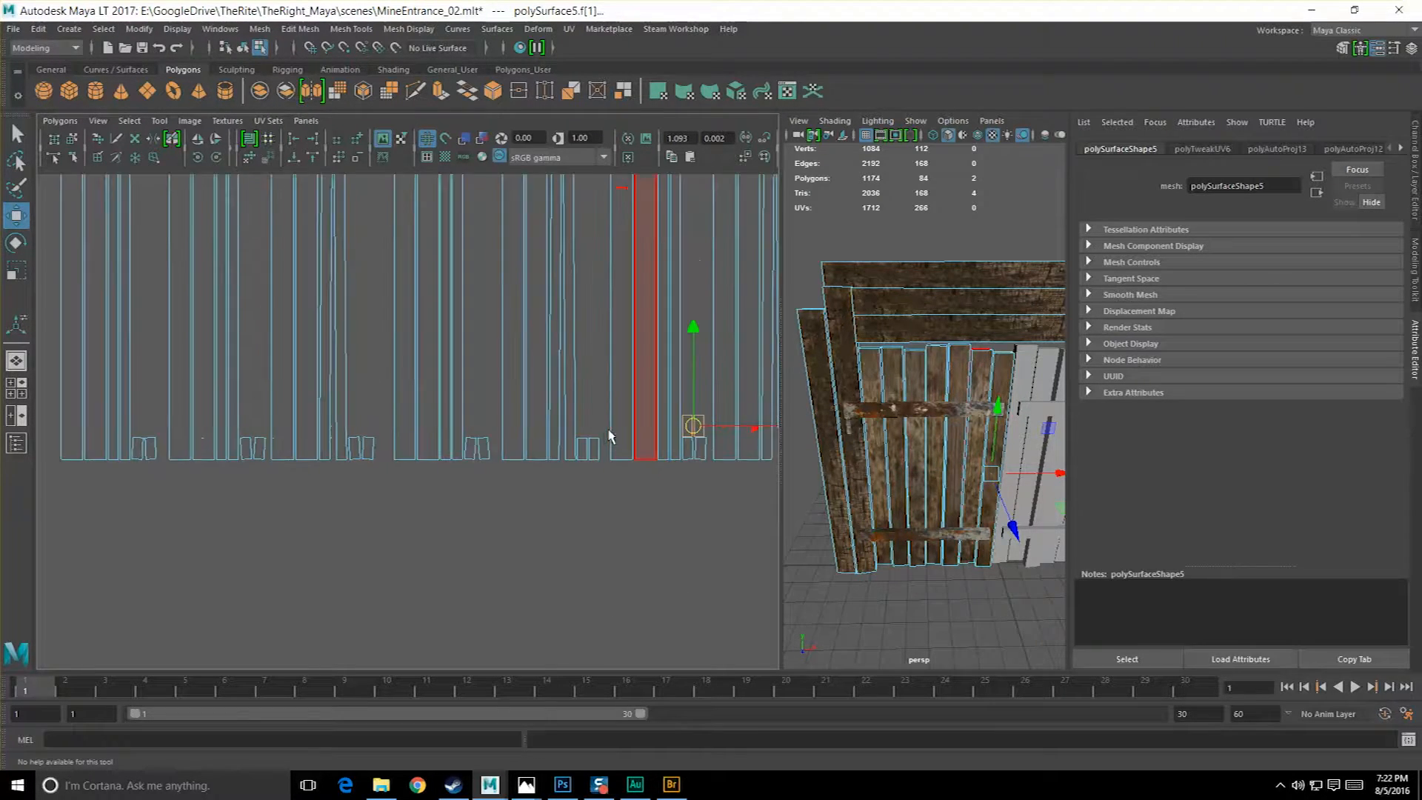
alt+middle_drag(609, 435, 579, 430)
drag(673, 442, 571, 416)
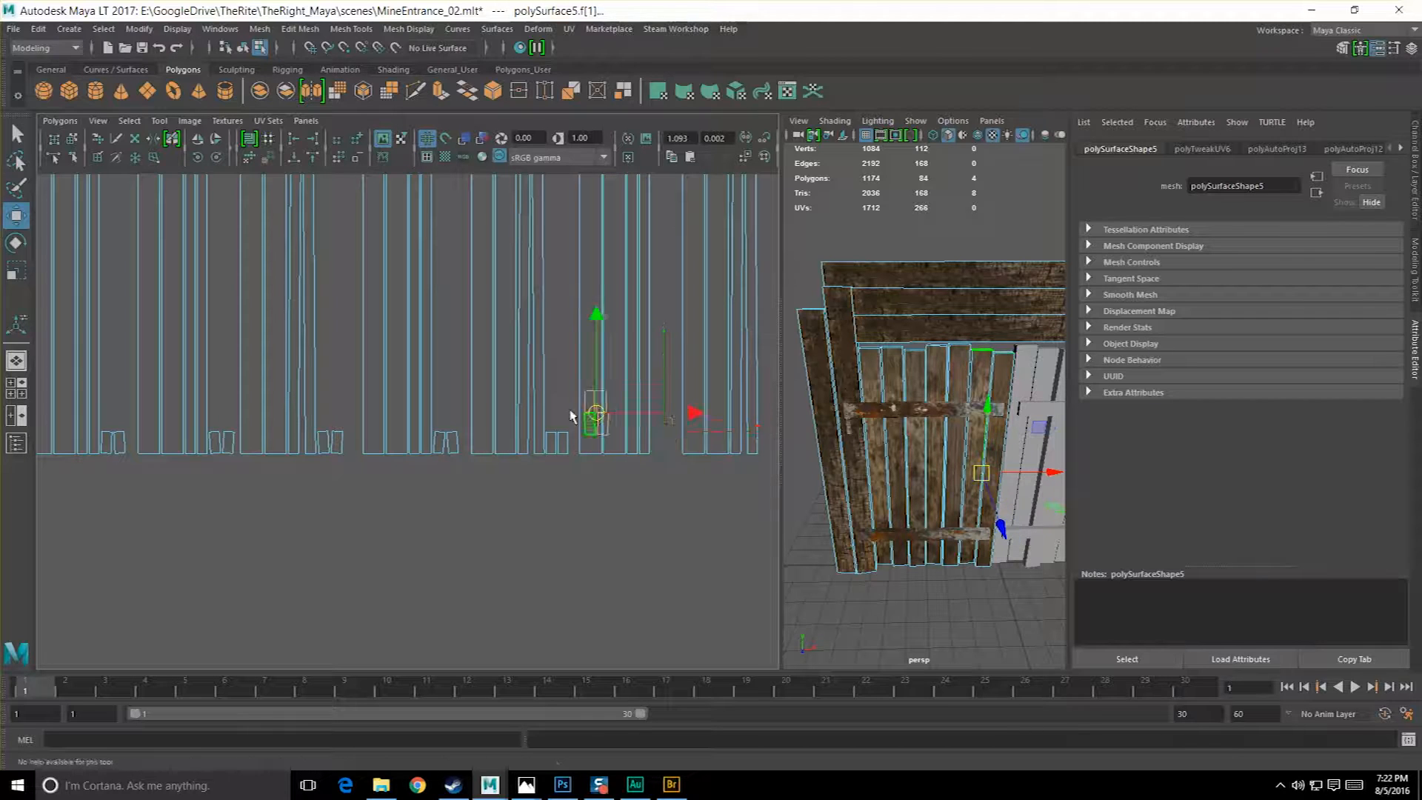
click(571, 367)
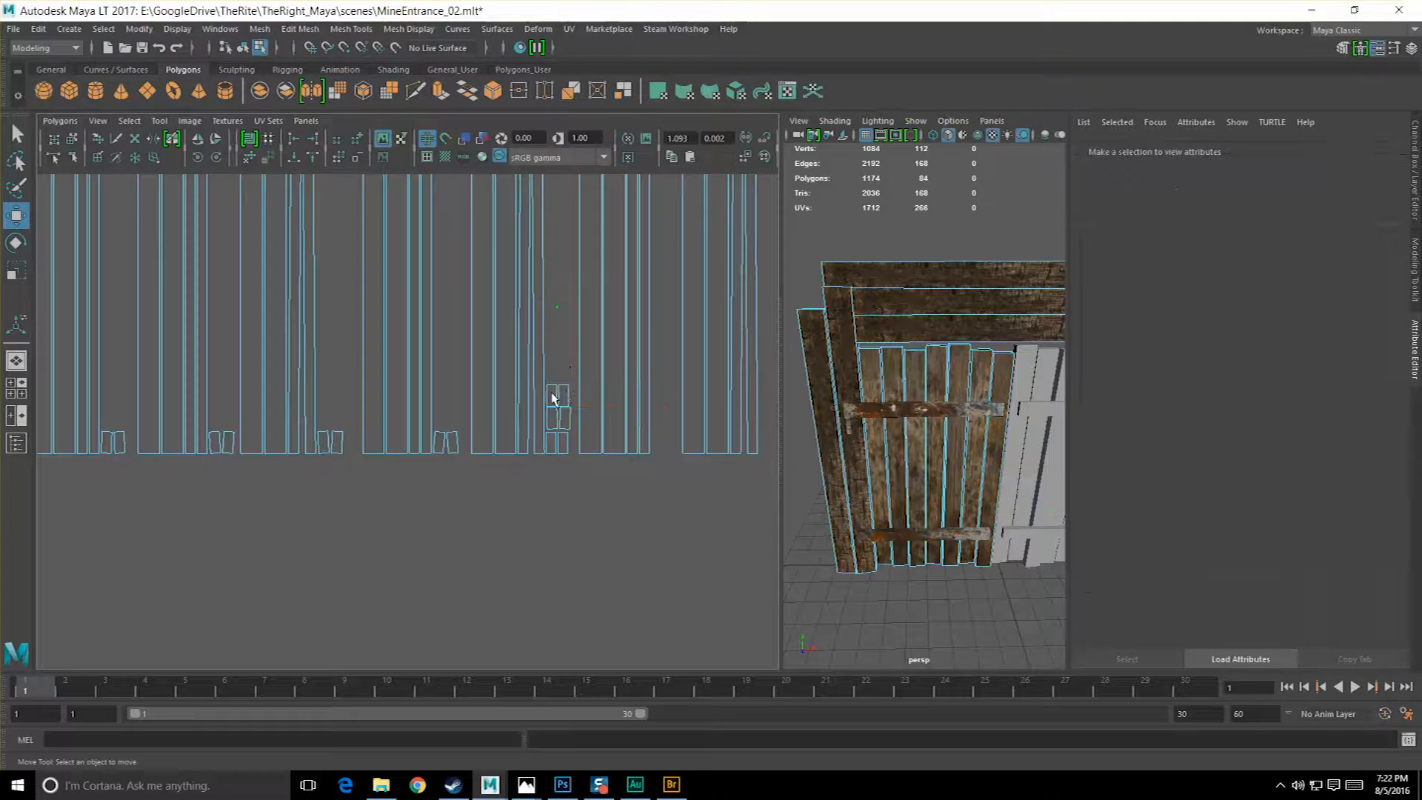
Carry the growing end-cap stack along the row until all seven planks' end caps are gathered beside the hinge-side plank's strips.
drag(553, 395, 557, 394)
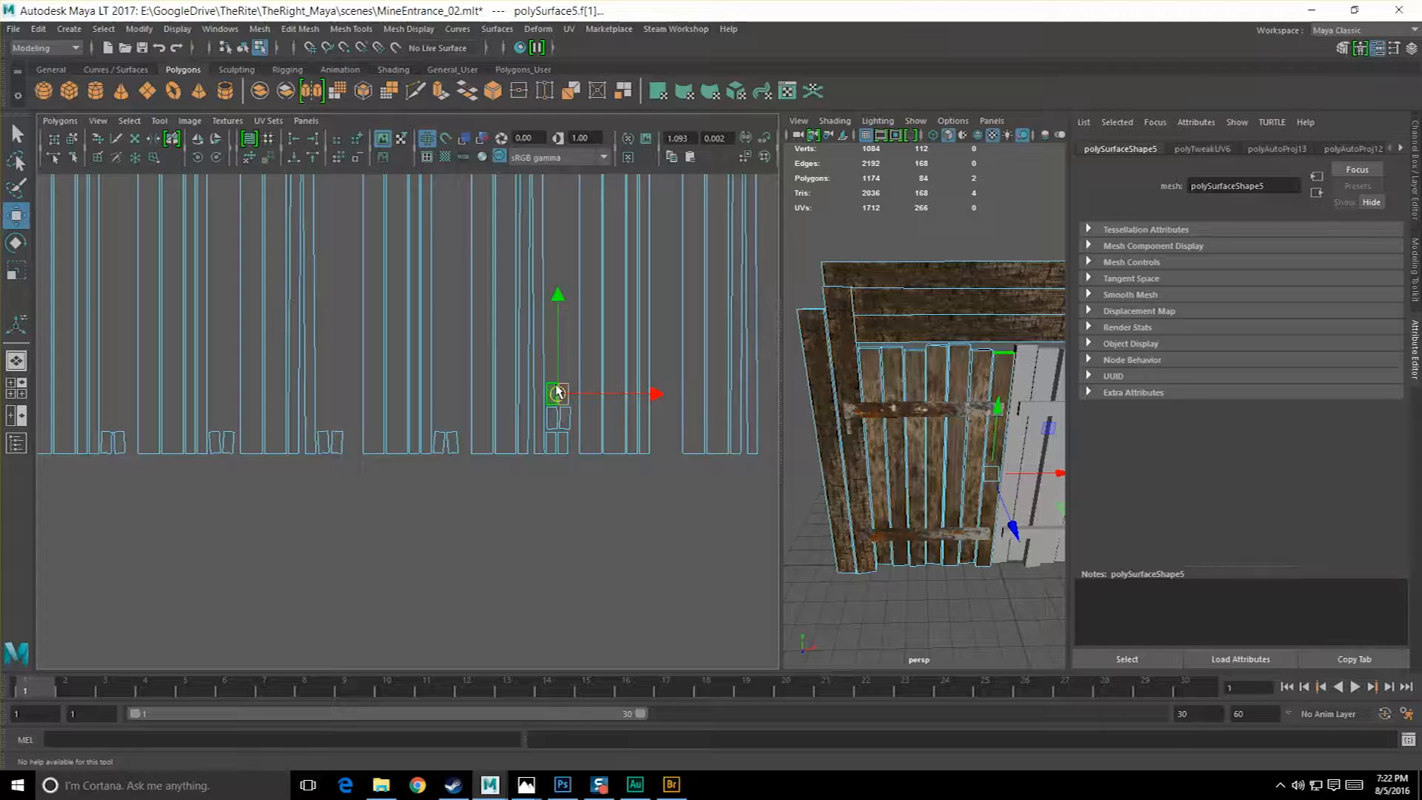
drag(558, 393, 447, 392)
alt+middle_drag(447, 393, 485, 406)
click(516, 353)
drag(484, 476, 479, 477)
drag(493, 416, 379, 390)
alt+middle_drag(392, 379, 445, 385)
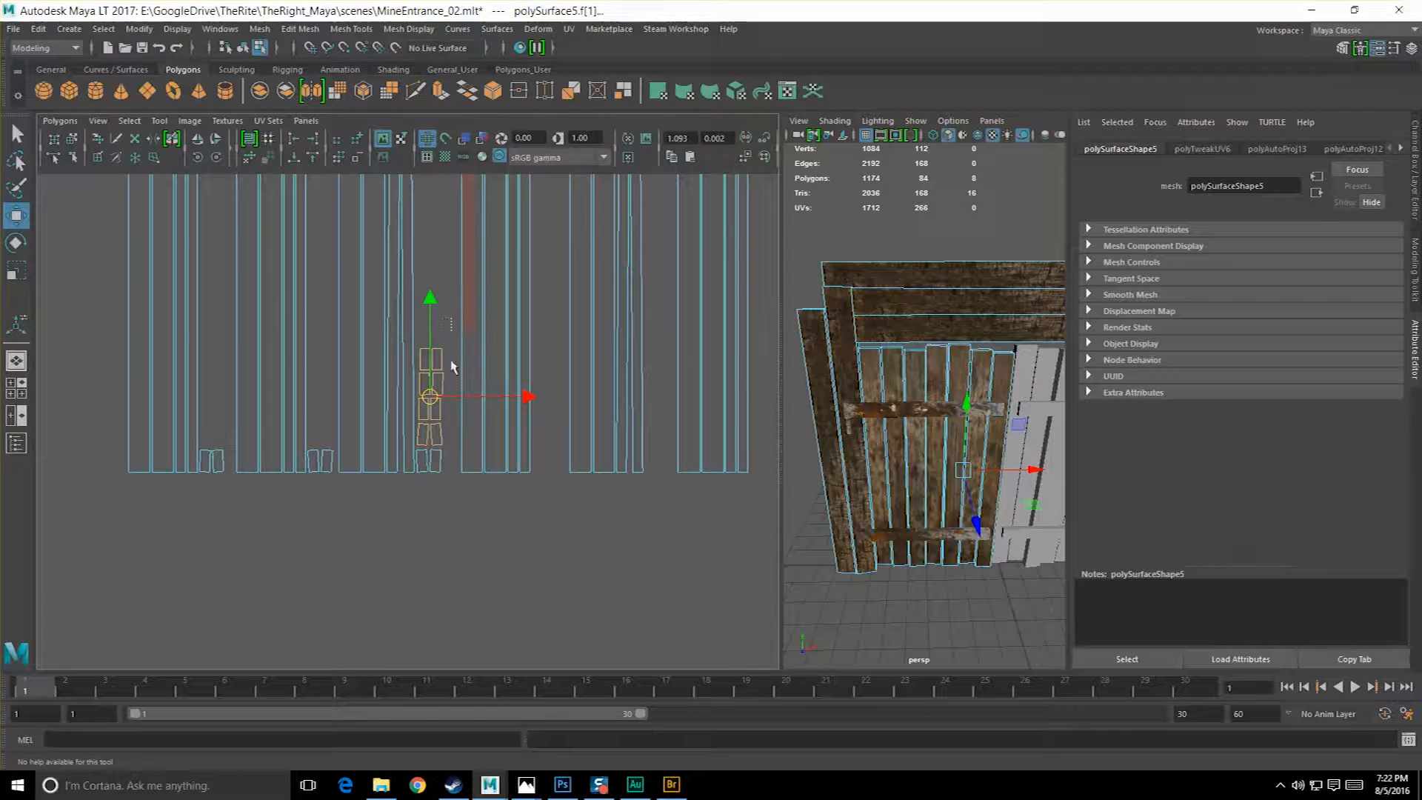
drag(428, 398, 320, 383)
alt+middle_drag(327, 352, 408, 363)
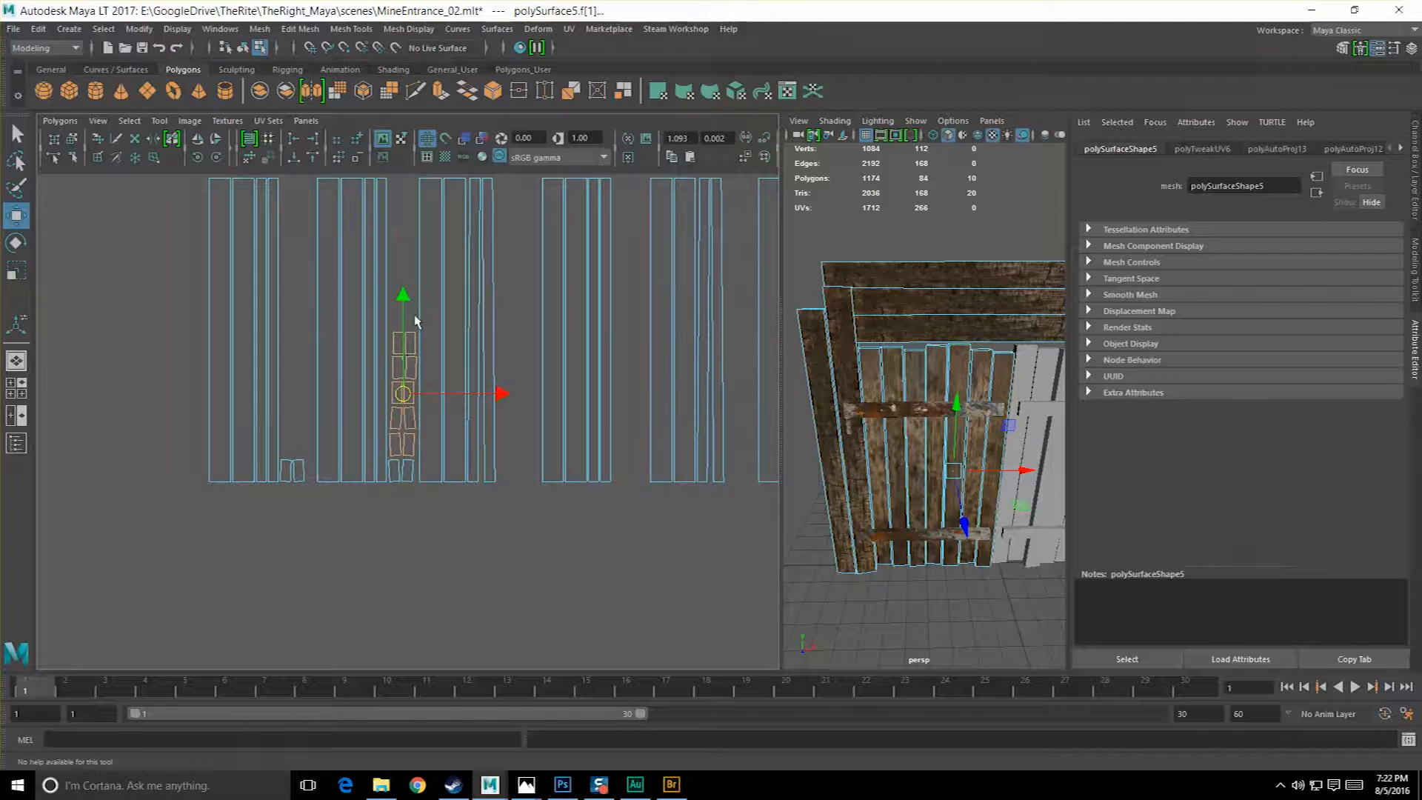
drag(402, 394, 294, 384)
Pack the long UV strips of the second, third and fourth planks tightly together next to the end-cap stack.
scroll(457, 455, down, 1)
alt+middle_drag(478, 391, 465, 428)
scroll(406, 421, up, 1)
drag(435, 586, 448, 618)
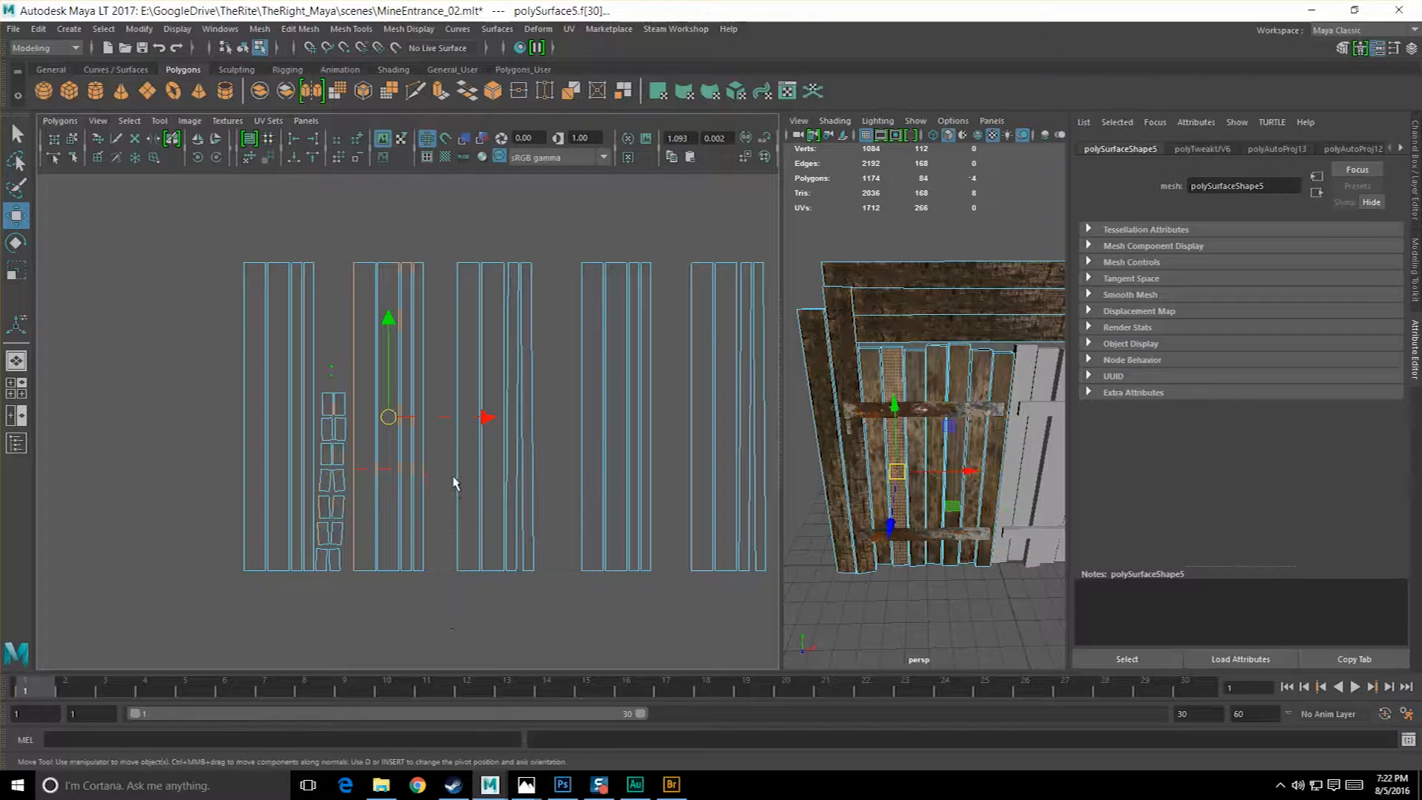
drag(484, 418, 478, 417)
drag(437, 224, 545, 597)
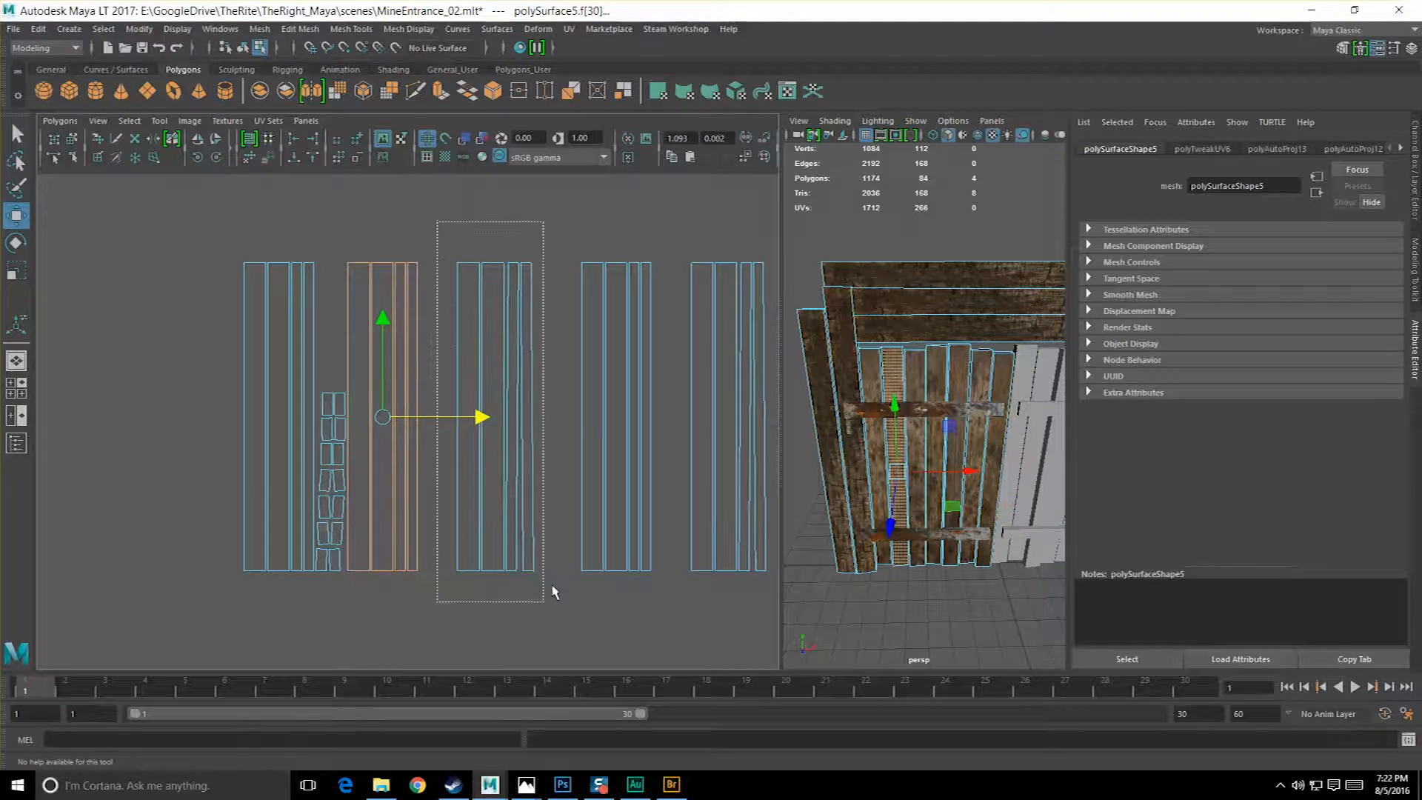
drag(584, 418, 625, 419)
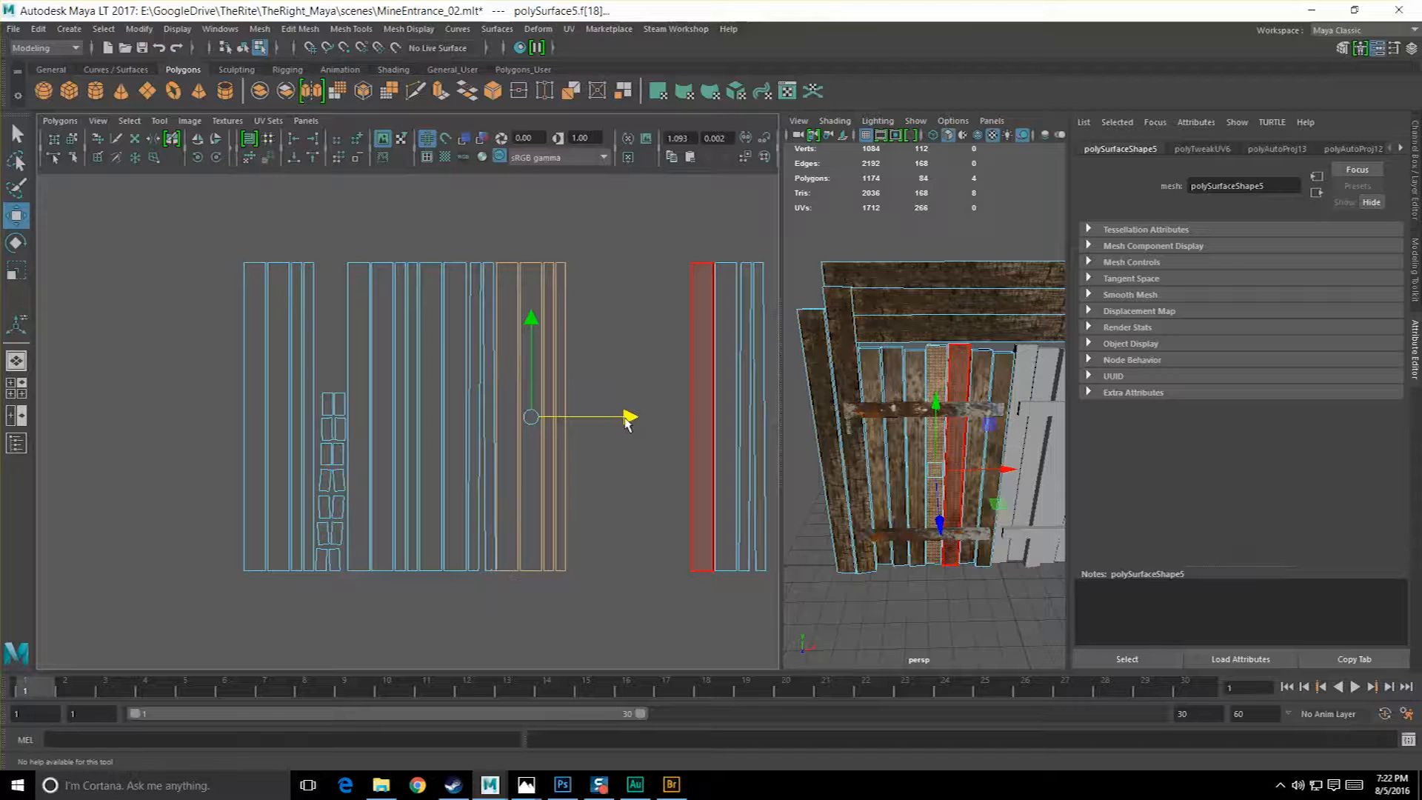
Move the long UV strips of the fifth, sixth and seventh planks up against the packed strips.
alt+middle_drag(625, 418, 526, 451)
scroll(563, 482, down, 1)
drag(530, 213, 651, 614)
drag(696, 424, 592, 430)
alt+middle_drag(593, 430, 548, 409)
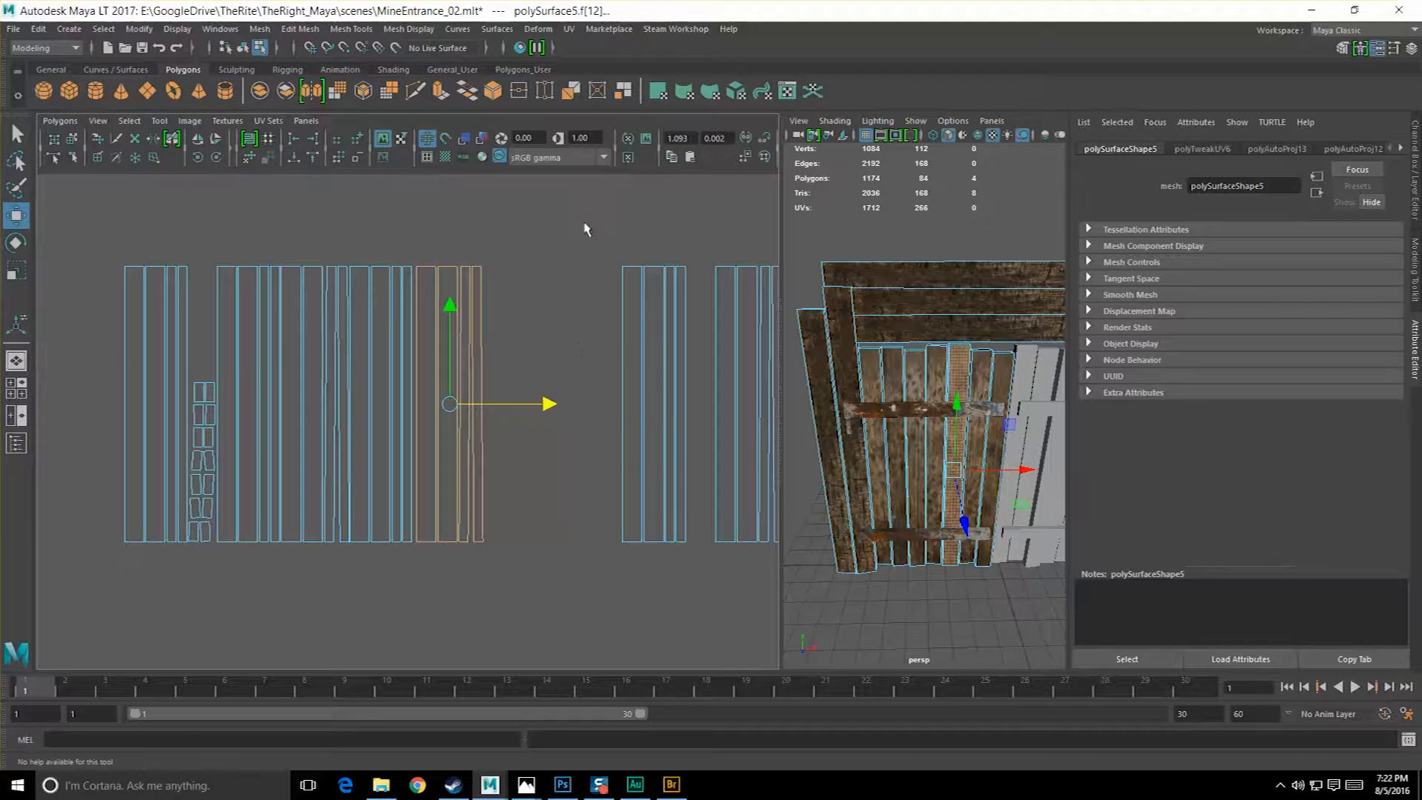
drag(694, 527, 694, 529)
drag(750, 403, 609, 413)
alt+middle_drag(610, 413, 493, 398)
drag(735, 625, 734, 620)
drag(730, 389, 566, 390)
Rotate the stack of end-cap UV shells to lie horizontally and place it just above the long plank strips.
alt+middle_drag(326, 434, 572, 463)
mouse_move(557, 465)
alt+right_down()
mouse_move(502, 470)
mouse_move(548, 467)
alt+right_up()
alt+middle_drag(318, 409, 412, 426)
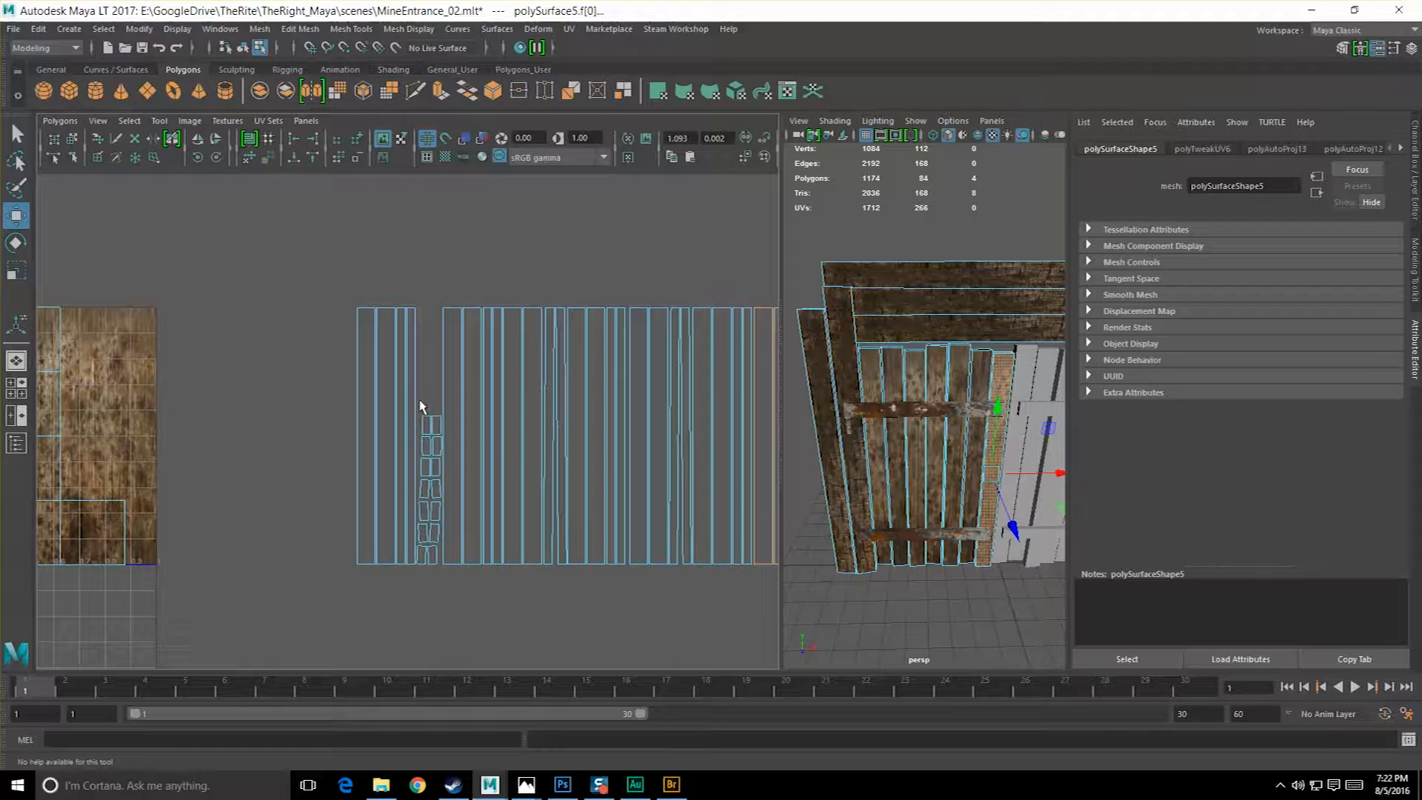
drag(435, 597, 435, 595)
drag(430, 491, 422, 214)
click(214, 160)
click(217, 159)
drag(422, 224, 429, 298)
Move the hinge-side plank's long UV strips up against the second plank's strips to close the gap.
drag(436, 588, 437, 628)
right_drag(397, 452, 398, 495)
drag(325, 383, 424, 518)
drag(483, 438, 508, 454)
scroll(508, 453, down, 3)
alt+middle_drag(558, 495, 527, 469)
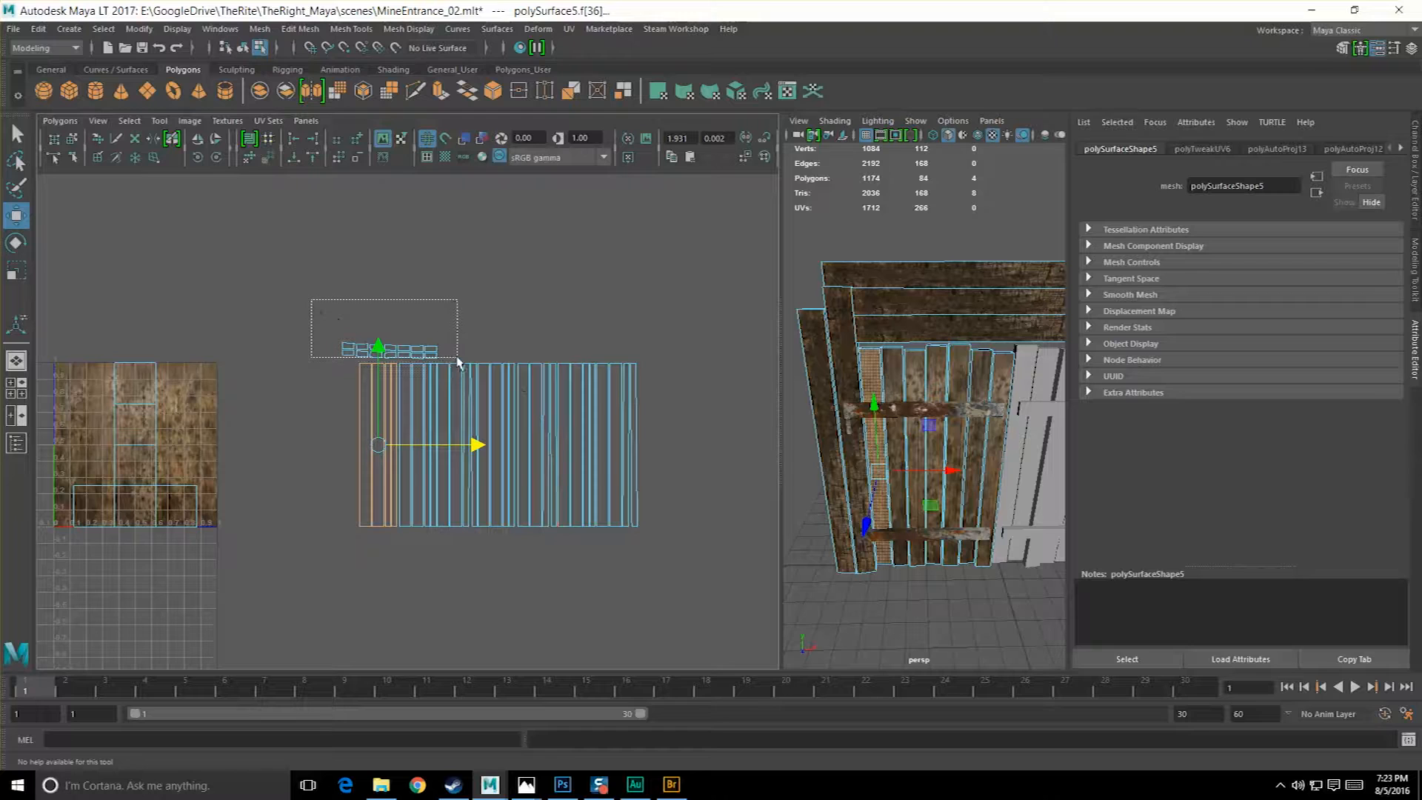
Shift the row of end-cap UV shells to line up with the start of the long plank strips.
drag(457, 363, 454, 361)
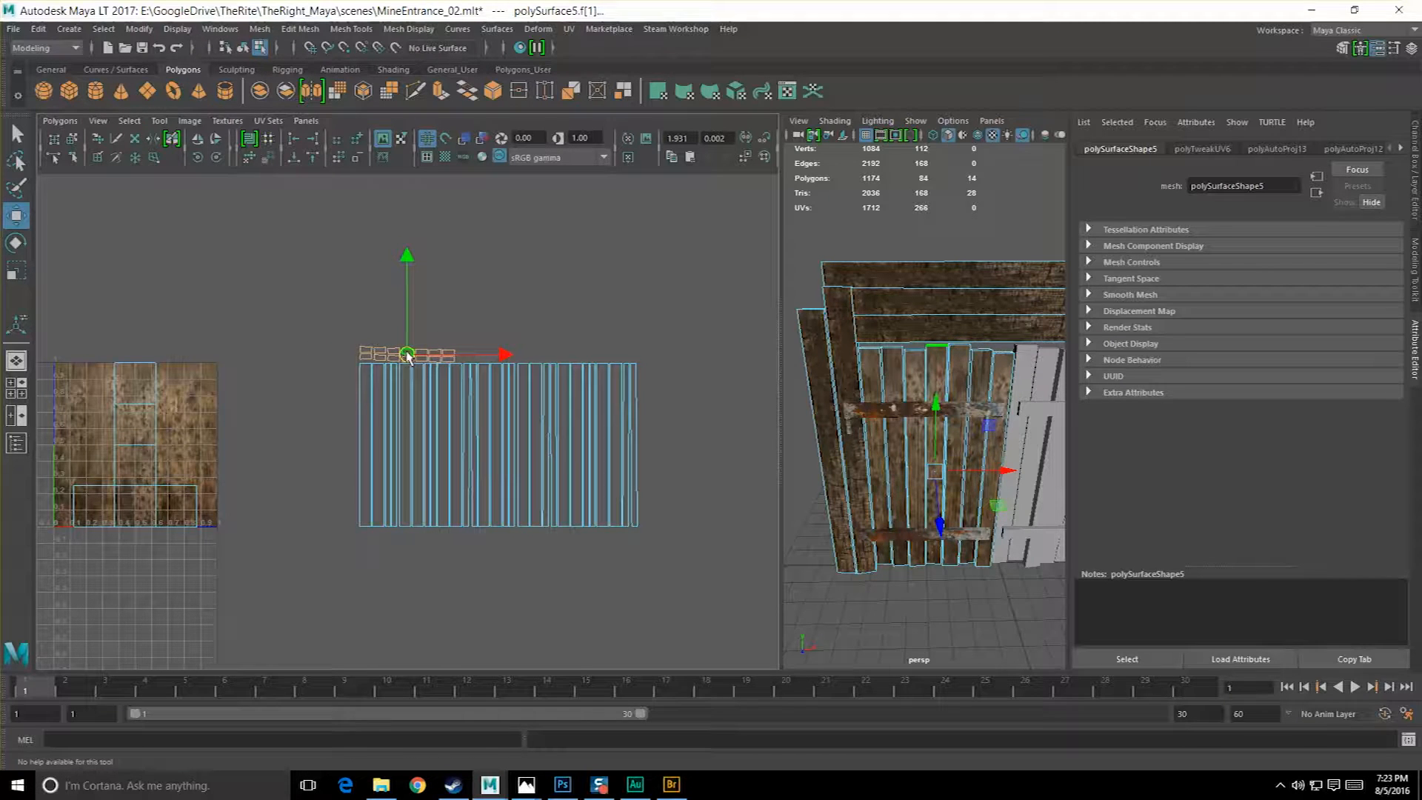
Try to rotate the last plank's long UV strips and place them above the packed strips.
drag(619, 562, 601, 563)
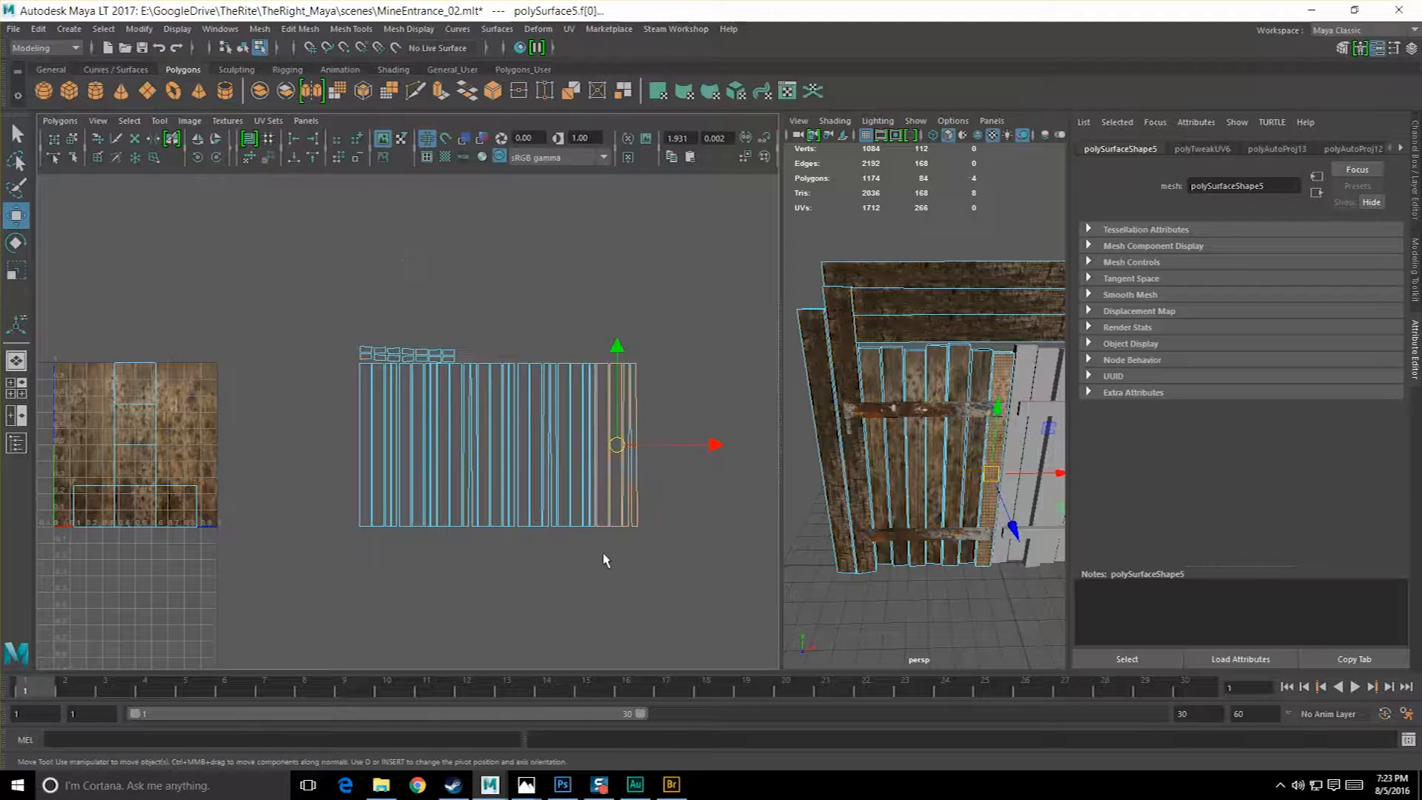
drag(616, 445, 554, 255)
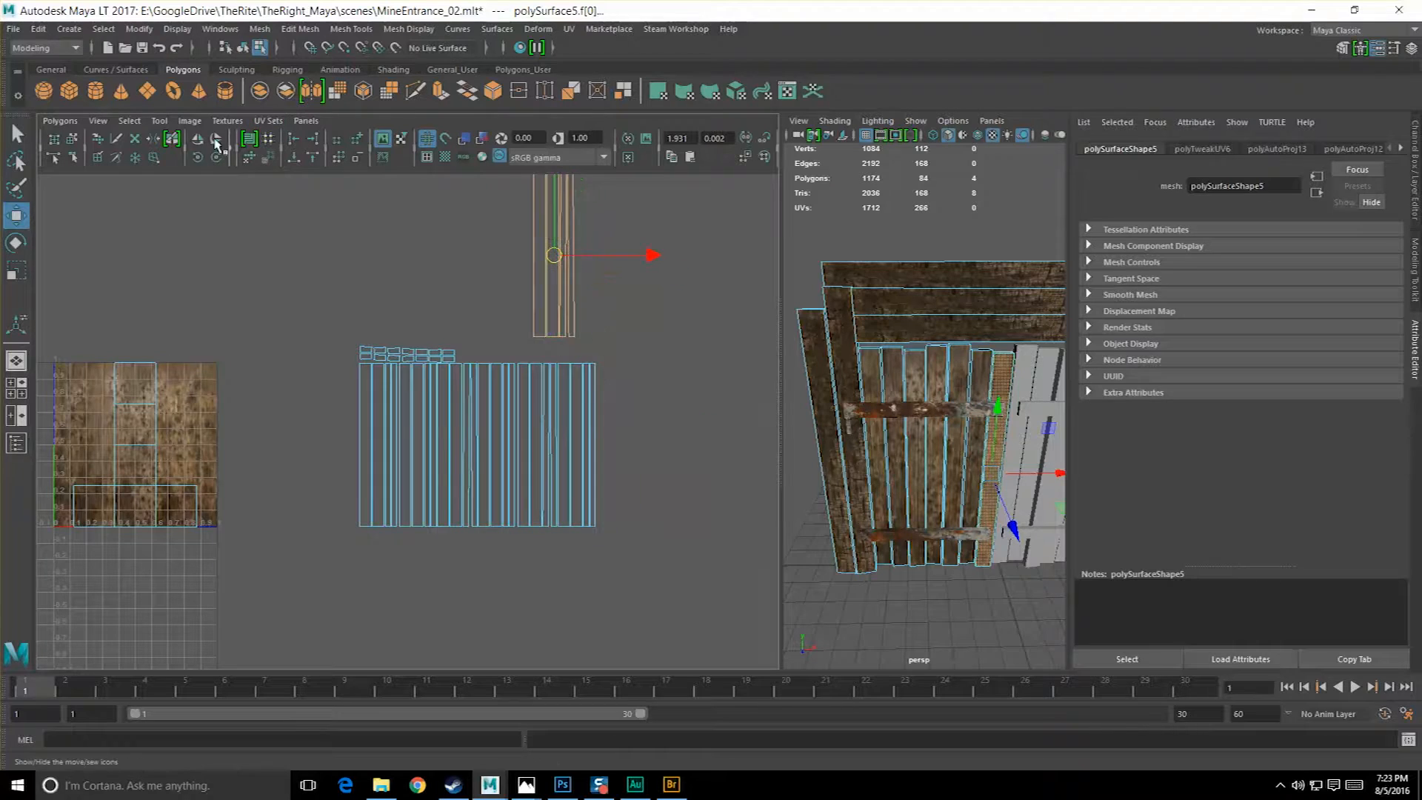
click(197, 157)
click(197, 157)
drag(561, 262, 476, 323)
key(ctrl+z)
key(ctrl+z)
key(ctrl+z)
key(ctrl+z)
Try to squeeze all the long plank strips narrower by scaling them horizontally as one block.
alt+middle_drag(430, 349, 487, 333)
drag(358, 376, 725, 541)
alt+middle_drag(725, 541, 678, 548)
right_drag(410, 430, 414, 466)
drag(342, 398, 708, 507)
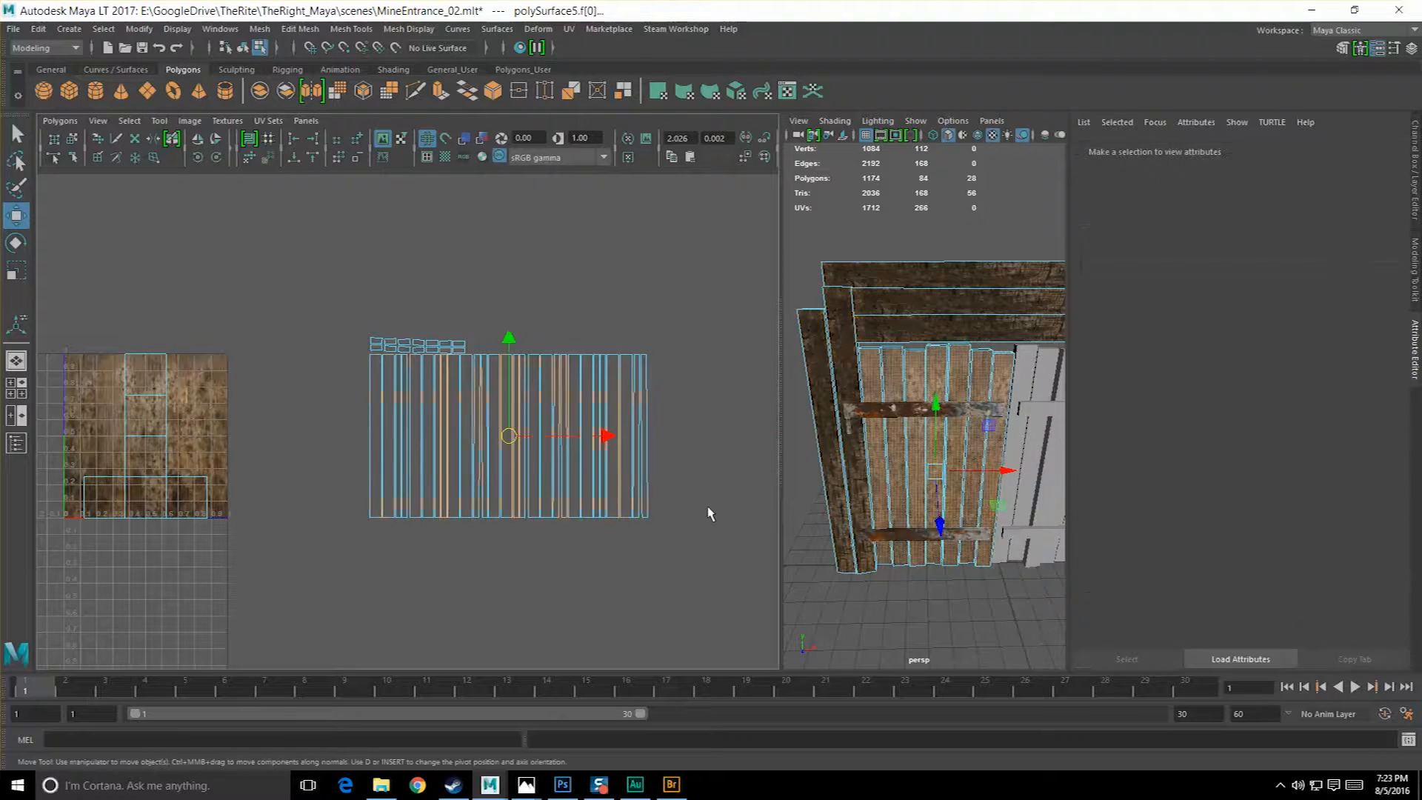
key(r)
drag(602, 439, 558, 439)
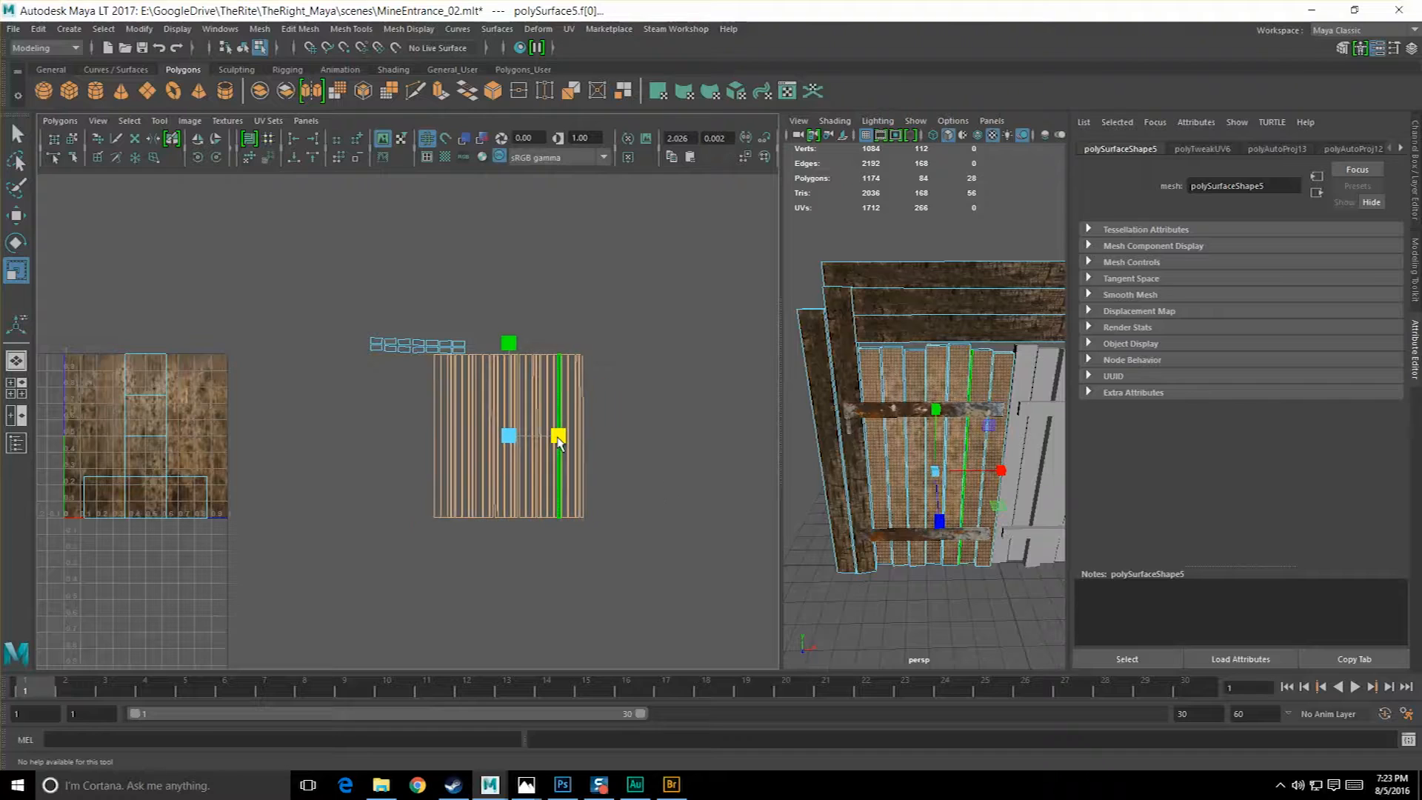
key(w)
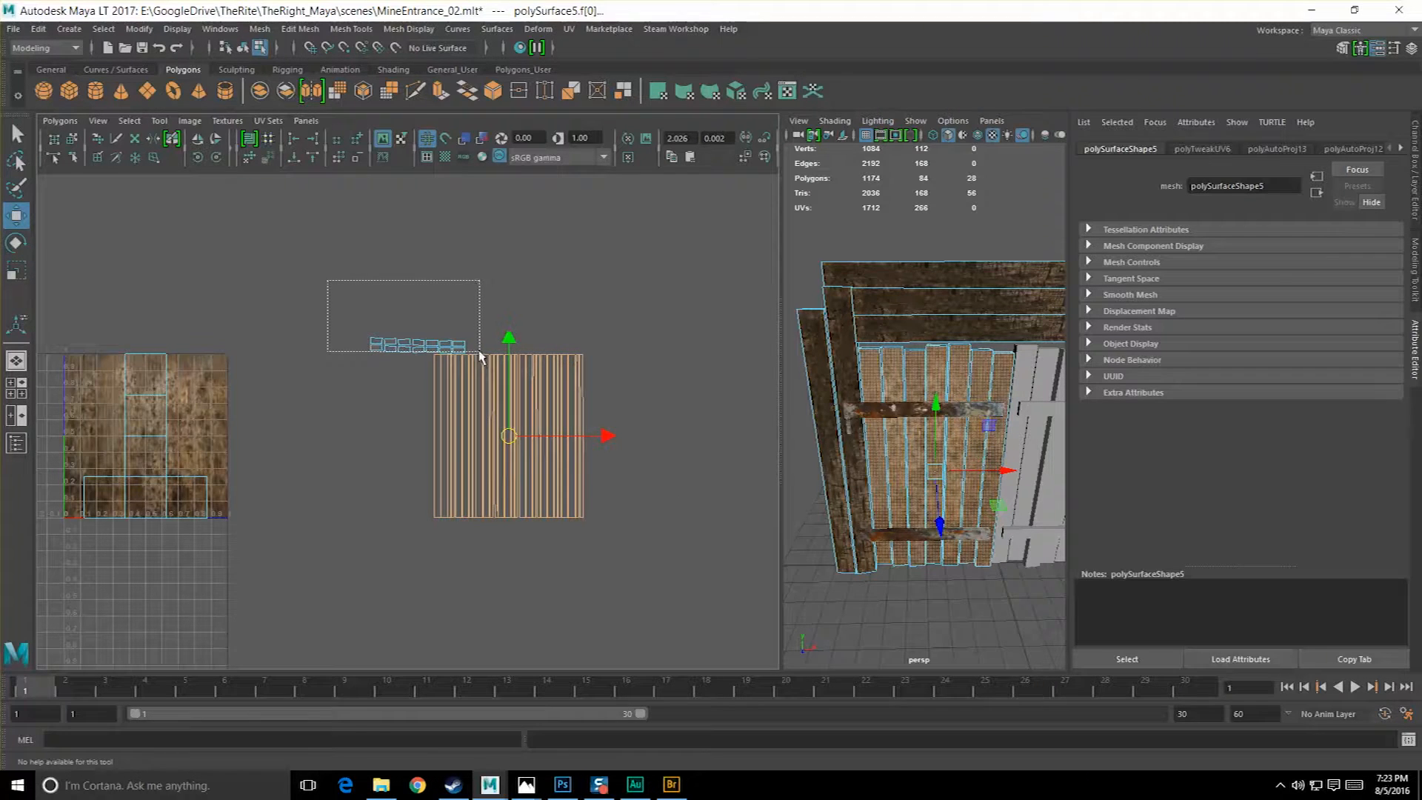
Line up the end-cap shells with the narrowed strips, then undo this move and the horizontal scaling.
drag(327, 280, 480, 354)
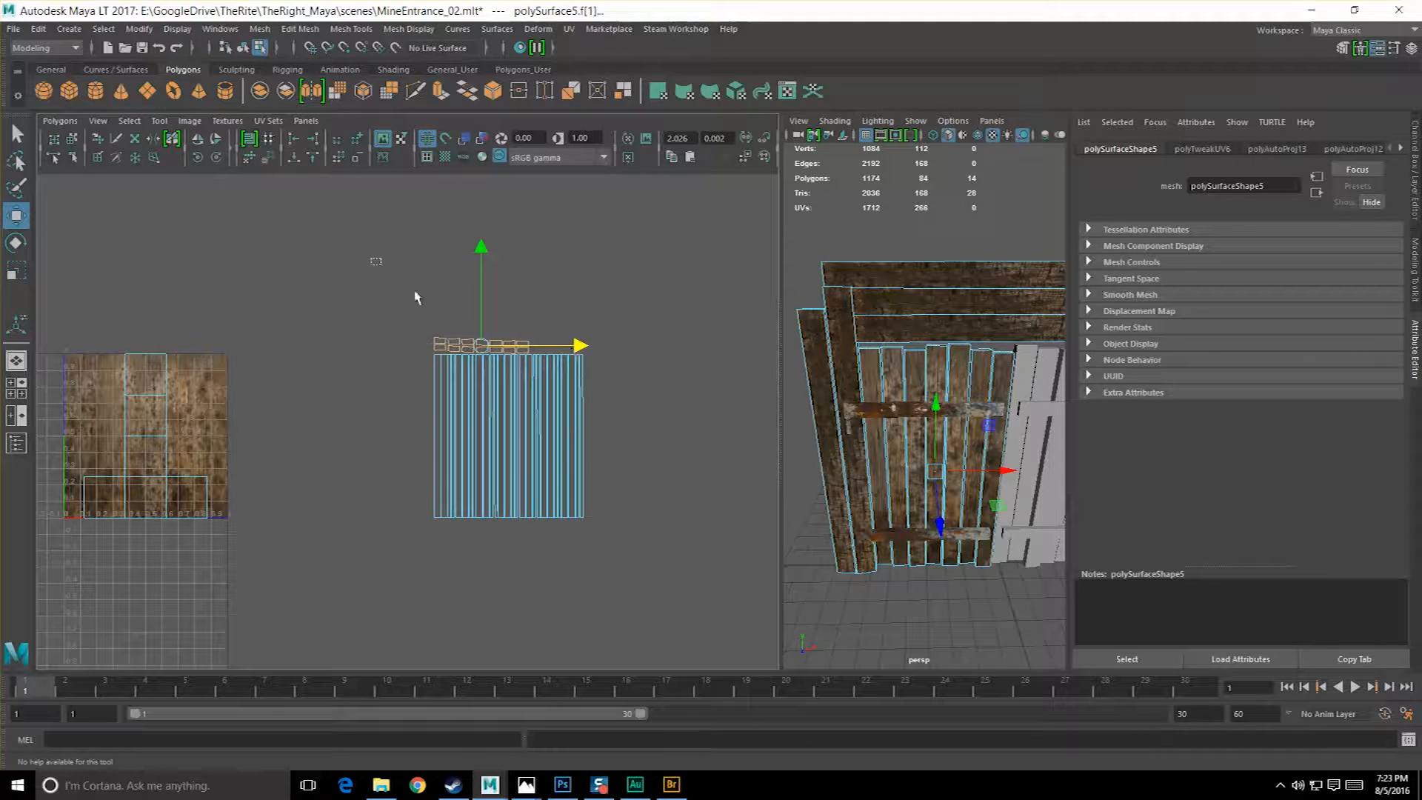
drag(415, 291, 730, 576)
alt+middle_drag(591, 454, 479, 463)
scroll(480, 465, up, 1)
key(ctrl+z)
key(ctrl+z)
key(ctrl+z)
key(ctrl+z)
key(ctrl+z)
key(ctrl+z)
Select the thin side strips of all seven planks in the UV layout and scale them narrower horizontally.
alt+middle_drag(631, 433, 472, 444)
scroll(472, 444, up, 2)
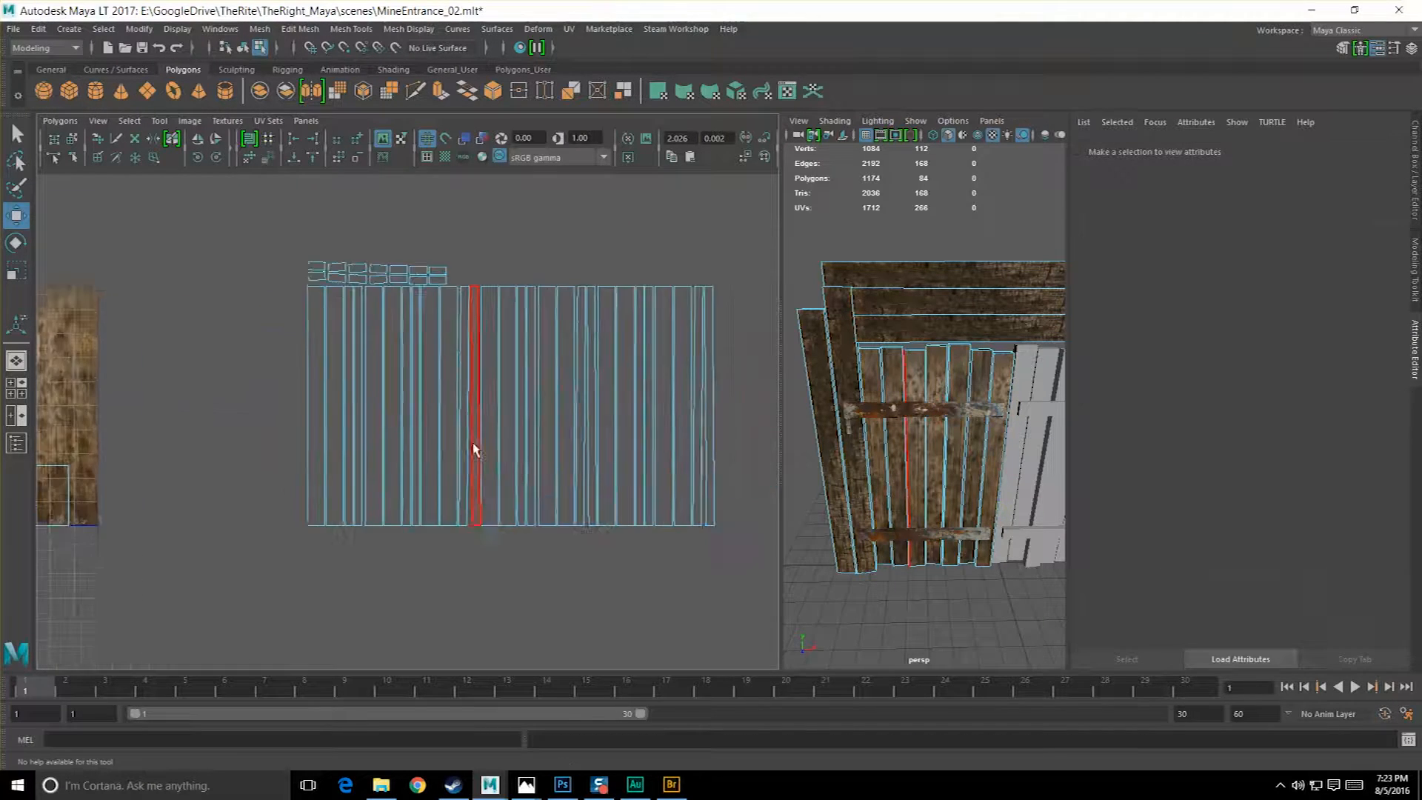
scroll(406, 415, up, 1)
click(343, 331)
shift+click(412, 333)
shift+click(474, 339)
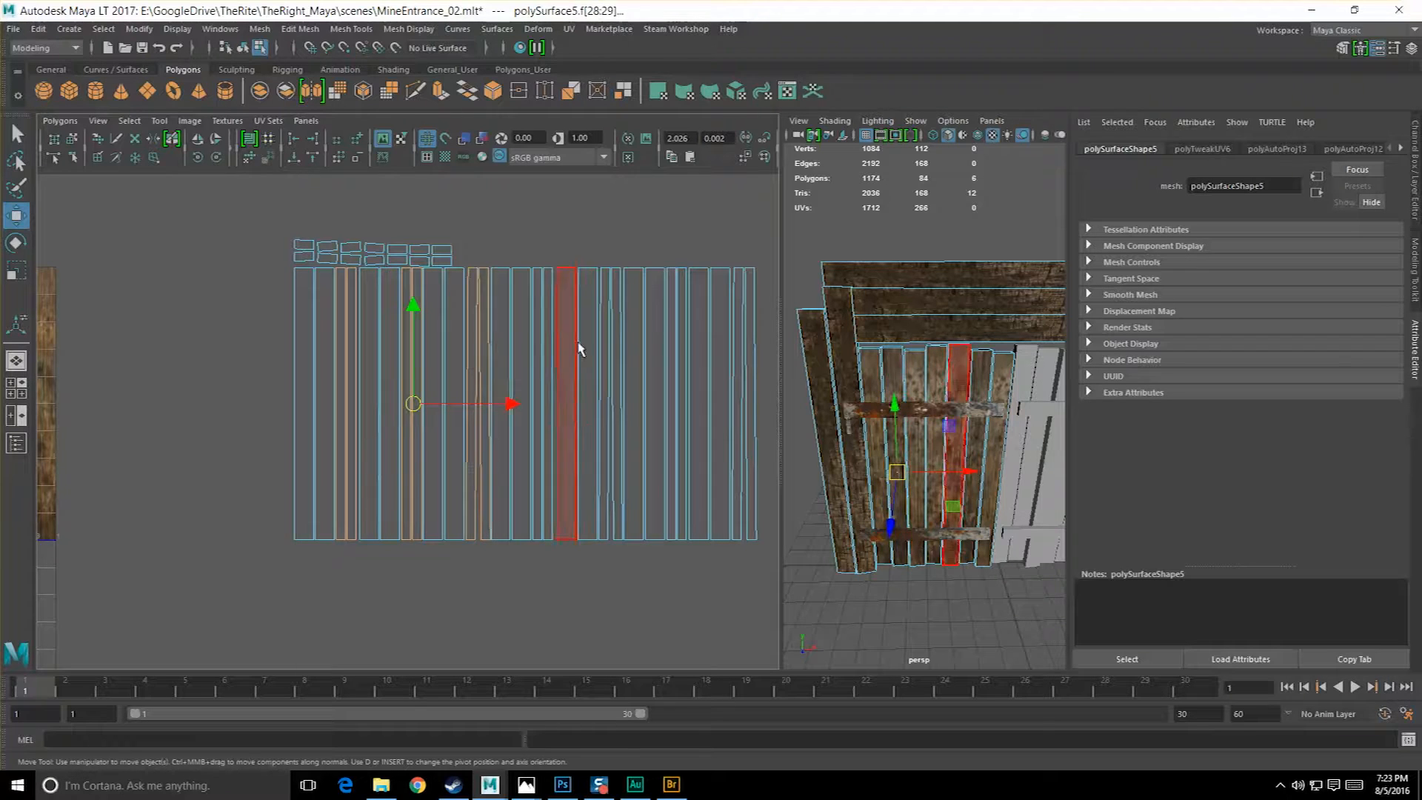
shift+click(542, 331)
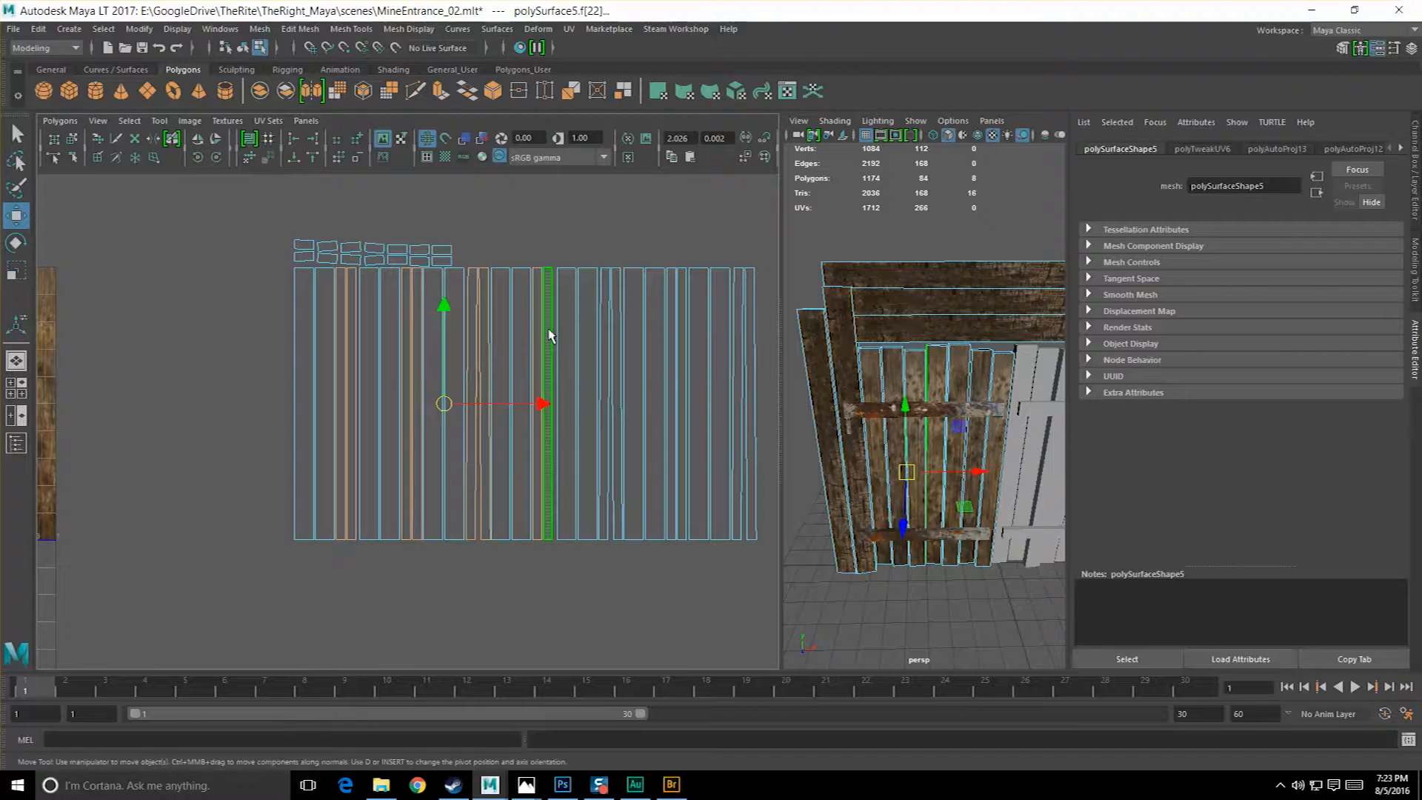
shift+click(612, 332)
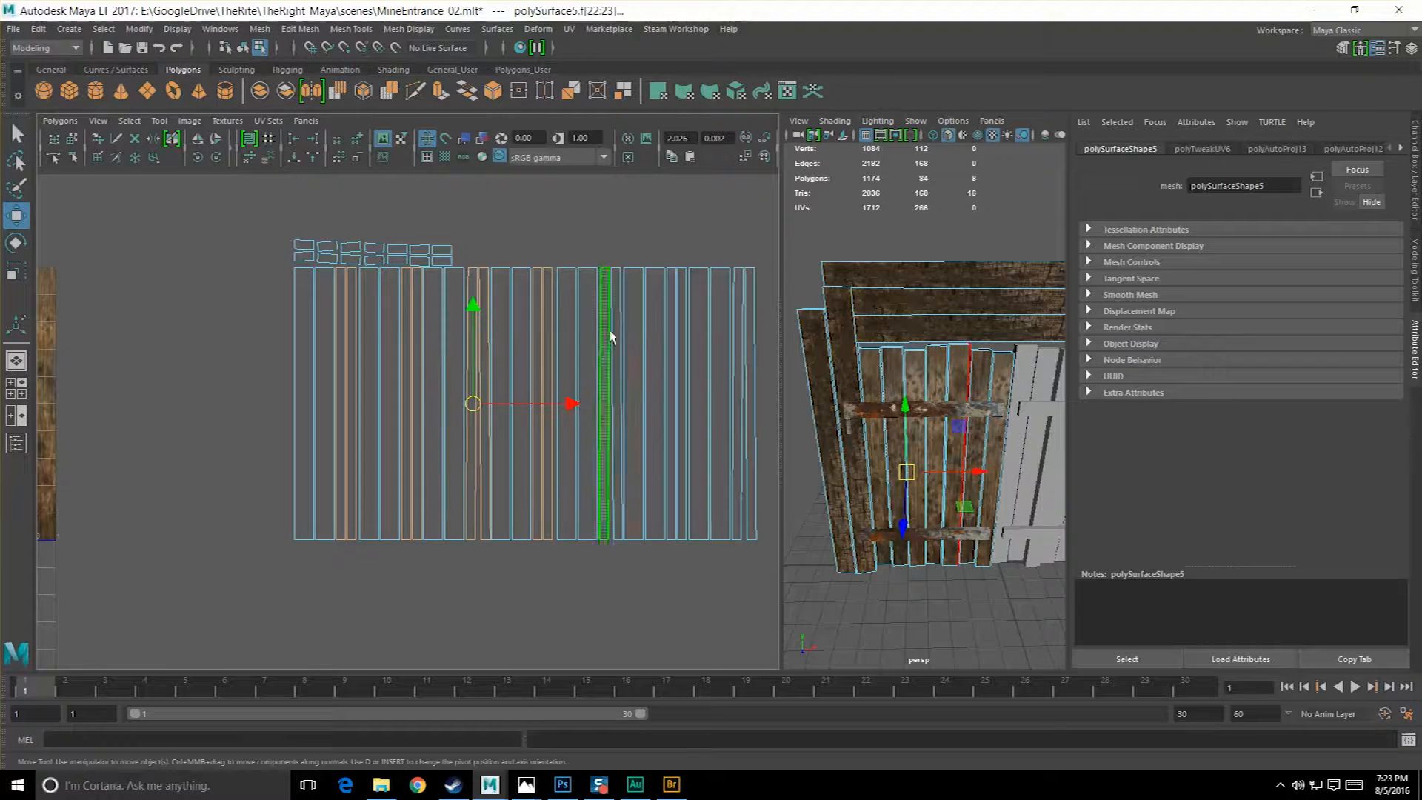
shift+click(672, 339)
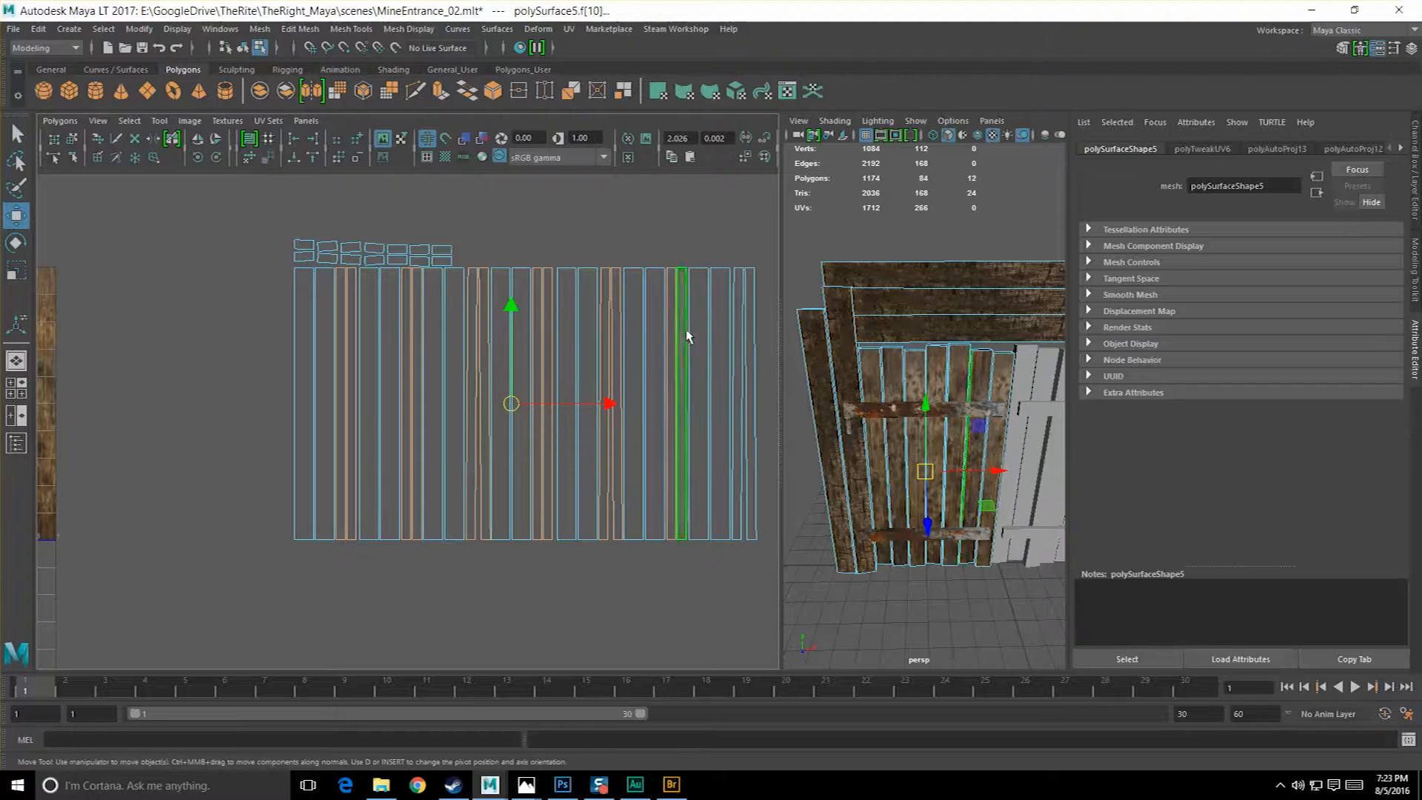
shift+click(746, 341)
key(e)
key(r)
drag(637, 403, 774, 424)
scroll(600, 410, down, 1)
Move the thin side strips out of the block, clear of the wide plank strips.
key(w)
alt+middle_drag(729, 428, 514, 394)
drag(561, 381, 685, 379)
Pack the separated thin side strips tightly against each other, one plank's pair at a time.
alt+middle_drag(614, 384, 574, 399)
scroll(570, 393, up, 1)
drag(468, 302, 485, 342)
drag(581, 387, 591, 388)
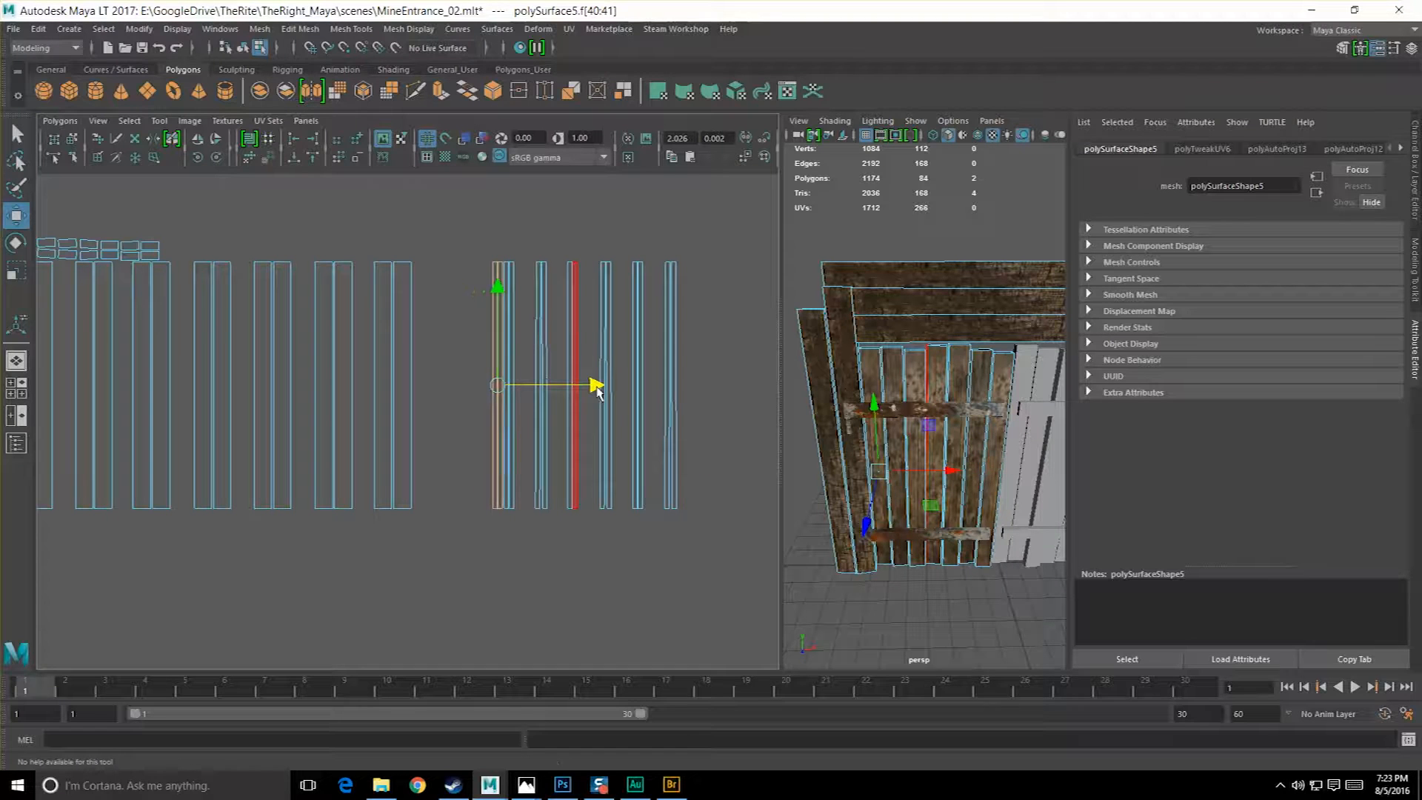
drag(540, 369, 528, 350)
scroll(554, 360, up, 1)
alt+middle_drag(556, 361, 437, 384)
drag(509, 405, 668, 399)
alt+middle_drag(529, 353, 615, 374)
Move the whole packed group of thin side strips up against the last pair of wide plank strips.
drag(577, 247, 763, 366)
alt+right_drag(741, 373, 652, 373)
alt+middle_drag(652, 373, 668, 357)
drag(728, 407, 543, 409)
alt+middle_drag(346, 379, 432, 391)
alt+right_drag(432, 391, 455, 385)
alt+middle_drag(411, 368, 456, 378)
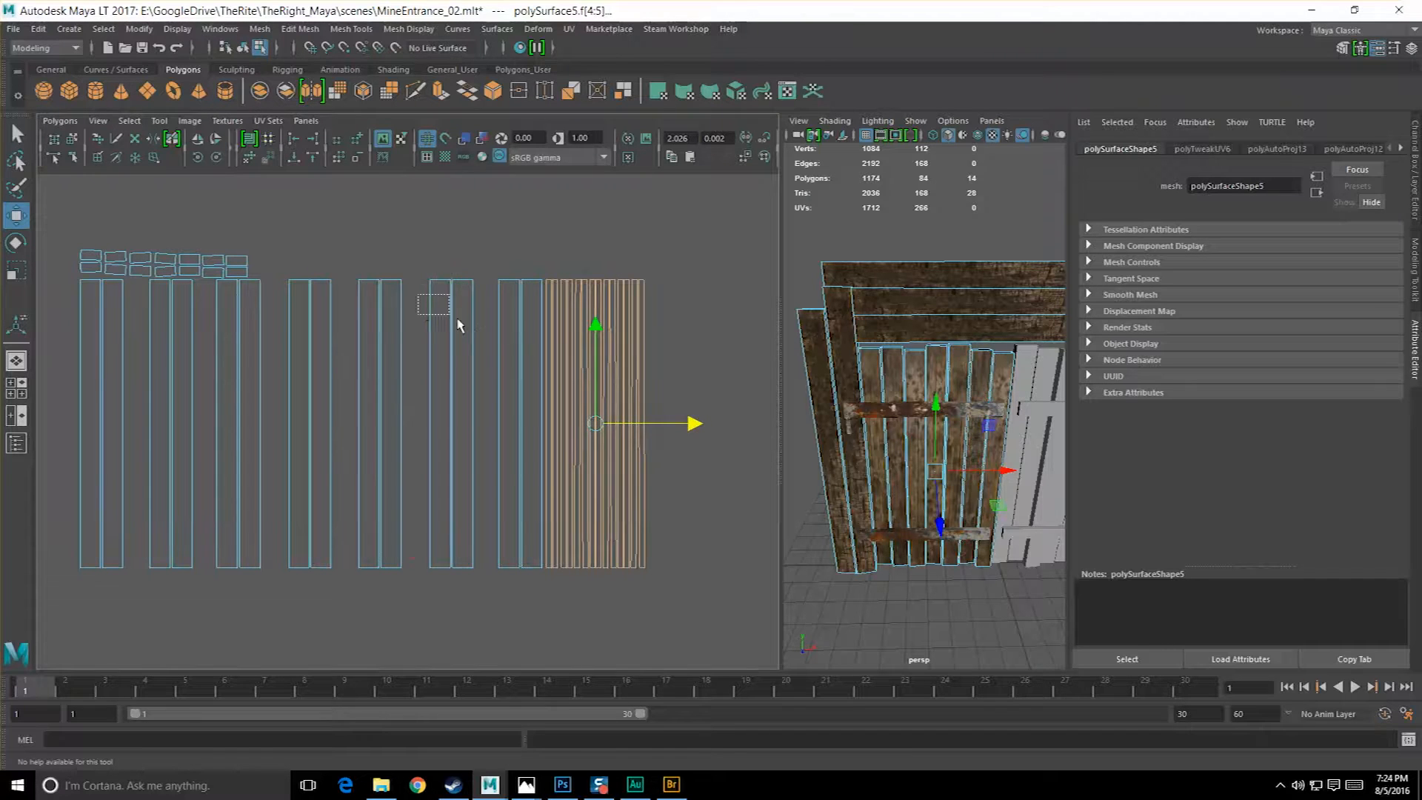
Slide the sixth, fifth and fourth planks' wide strip pairs right to close the gaps toward the last pair.
click(460, 321)
drag(541, 424, 570, 436)
alt+middle_drag(427, 388, 503, 388)
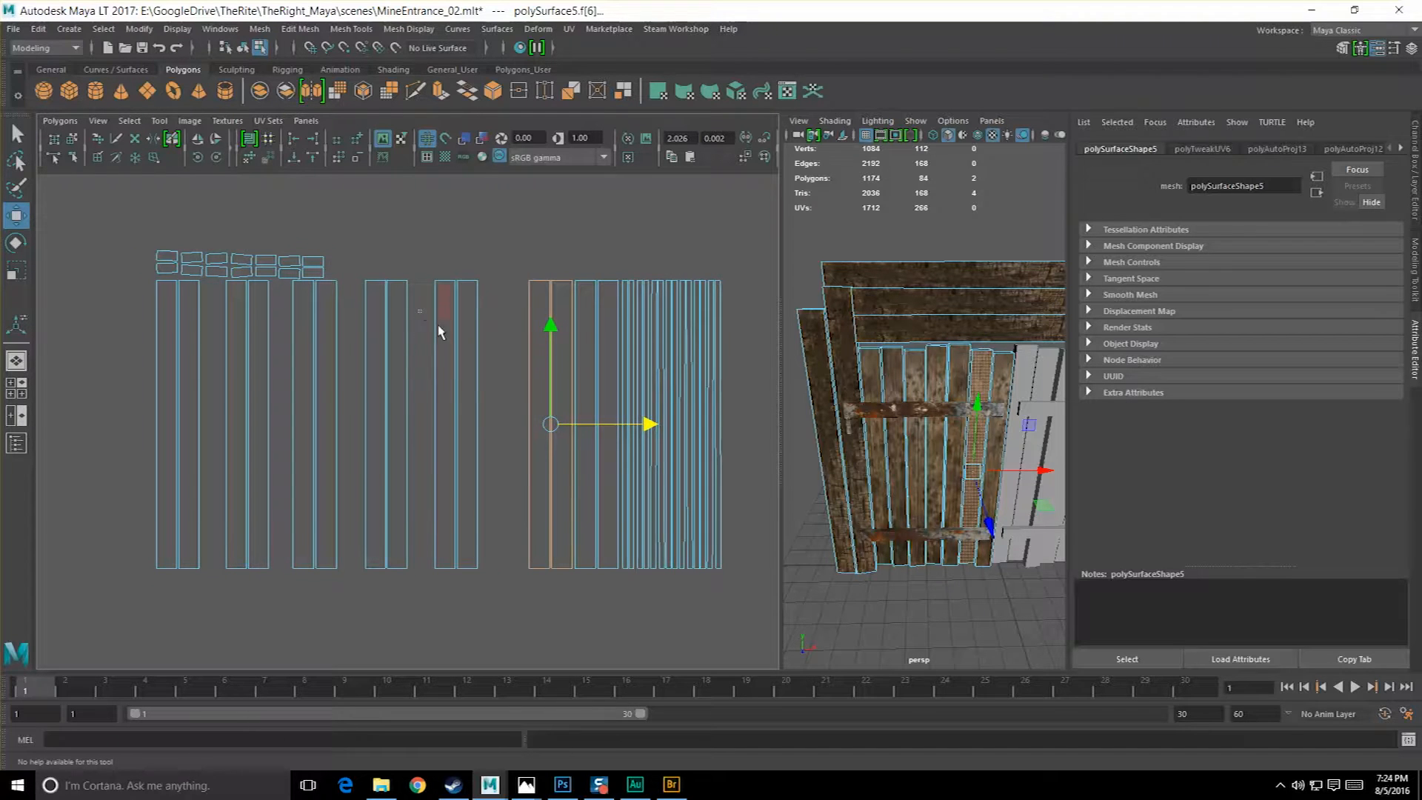
click(439, 325)
drag(556, 424, 599, 438)
click(371, 388)
drag(486, 423, 557, 444)
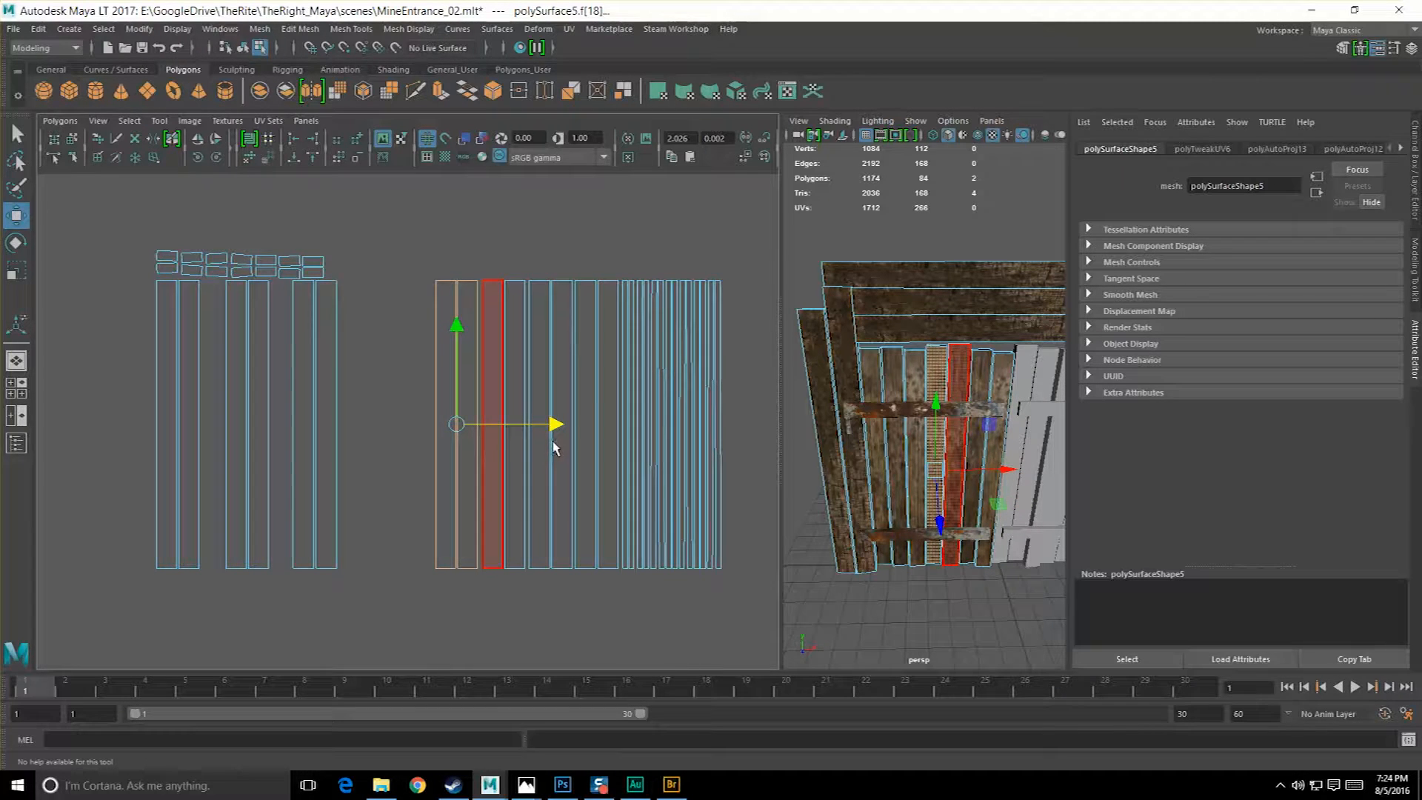
Slide the third, second and first planks' wide strip pairs right against the packed block of strips.
alt+middle_drag(405, 401, 442, 399)
click(351, 396)
drag(454, 426, 552, 437)
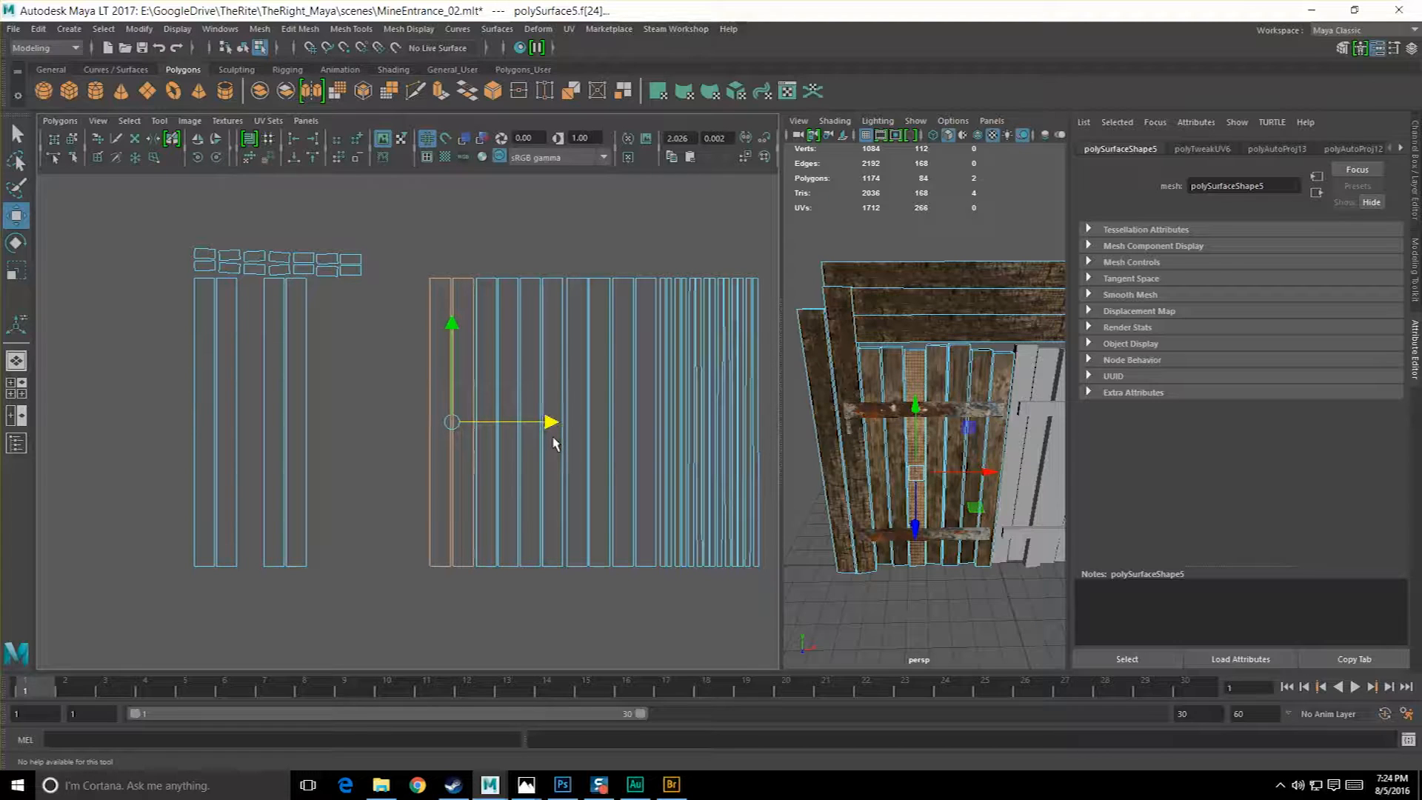
alt+middle_drag(393, 362, 393, 360)
drag(324, 334, 275, 396)
drag(381, 421, 503, 441)
drag(300, 390, 170, 426)
drag(304, 420, 454, 437)
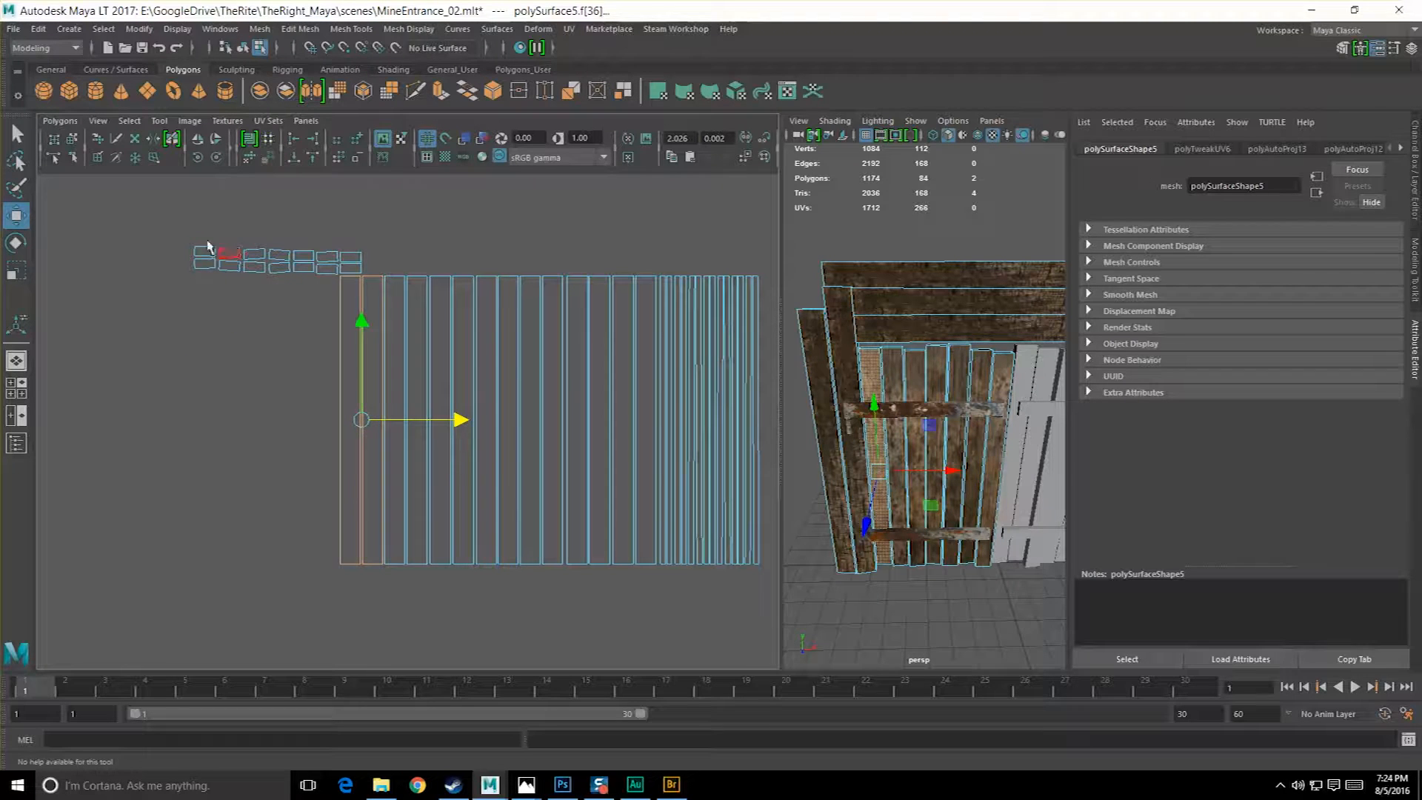
Align the end-cap shells above the packed strips and move the complete door layout closer to the wood texture.
drag(375, 279, 527, 260)
scroll(550, 309, down, 4)
drag(322, 251, 667, 548)
alt+middle_drag(599, 481, 623, 458)
drag(649, 378, 511, 368)
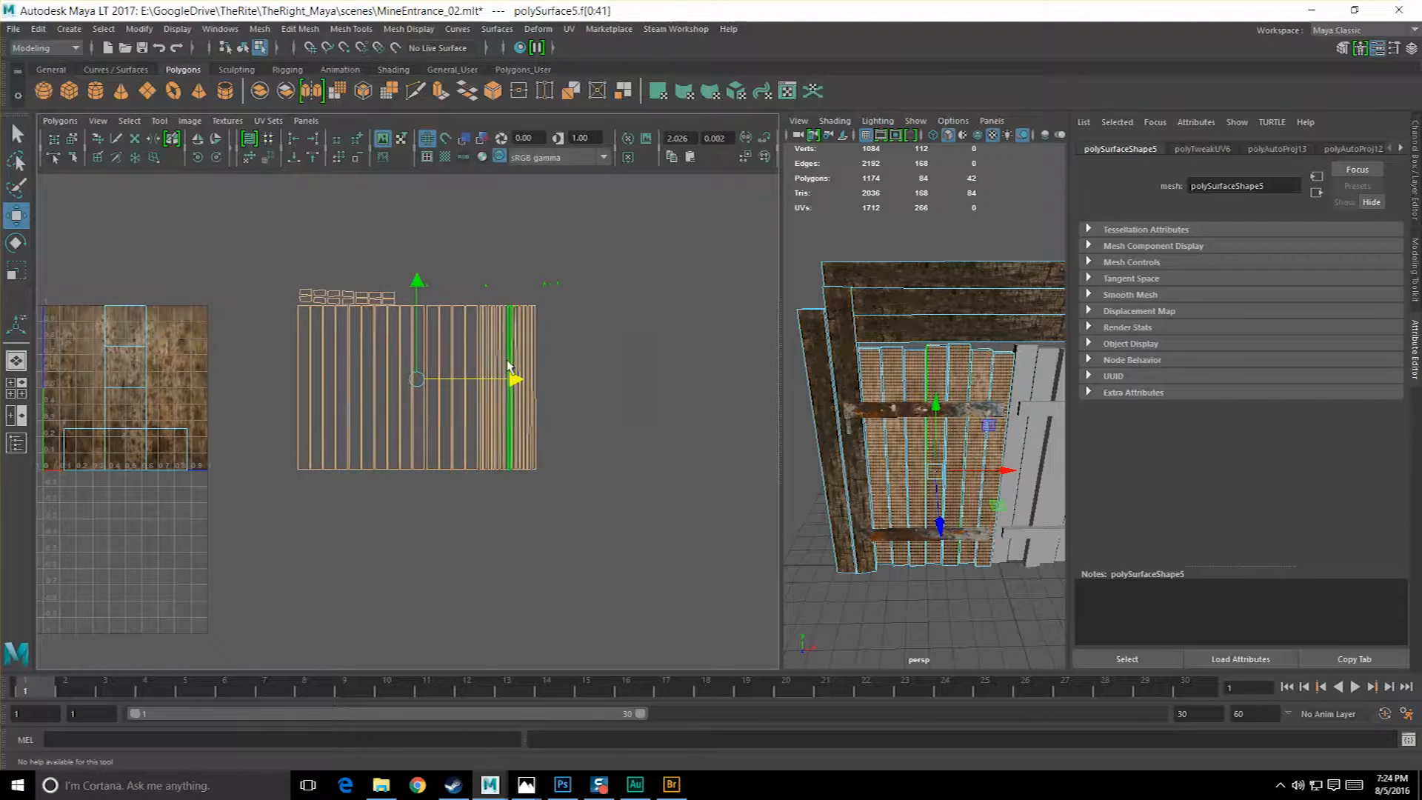
Try the door's UV layout over the wood texture, then move it back beside the texture.
alt+middle_drag(503, 296, 518, 337)
scroll(527, 338, up, 3)
alt+middle_drag(546, 435, 633, 416)
drag(624, 406, 362, 409)
alt+middle_drag(361, 409, 614, 399)
drag(597, 398, 772, 405)
Select all of the wooden frame's UV shells and move them off the texture square to the left.
right_drag(437, 357, 501, 356)
drag(221, 260, 501, 579)
drag(498, 404, 72, 416)
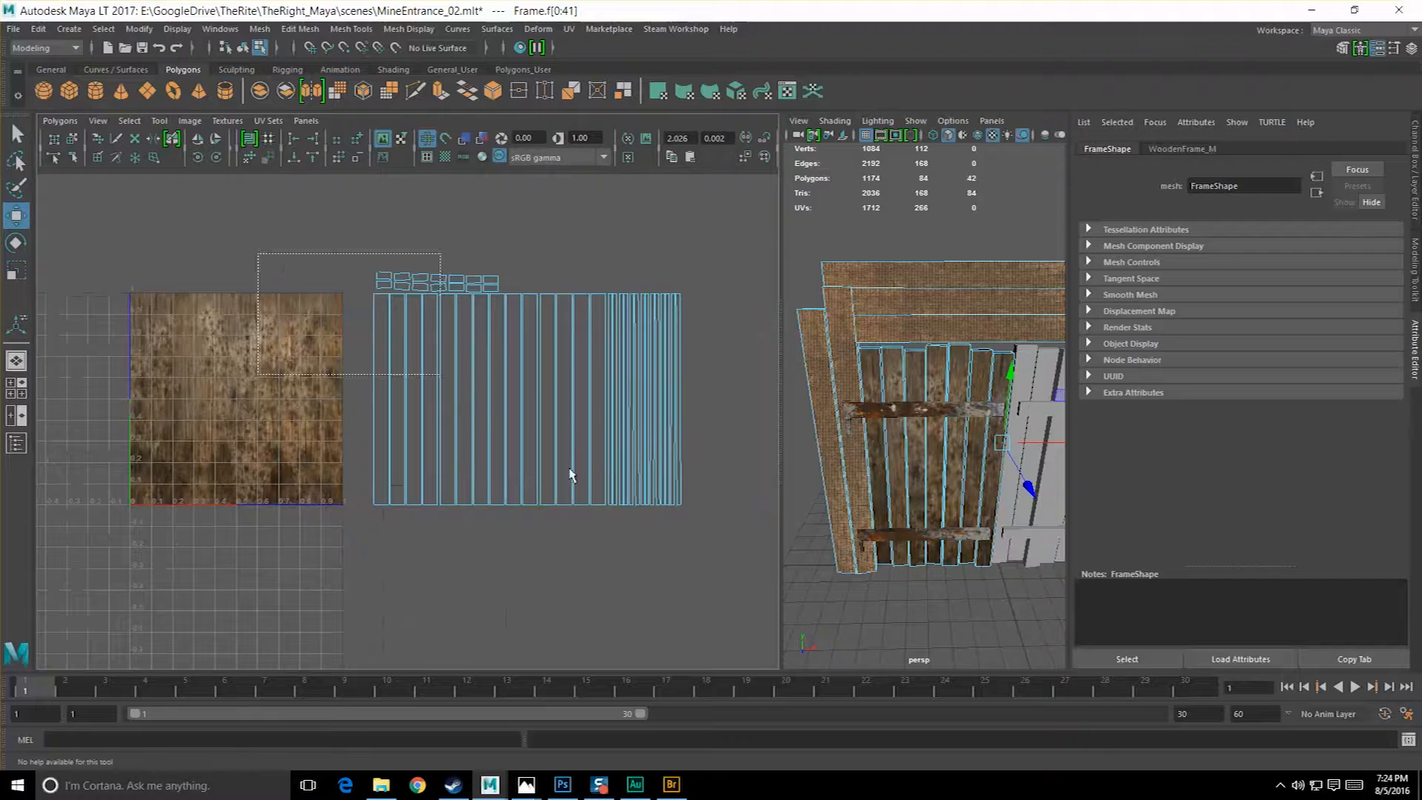
Select the door's complete UV layout and move it left onto the wood texture square.
drag(570, 475, 721, 555)
alt+middle_drag(693, 491, 613, 474)
drag(543, 373, 327, 379)
scroll(629, 454, down, 2)
Switch back to object selection and select only the textured door so its UVs show alone.
alt+middle_drag(497, 448, 535, 429)
alt+middle_drag(962, 428, 868, 431)
scroll(868, 431, down, 8)
scroll(870, 431, up, 8)
scroll(872, 431, down, 8)
key(F8)
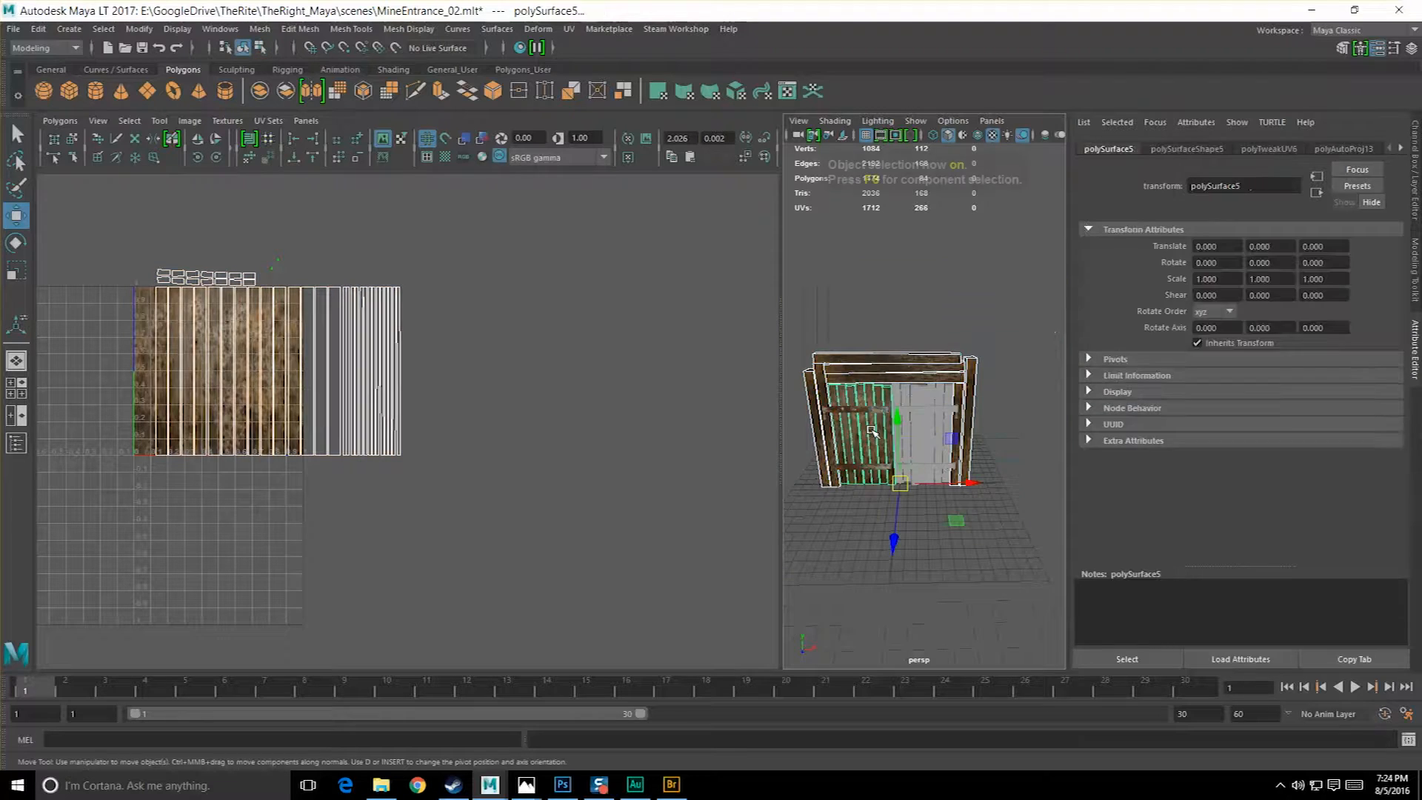
click(885, 511)
alt+middle_drag(885, 511, 930, 495)
key(q)
click(902, 379)
alt+middle_drag(444, 385, 619, 403)
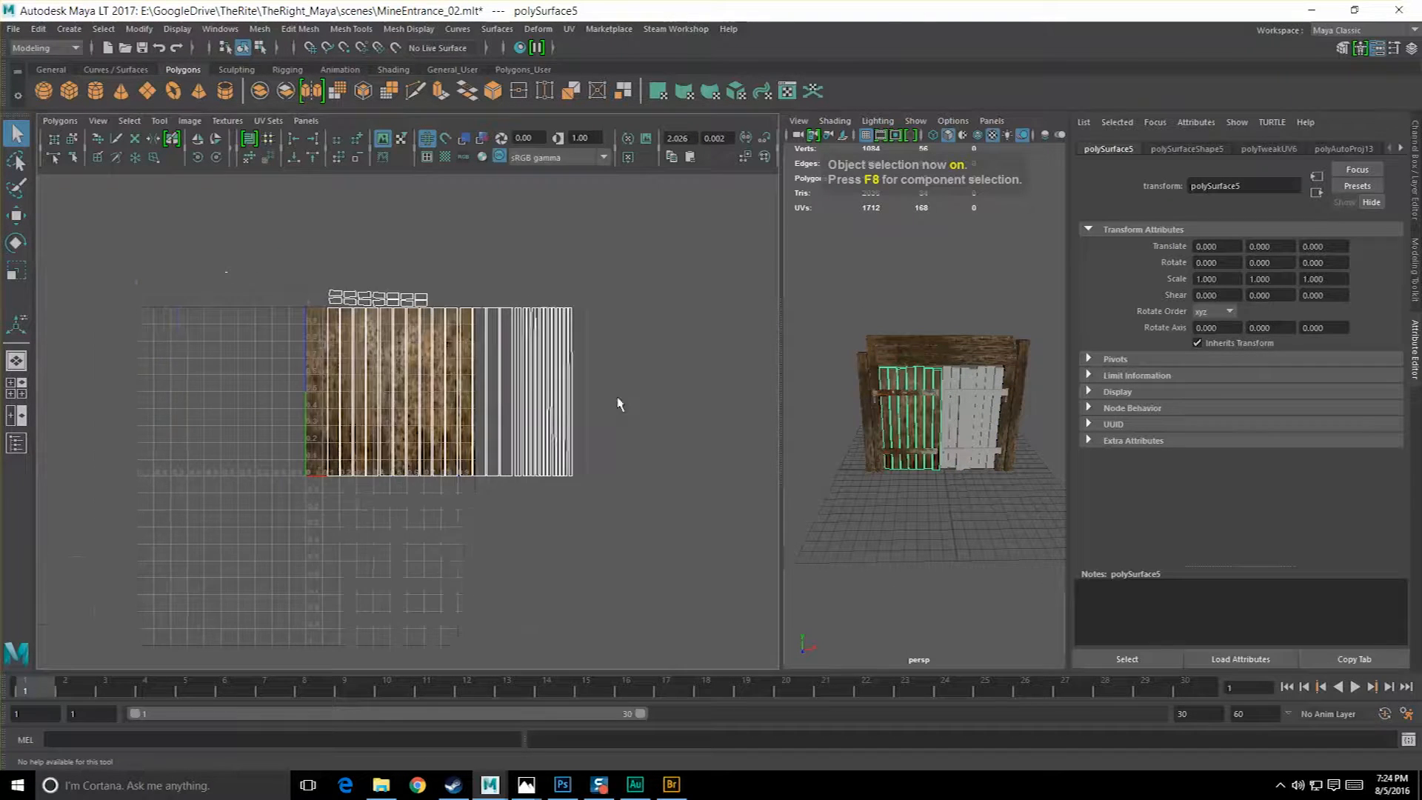
scroll(613, 415, up, 3)
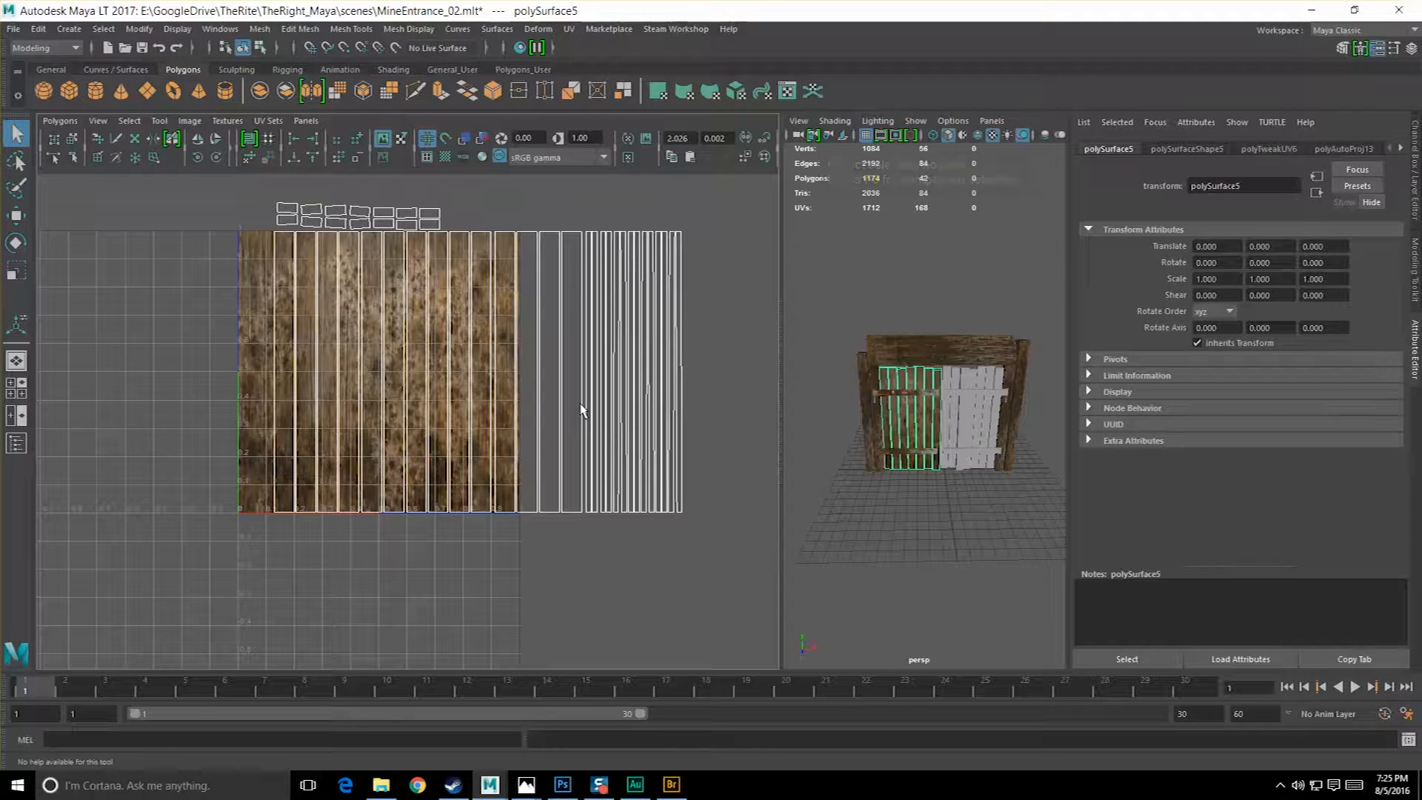
Select the faces of all the wide plank strips and move them left over the wood texture.
scroll(507, 384, up, 3)
alt+middle_drag(464, 368, 469, 426)
right_drag(476, 366, 480, 406)
alt+middle_drag(579, 489, 619, 474)
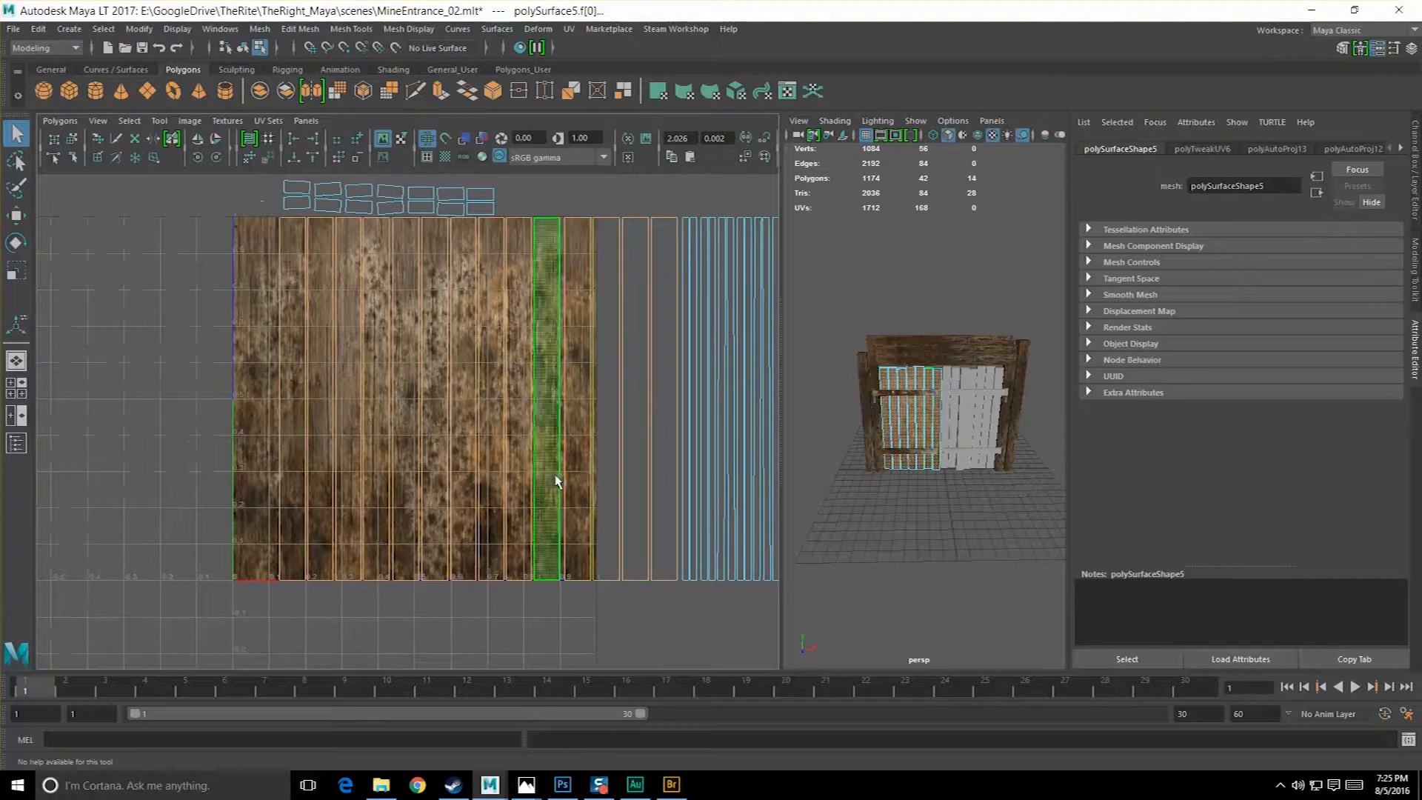
key(w)
drag(571, 407, 508, 403)
Select the rightmost wide strip and nudge it left against its neighbour near the texture's edge.
key(e)
key(r)
scroll(502, 410, up, 1)
alt+middle_drag(448, 466, 521, 450)
alt+middle_drag(705, 605, 637, 562)
click(639, 581)
drag(621, 590, 628, 520)
alt+middle_drag(580, 521, 533, 476)
scroll(534, 476, up, 3)
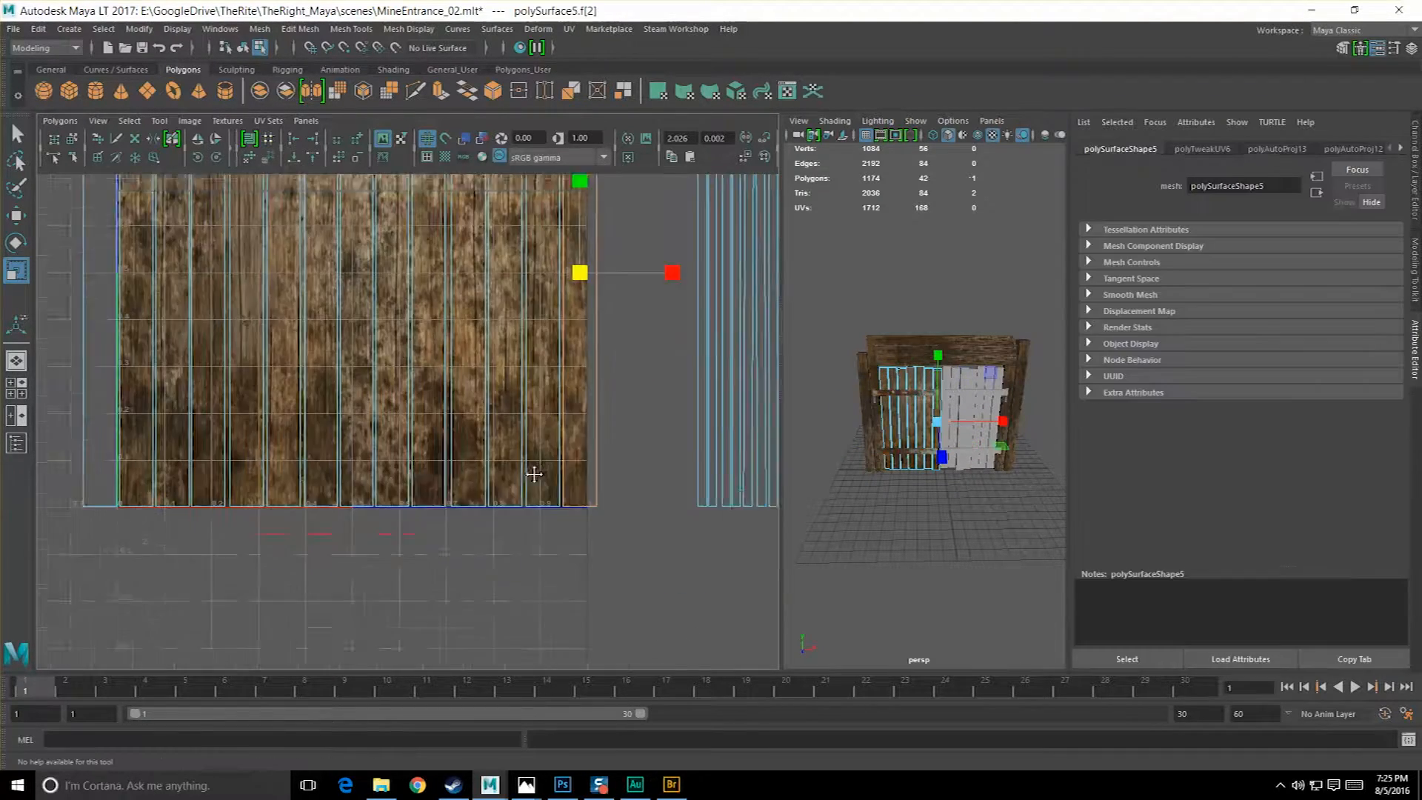
key(w)
alt+middle_drag(589, 304, 507, 416)
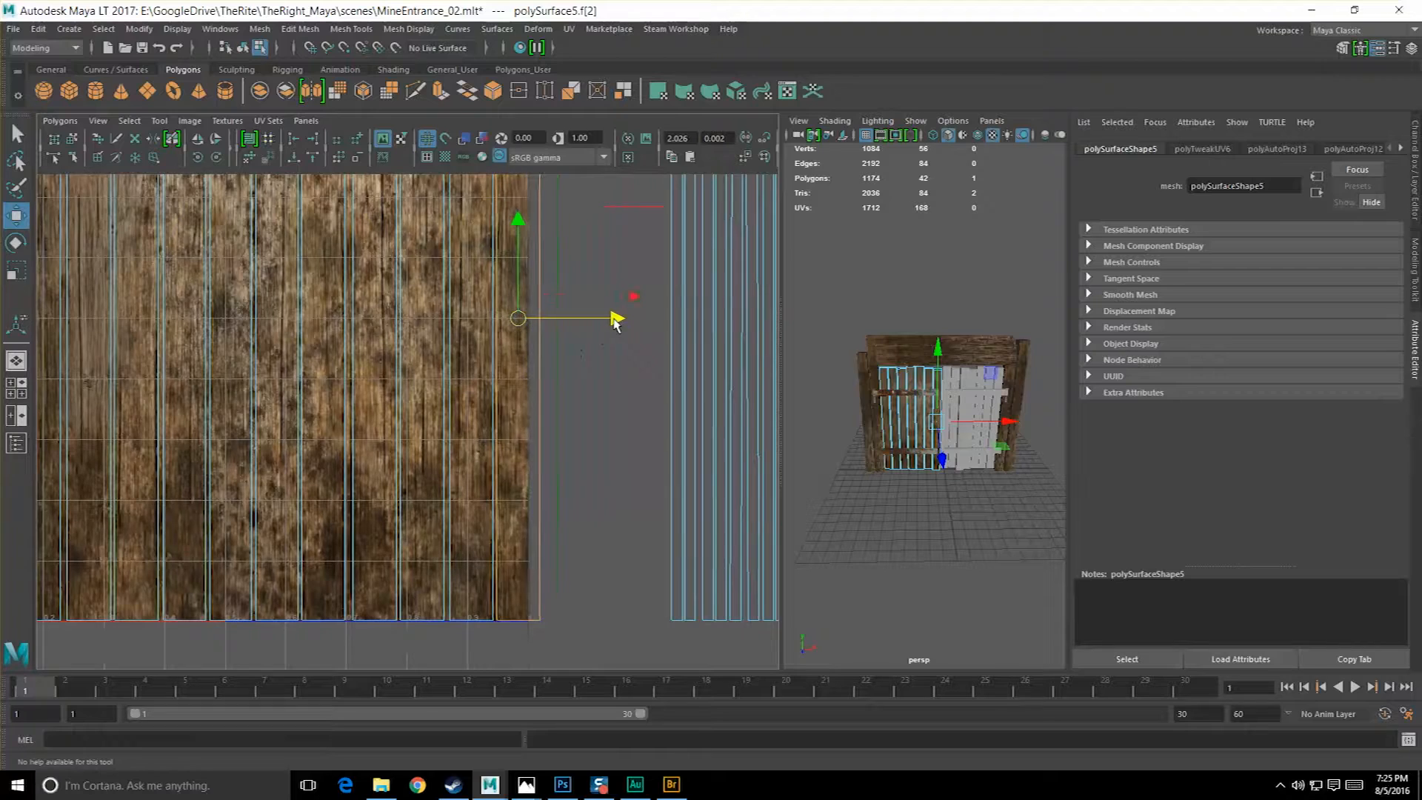
alt+middle_drag(480, 533, 502, 498)
drag(541, 526, 541, 527)
alt+middle_drag(506, 571, 513, 474)
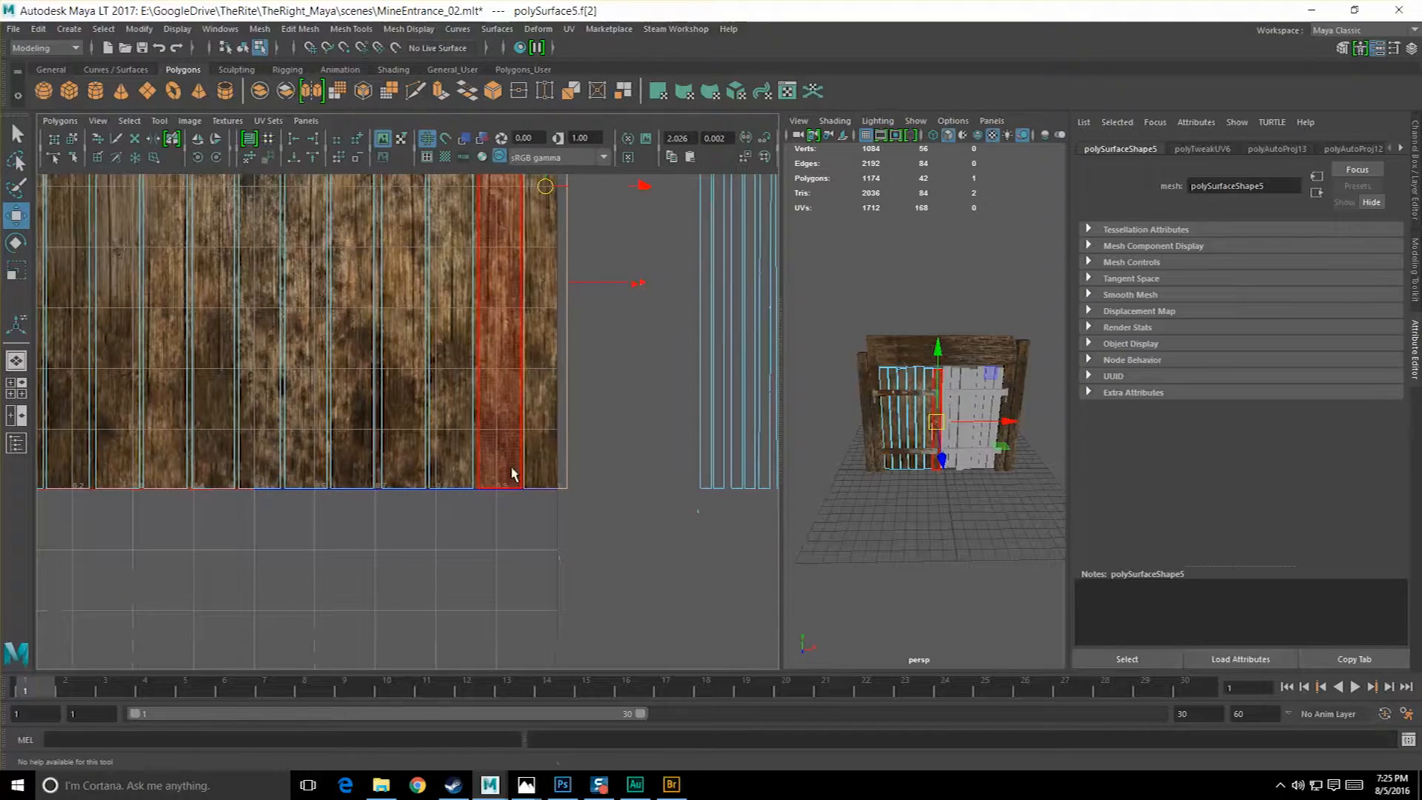
Add the next wide strips to the selection one by one up to four, nudging the group left to close each gap.
scroll(537, 469, up, 2)
scroll(622, 248, down, 1)
alt+middle_drag(591, 306, 593, 470)
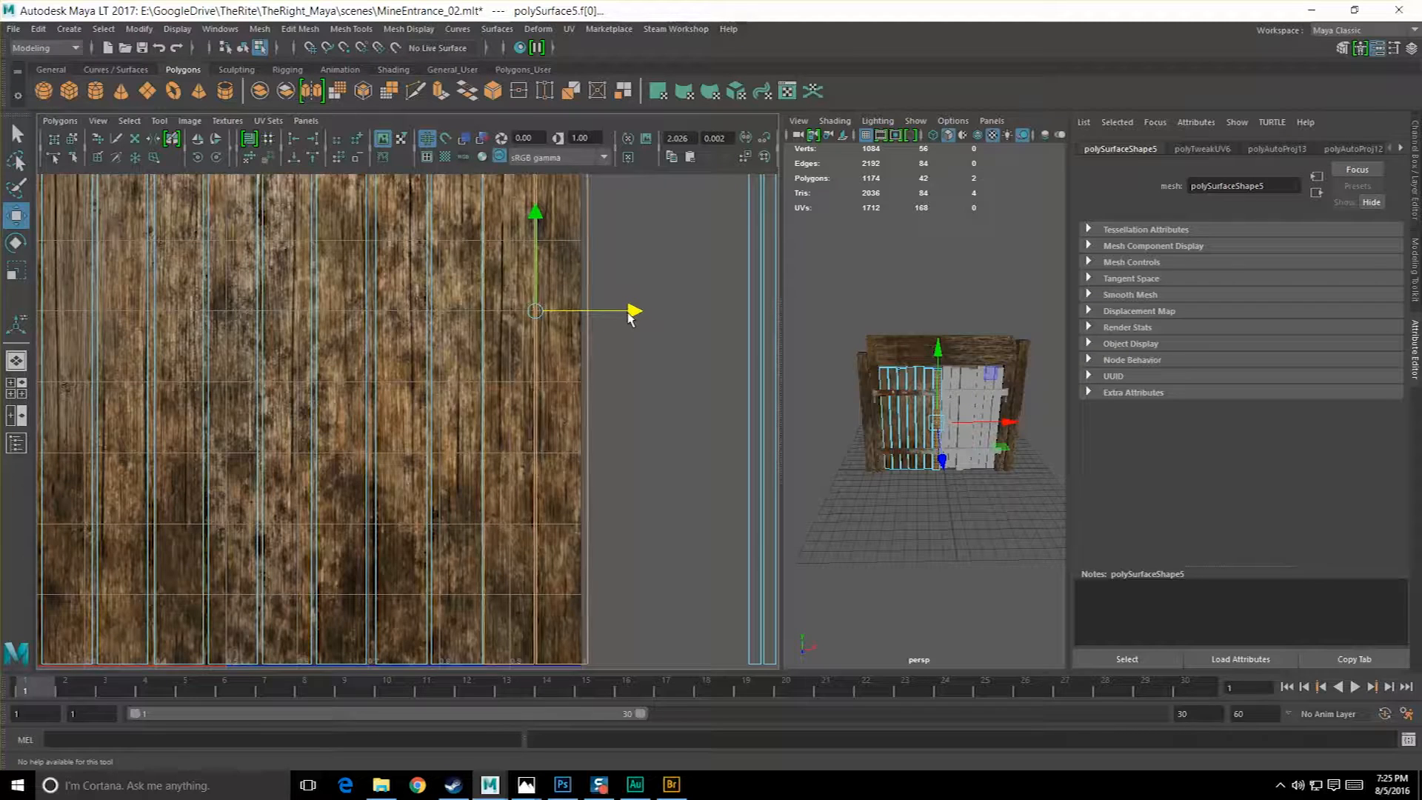
shift+click(509, 394)
drag(607, 316, 602, 316)
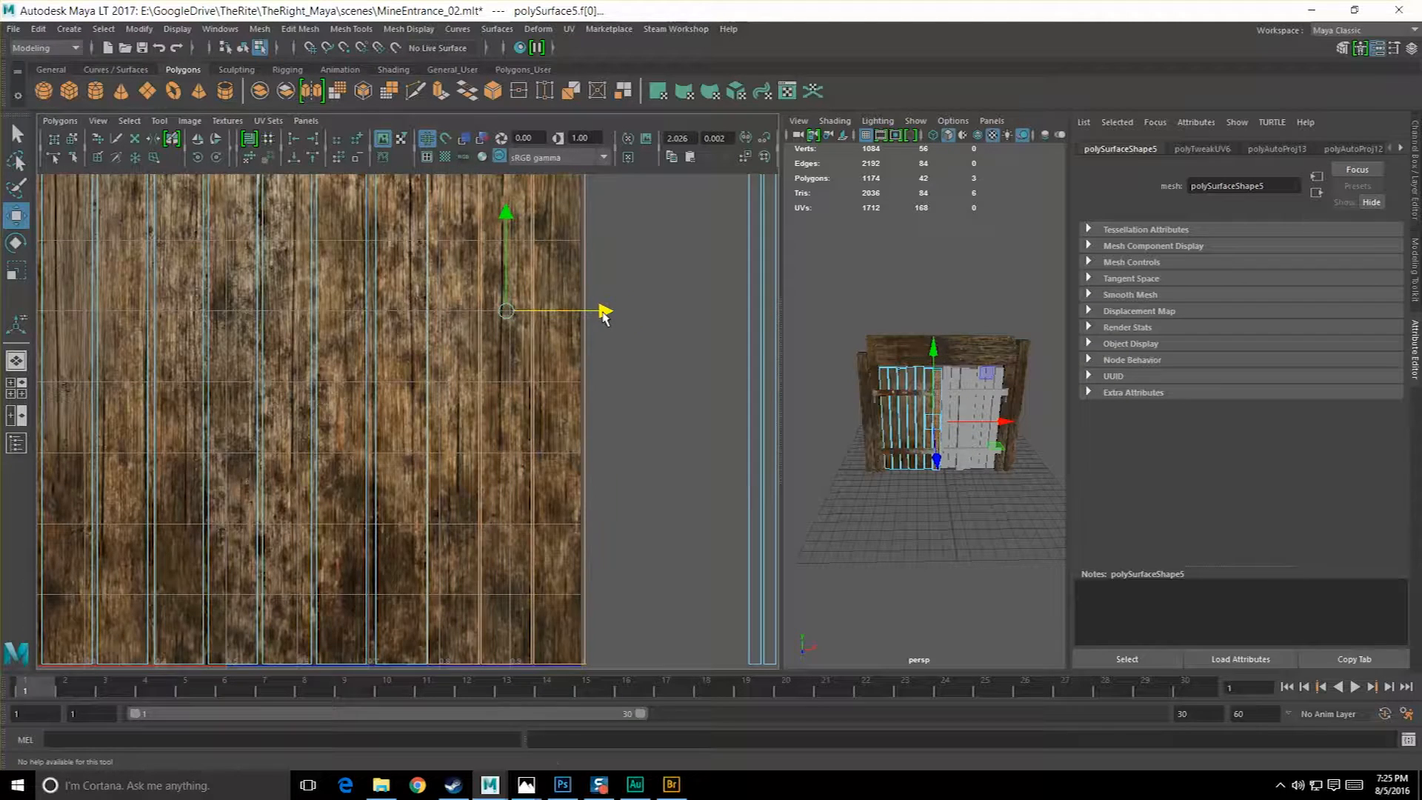
drag(436, 420, 404, 424)
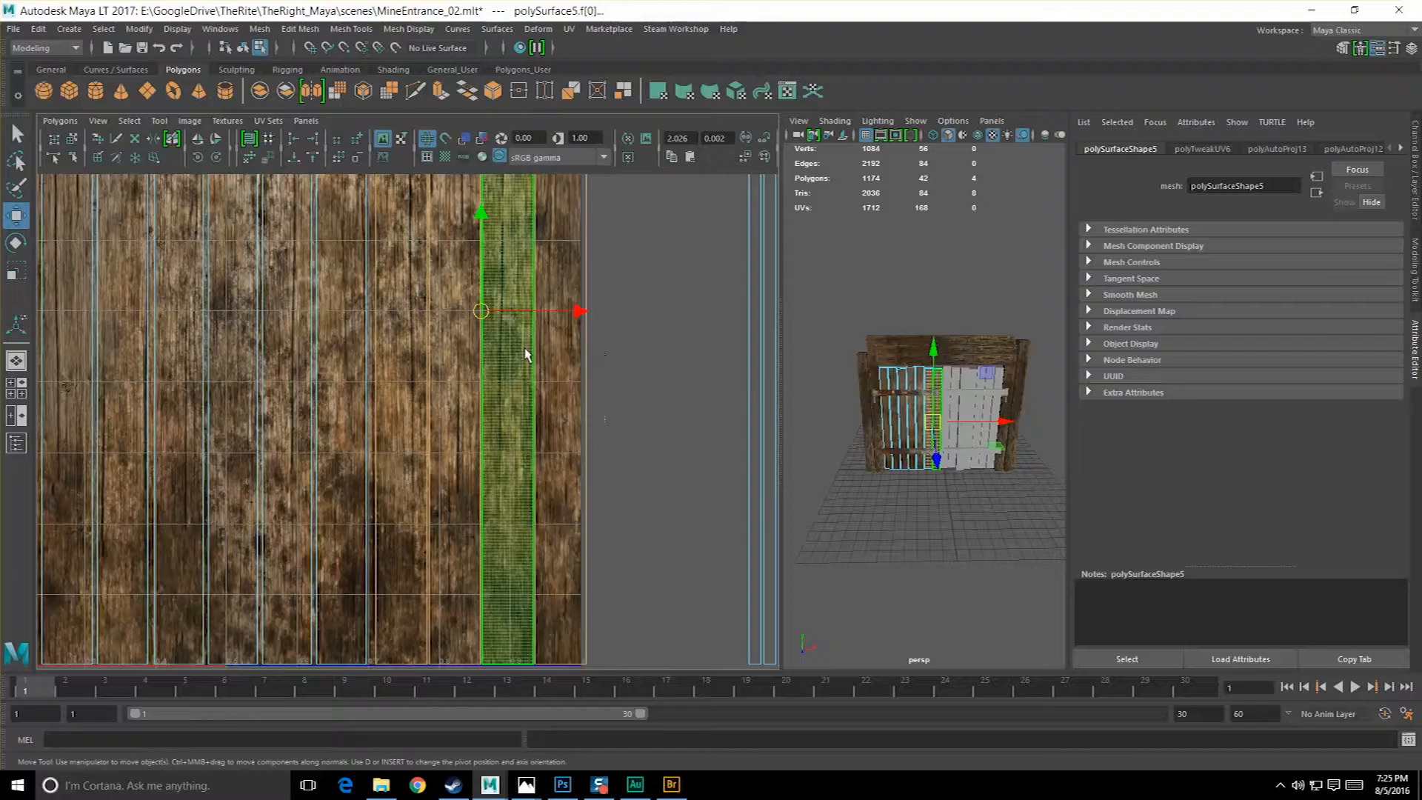
drag(577, 316, 569, 317)
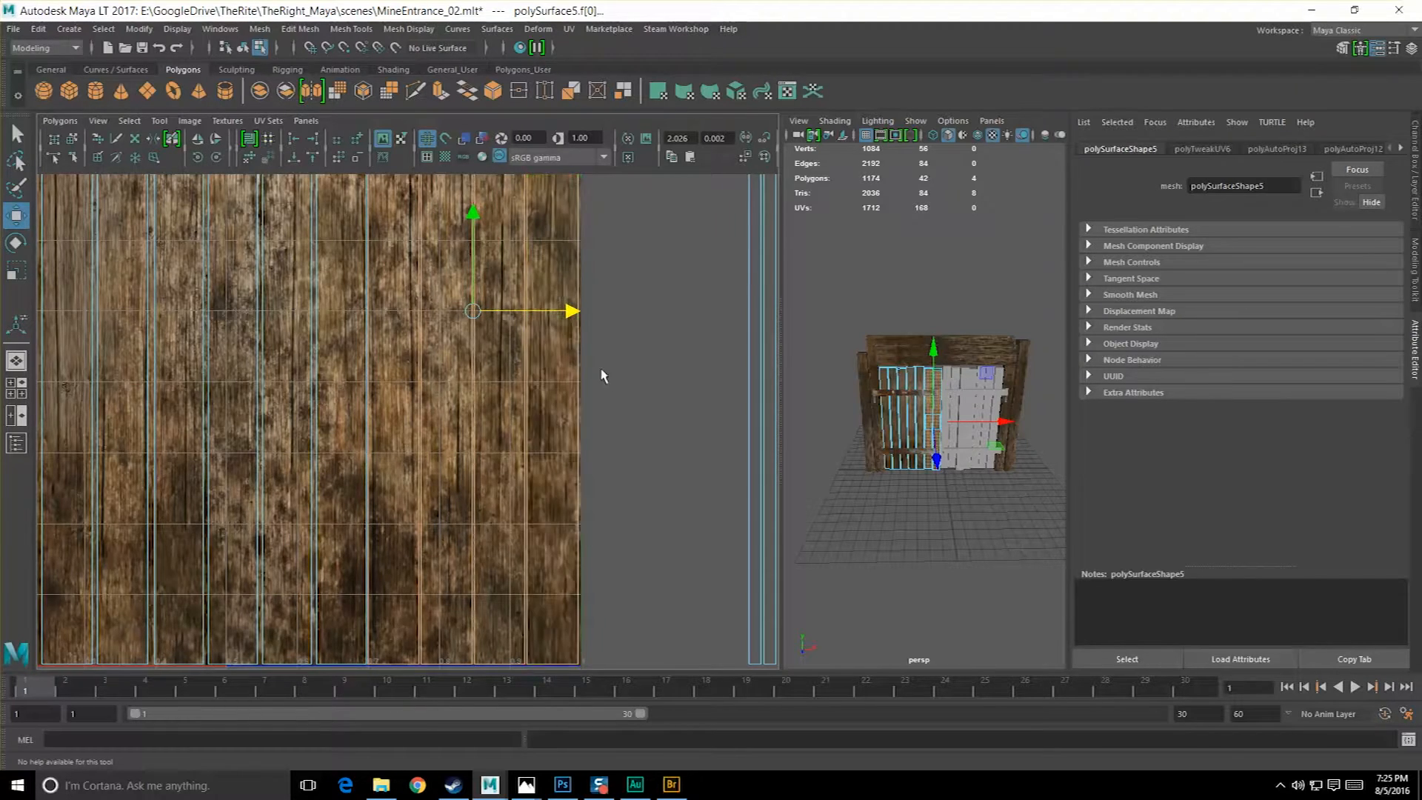
Add the fifth and sixth wide strips to the face selection one by one, nudging the group left to close each gap.
drag(363, 433, 365, 430)
drag(547, 311, 542, 311)
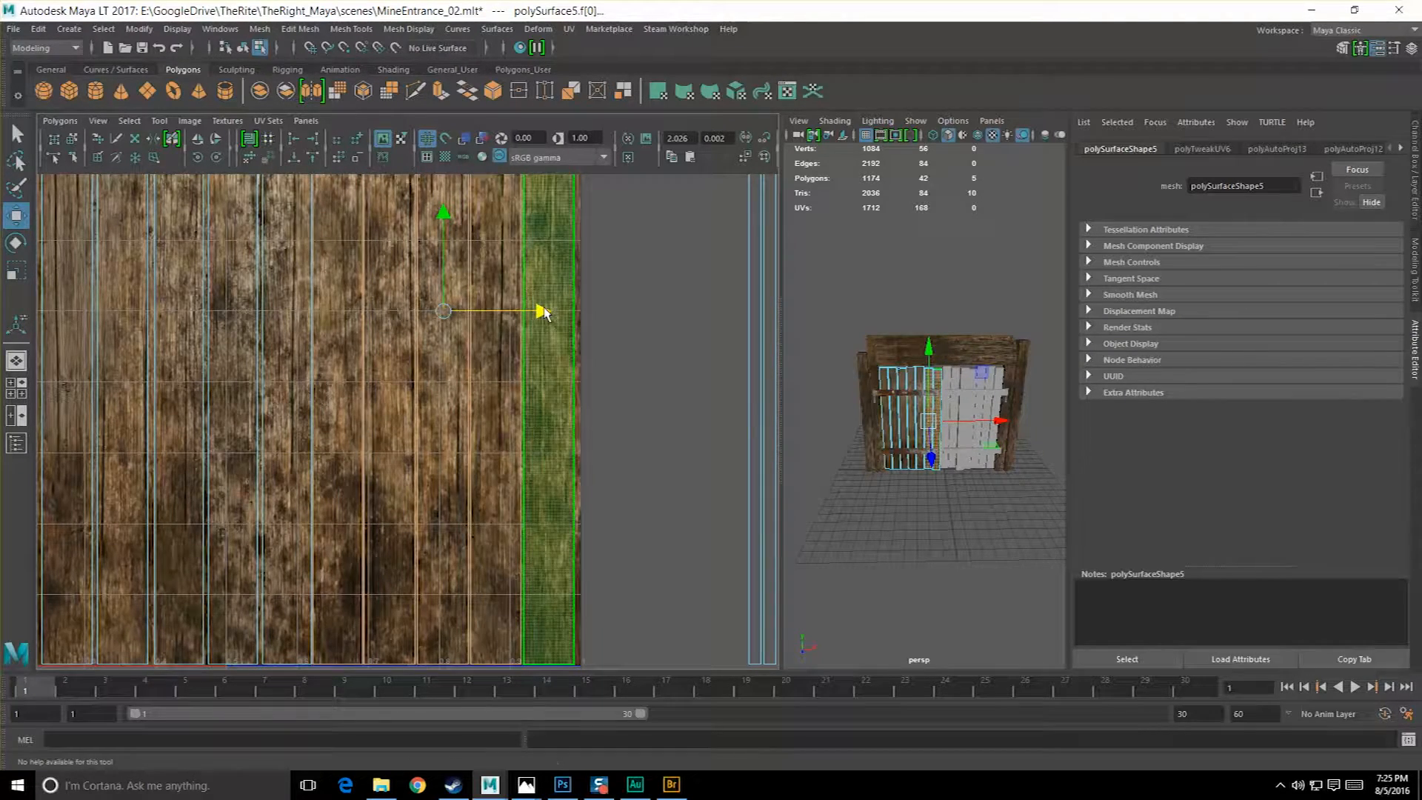
drag(313, 437, 306, 438)
alt+middle_drag(305, 438, 474, 431)
drag(681, 305, 677, 304)
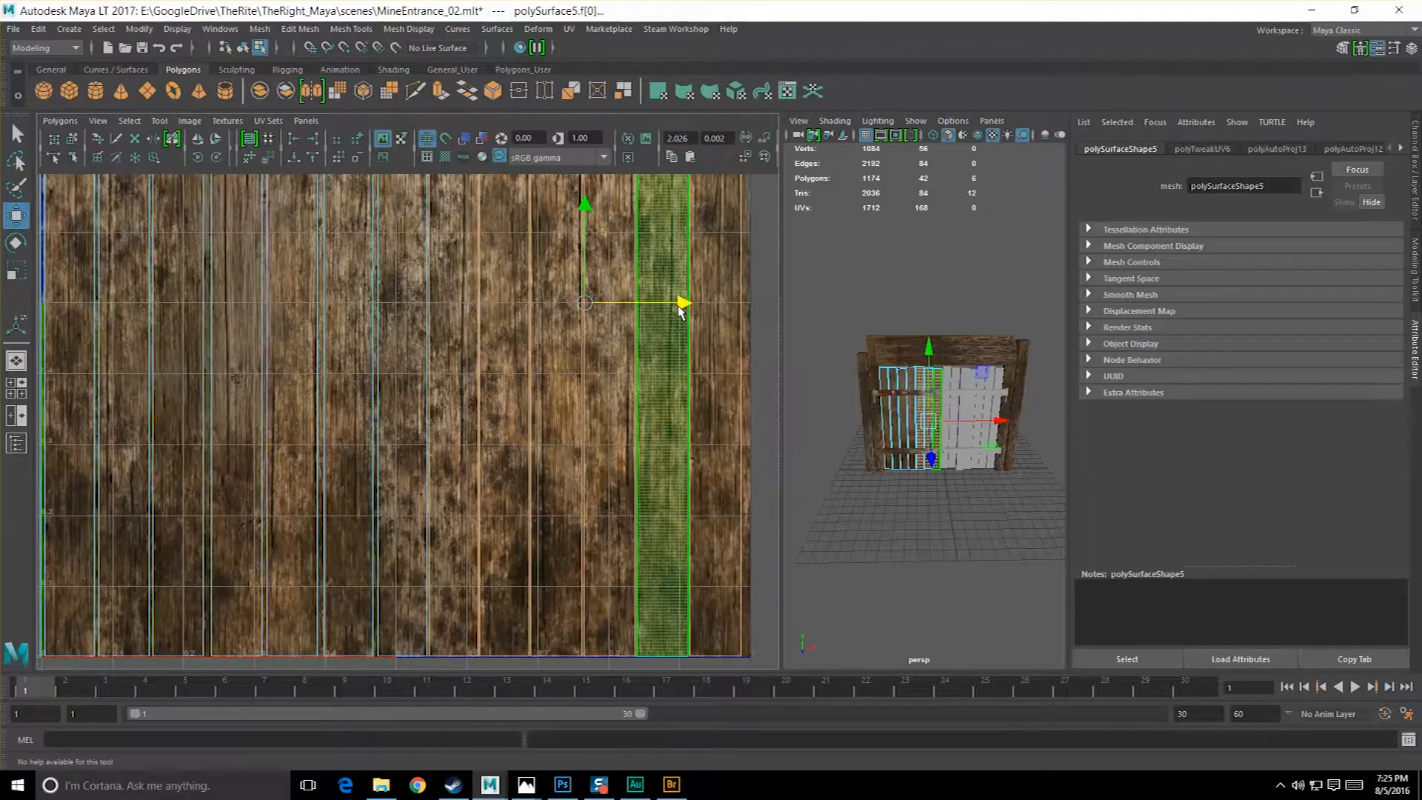
Add the remaining wide strips to the selection until all fourteen are included, closing the gaps between them with small left nudges.
scroll(724, 372, down, 2)
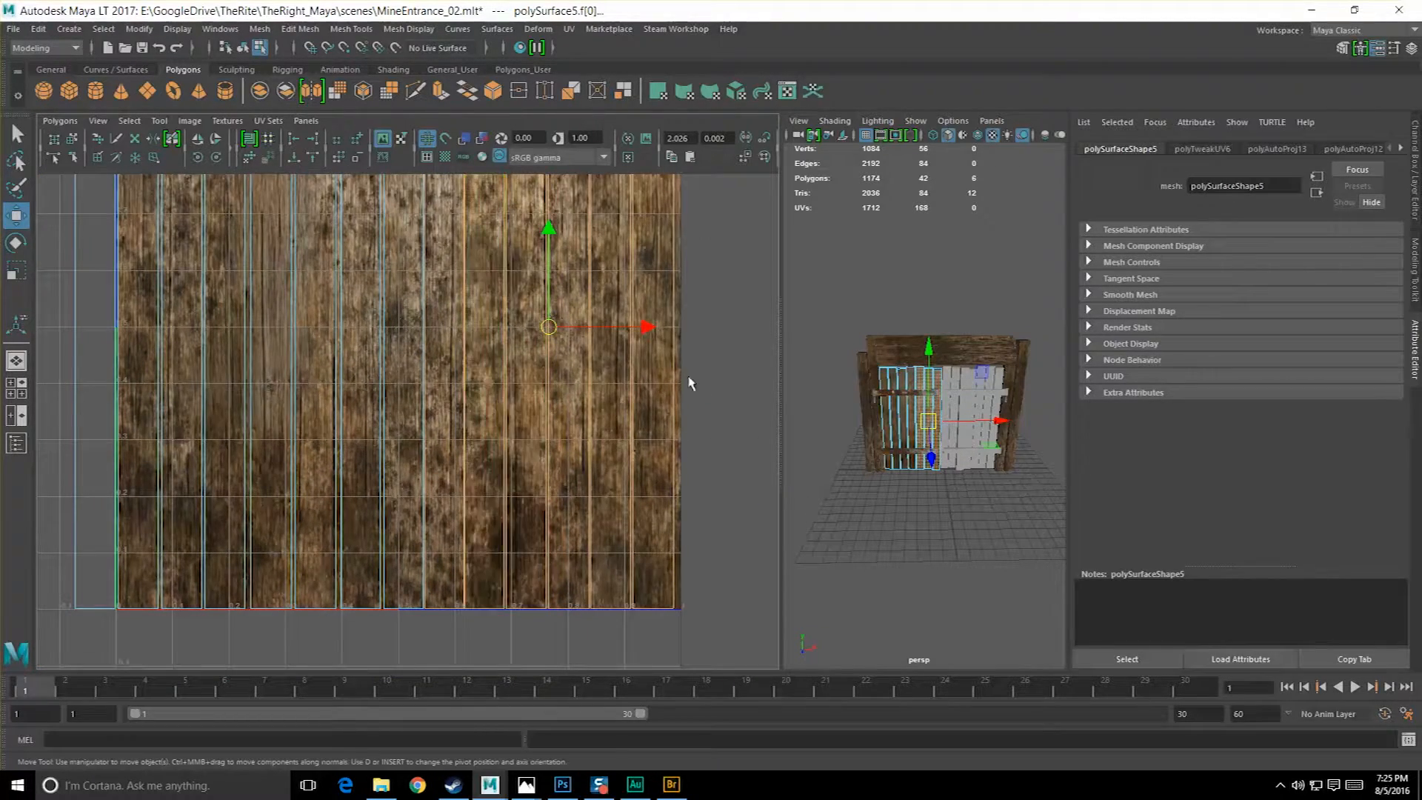
drag(422, 465, 207, 459)
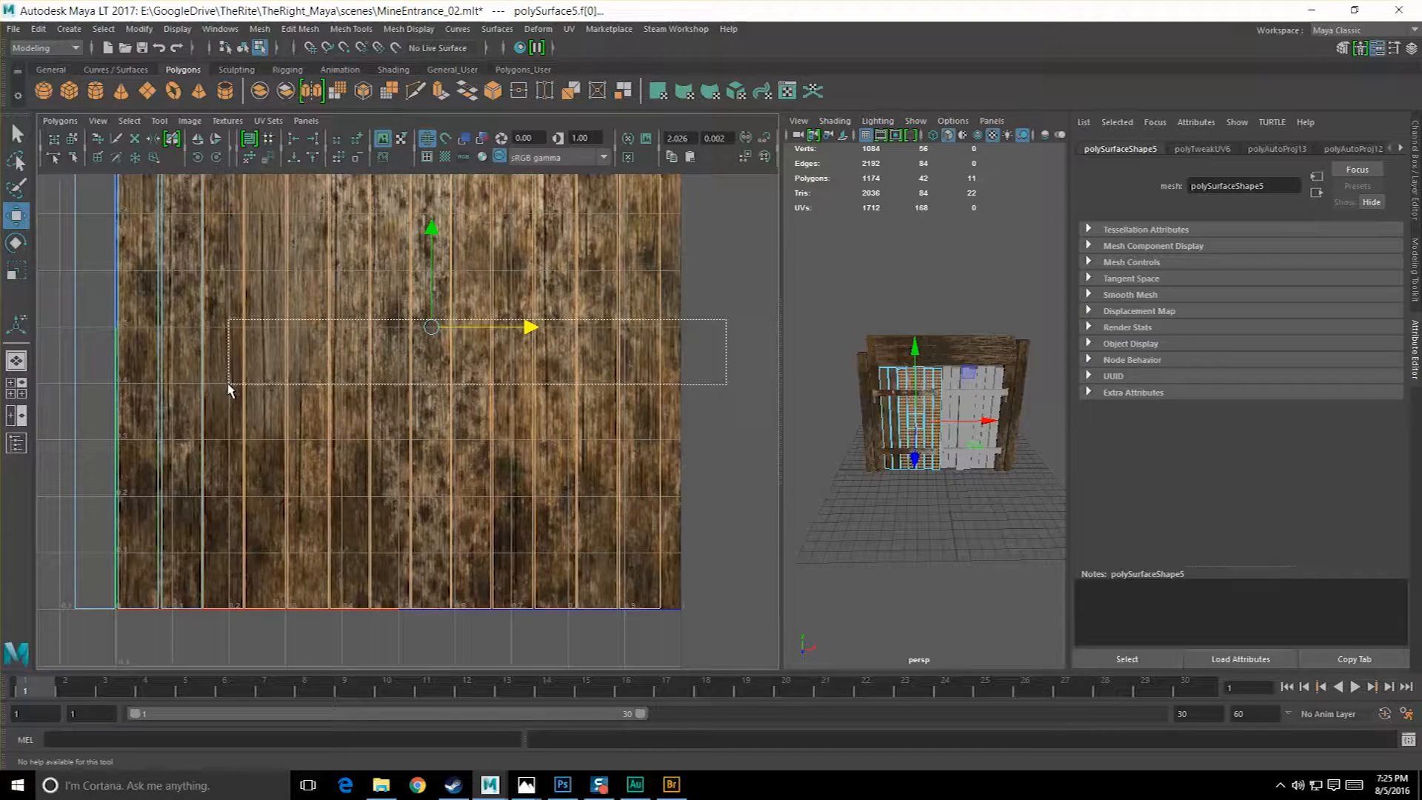
drag(228, 386, 229, 386)
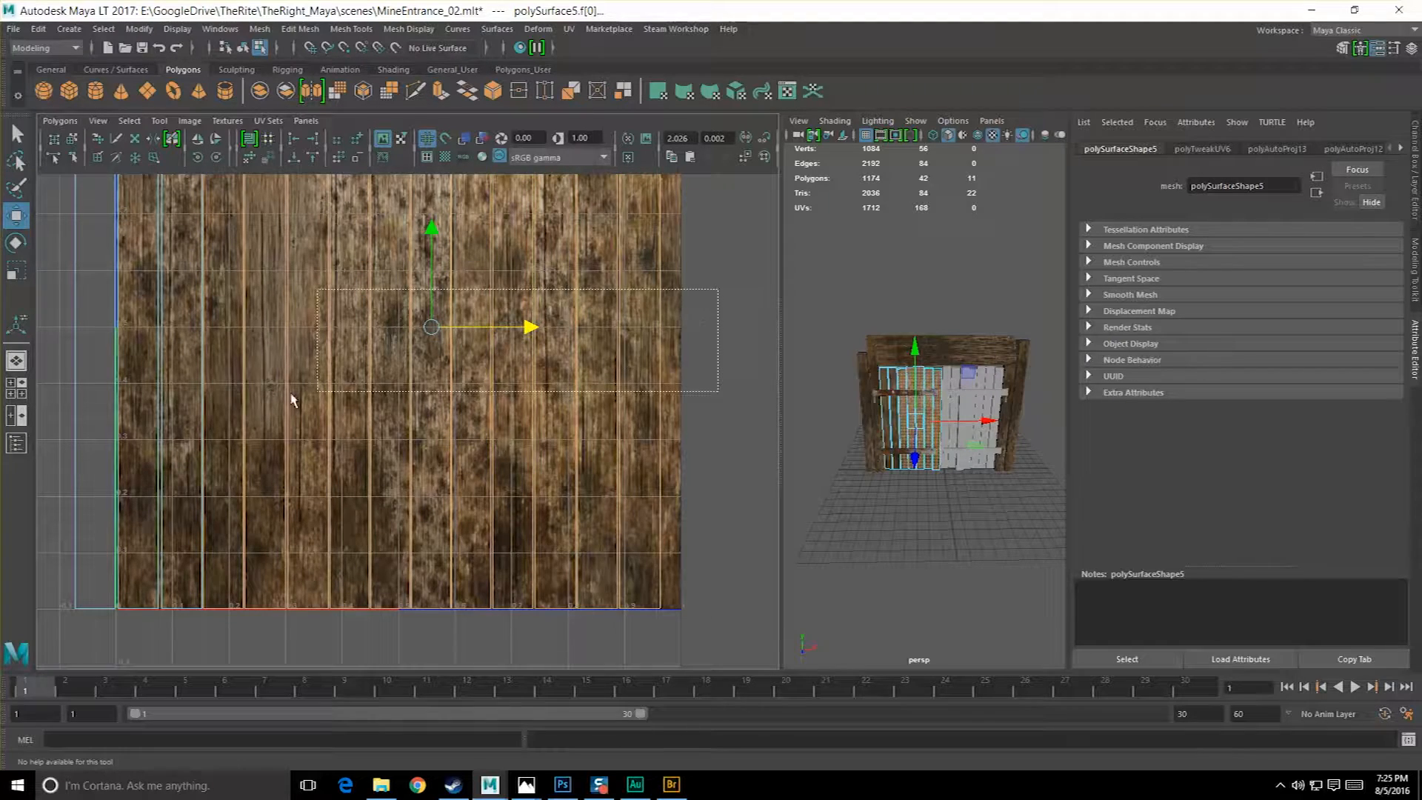
drag(188, 406, 188, 406)
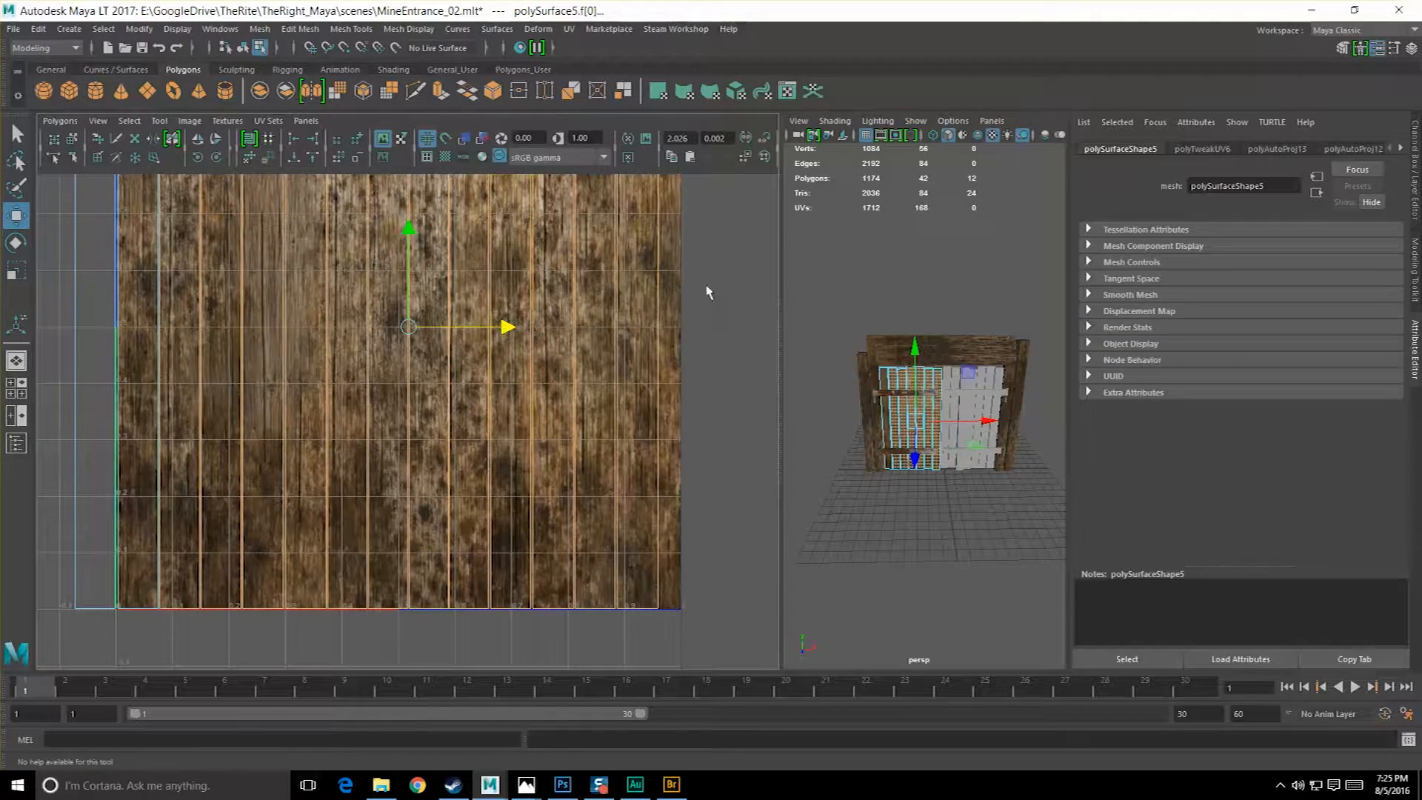
drag(715, 274, 169, 392)
Scale the fourteen wide strips horizontally and shift them so they span the full width of the wood texture.
drag(483, 412, 506, 415)
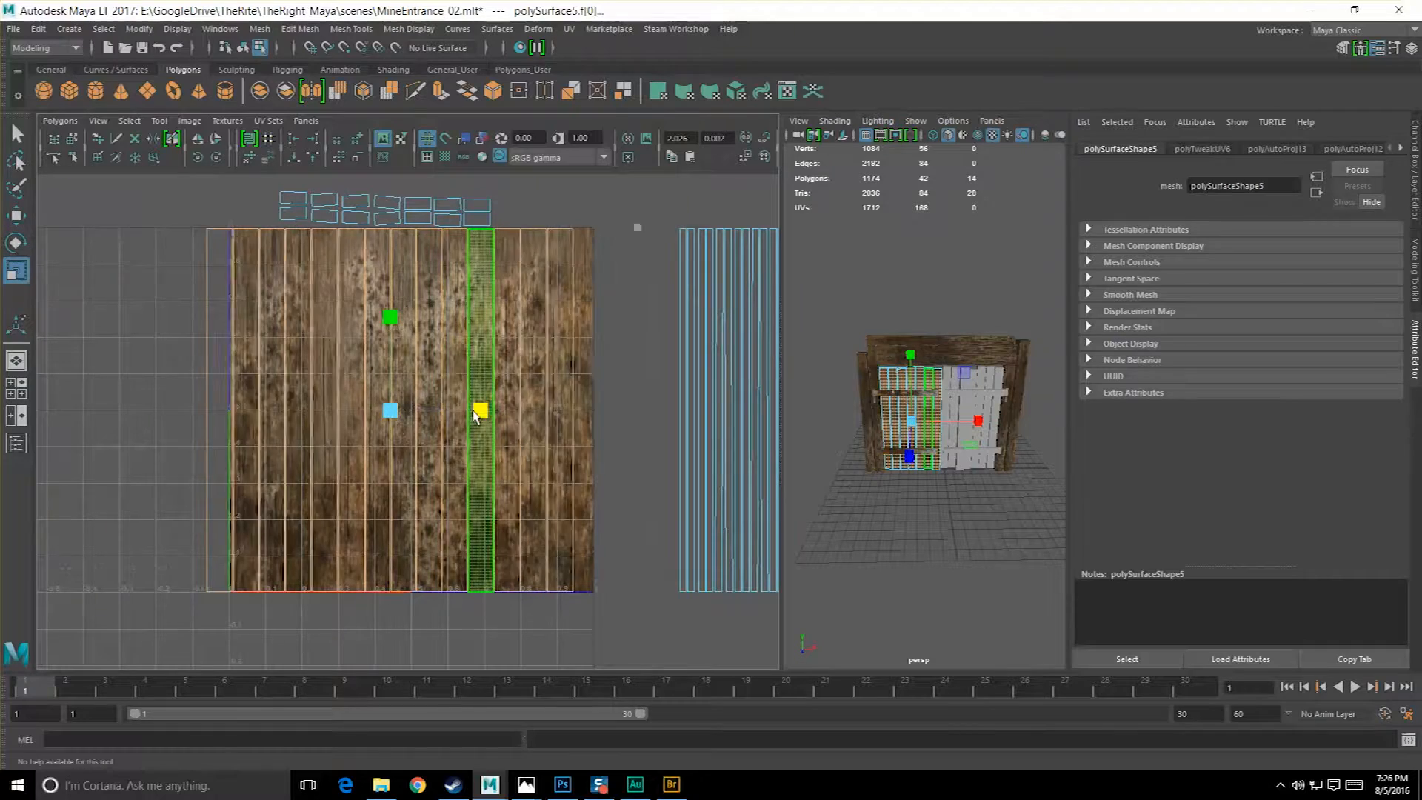
key(w)
key(r)
key(w)
Move the two rows of small plank-end shells onto the texture, one row near its upper edge and the other near its lower edge.
scroll(506, 416, down, 2)
drag(272, 255, 482, 282)
mouse_move(391, 178)
mouse_down()
mouse_move(392, 205)
mouse_move(390, 168)
mouse_up()
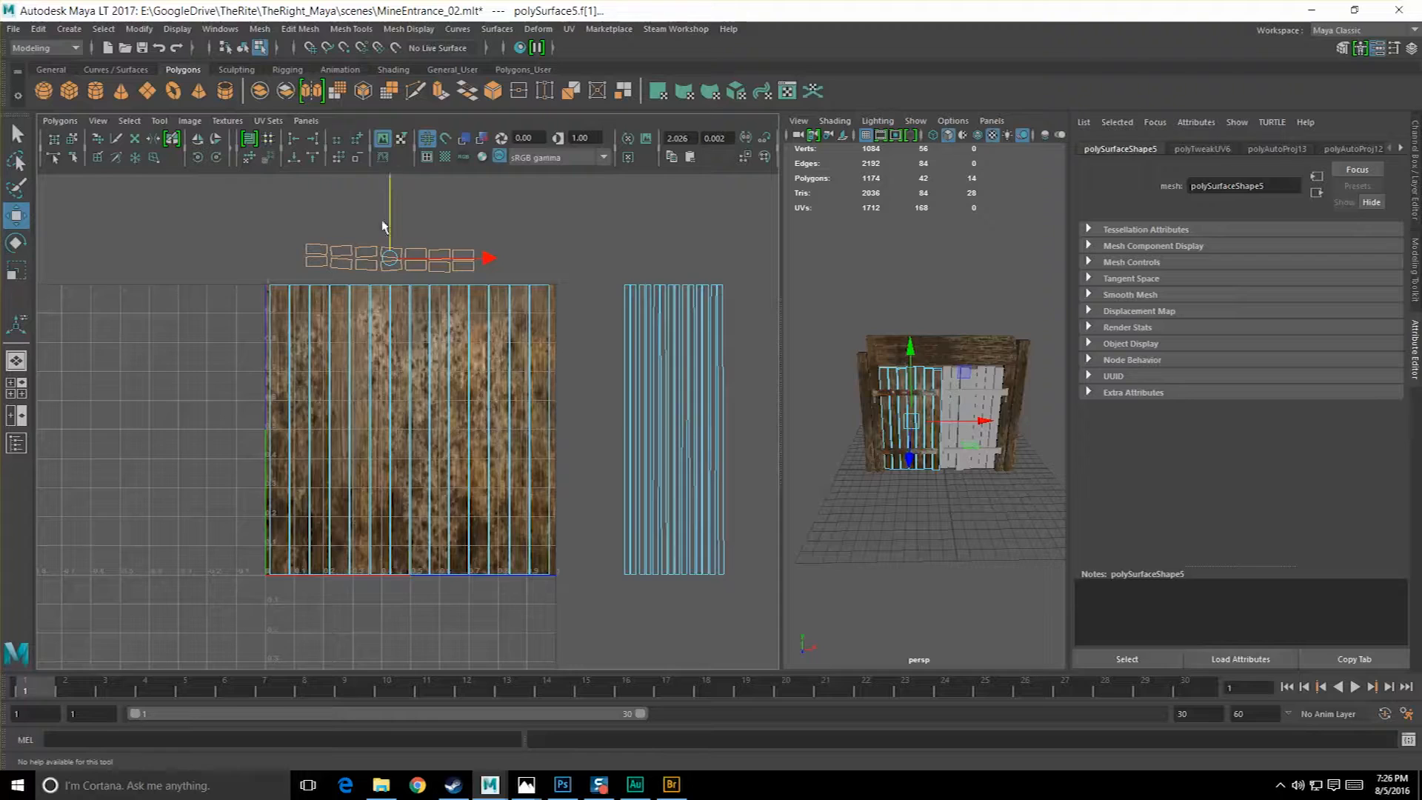
alt+middle_drag(310, 211, 249, 239)
drag(434, 286, 435, 286)
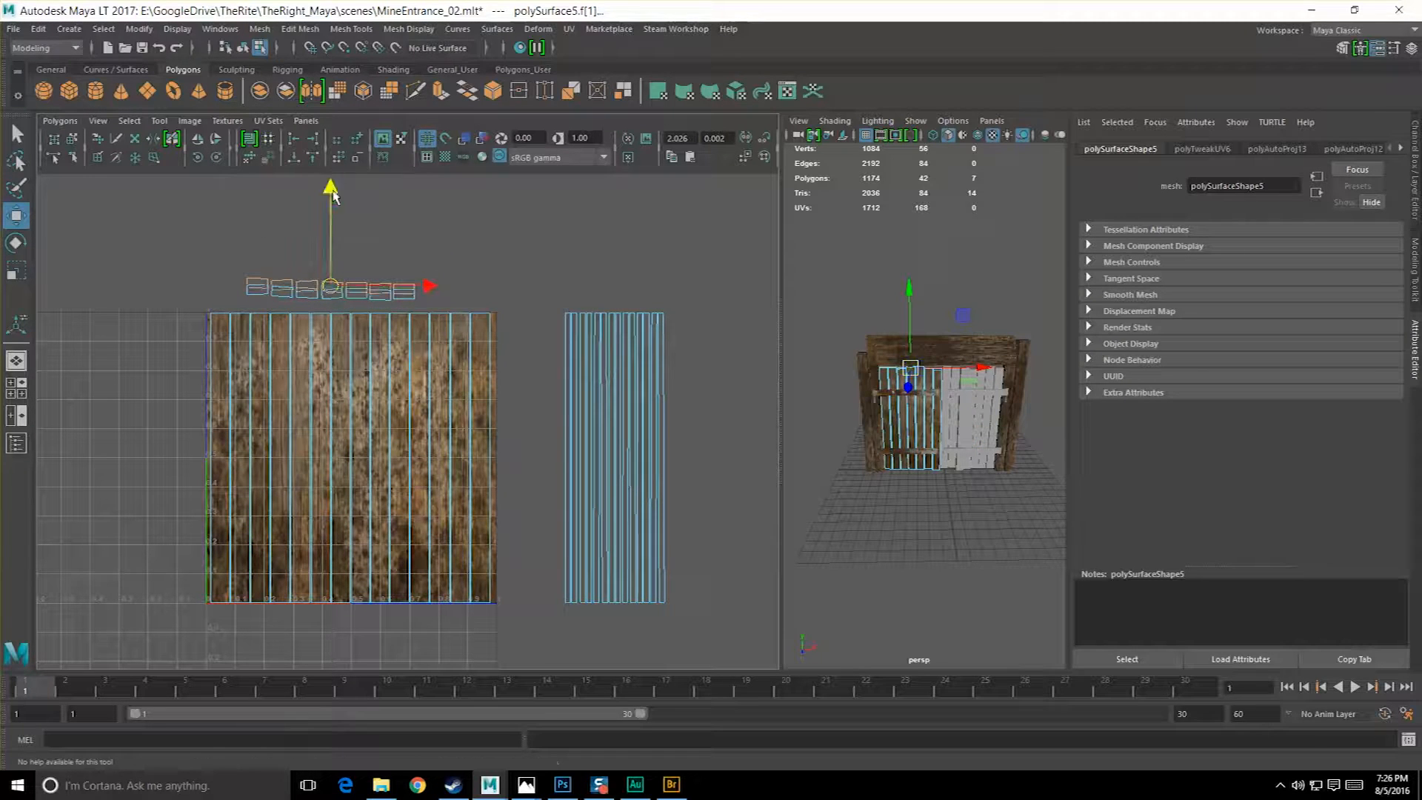
drag(443, 303, 443, 302)
drag(333, 194, 337, 495)
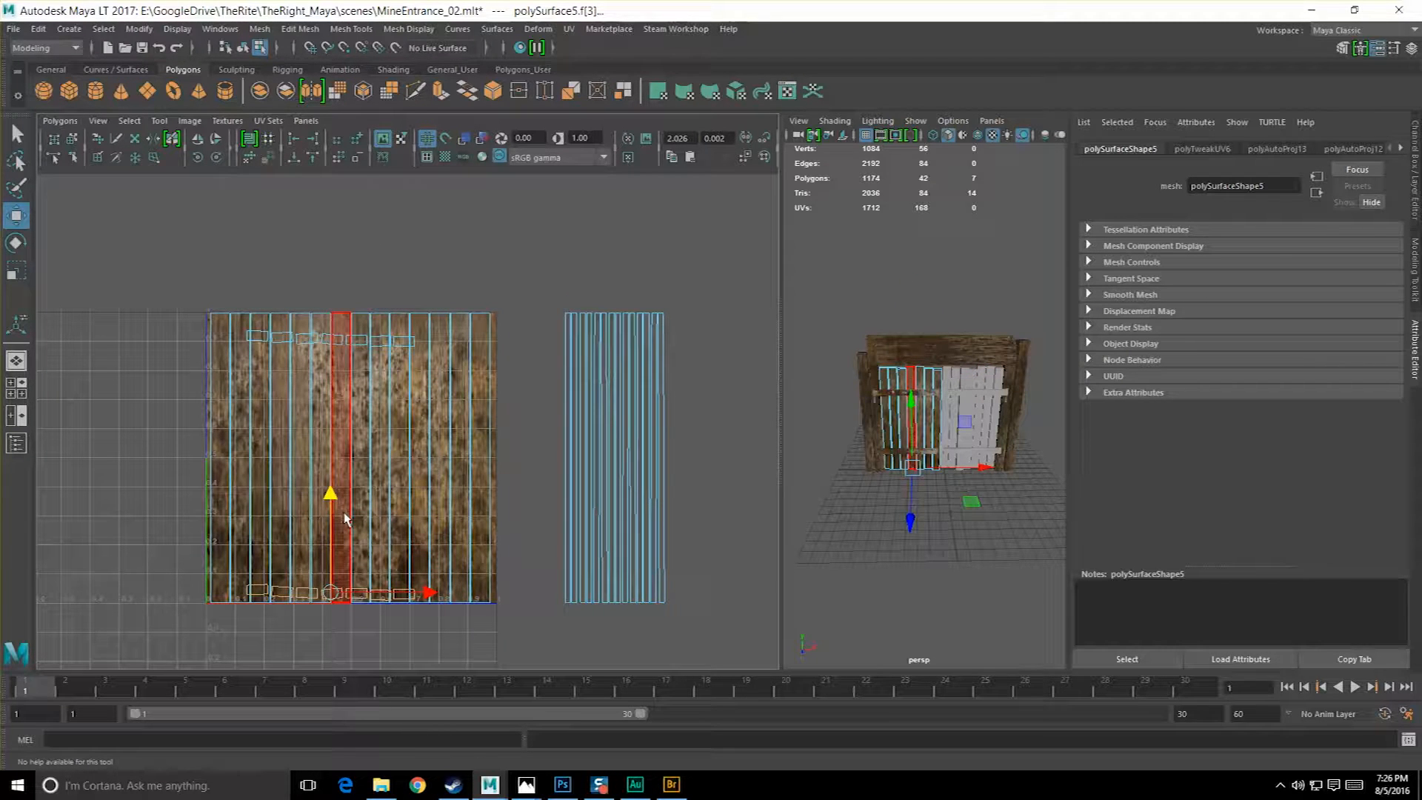
Select all the narrow plank-side strips beside the texture and move them left over its right-hand part.
drag(533, 276, 740, 617)
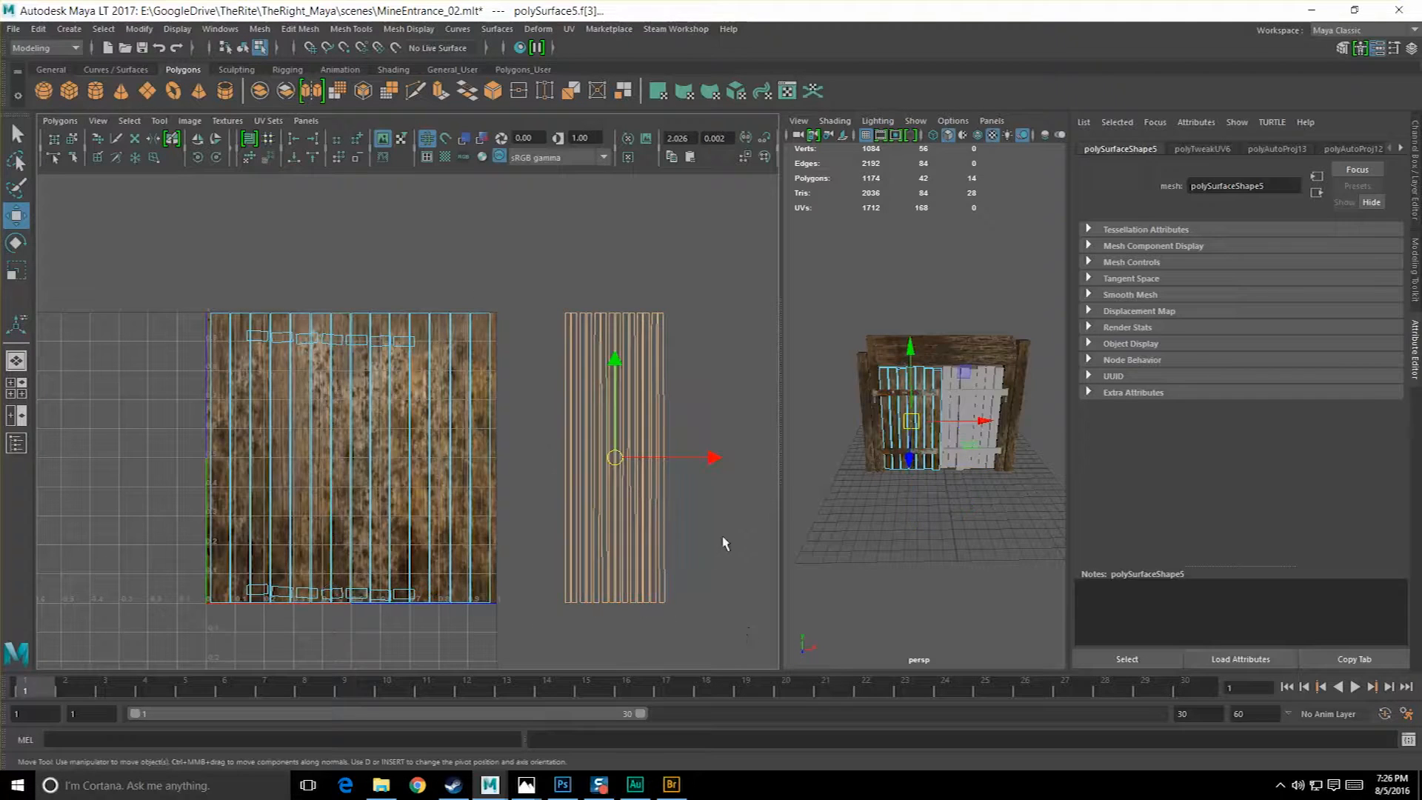
drag(710, 470, 530, 467)
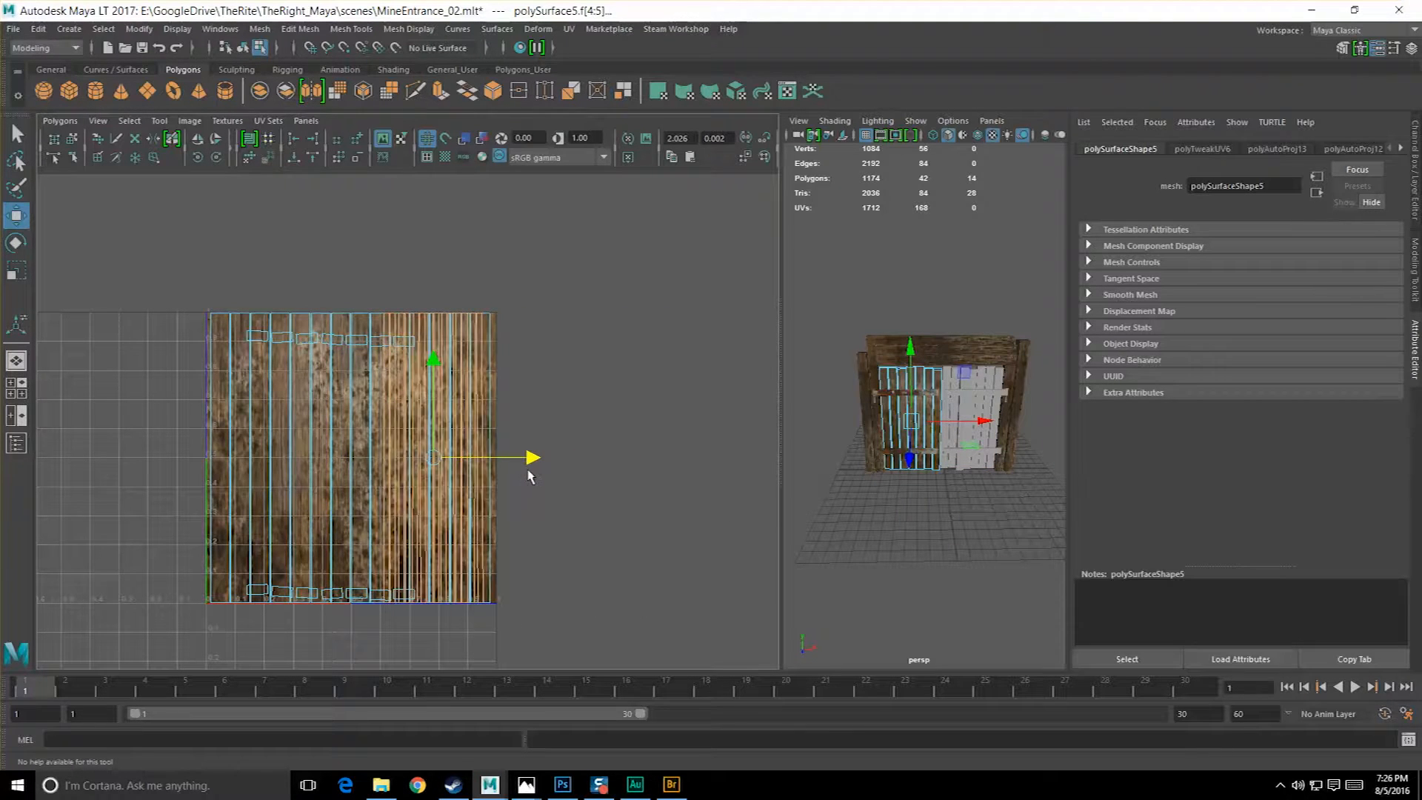
alt+middle_drag(392, 444, 426, 435)
Select all the door's UV faces and scale them down slightly so they sit just inside the texture border, undoing the first scaling attempt.
drag(172, 248, 582, 648)
key(r)
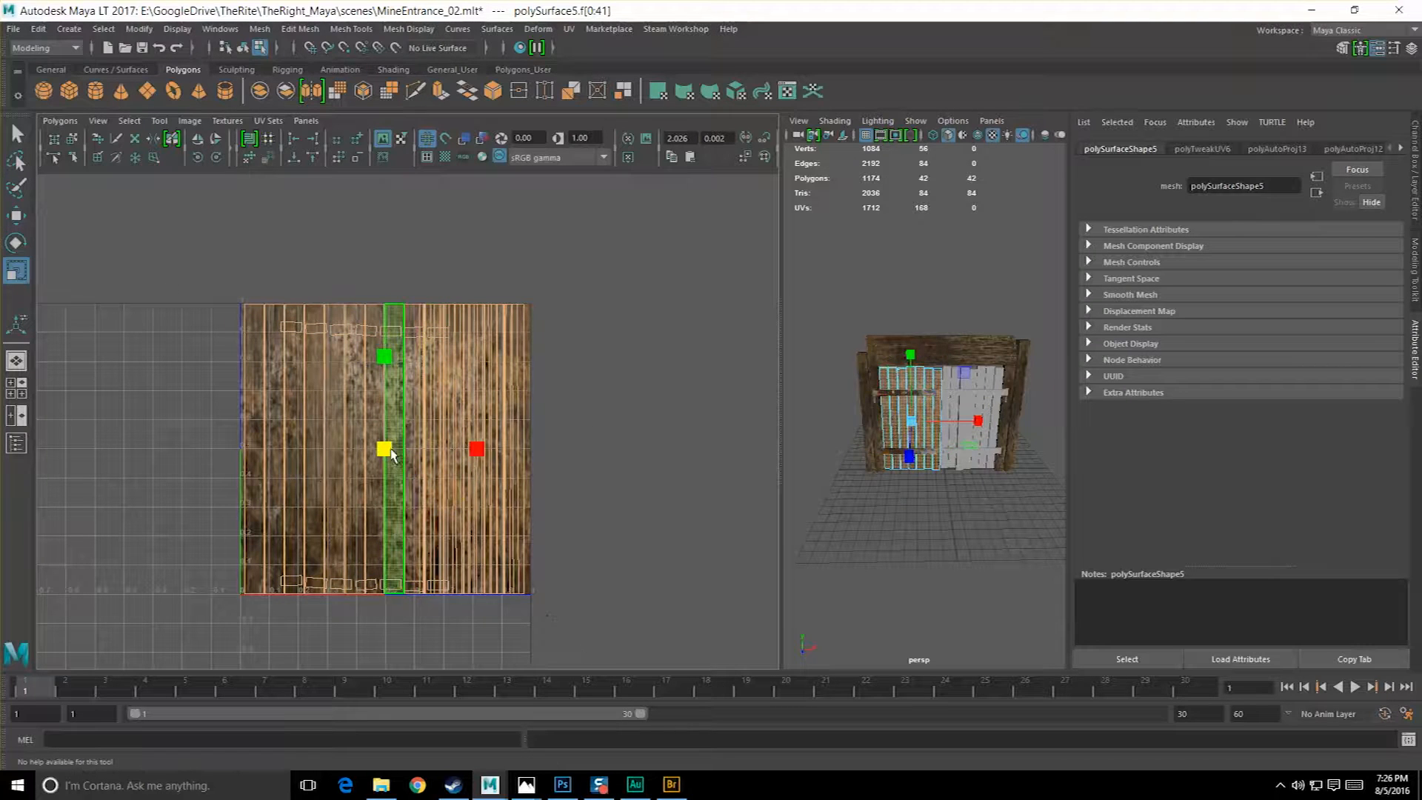
drag(388, 453, 382, 453)
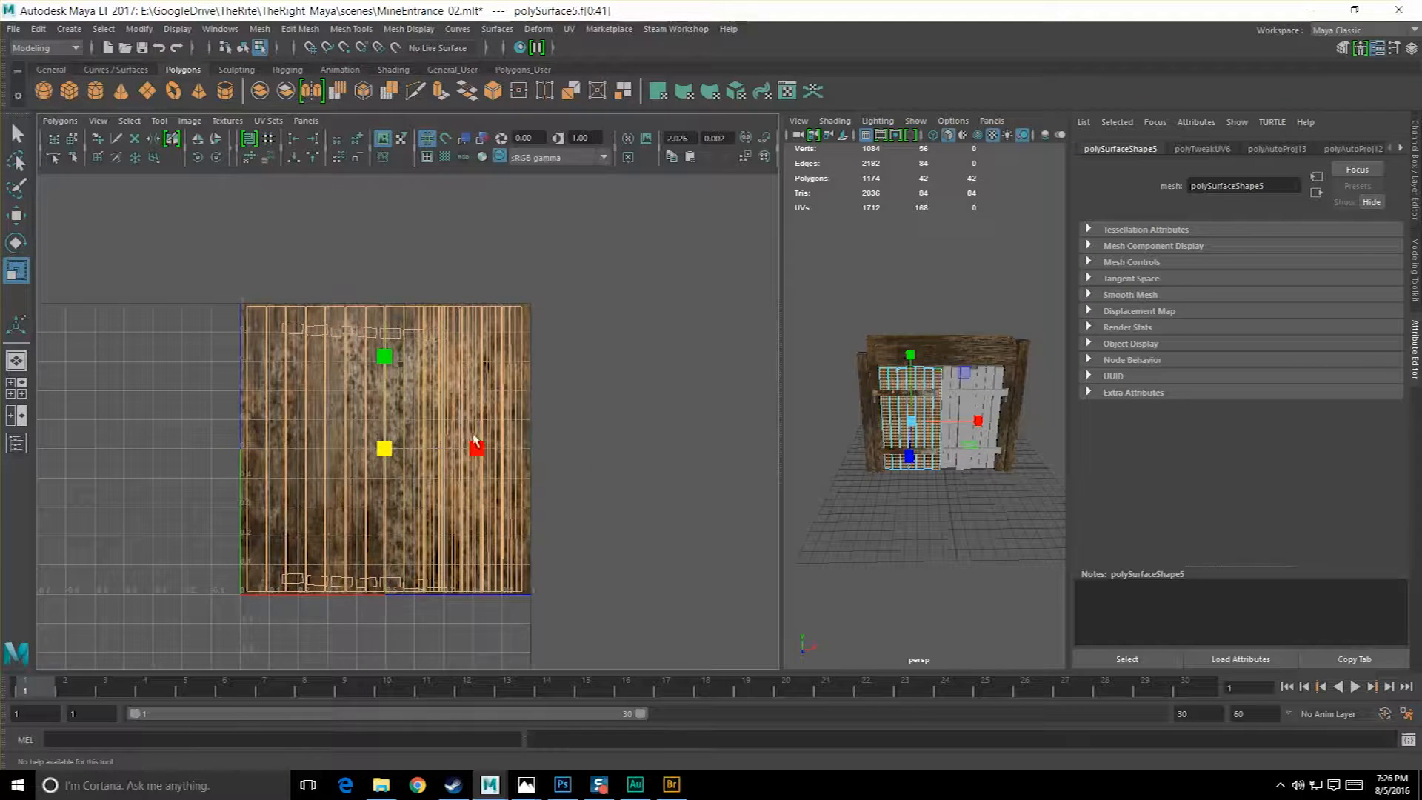
key(ctrl+z)
scroll(397, 445, up, 3)
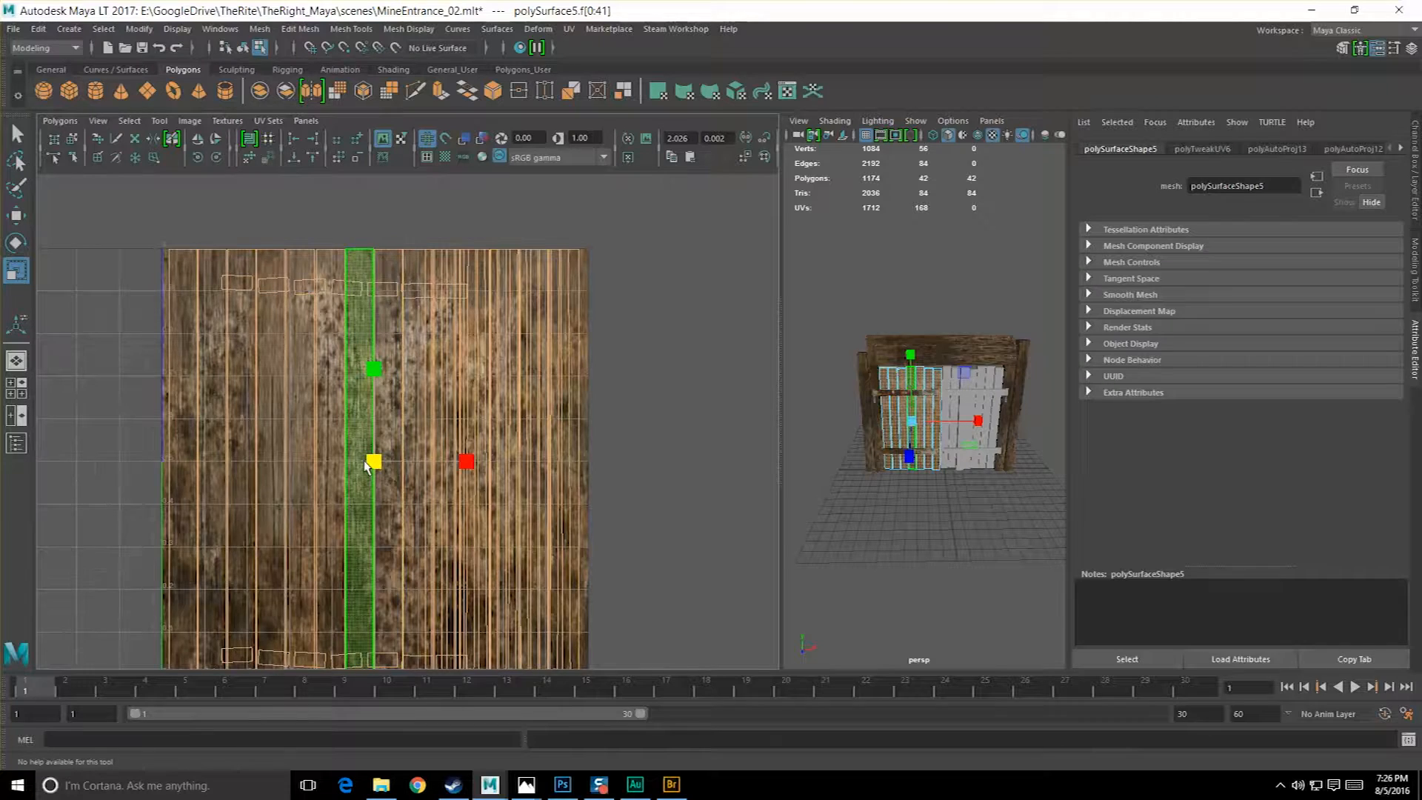
drag(369, 463, 365, 464)
click(689, 447)
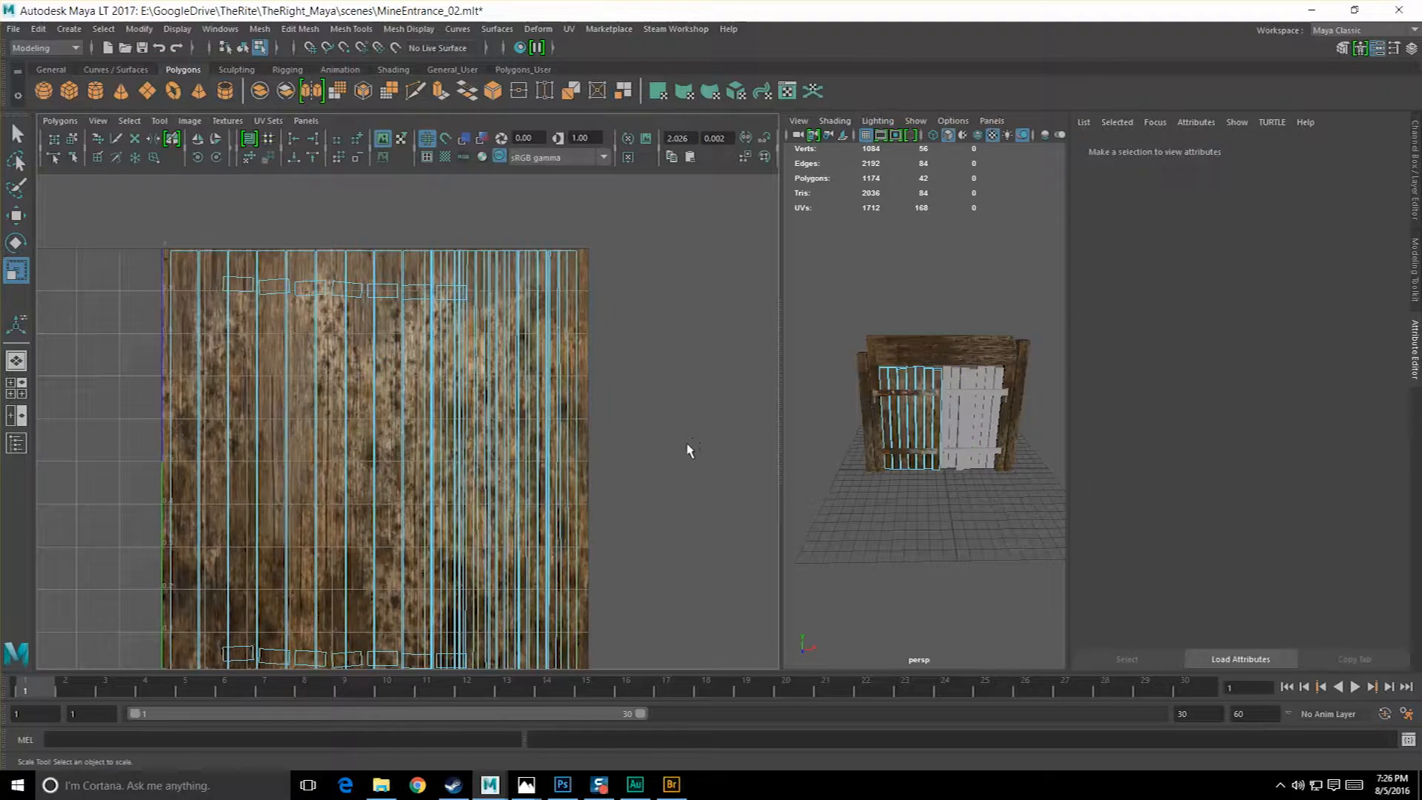
Return to object selection, enlarge the perspective view and check the textured door planks up close.
scroll(651, 454, down, 3)
key(F8)
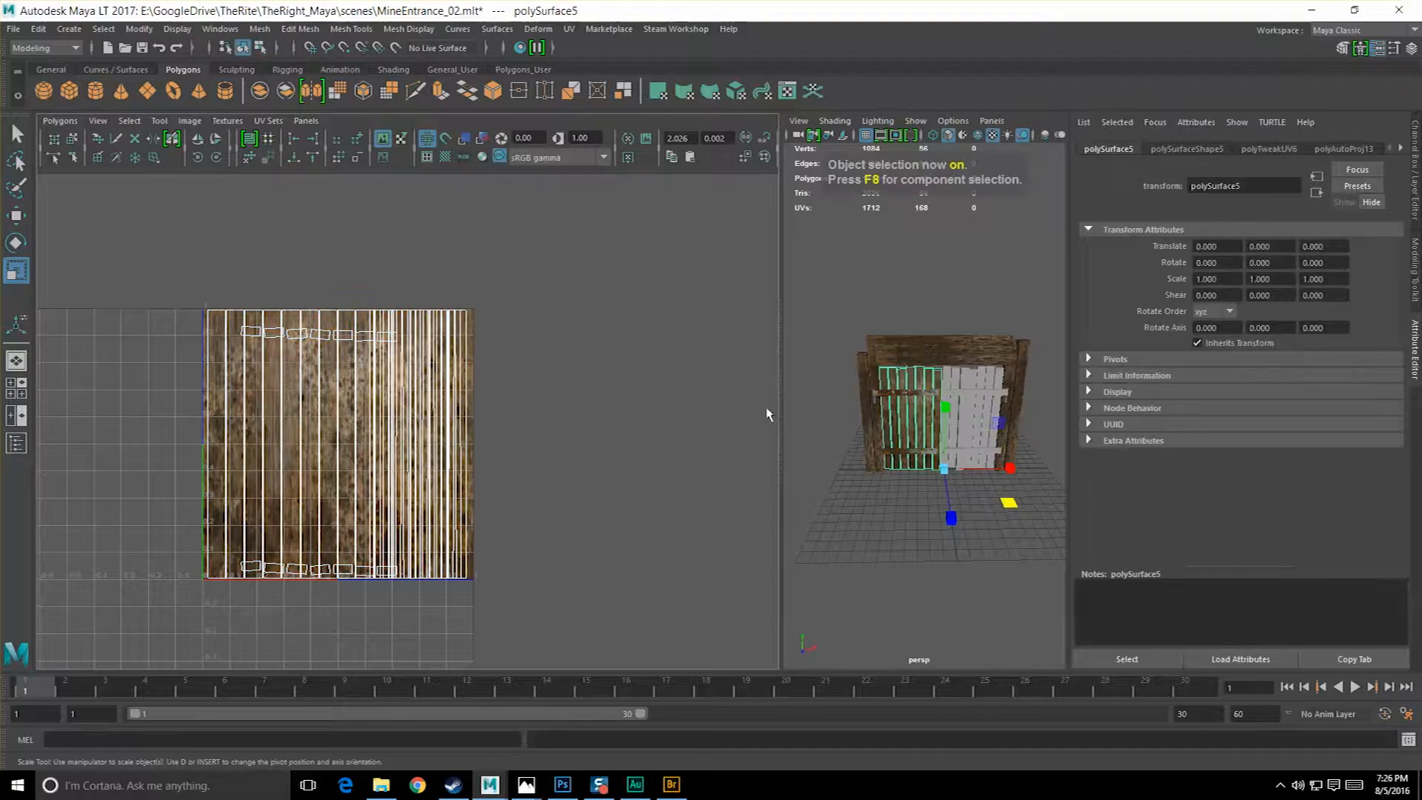
drag(780, 410, 599, 400)
click(698, 279)
scroll(838, 469, up, 6)
alt+drag(838, 470, 817, 231)
click(841, 470)
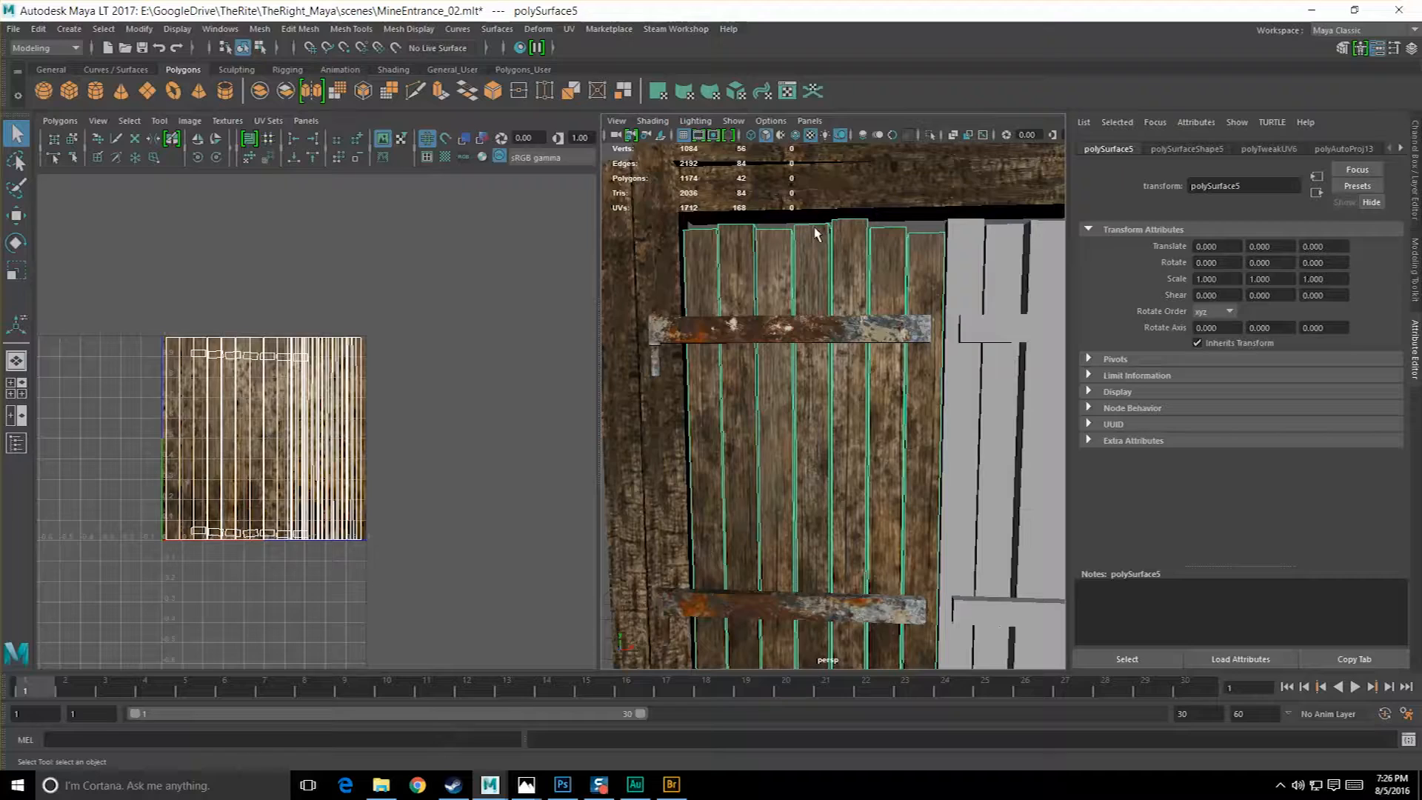
click(805, 235)
click(817, 295)
scroll(865, 454, down, 6)
alt+drag(865, 453, 846, 438)
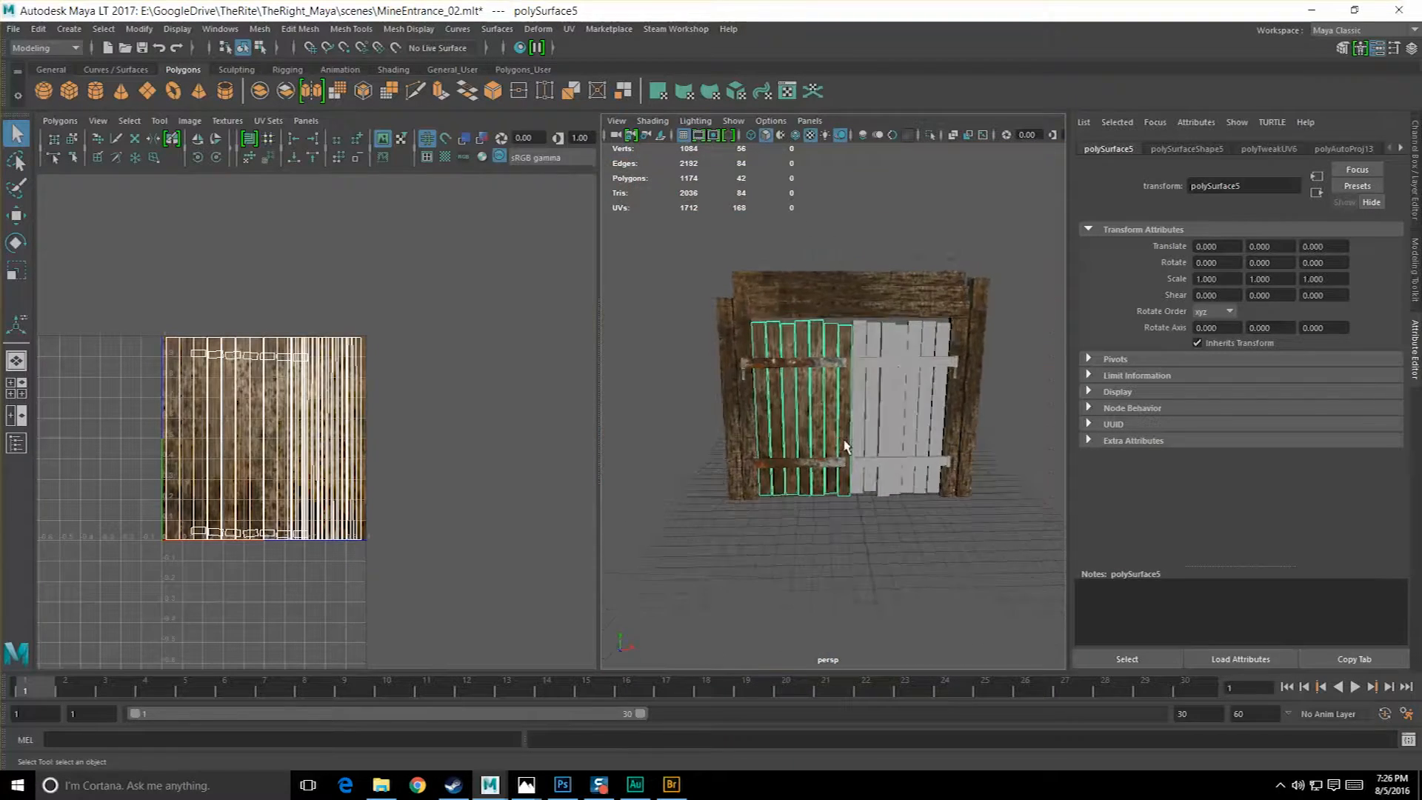
Maximize the perspective view and examine the textured door's planks from the front and from behind.
scroll(852, 334, up, 3)
click(865, 244)
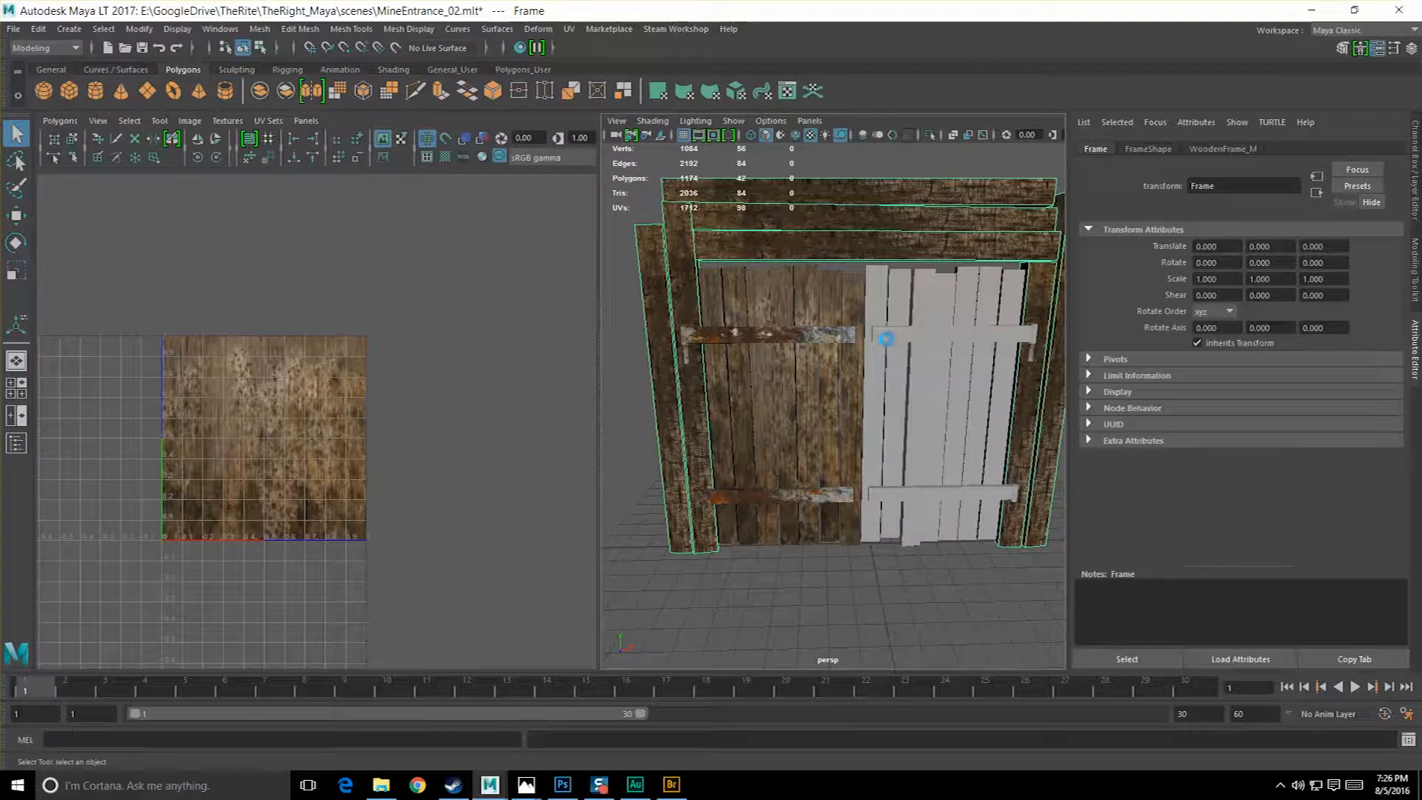
key(space)
alt+drag(759, 435, 815, 443)
click(503, 432)
alt+drag(503, 432, 957, 499)
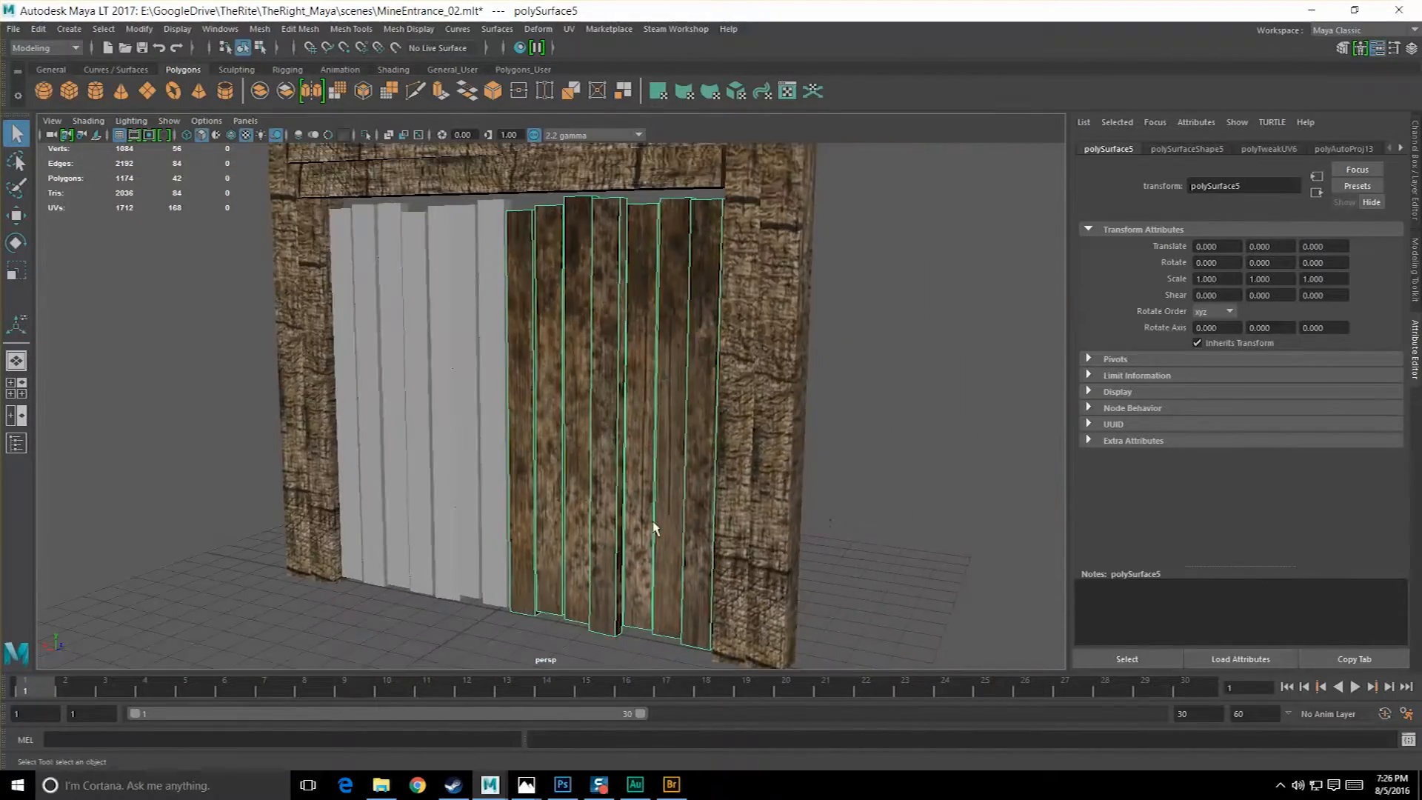
alt+drag(827, 520, 664, 489)
alt+drag(546, 383, 654, 404)
Delete the untextured grey door from the right half of the entrance.
click(667, 315)
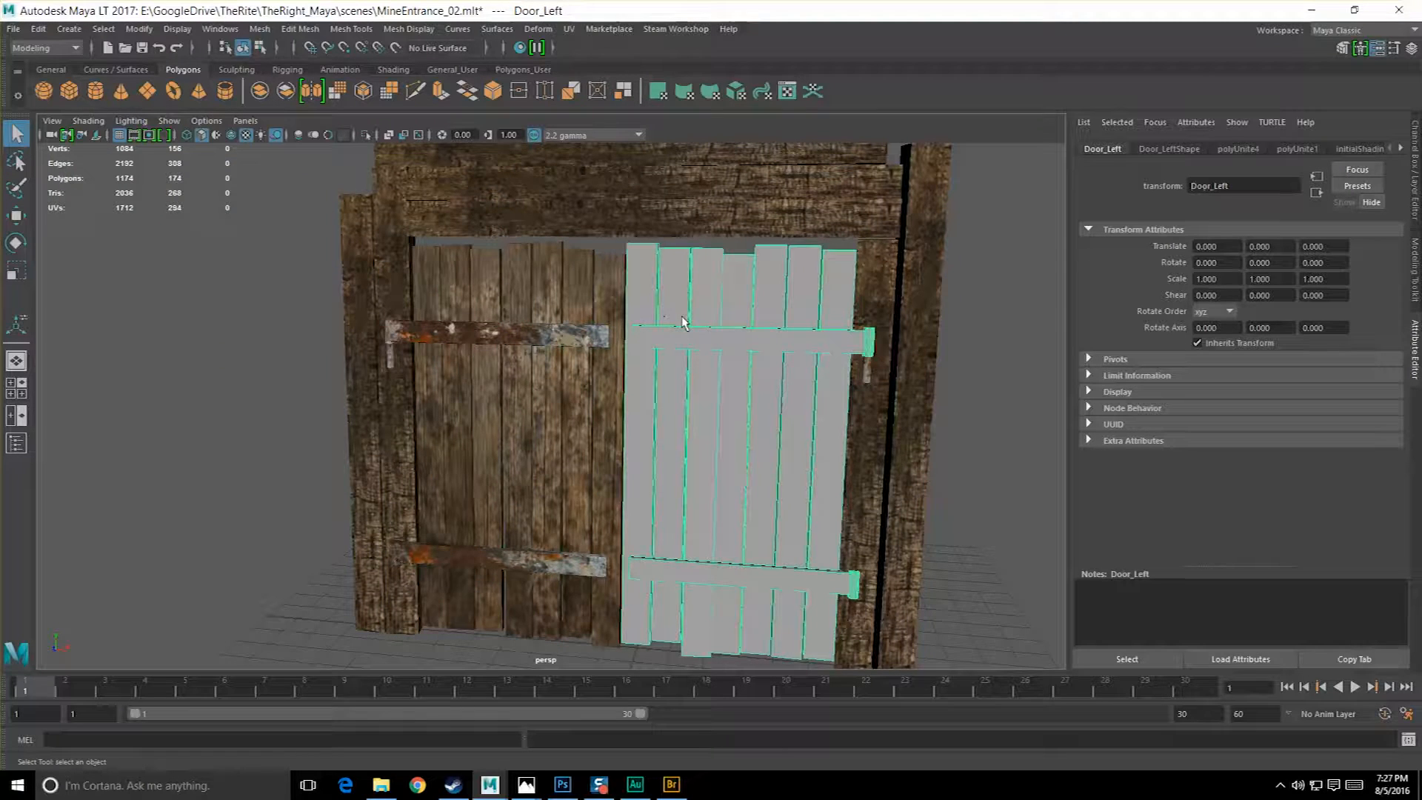
alt+drag(670, 333, 684, 361)
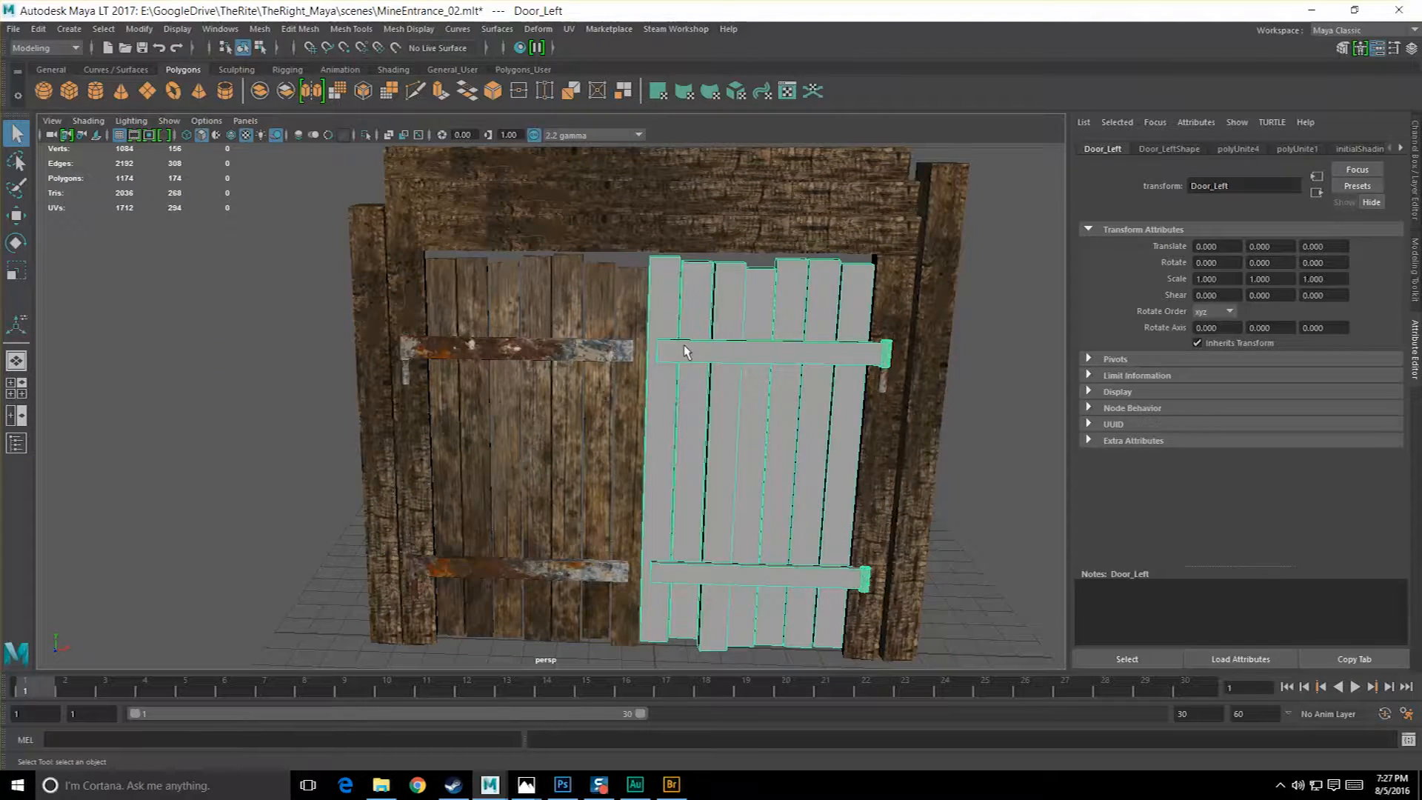
key(Delete)
Duplicate the left door's rusted metal straps and move the copy along X beyond the frame's right post.
click(574, 333)
click(574, 348)
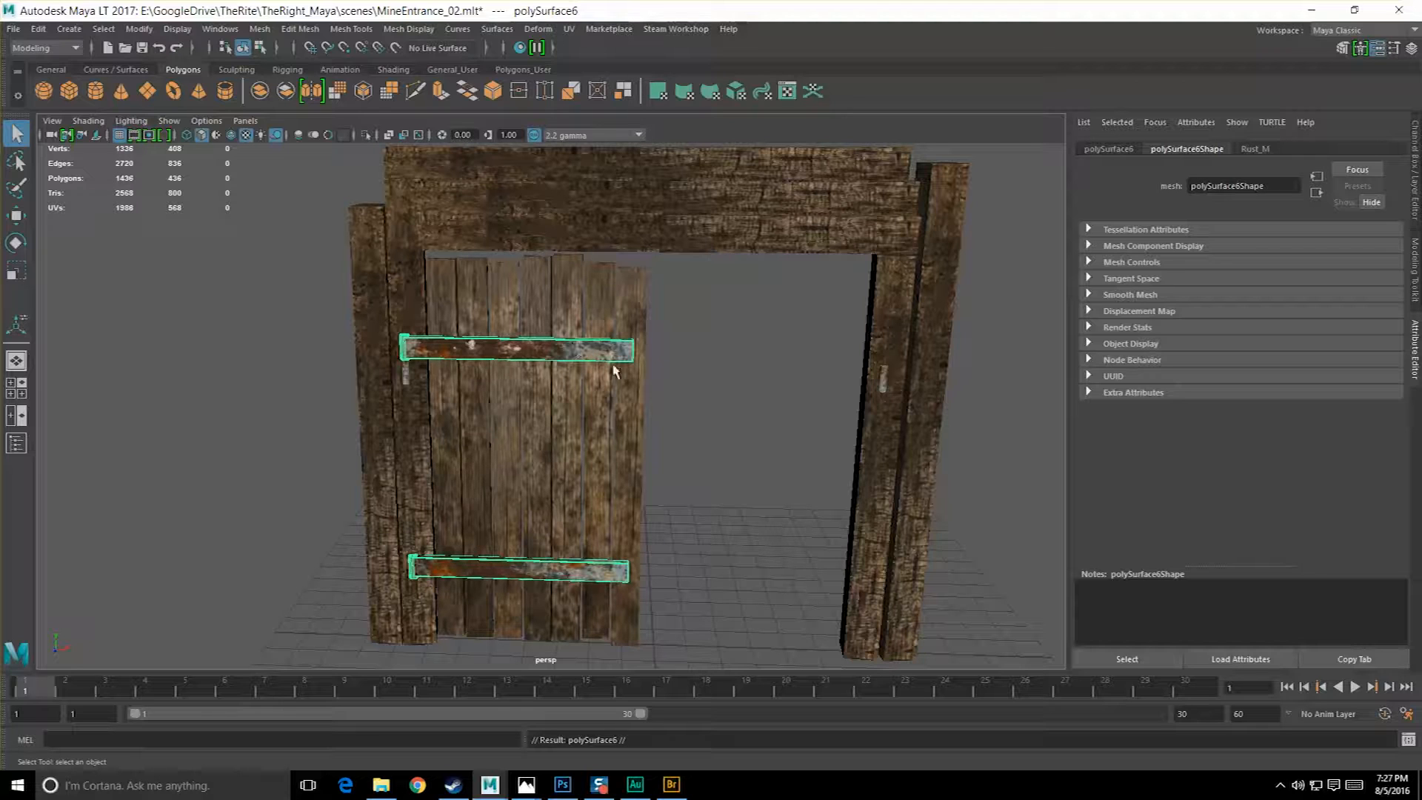
key(w)
drag(590, 462, 1184, 496)
Duplicate the textured plank door and move the copy about 5.5 units along X into the right half of the opening.
click(595, 339)
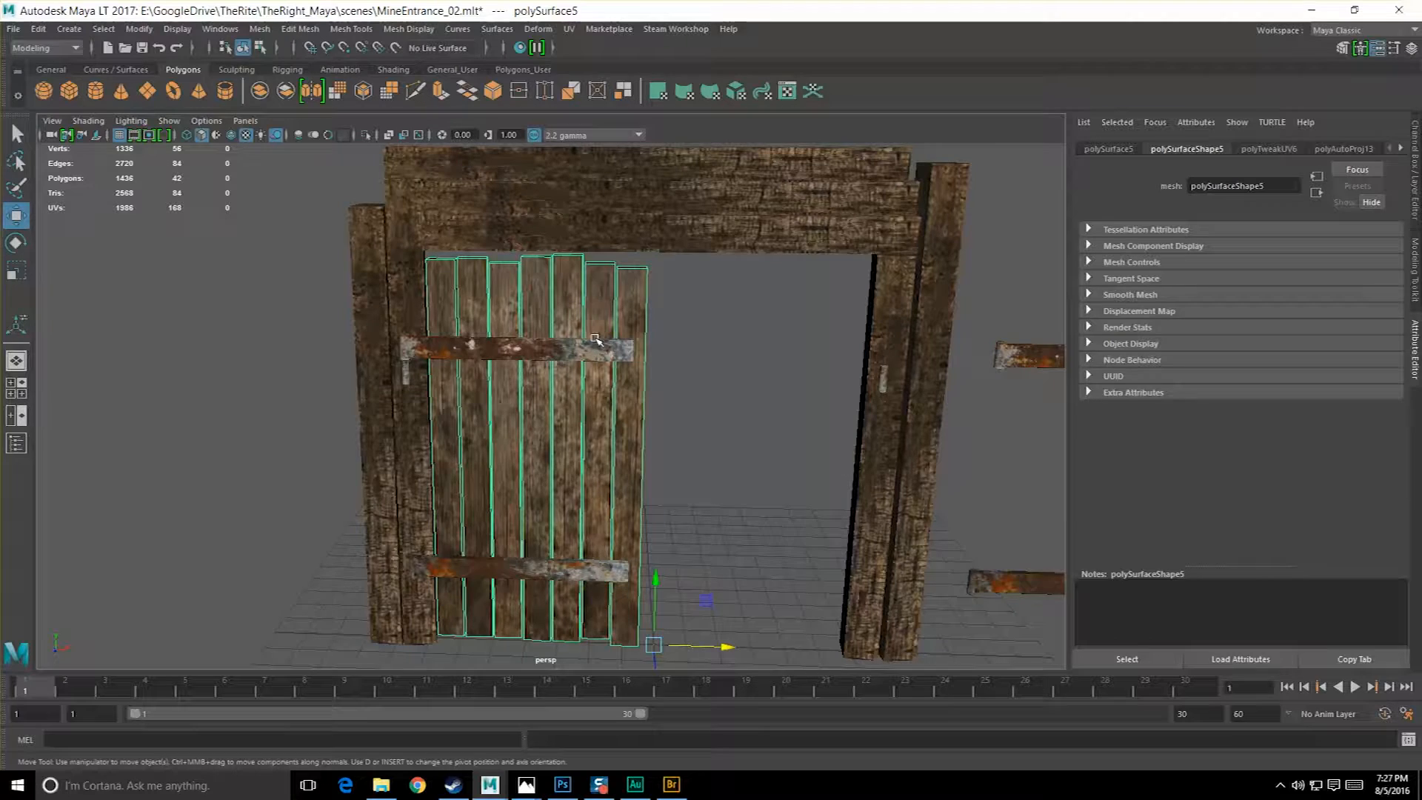
key(ctrl+d)
drag(727, 647, 913, 651)
alt+middle_drag(882, 597, 835, 579)
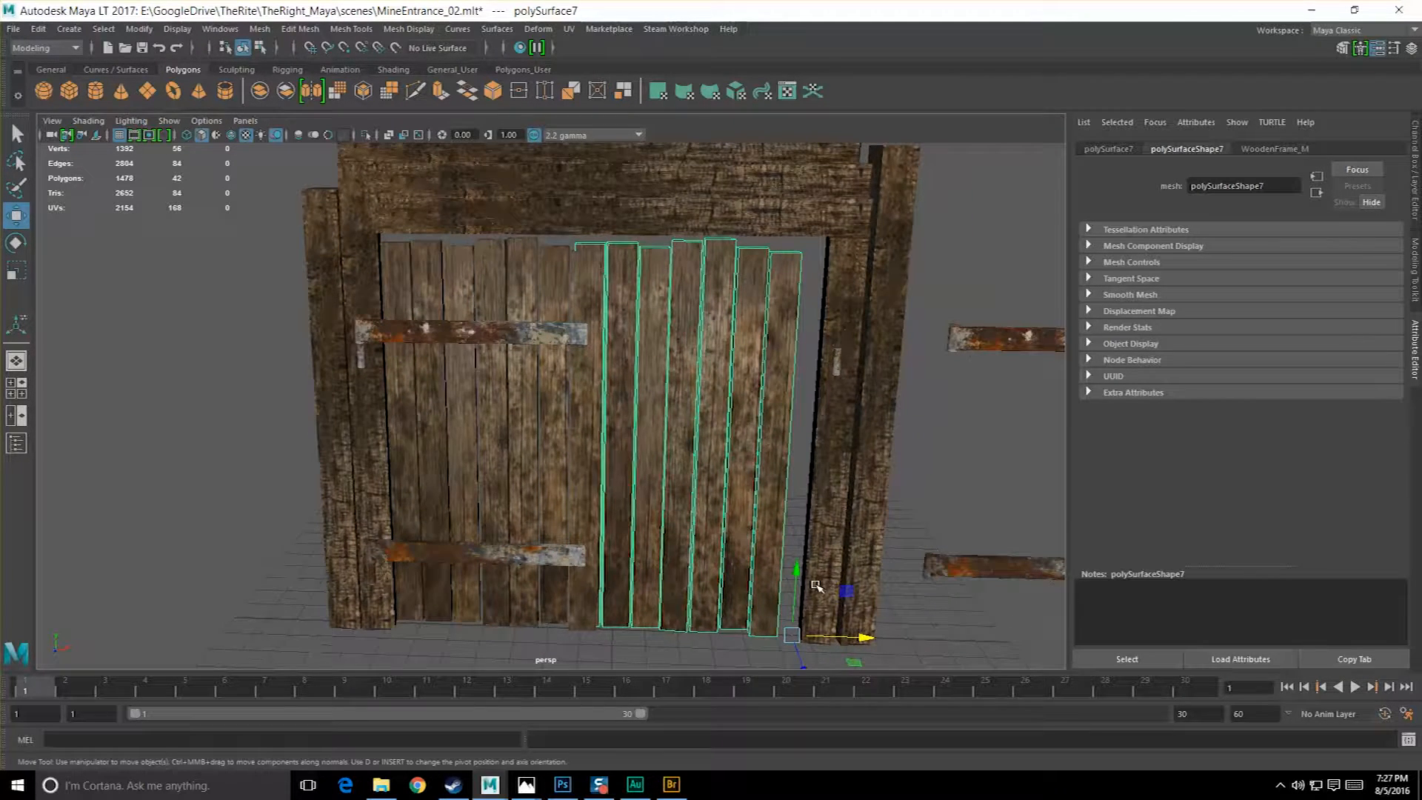
Rotate the copied plank door around its vertical axis and set its Rotate Y to -180.
key(e)
drag(850, 668, 635, 675)
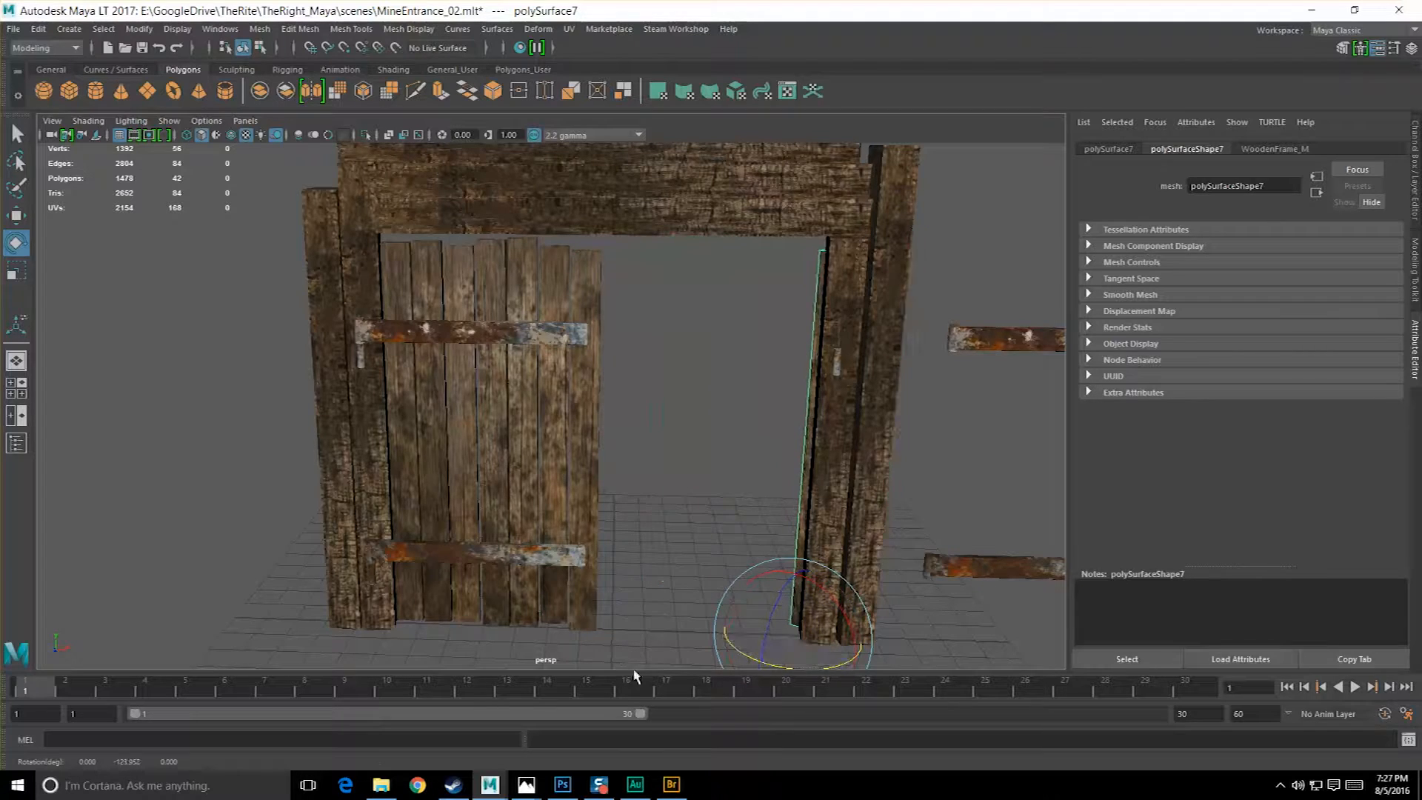
drag(846, 664, 717, 670)
click(1411, 51)
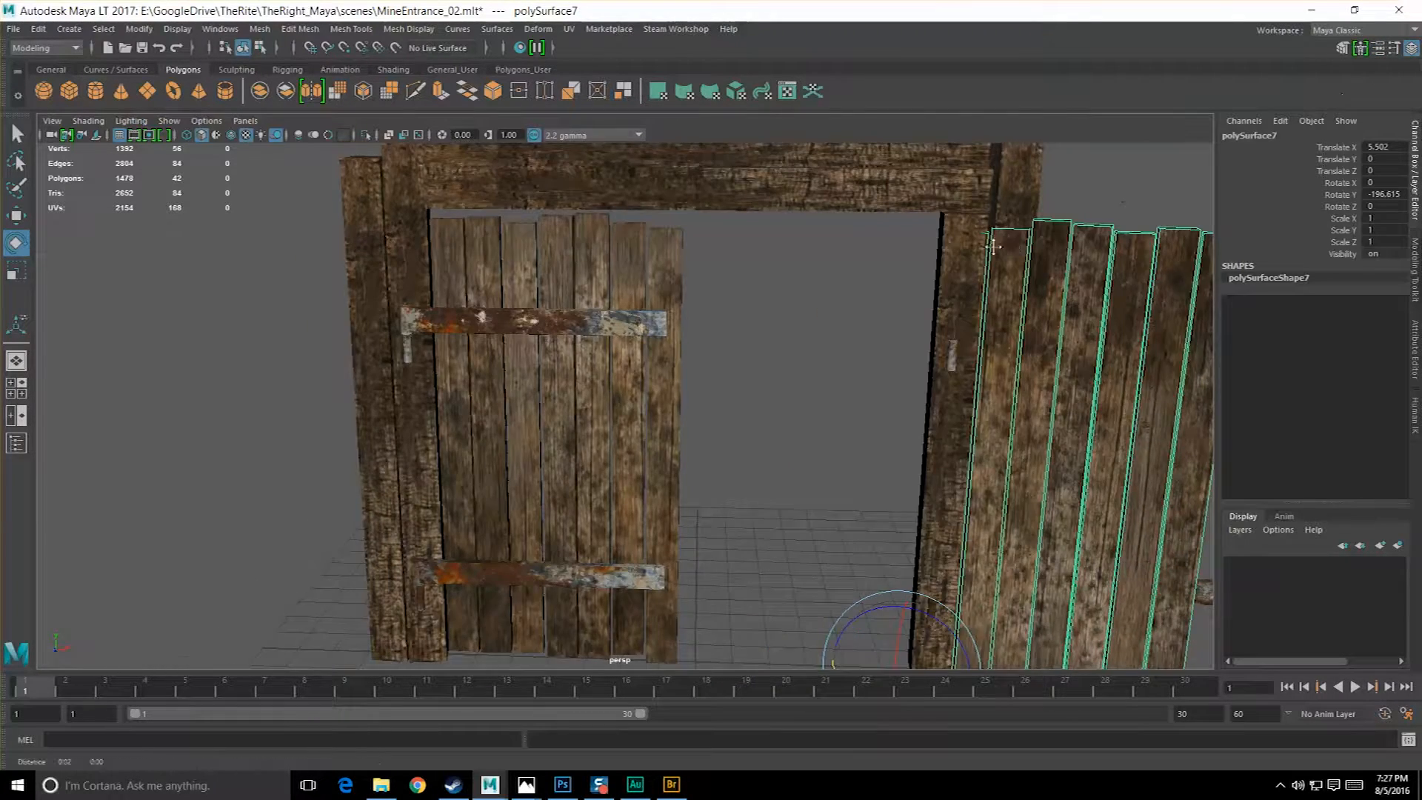
alt+middle_drag(993, 247, 933, 217)
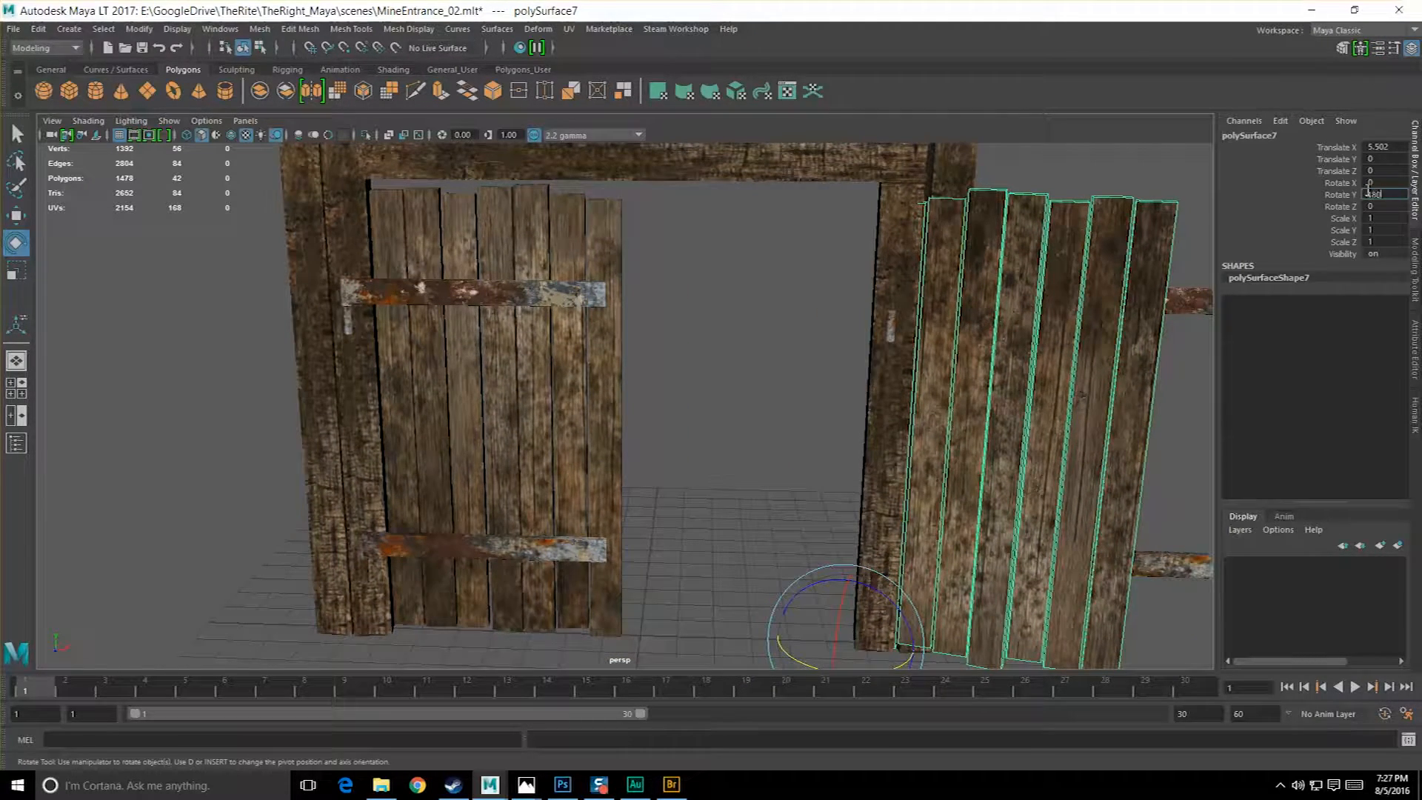
key(Return)
Move the rotated door copy left along X to about -1.04 so it fills the opening beside the left door.
alt+middle_drag(951, 430, 818, 424)
key(w)
drag(790, 639, 653, 590)
scroll(656, 590, down, 4)
scroll(653, 590, up, 5)
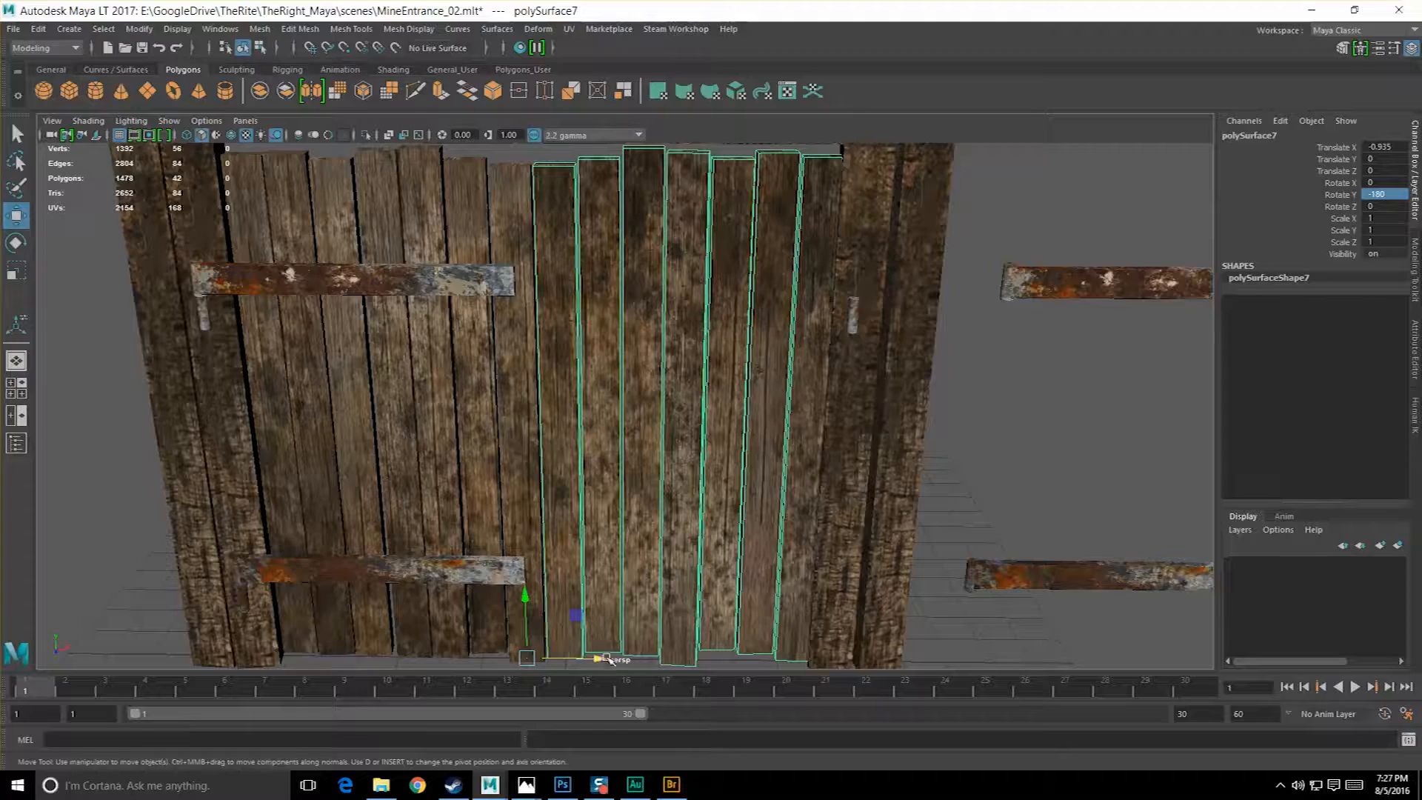
drag(609, 660, 600, 662)
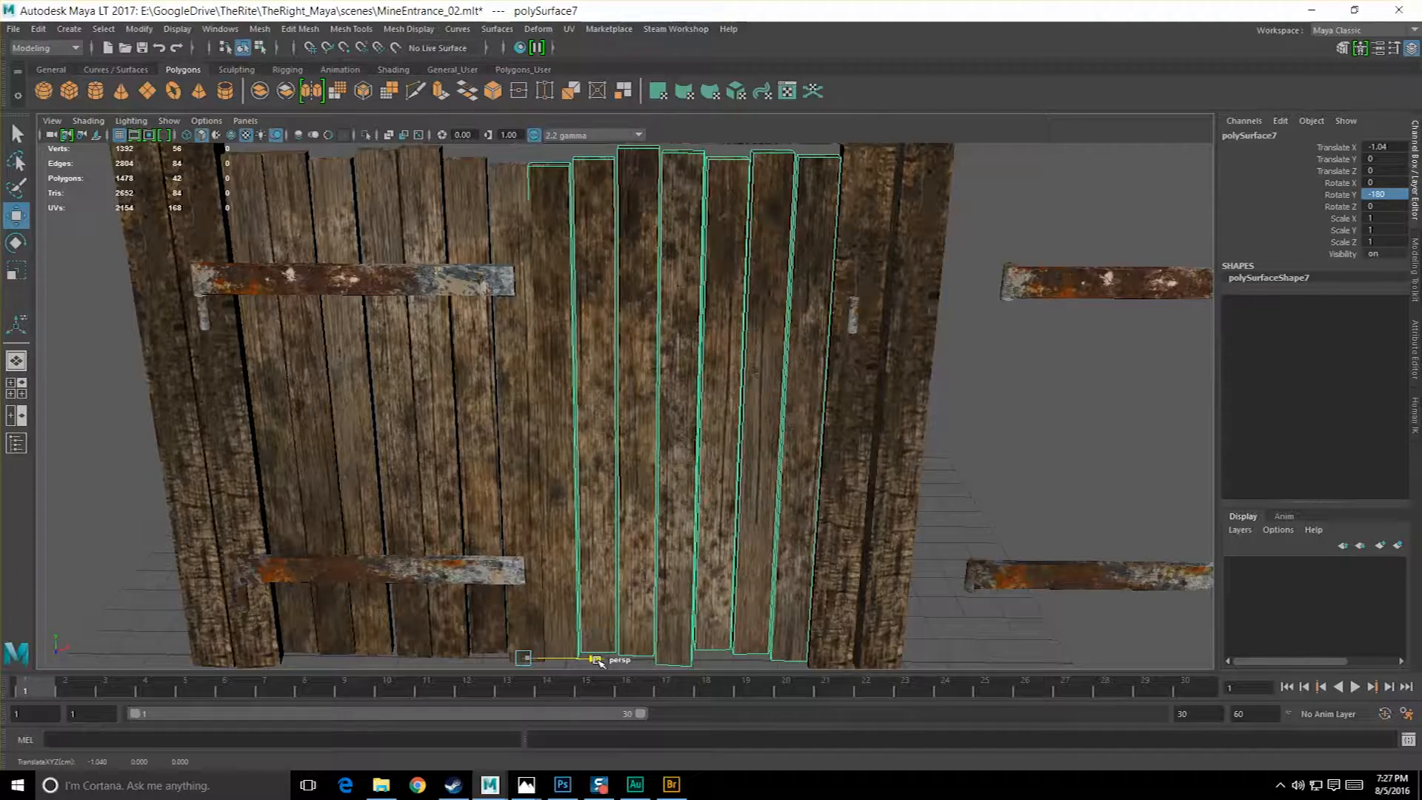
Pick a face on the copied door in face selection, nudge it slightly sideways, and return to object selection.
alt+middle_drag(578, 422, 692, 523)
scroll(692, 524, up, 2)
key(q)
scroll(686, 410, up, 3)
alt+middle_drag(686, 410, 621, 467)
alt+drag(621, 467, 663, 482)
right_drag(802, 348, 802, 383)
click(760, 390)
scroll(791, 542, down, 3)
alt+middle_drag(791, 541, 775, 407)
key(w)
alt+middle_drag(758, 498, 745, 441)
drag(746, 442, 754, 439)
alt+drag(829, 467, 863, 412)
scroll(801, 477, down, 3)
key(F8)
Select the copied right door and select all of its faces.
click(790, 362)
scroll(800, 425, up, 4)
alt+middle_drag(761, 272, 699, 319)
right_drag(699, 319, 702, 352)
scroll(701, 353, down, 5)
drag(564, 211, 876, 626)
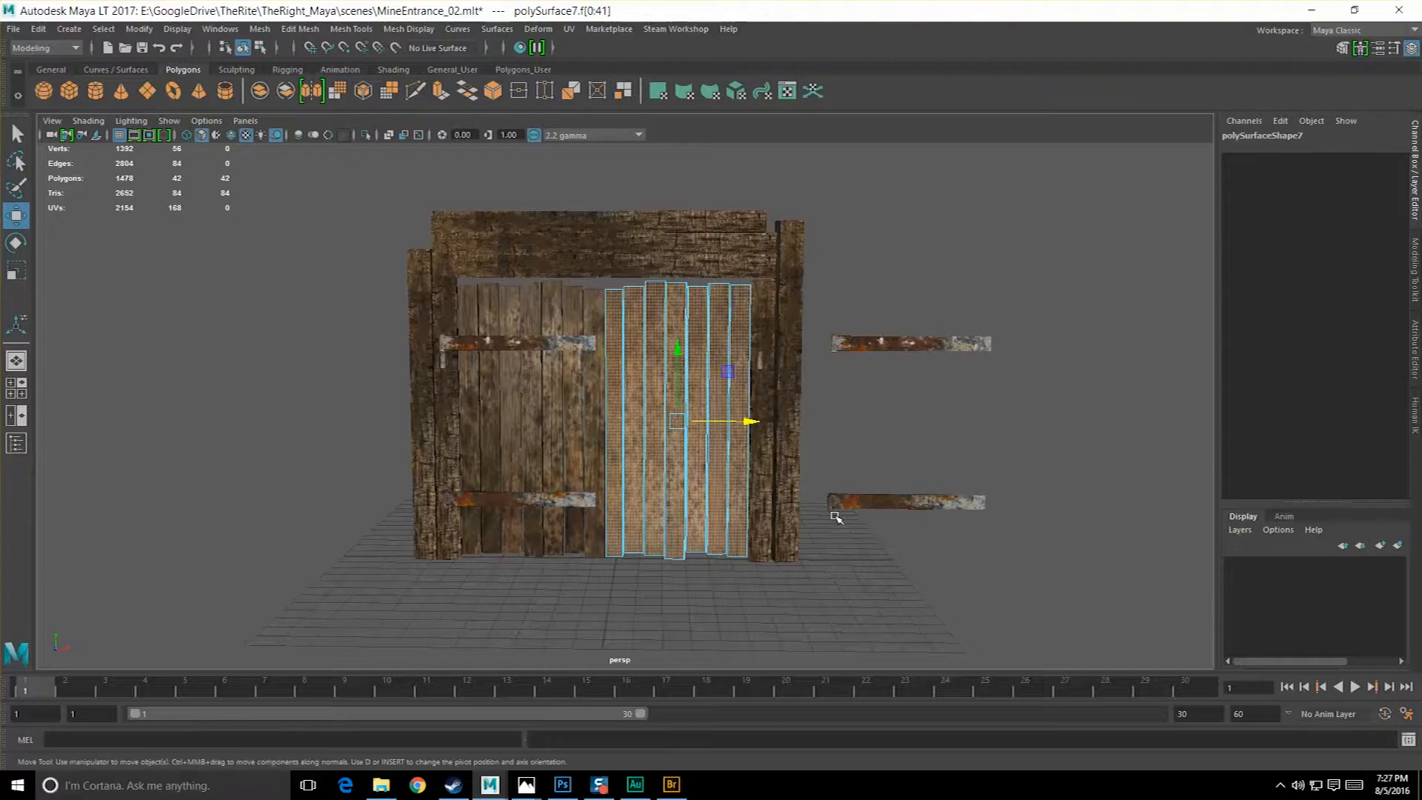
alt+drag(833, 513, 816, 547)
Switch to a side-by-side two-view layout and replace the front view with the UV Editor.
click(20, 416)
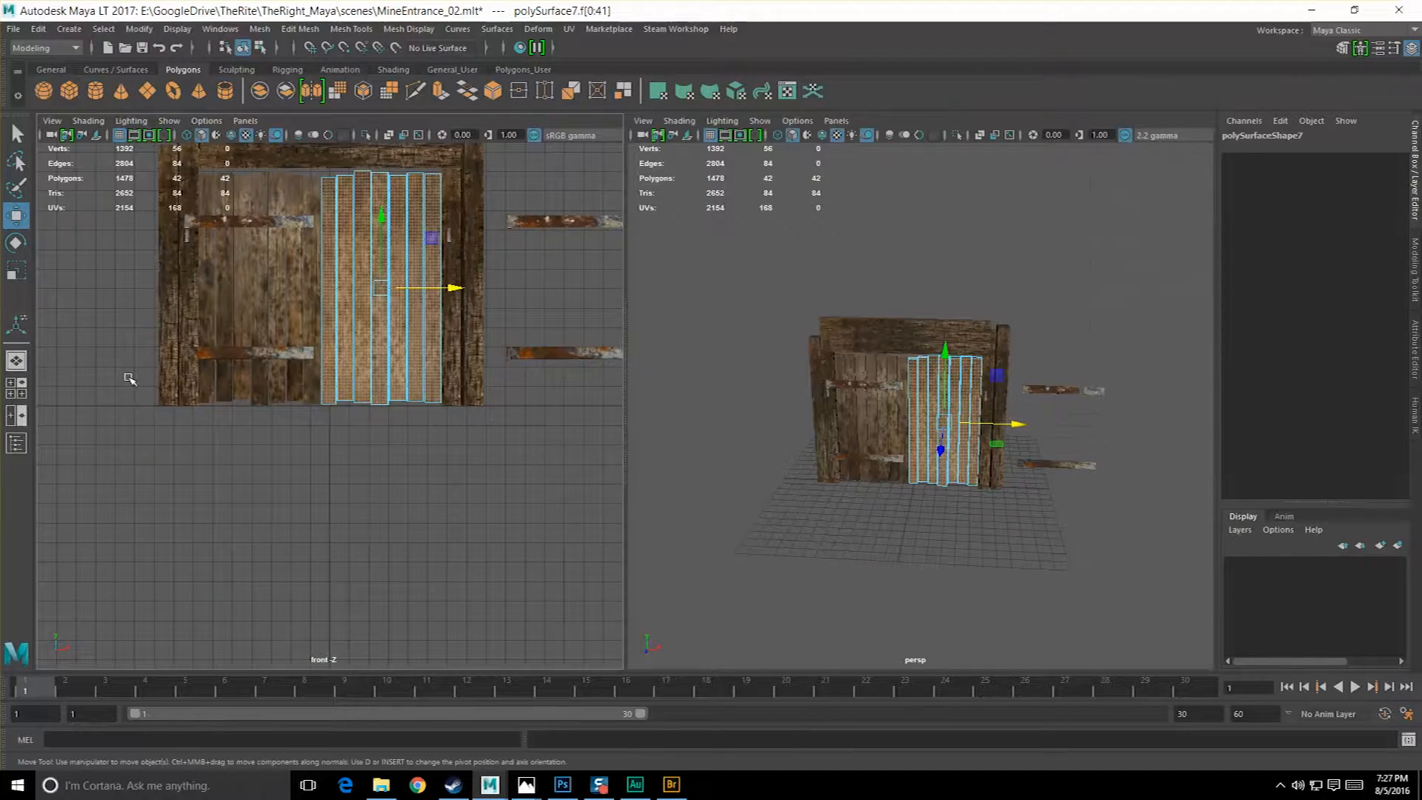
alt+middle_drag(344, 263, 337, 377)
scroll(298, 250, up, 2)
scroll(268, 277, up, 2)
alt+middle_drag(280, 289, 265, 360)
scroll(268, 363, down, 4)
scroll(269, 363, up, 2)
click(245, 121)
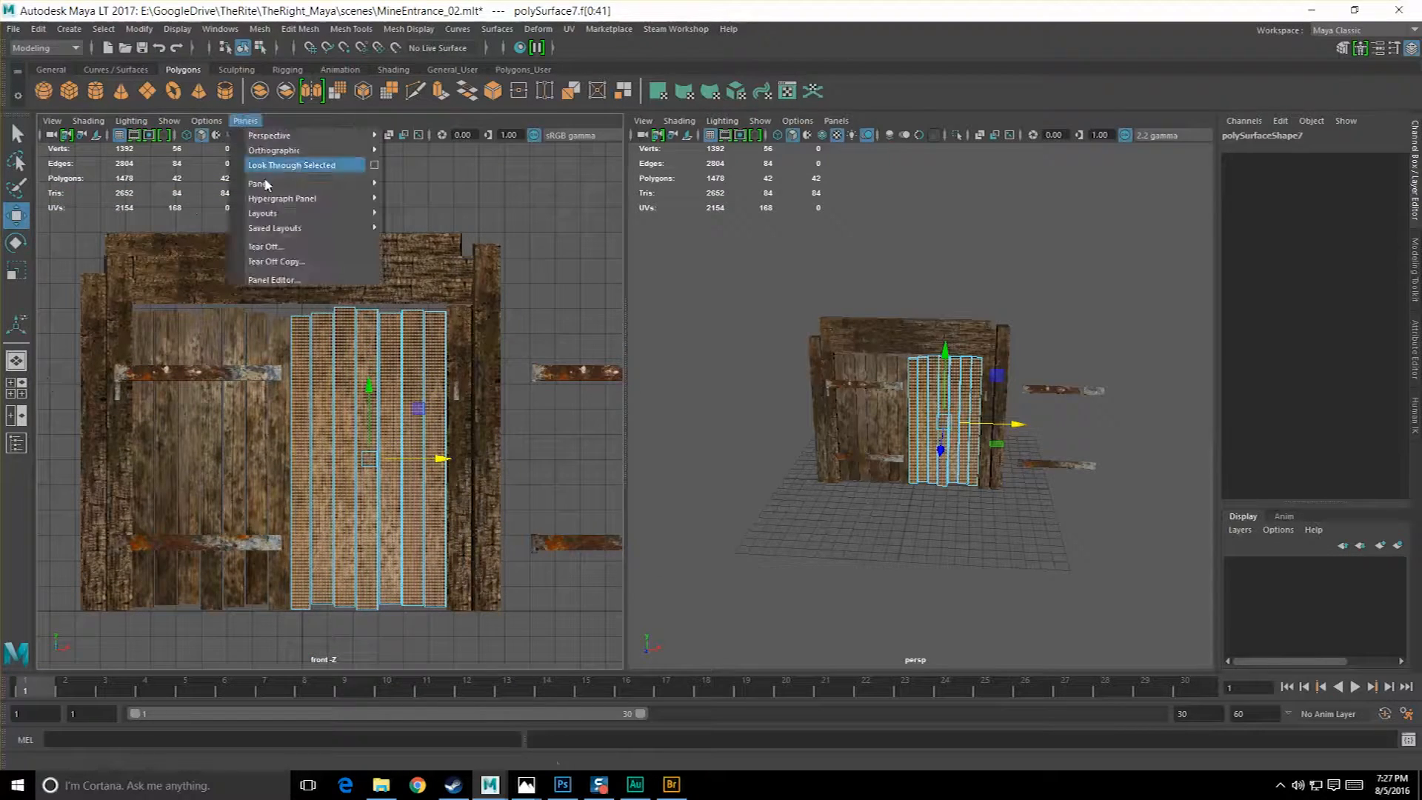
mouse_move(311, 183)
click(419, 376)
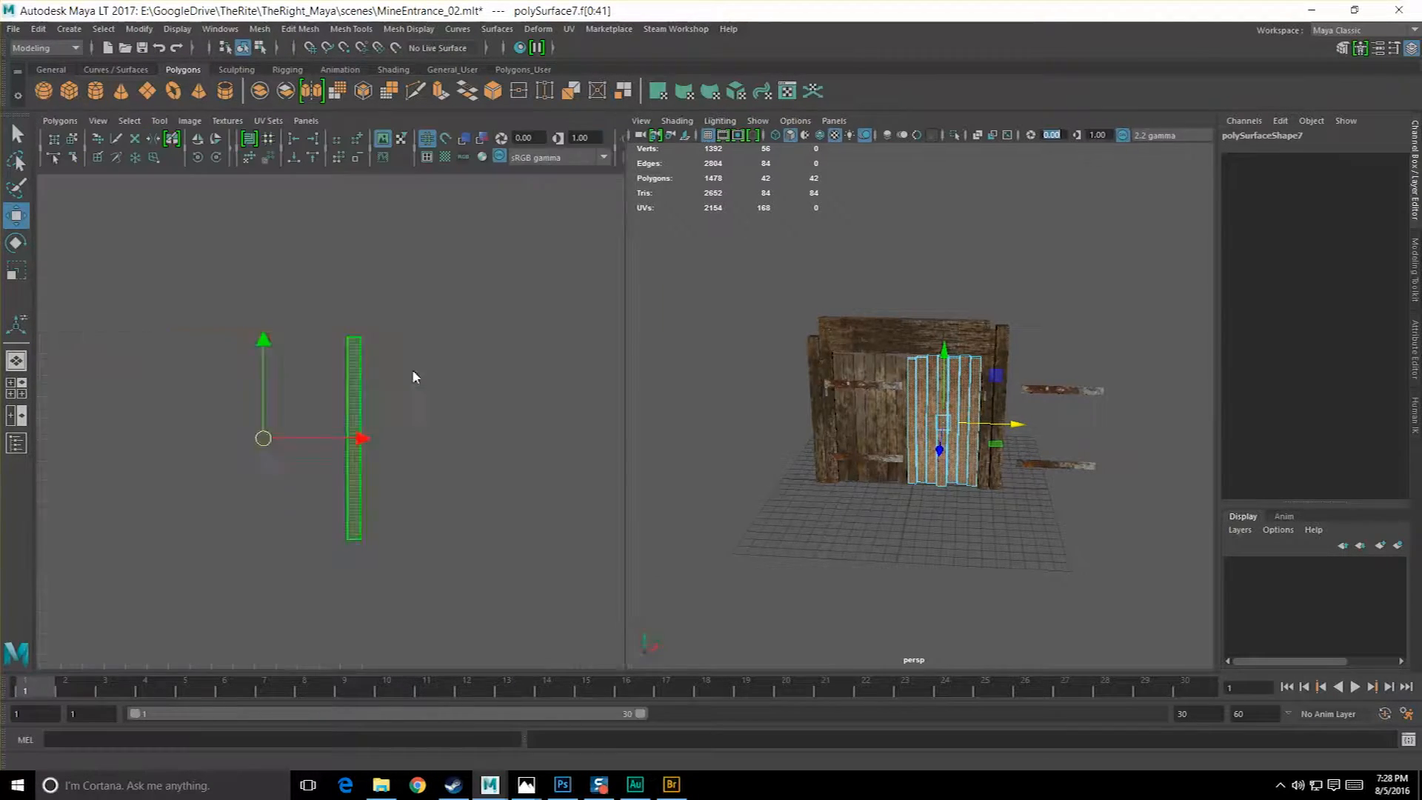
Flip the UVs of the selected right door faces and return to object selection.
click(216, 141)
alt+drag(860, 371, 829, 359)
scroll(830, 319, up, 3)
click(829, 273)
key(q)
alt+drag(819, 310, 889, 371)
scroll(900, 376, up, 2)
key(F8)
scroll(949, 545, down, 3)
scroll(953, 527, up, 5)
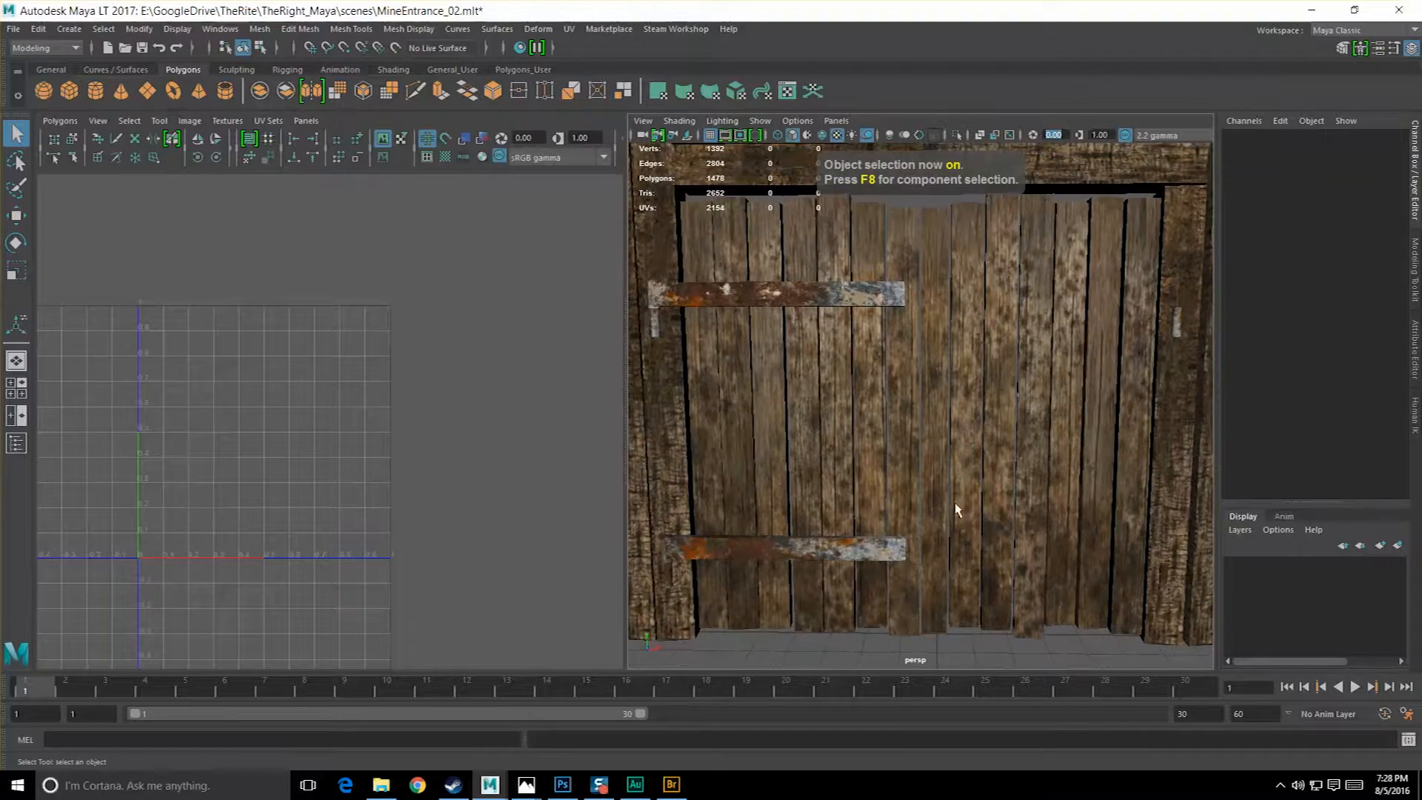
Examine the wood texture on both doors and how the right door sits in the frame.
alt+drag(797, 433, 985, 359)
click(994, 354)
click(863, 658)
alt+middle_drag(863, 658, 866, 503)
alt+drag(867, 504, 894, 526)
scroll(894, 526, down, 4)
key(w)
scroll(919, 506, up, 3)
scroll(933, 492, down, 3)
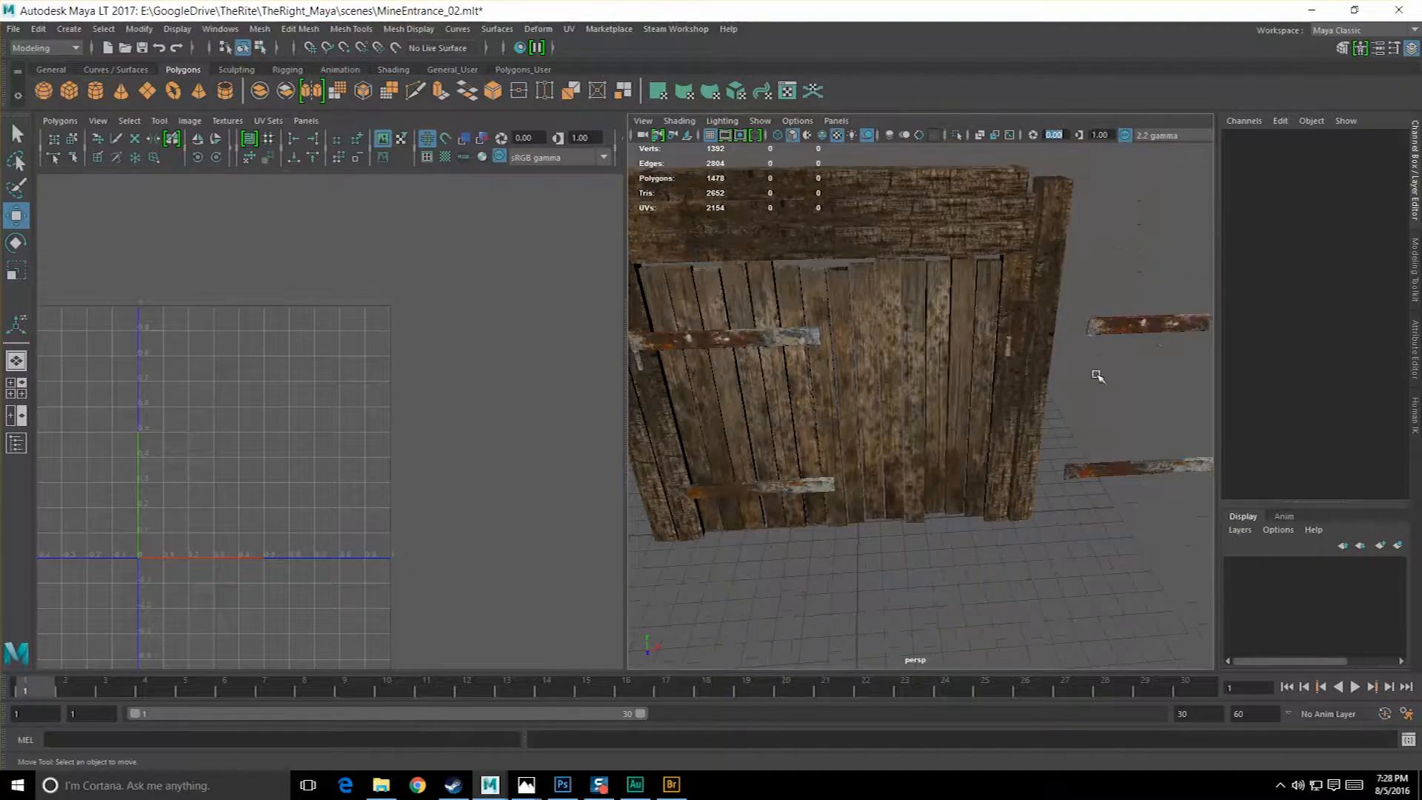
Select the spare hinge straps beside the frame and turn them around with Rotate Y set to 180.
click(1154, 325)
alt+drag(1154, 325, 985, 432)
alt+drag(892, 403, 919, 414)
key(e)
drag(1031, 454, 905, 463)
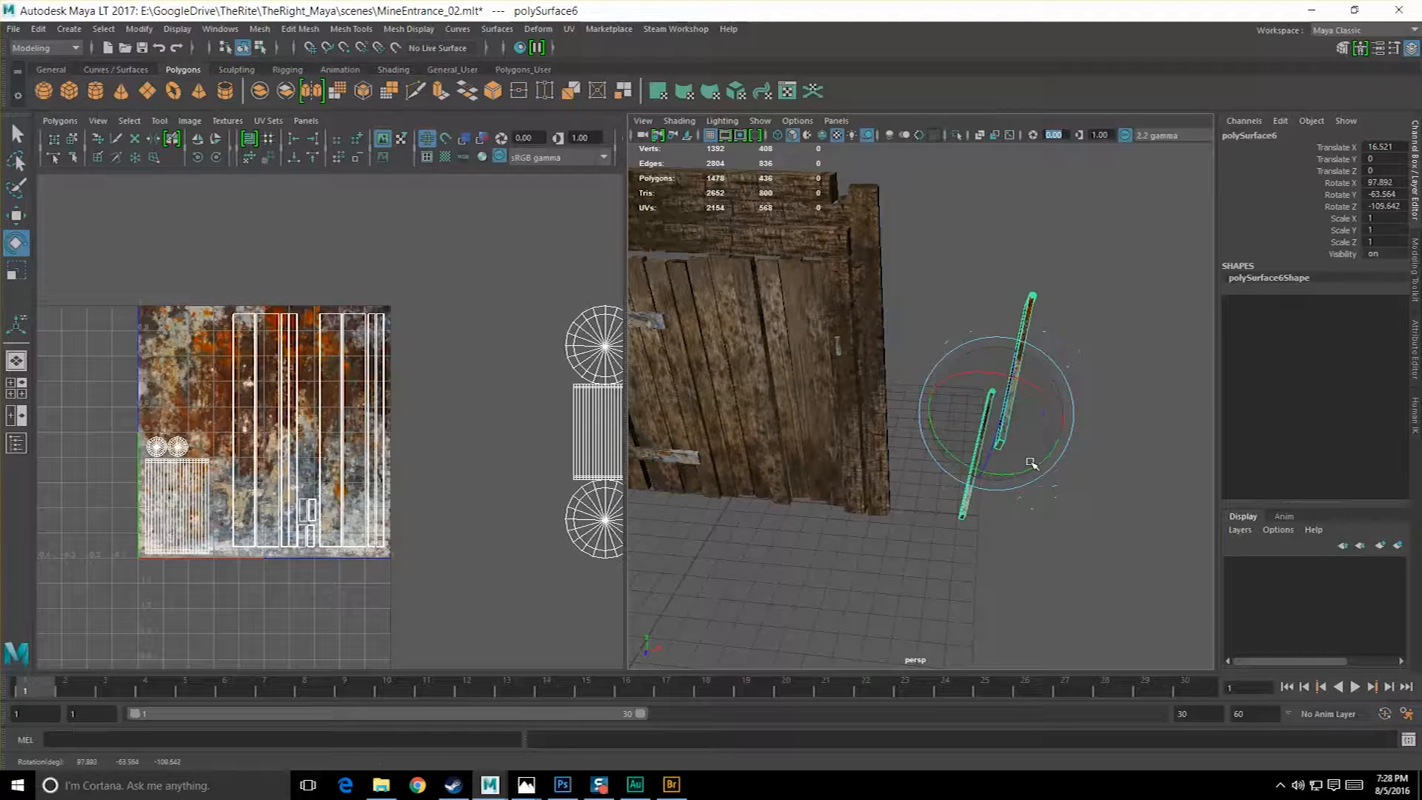
drag(1049, 460, 956, 451)
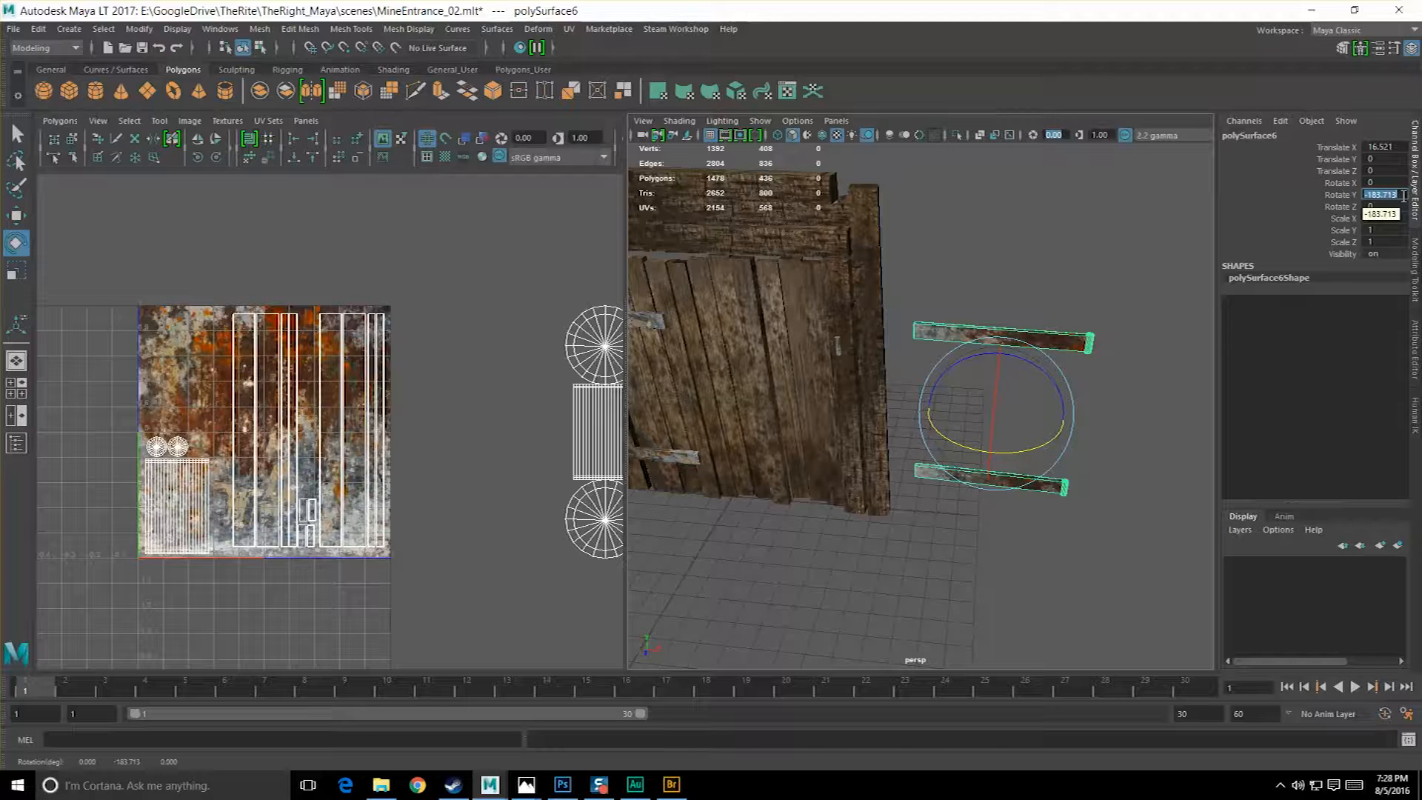
Move the rotated hinge straps along X onto the right door, to about 7.13.
alt+middle_drag(915, 422, 965, 408)
key(w)
alt+right_drag(965, 442, 1059, 437)
drag(1176, 410, 837, 414)
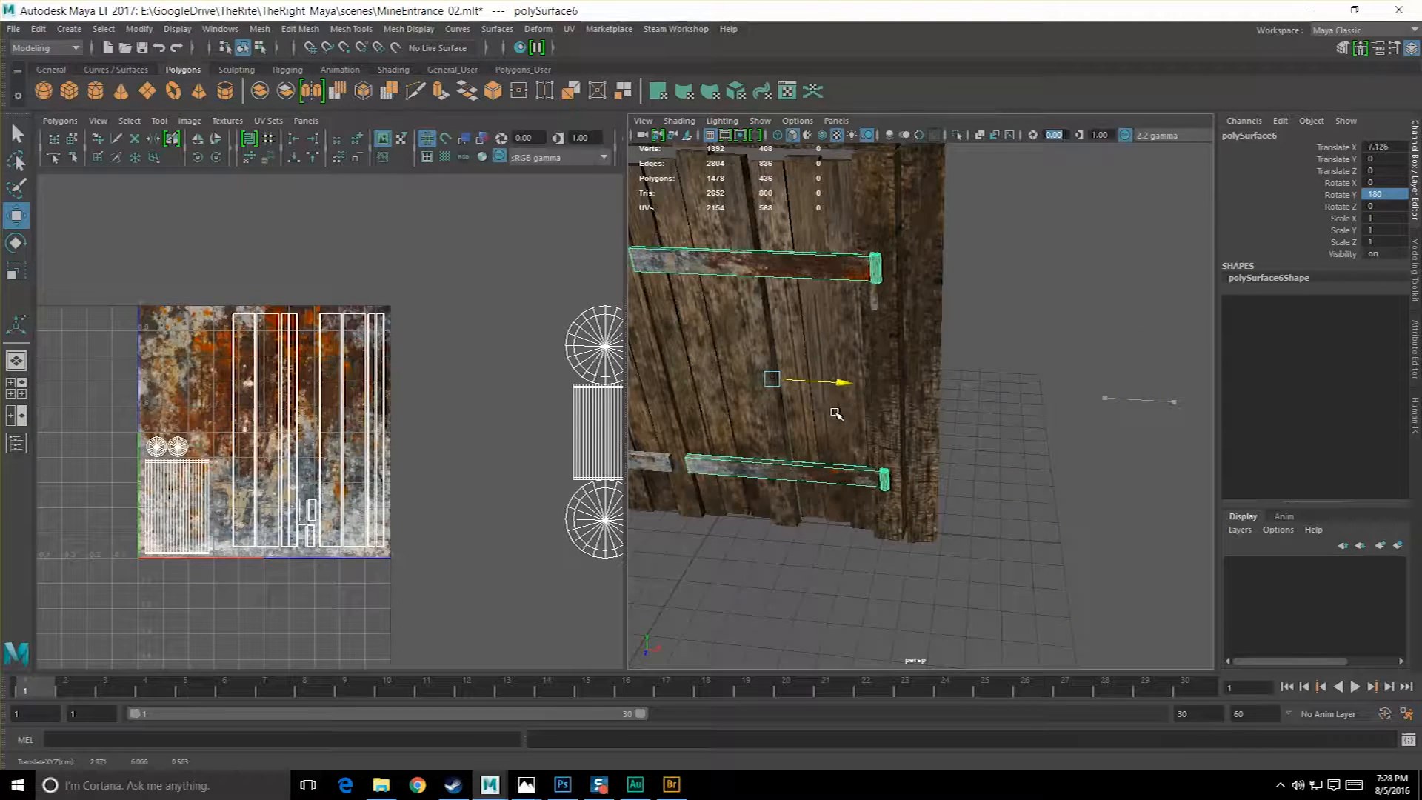
Maximize the perspective view and examine how the straps line up with the right door's frame post.
key(space)
scroll(855, 420, up, 5)
scroll(854, 419, down, 4)
alt+middle_drag(521, 352, 673, 425)
scroll(673, 425, up, 1)
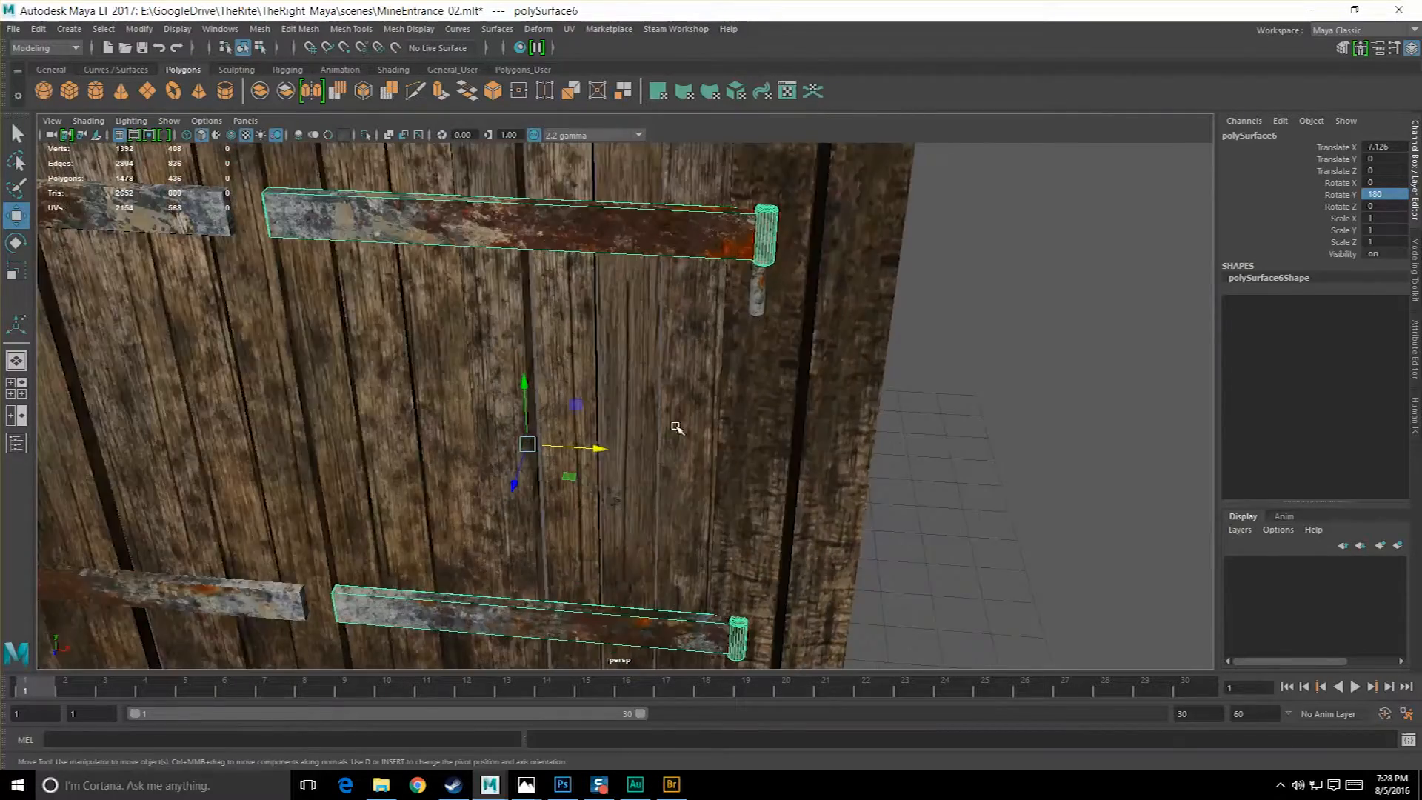
alt+middle_drag(693, 373, 649, 482)
scroll(649, 482, up, 2)
alt+drag(649, 483, 664, 481)
scroll(667, 485, up, 4)
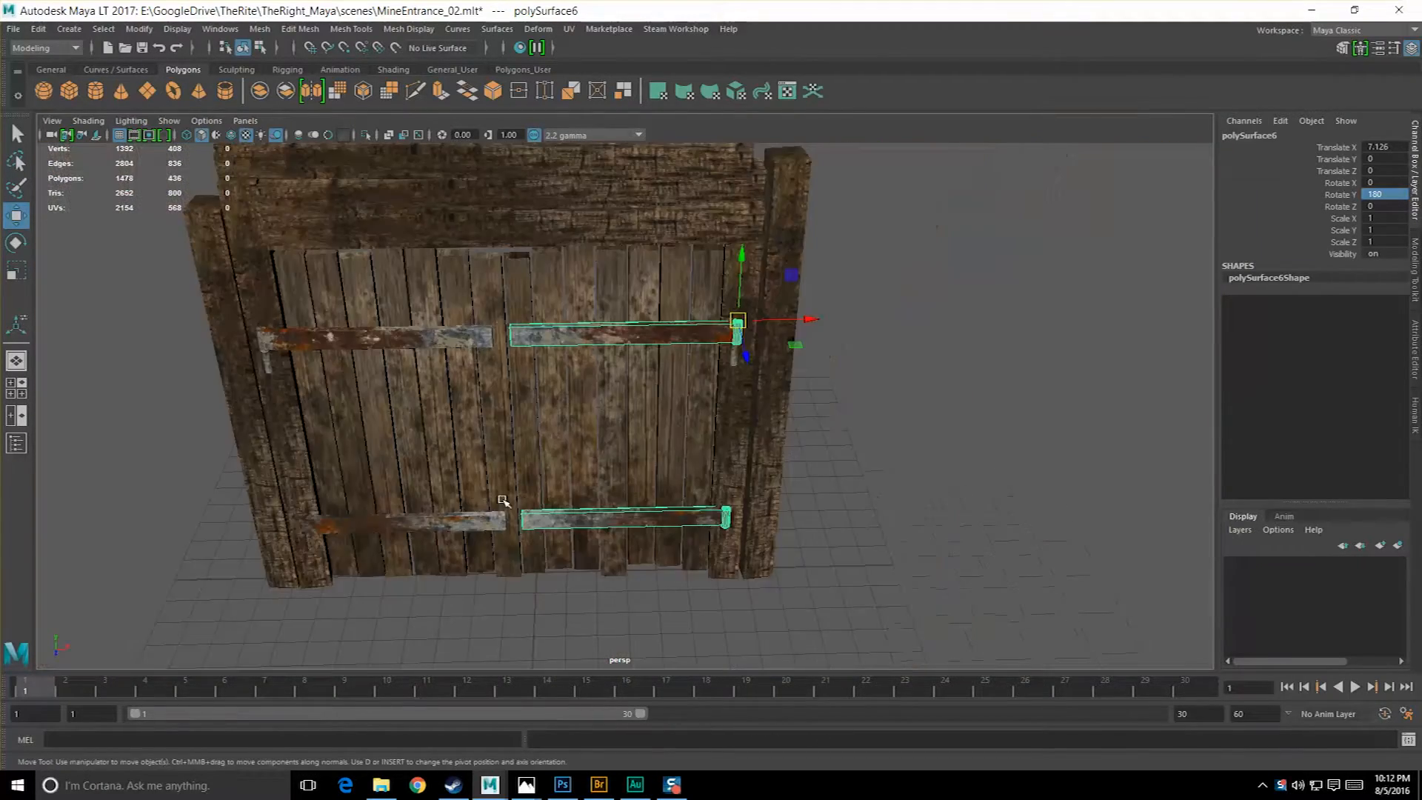
Select the right door and extend the selection to the parent group holding both doors and their straps.
alt+drag(503, 501, 603, 435)
key(q)
click(778, 314)
click(729, 291)
alt+drag(730, 291, 675, 350)
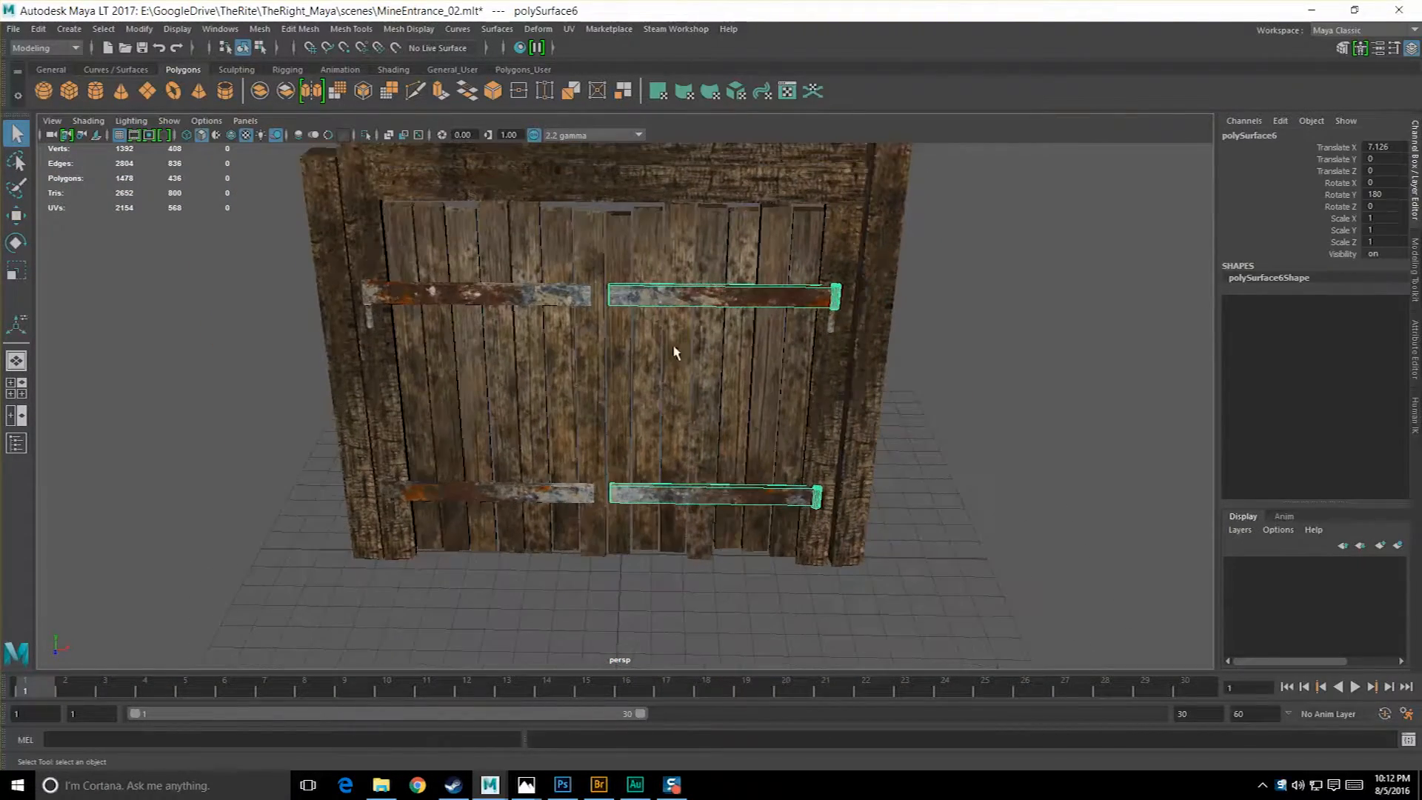
click(698, 370)
key(Up)
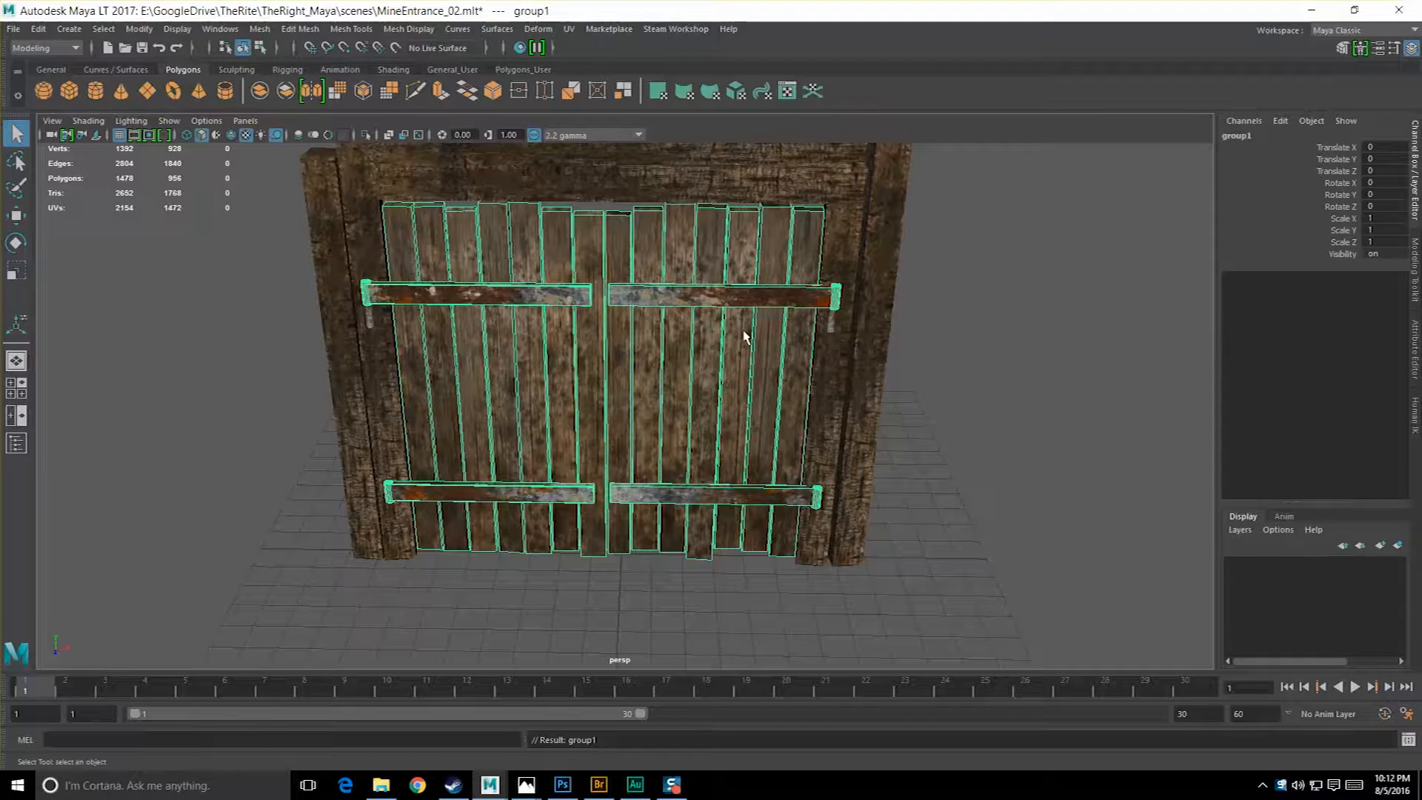
Open the Outliner, enlarge its window and locate group1 in the list.
scroll(743, 333, up, 3)
scroll(742, 338, down, 3)
alt+middle_drag(613, 348, 672, 344)
alt+drag(672, 344, 627, 358)
click(139, 30)
mouse_move(217, 28)
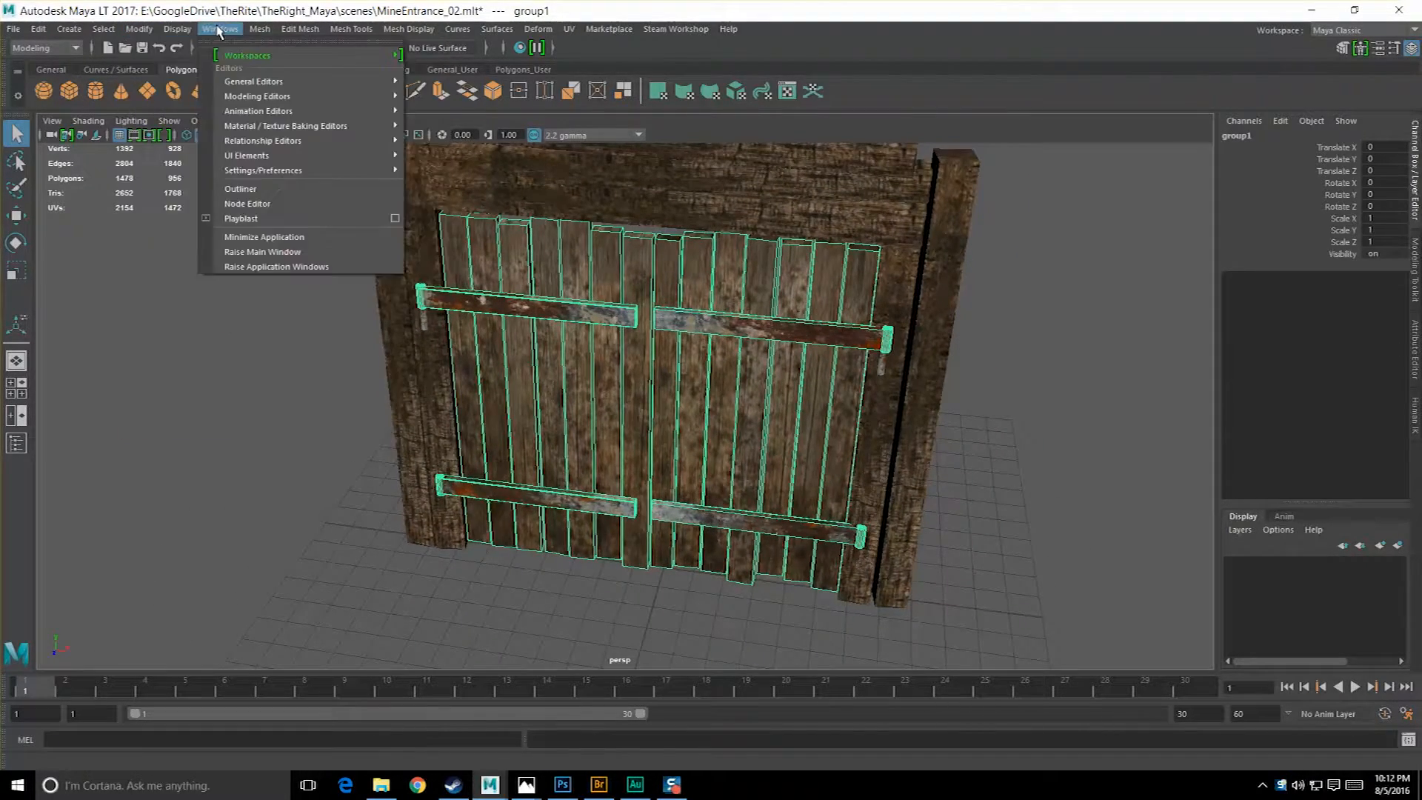
click(241, 189)
drag(309, 162, 227, 133)
scroll(230, 324, down, 8)
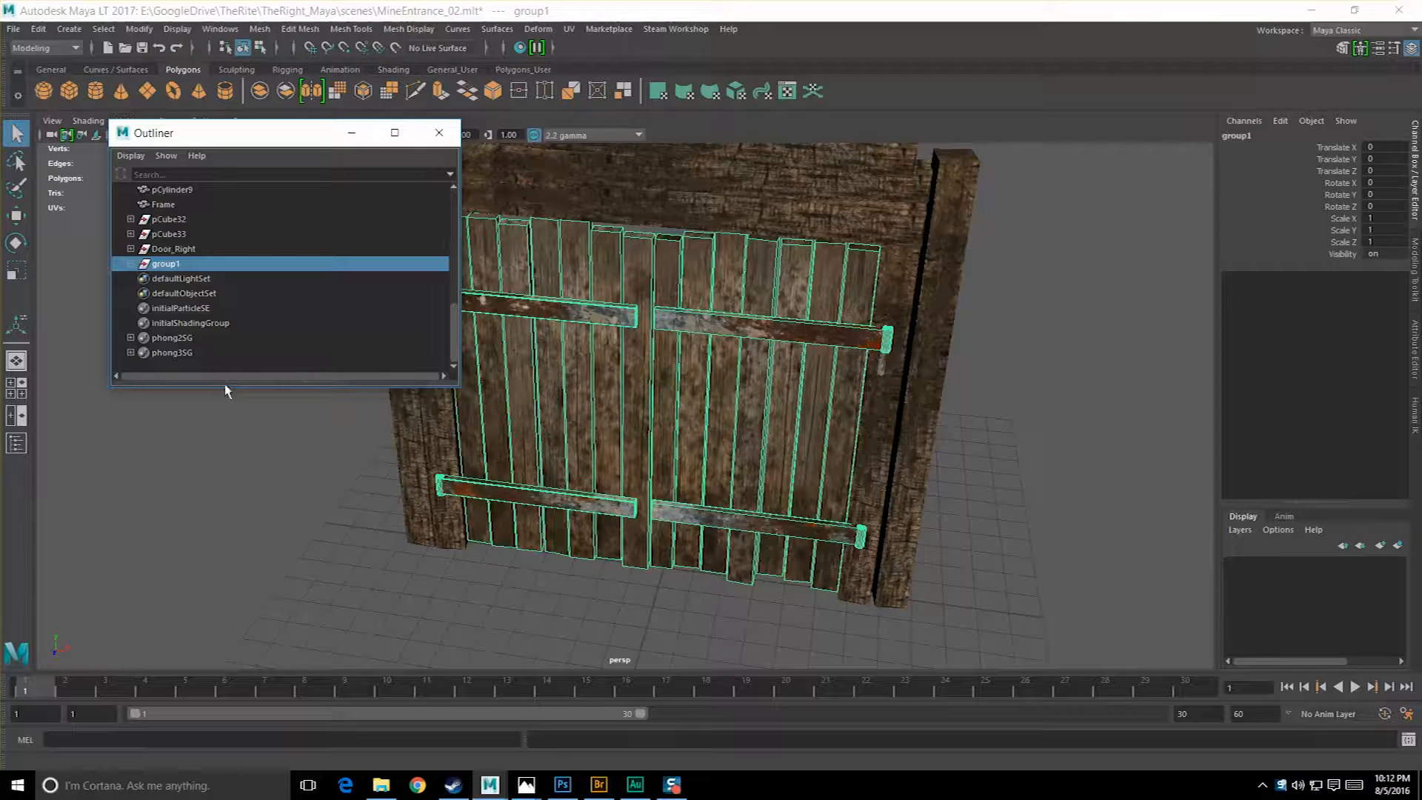
drag(226, 386, 228, 577)
scroll(268, 401, down, 1)
click(218, 435)
click(208, 449)
Expand group1 in the Outliner and identify which door pieces its objects represent.
alt+middle_drag(603, 376, 745, 366)
alt+drag(745, 367, 700, 344)
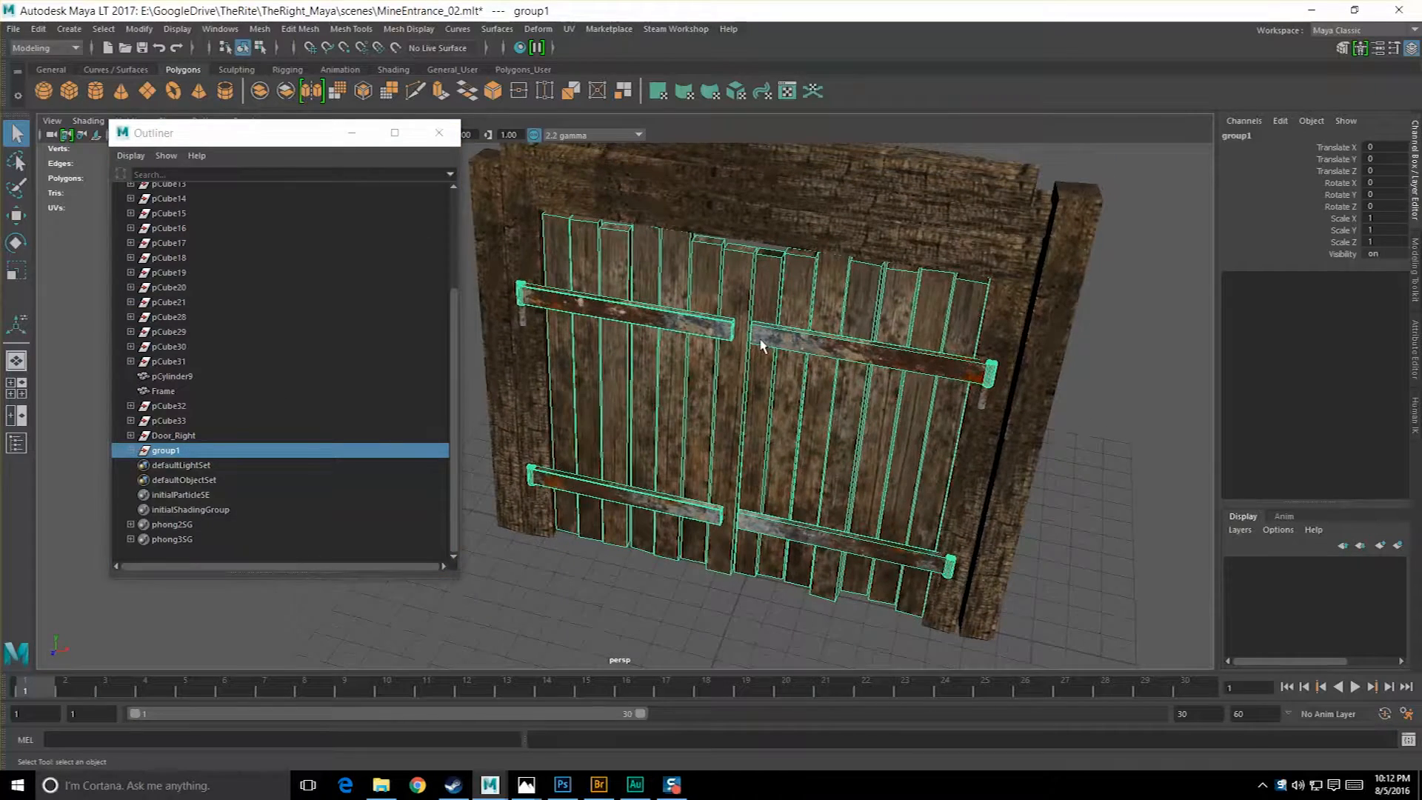
click(698, 340)
click(131, 451)
scroll(170, 448, down, 2)
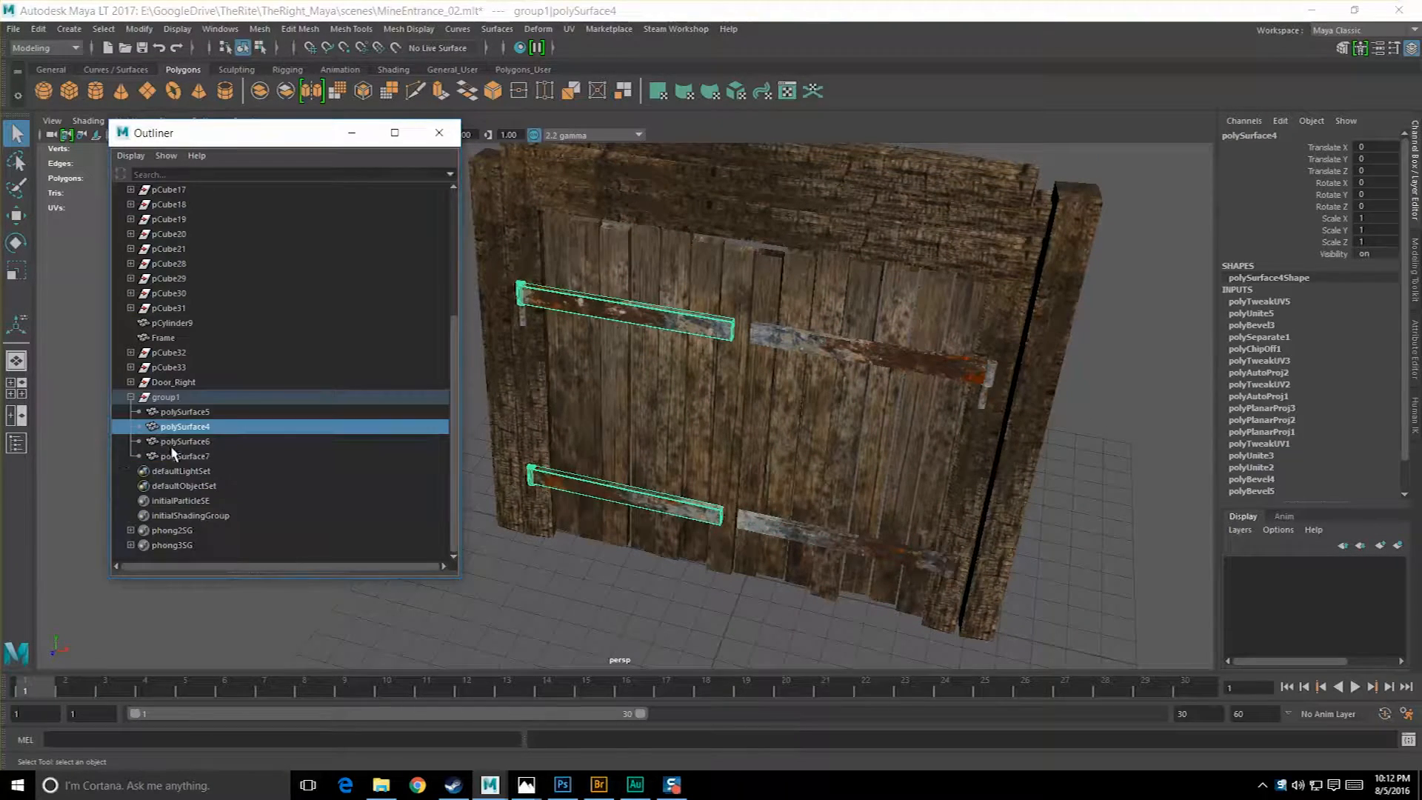
click(183, 414)
click(187, 427)
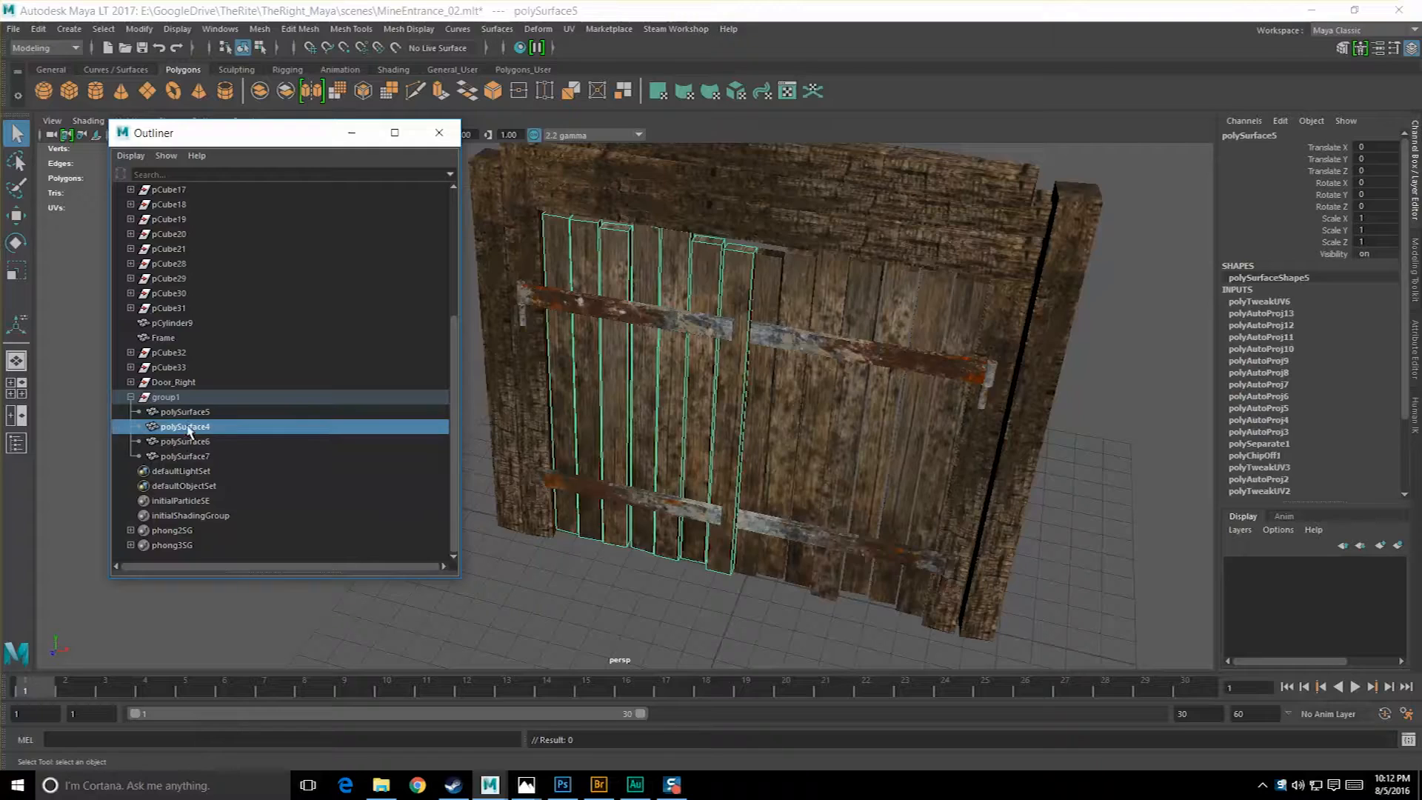
Group the right-hand door with its hinge straps and move the new group out of group1.
click(877, 353)
click(877, 353)
shift+click(857, 328)
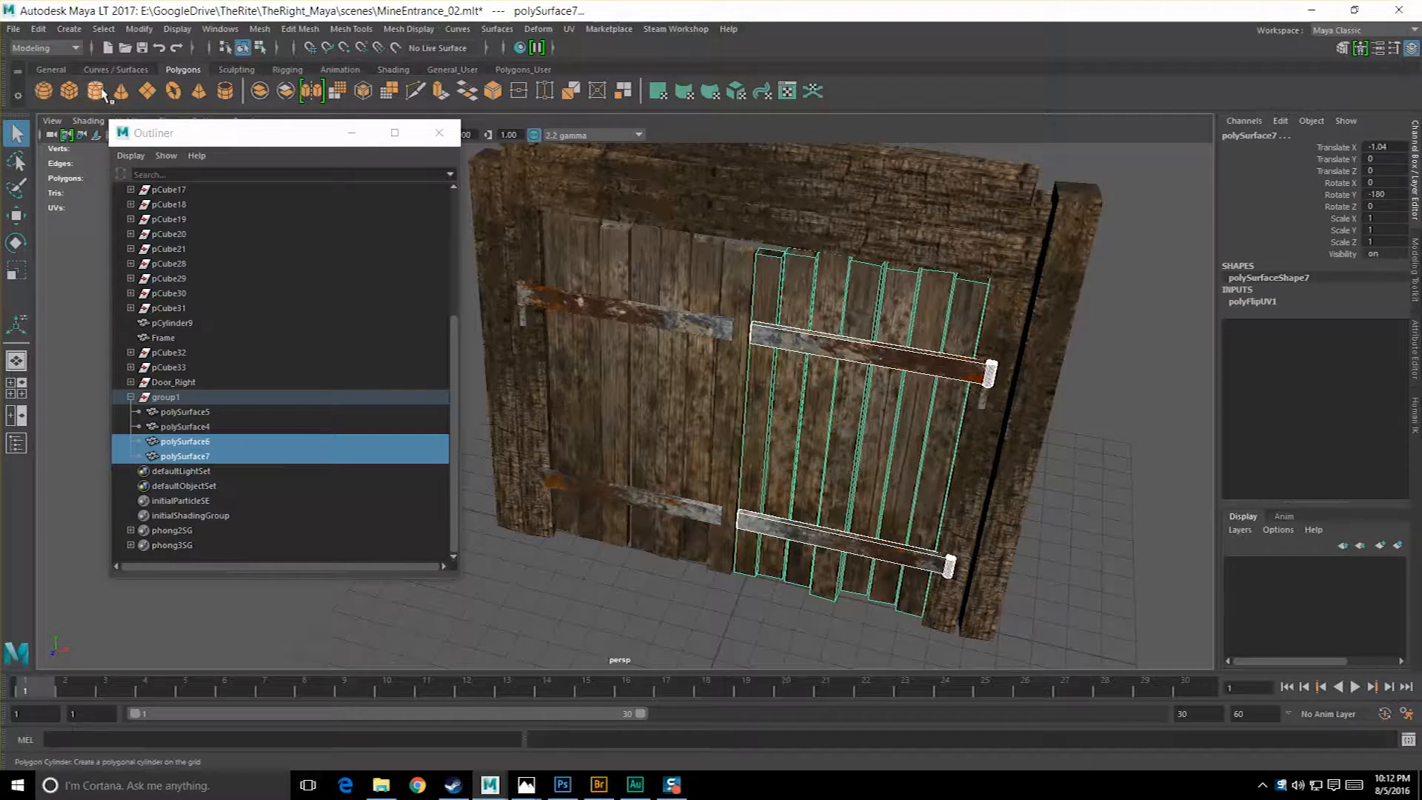
click(38, 30)
click(74, 300)
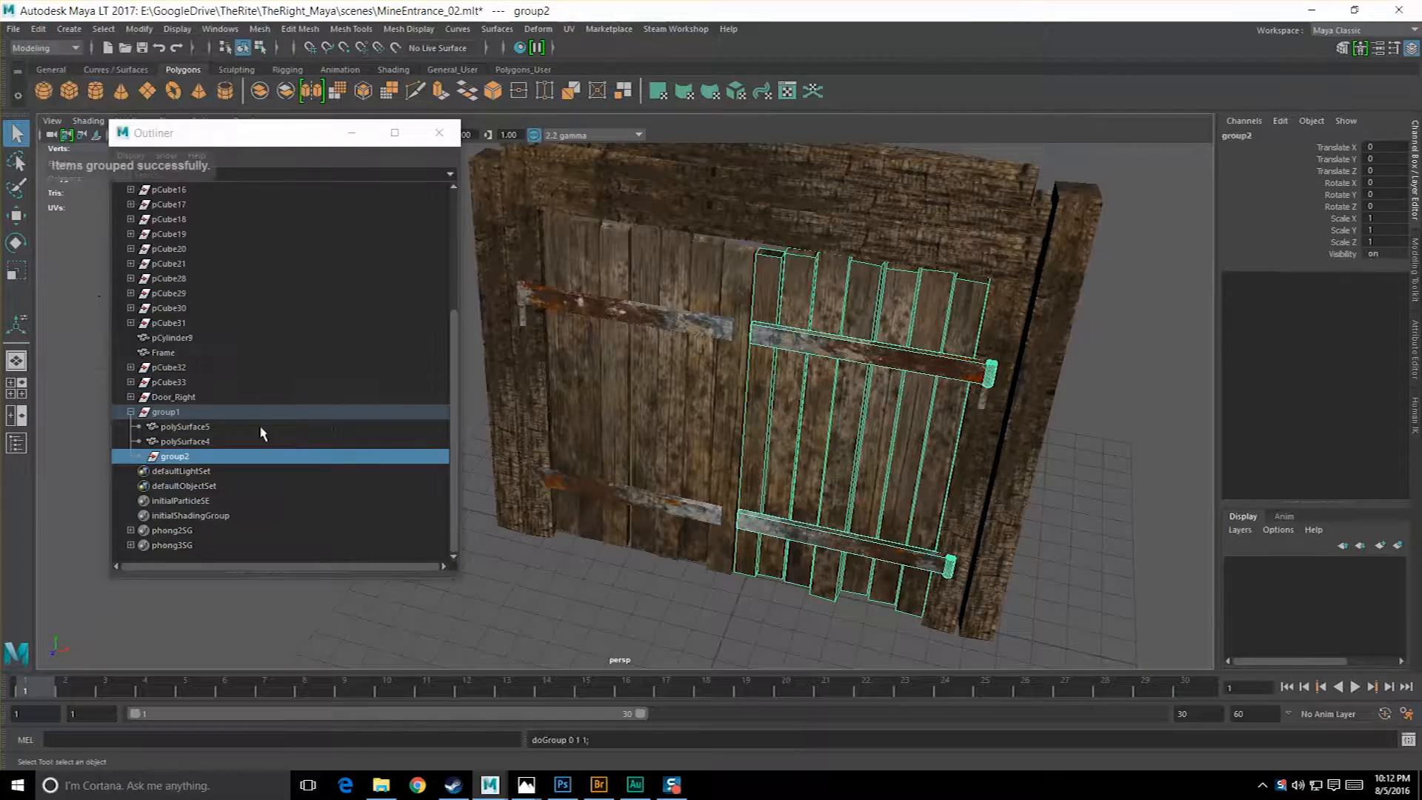
drag(166, 459, 178, 416)
Check the contents of both groups, then rename group2 as DoorLeft and group1 as DoorRight.
click(130, 398)
click(173, 384)
click(174, 399)
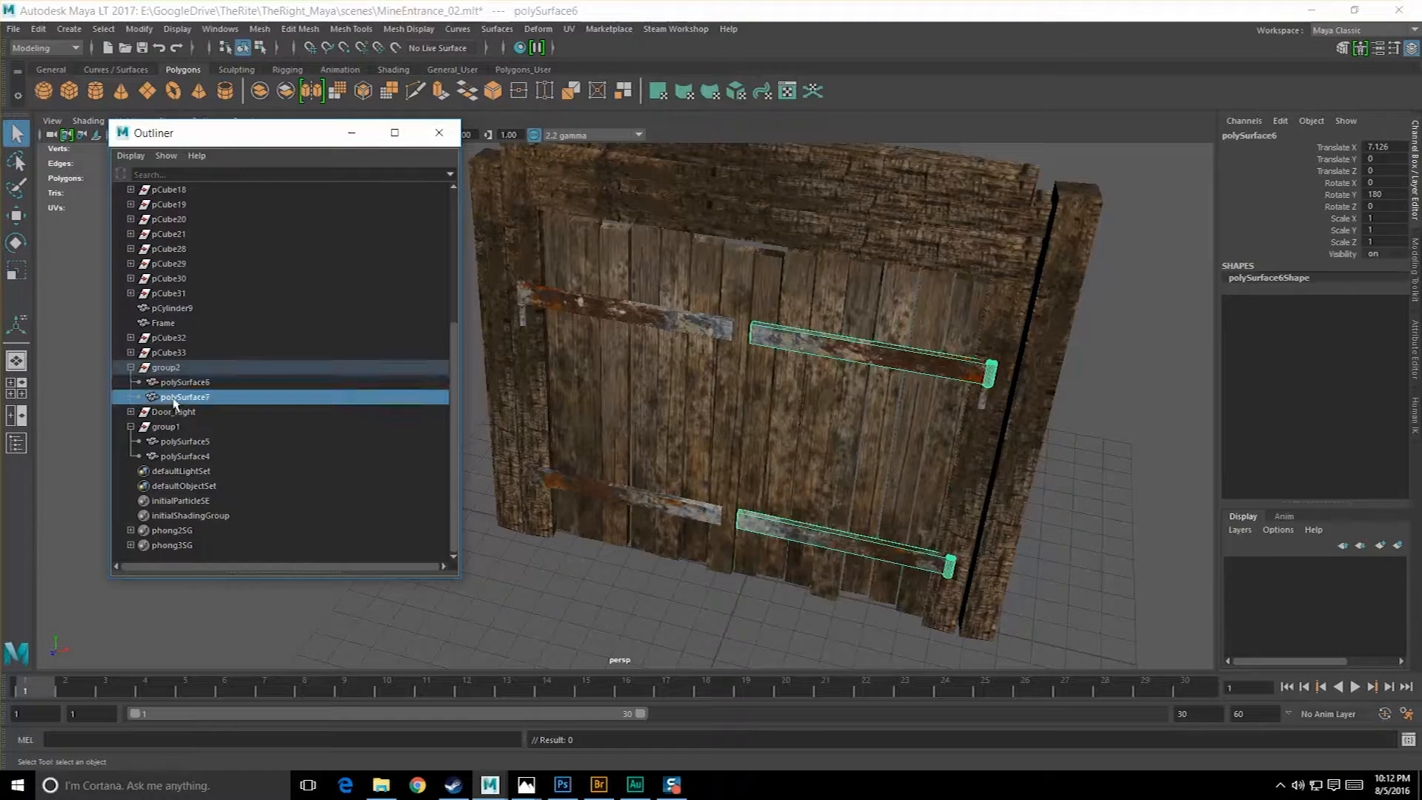
click(173, 385)
click(171, 371)
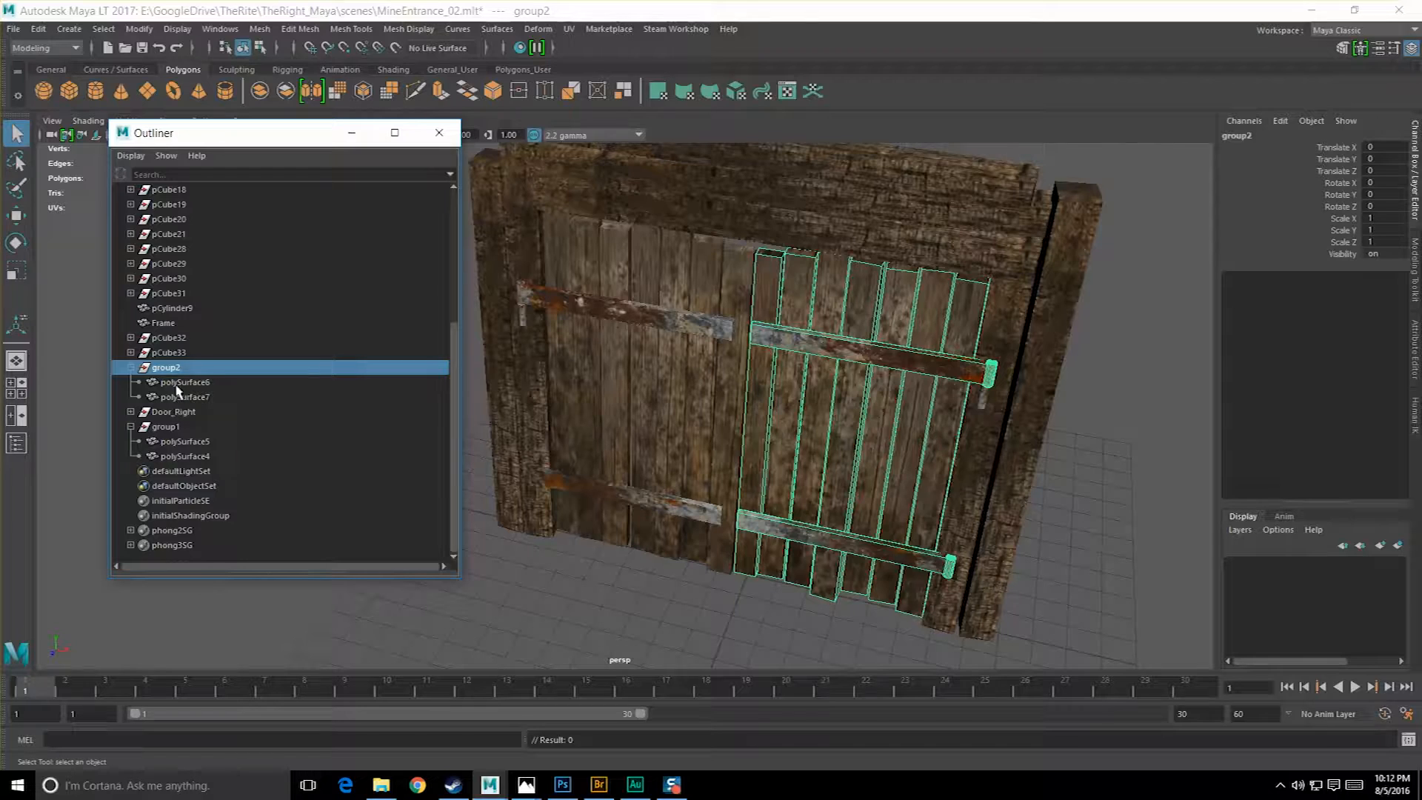
click(169, 430)
alt+drag(616, 386, 749, 370)
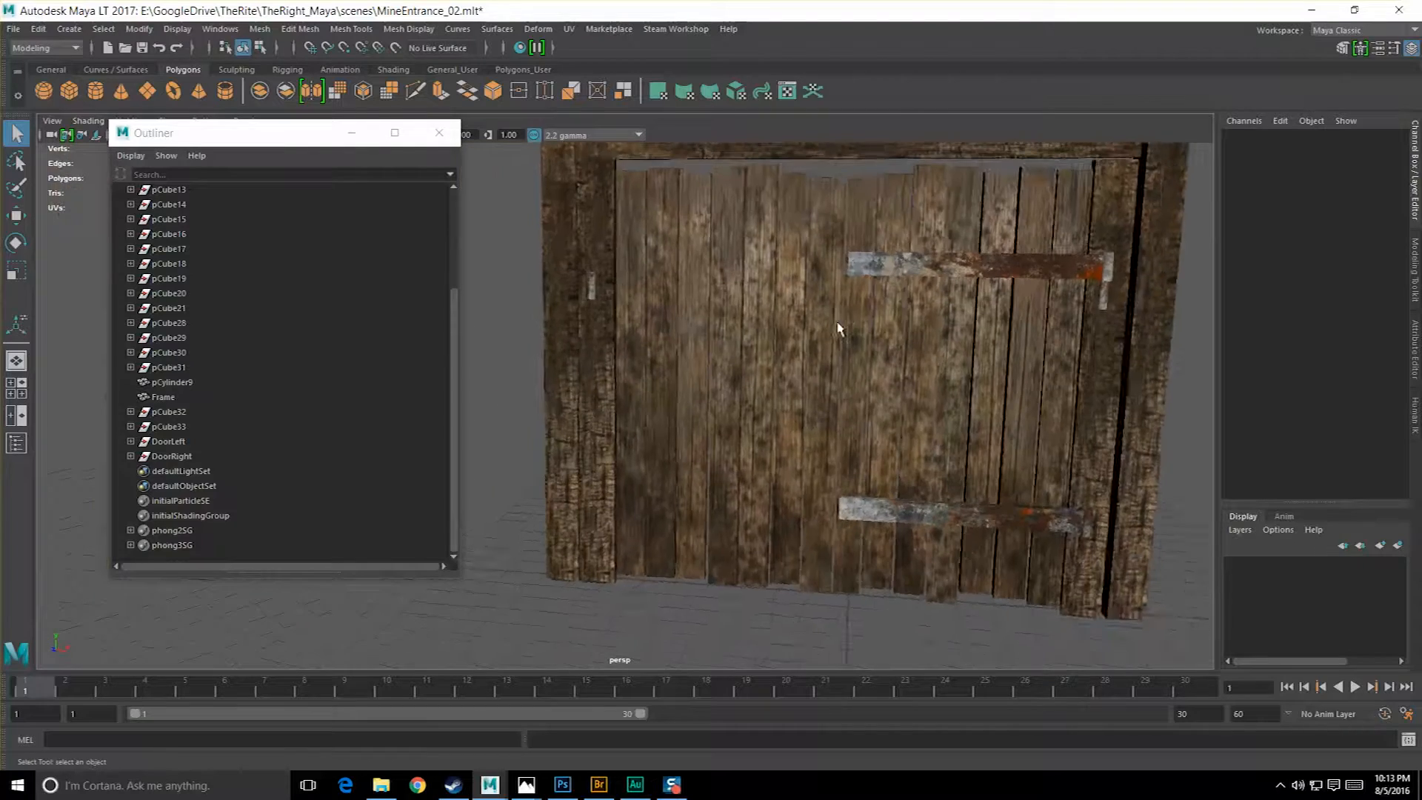
Expand DoorLeft and DoorRight and examine which door or strap each child object represents.
scroll(838, 328, down, 2)
mouse_move(837, 328)
alt+mouse_down()
mouse_move(790, 331)
mouse_move(832, 343)
alt+mouse_up()
click(832, 343)
mouse_move(685, 351)
alt+mouse_down()
mouse_move(792, 360)
mouse_move(707, 367)
alt+mouse_up()
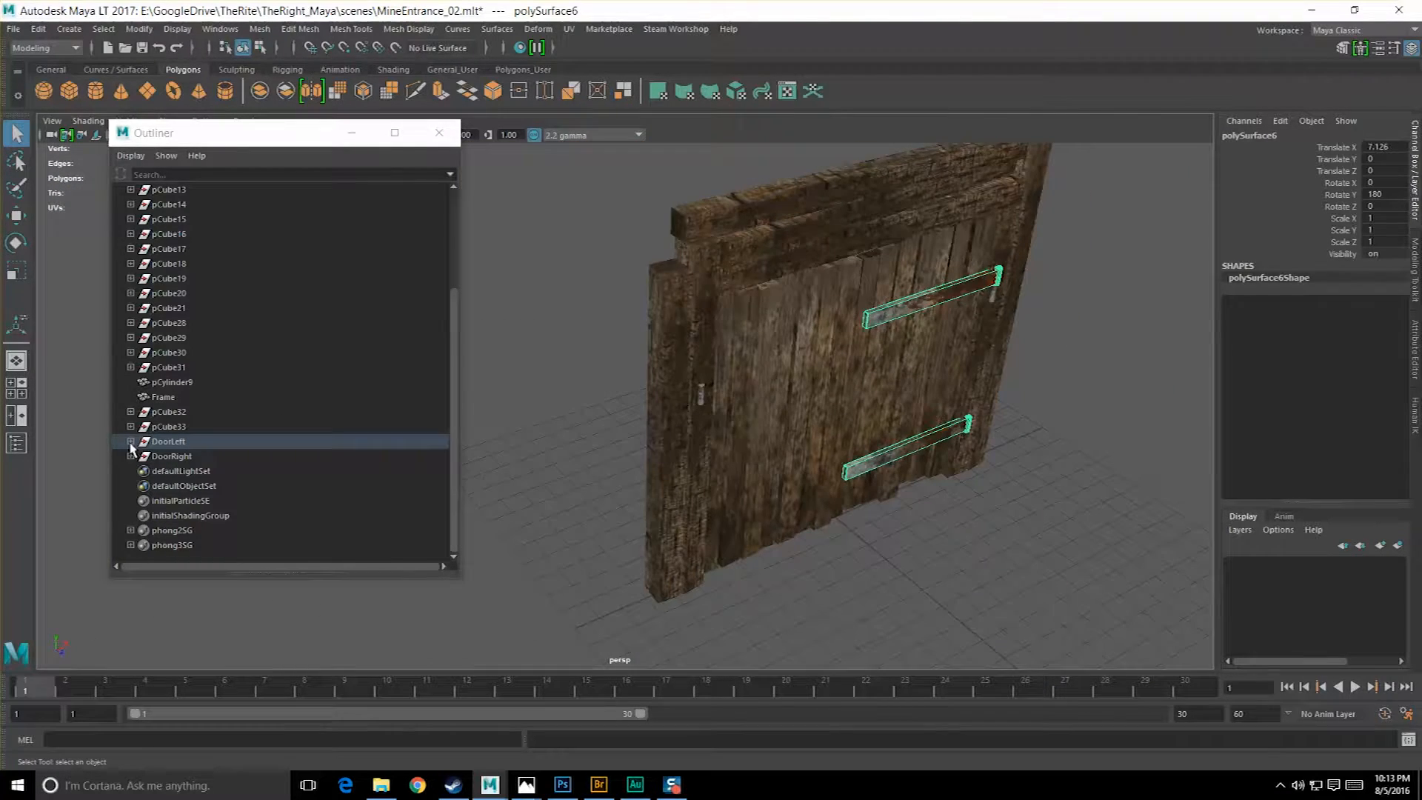
click(160, 458)
click(131, 441)
click(131, 486)
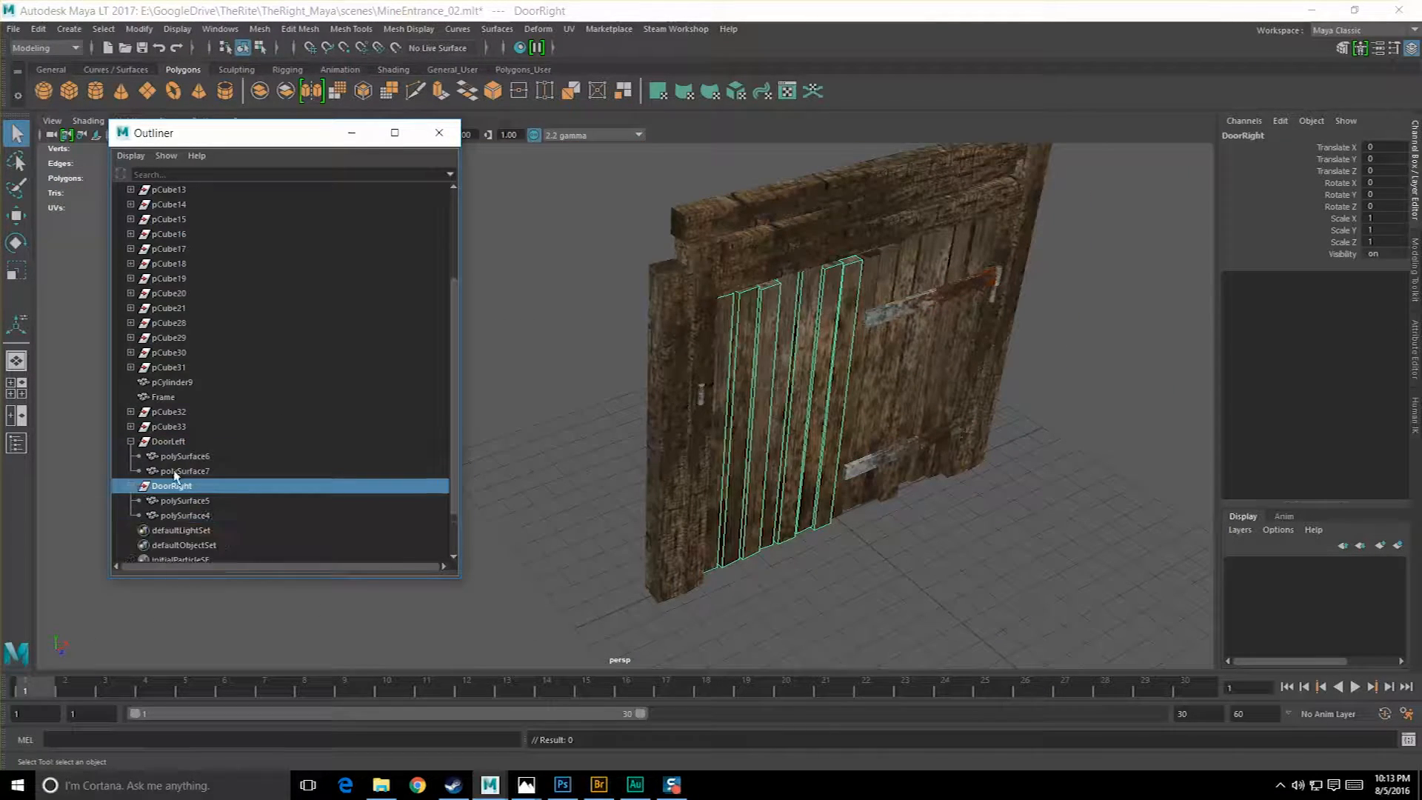
scroll(180, 470, down, 2)
click(185, 399)
click(187, 411)
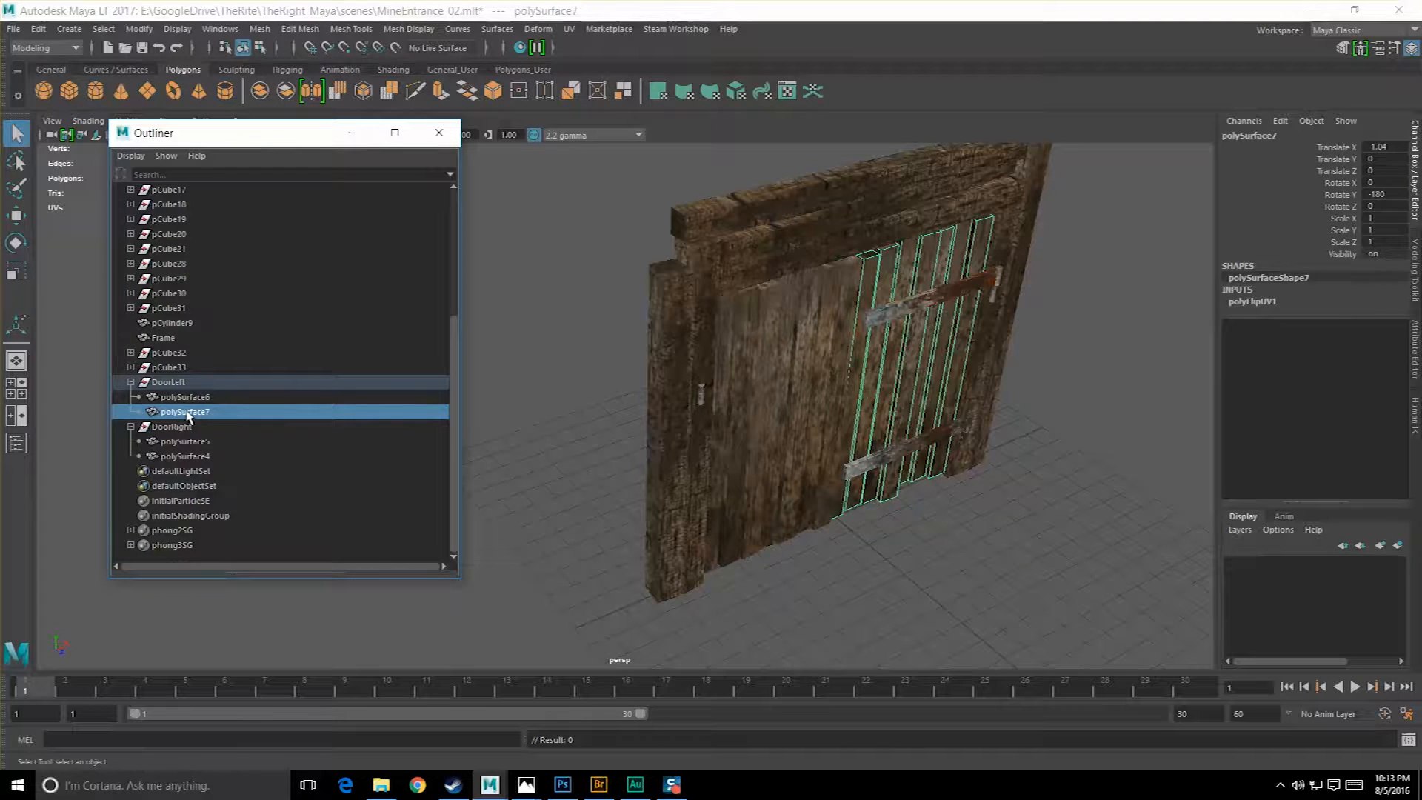
click(186, 442)
click(187, 457)
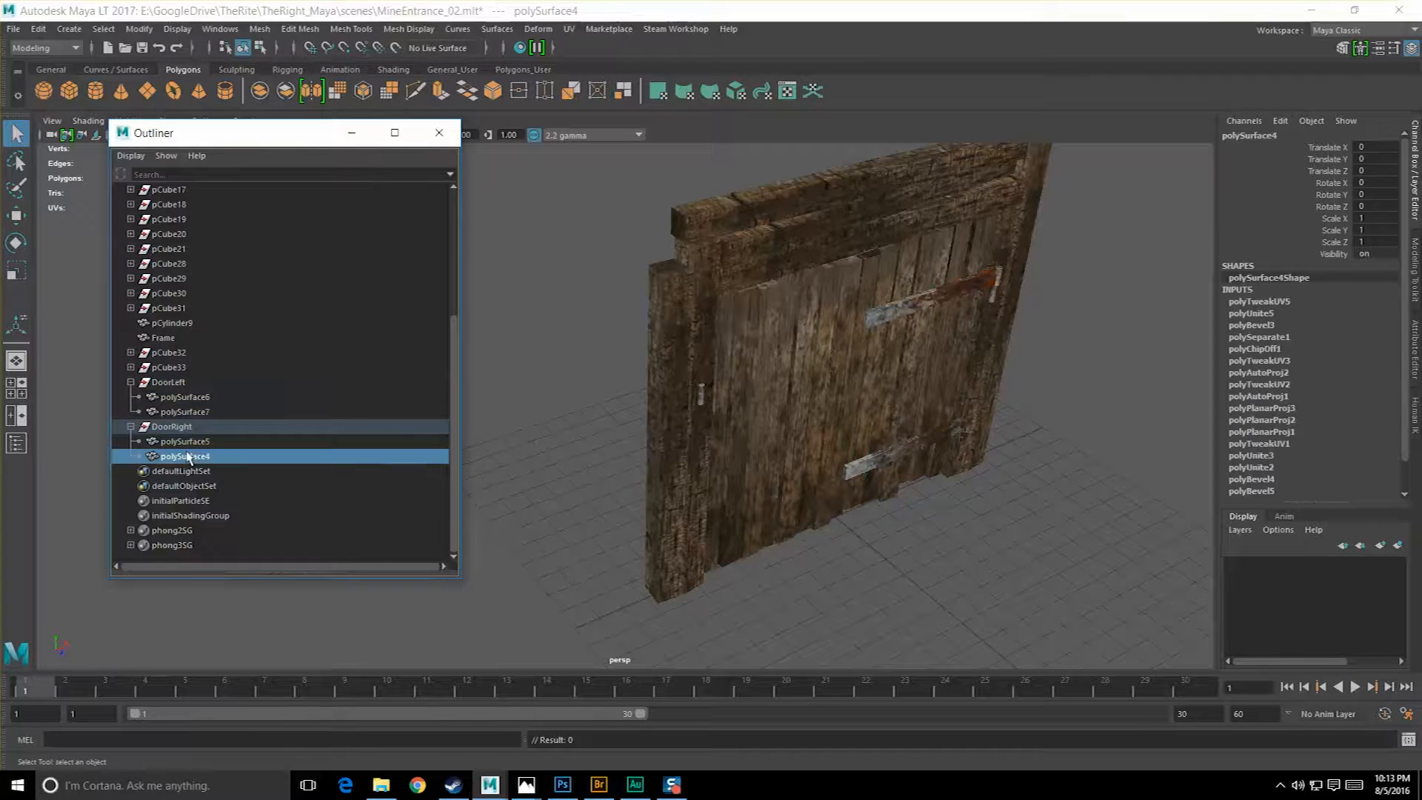
Frame polySurface4 to look for its geometry, then delete that object from DoorRight.
alt+drag(818, 434, 724, 385)
key(f)
scroll(722, 381, down, 6)
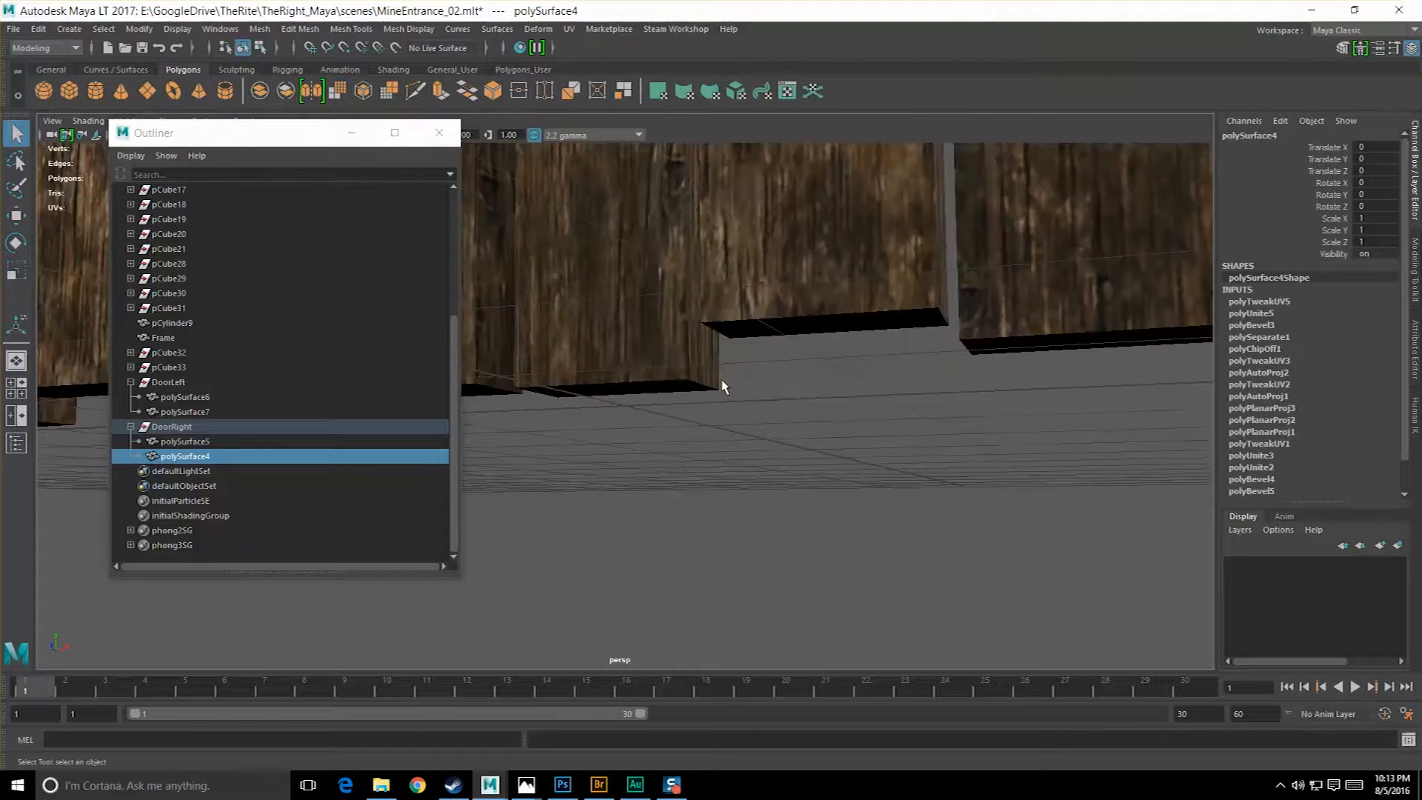
alt+drag(597, 339, 636, 384)
scroll(616, 359, down, 6)
alt+middle_drag(612, 355, 803, 391)
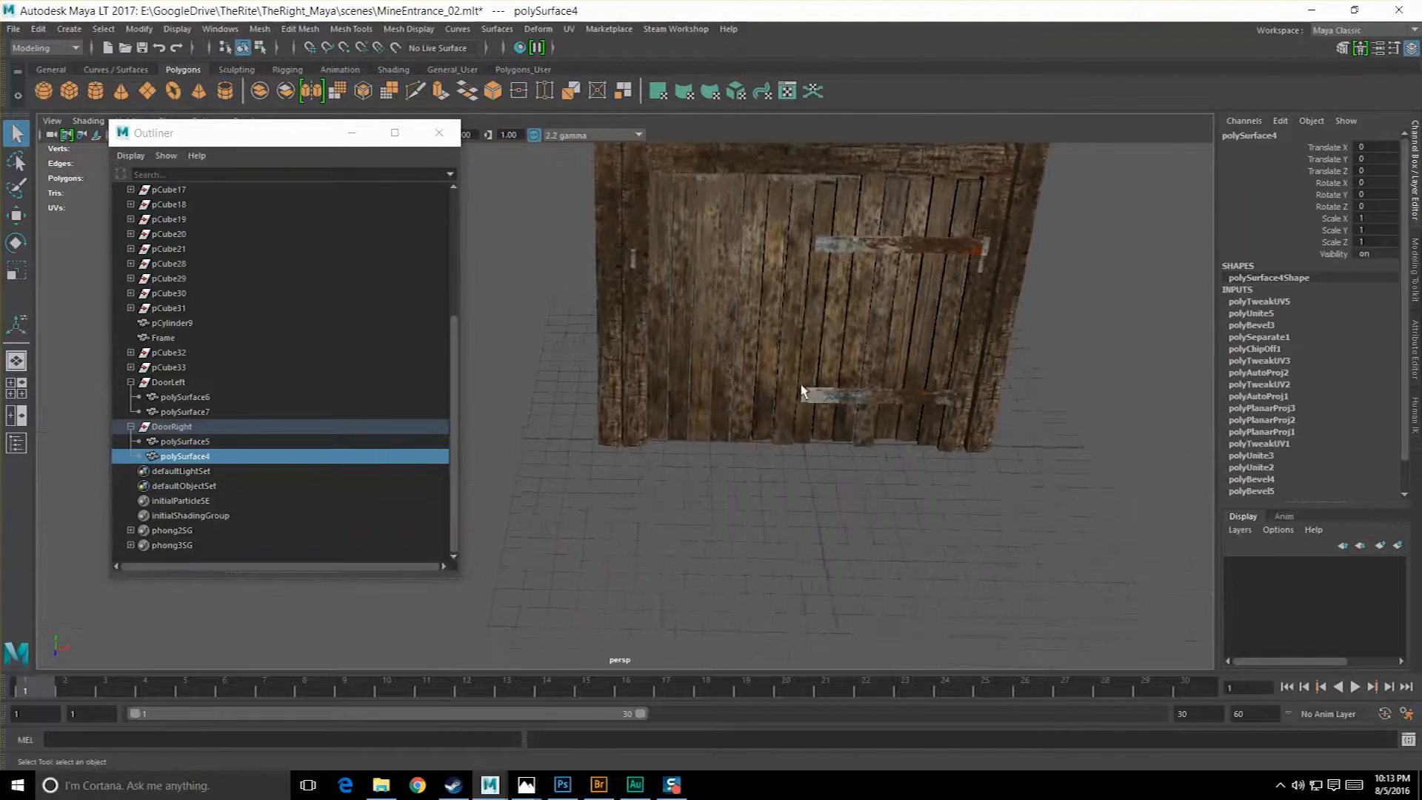
alt+drag(803, 392, 794, 408)
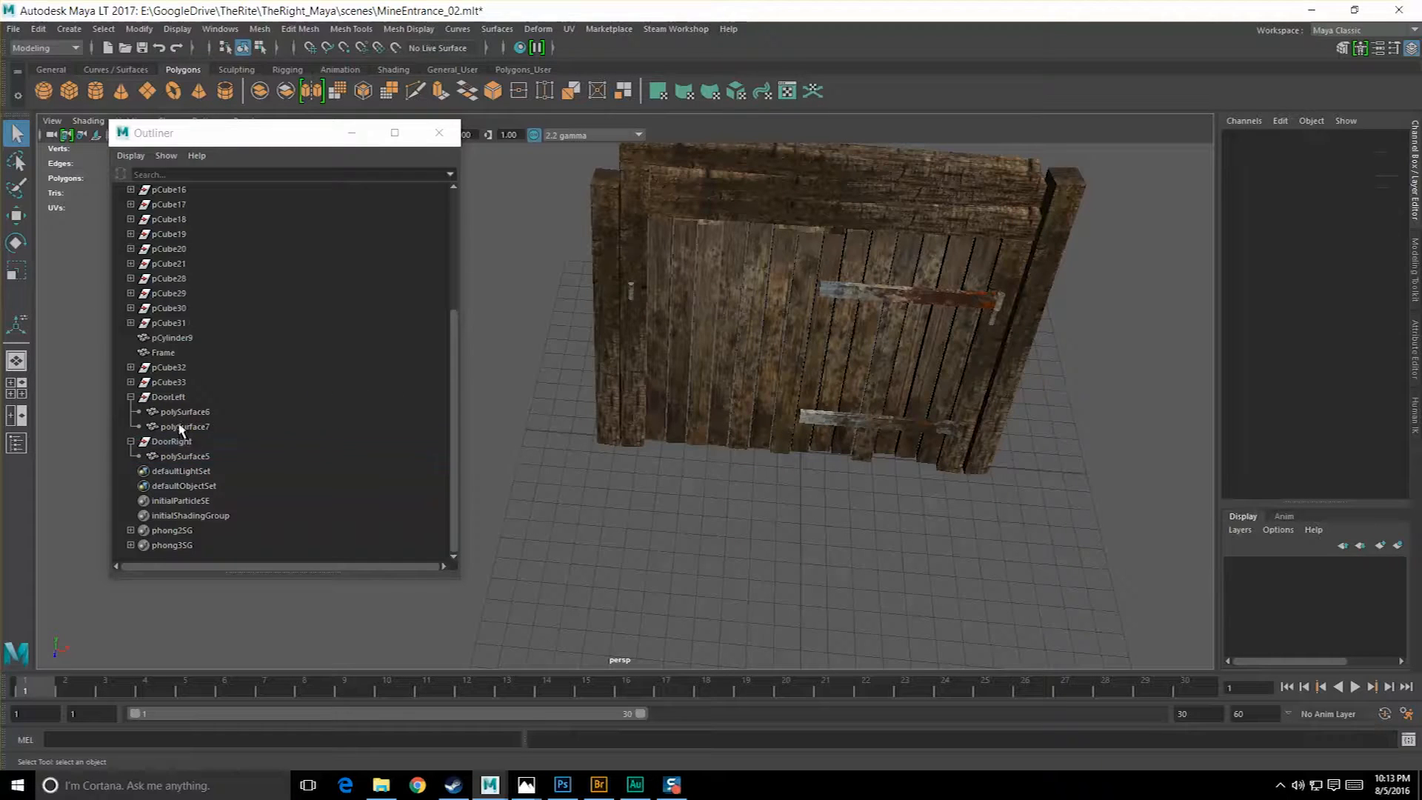
Try duplicating the DoorLeft door together with its straps and moving the copies sideways, then undo it.
click(179, 415)
click(180, 425)
shift+click(182, 417)
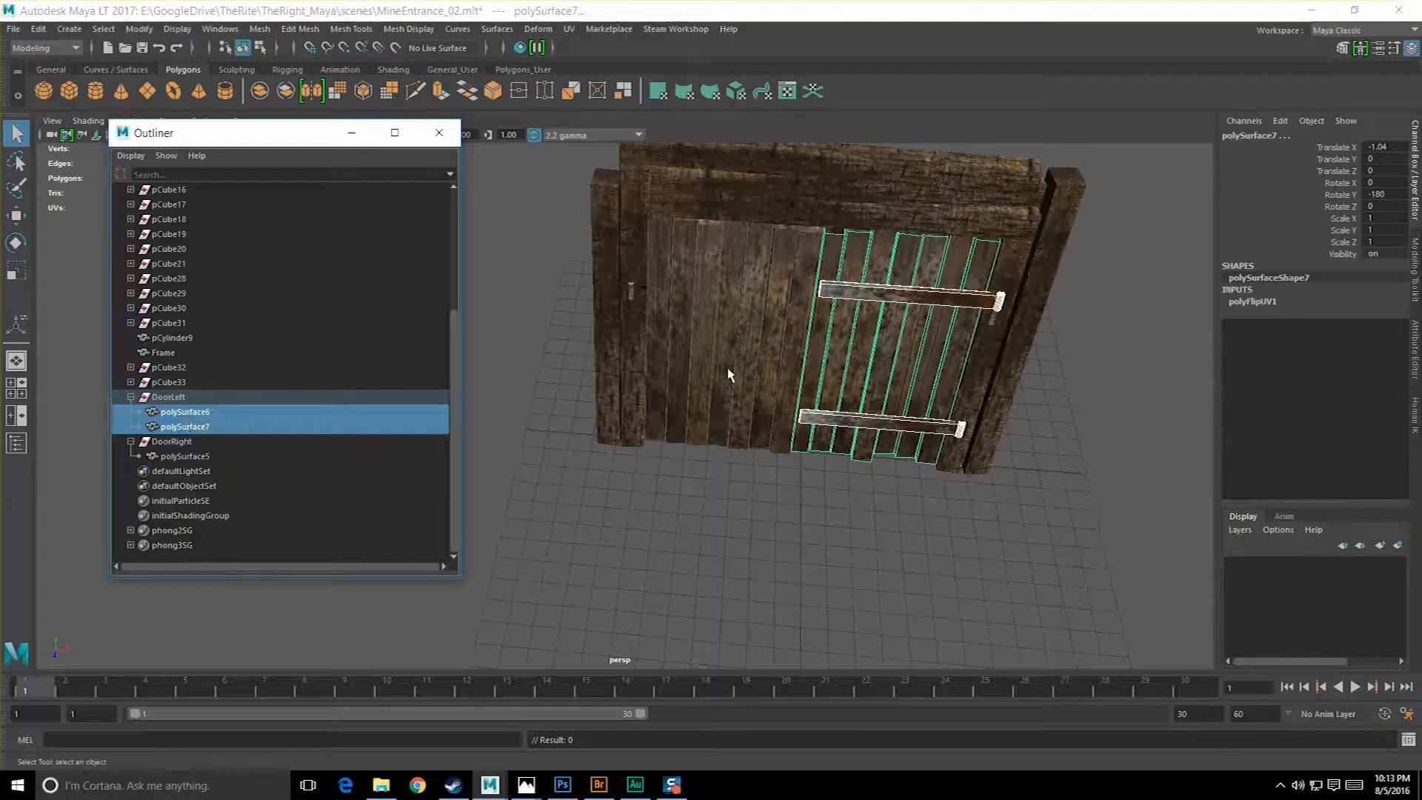
key(ctrl+d)
key(w)
drag(847, 457, 738, 454)
key(ctrl+z)
key(ctrl+z)
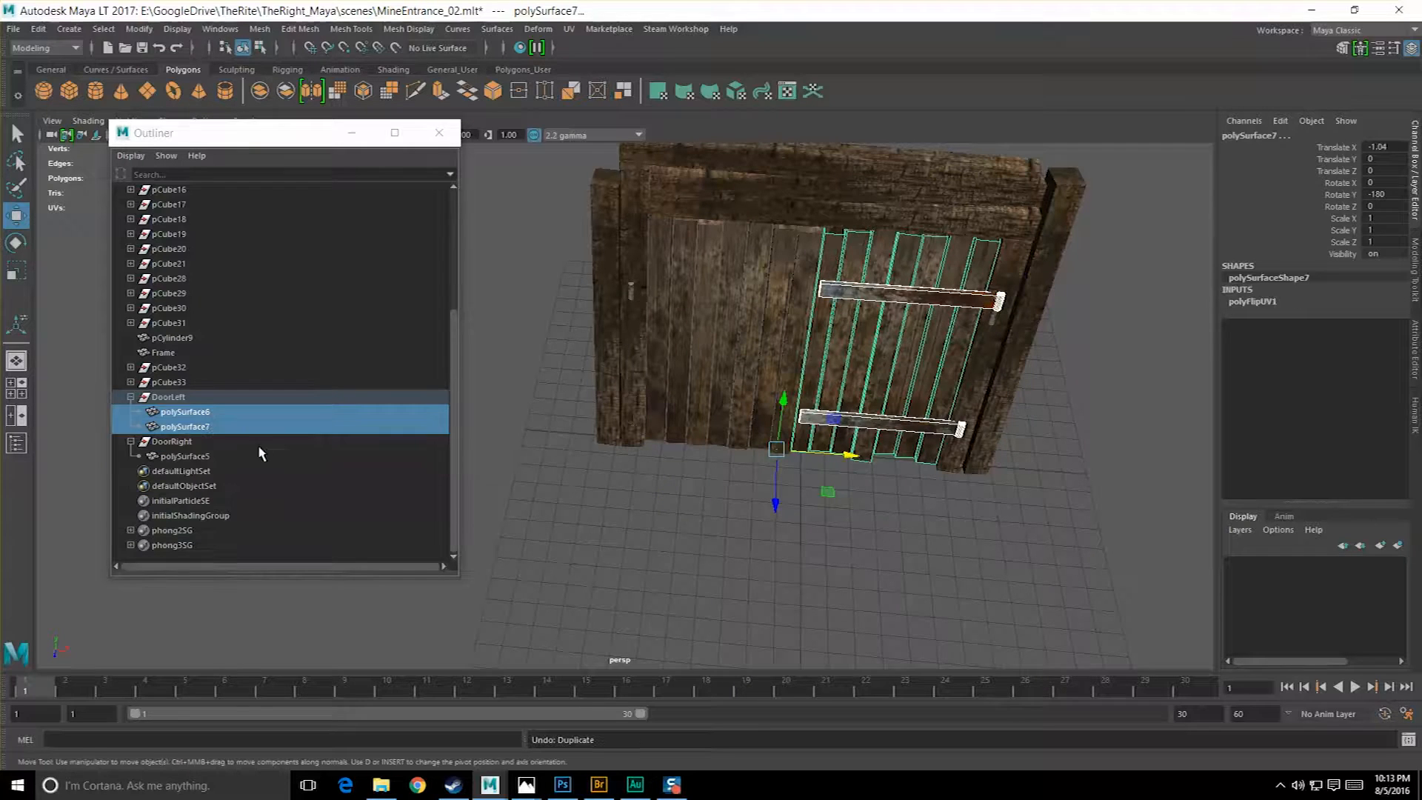
Duplicate only the DoorLeft hinge straps and move the copy along X clear of the frame, to about 19.
click(194, 412)
click(194, 427)
click(194, 412)
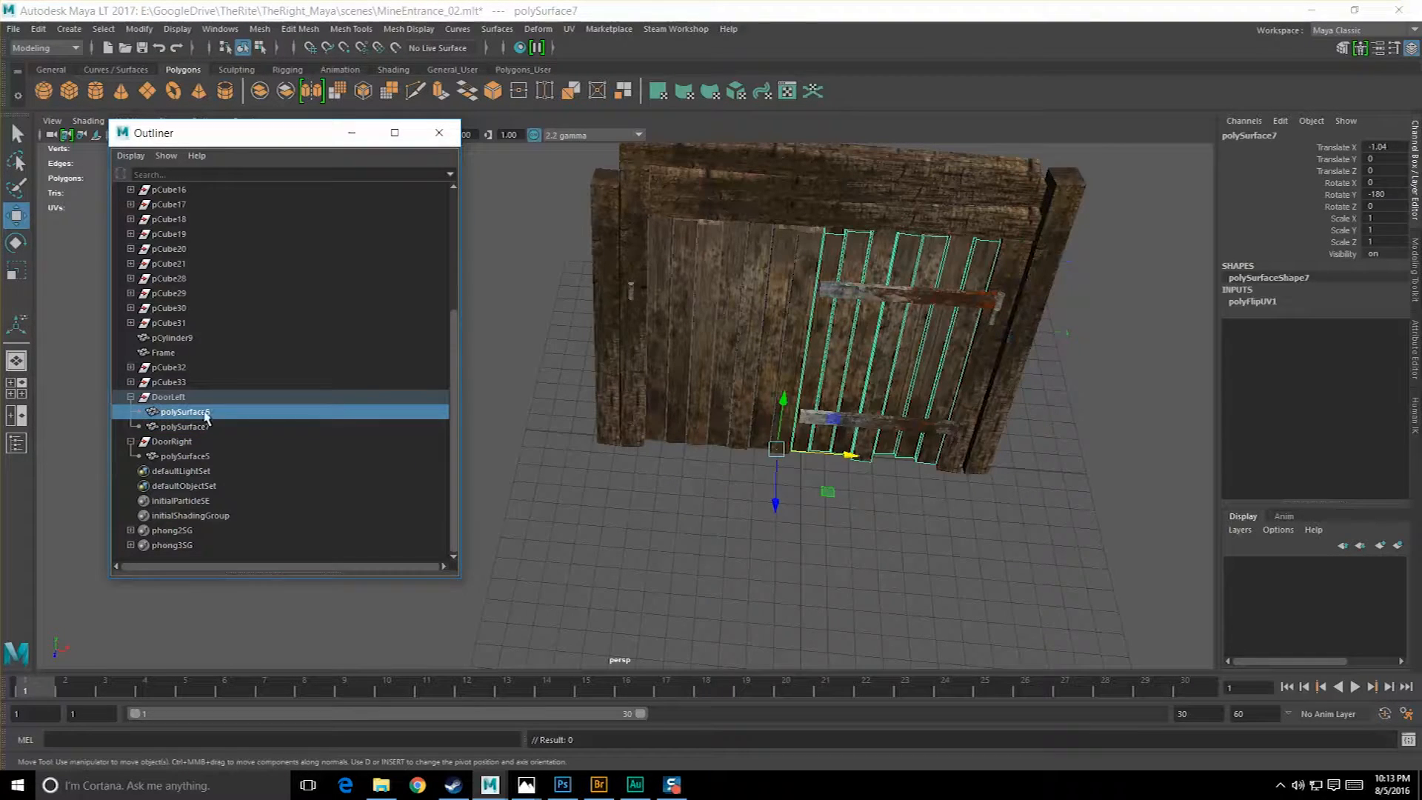
alt+drag(767, 415, 707, 420)
key(ctrl+d)
drag(902, 321, 1252, 346)
alt+middle_drag(1167, 364, 1063, 380)
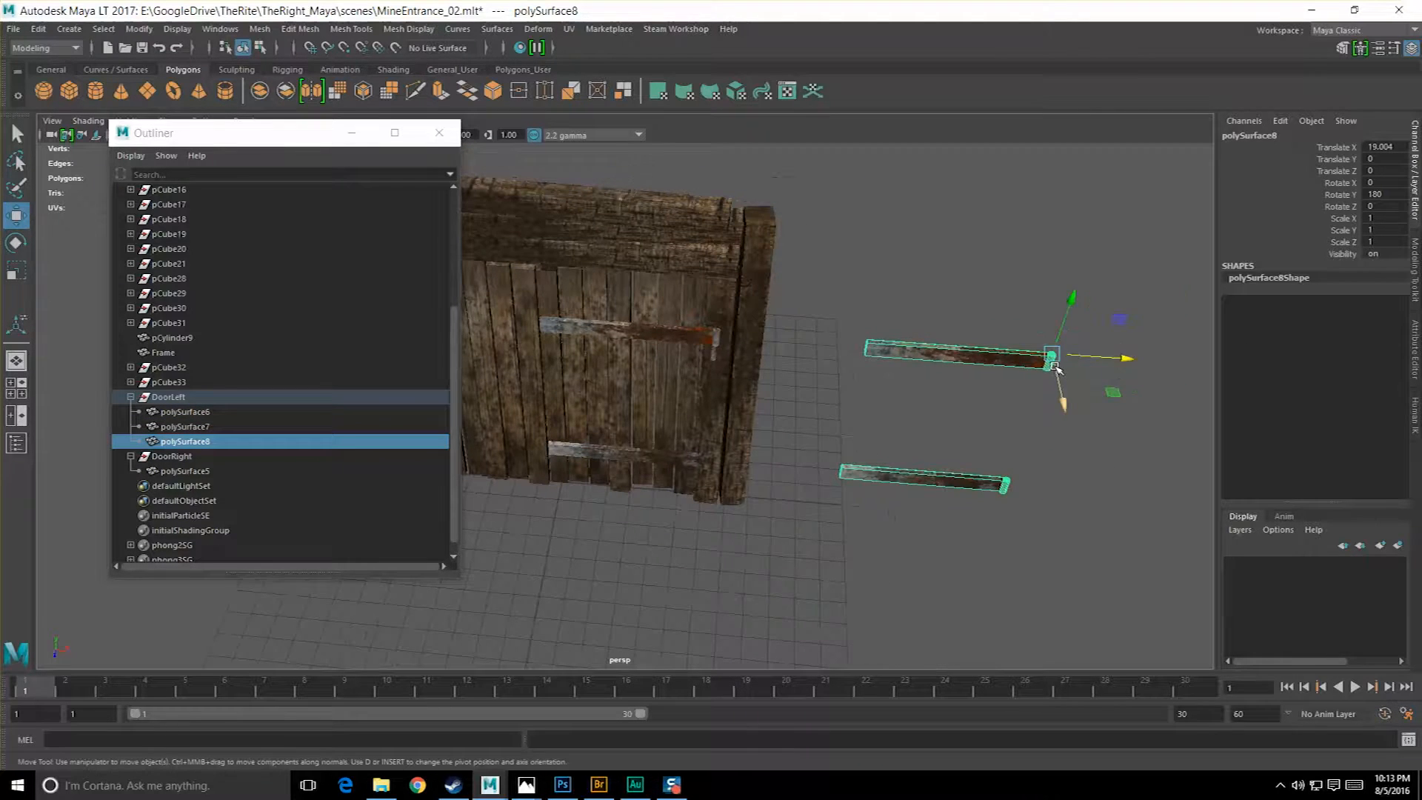
Turn the copied hinge straps around by setting Rotate Y to 360.
key(e)
drag(1005, 383, 1167, 260)
double_click(1387, 194)
text(36)
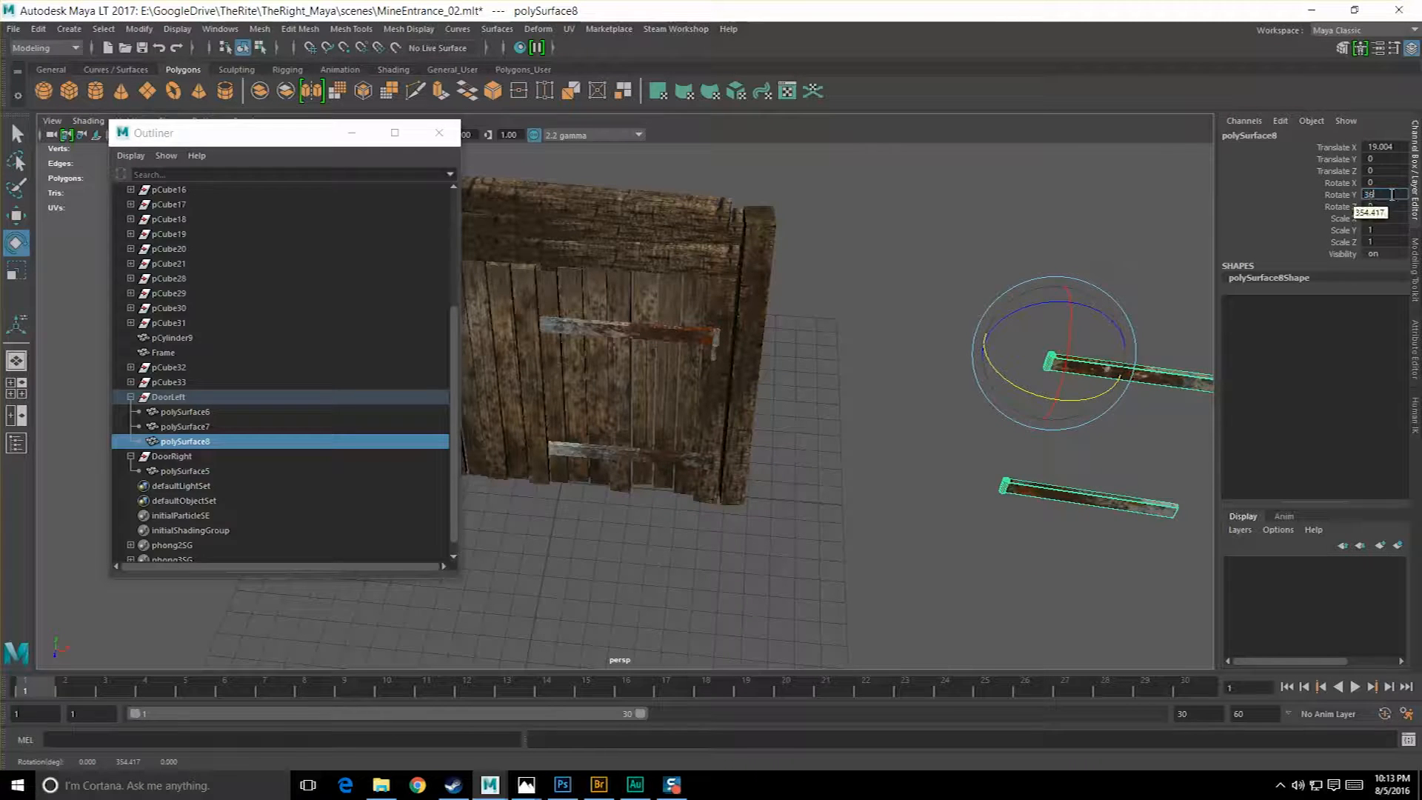
text(0)
key(Return)
Move the copied straps along X onto the door without hinges, aligning them at about -6.35.
alt+drag(889, 271, 931, 282)
scroll(931, 282, down, 5)
key(w)
alt+middle_drag(784, 280, 848, 272)
drag(1055, 371, 631, 344)
scroll(634, 378, up, 5)
scroll(653, 417, up, 3)
alt+middle_drag(558, 216, 729, 437)
scroll(673, 381, up, 6)
alt+drag(673, 381, 685, 340)
scroll(649, 369, up, 3)
click(728, 243)
drag(587, 466, 597, 461)
scroll(598, 461, down, 10)
Move the copied straps, polySurface8, into the DoorRight group and select each door group to check its contents.
key(q)
click(539, 428)
click(331, 442)
middle_drag(193, 450, 190, 457)
click(172, 441)
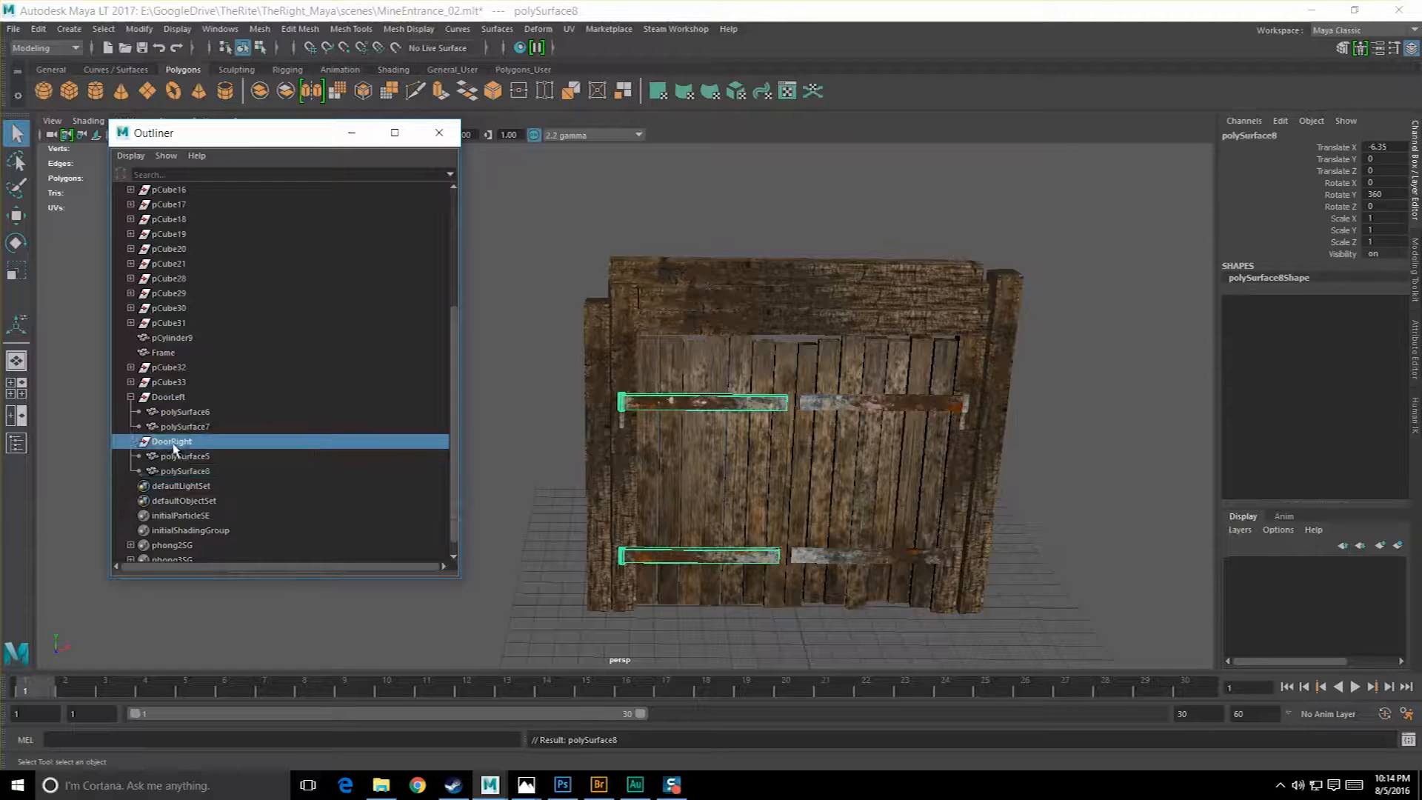
click(172, 400)
Clear the selection, inspect the finished doors, and switch to Photos to view the VerticalWoodenFrame.jpg reference.
alt+drag(777, 454, 800, 428)
click(808, 206)
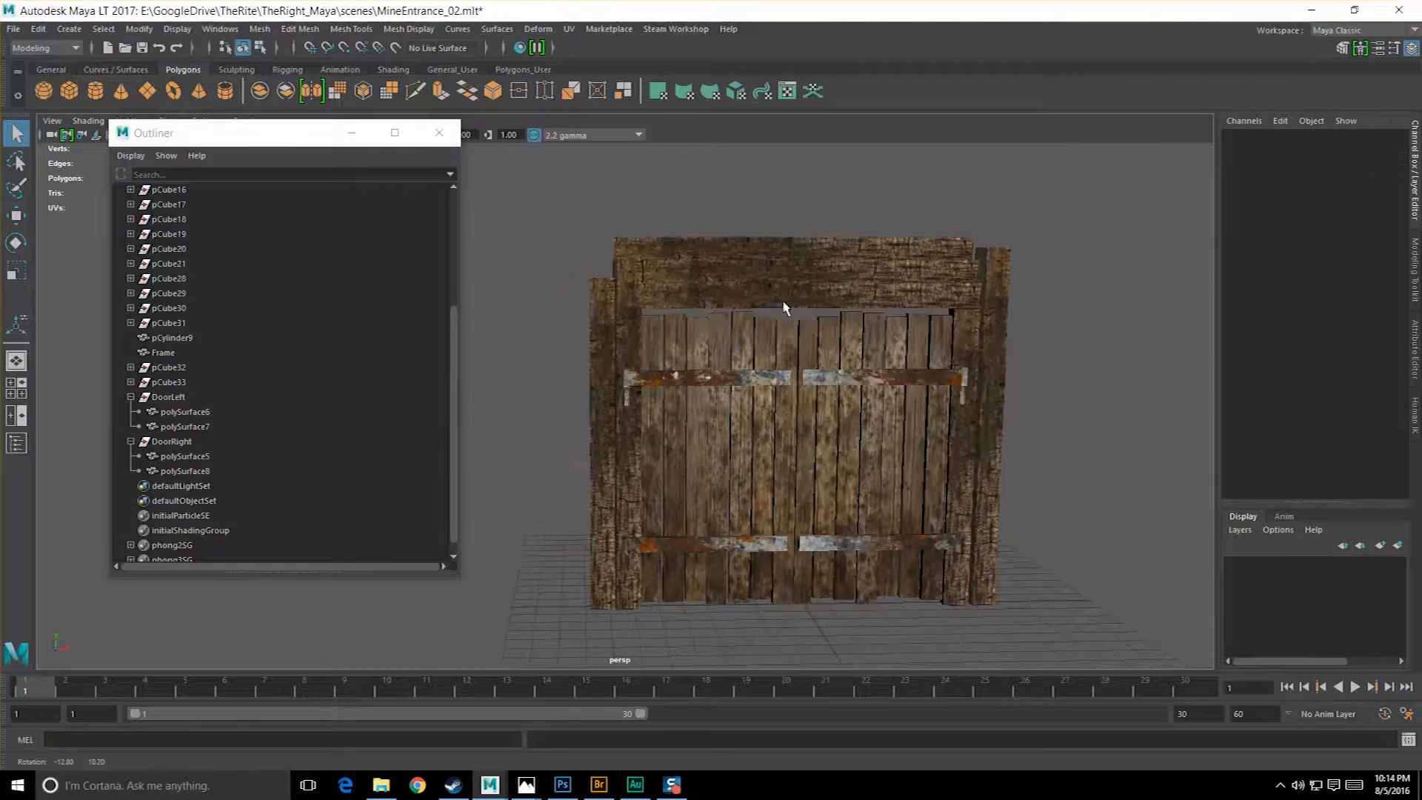
scroll(1051, 397, up, 5)
mouse_move(889, 417)
alt+mouse_down()
mouse_move(834, 397)
mouse_move(901, 397)
mouse_move(880, 437)
alt+mouse_up()
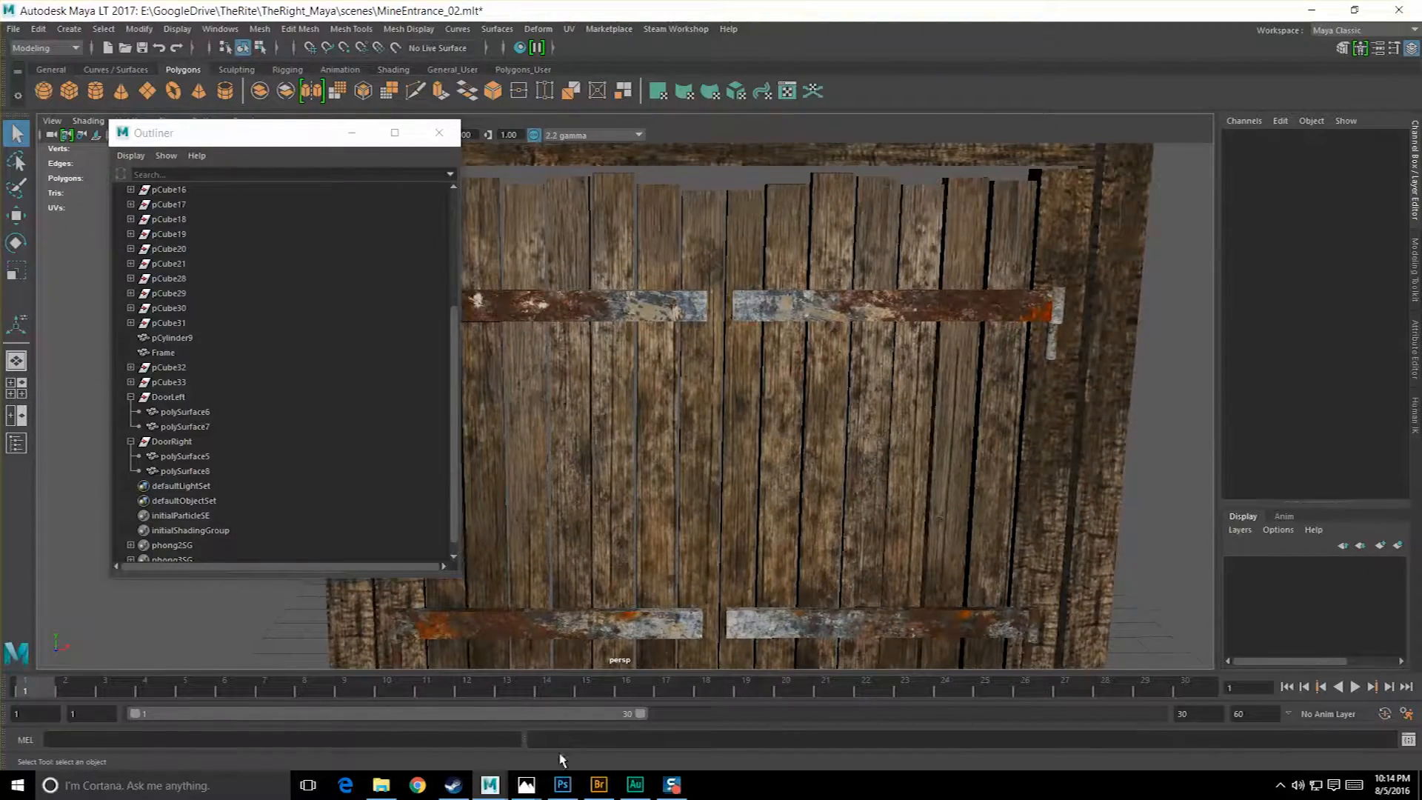
mouse_move(525, 784)
click(600, 732)
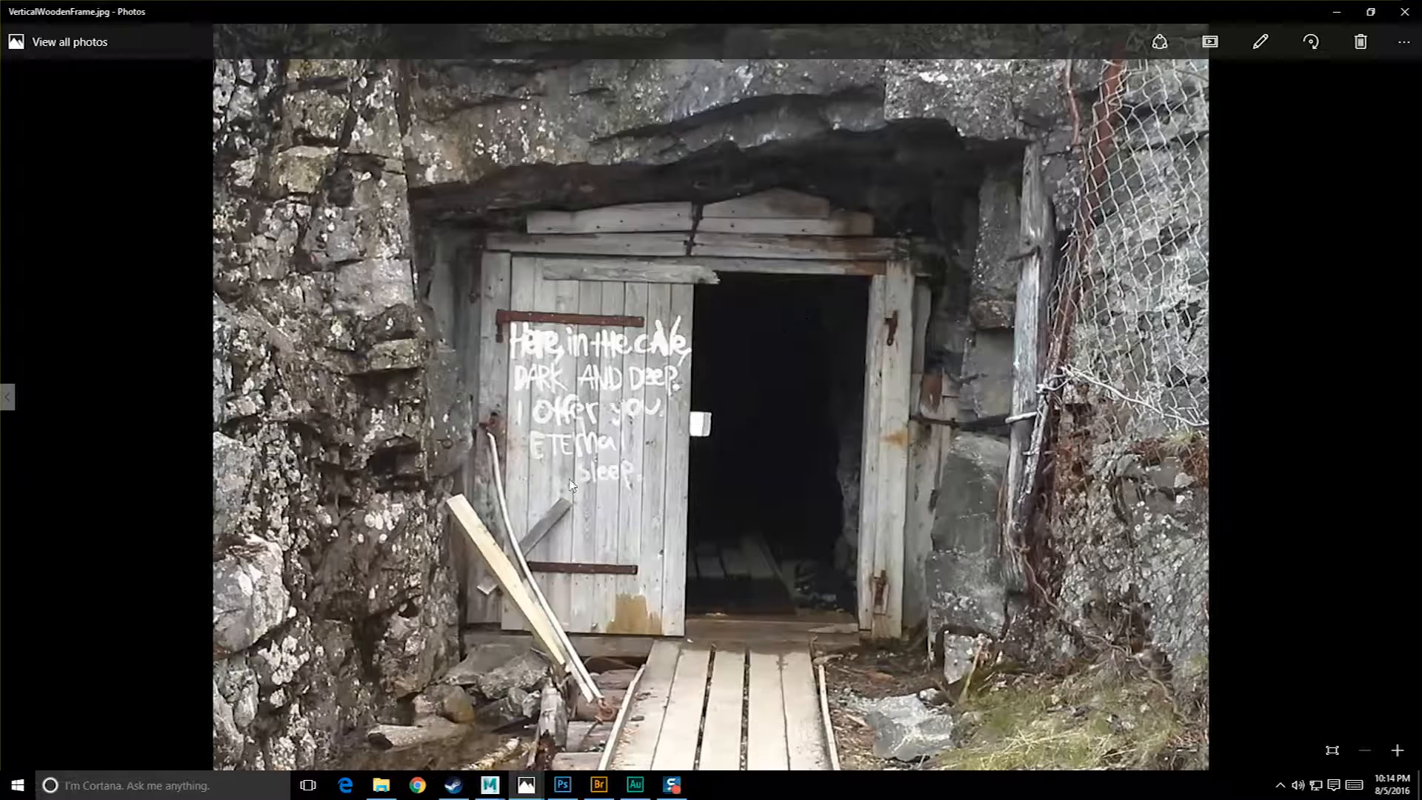
Return to Maya and examine from below and the side how the hinge straps sit against the door boards.
click(1342, 10)
alt+drag(714, 435, 622, 312)
alt+middle_drag(622, 311, 730, 362)
scroll(729, 385, down, 1)
click(725, 404)
scroll(724, 411, down, 7)
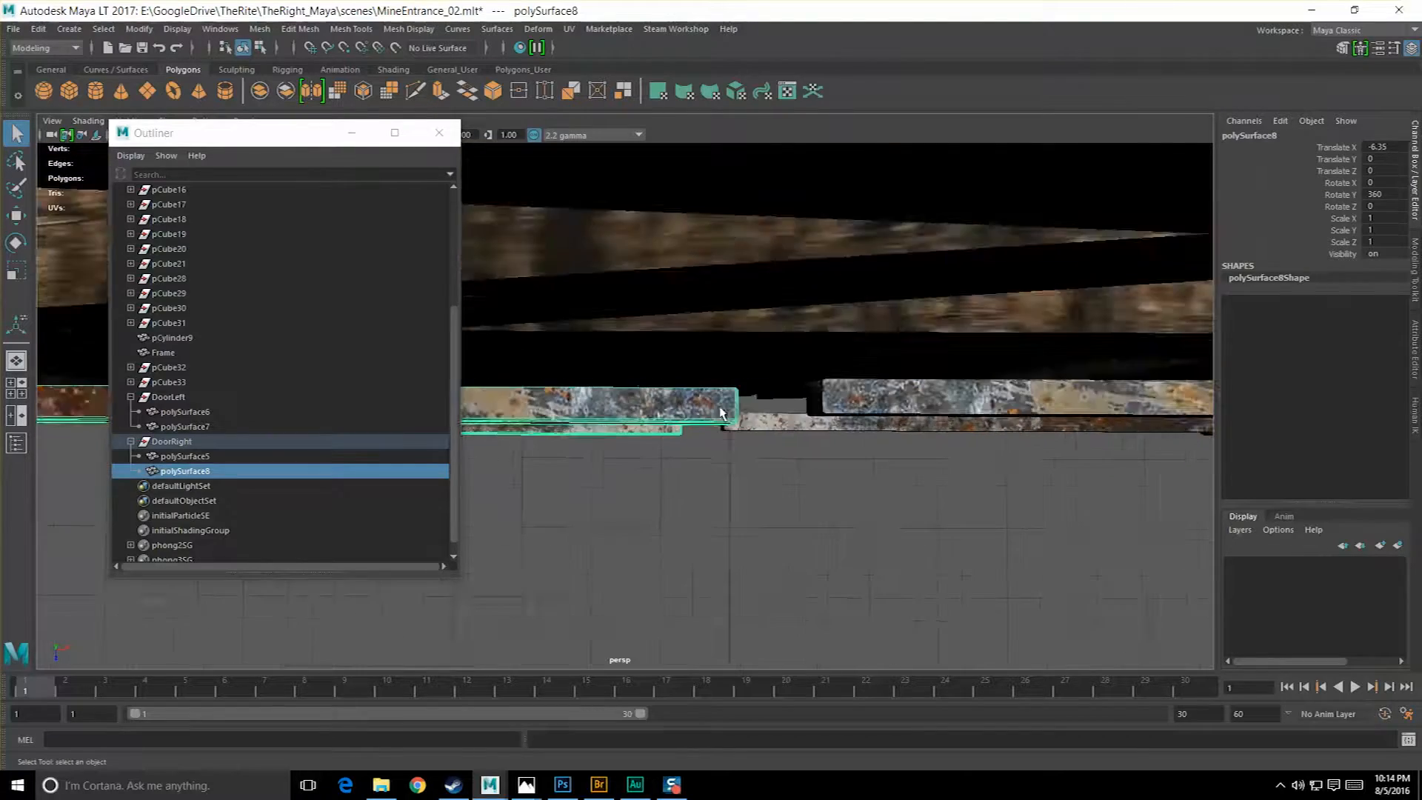
alt+drag(728, 449, 641, 224)
key(w)
scroll(687, 401, up, 2)
key(e)
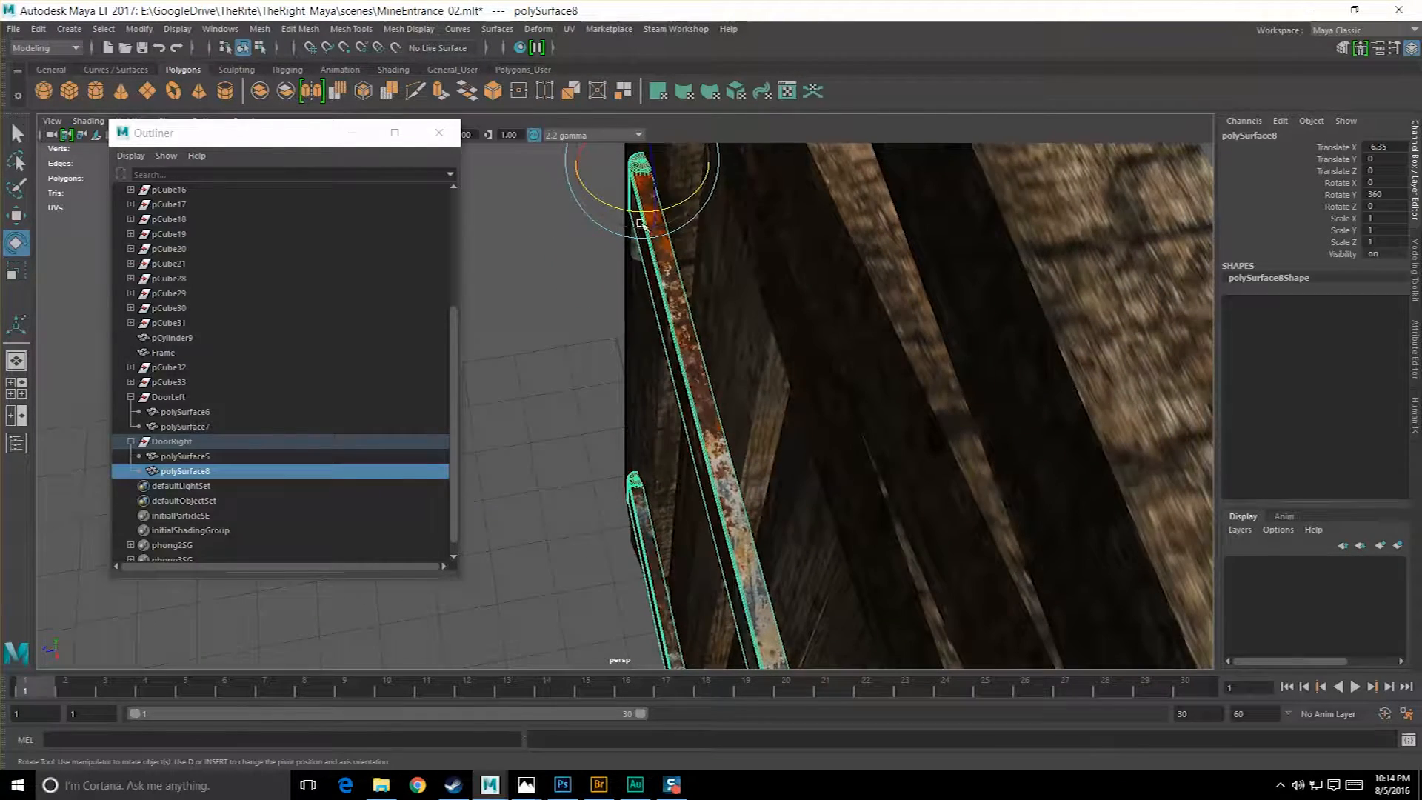
Move the boards of both doors, polySurface5 and polySurface7, along Z toward the straps to about 0.173, then clear the selection.
click(720, 314)
scroll(724, 384, down, 4)
alt+drag(724, 385, 678, 419)
key(w)
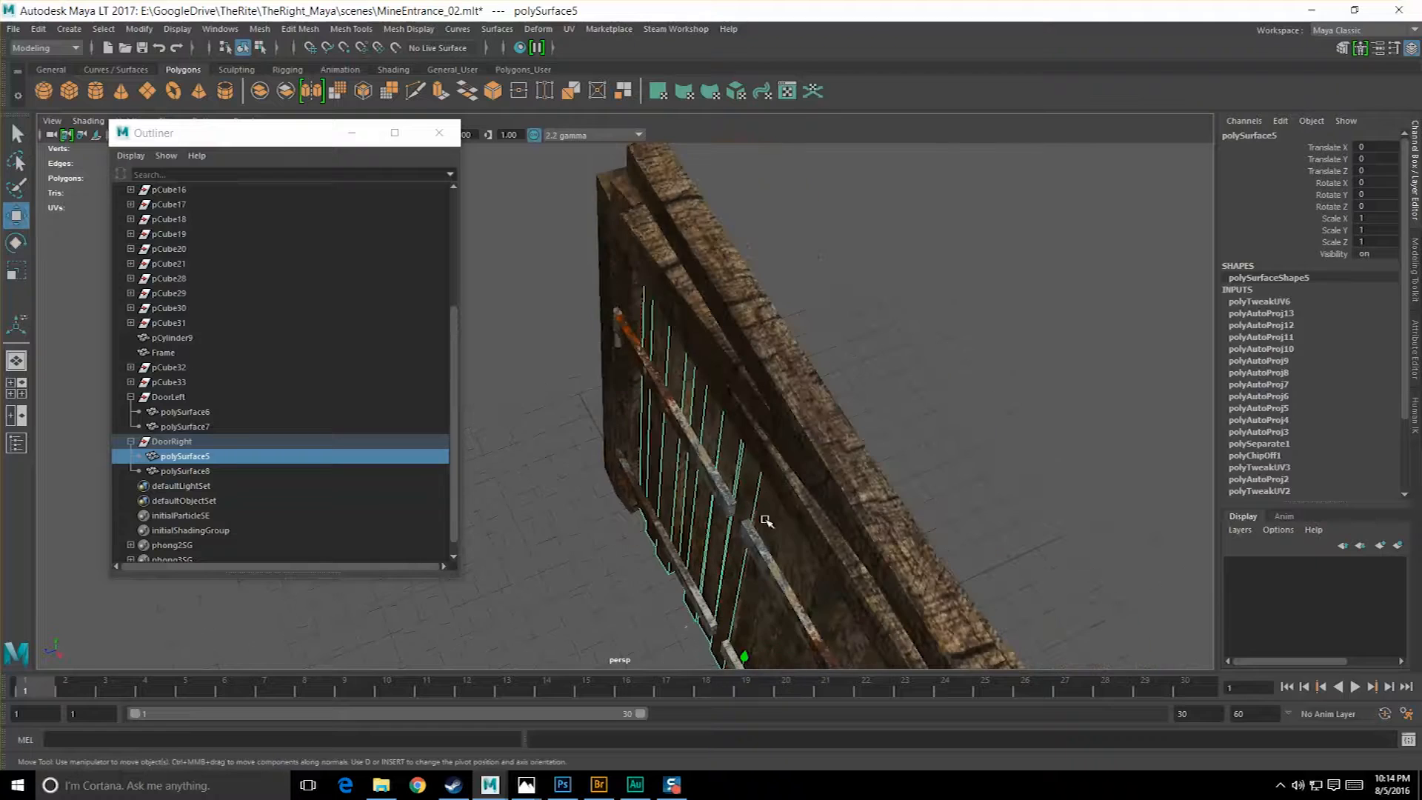
shift+click(767, 520)
alt+drag(767, 521, 591, 527)
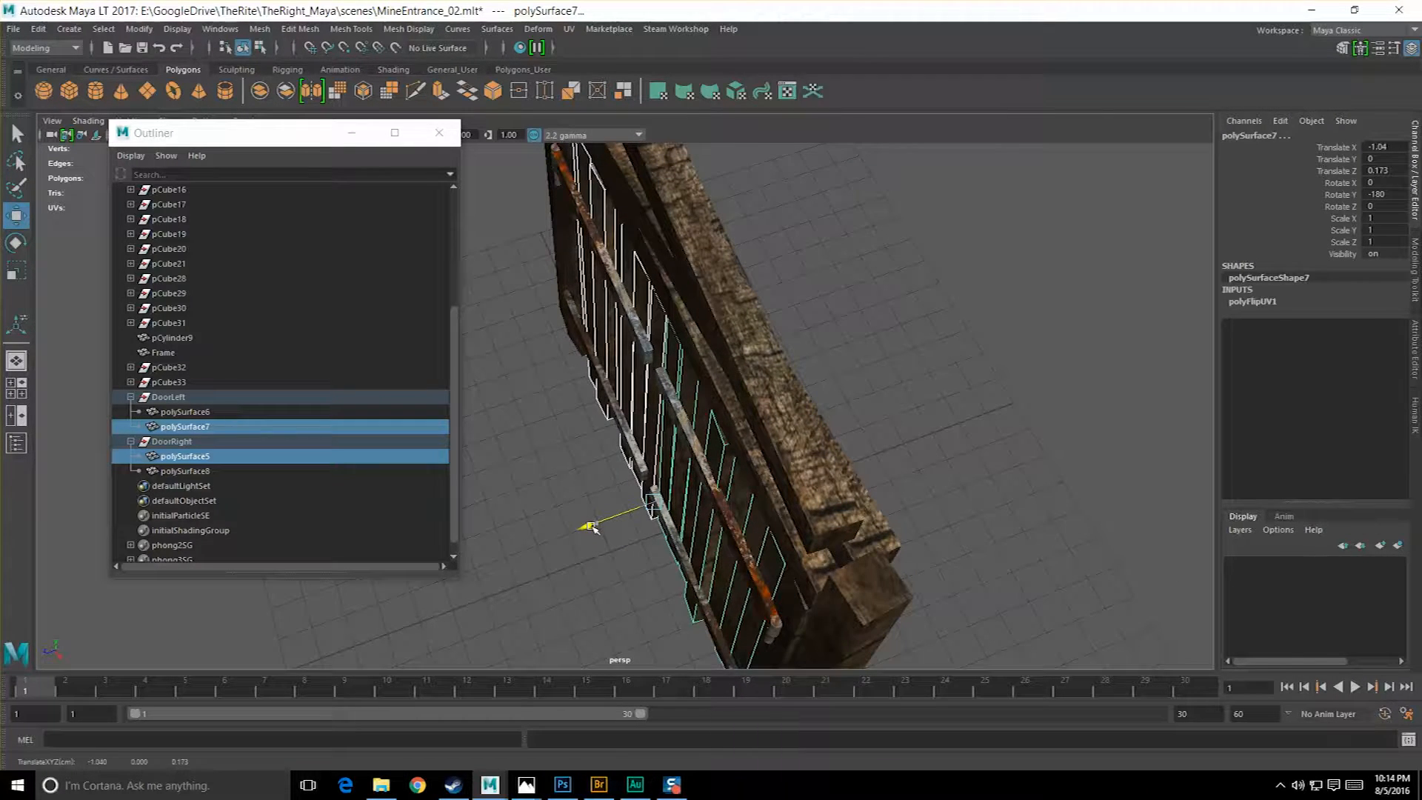
alt+drag(592, 520, 918, 264)
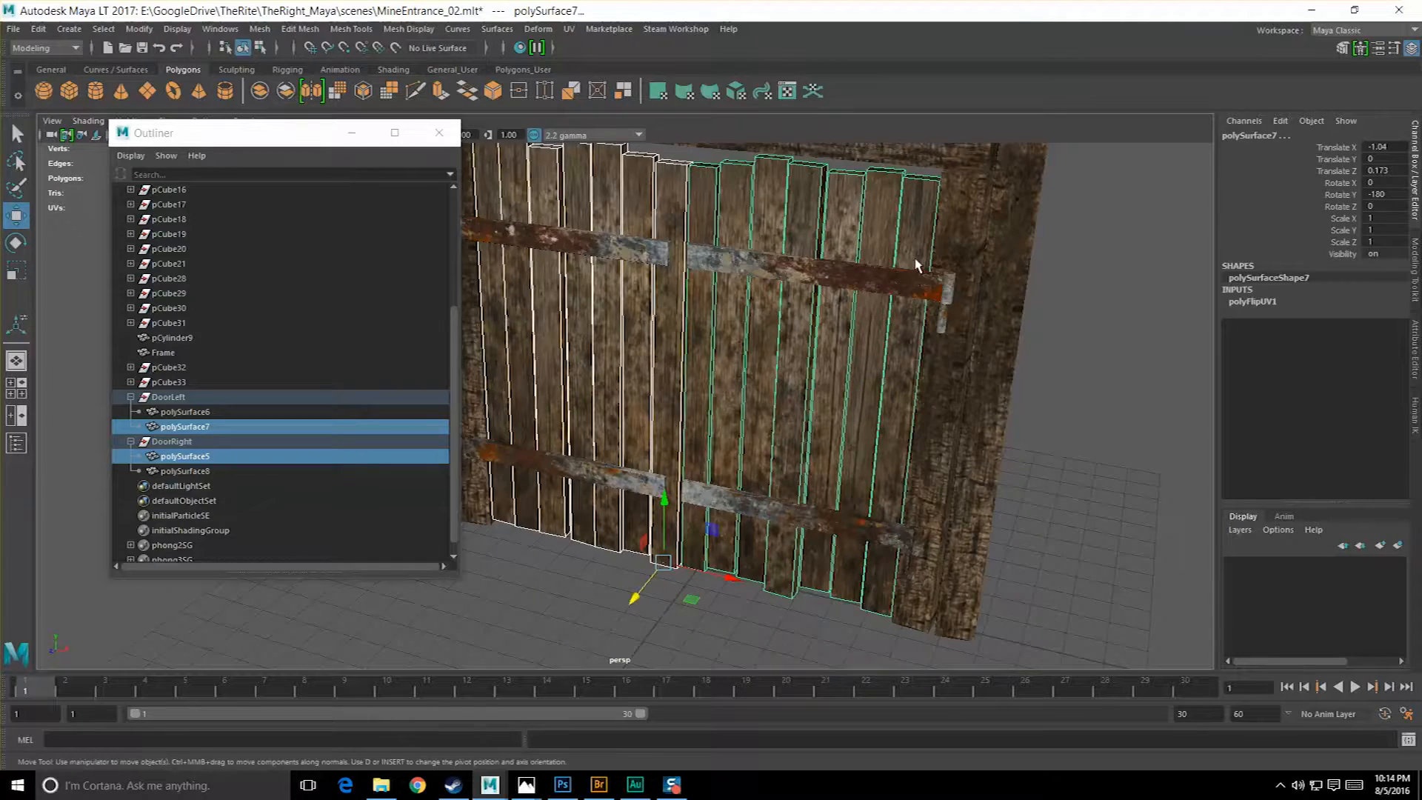
key(q)
click(1081, 296)
Select the DoorRight group's parts one after another to check which are the boards and which the straps.
alt+drag(784, 381, 689, 381)
scroll(778, 373, down, 4)
click(252, 442)
click(249, 454)
click(235, 469)
click(234, 457)
click(234, 471)
click(237, 454)
alt+drag(587, 375, 659, 389)
Delete the construction history of all objects and save the scene.
click(37, 29)
mouse_move(148, 217)
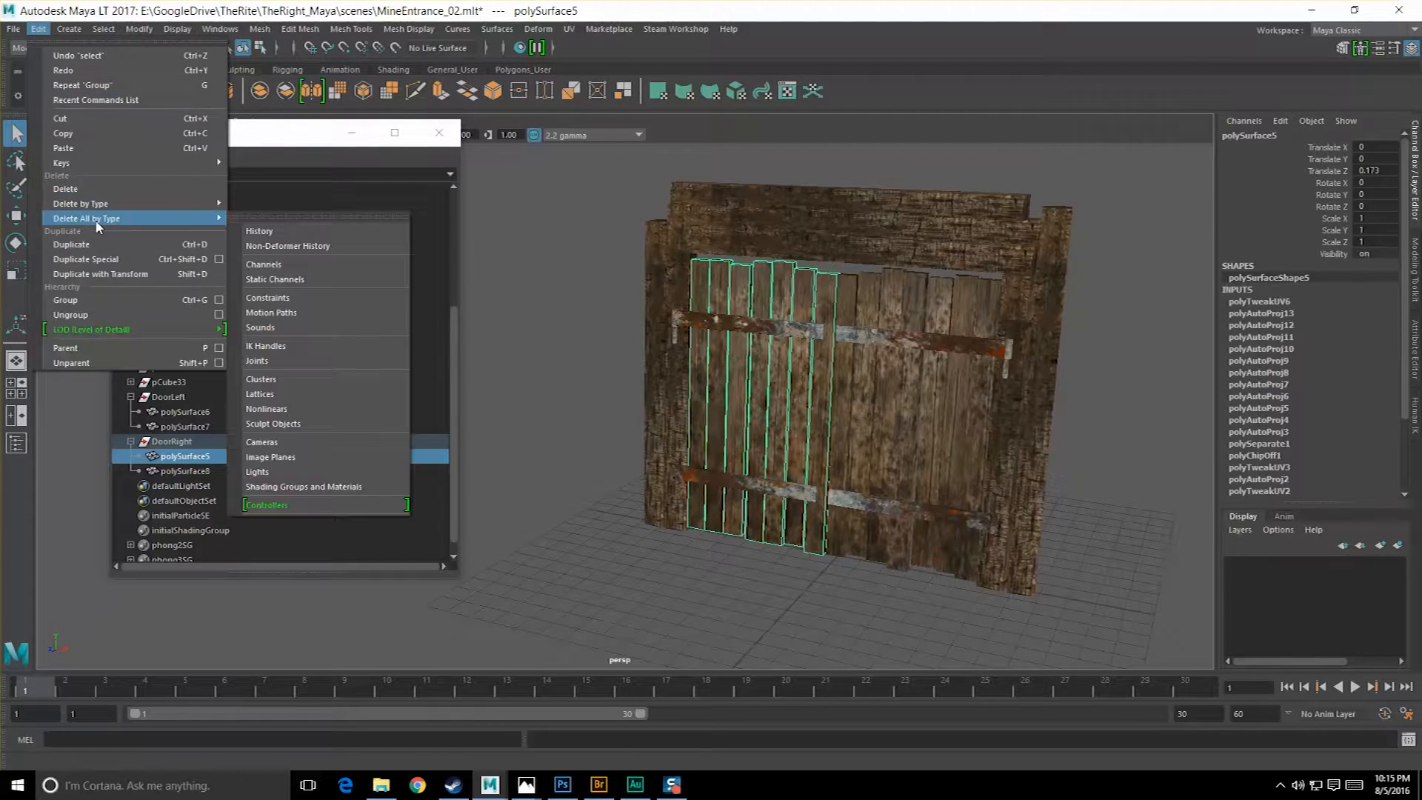
click(297, 232)
Rename the hinge straps in the DoorLeft group DoorLeftIron and those in the DoorRight group DoorRightIron.
click(180, 398)
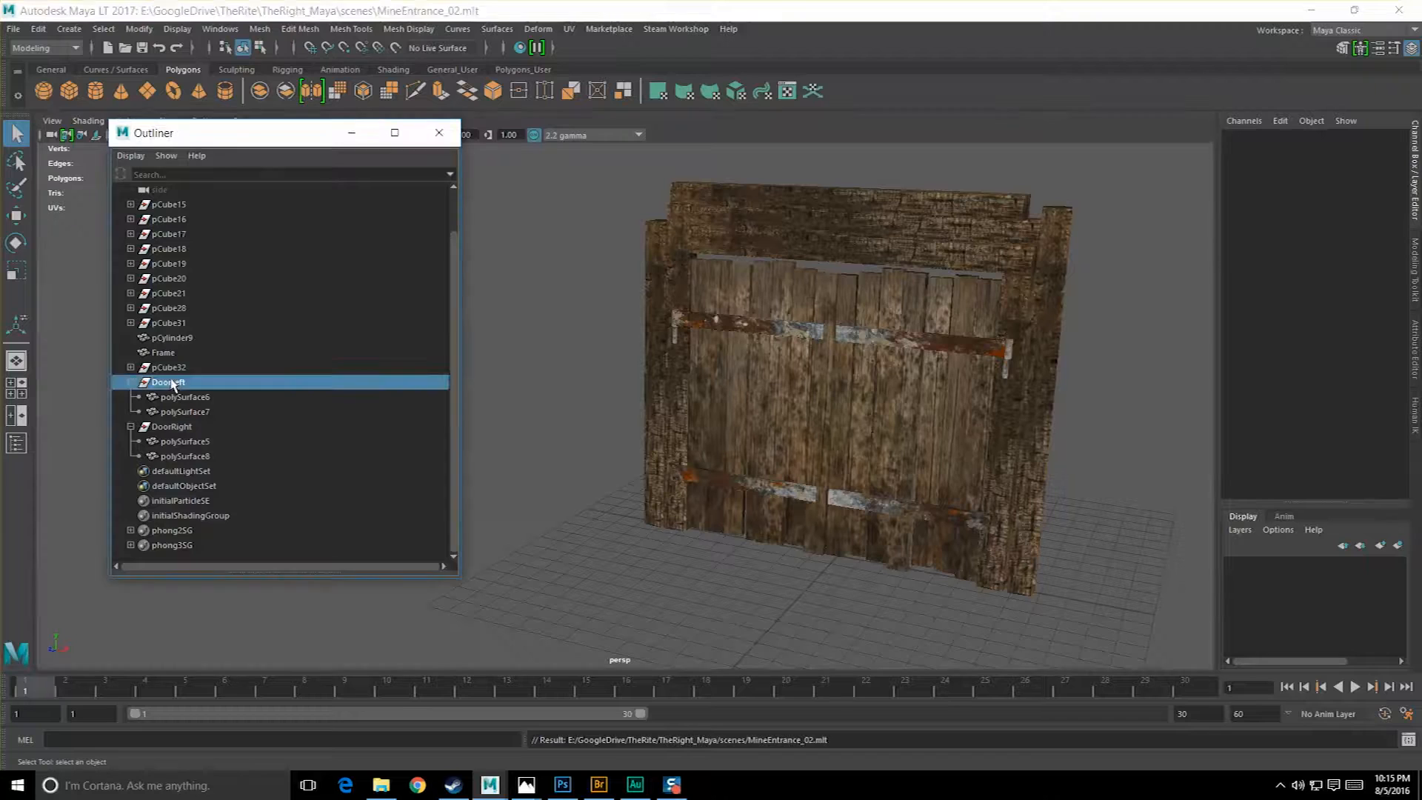
click(1294, 136)
text(DoorLeftIron)
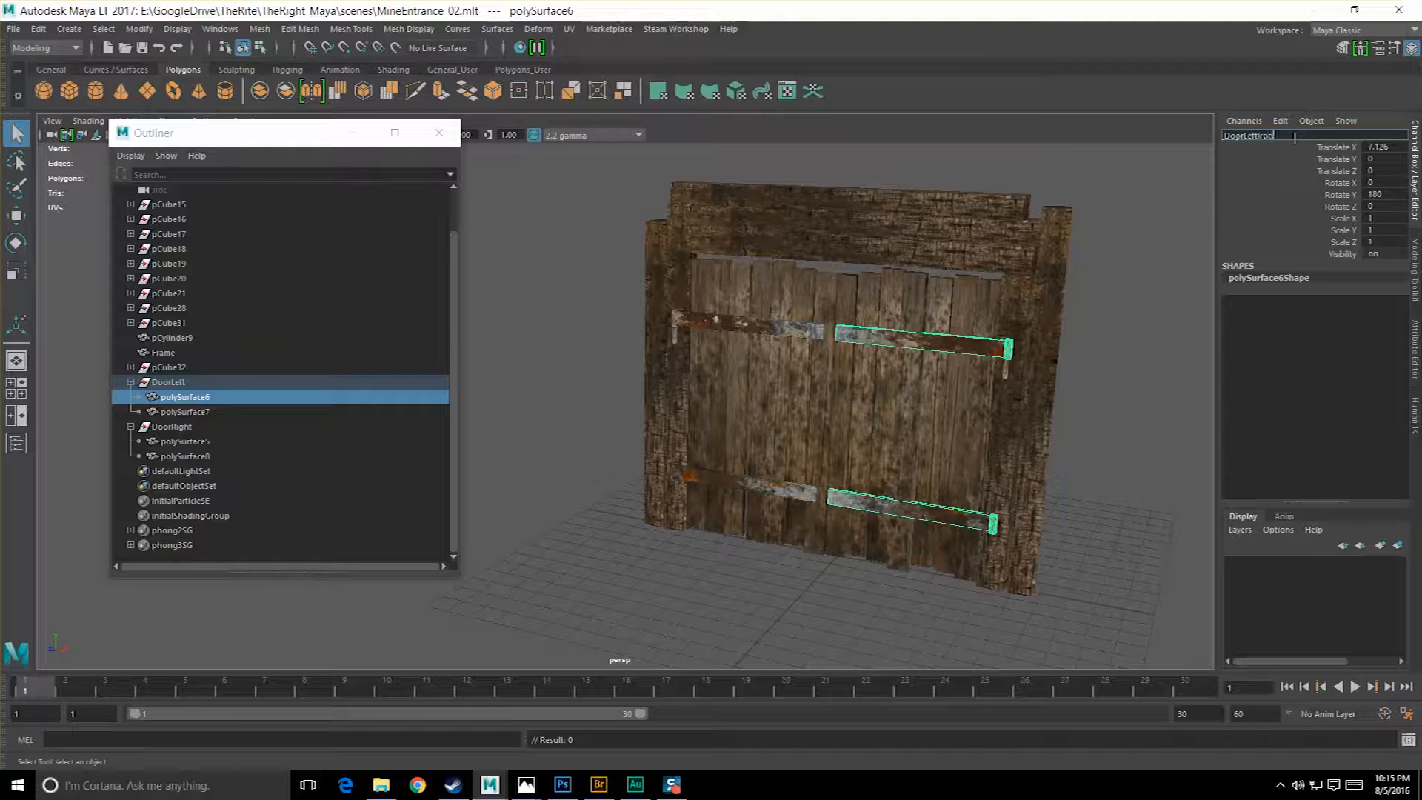
key(Return)
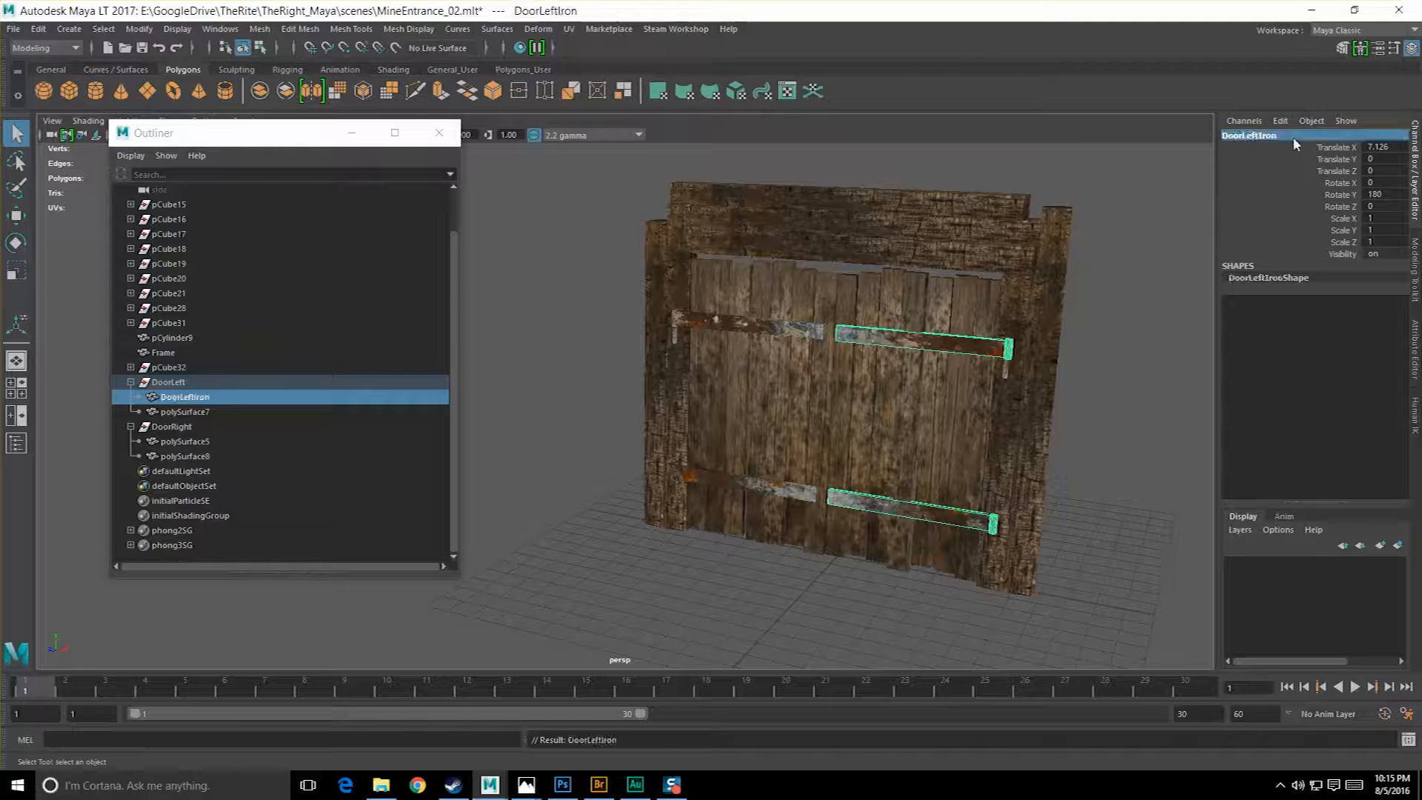
click(177, 442)
click(182, 456)
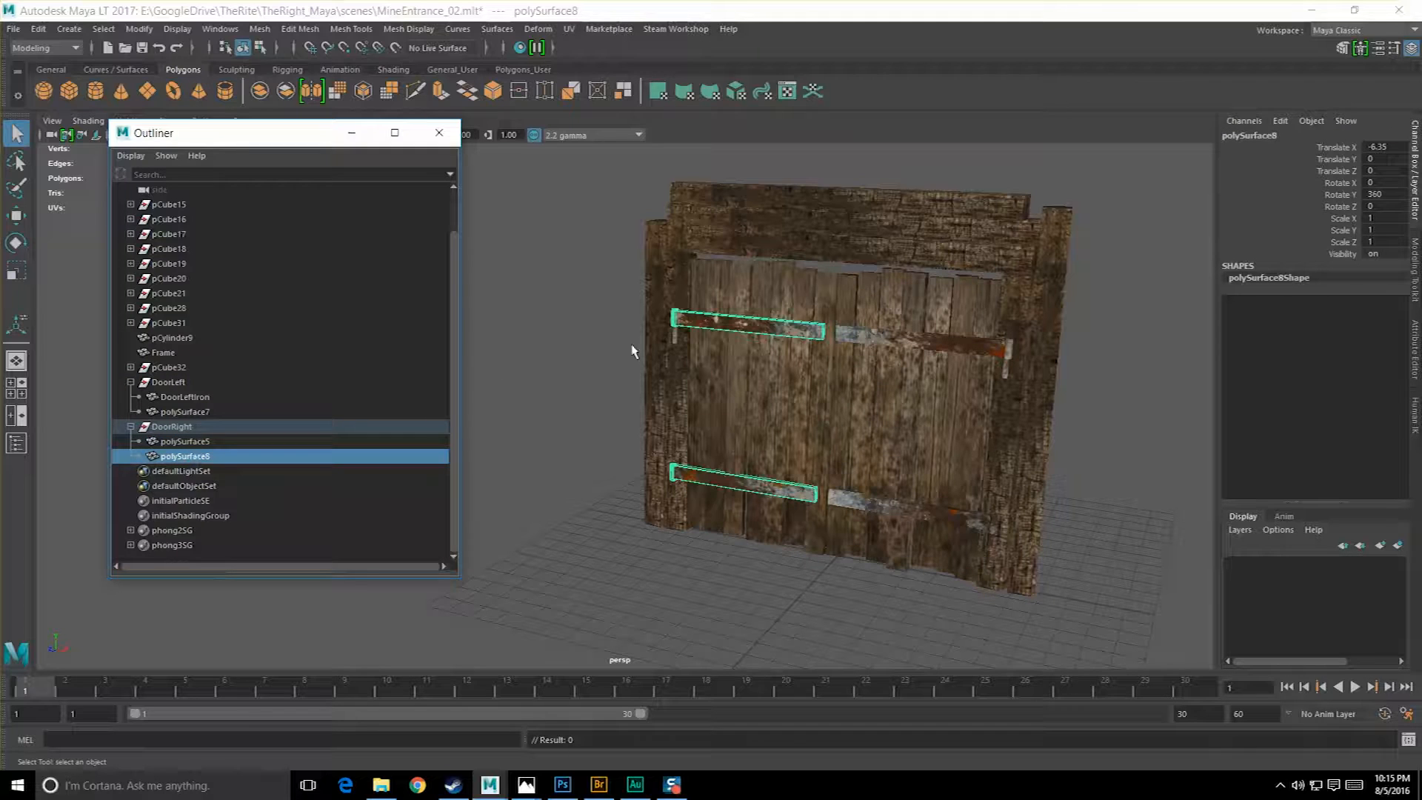
double_click(1261, 133)
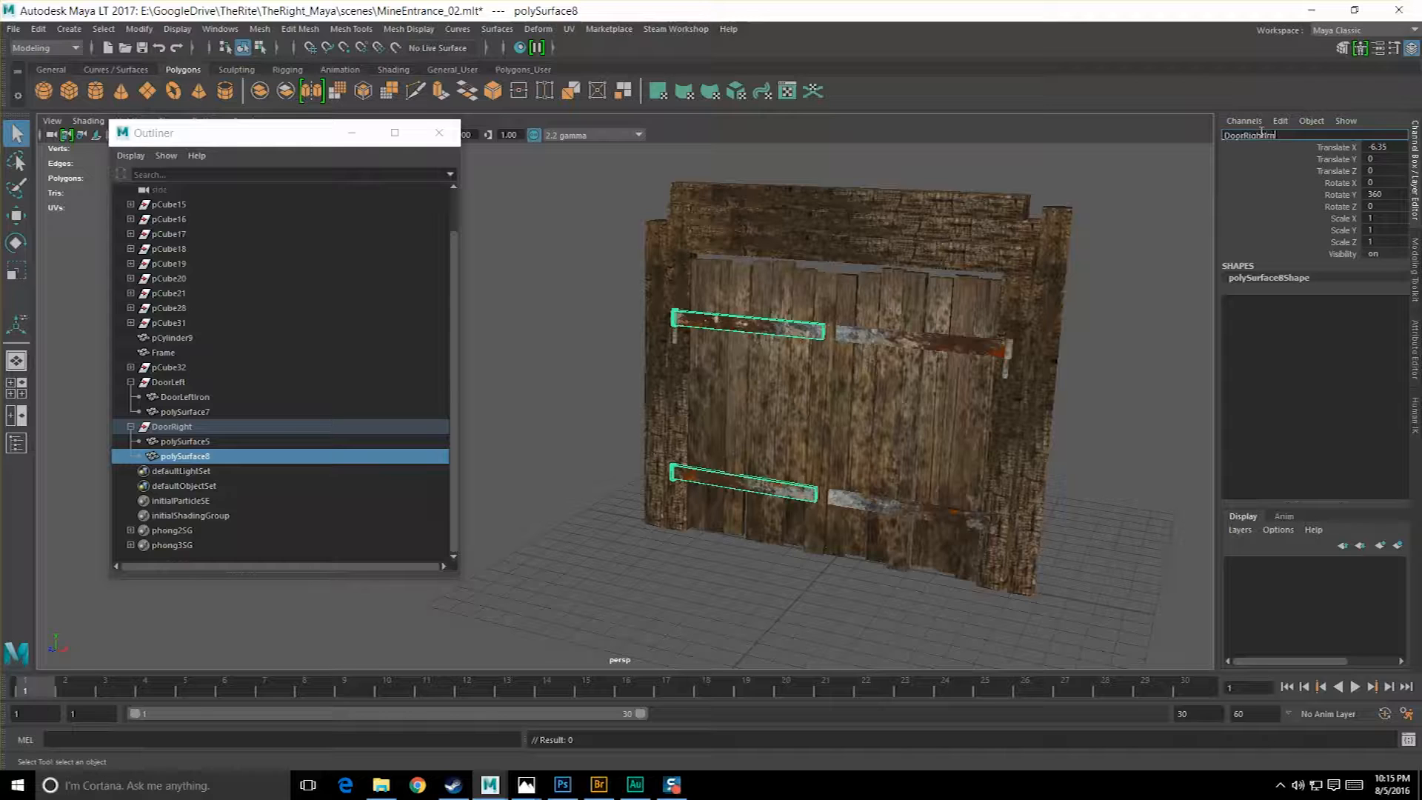
key(Return)
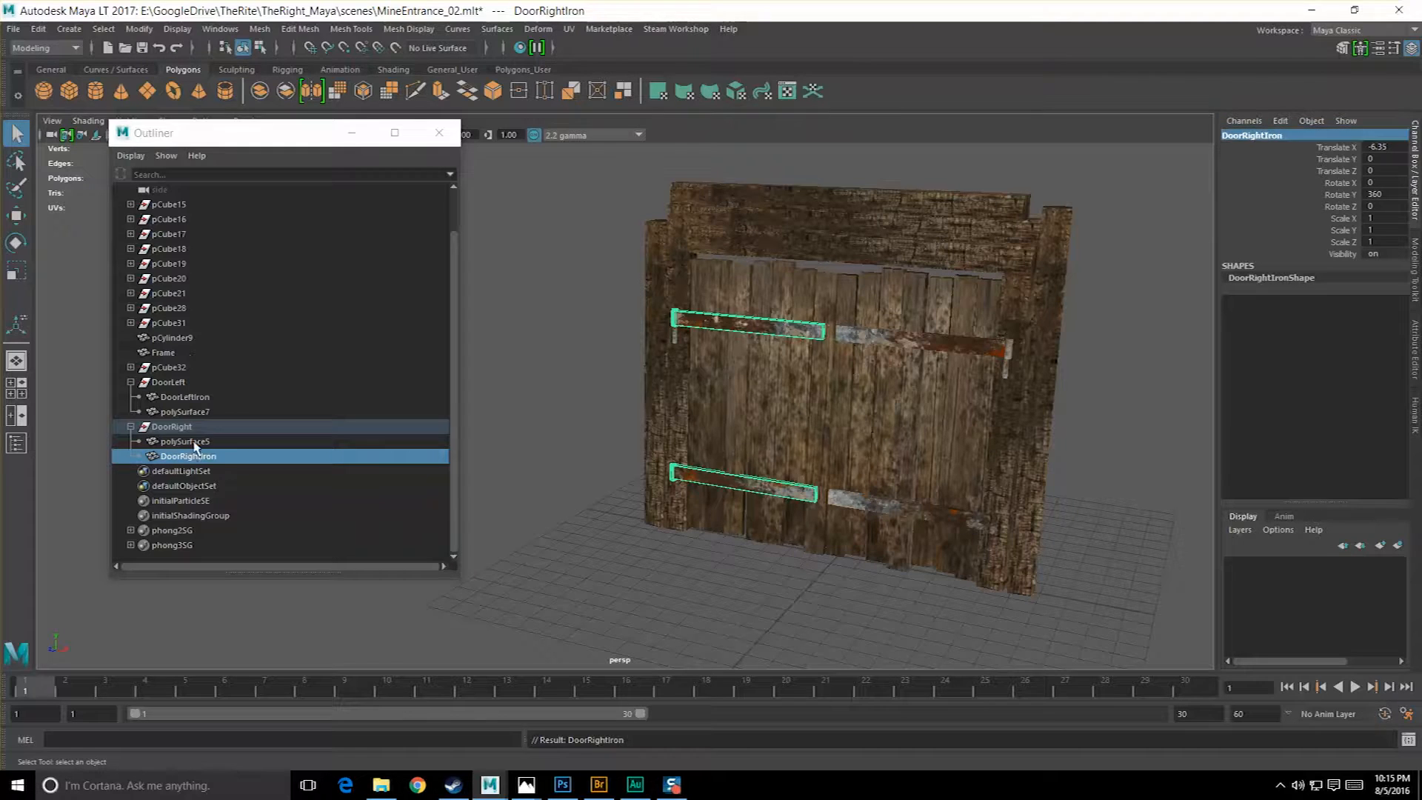
Rename the boards in the DoorRight group DoorRightWood and those in the DoorLeft group DoorLeftWood.
click(184, 442)
double_click(1292, 134)
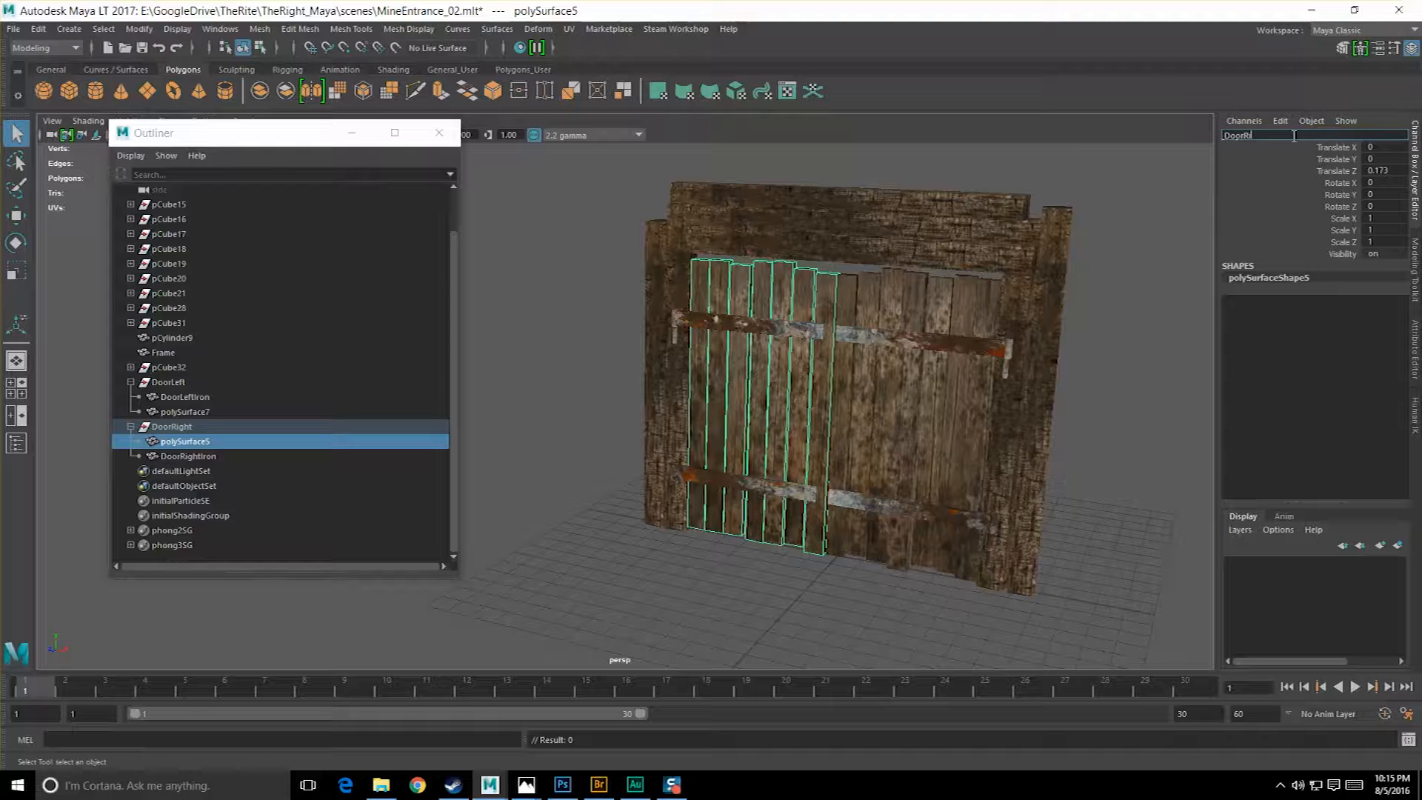
text(DoorRightWood)
key(Return)
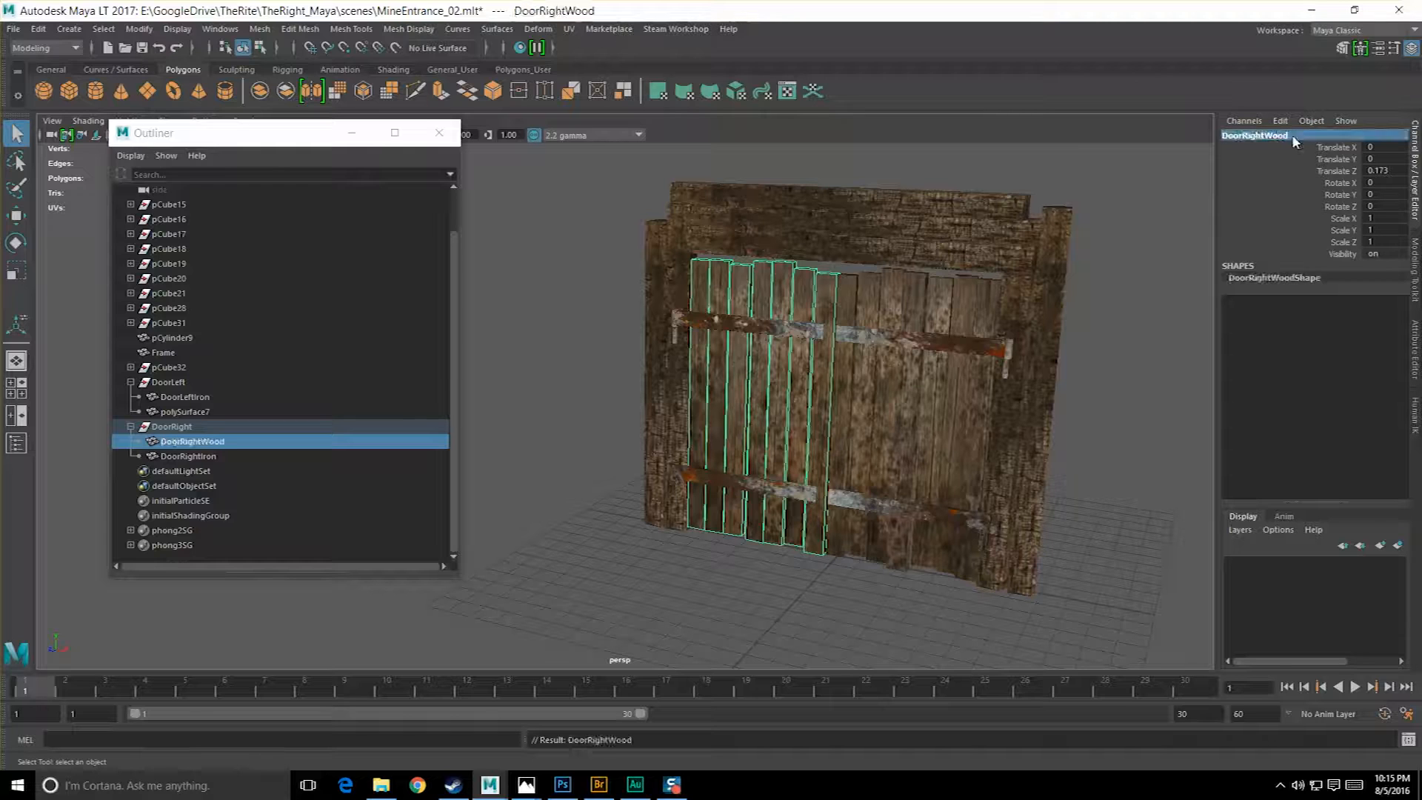
click(209, 414)
double_click(1261, 135)
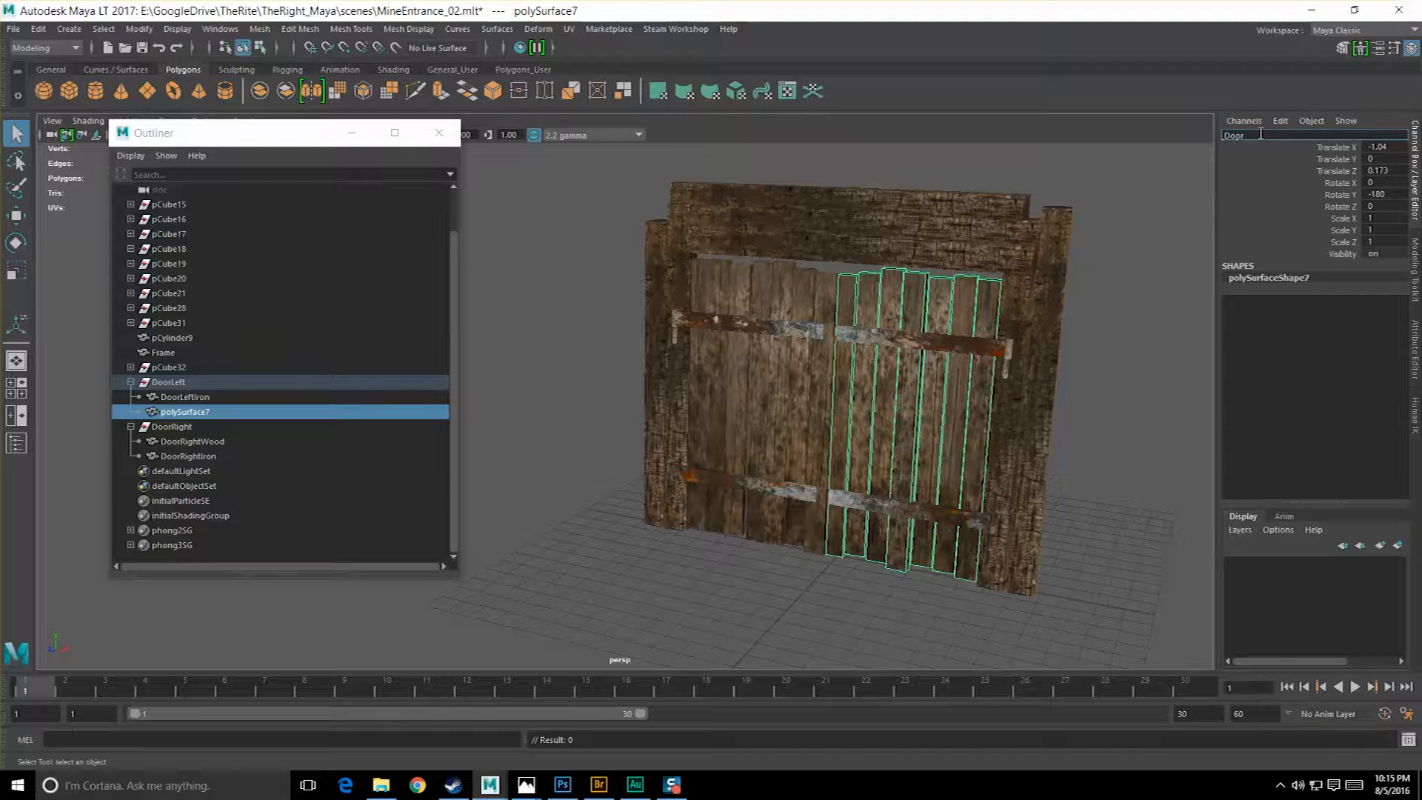
text(DoorLeftWood)
key(Return)
click(1181, 230)
Select the DoorLeft group and move its pivot to the hinge end of its straps, snapping to a vertex.
alt+drag(1111, 266, 777, 389)
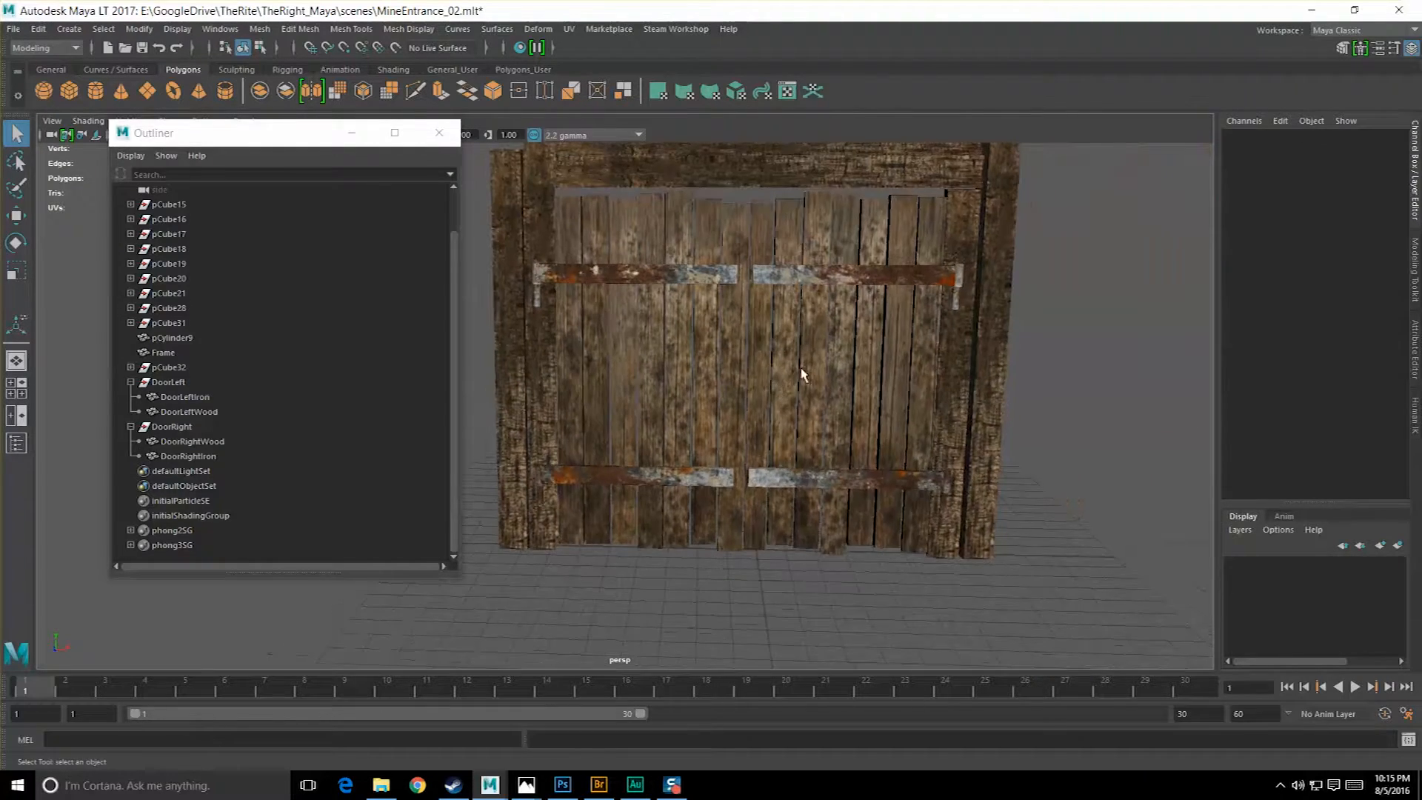
click(778, 389)
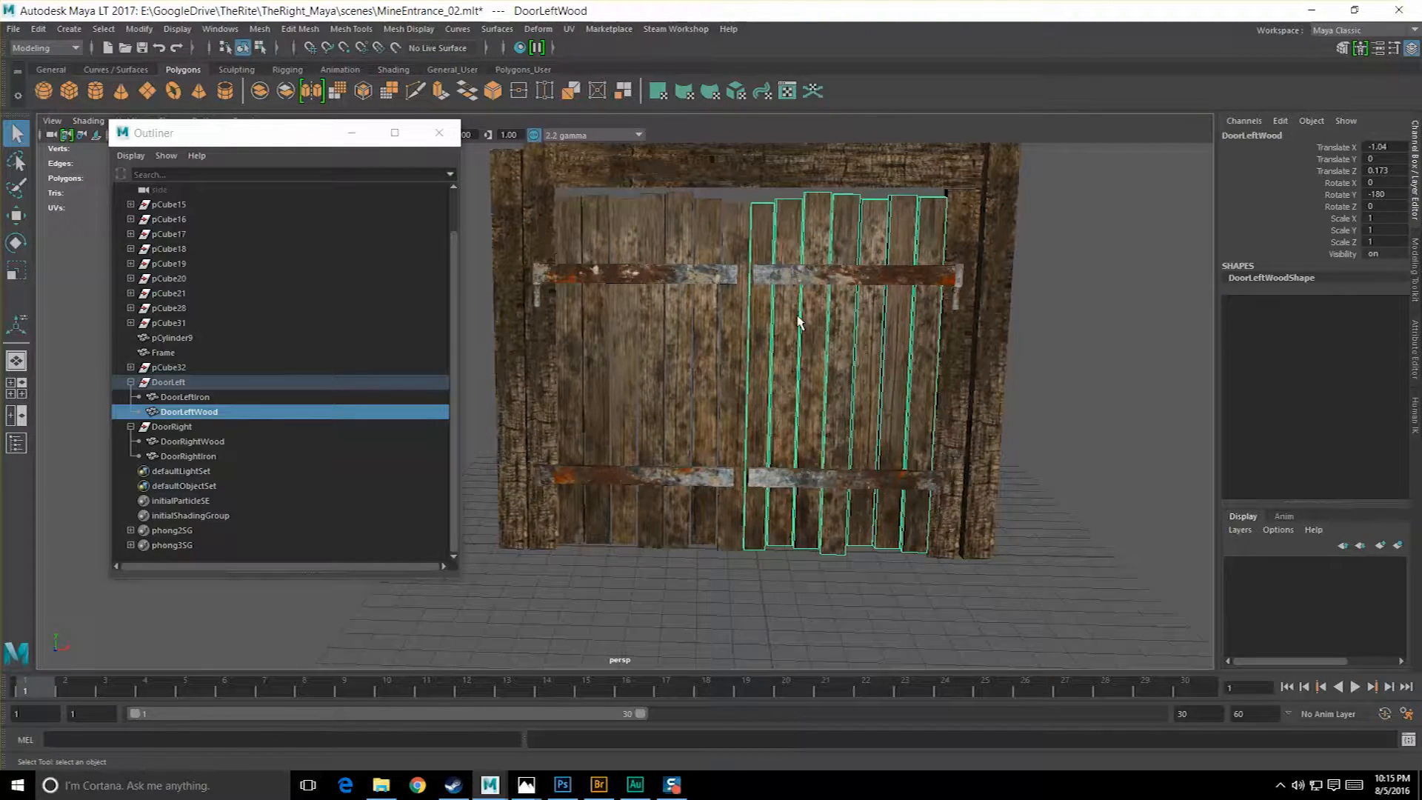
key(Up)
key(e)
alt+drag(825, 388, 661, 379)
alt+right_drag(662, 380, 807, 352)
alt+middle_drag(806, 353, 686, 486)
alt+right_drag(686, 486, 694, 494)
key(w)
key(d)
key(v)
middle_drag(819, 555, 819, 536)
alt+right_drag(819, 536, 791, 511)
Select the DoorRight group and move its pivot to the hinge end of its straps.
alt+drag(790, 511, 615, 370)
key(q)
click(608, 350)
alt+middle_drag(598, 404, 870, 422)
key(Up)
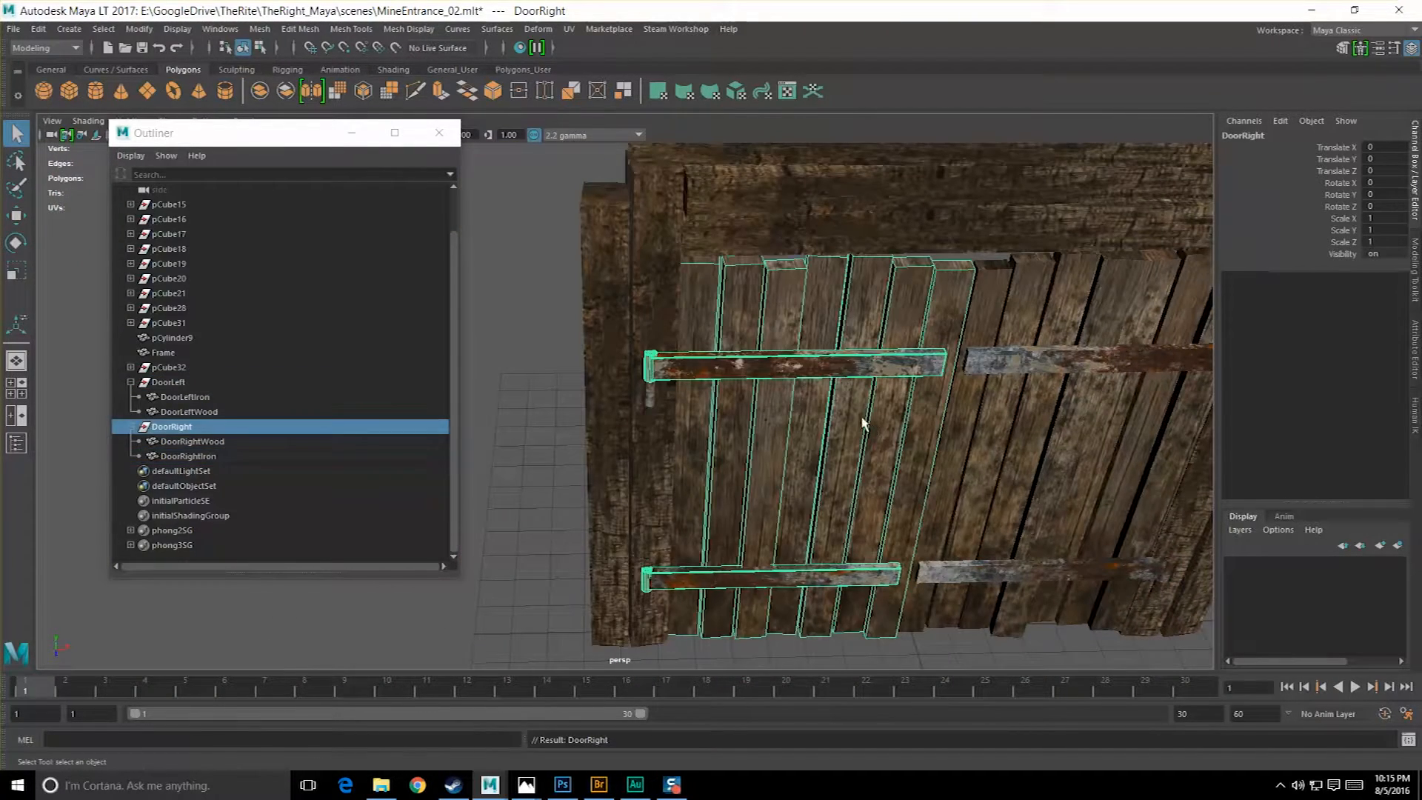
key(w)
alt+right_drag(771, 427, 740, 412)
alt+drag(896, 463, 948, 460)
Try swinging the DoorLeft group around its hinge pivot with the Rotate tool.
click(930, 390)
alt+drag(932, 392, 981, 426)
alt+right_drag(981, 426, 939, 416)
key(e)
key(Up)
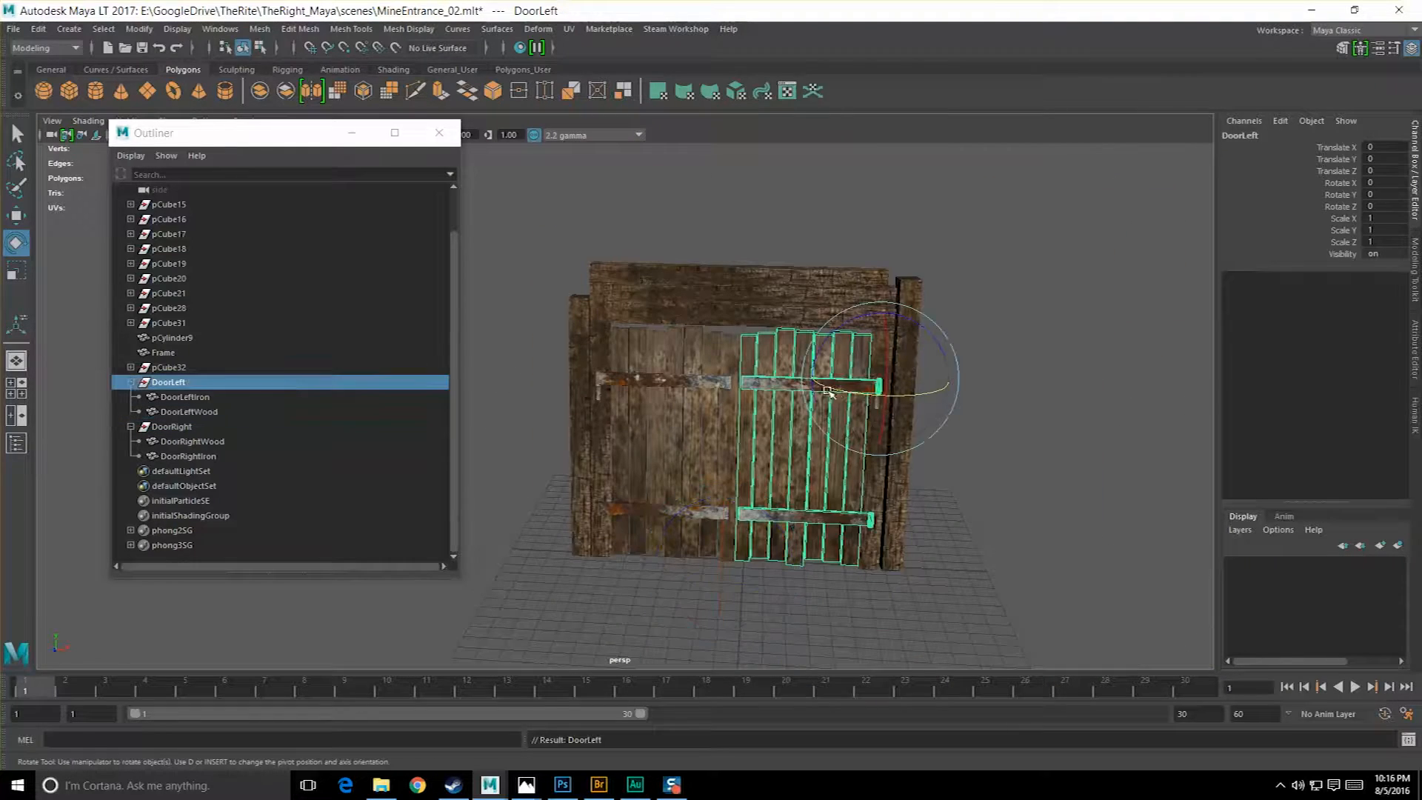
middle_drag(940, 416, 830, 402)
Try swinging the DoorRight group around its hinge pivot and undo the rotation.
click(651, 406)
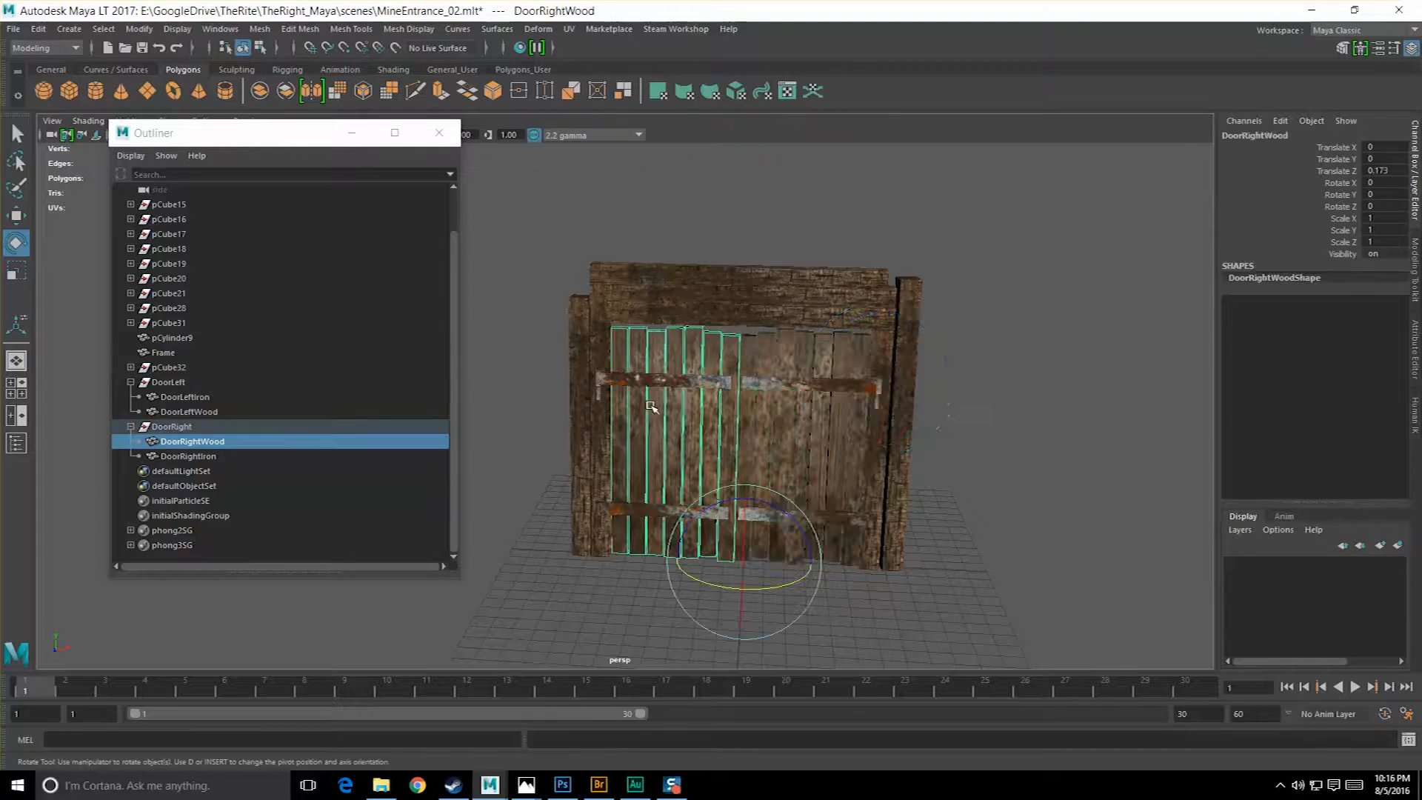
key(Up)
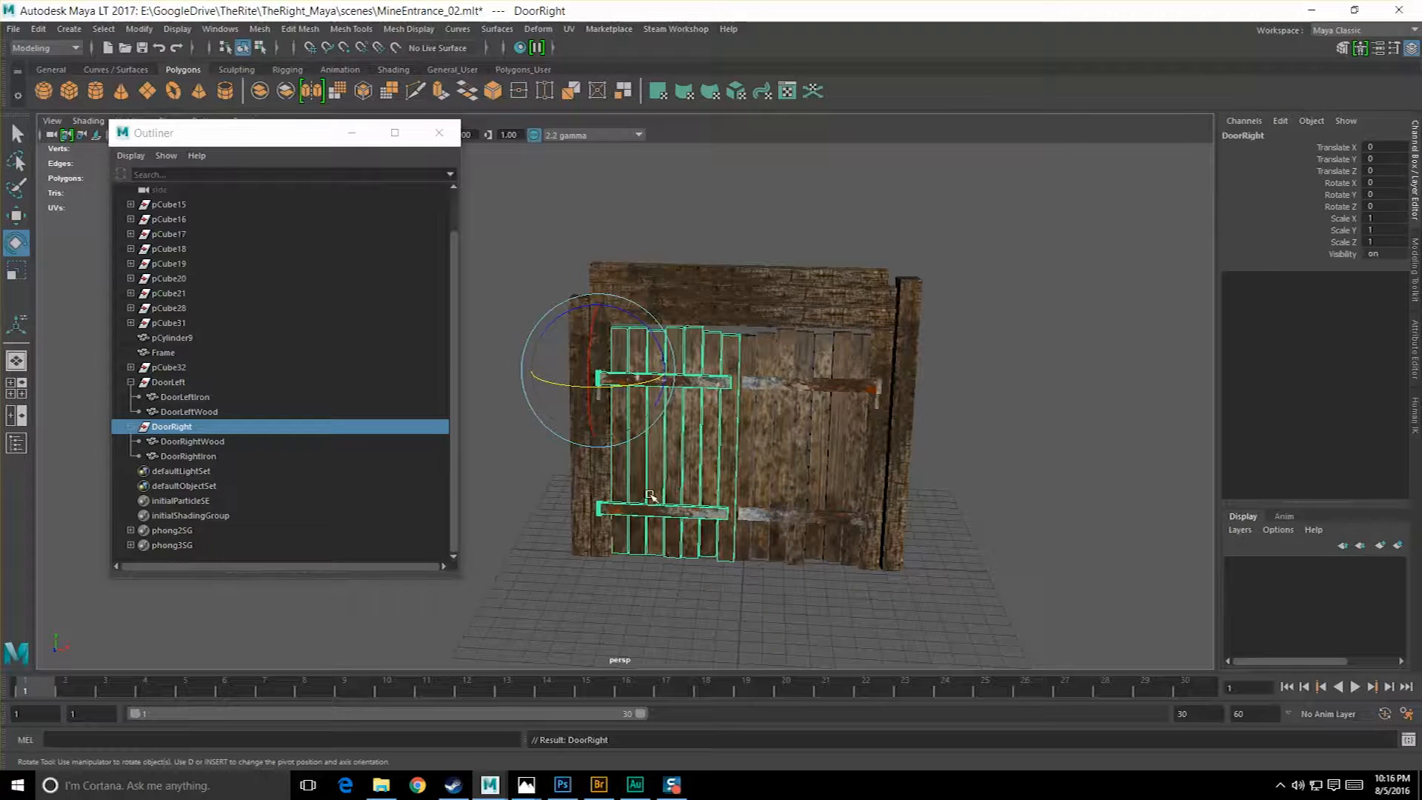
middle_drag(632, 393, 587, 401)
alt+drag(804, 504, 860, 502)
key(ctrl+z)
Save the scene with nothing selected and delete the construction history of all objects.
key(q)
click(876, 482)
key(ctrl+s)
alt+right_drag(860, 502, 993, 533)
alt+drag(994, 533, 958, 495)
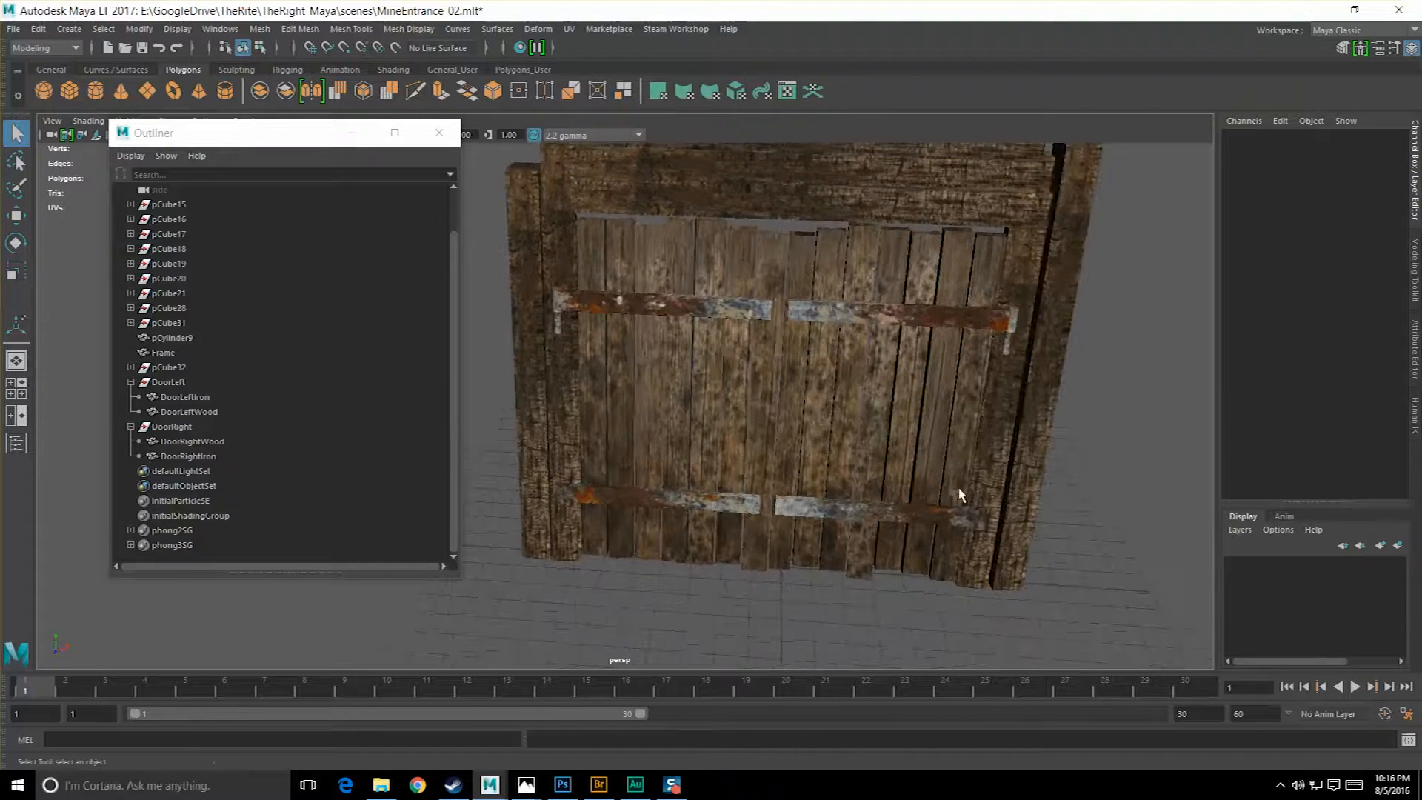
click(39, 29)
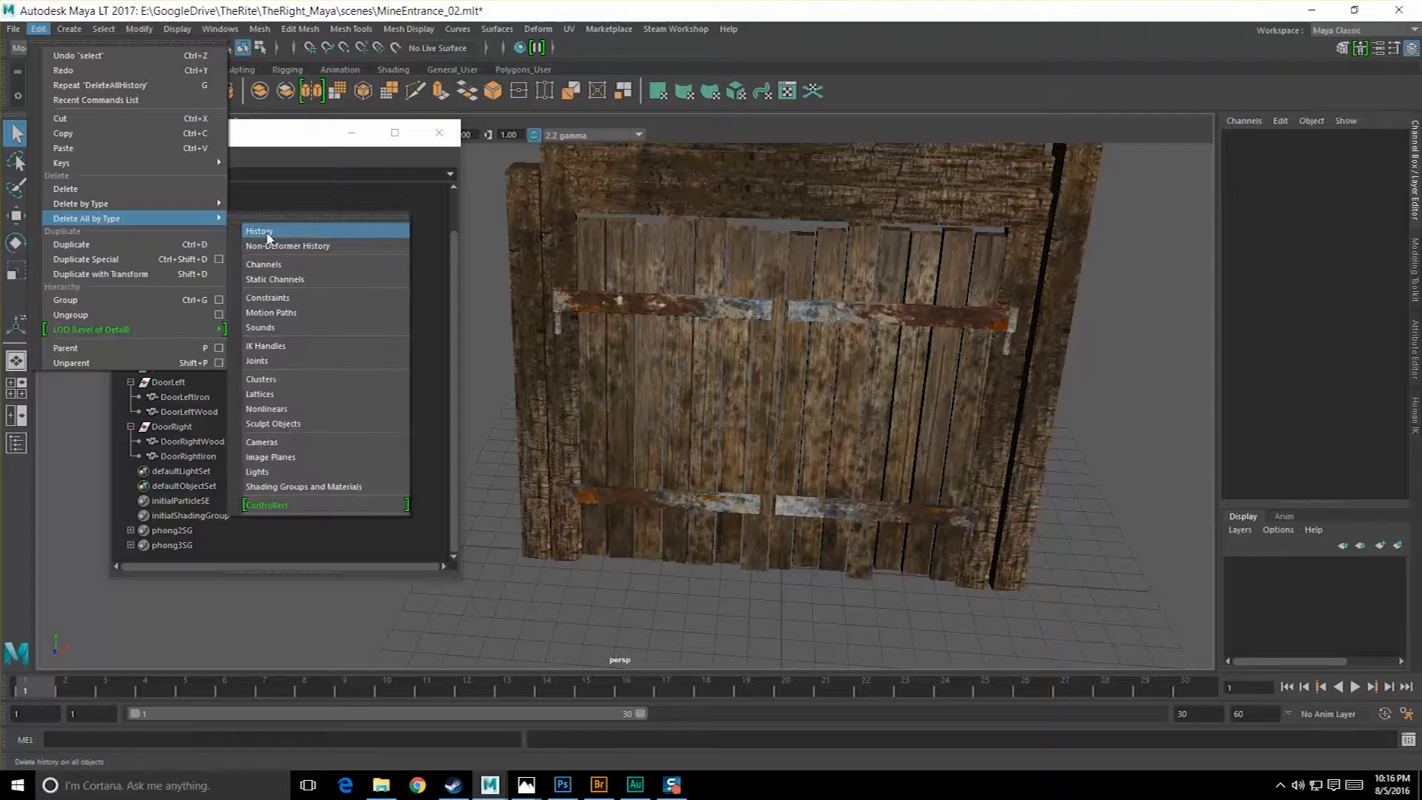
click(259, 238)
Switch the DoorRightWood boards to edge mode and select all of their edges.
alt+drag(640, 297, 646, 283)
alt+right_drag(747, 259, 789, 272)
alt+middle_drag(789, 273, 752, 378)
alt+drag(752, 378, 759, 367)
click(753, 254)
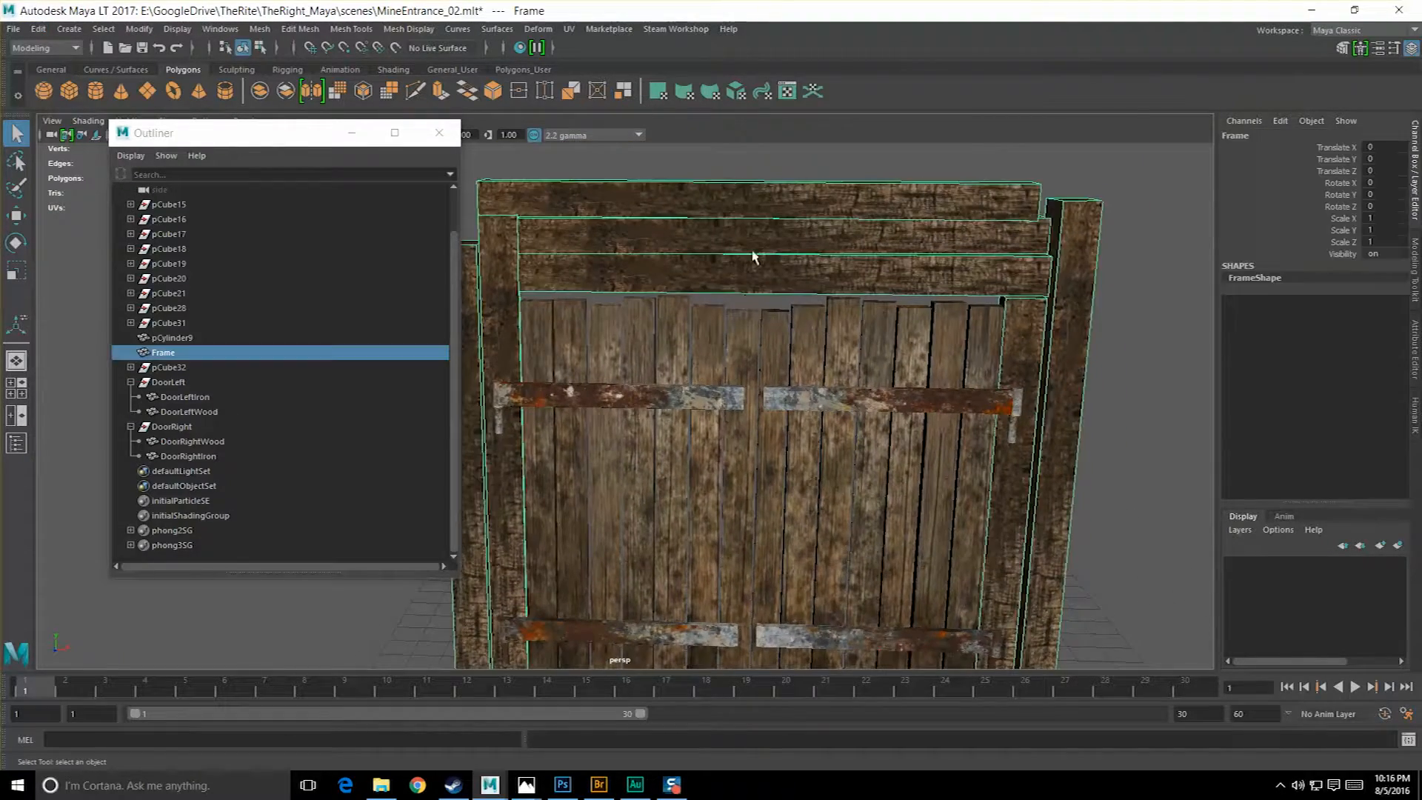
alt+drag(742, 306, 727, 321)
click(726, 323)
alt+right_drag(727, 324, 758, 321)
alt+drag(758, 321, 732, 339)
alt+right_drag(731, 338, 706, 318)
right_click(735, 318)
drag(754, 526, 715, 485)
alt+right_drag(714, 485, 788, 389)
alt+middle_drag(788, 388, 710, 426)
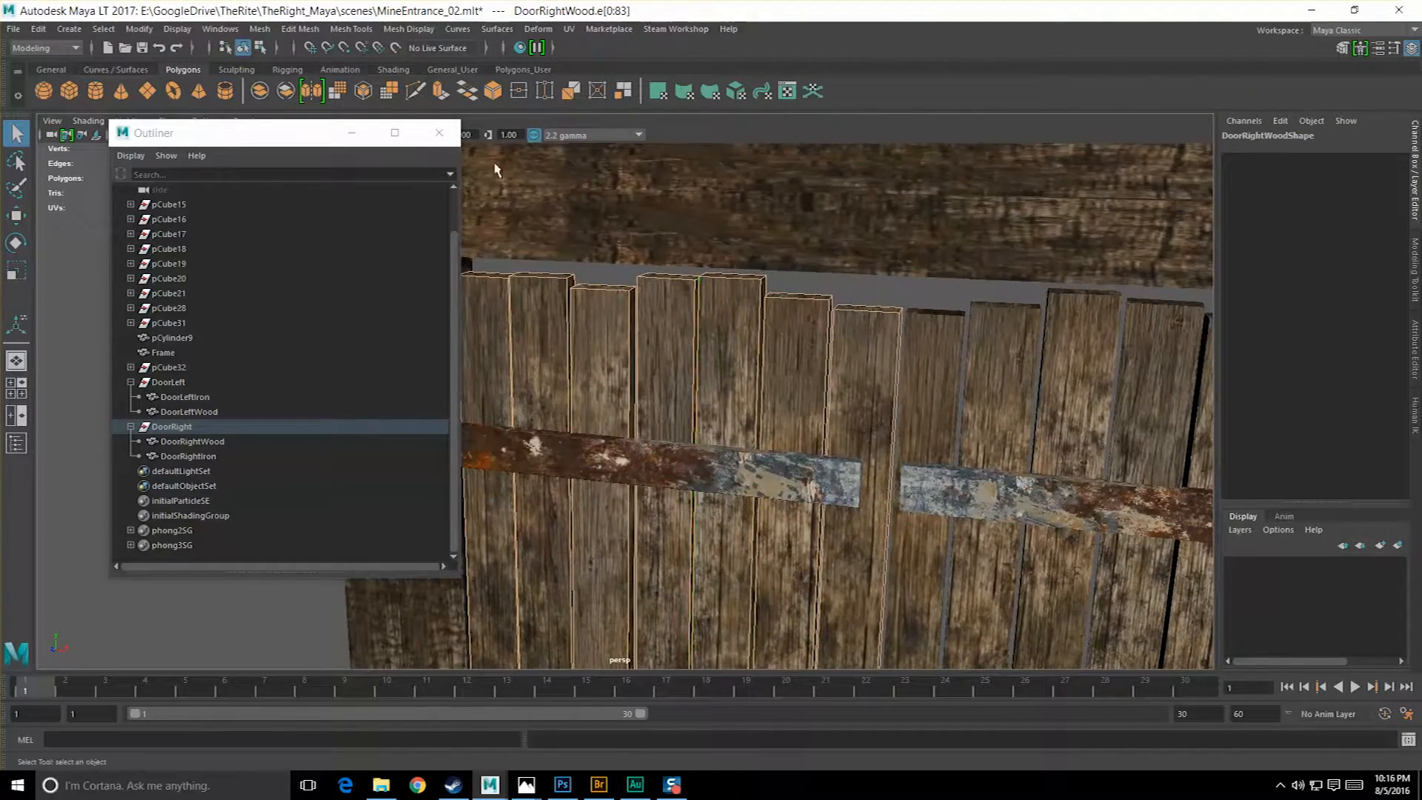
Bevel the selected DoorRightWood edges with a fractional width of 0.2 and 3 segments, then return to object mode.
shift+right_click(683, 335)
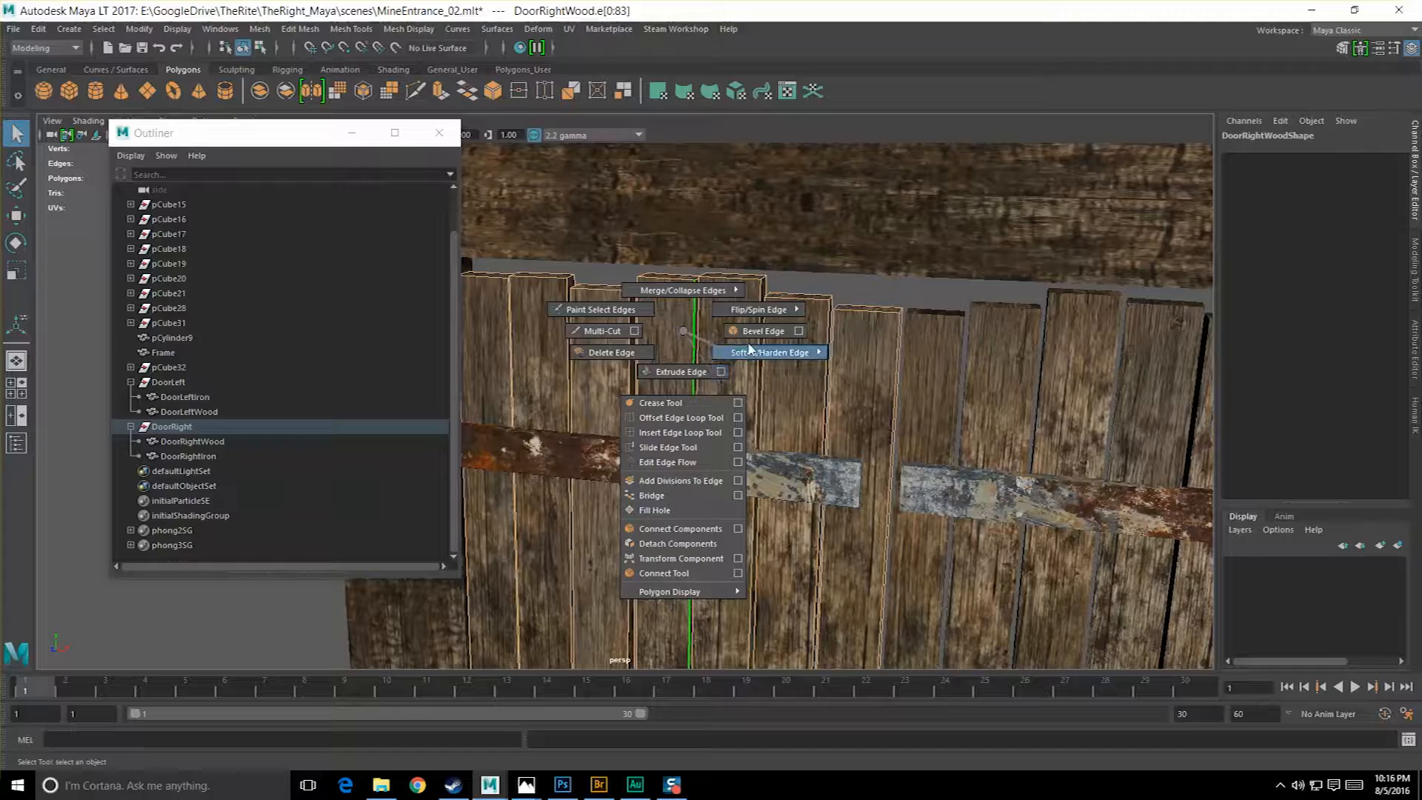
click(800, 331)
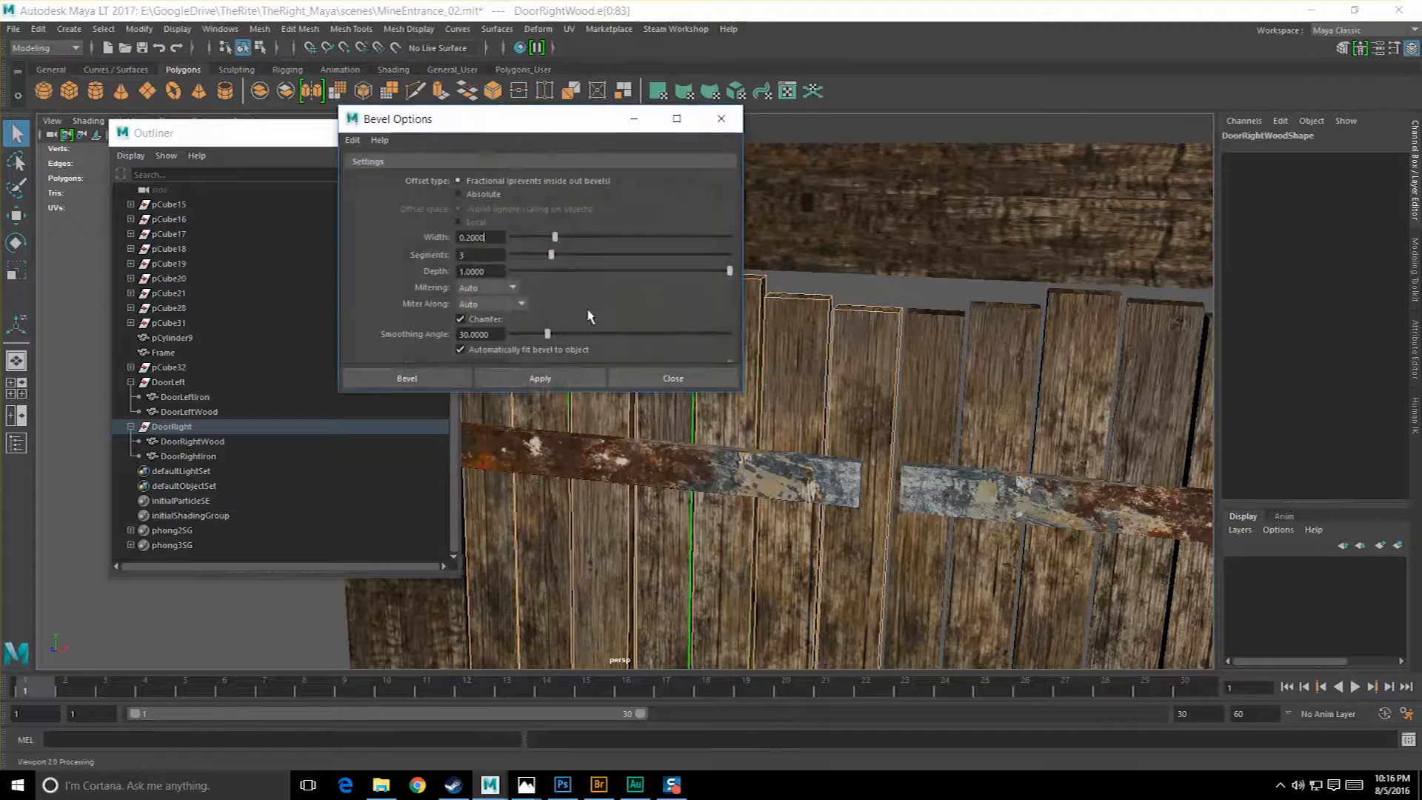
click(539, 378)
click(673, 377)
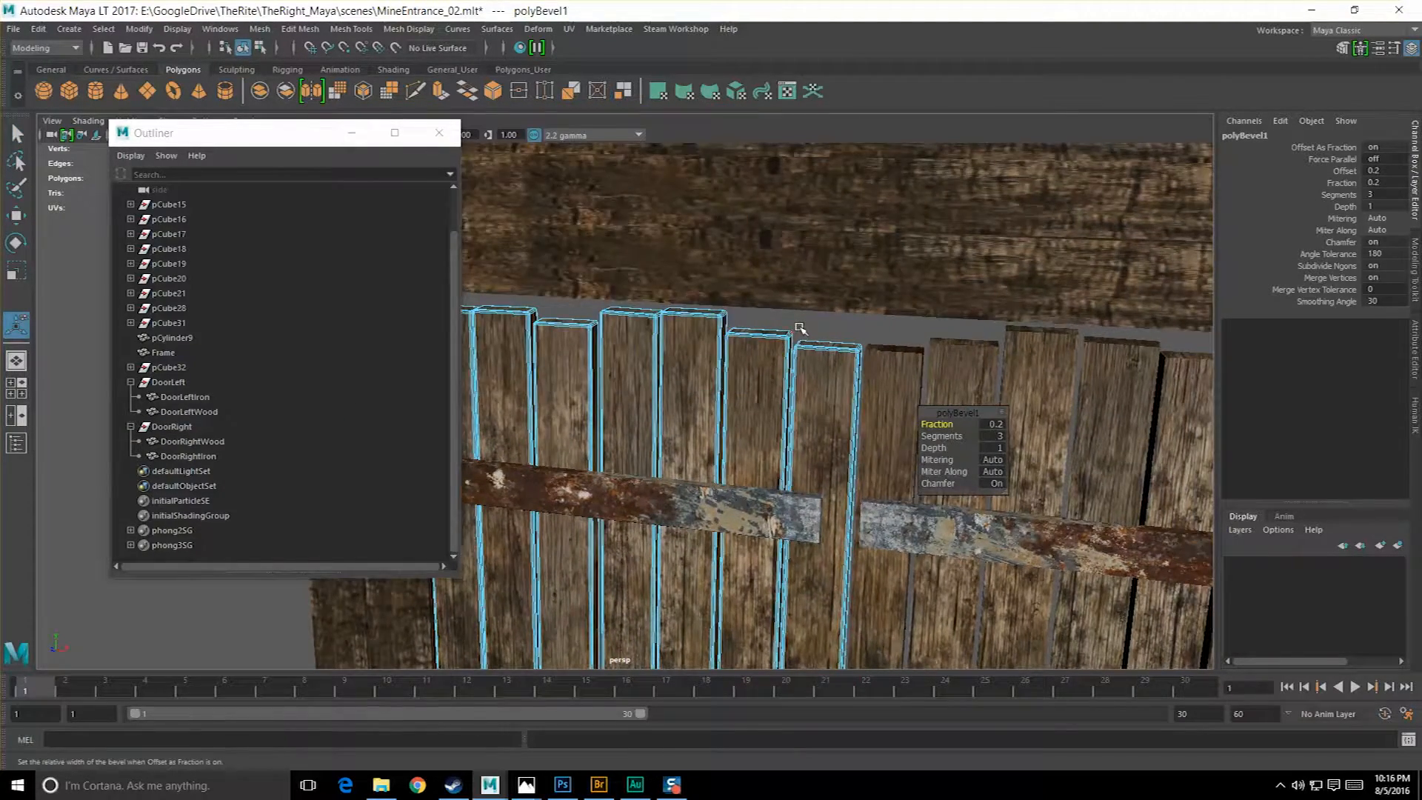
scroll(800, 329, down, 4)
key(q)
right_drag(800, 329, 844, 286)
click(864, 175)
Examine the beveled DoorRightWood boards close up and compare them with the unbeveled boards of the other door.
scroll(829, 371, up, 5)
alt+drag(829, 373, 715, 378)
click(777, 350)
click(743, 311)
scroll(728, 331, down, 5)
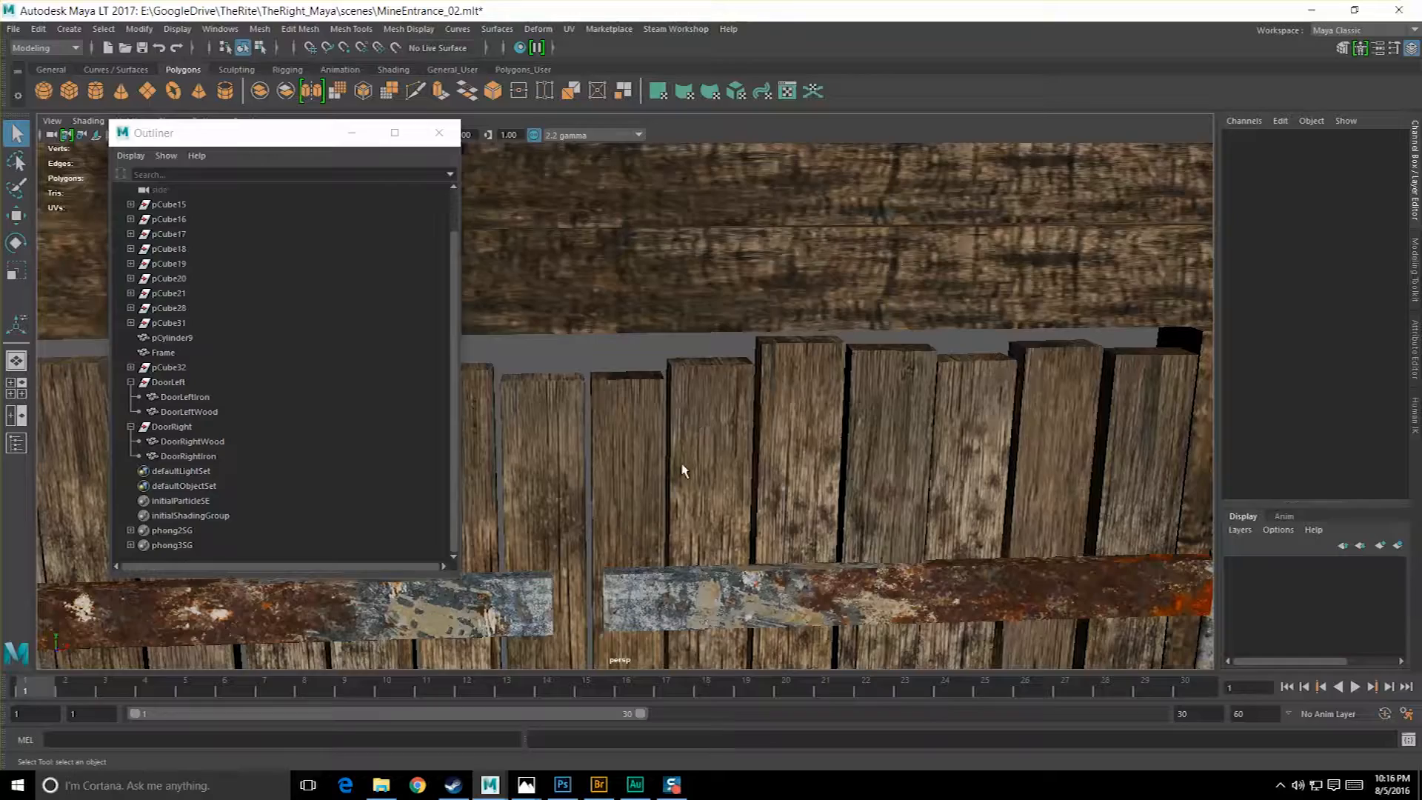
alt+drag(706, 454, 847, 394)
click(762, 413)
alt+drag(762, 413, 721, 410)
scroll(721, 409, up, 3)
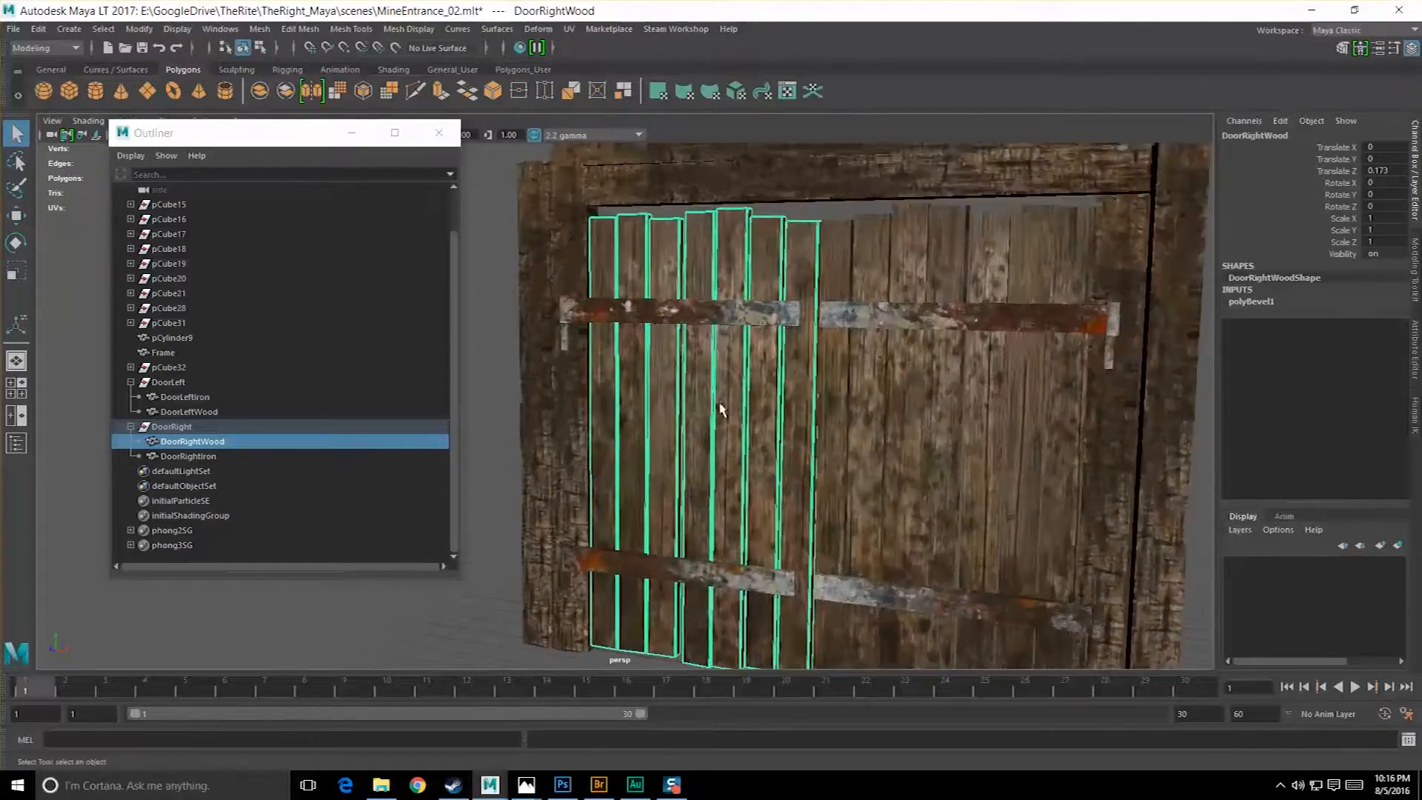
alt+middle_drag(721, 410, 554, 449)
alt+drag(554, 449, 678, 347)
Switch the DoorLeftWood boards to edge mode and select all of their edges.
click(678, 346)
scroll(678, 347, up, 3)
alt+middle_drag(675, 240, 670, 350)
scroll(670, 351, up, 3)
alt+drag(671, 350, 682, 349)
right_drag(740, 365, 725, 333)
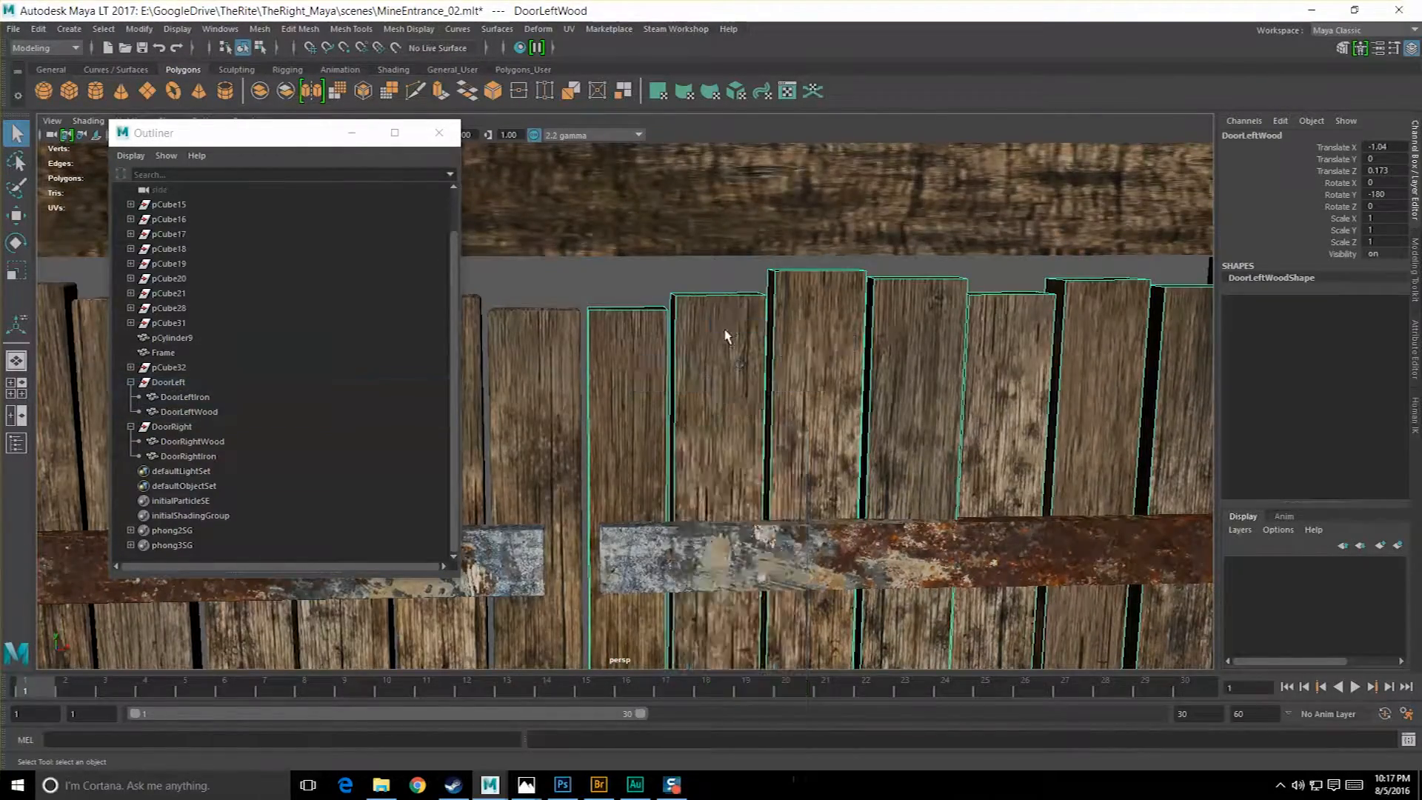
scroll(718, 374, down, 5)
alt+middle_drag(717, 388, 660, 238)
drag(874, 491, 850, 509)
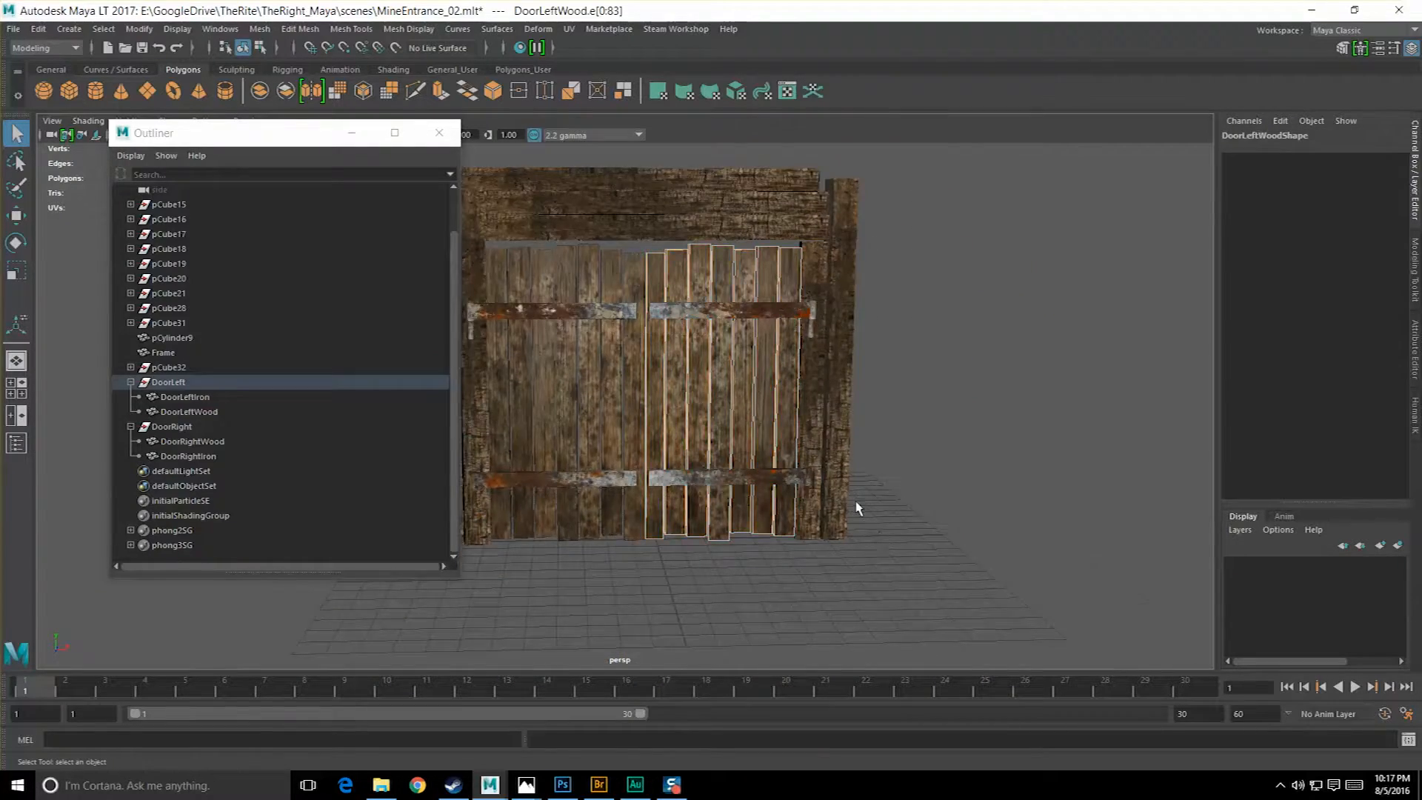
scroll(787, 346, up, 5)
alt+middle_drag(787, 346, 719, 454)
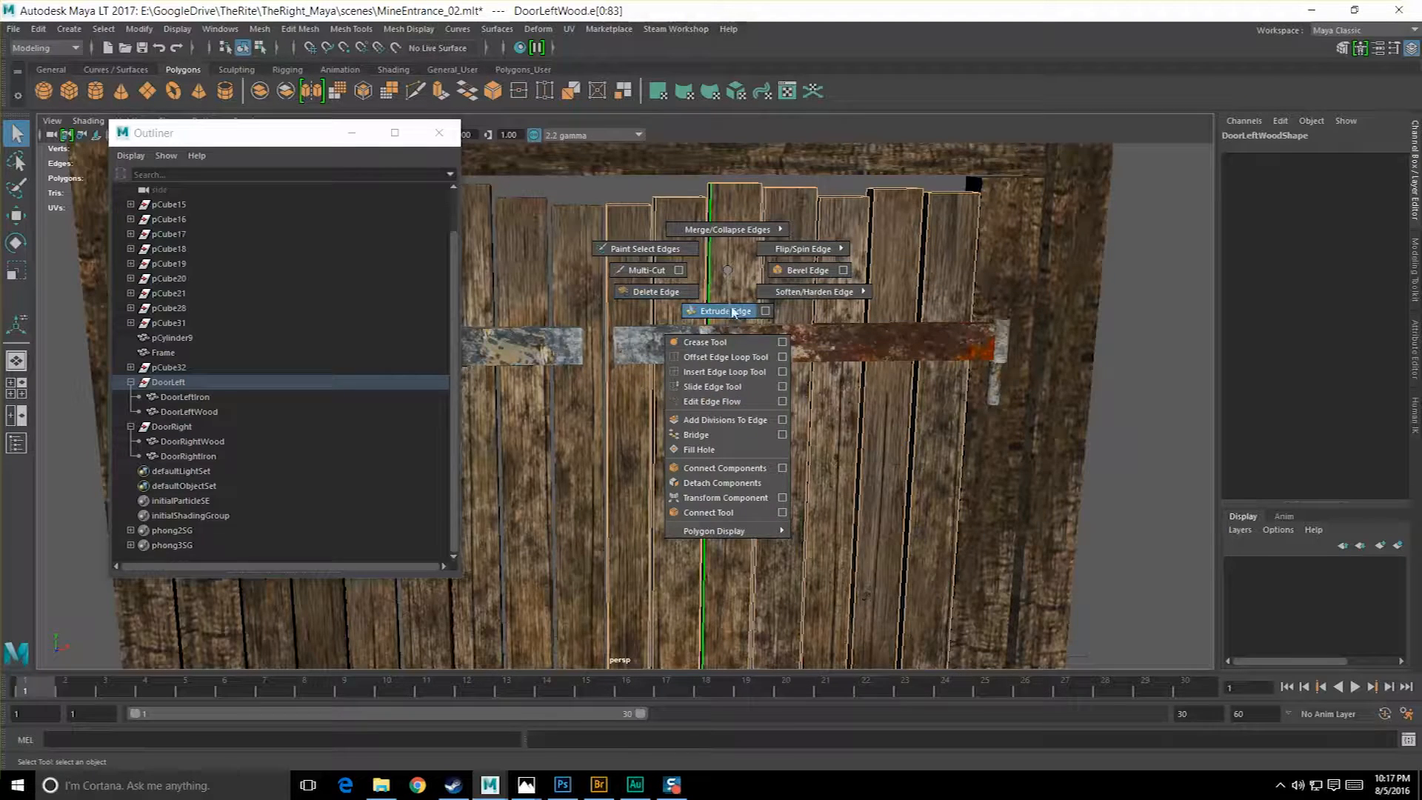
Bevel the selected DoorLeftWood edges with fraction 0.2 and 3 segments, then return to object mode and clear the selection.
click(797, 271)
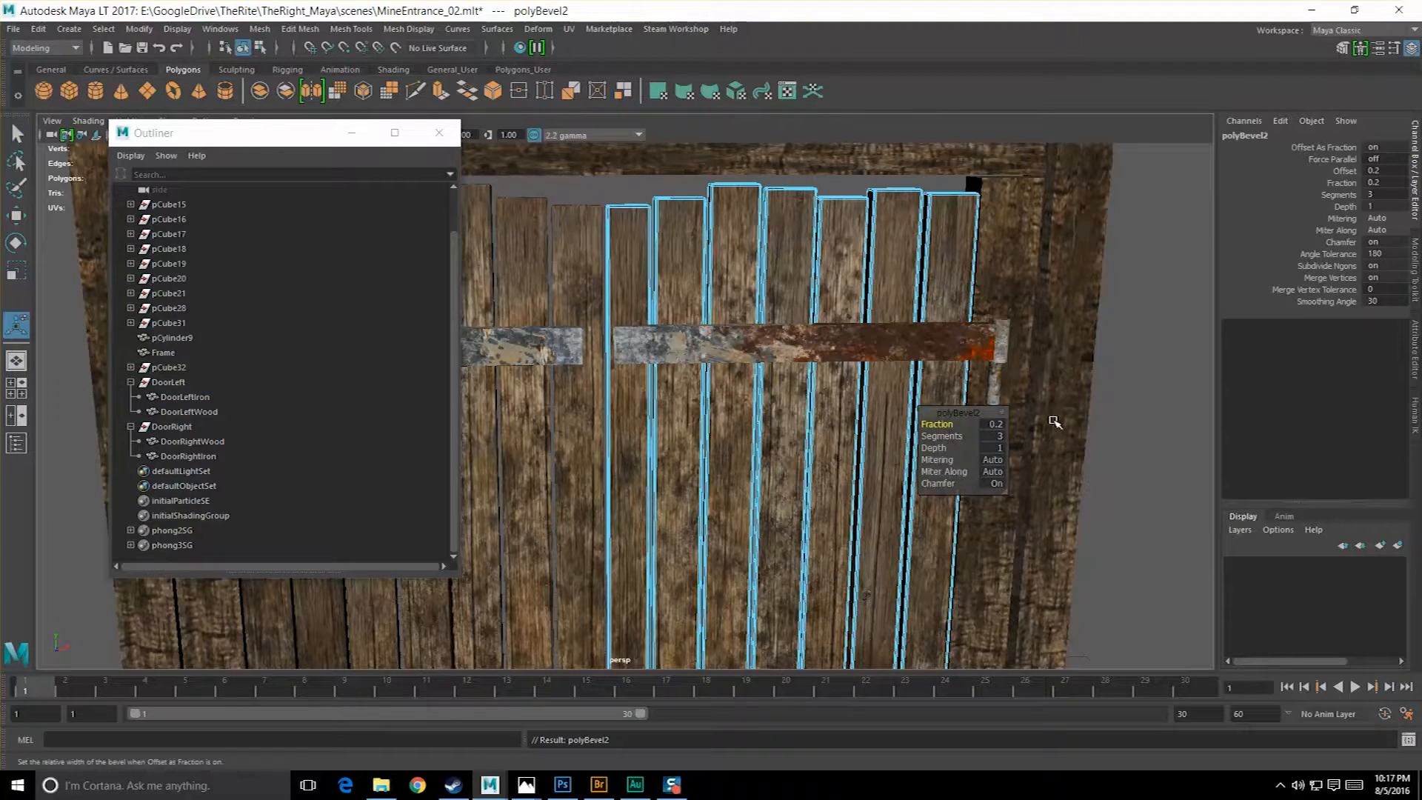
key(F8)
key(q)
click(1167, 465)
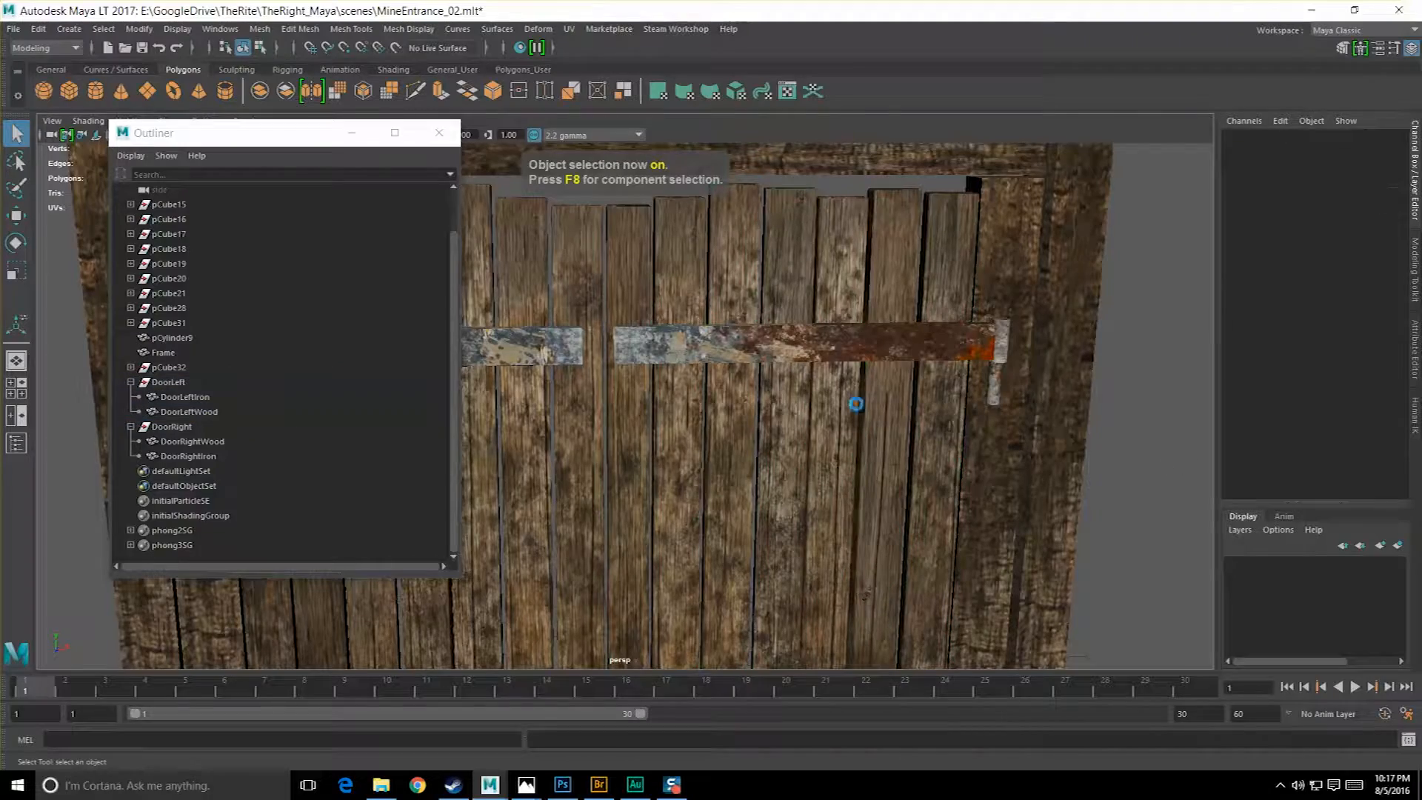
Examine the iron straps and hinge ends on both doors close up and from several angles.
click(782, 359)
alt+drag(779, 367, 894, 381)
scroll(888, 388, up, 5)
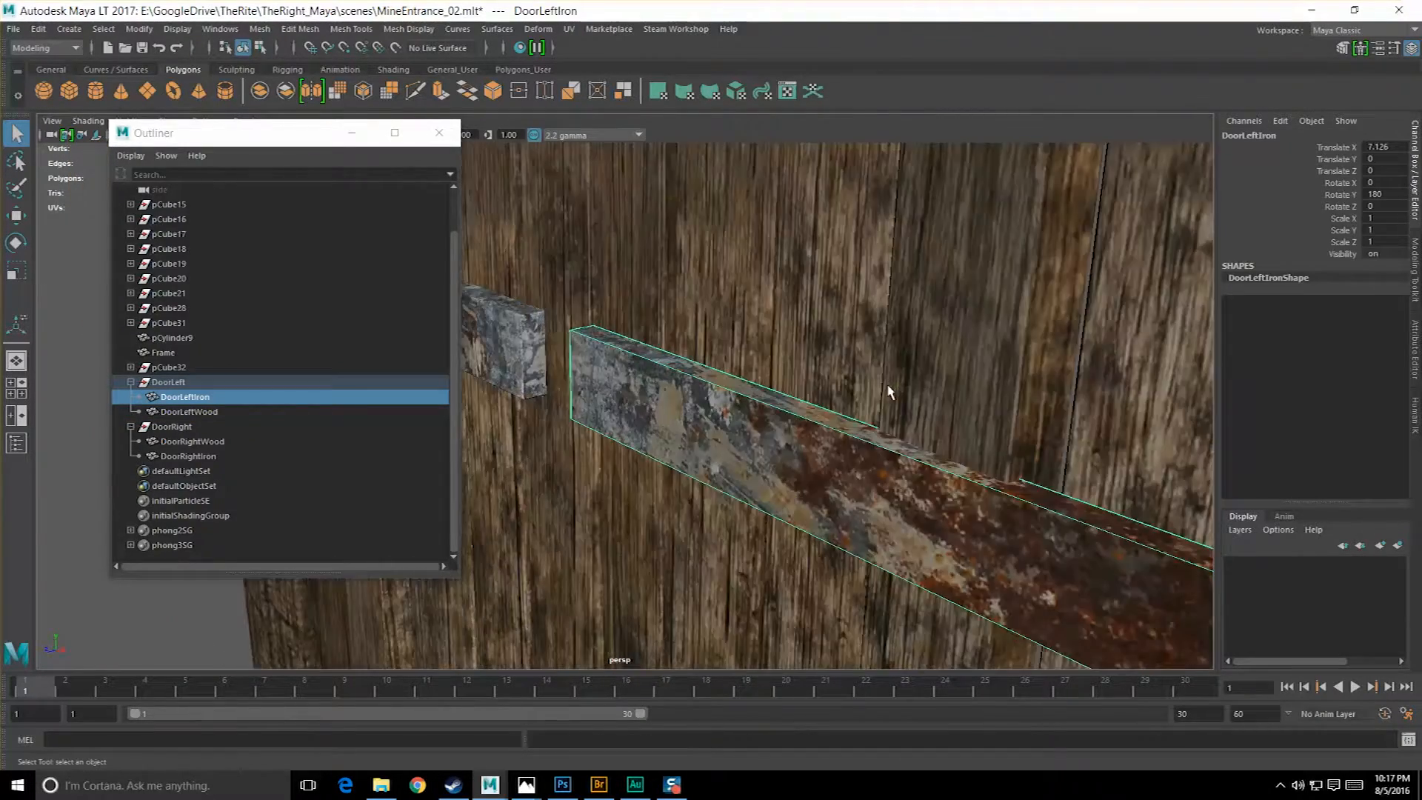
scroll(888, 388, down, 5)
alt+drag(789, 437, 1081, 387)
click(1194, 403)
alt+middle_drag(1113, 440, 1067, 353)
alt+drag(1067, 353, 1027, 402)
scroll(1027, 402, up, 3)
alt+middle_drag(893, 370, 768, 489)
scroll(768, 489, up, 5)
alt+middle_drag(728, 427, 799, 448)
scroll(800, 447, down, 6)
alt+drag(831, 473, 797, 441)
alt+middle_drag(797, 441, 846, 422)
alt+drag(846, 422, 811, 414)
Close the Outliner and delete the construction history of every object in the scene.
click(439, 133)
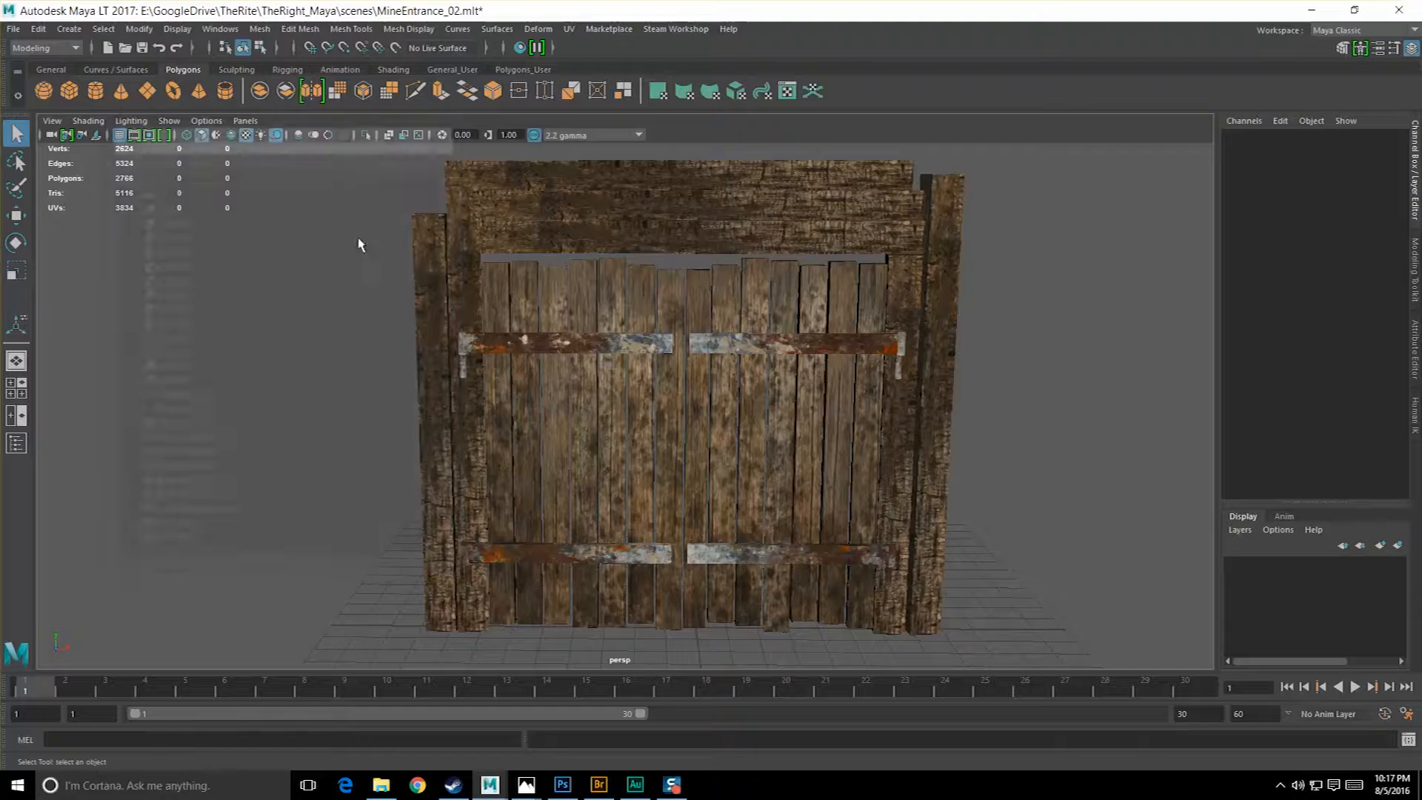
click(38, 28)
mouse_move(89, 219)
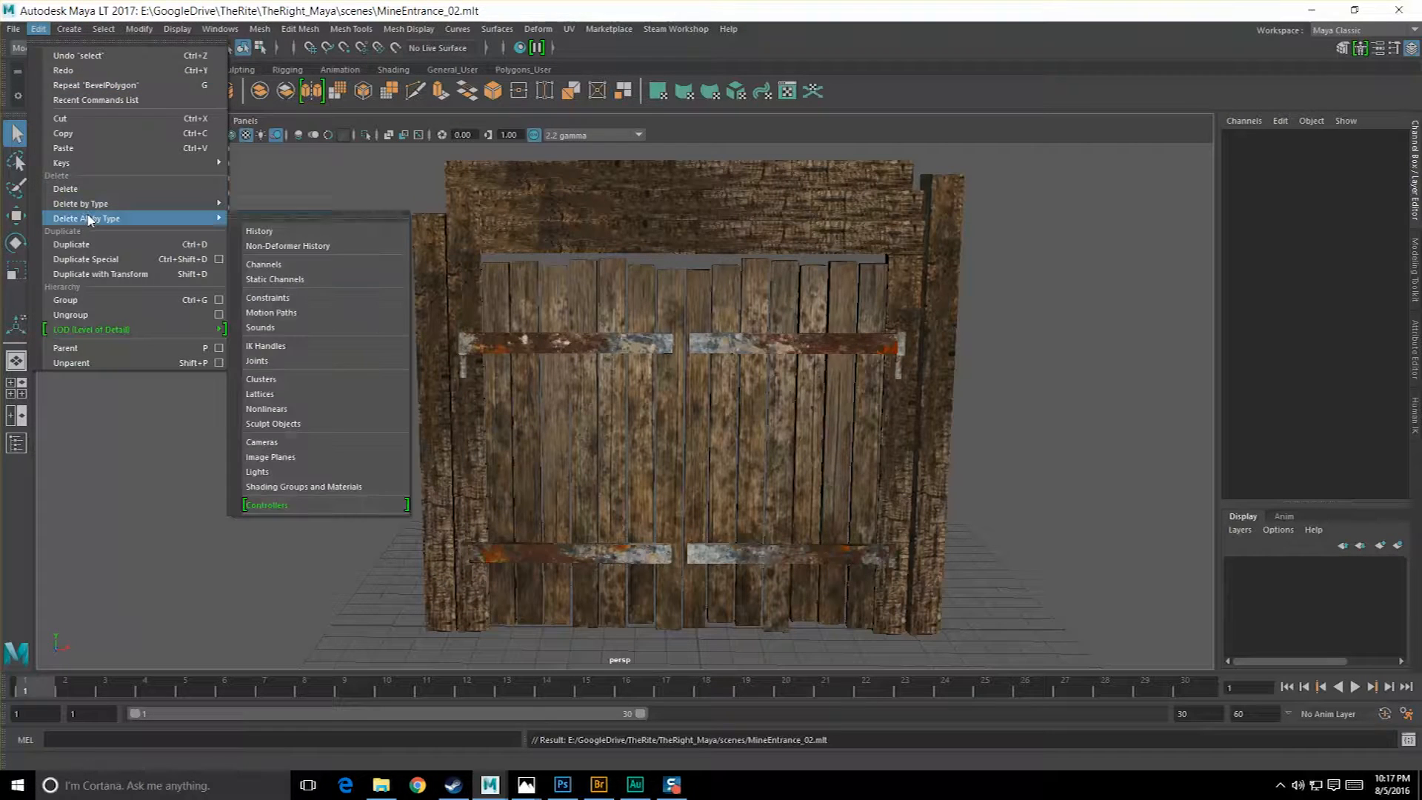
click(297, 229)
Reopen the Outliner, enlarge it to show the whole hierarchy and move it beside the model.
click(219, 30)
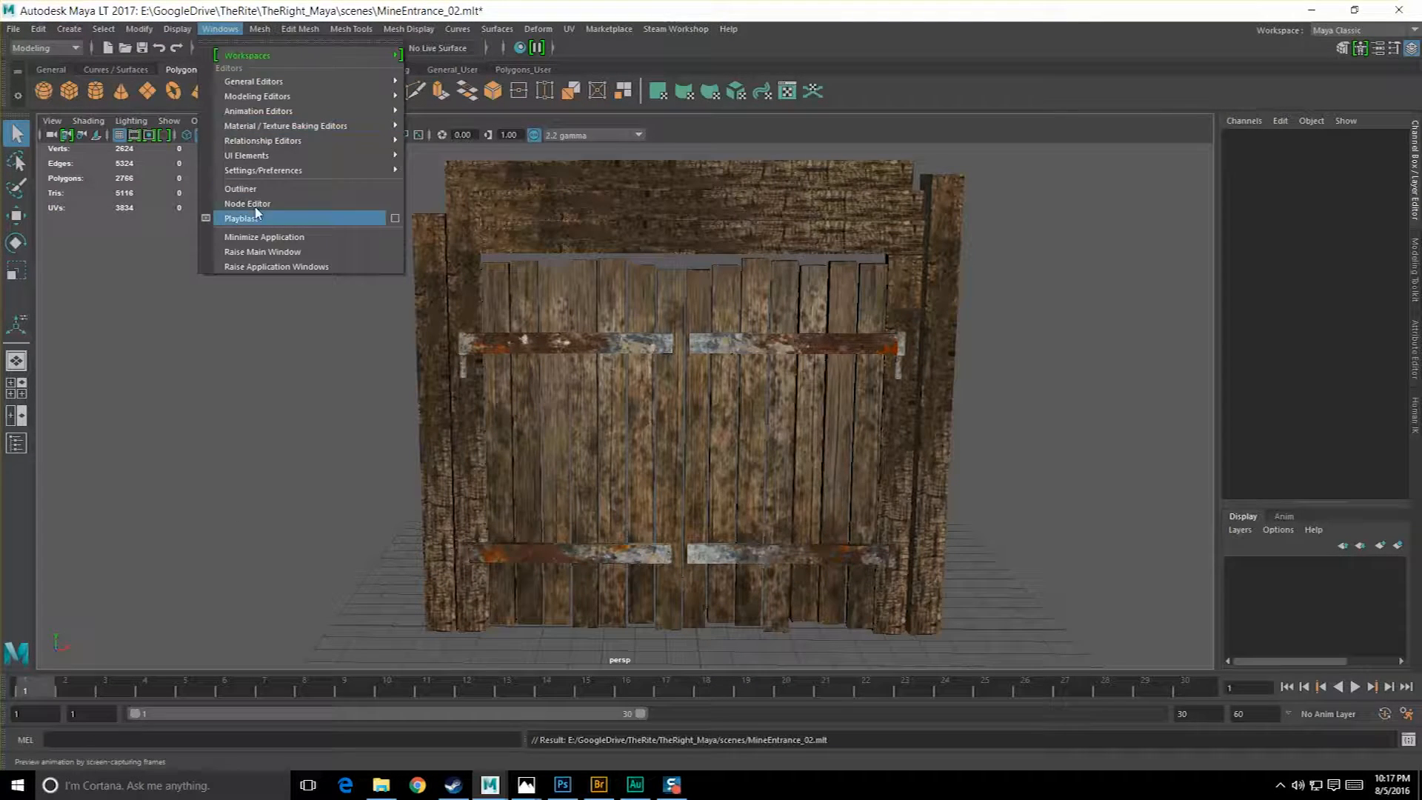
click(219, 29)
click(220, 29)
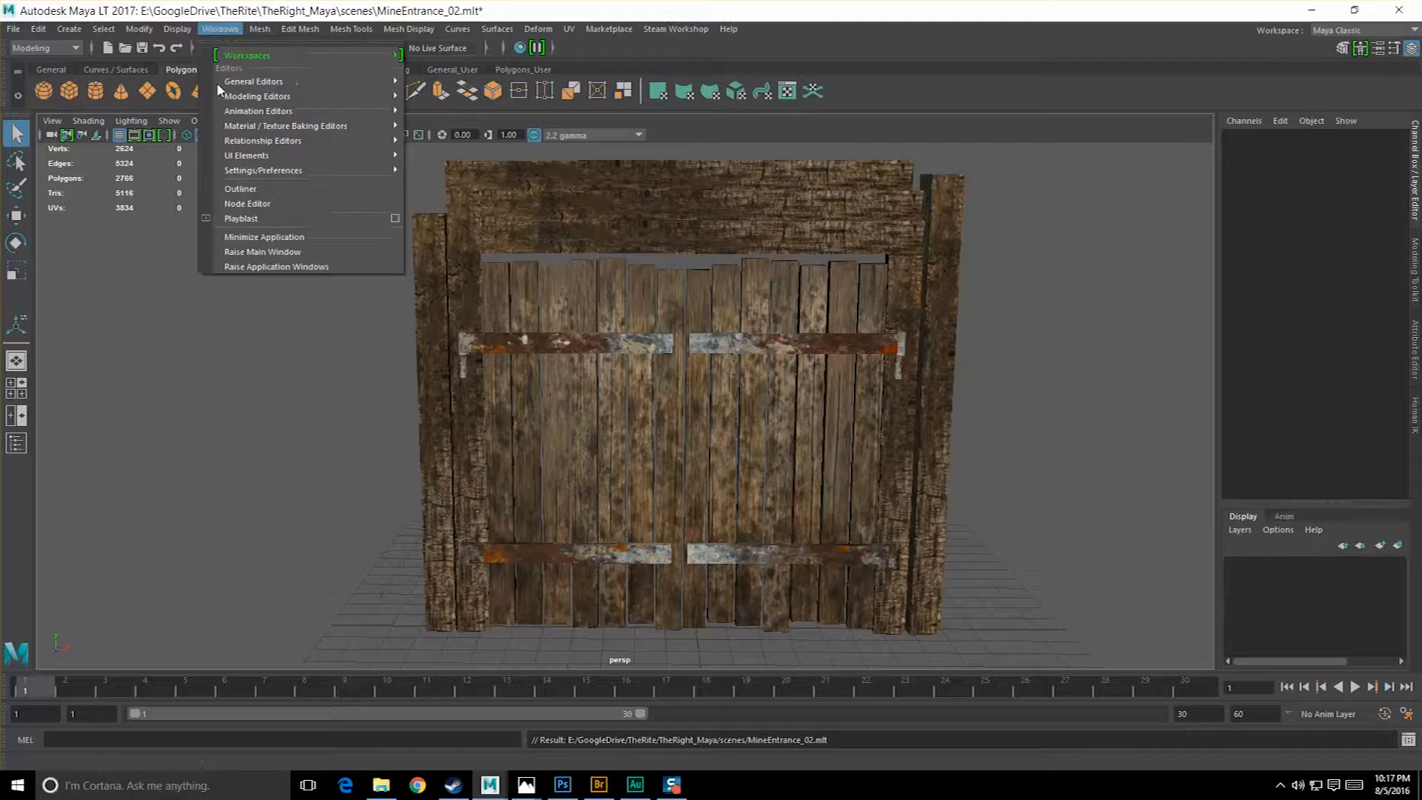
click(241, 189)
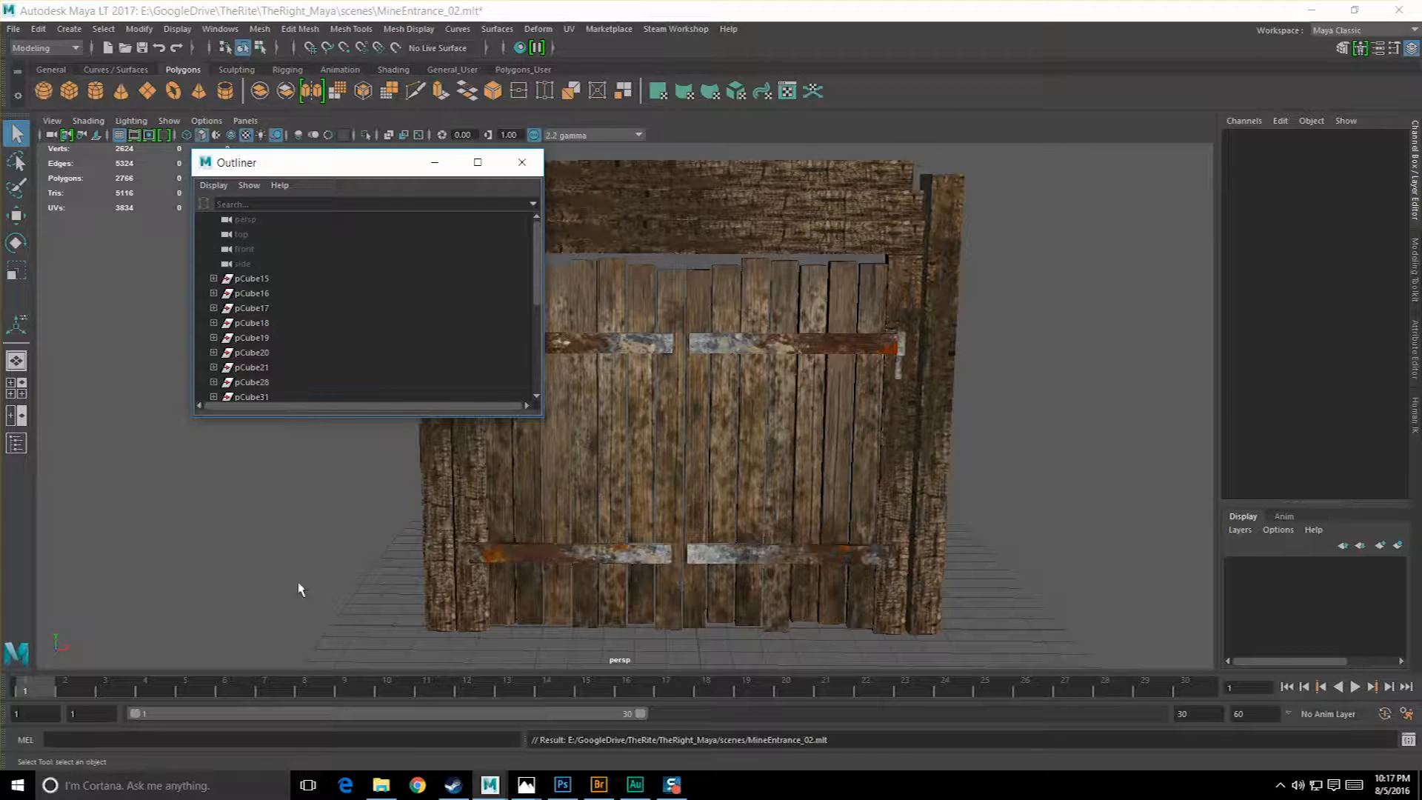
drag(294, 416, 294, 739)
drag(333, 163, 203, 112)
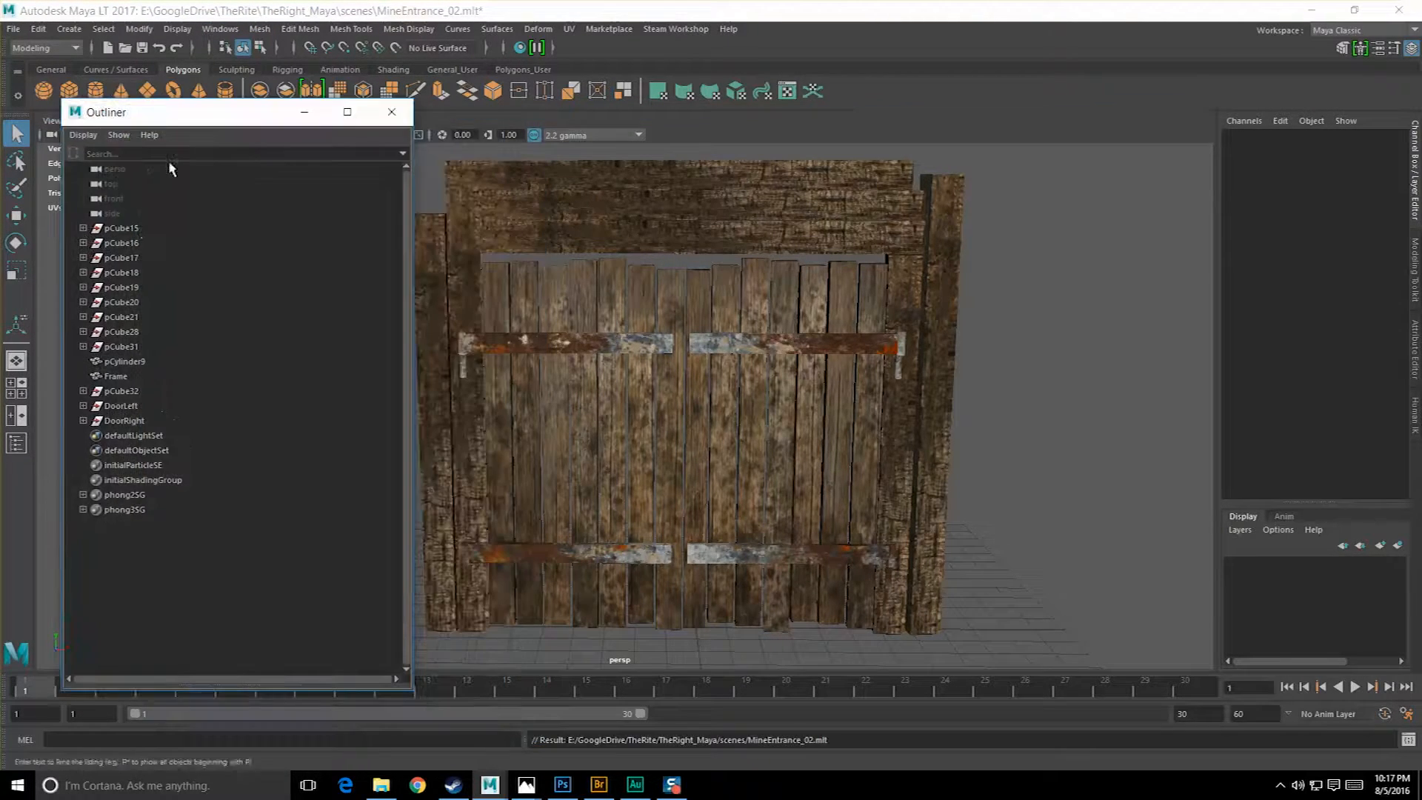
Delete the leftover groups pCube15 through pCube31 and pCube32 from the scene.
click(136, 233)
shift+click(126, 347)
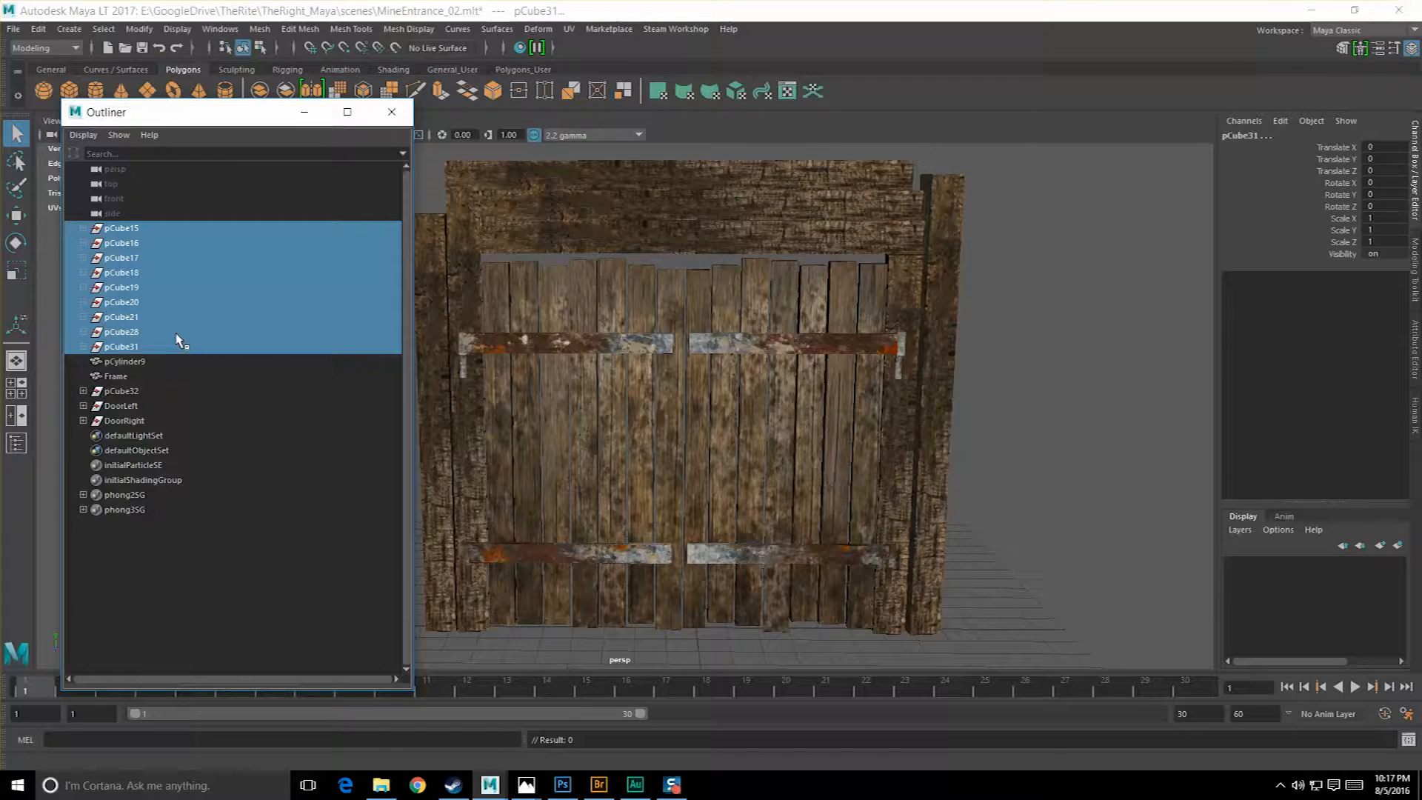
key(Delete)
click(121, 257)
key(Delete)
Rename the hinge pin object pCylinder9 as FrameConnection.
click(123, 258)
click(119, 243)
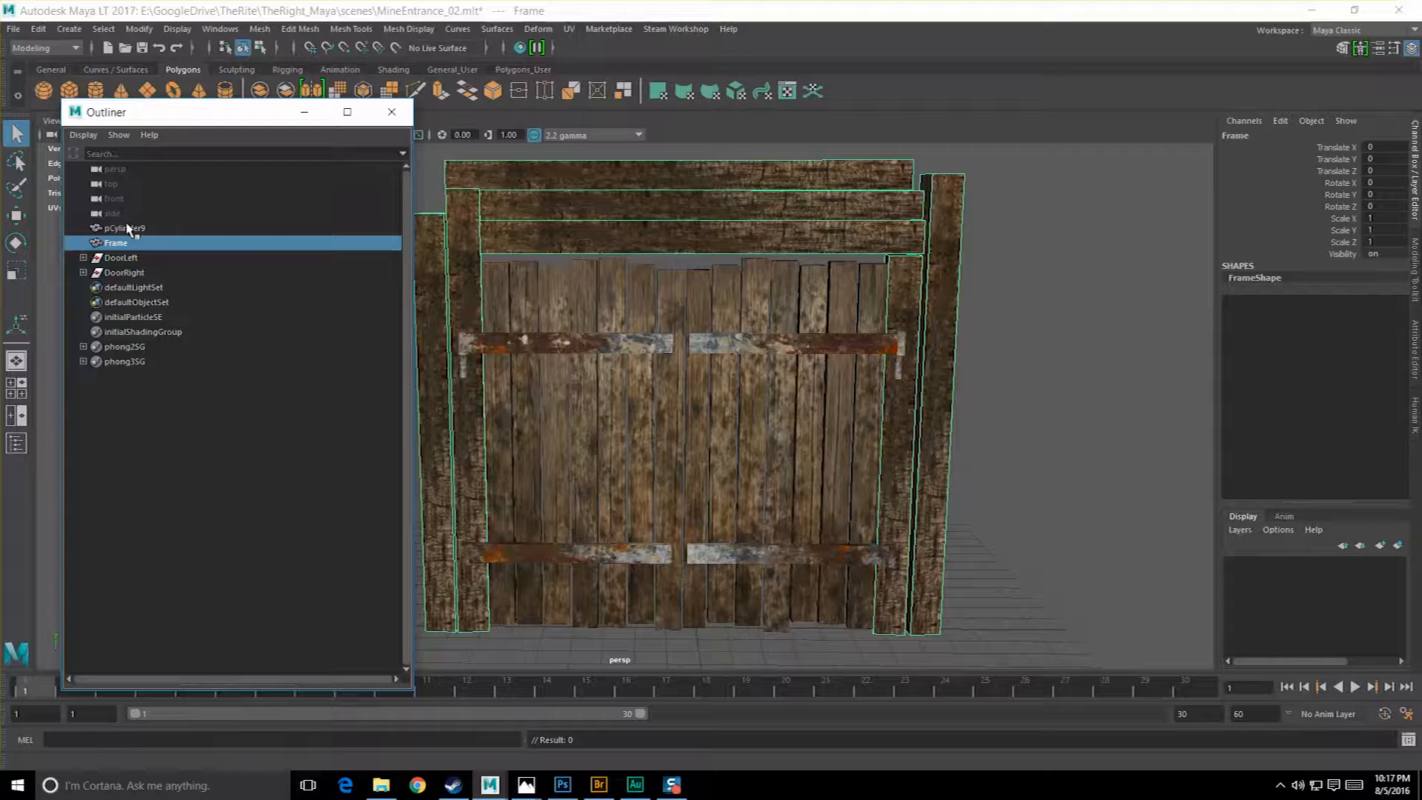
click(125, 228)
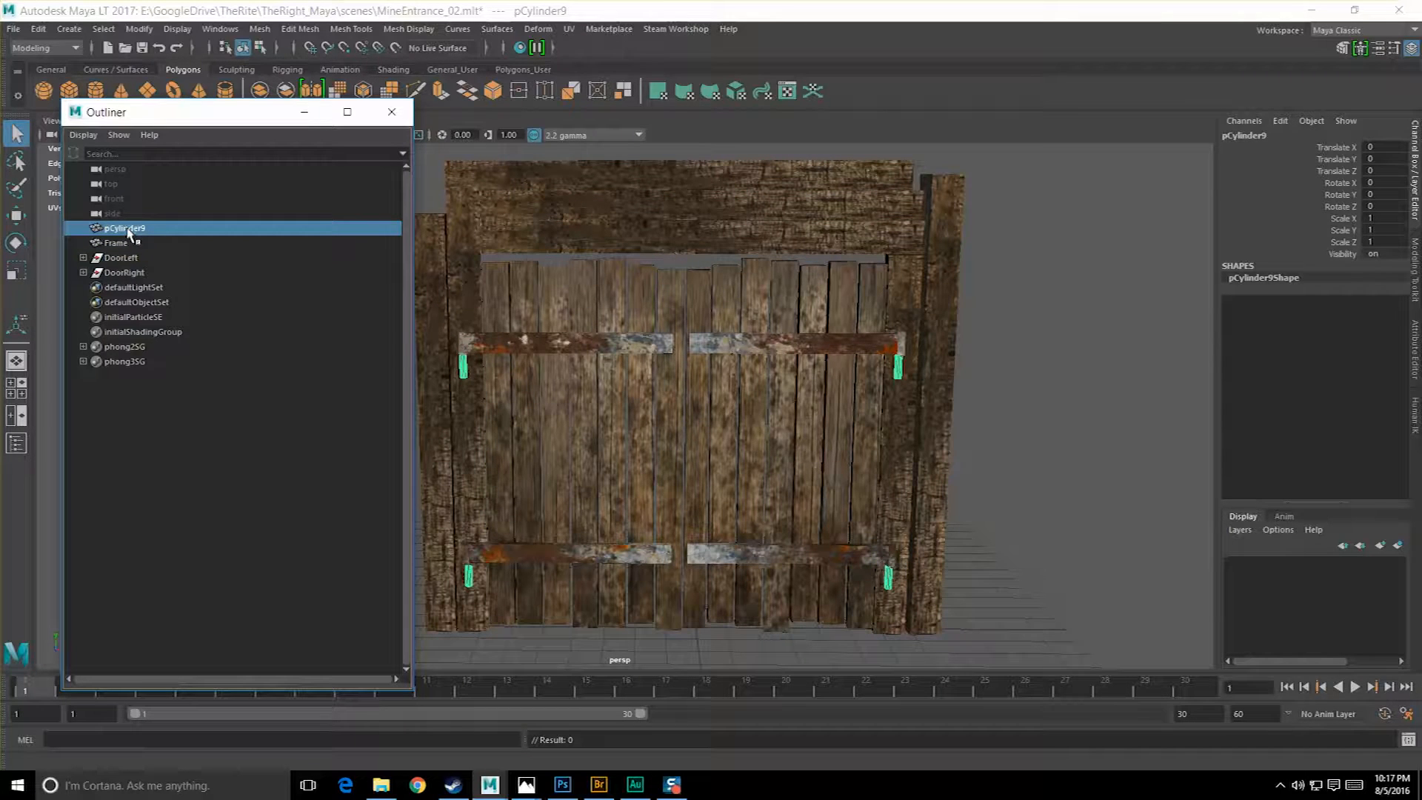
click(125, 291)
click(130, 331)
click(133, 347)
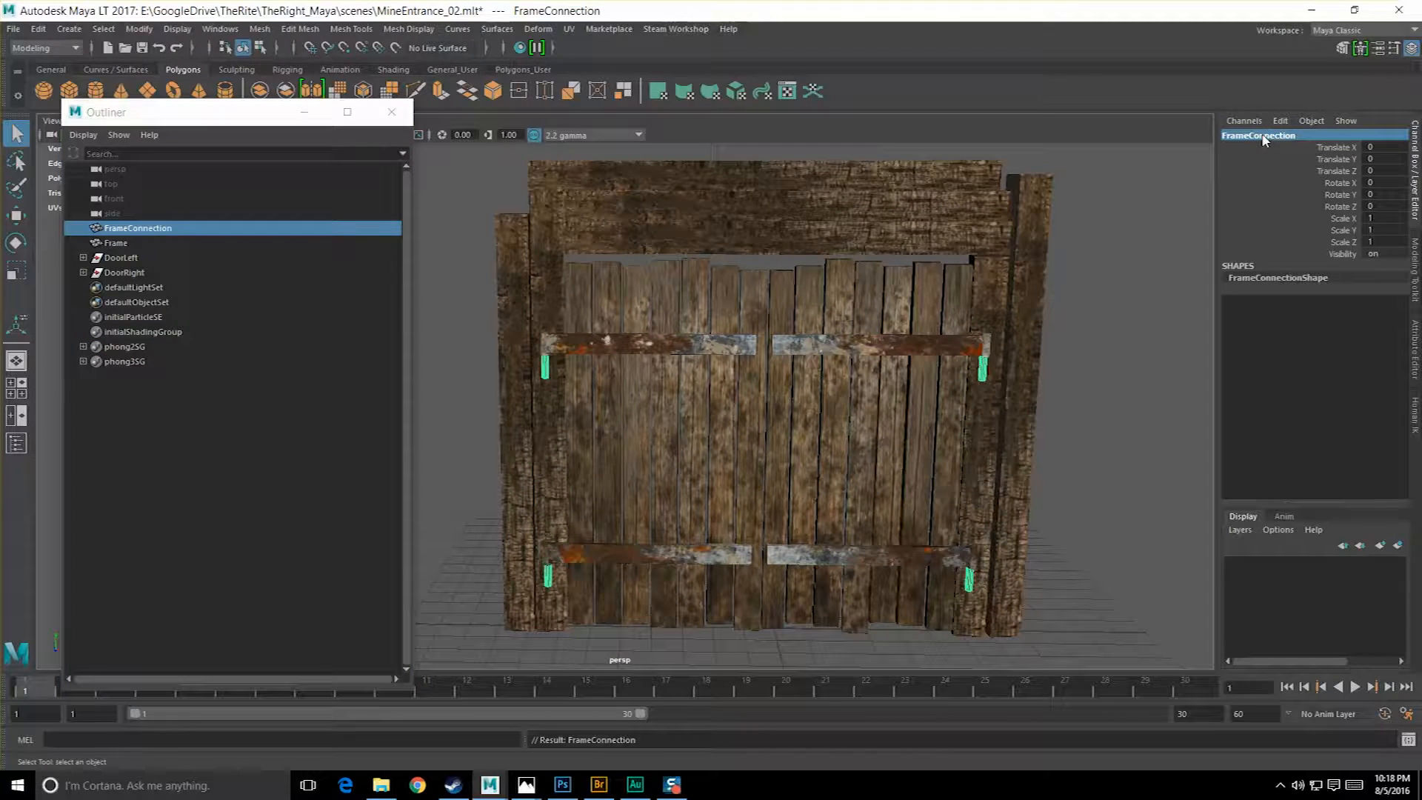
Group FrameConnection, Frame, DoorLeft and DoorRight together.
click(117, 243)
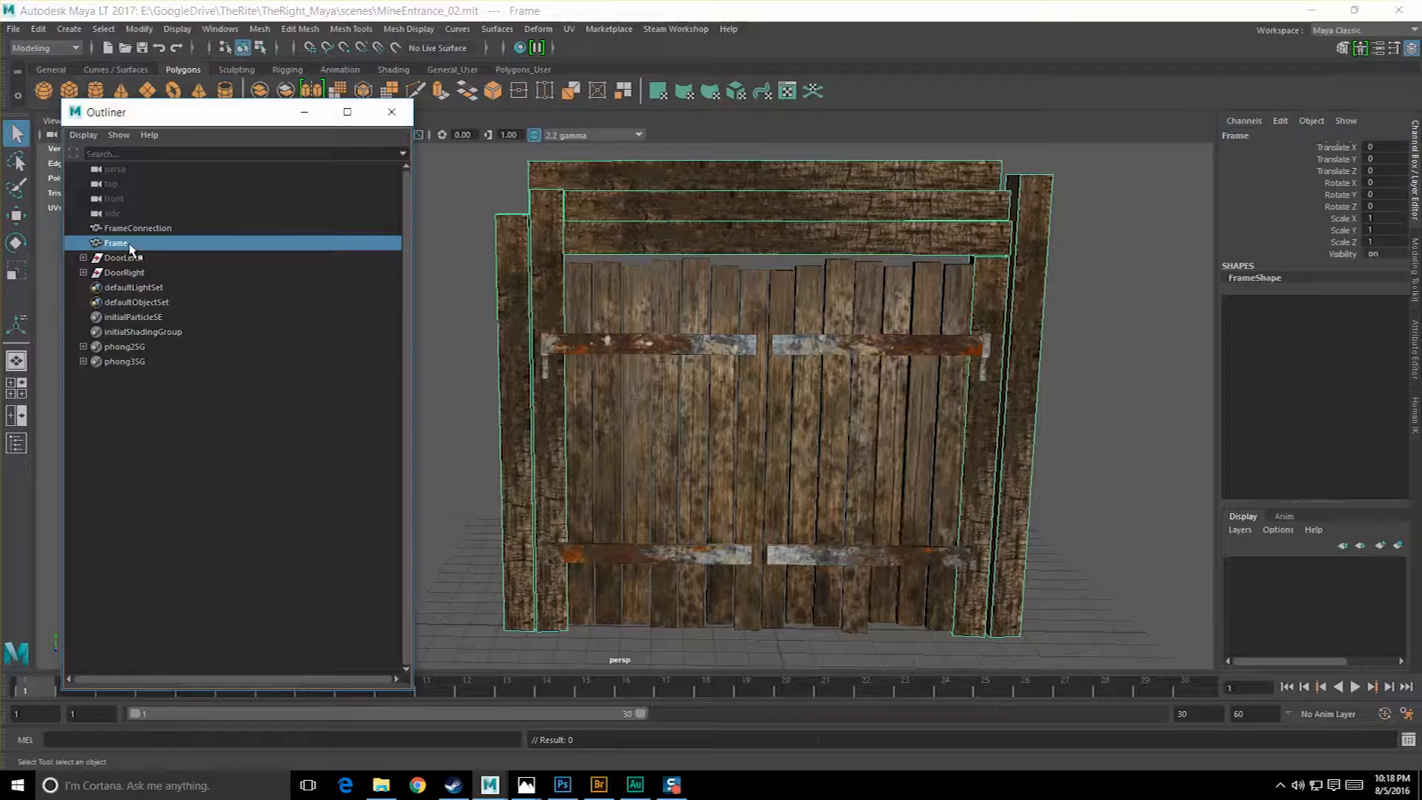
click(122, 258)
click(129, 273)
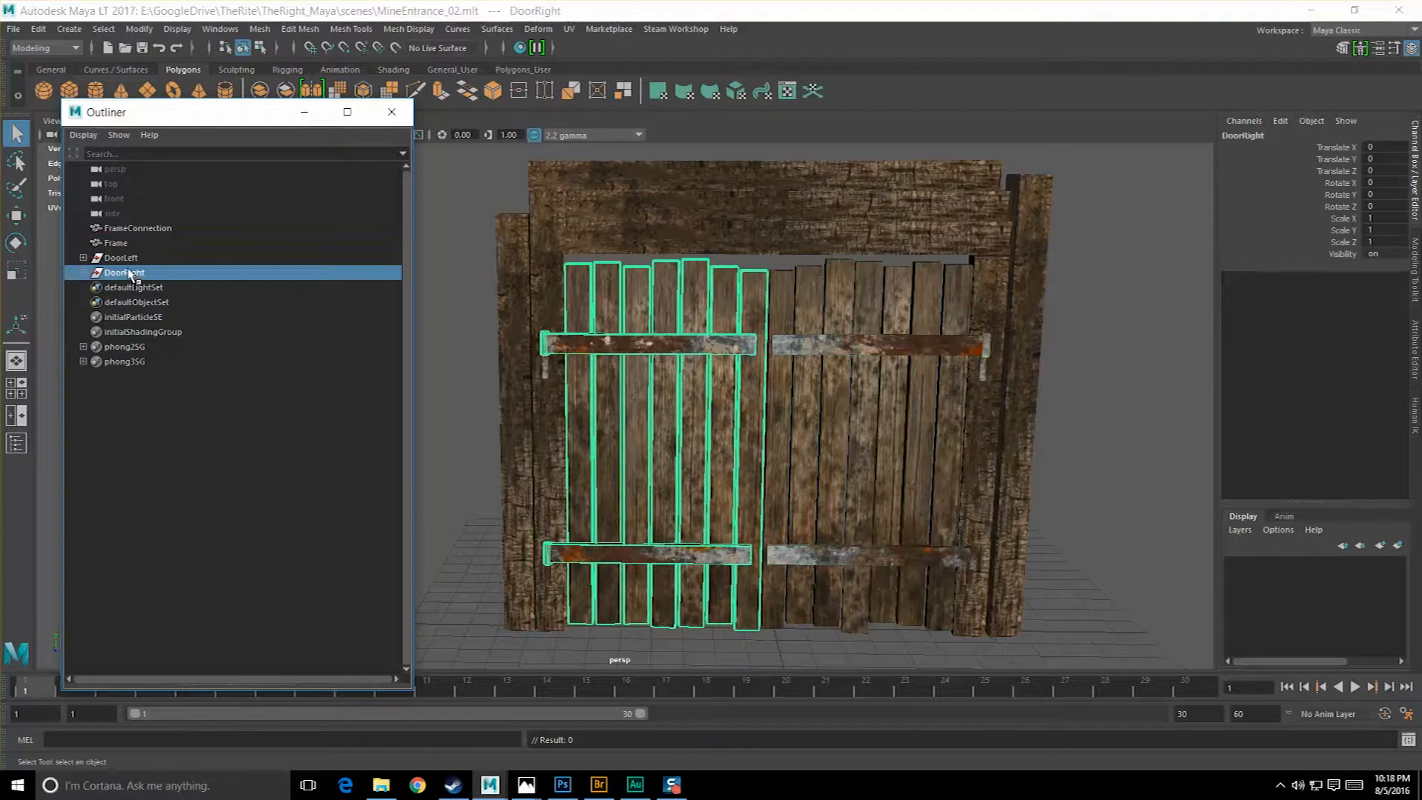
shift+click(137, 228)
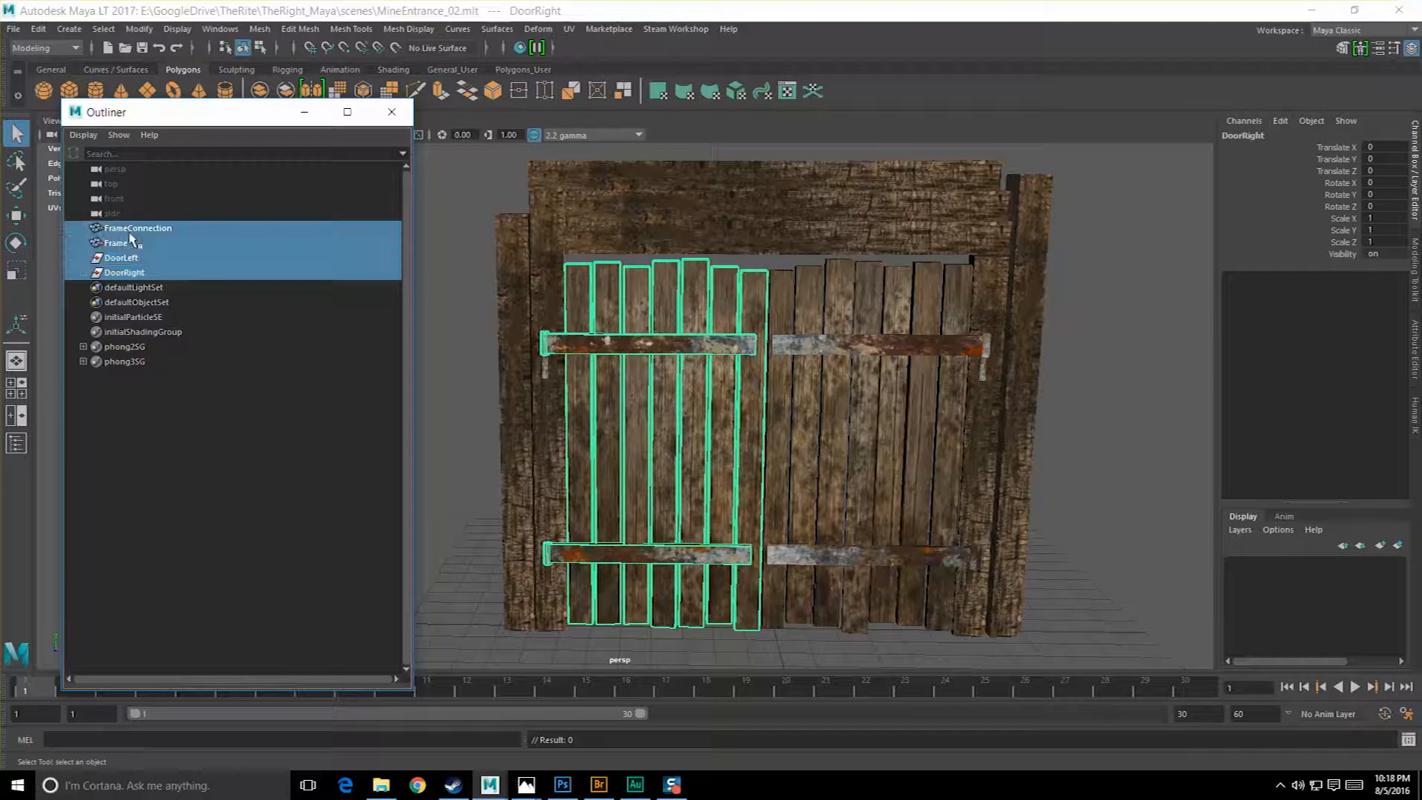
click(258, 31)
click(161, 20)
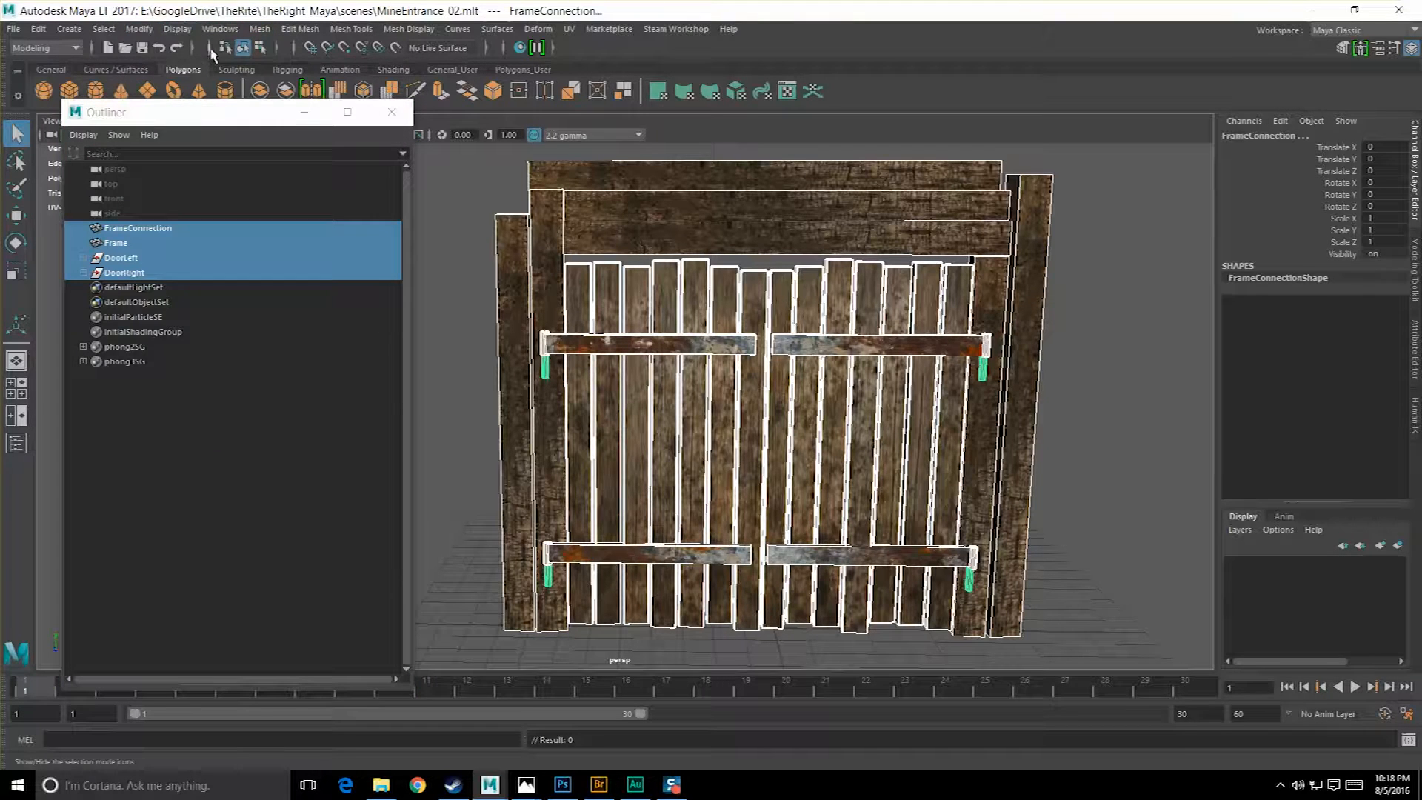
key(ctrl+g)
click(128, 229)
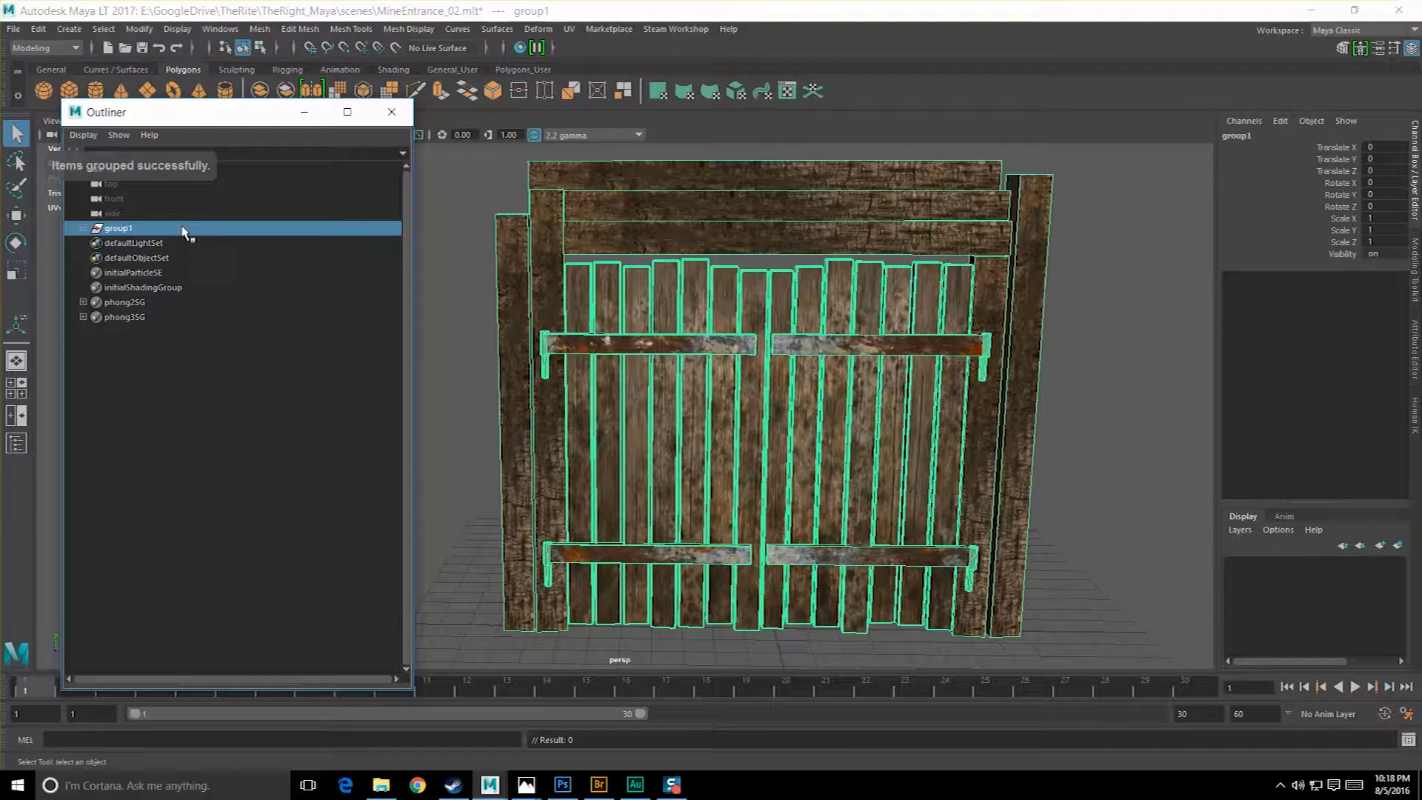
Rename the new top-level group as MineEntrance and clear the selection.
double_click(117, 230)
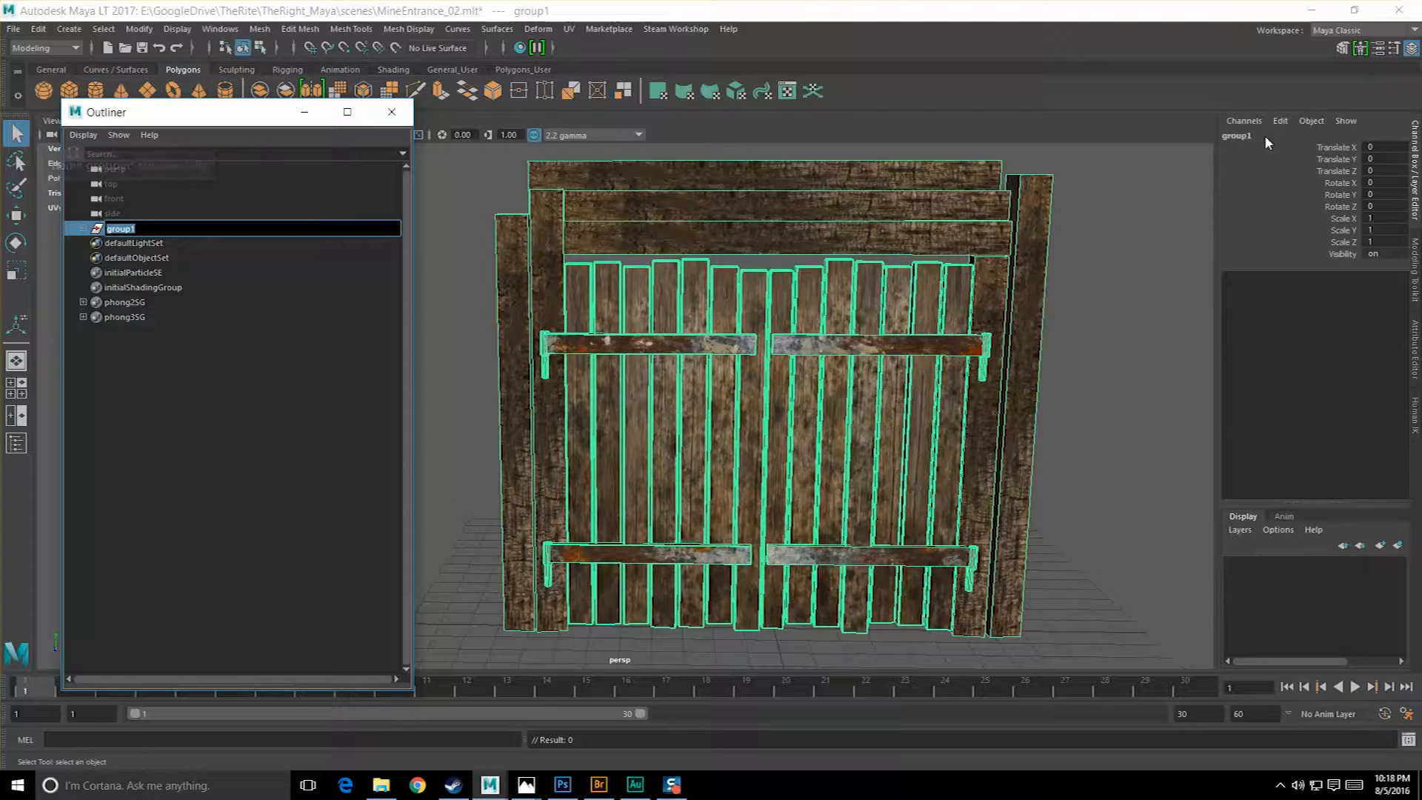
click(1239, 136)
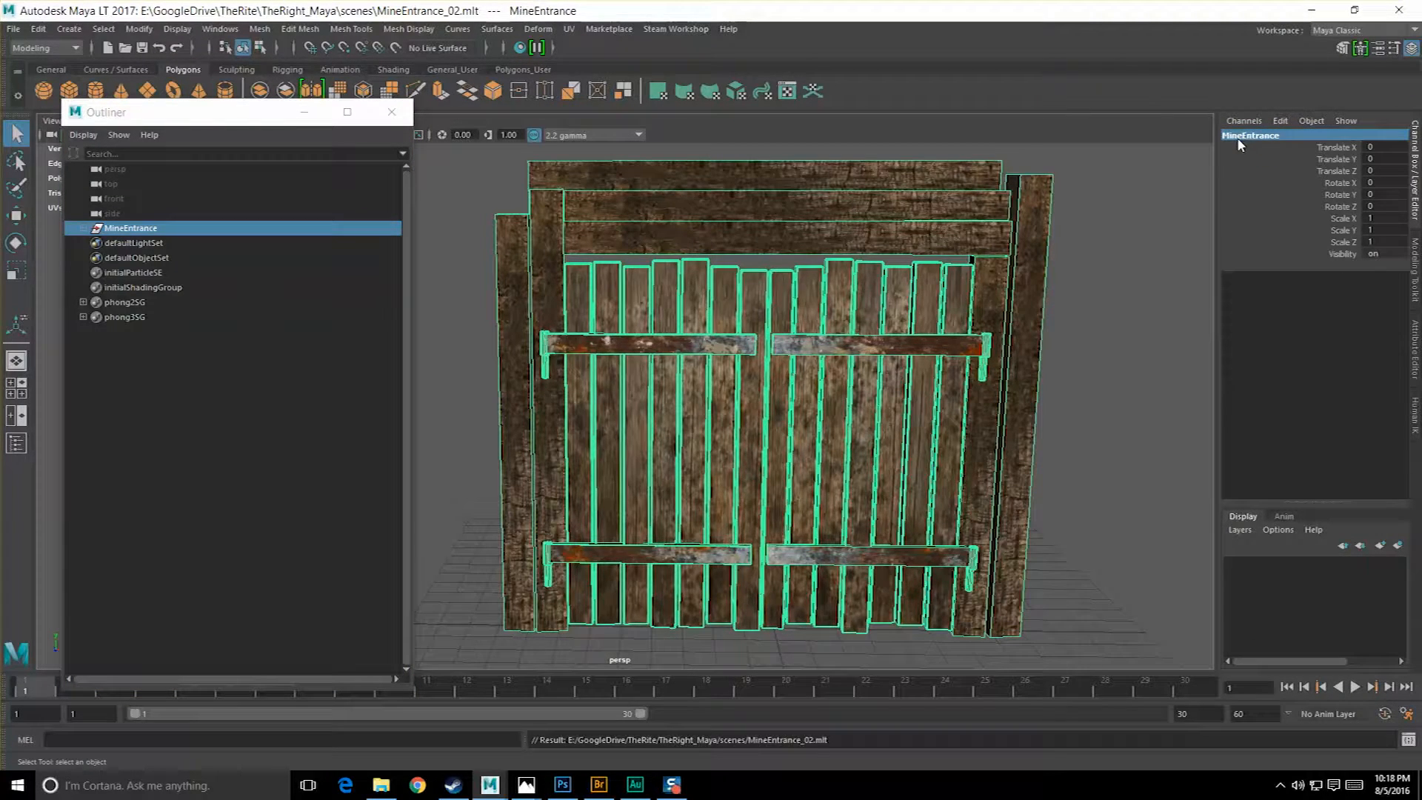
click(1098, 257)
alt+drag(1016, 292, 985, 297)
Check the MineEntrance hierarchy by selecting each child and expanding the door groups, then collapse it again.
click(146, 229)
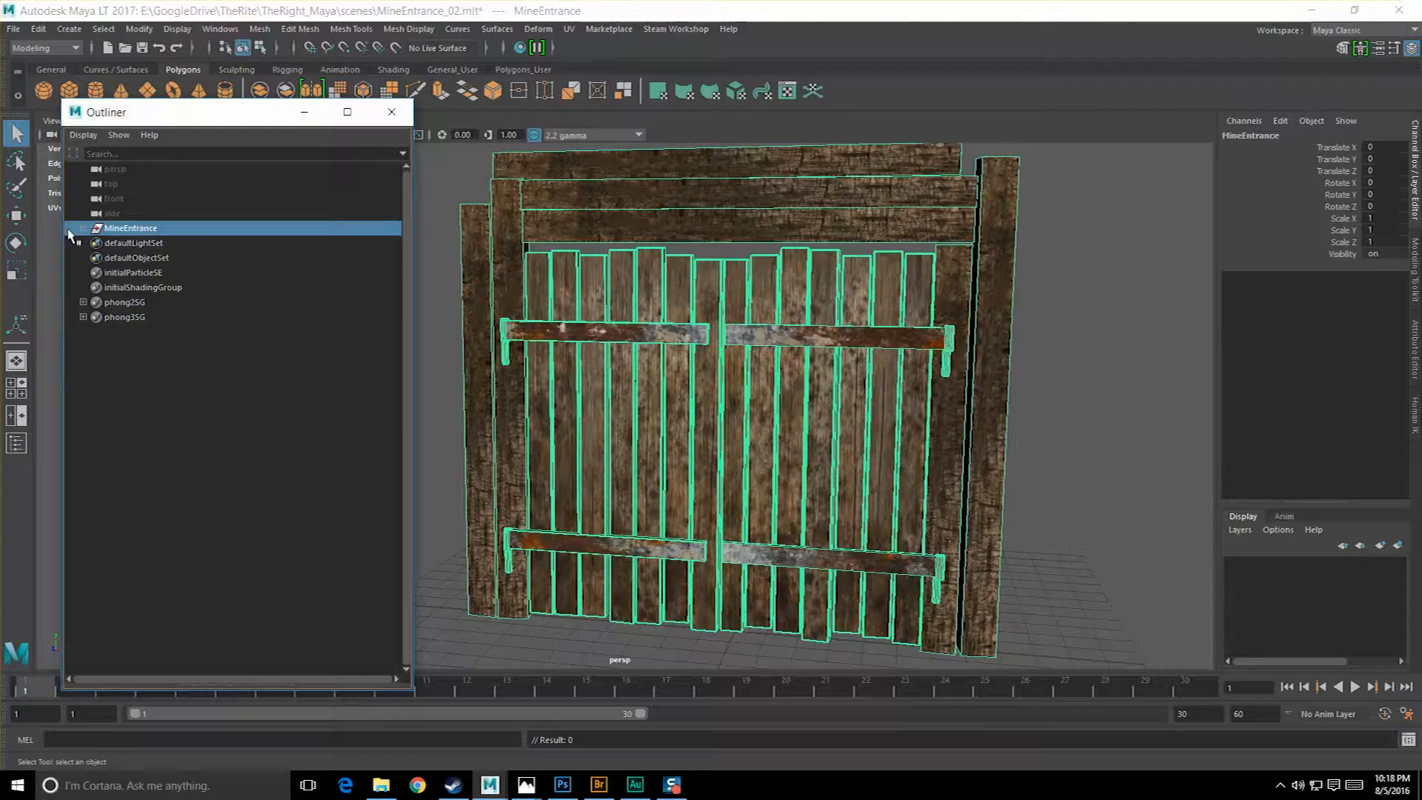
click(84, 228)
click(130, 242)
click(127, 258)
click(130, 289)
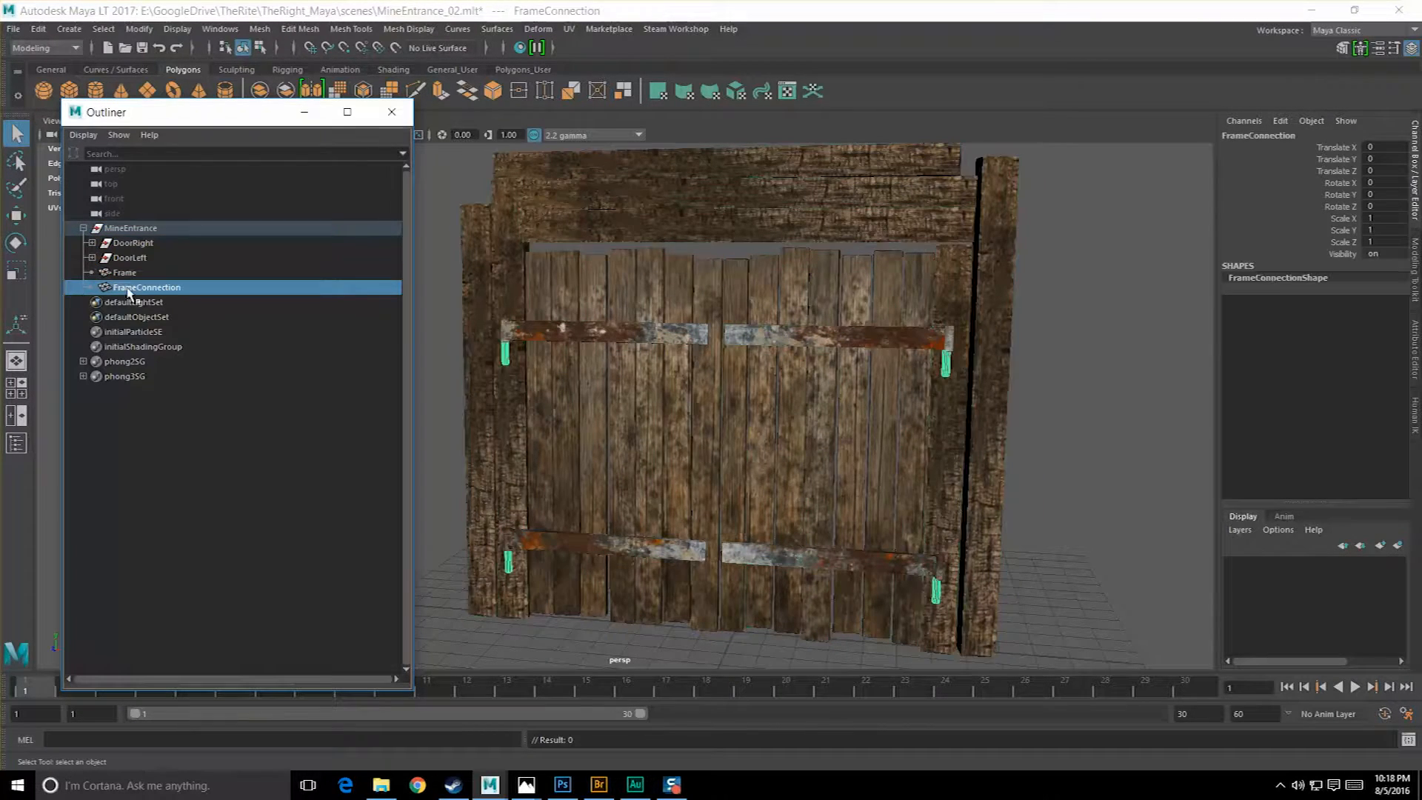
click(126, 272)
click(130, 288)
click(129, 258)
click(132, 244)
click(92, 257)
click(92, 243)
click(91, 243)
click(92, 258)
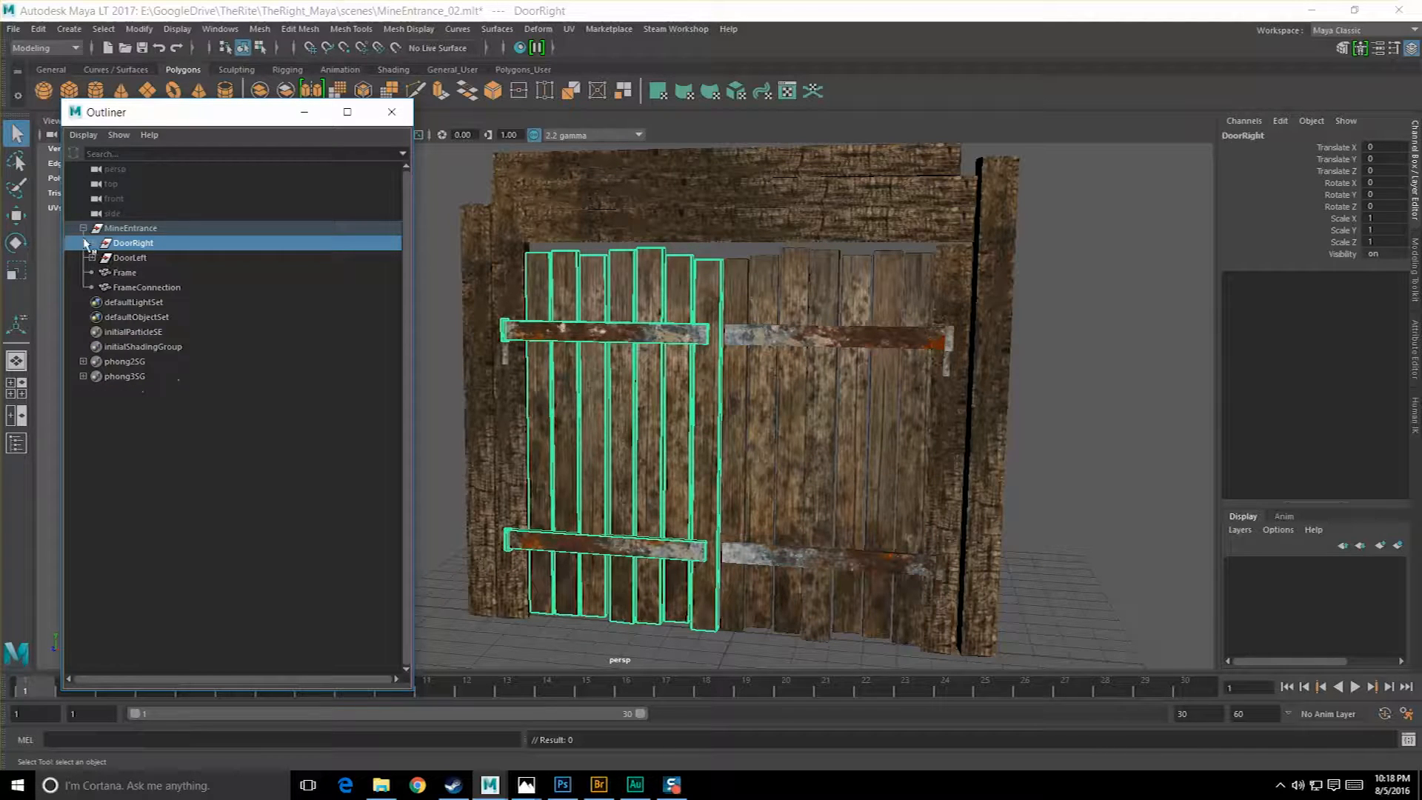
click(82, 228)
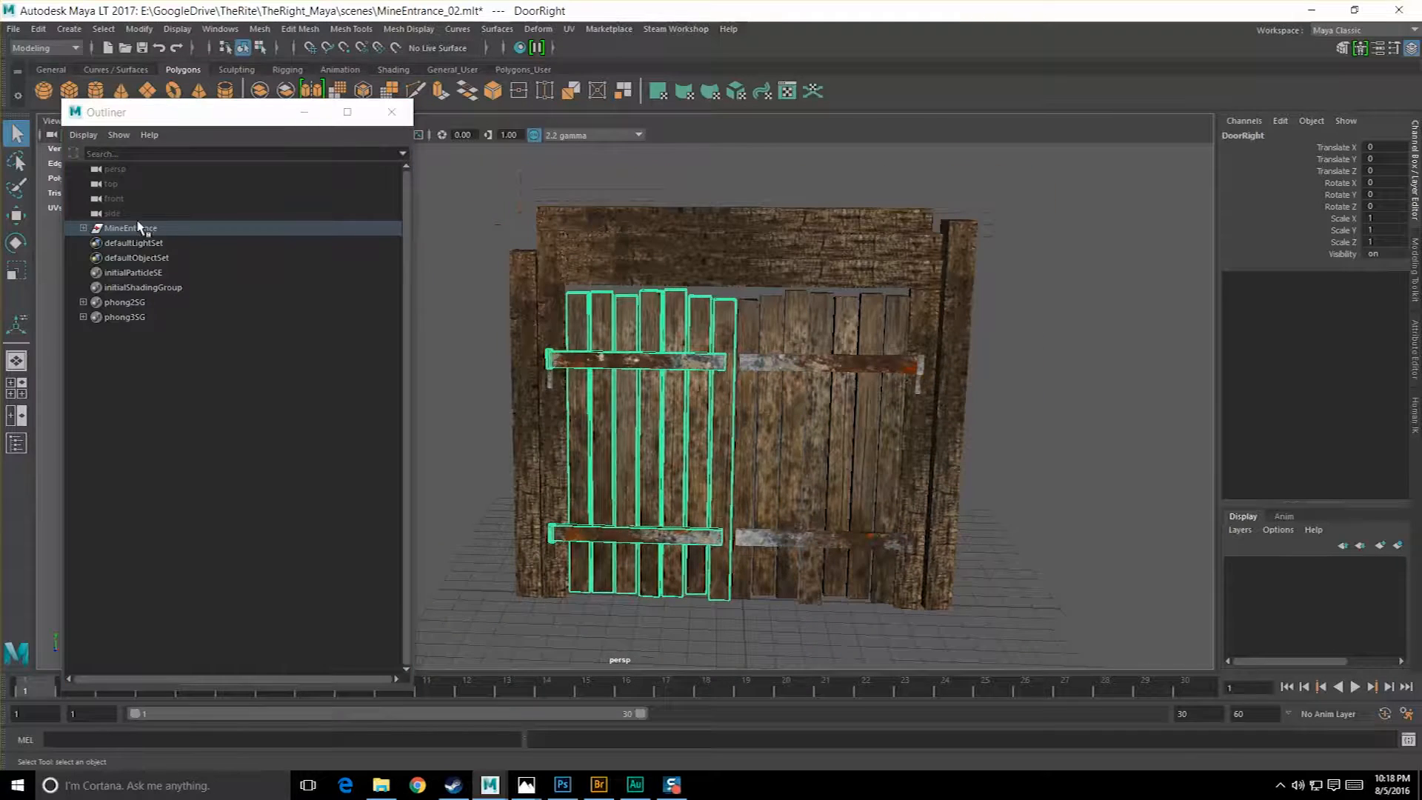
Freeze the transformations of the MineEntrance group.
click(135, 230)
click(64, 30)
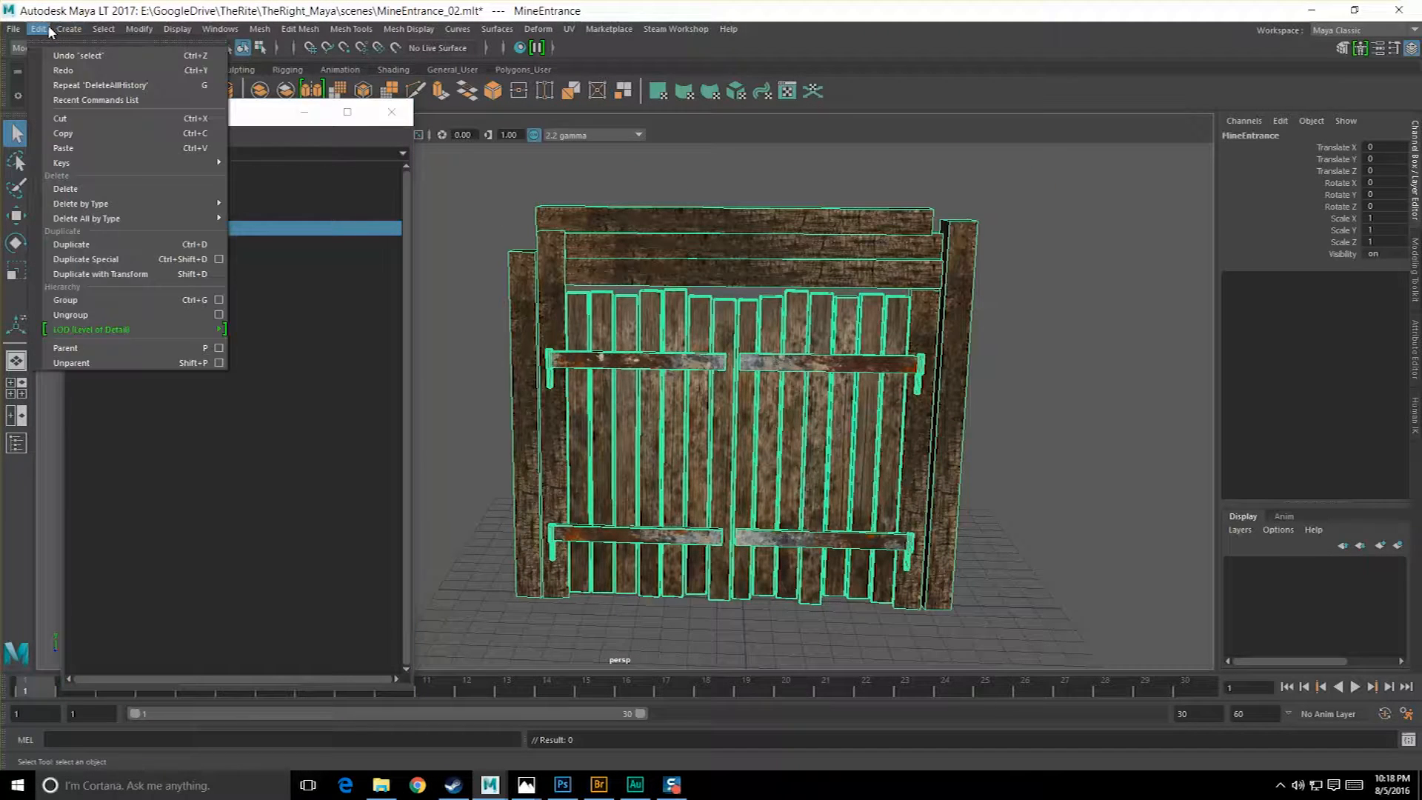
click(95, 68)
click(38, 28)
mouse_move(117, 32)
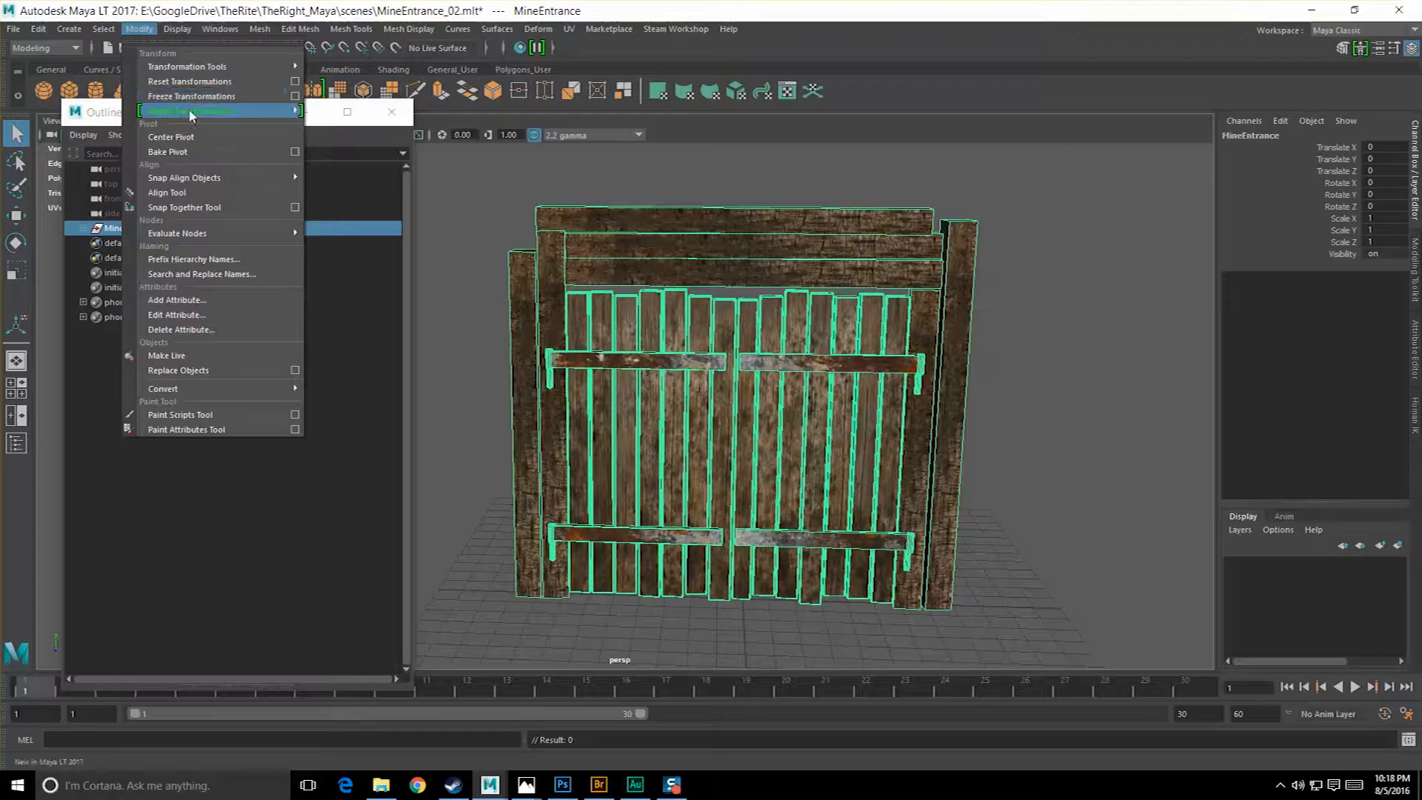
click(195, 98)
Check the pivot positions of DoorRight, DoorLeft, Frame and the MineEntrance group, then clear the selection.
click(652, 347)
click(653, 366)
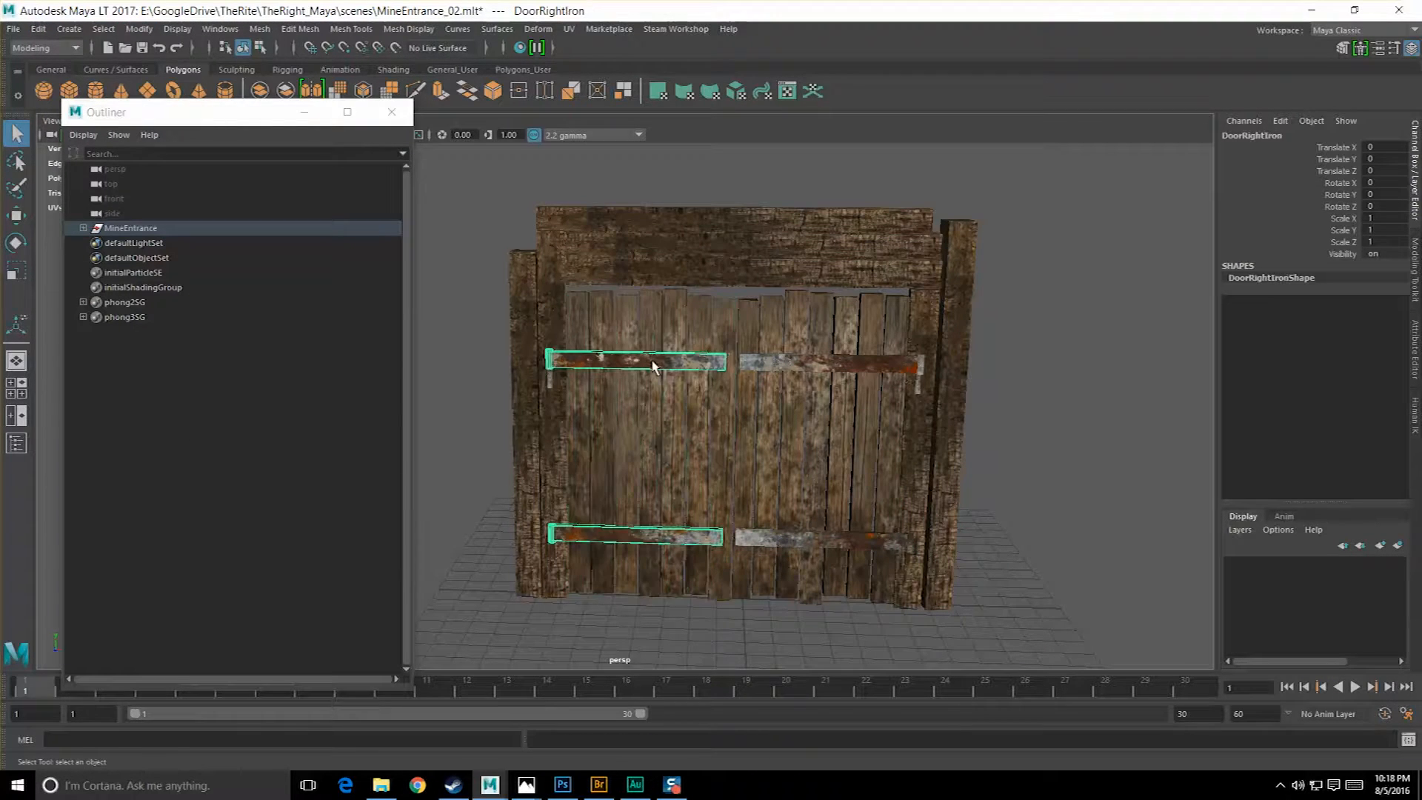
key(Up)
scroll(652, 350, up, 5)
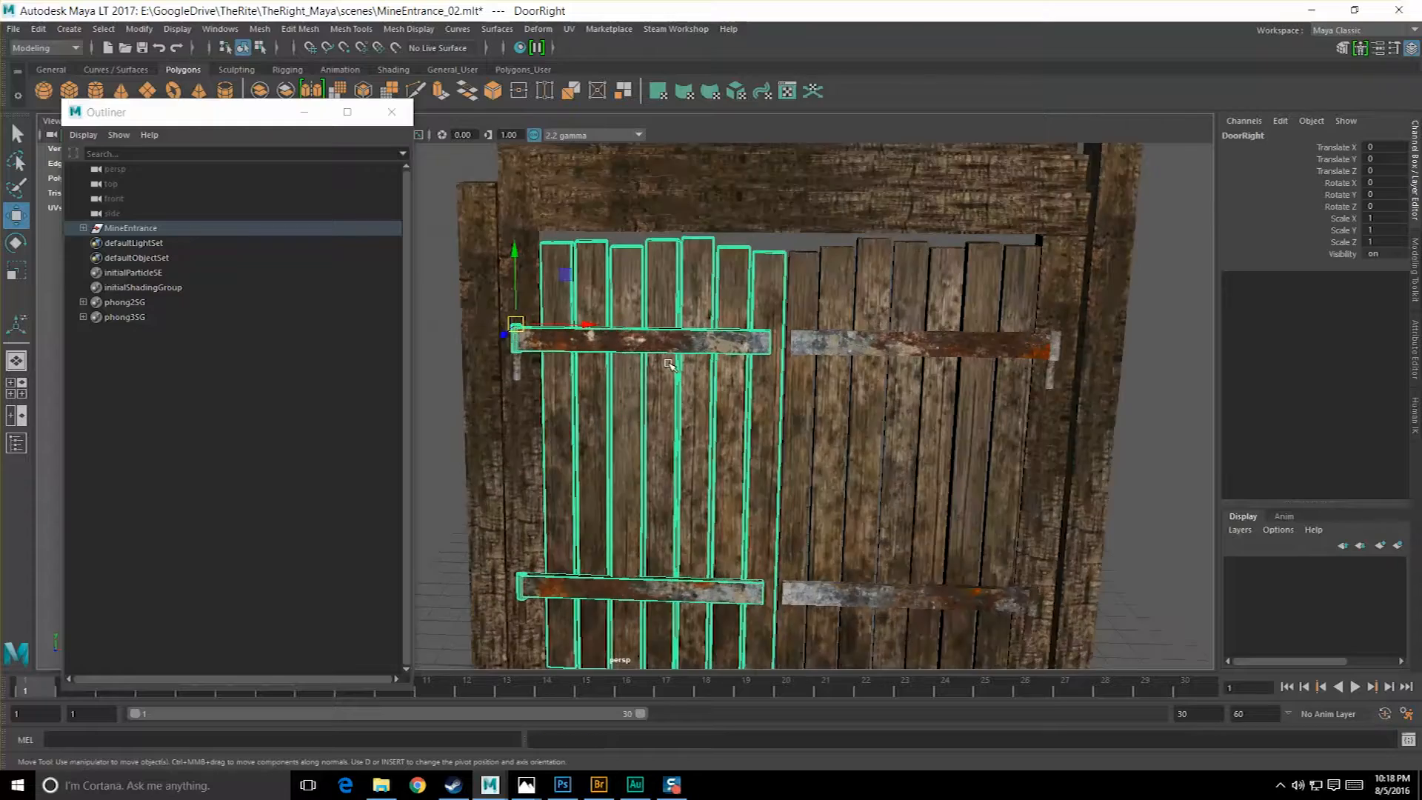
click(907, 331)
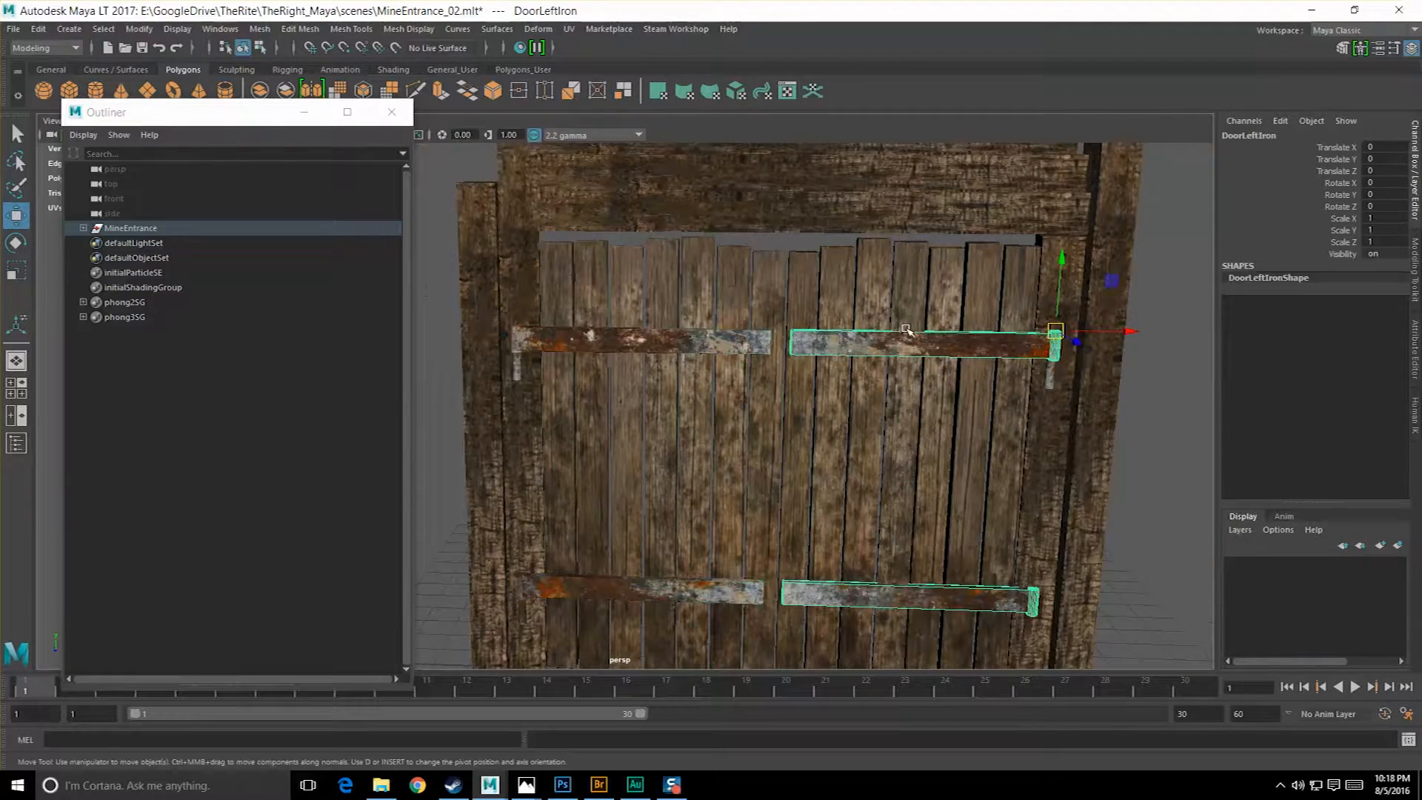
key(Up)
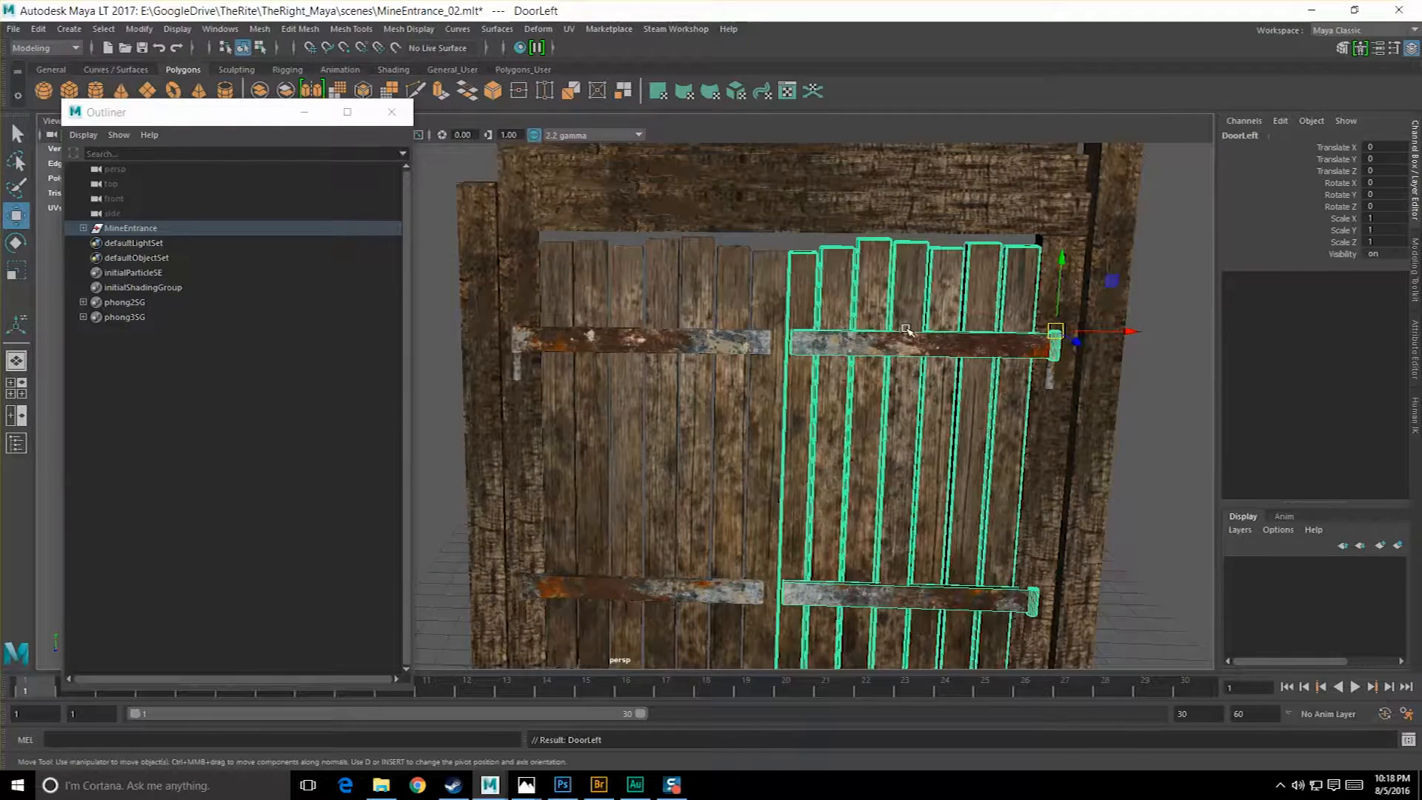
click(852, 207)
scroll(851, 289, down, 5)
scroll(830, 333, up, 3)
alt+middle_drag(787, 474, 782, 281)
scroll(796, 300, up, 3)
scroll(746, 361, down, 3)
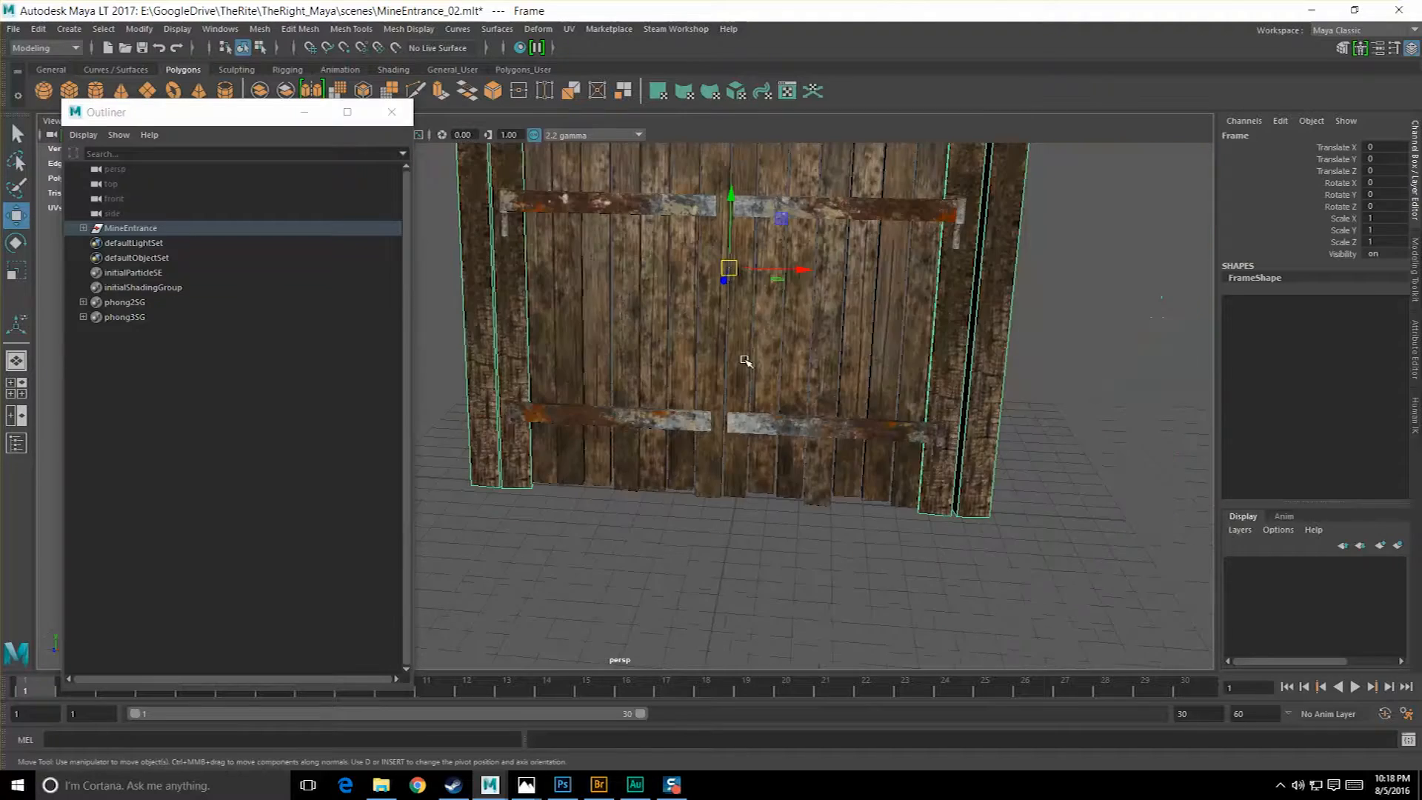
click(130, 228)
scroll(619, 351, down, 4)
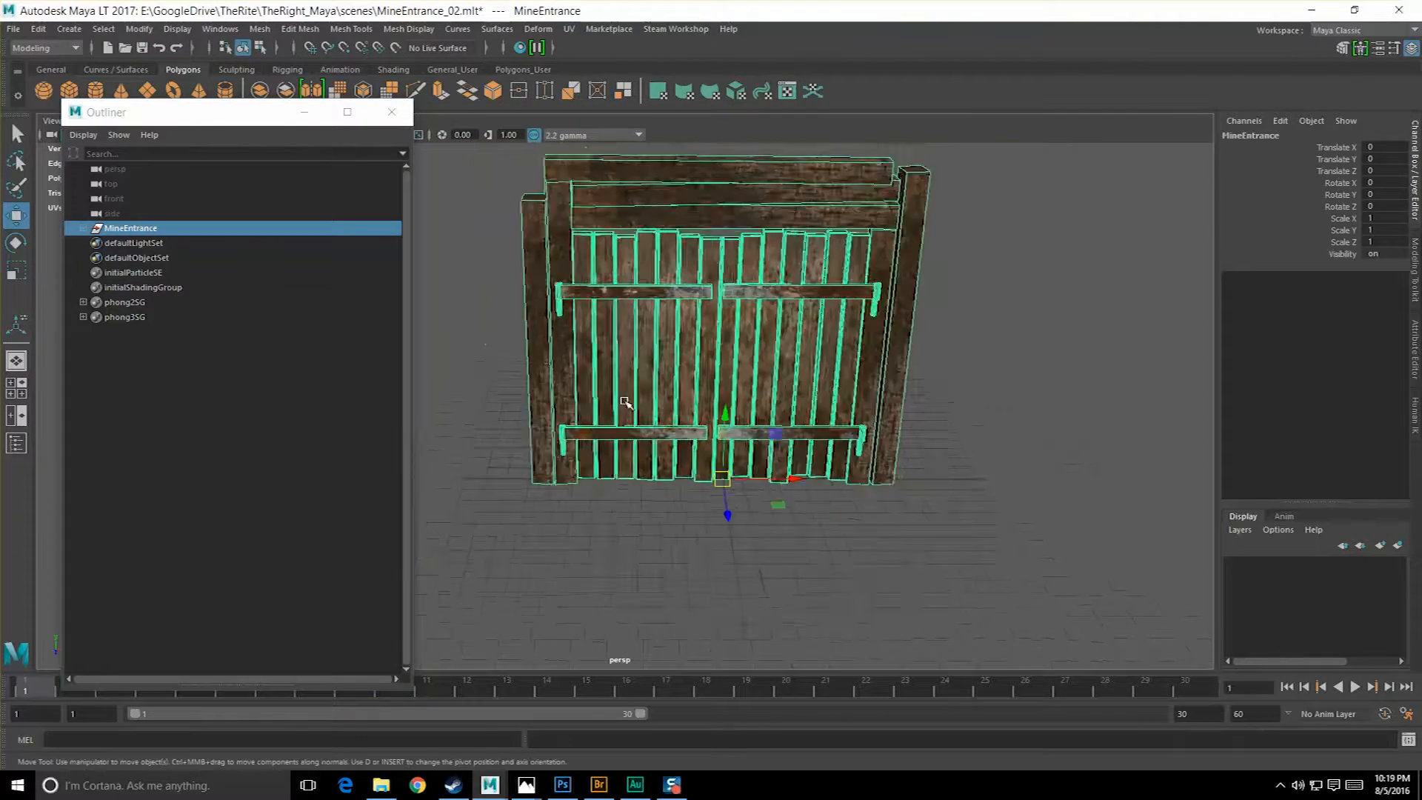
click(635, 504)
Select all faces of the Frame's topmost horizontal beam and apply automatic UV mapping to them.
click(739, 259)
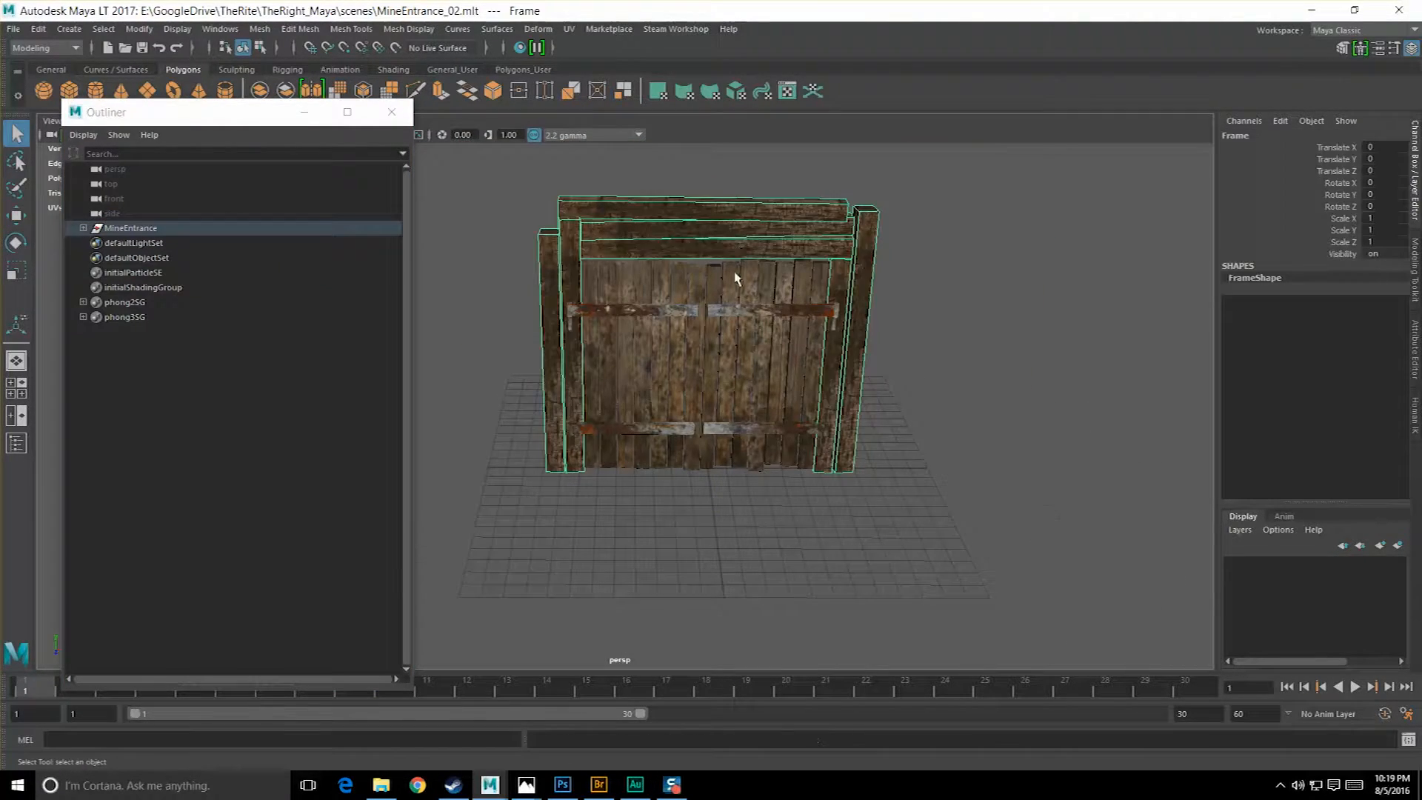
scroll(740, 267, up, 3)
scroll(739, 267, down, 3)
scroll(742, 272, up, 5)
alt+middle_drag(743, 272, 692, 403)
scroll(692, 399, down, 3)
scroll(692, 397, up, 4)
alt+drag(723, 314, 700, 370)
scroll(733, 311, down, 4)
right_drag(748, 274, 748, 319)
double_click(748, 274)
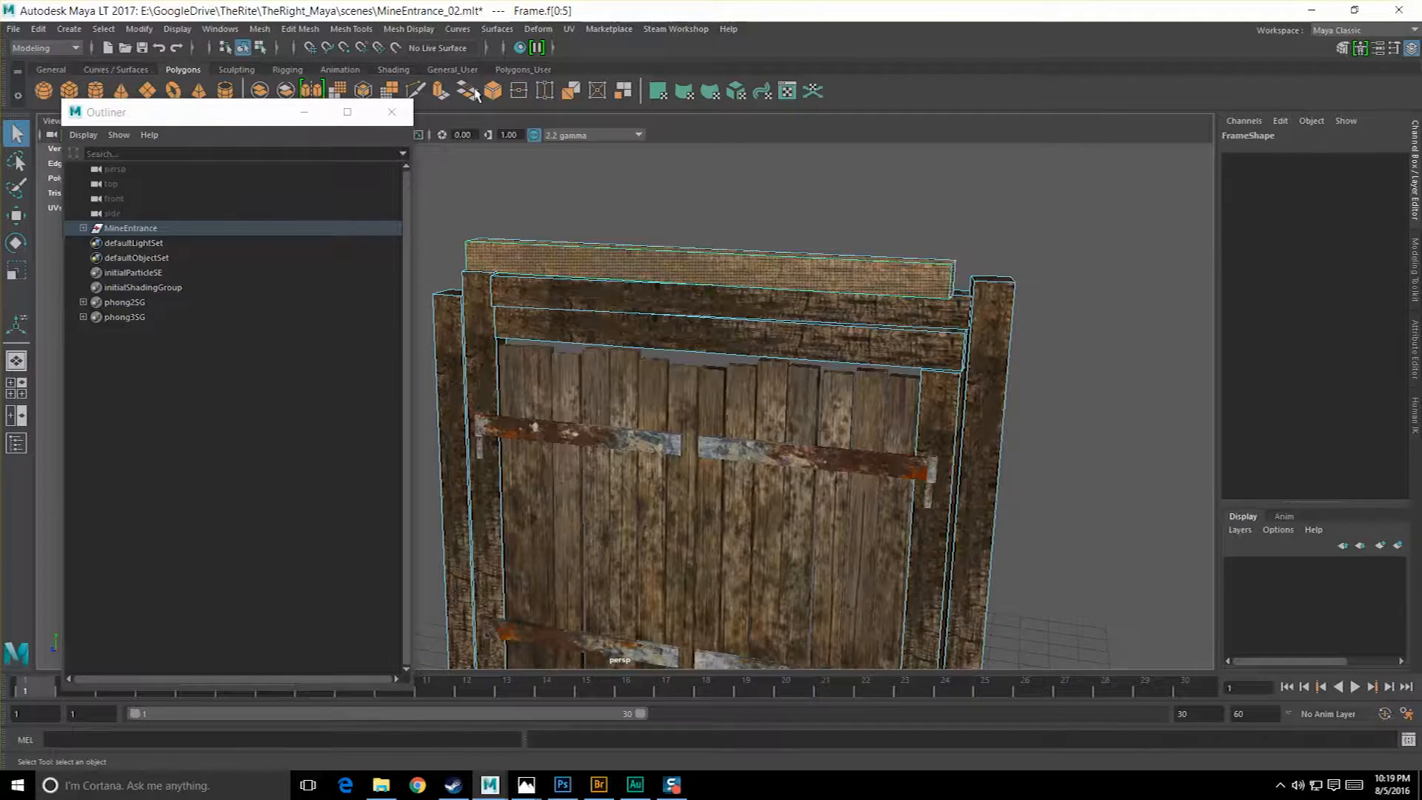
click(569, 30)
click(615, 130)
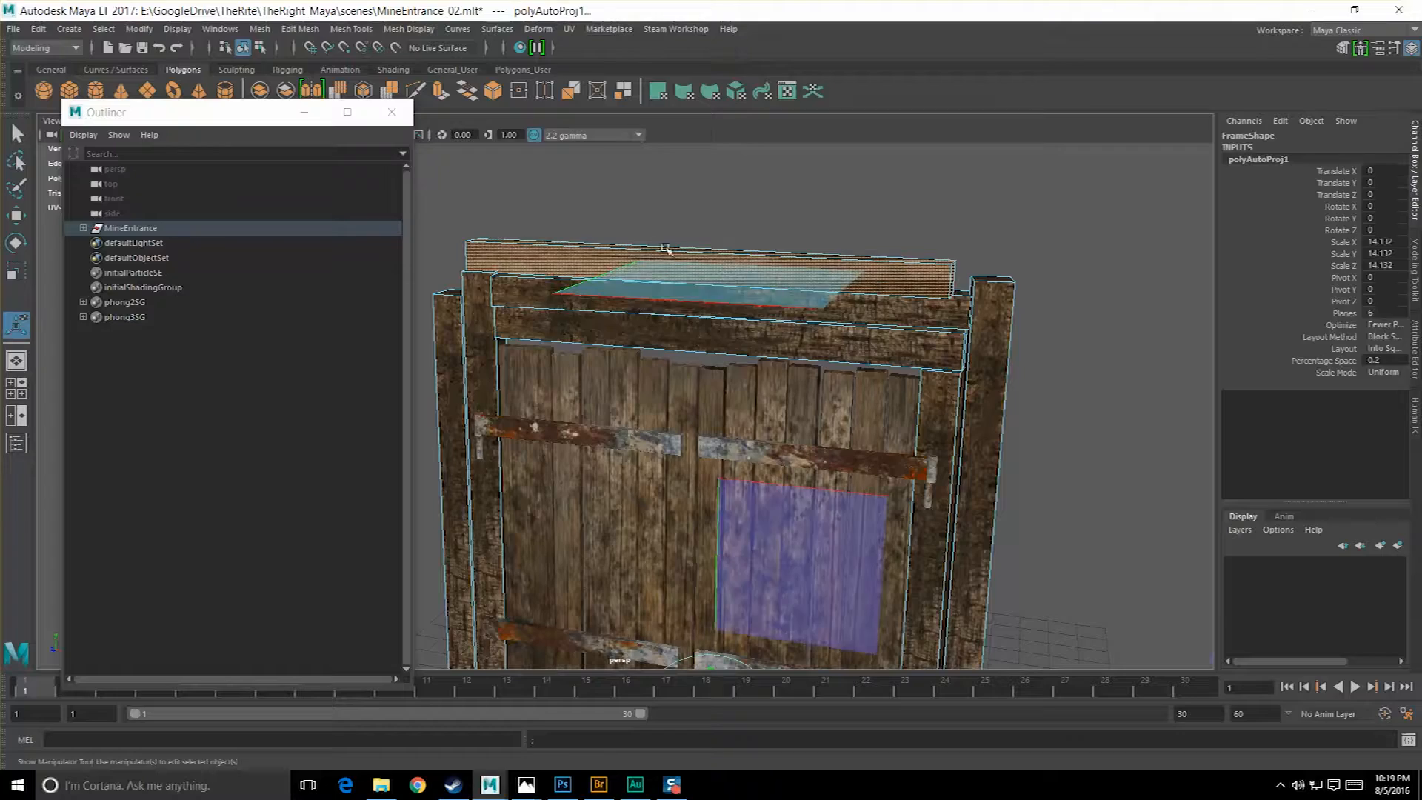
scroll(638, 327, down, 4)
alt+drag(638, 326, 651, 301)
scroll(651, 302, up, 5)
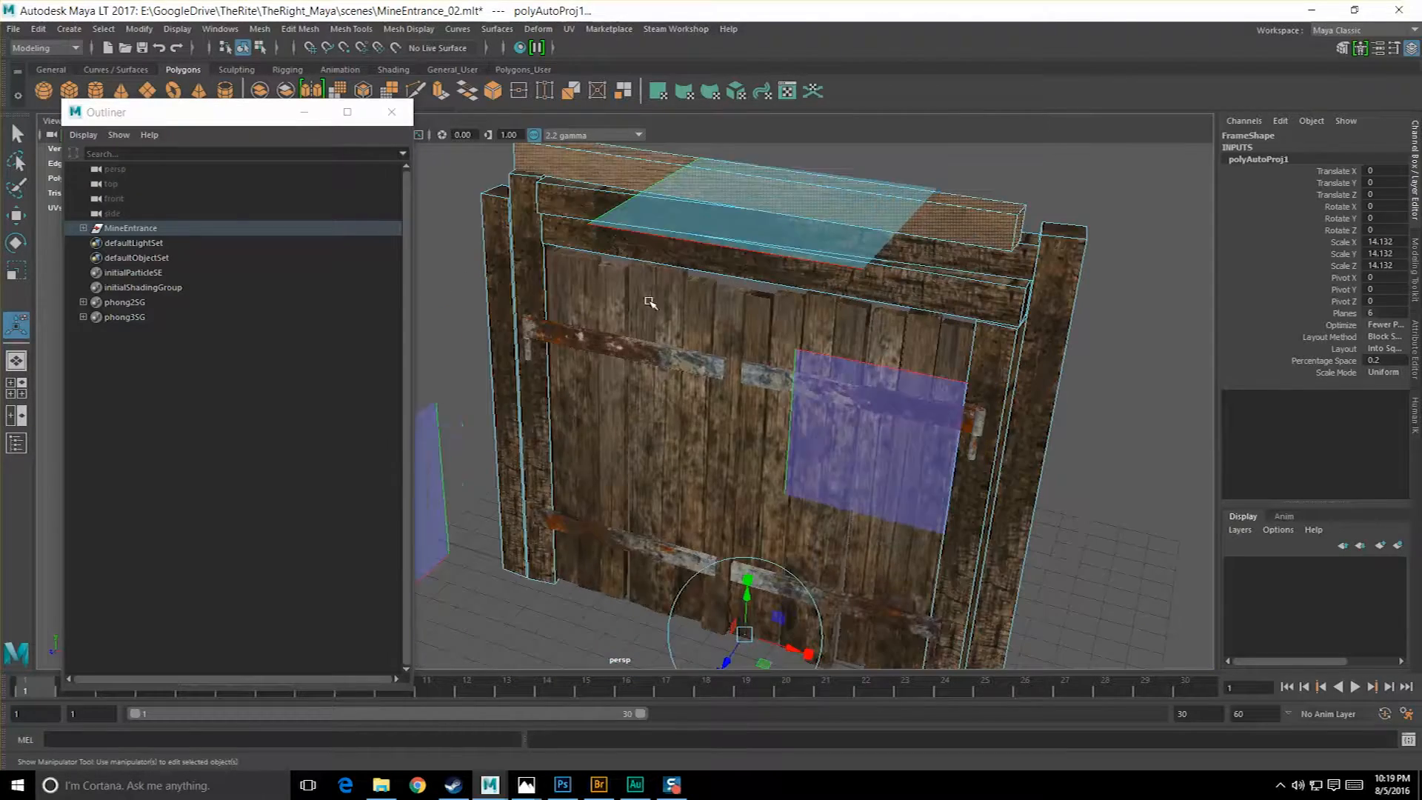
Select the whole middle horizontal beam of the Frame and apply automatic UV mapping, keeping the UV commands open in a floating window.
key(q)
click(629, 217)
ctrl+right_click(629, 217)
ctrl+right_drag(629, 217, 598, 317)
click(569, 30)
click(614, 40)
drag(644, 19, 266, 67)
click(231, 149)
Select all faces of the Frame's lowest horizontal beam and apply automatic UV mapping to them.
alt+middle_drag(879, 297, 802, 296)
click(803, 295)
ctrl+right_click(803, 295)
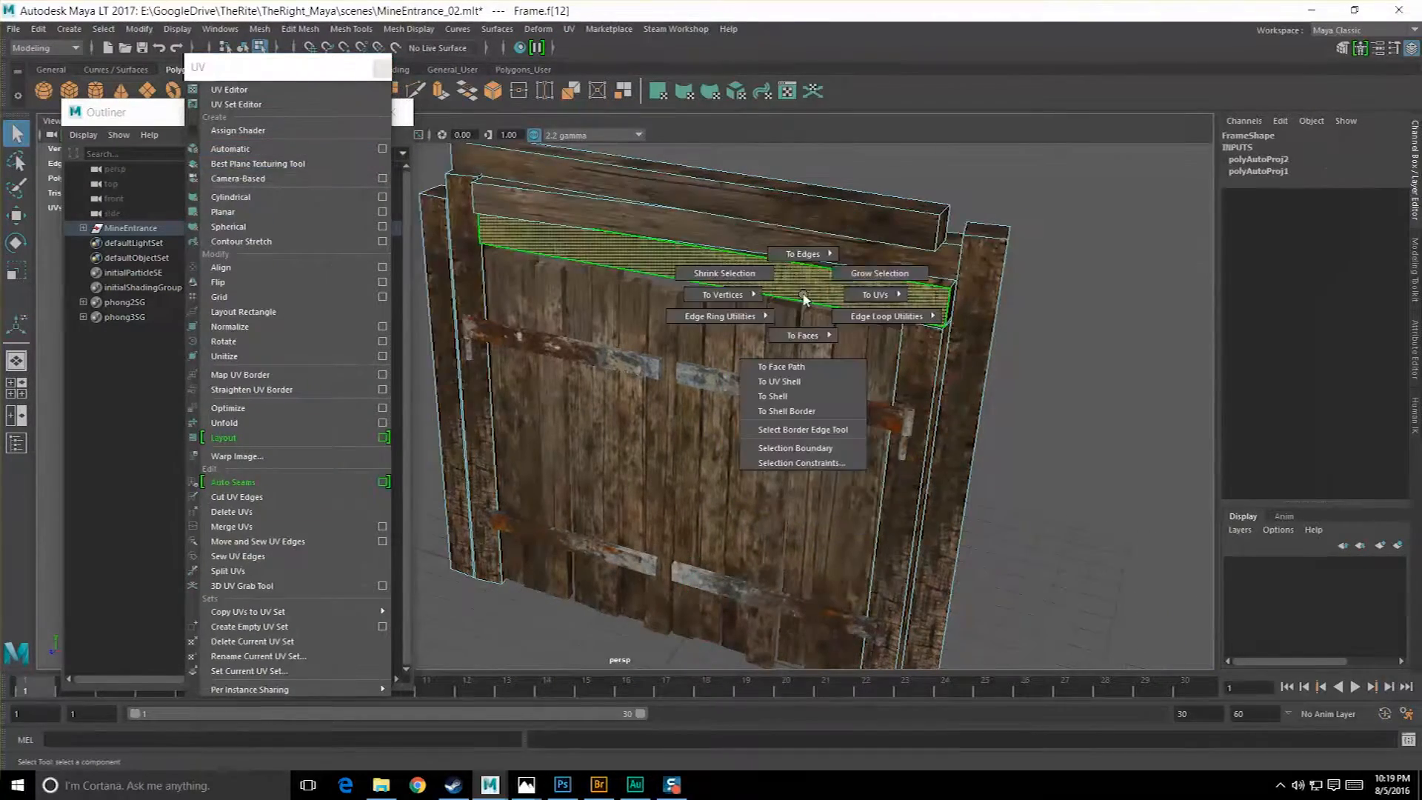
ctrl+right_drag(803, 273, 773, 374)
click(230, 148)
Apply automatic UV mapping to the whole inner right post and the whole outer right post of the Frame, one at a time.
alt+middle_drag(918, 350, 895, 286)
click(896, 286)
ctrl+right_drag(895, 286, 866, 387)
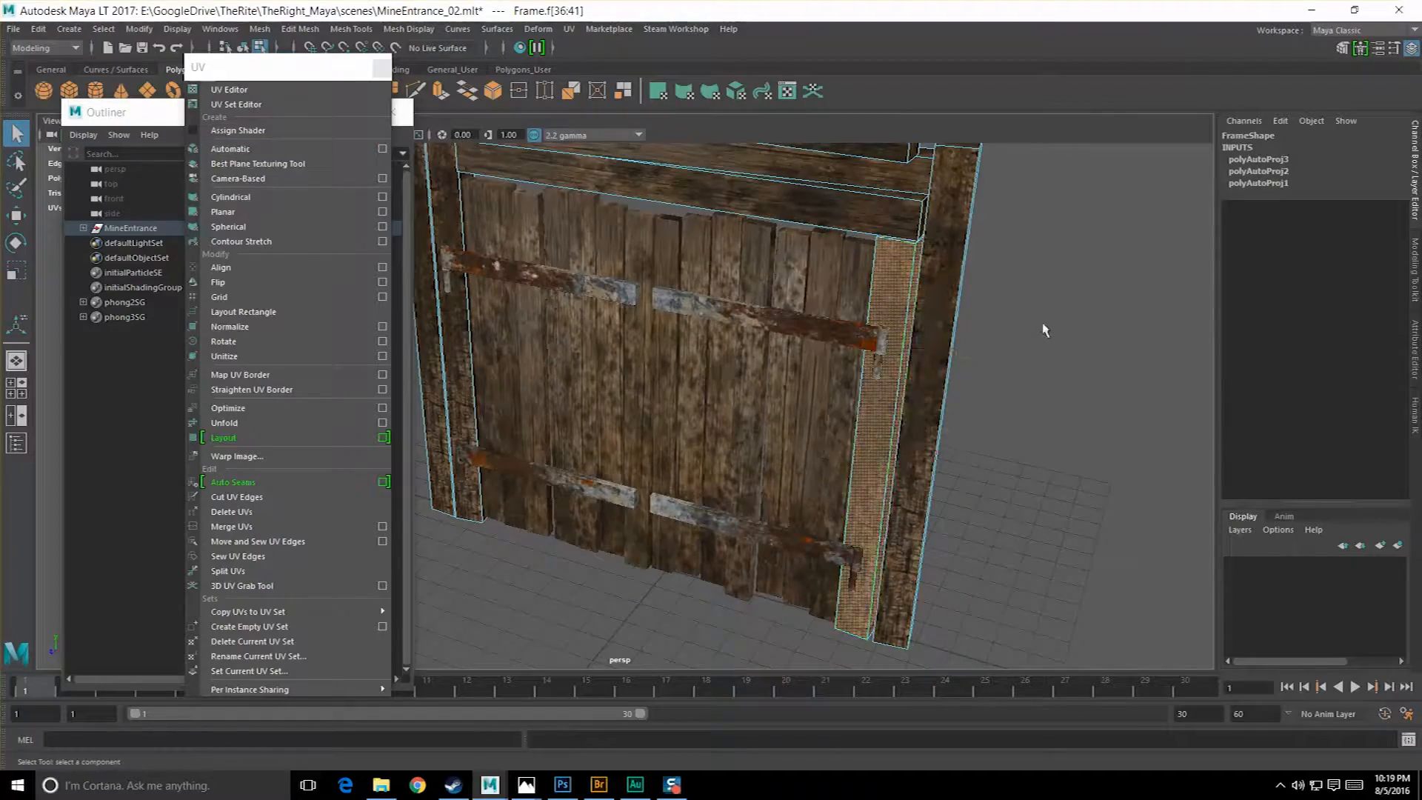
click(230, 149)
click(945, 273)
ctrl+right_drag(945, 272, 915, 374)
click(228, 151)
Apply automatic UV mapping to the Frame's inner and outer left posts separately, and close the floating UV commands window.
alt+middle_drag(452, 196, 740, 309)
click(740, 309)
ctrl+right_drag(740, 309, 710, 411)
click(230, 149)
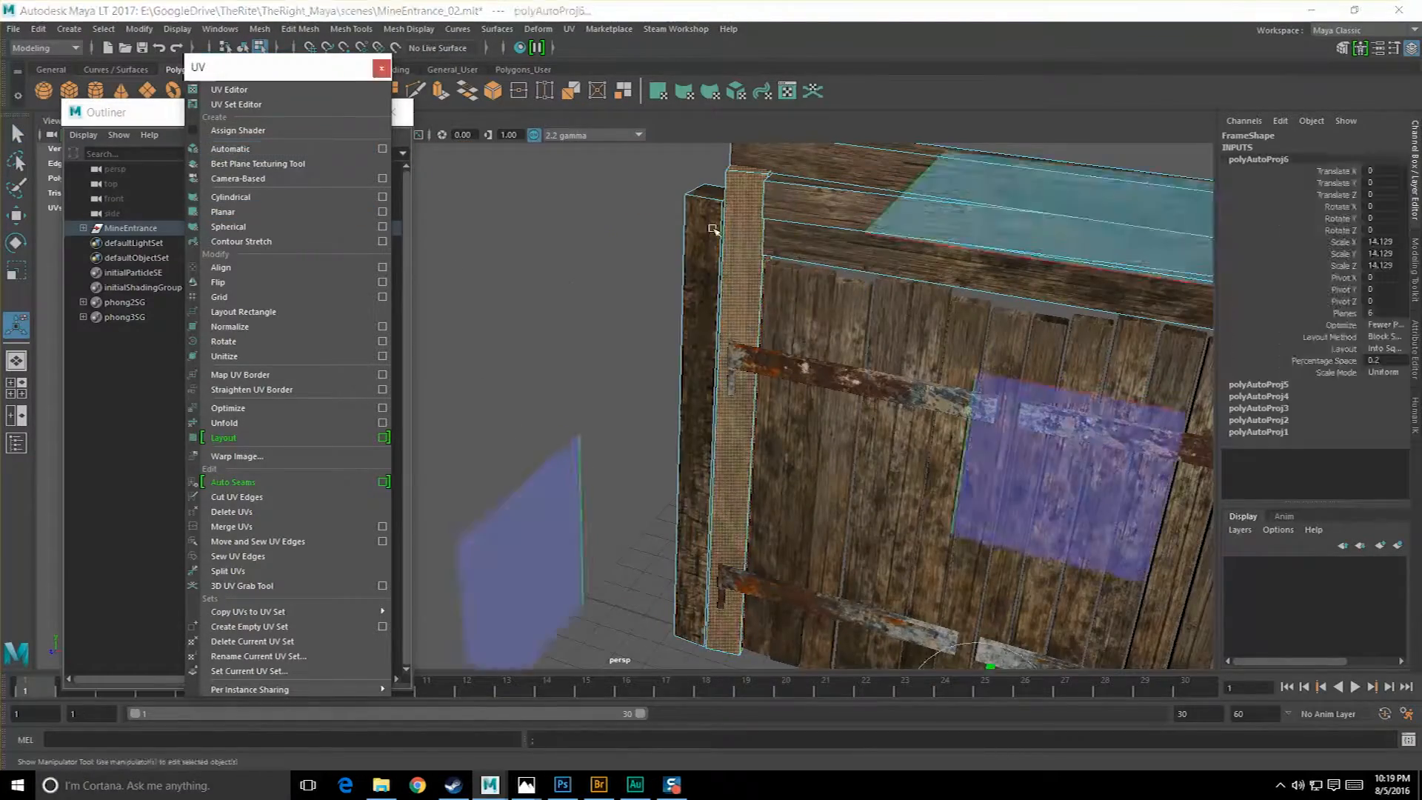
click(704, 228)
ctrl+right_drag(704, 228, 673, 329)
click(231, 149)
click(382, 68)
Close the Outliner and save the scene.
key(q)
alt+drag(578, 340, 565, 393)
key(F8)
click(393, 112)
key(ctrl+s)
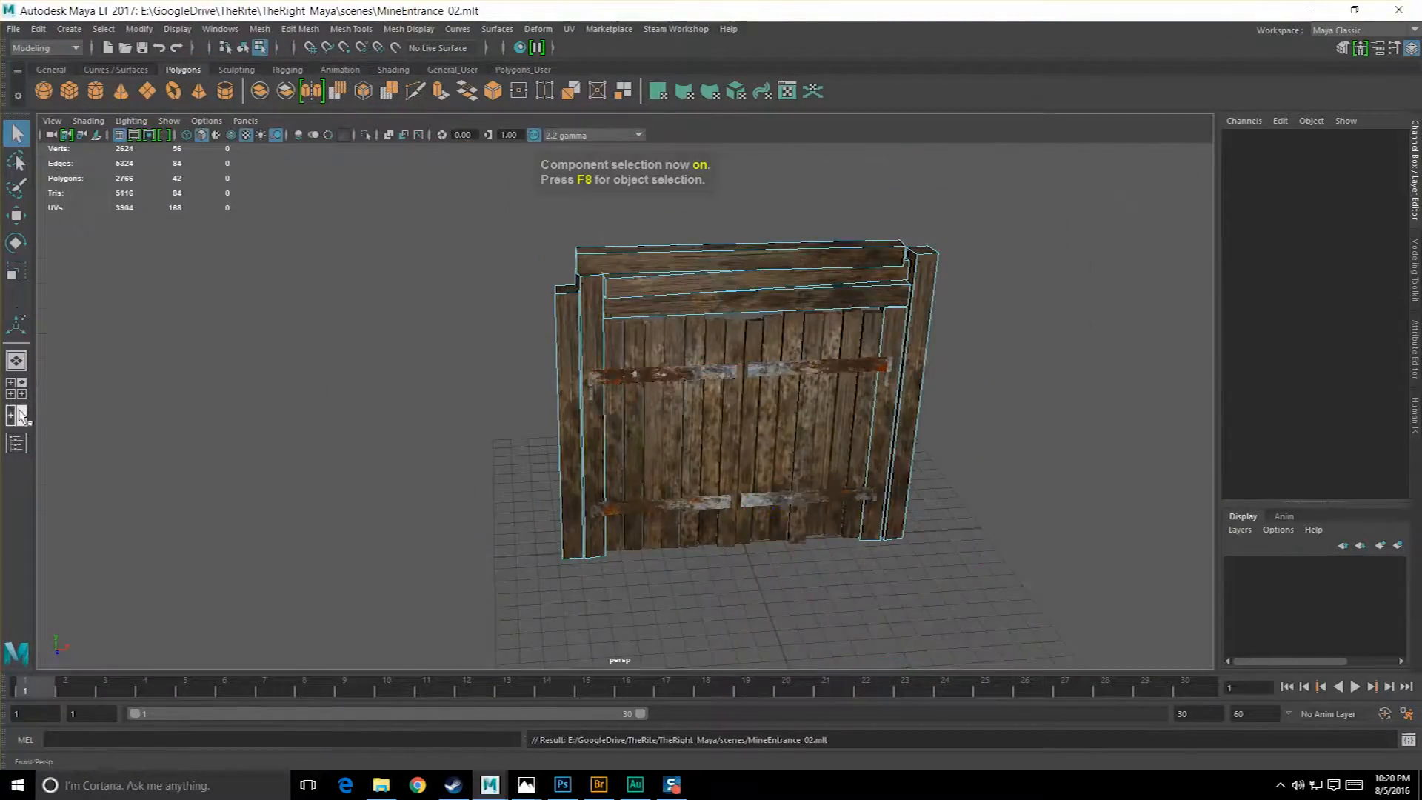
Switch to a two-view layout and show the UV Editor beside the perspective view.
click(17, 415)
alt+middle_drag(455, 385, 510, 385)
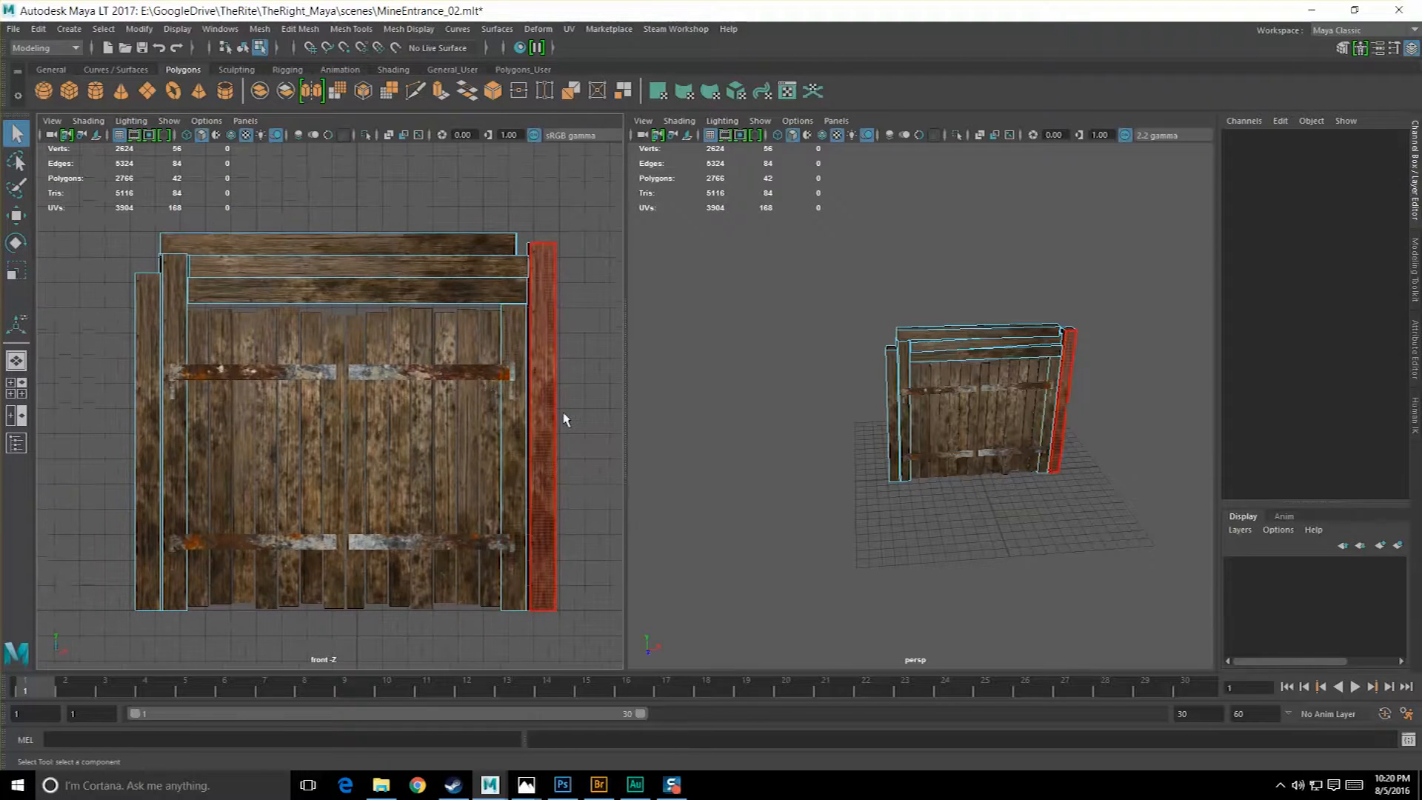
click(245, 121)
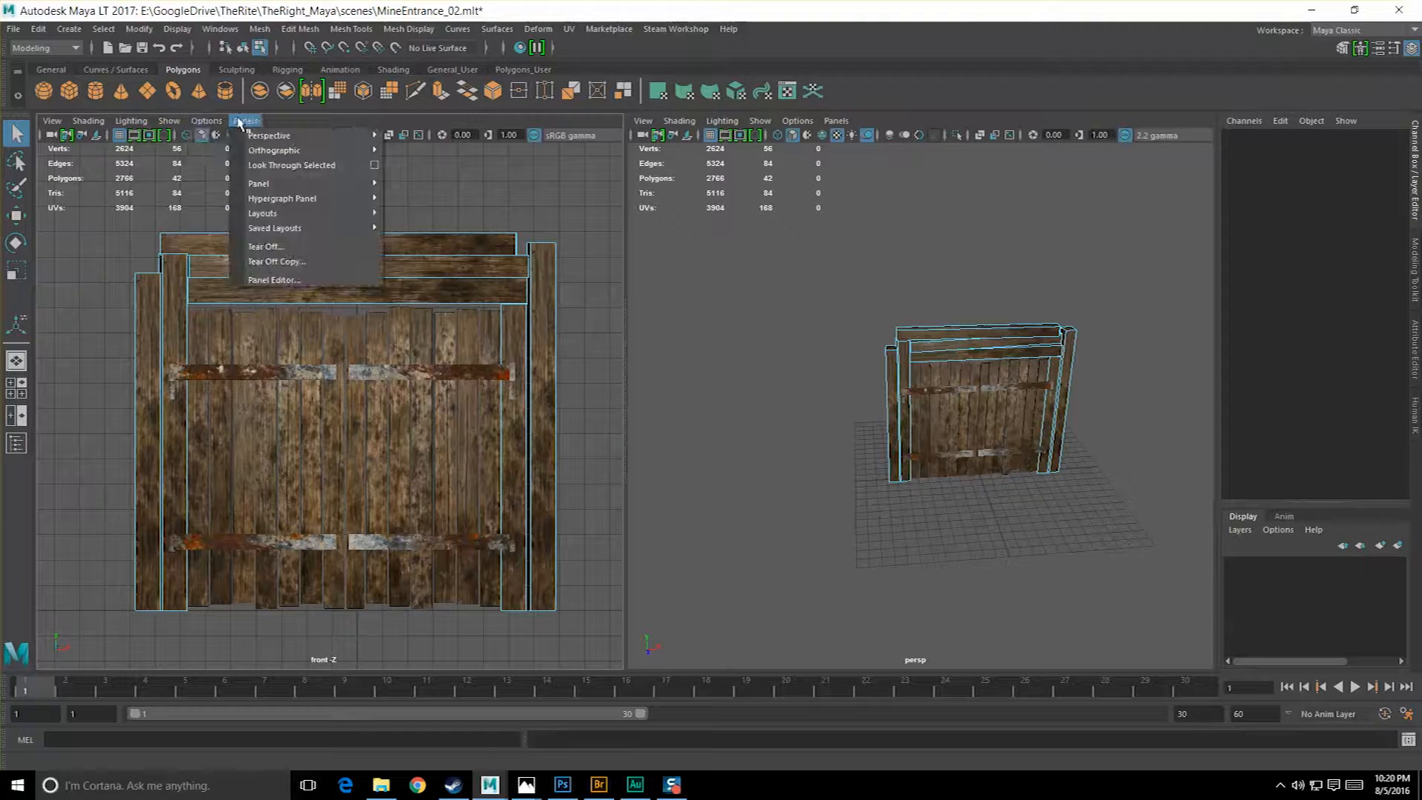
mouse_move(303, 196)
mouse_move(356, 187)
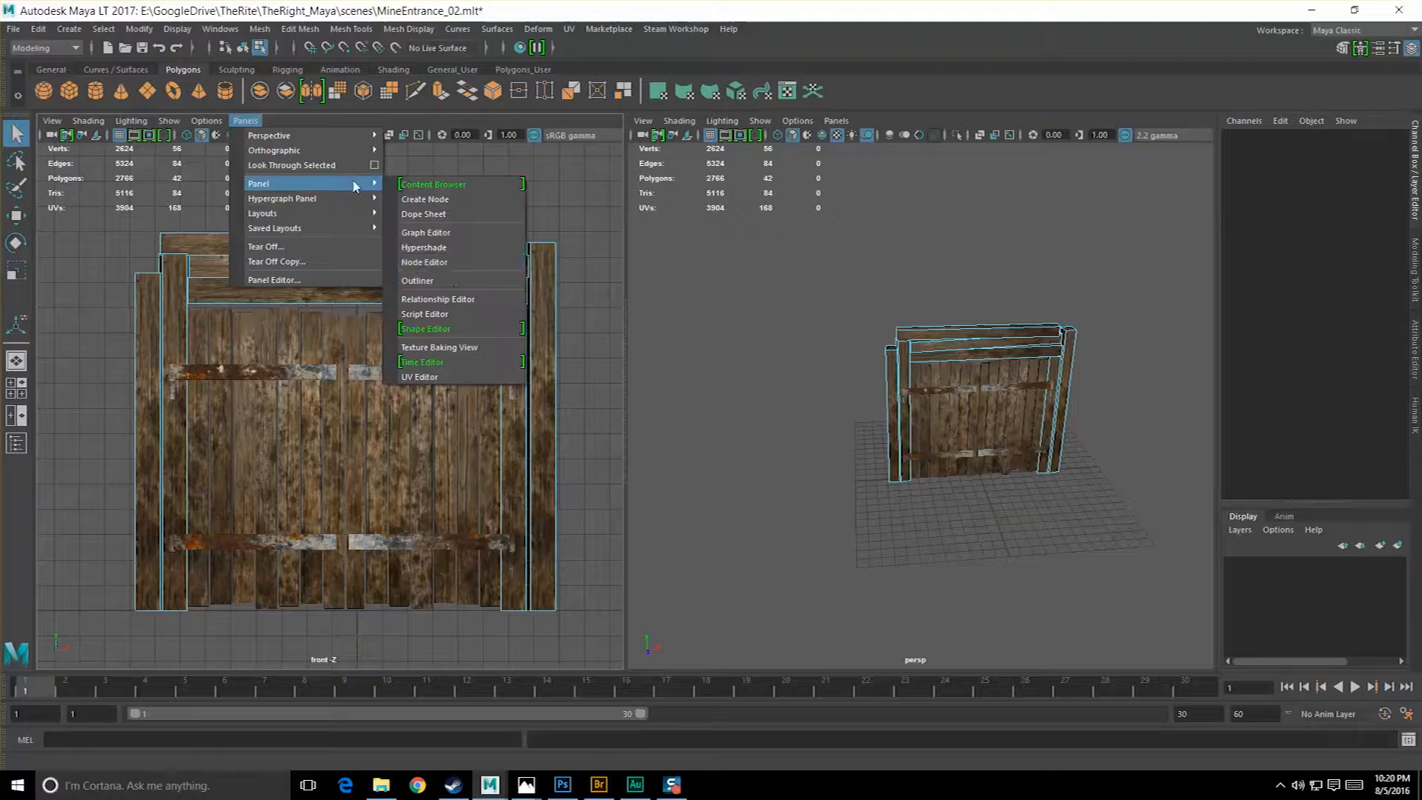
click(449, 363)
scroll(444, 389, up, 3)
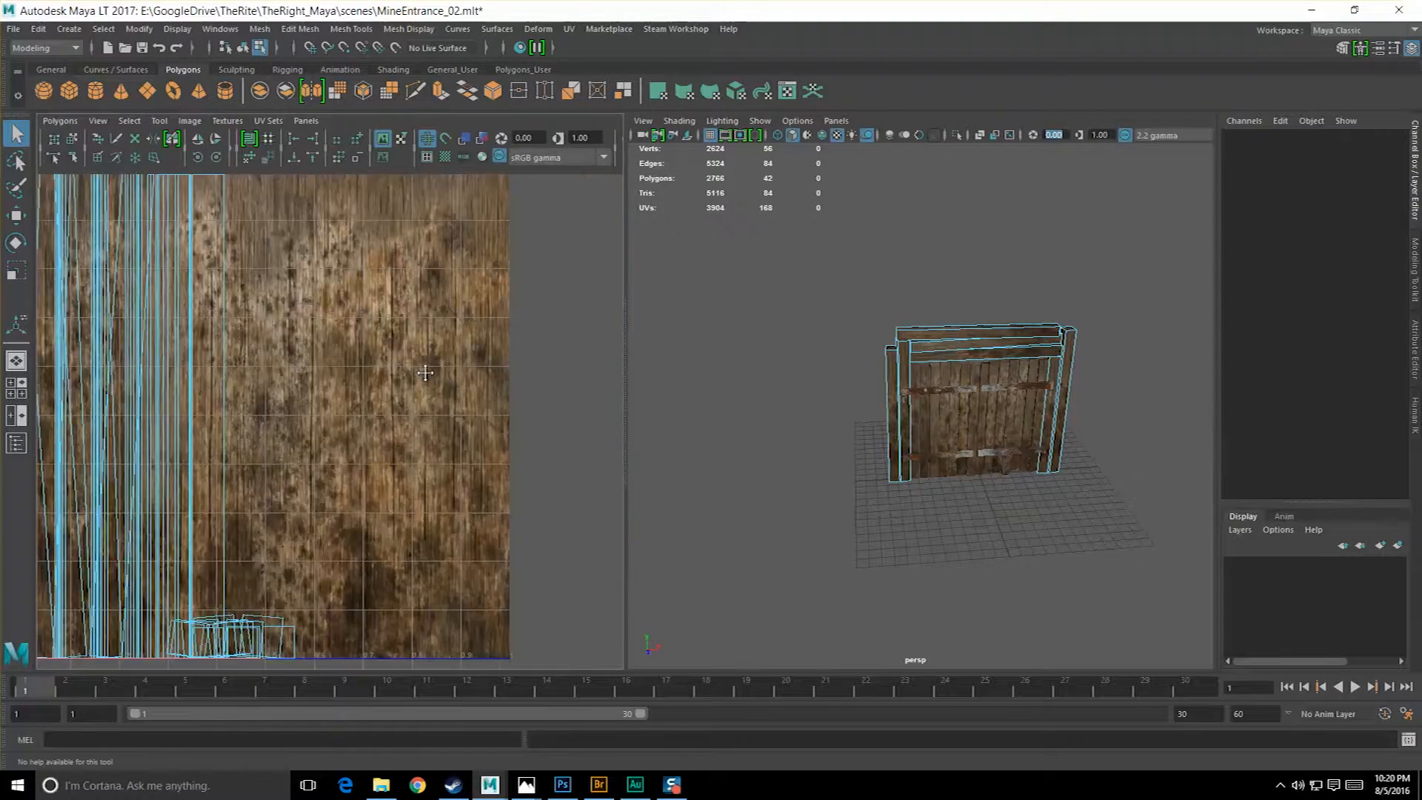
scroll(430, 384, up, 4)
scroll(444, 445, down, 4)
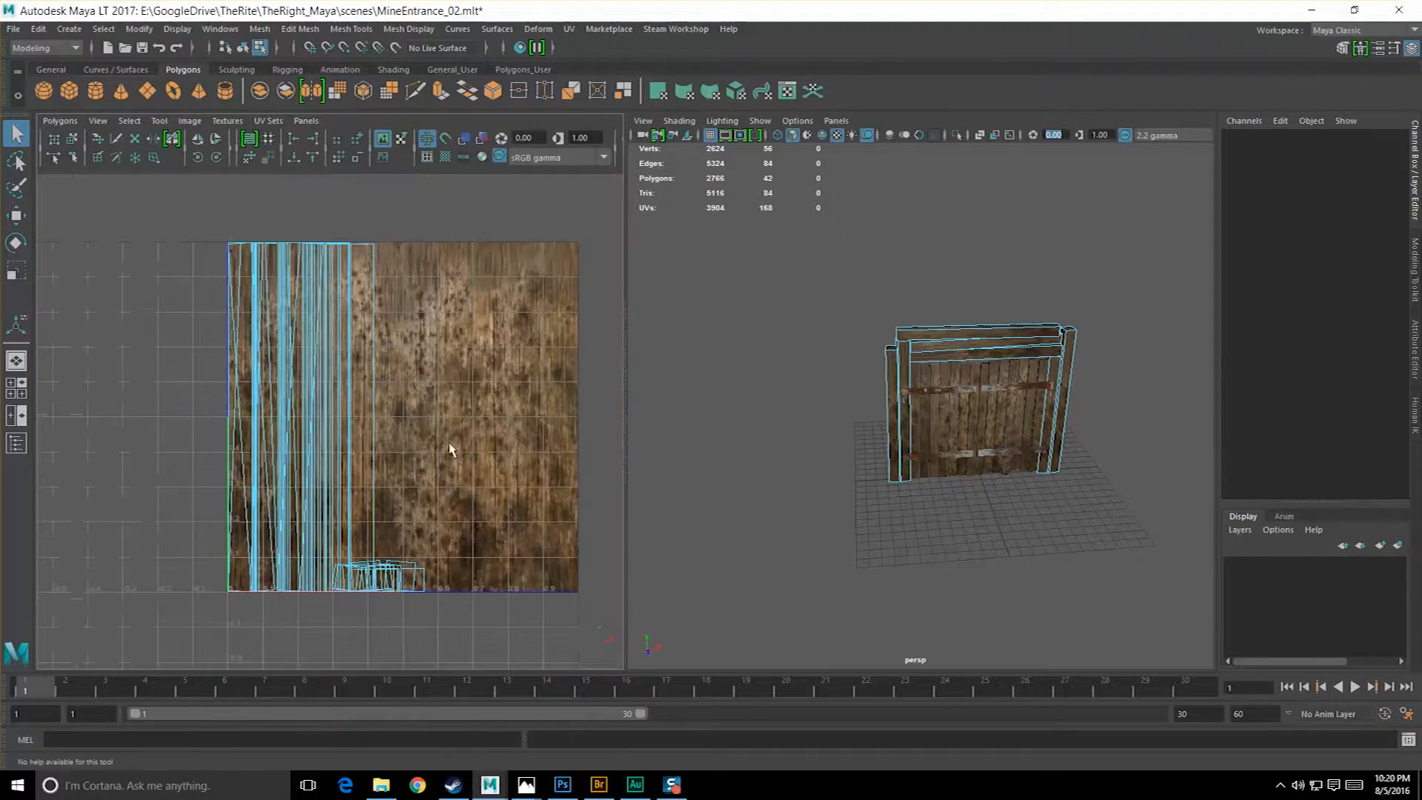
scroll(413, 445, up, 4)
Select the small overlapping end-cap faces of the beams in the UV Editor and move them outside the wood texture.
right_drag(413, 457, 362, 443)
drag(415, 585, 415, 584)
scroll(393, 481, up, 2)
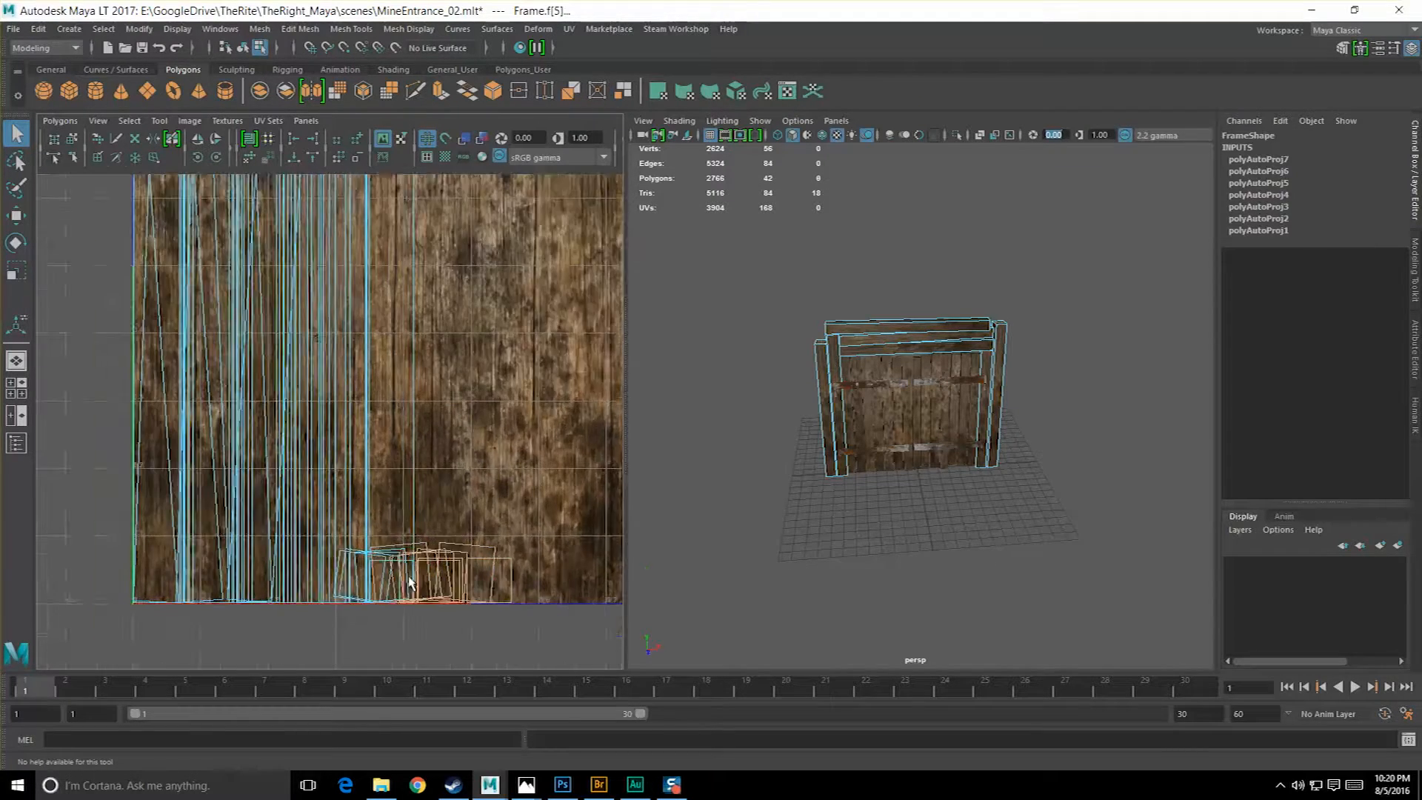
alt+right_drag(337, 532, 534, 634)
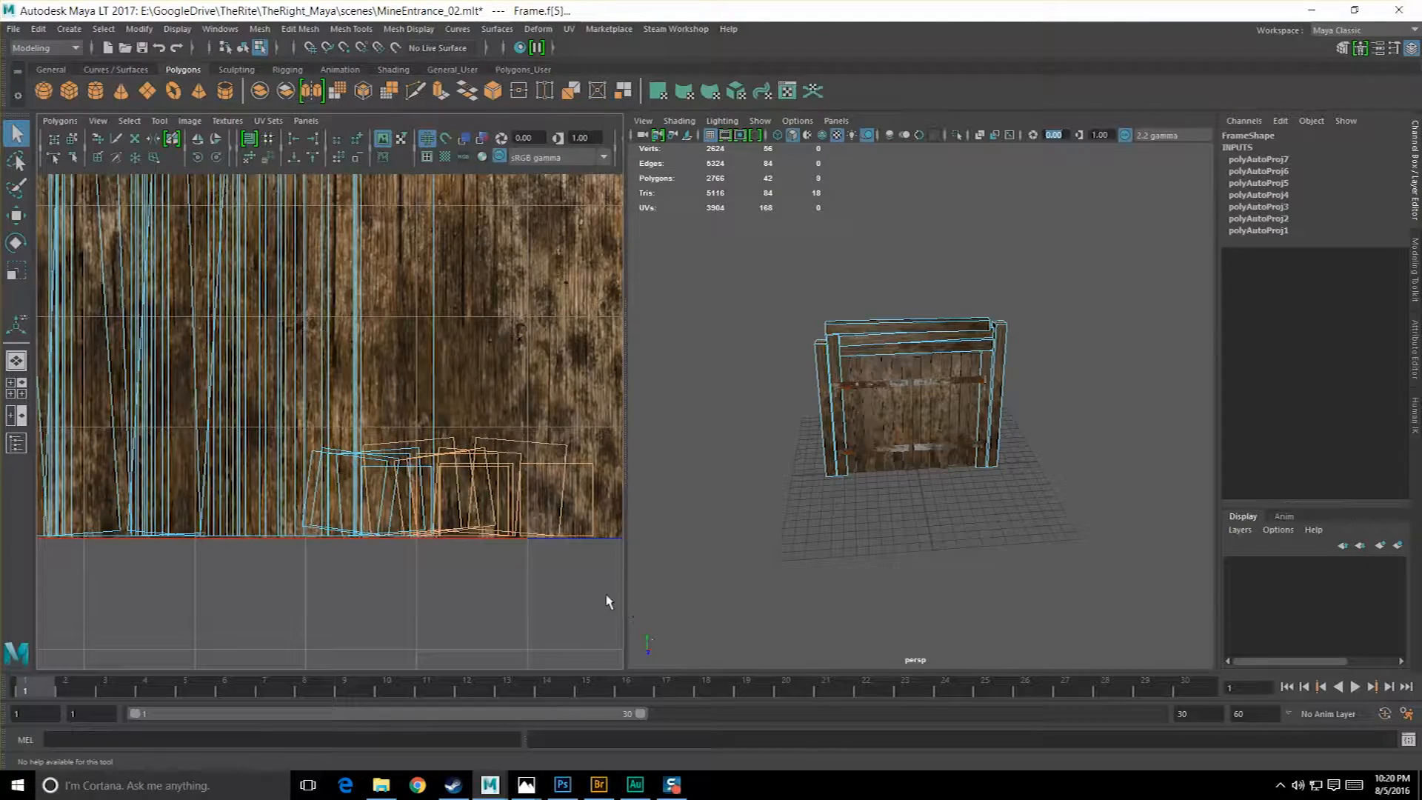
drag(276, 434, 278, 432)
scroll(296, 433, down, 3)
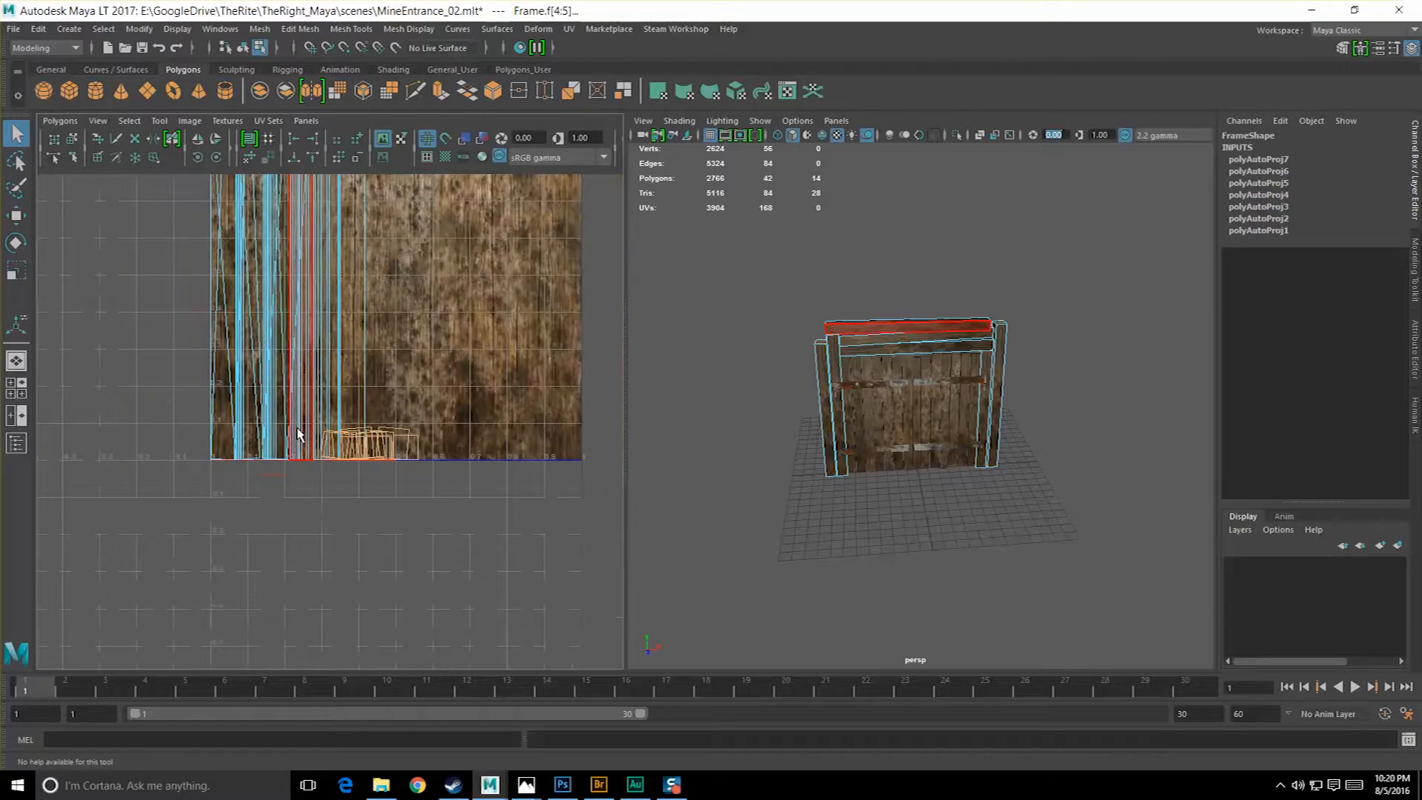
drag(370, 448, 492, 436)
alt+middle_drag(492, 436, 330, 476)
drag(326, 475, 483, 466)
Separate the first pair of end-cap shells from the overlapping row and place it above the row.
scroll(503, 485, up, 5)
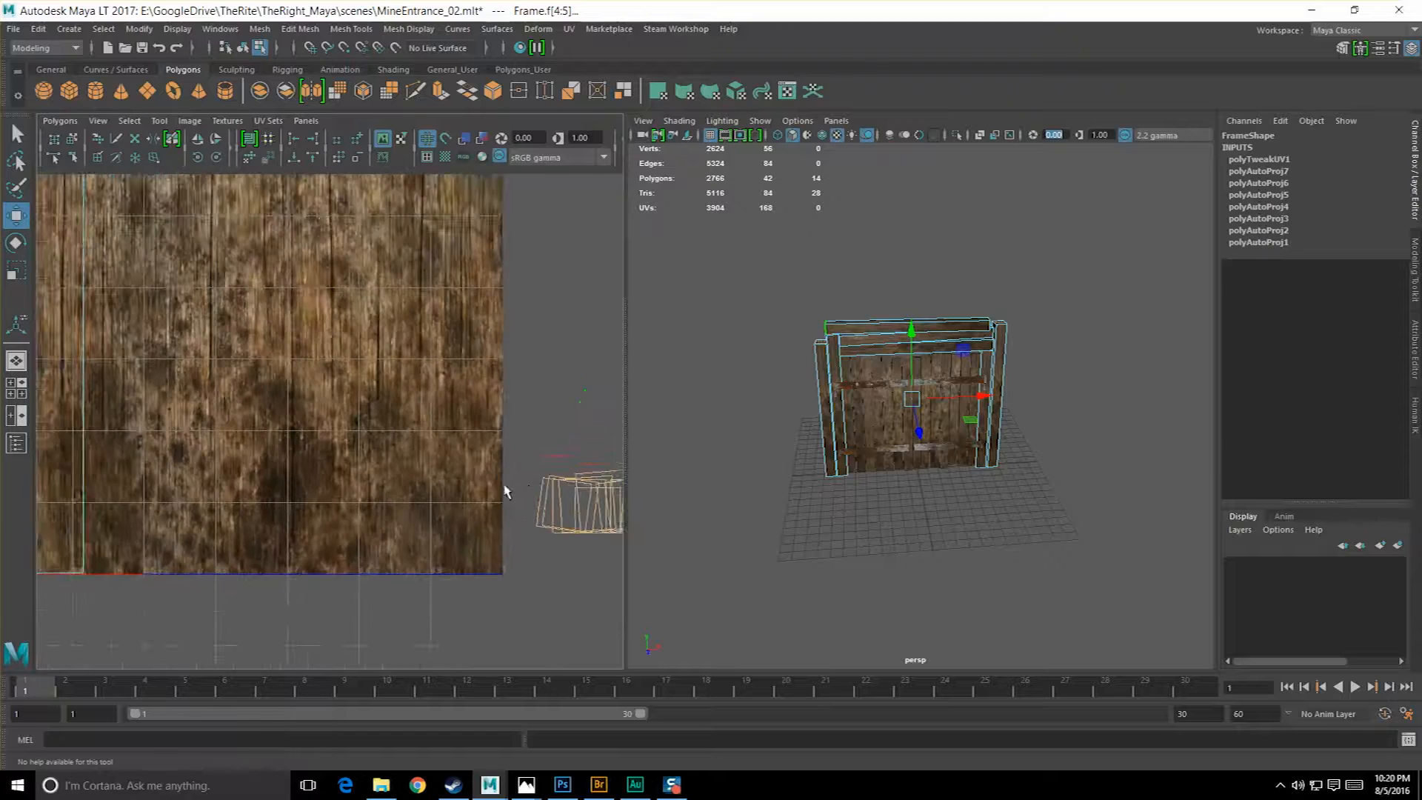
alt+middle_drag(519, 444, 290, 397)
scroll(297, 400, up, 2)
click(453, 415)
alt+middle_drag(479, 429, 357, 421)
click(439, 438)
shift+click(377, 435)
drag(401, 379, 400, 231)
Take two more pairs of end-cap shells out of the row and stack them above the first pair.
click(478, 461)
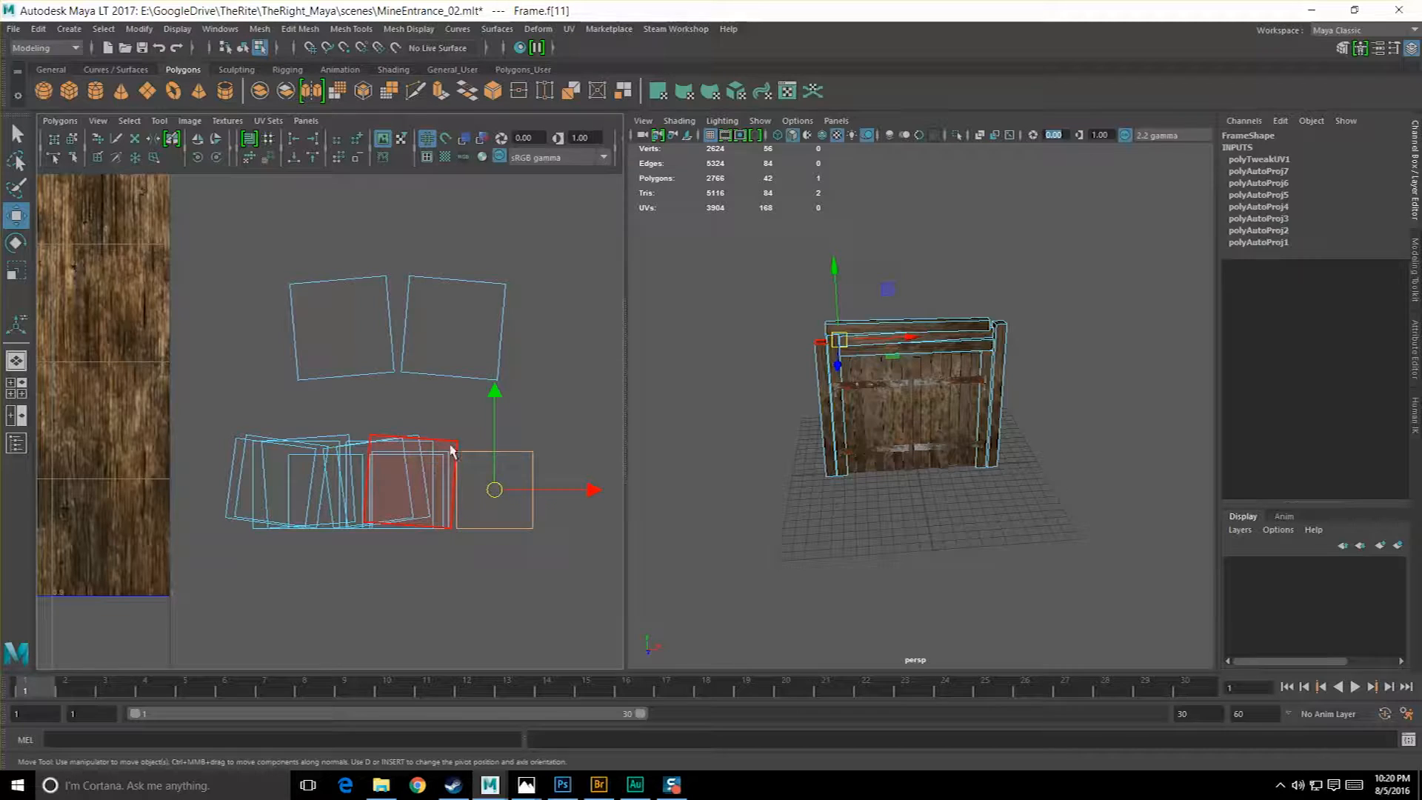
shift+click(347, 440)
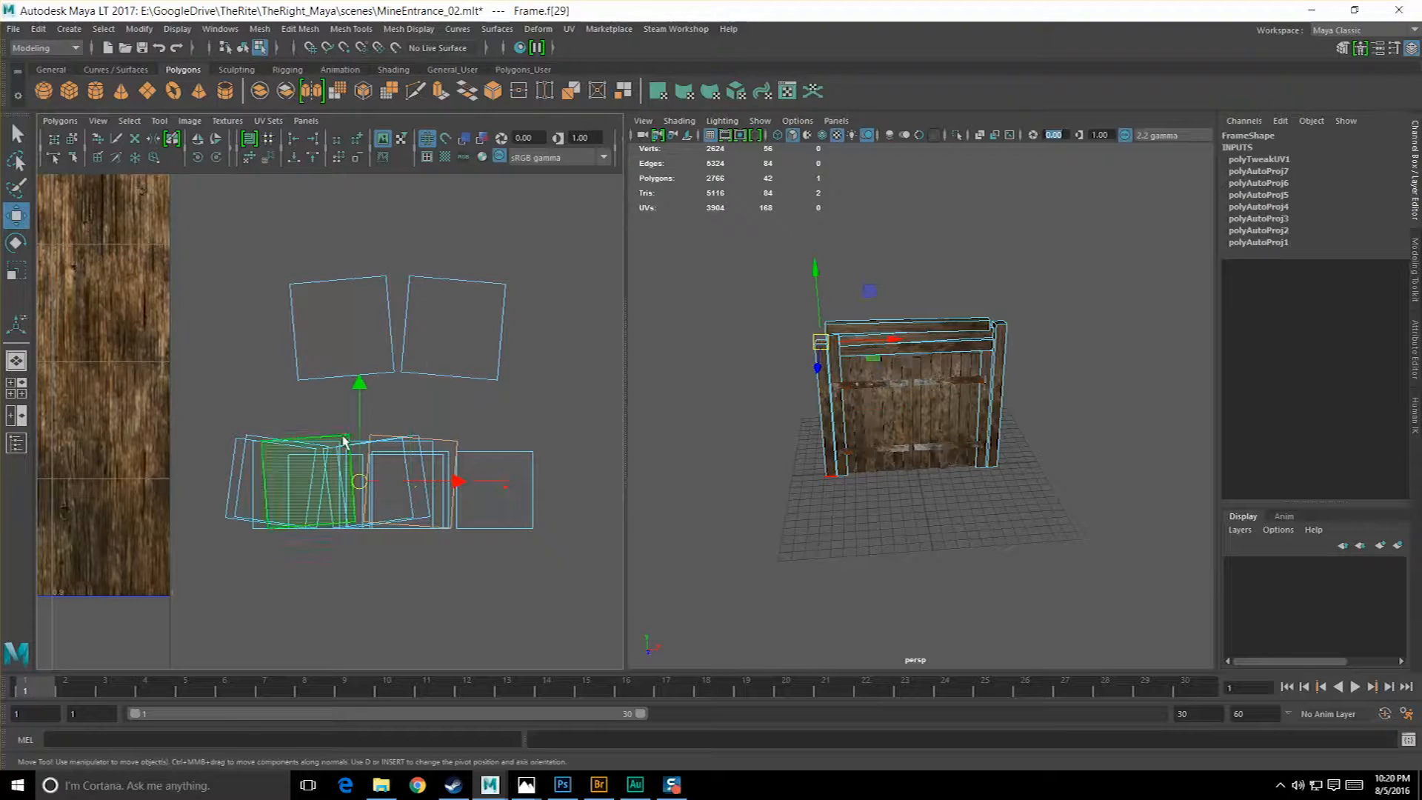
drag(358, 387, 340, 98)
alt+middle_drag(370, 236, 342, 326)
drag(331, 282, 366, 309)
click(481, 591)
drag(440, 582, 385, 215)
Move the next two pairs of square end-cap shells to the upper end of the column so they no longer overlap.
click(397, 562)
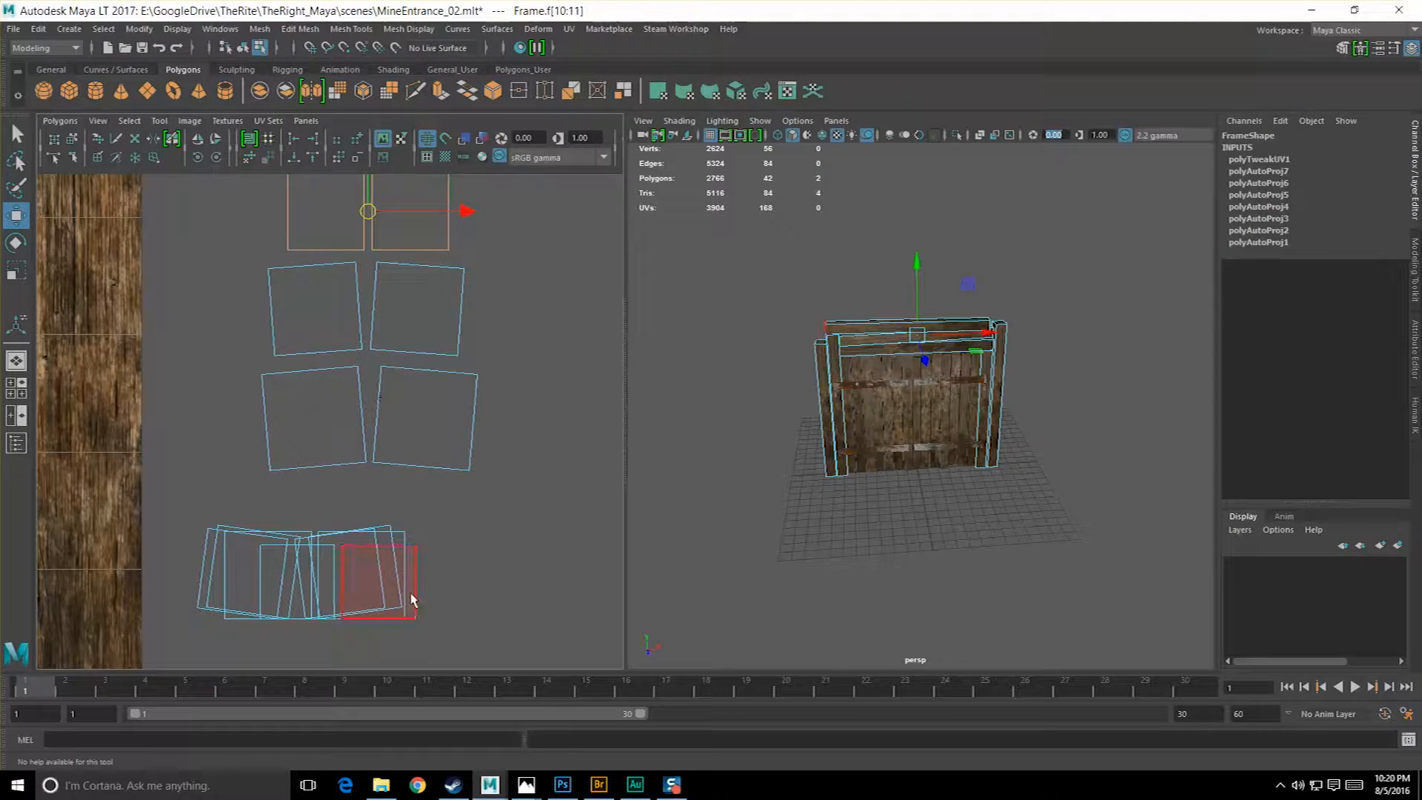
drag(338, 584, 370, 323)
alt+middle_drag(367, 363, 371, 516)
drag(378, 472, 375, 273)
scroll(390, 510, down, 1)
alt+middle_drag(390, 509, 398, 377)
click(386, 540)
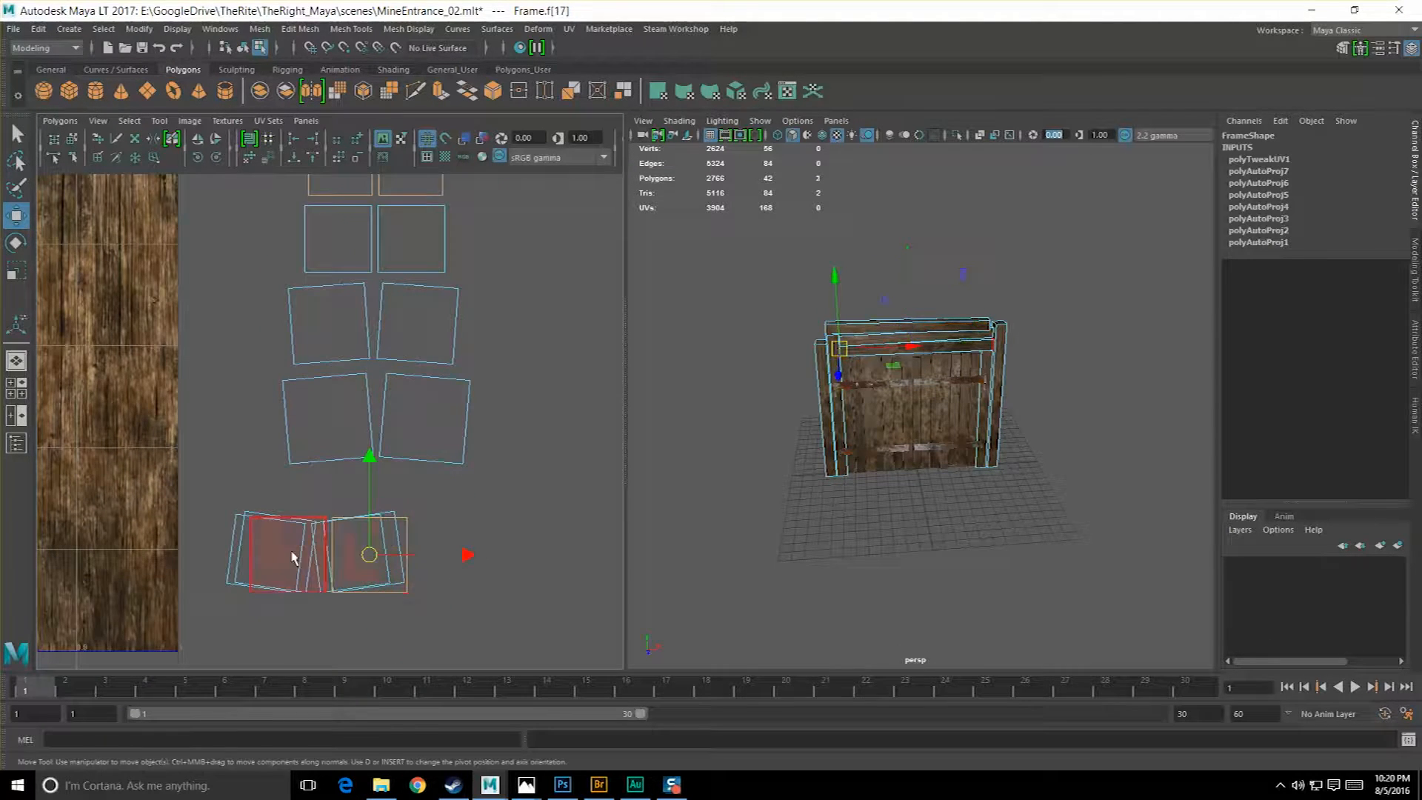
shift+click(259, 591)
drag(326, 555, 375, 348)
alt+middle_drag(375, 348, 375, 499)
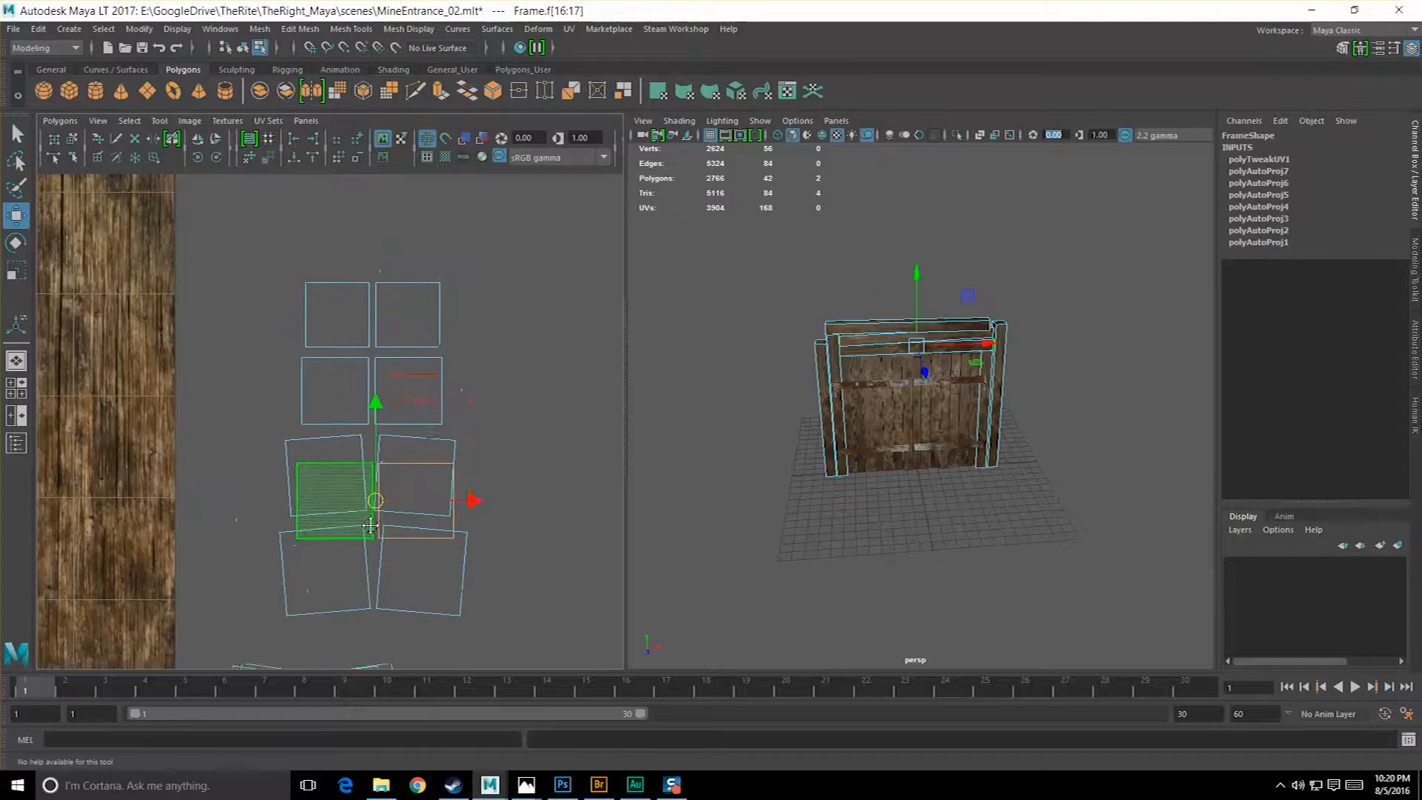
scroll(368, 500, down, 2)
drag(368, 504, 366, 291)
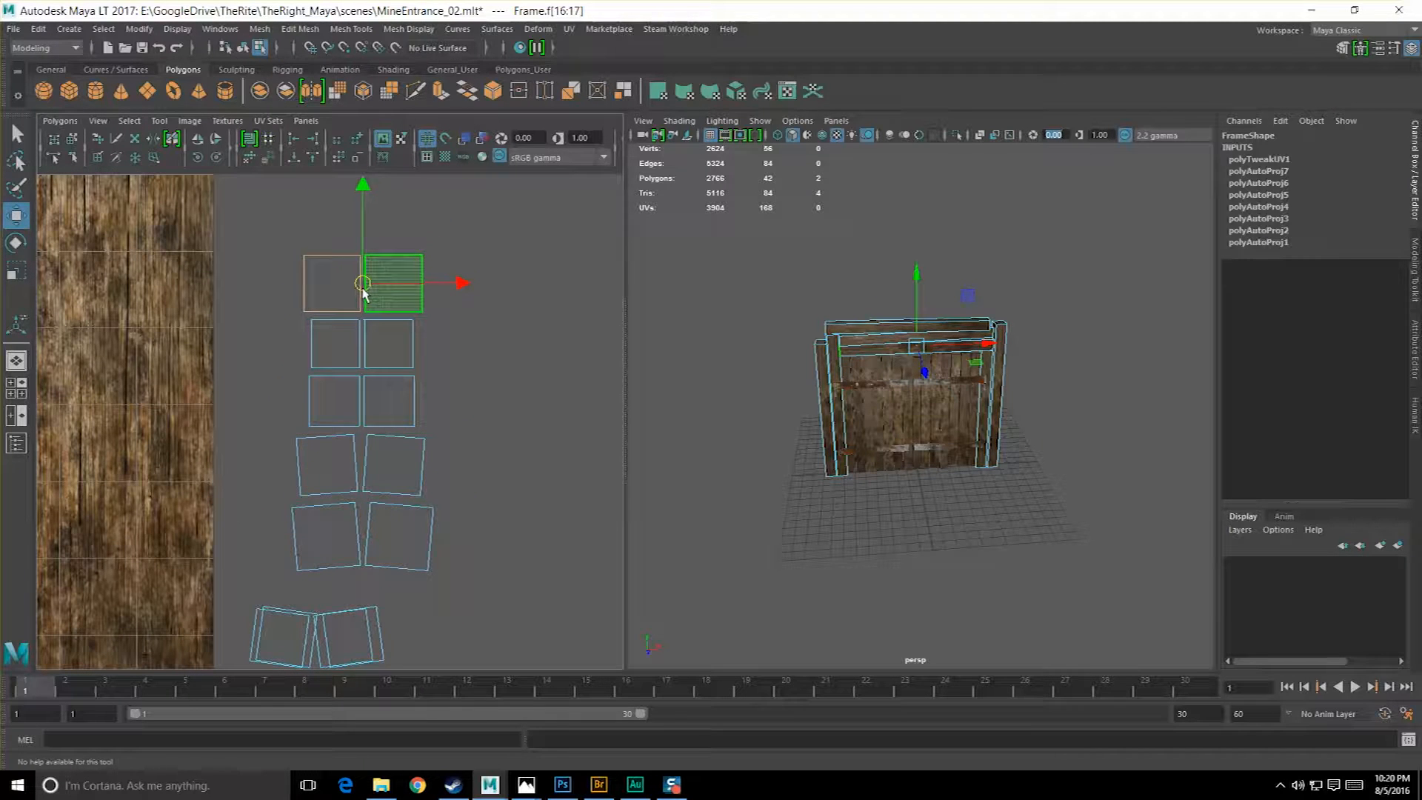
Place one remaining end-cap pair at the top of the column and the last pair at its bottom.
click(348, 637)
shift+click(285, 637)
drag(312, 638, 376, 218)
click(339, 642)
shift+click(288, 638)
drag(313, 638, 366, 608)
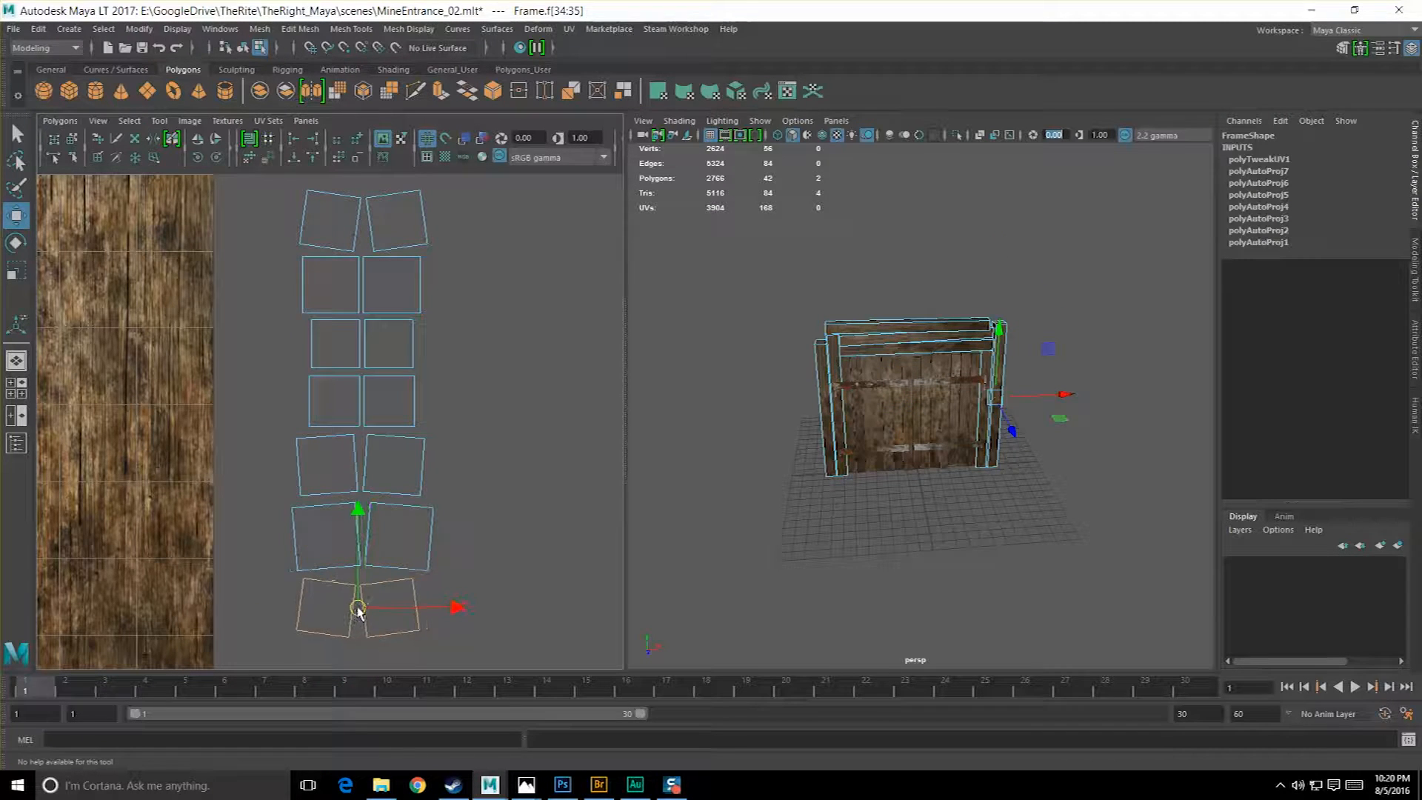
Select the whole column of end-cap shells and move it onto the free right part of the wood texture.
scroll(359, 609, down, 6)
alt+middle_drag(311, 543, 424, 562)
drag(400, 305, 534, 528)
drag(557, 440, 439, 446)
scroll(460, 452, down, 1)
alt+middle_drag(327, 494, 398, 480)
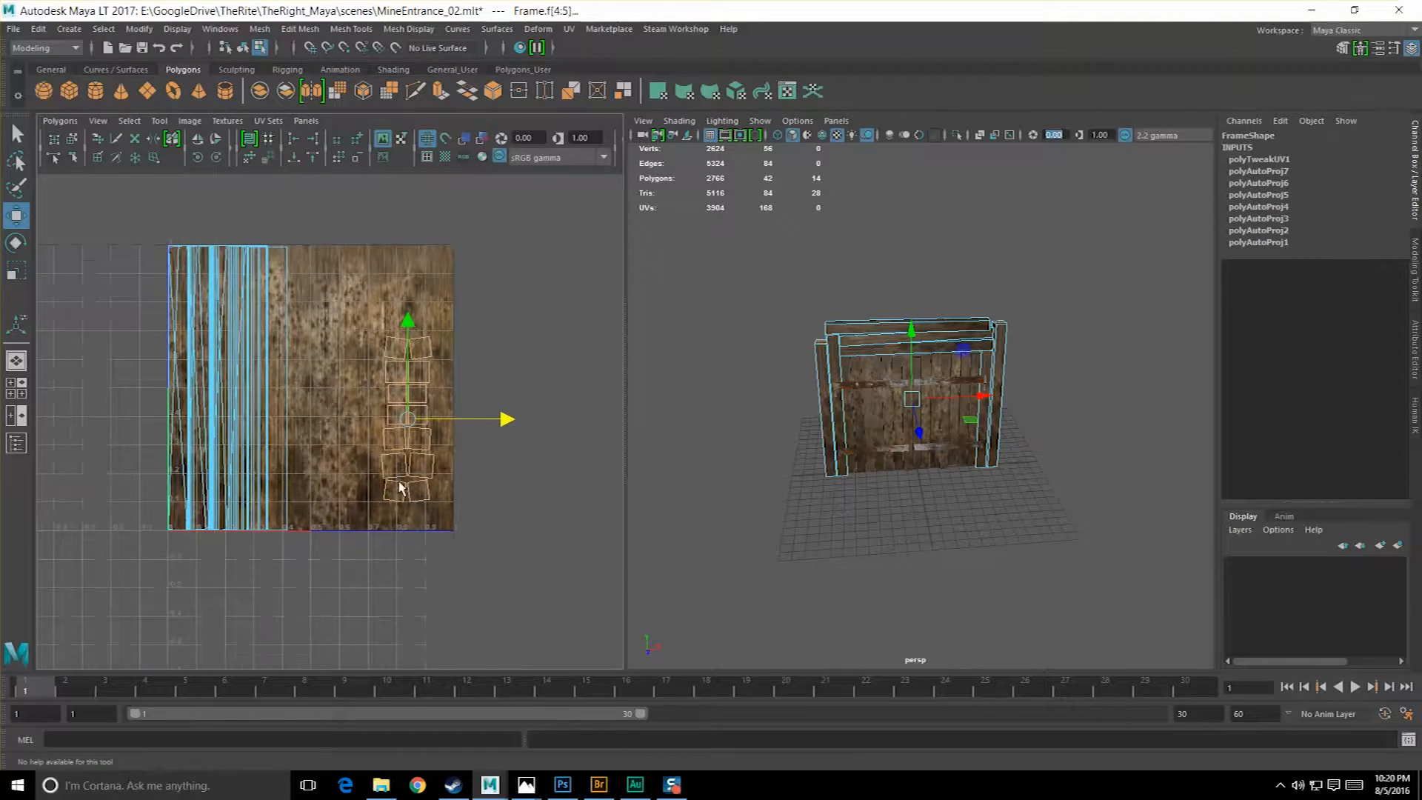
scroll(419, 459, up, 4)
drag(453, 428, 424, 455)
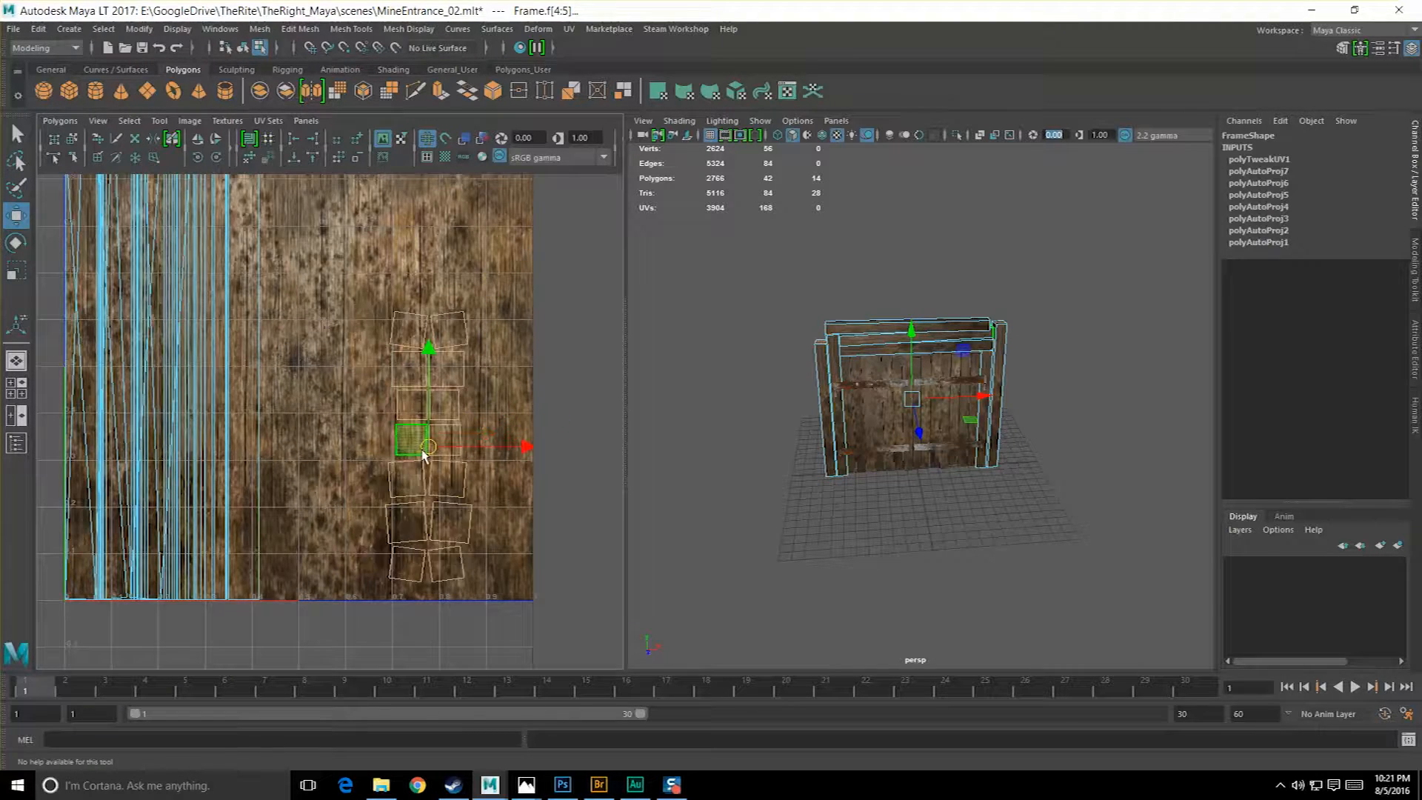
Pick one long strip shell from the overlapping beam strips and move it sideways onto free wood texture.
alt+right_drag(451, 459, 496, 465)
alt+middle_drag(496, 466, 408, 459)
drag(306, 283, 408, 310)
drag(285, 259, 412, 601)
drag(365, 452, 410, 462)
alt+right_drag(411, 464, 377, 496)
alt+middle_drag(377, 496, 465, 509)
alt+middle_drag(352, 345, 380, 385)
drag(111, 229, 367, 604)
scroll(376, 496, up, 1)
alt+middle_drag(346, 245, 363, 420)
scroll(367, 424, up, 8)
right_drag(368, 397, 284, 378)
click(368, 400)
alt+right_drag(400, 470, 332, 461)
alt+middle_drag(330, 458, 311, 253)
drag(426, 520, 608, 526)
Spread three more long beam strips sideways across the texture so they sit side by side.
click(310, 366)
drag(371, 519, 543, 526)
click(294, 503)
drag(387, 525, 438, 529)
click(256, 498)
key(ctrl+z)
drag(343, 527, 438, 530)
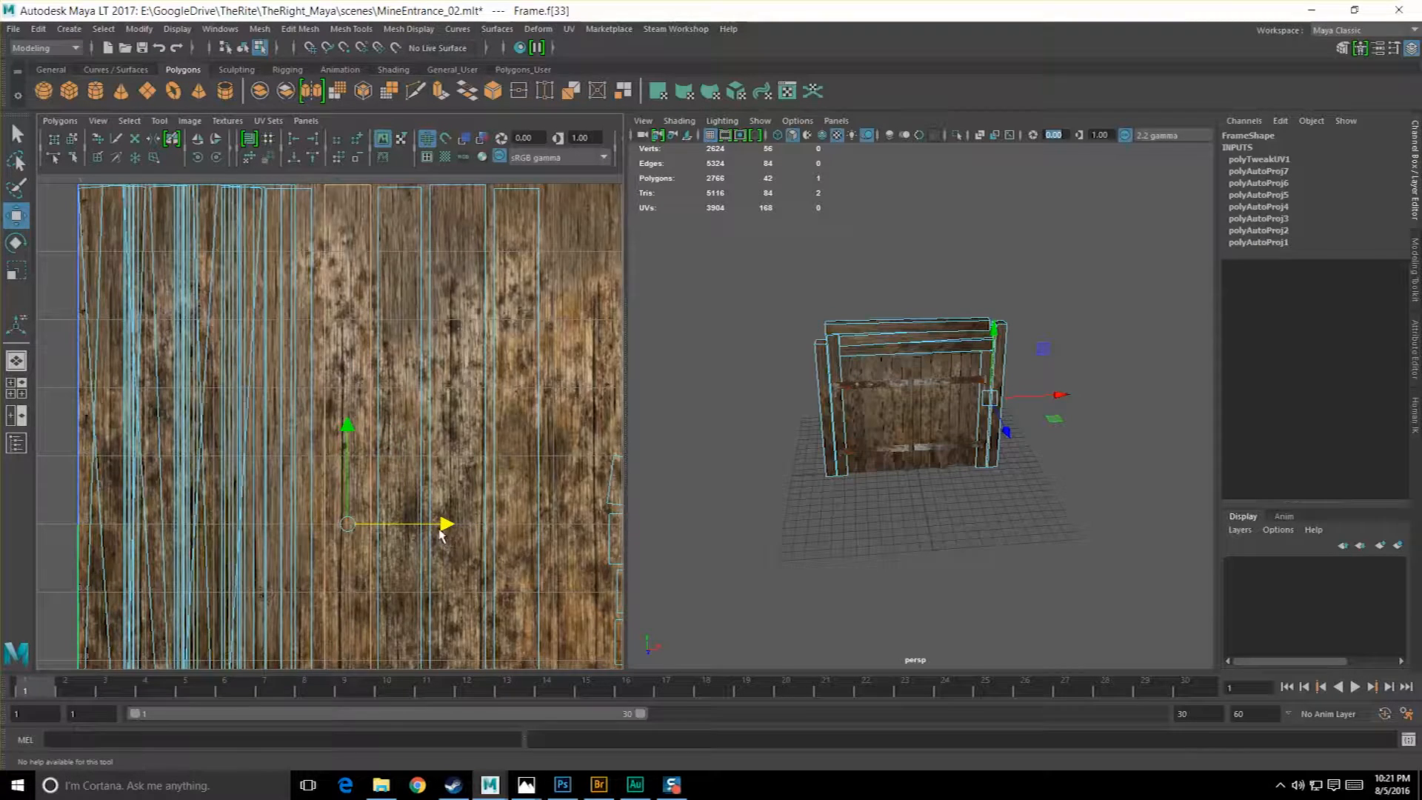
Select all of the Frame's faces in the UV Editor and activate the Unfold UV Tool.
scroll(442, 535, down, 5)
right_click(264, 394)
right_drag(268, 426, 268, 431)
drag(170, 263, 556, 637)
click(126, 121)
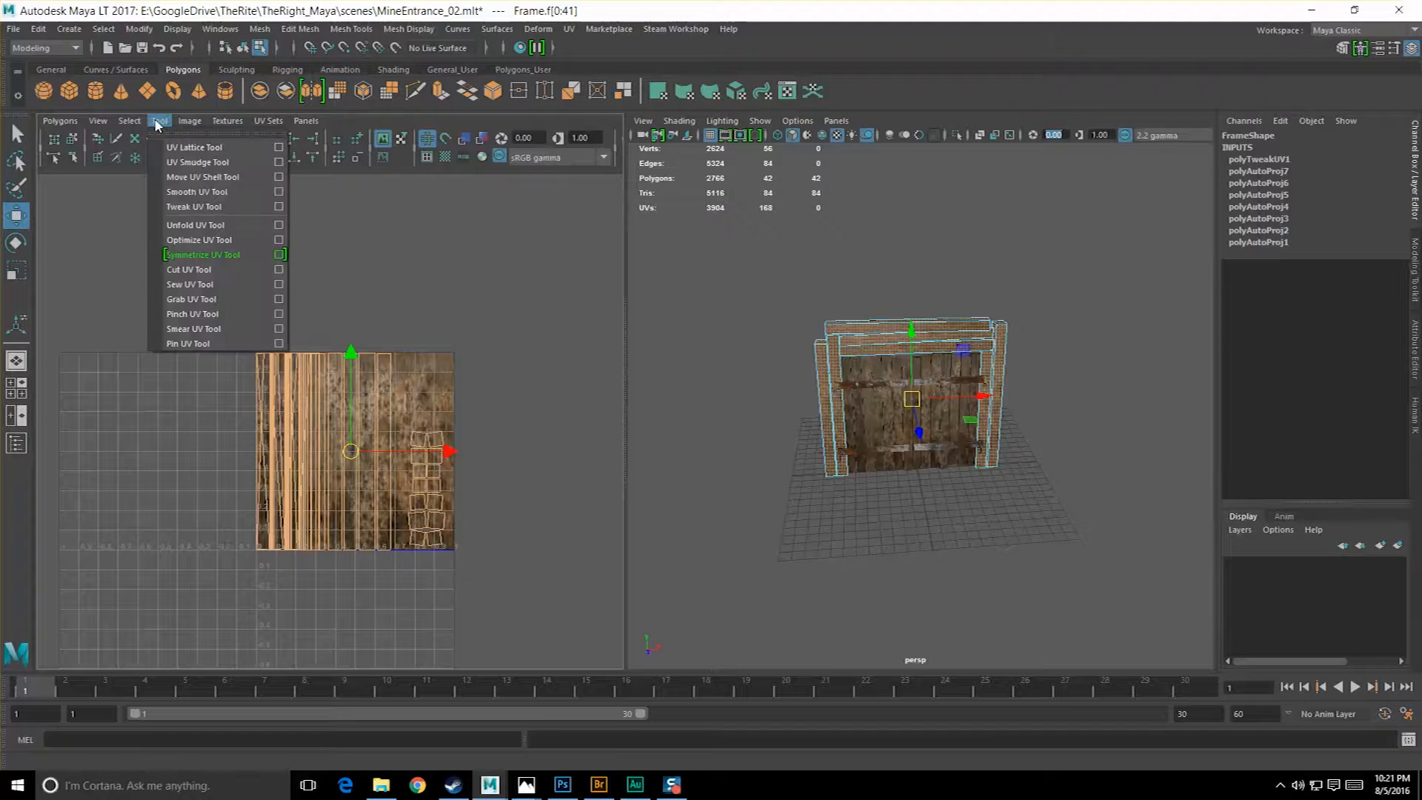
mouse_move(182, 122)
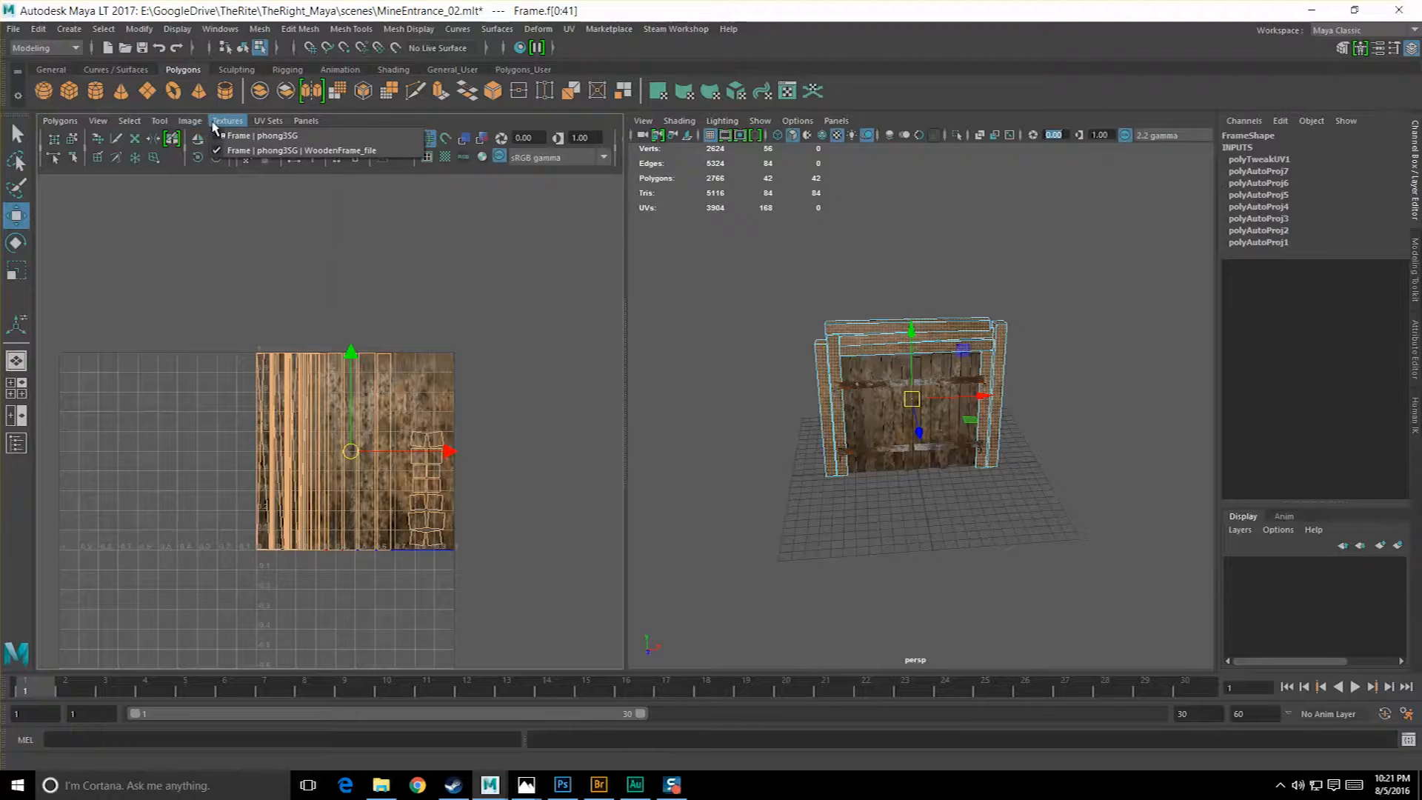
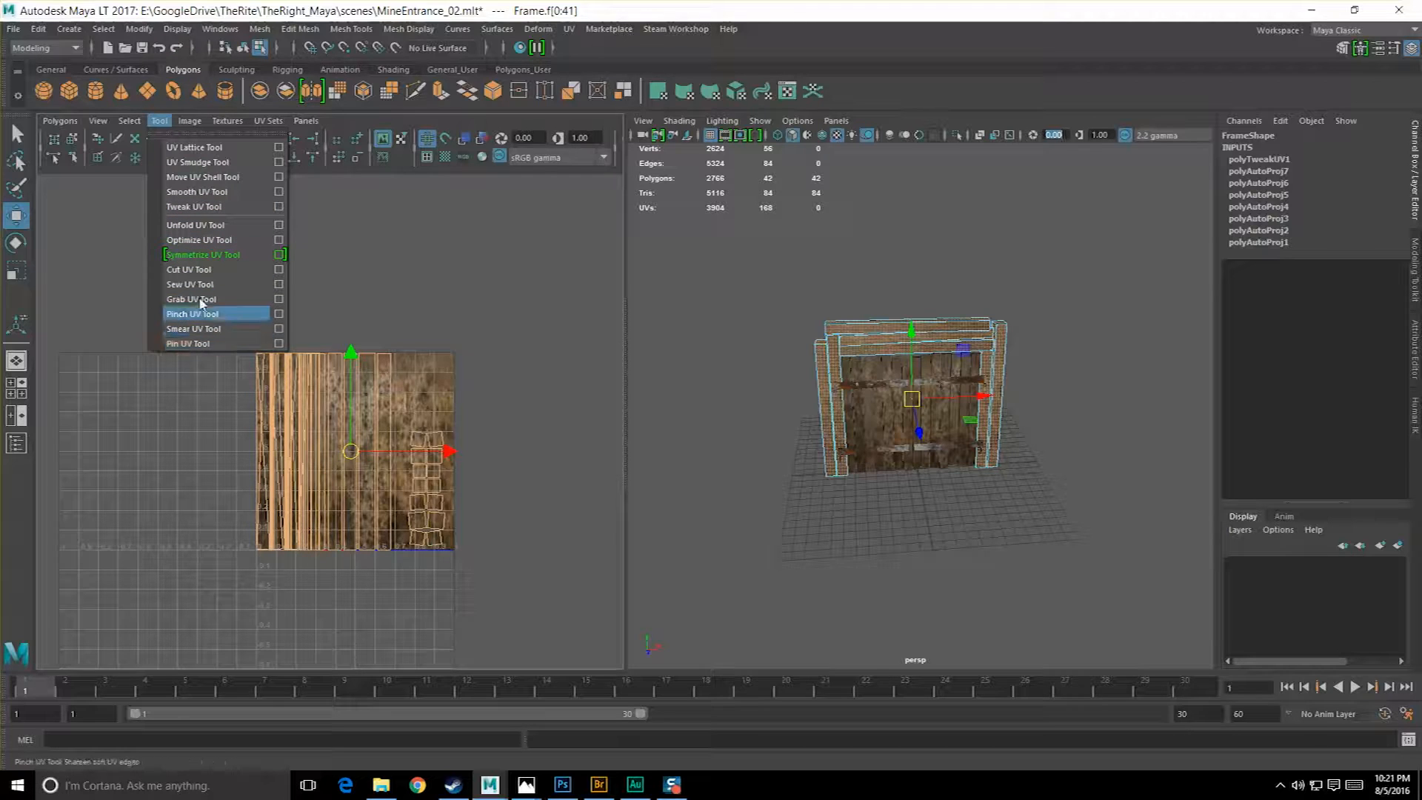
click(195, 224)
scroll(369, 372, up, 4)
scroll(369, 375, down, 2)
alt+middle_drag(363, 400, 349, 371)
scroll(348, 277, up, 6)
scroll(349, 371, down, 3)
Return to object selection, clear the selection and inspect the texture on the frame posts and beams in the perspective view.
alt+middle_drag(952, 387, 841, 386)
scroll(840, 386, up, 7)
key(F8)
click(943, 375)
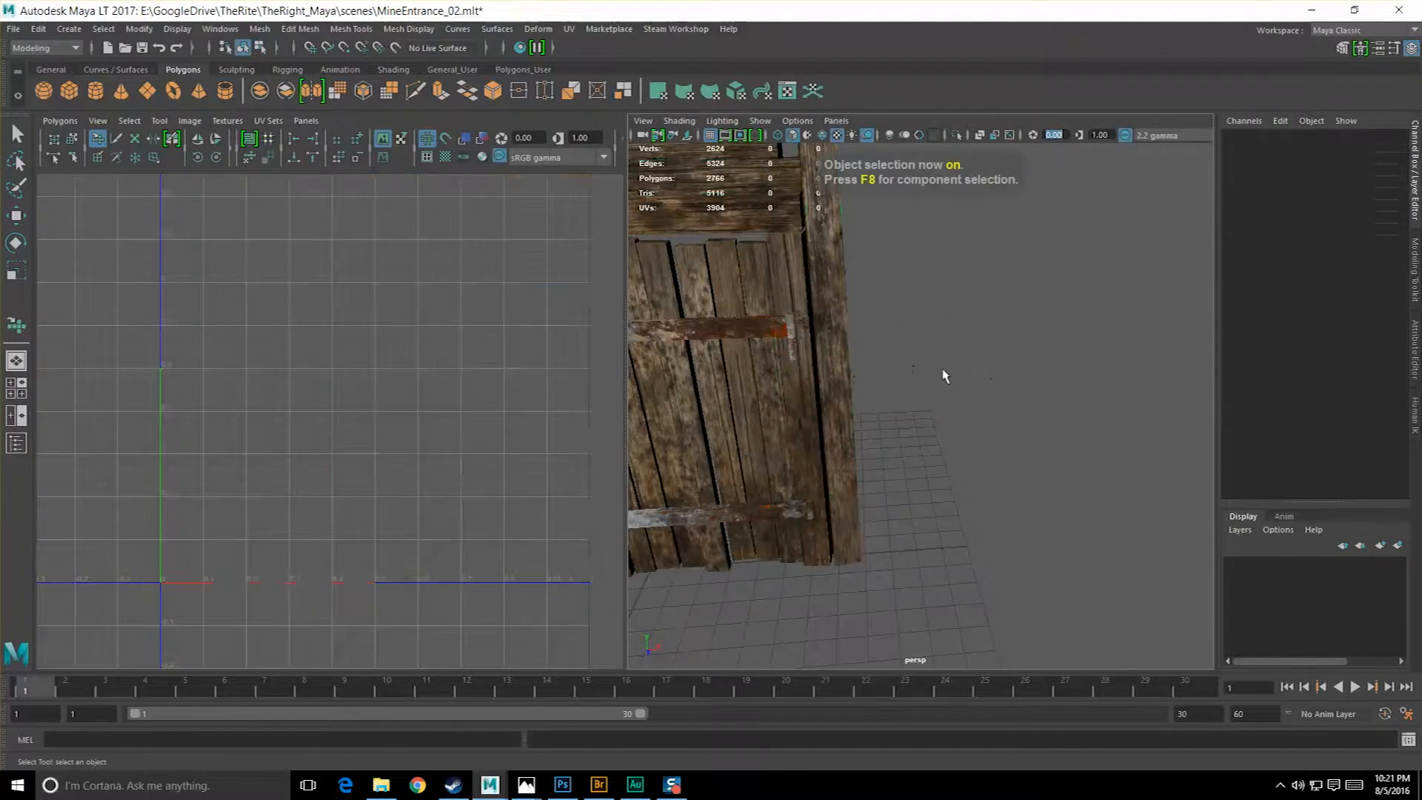
scroll(945, 373, down, 7)
alt+drag(949, 353, 861, 345)
scroll(862, 344, up, 5)
scroll(861, 345, down, 6)
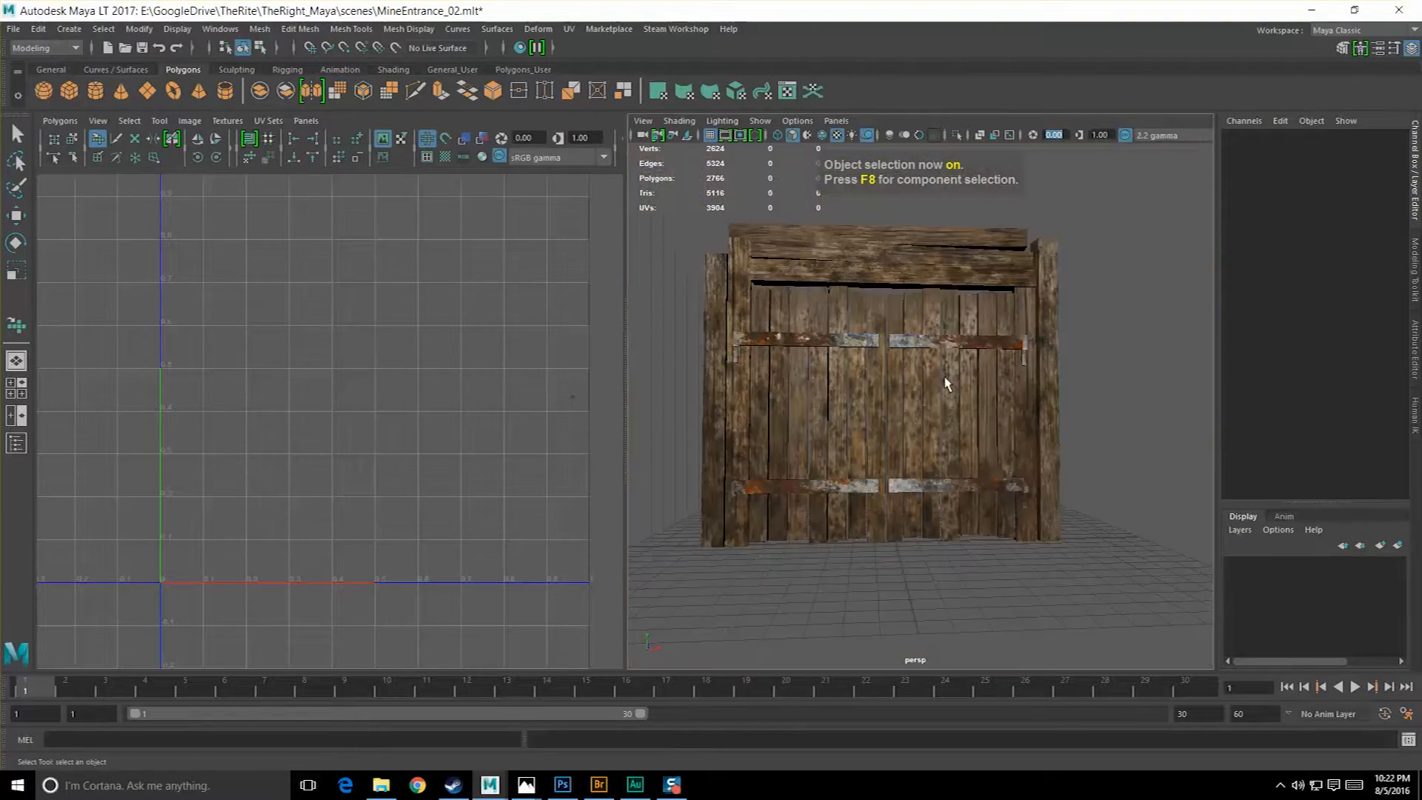
Select the Frame object again to show its UV shells and leave the Unfold UV Tool.
scroll(863, 296, up, 3)
click(865, 253)
alt+middle_drag(820, 216, 857, 234)
scroll(386, 346, down, 2)
scroll(381, 389, up, 2)
key(q)
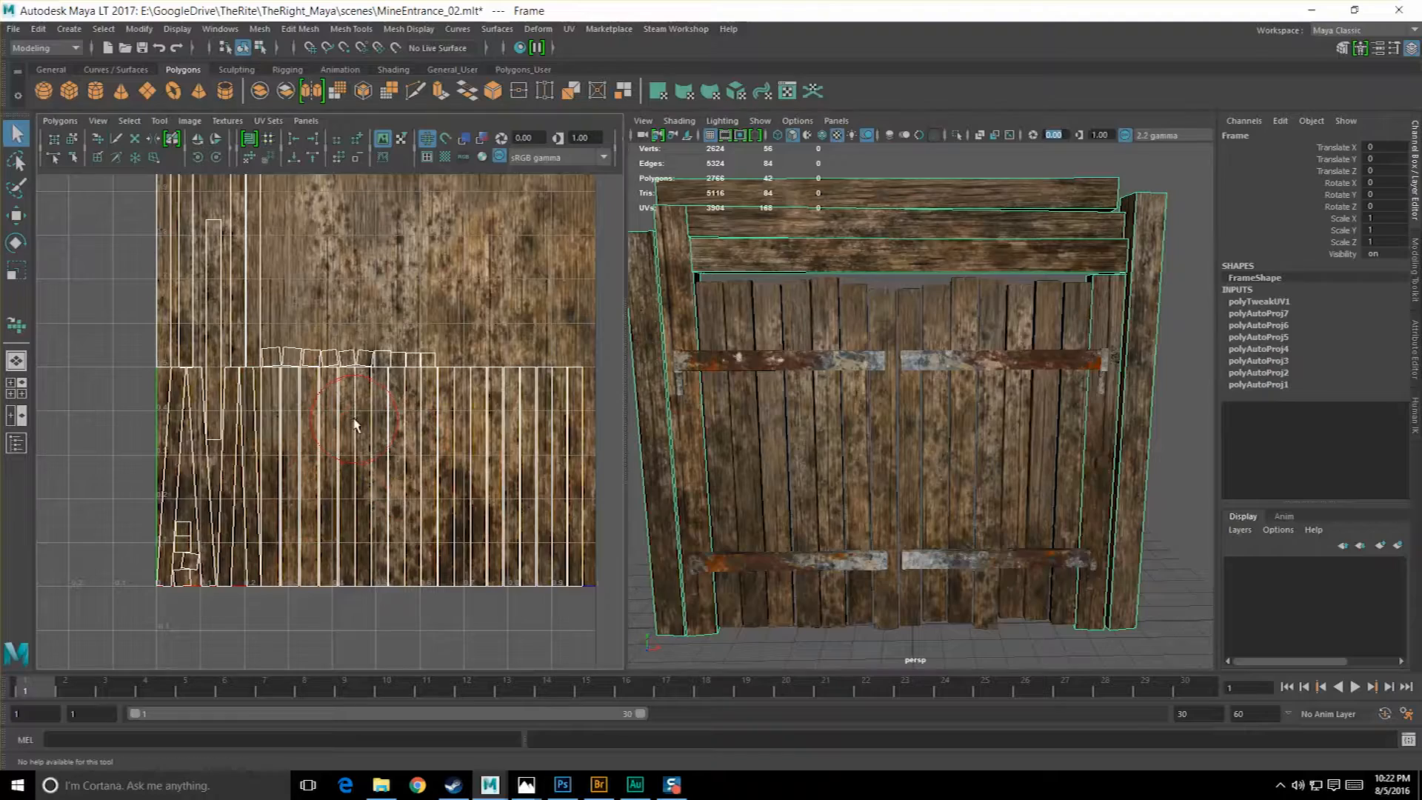
Select the row of small end-cap shells above the long strips and move it below the wood texture.
right_drag(222, 389, 125, 417)
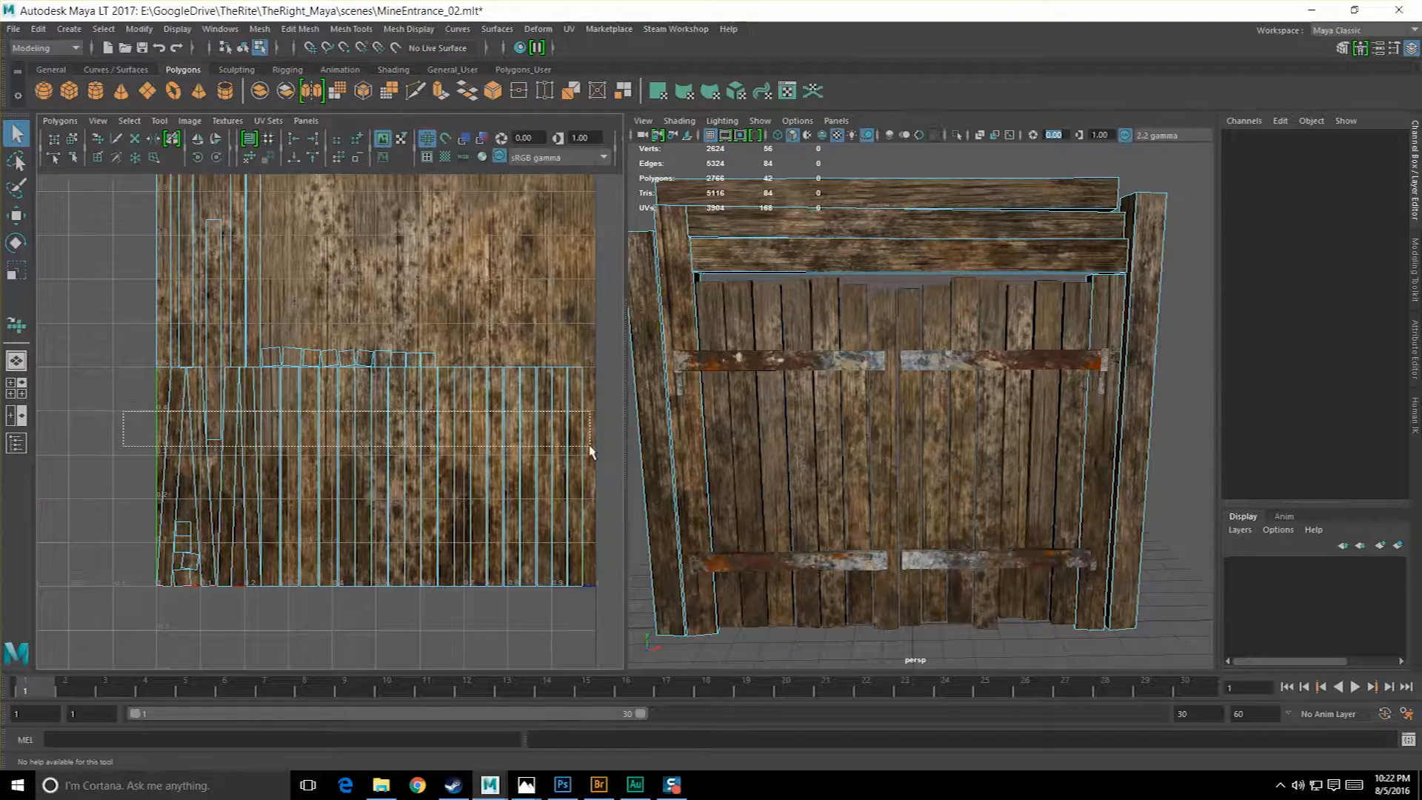
drag(590, 452, 591, 449)
drag(444, 360, 445, 362)
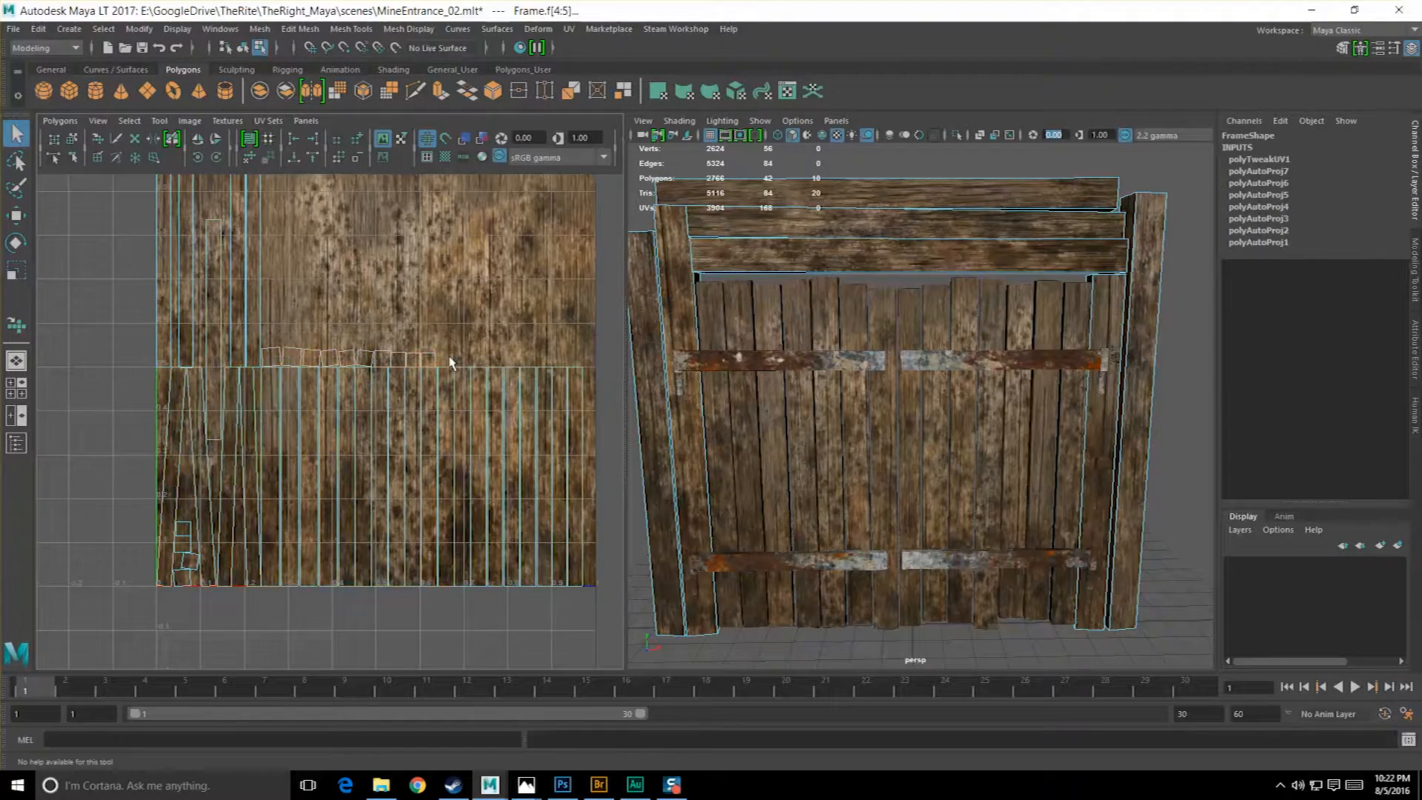
scroll(315, 492, down, 2)
key(w)
middle_drag(331, 607, 314, 665)
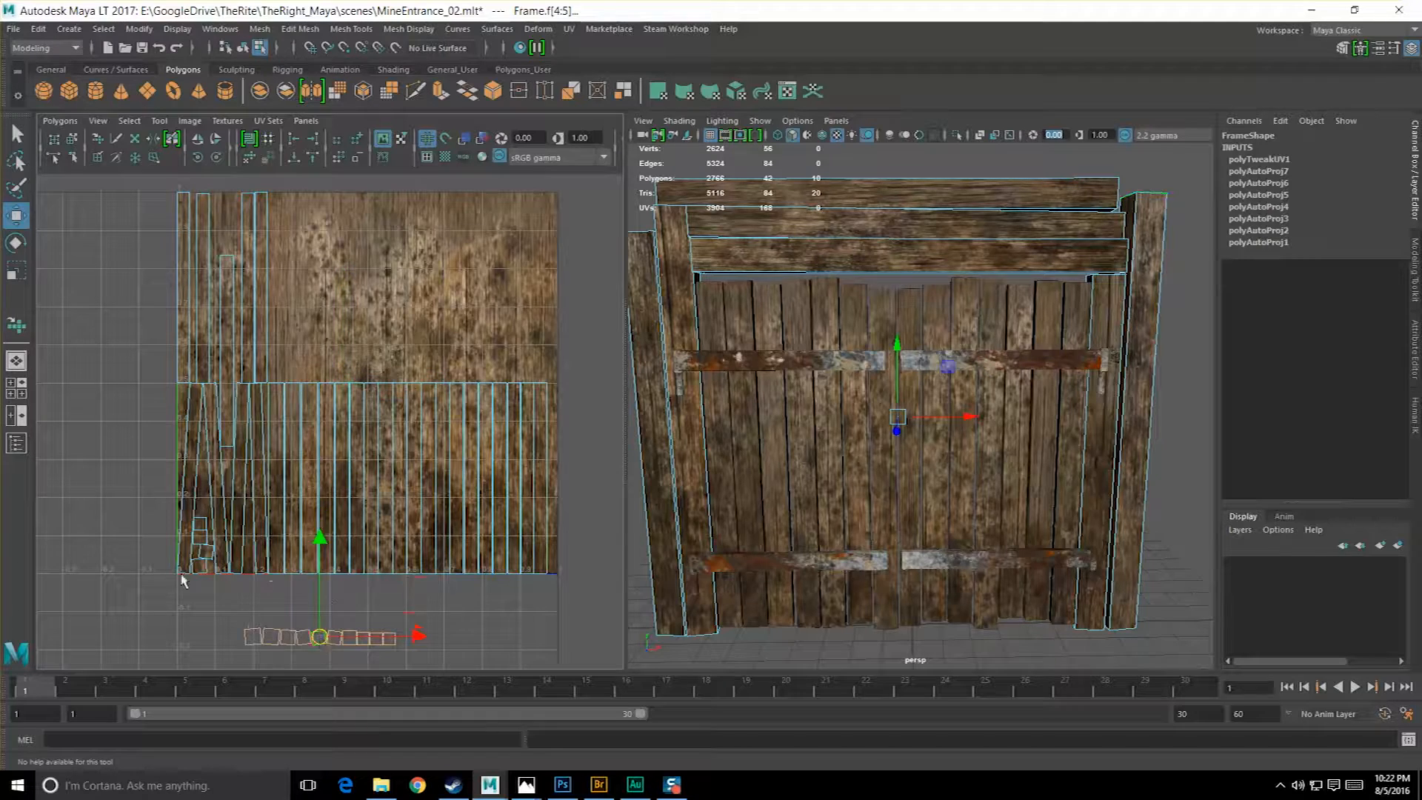
Move the frame's remaining small square UV shells below the texture square, lining them up beside the existing row.
click(201, 527)
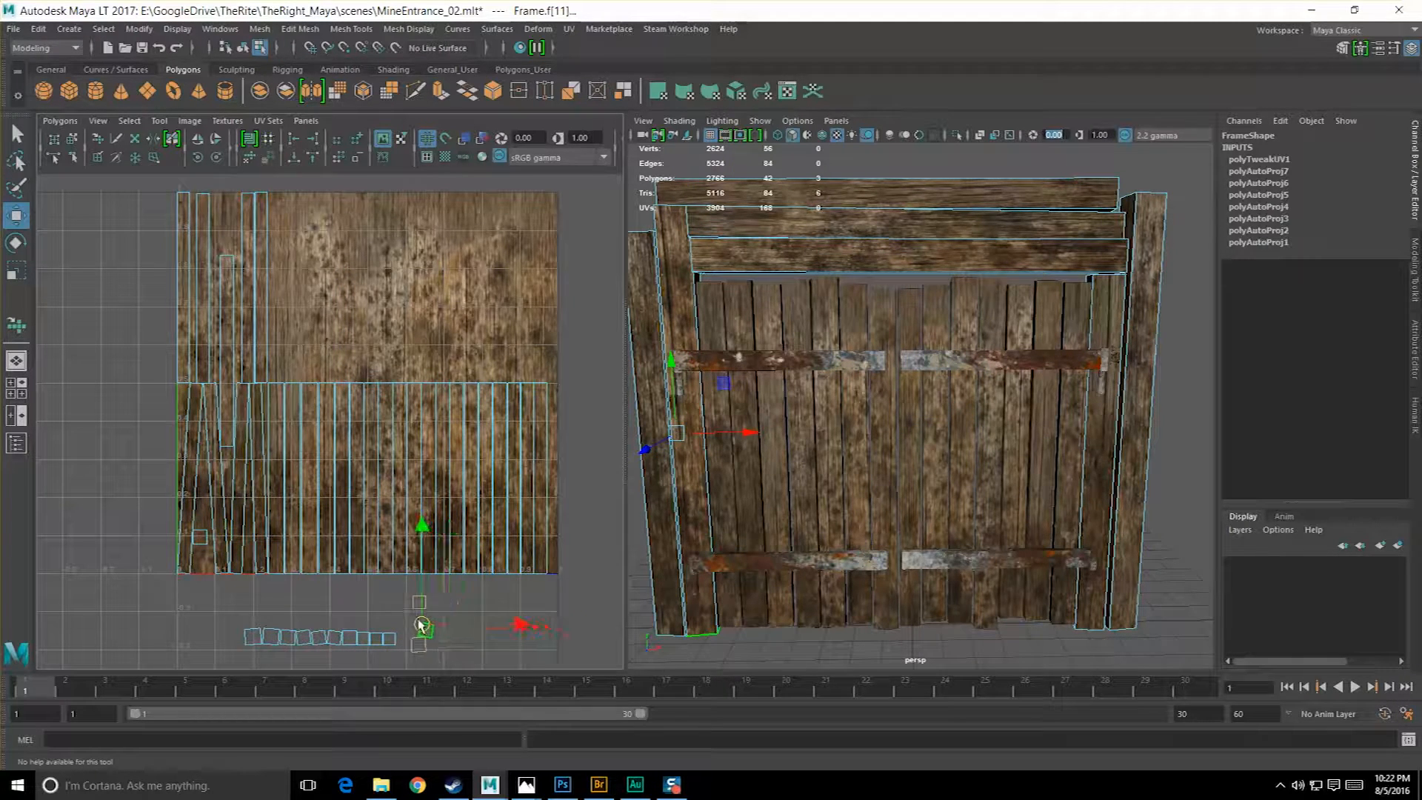
click(422, 628)
click(415, 602)
drag(417, 603, 452, 643)
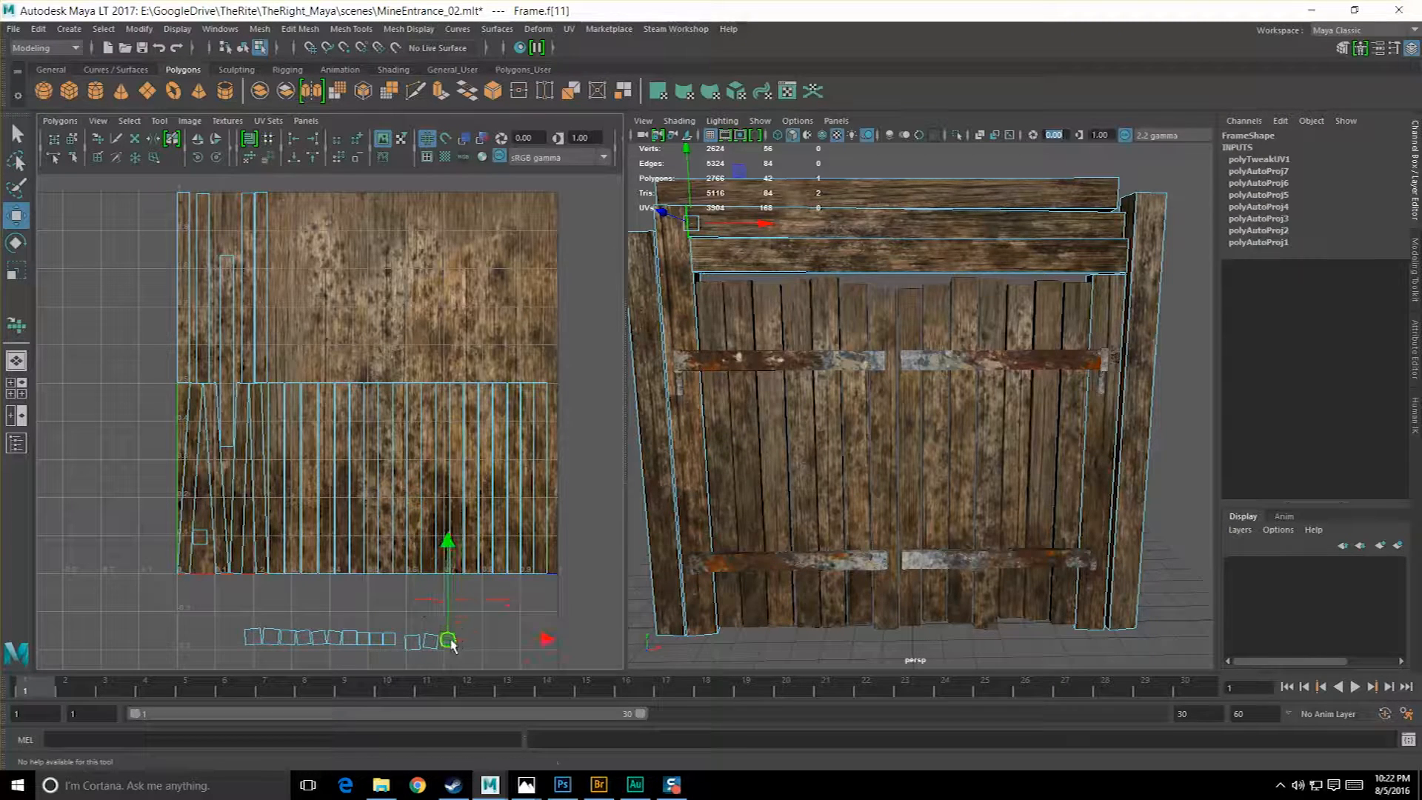
click(191, 529)
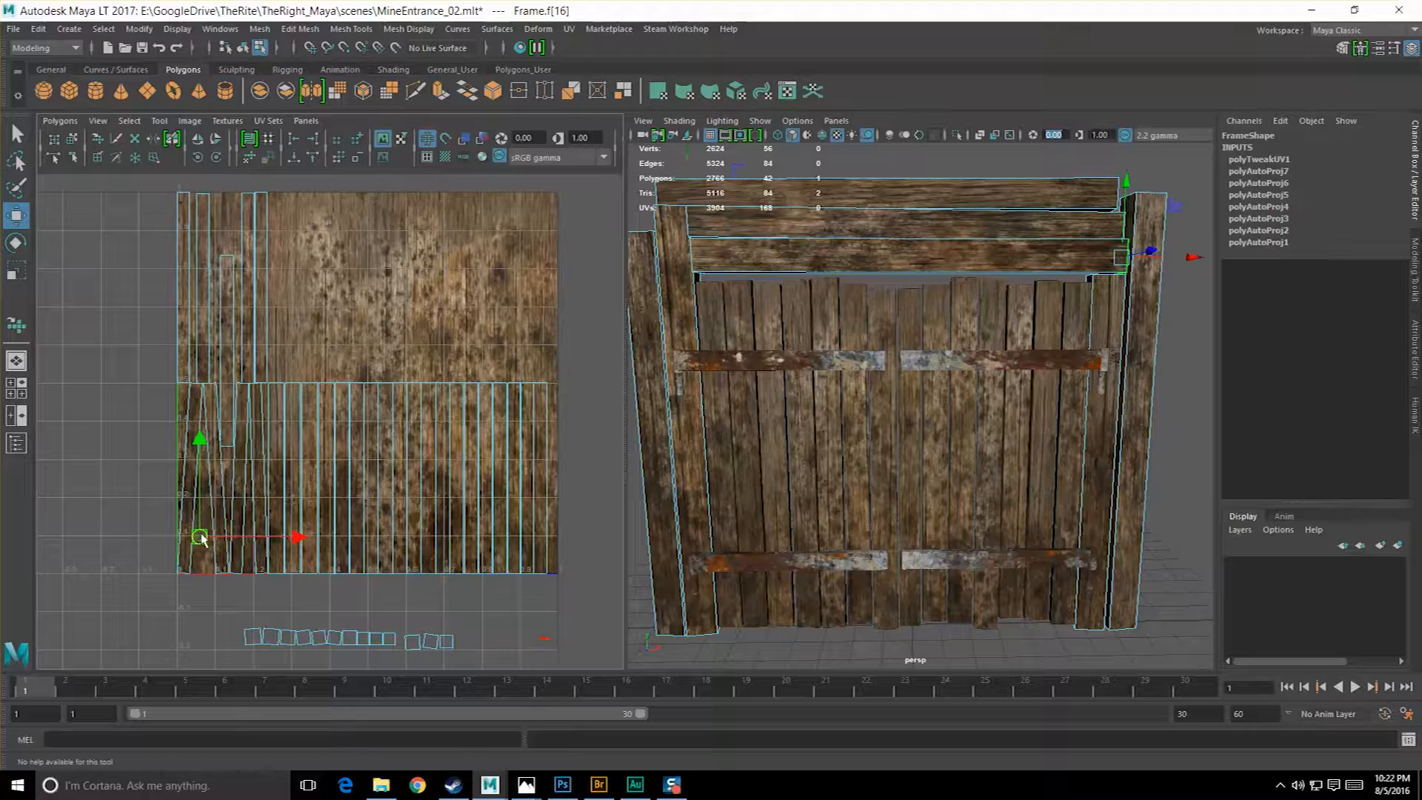
Move the group of long plank UV shells from the texture's upper half to just outside its left edge, level with the lower row.
drag(126, 439, 353, 455)
click(225, 436)
drag(224, 346, 130, 476)
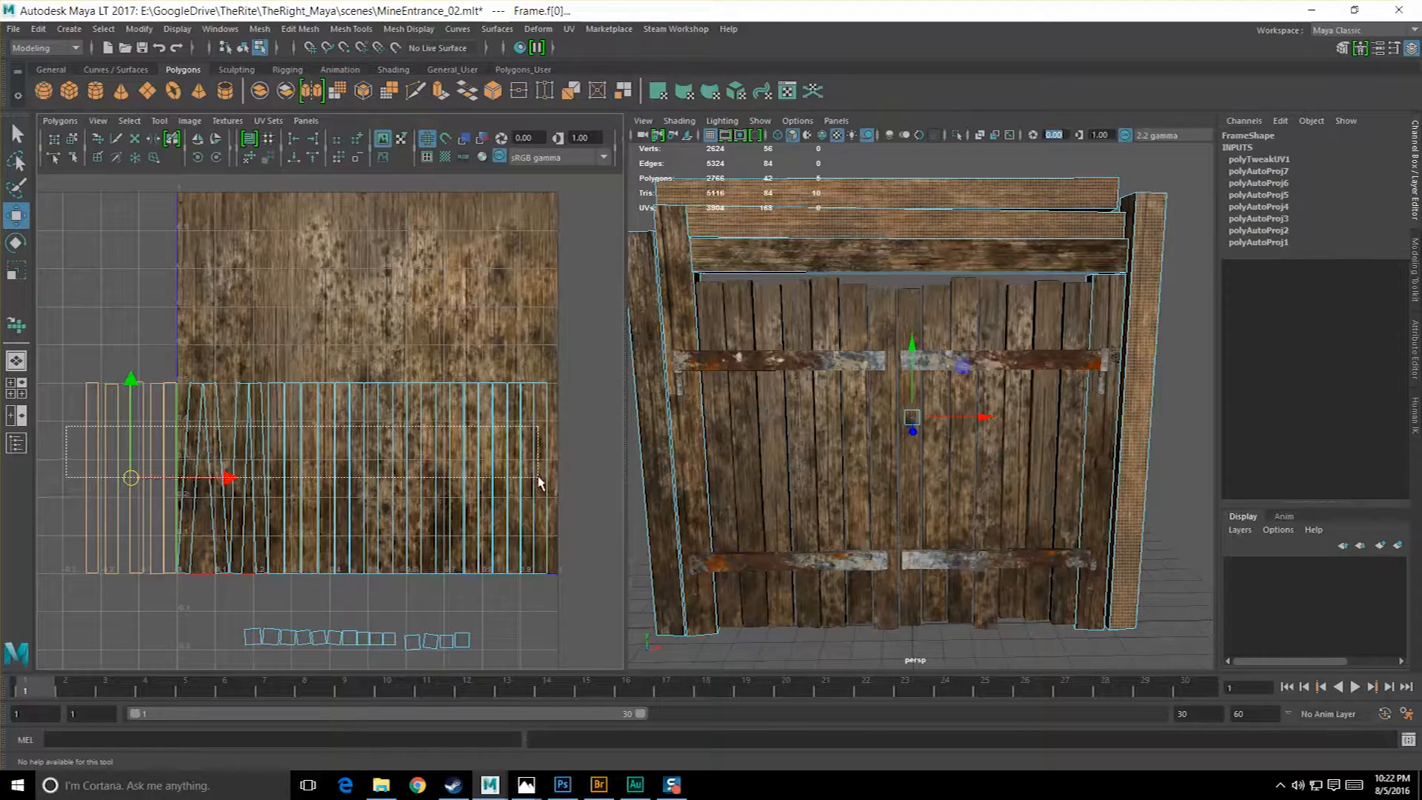
Select all the long plank UV shells and move them together into the upper half of the texture, starting at its left edge.
drag(539, 482, 538, 479)
key(e)
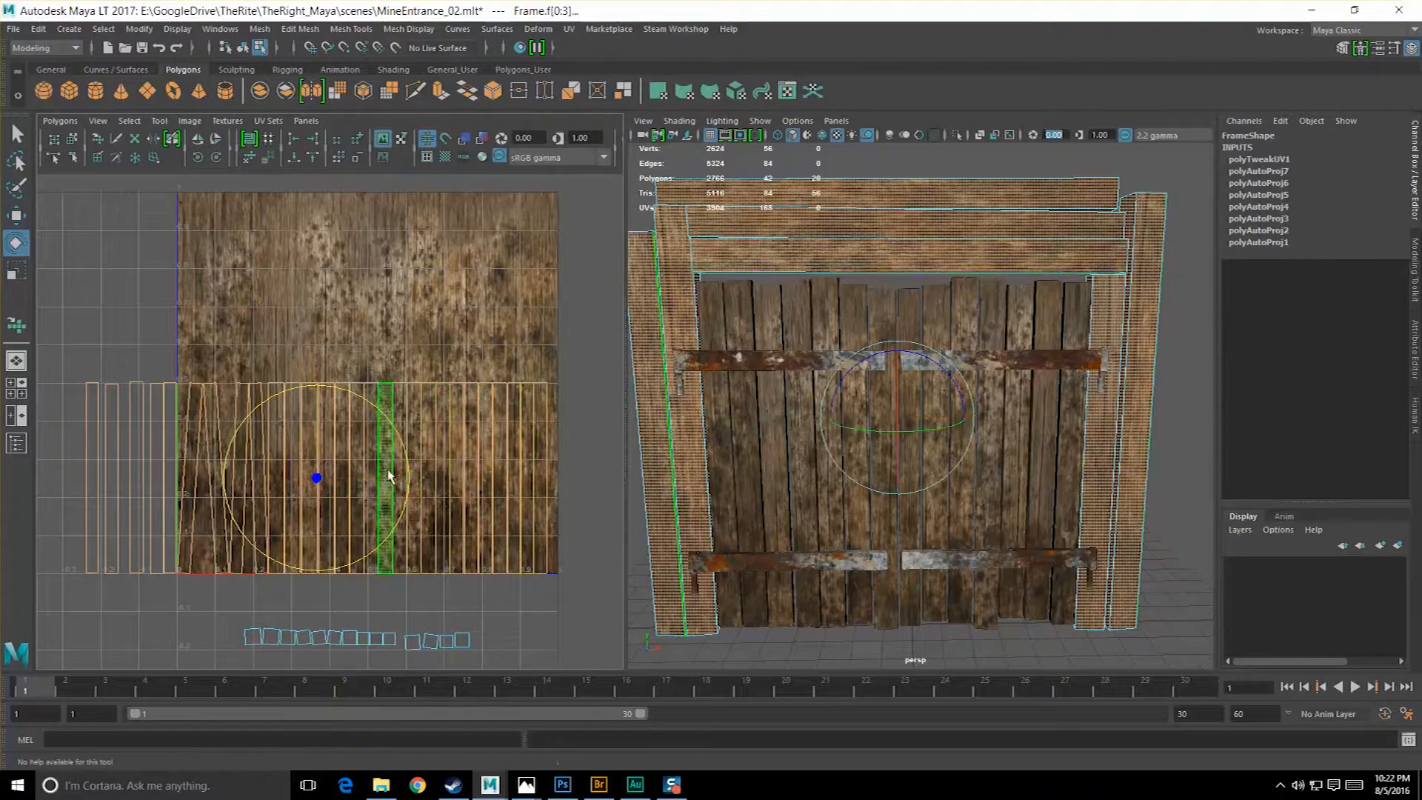
key(r)
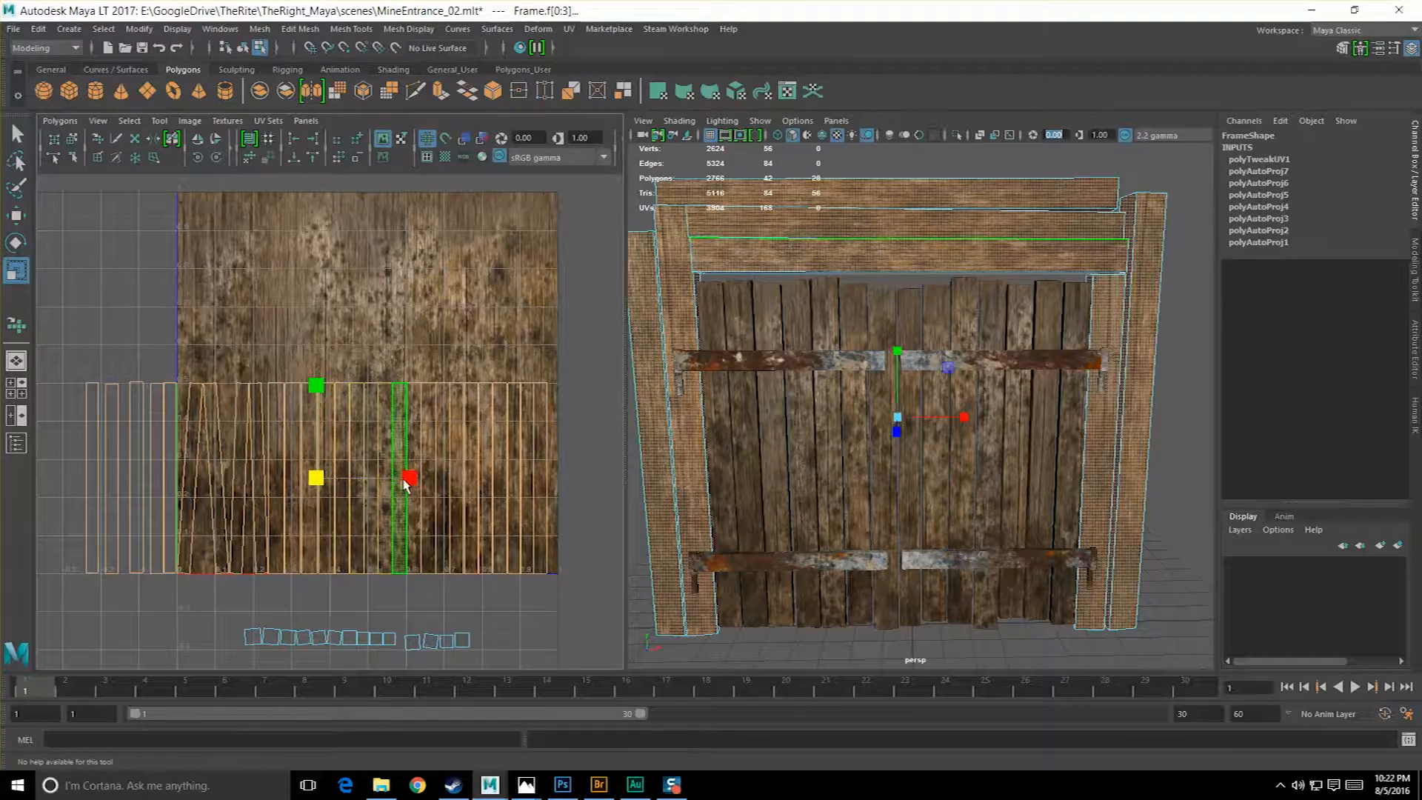
scroll(435, 445, up, 2)
alt+middle_drag(407, 483, 415, 432)
scroll(492, 421, up, 1)
scroll(492, 420, down, 4)
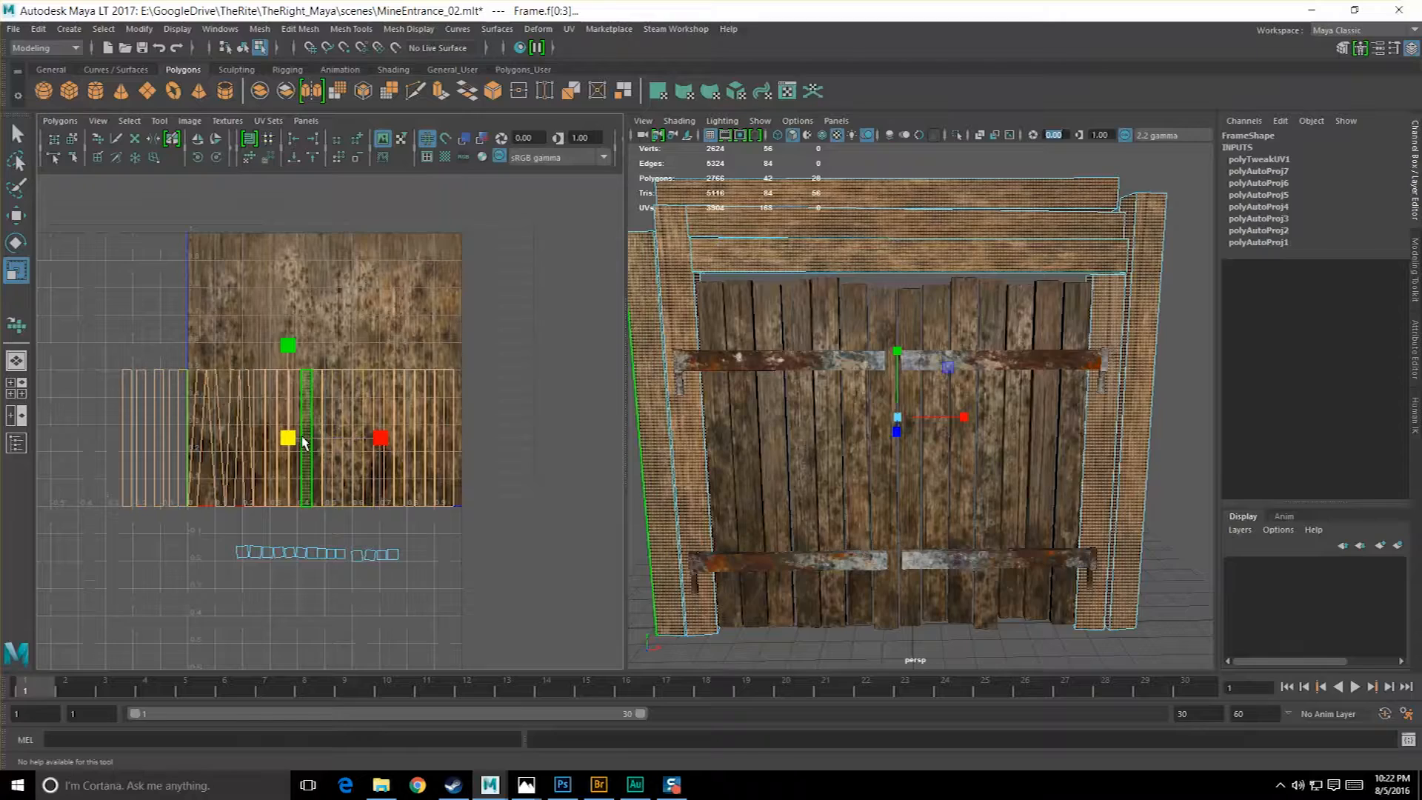
key(w)
drag(300, 443, 362, 308)
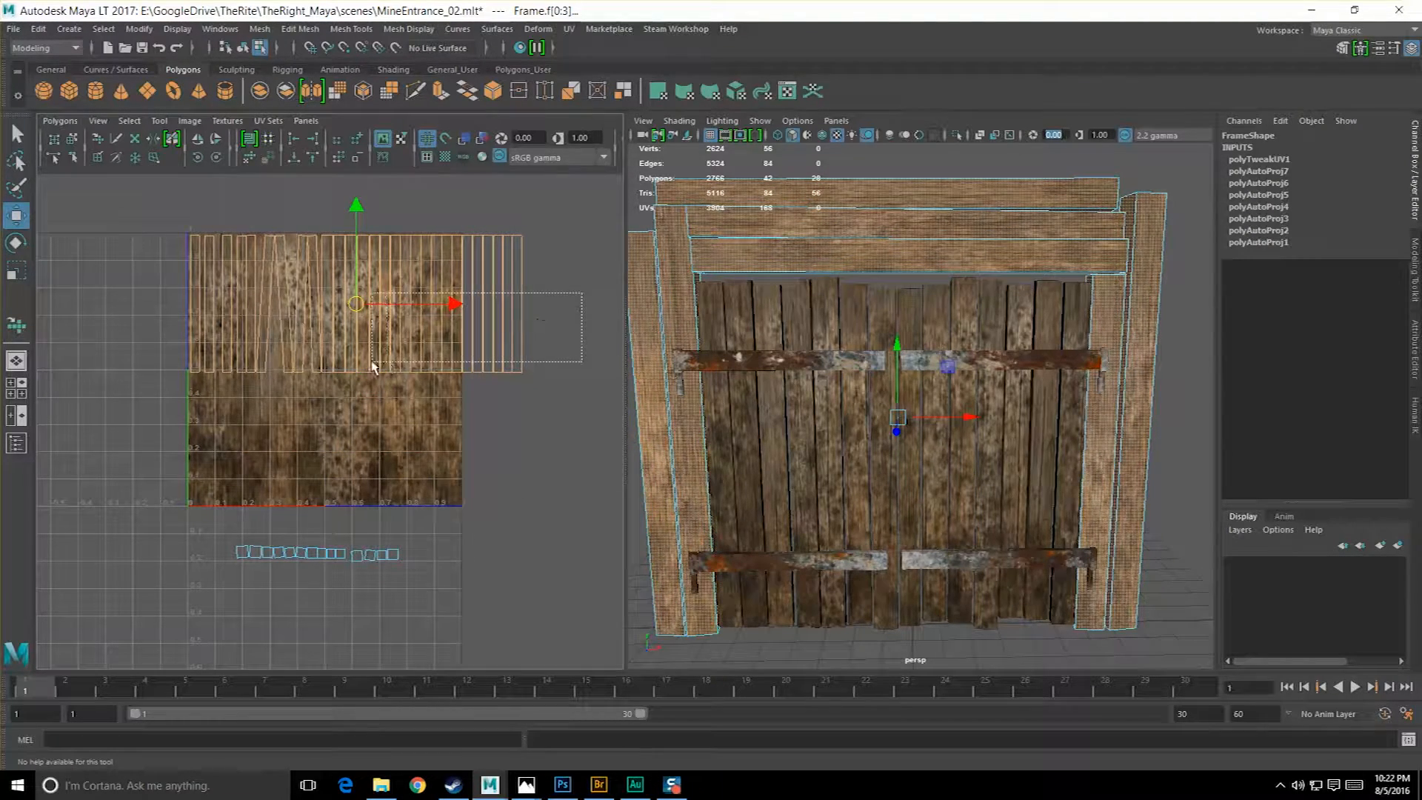
Move the right-hand half of the plank shells into the texture's lower half, directly beneath the other planks, and clear the selection.
drag(355, 364, 359, 363)
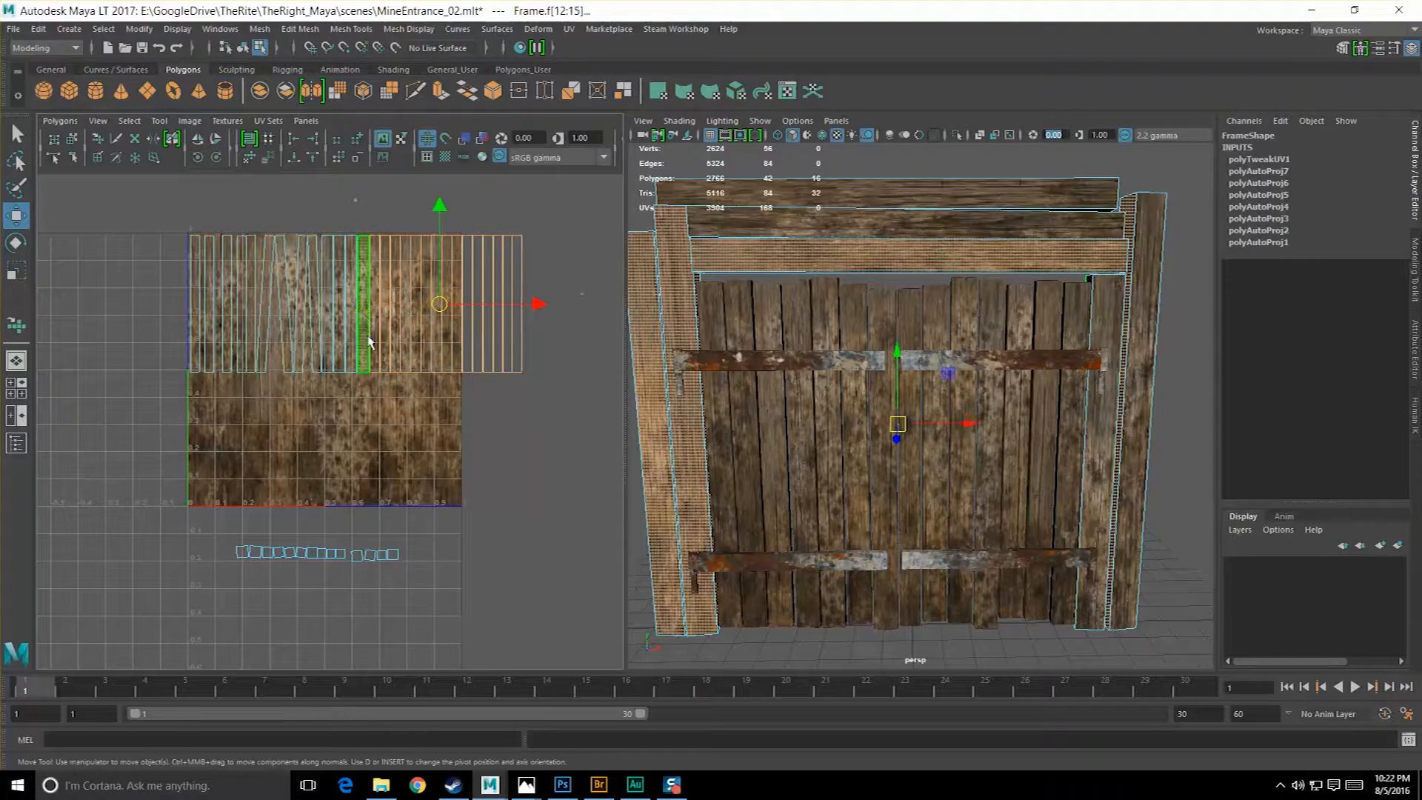
drag(440, 307, 271, 451)
click(846, 168)
alt+drag(951, 258, 944, 255)
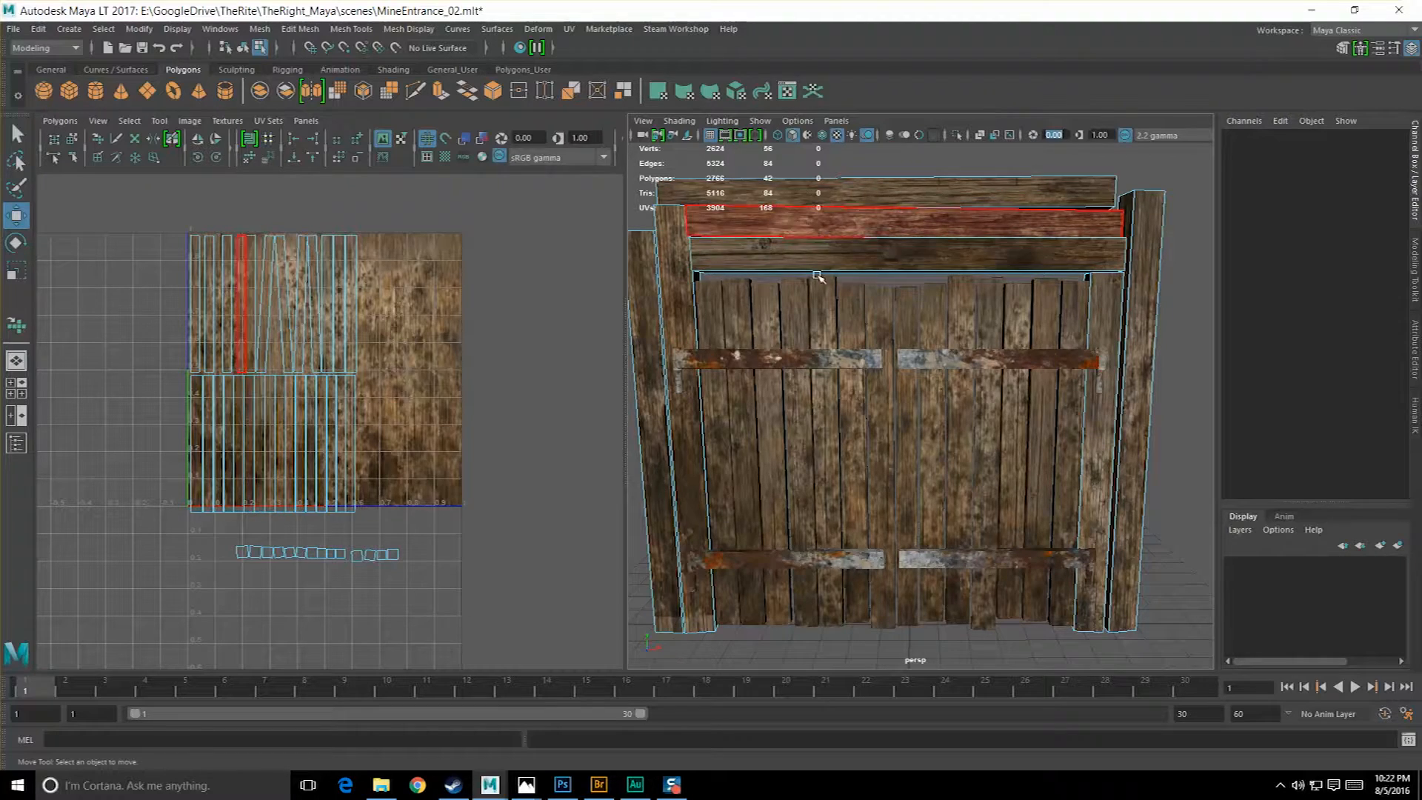
Stack the lower row of plank shells over the upper row, and move the stacked set to the texture's lower-right corner.
alt+middle_drag(487, 346, 581, 346)
drag(189, 431, 470, 459)
alt+middle_drag(469, 459, 393, 466)
drag(302, 459, 296, 312)
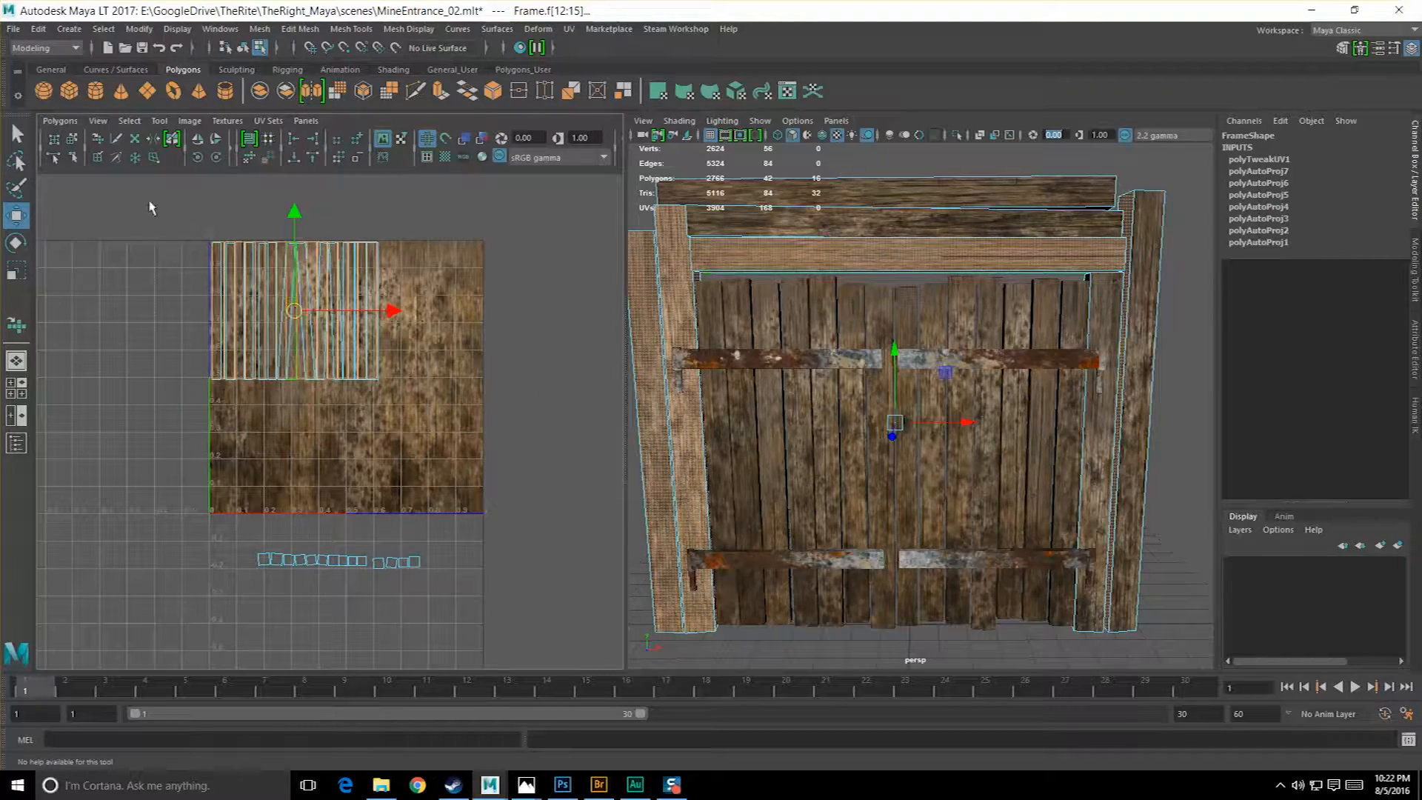
drag(149, 208, 404, 326)
drag(297, 307, 400, 439)
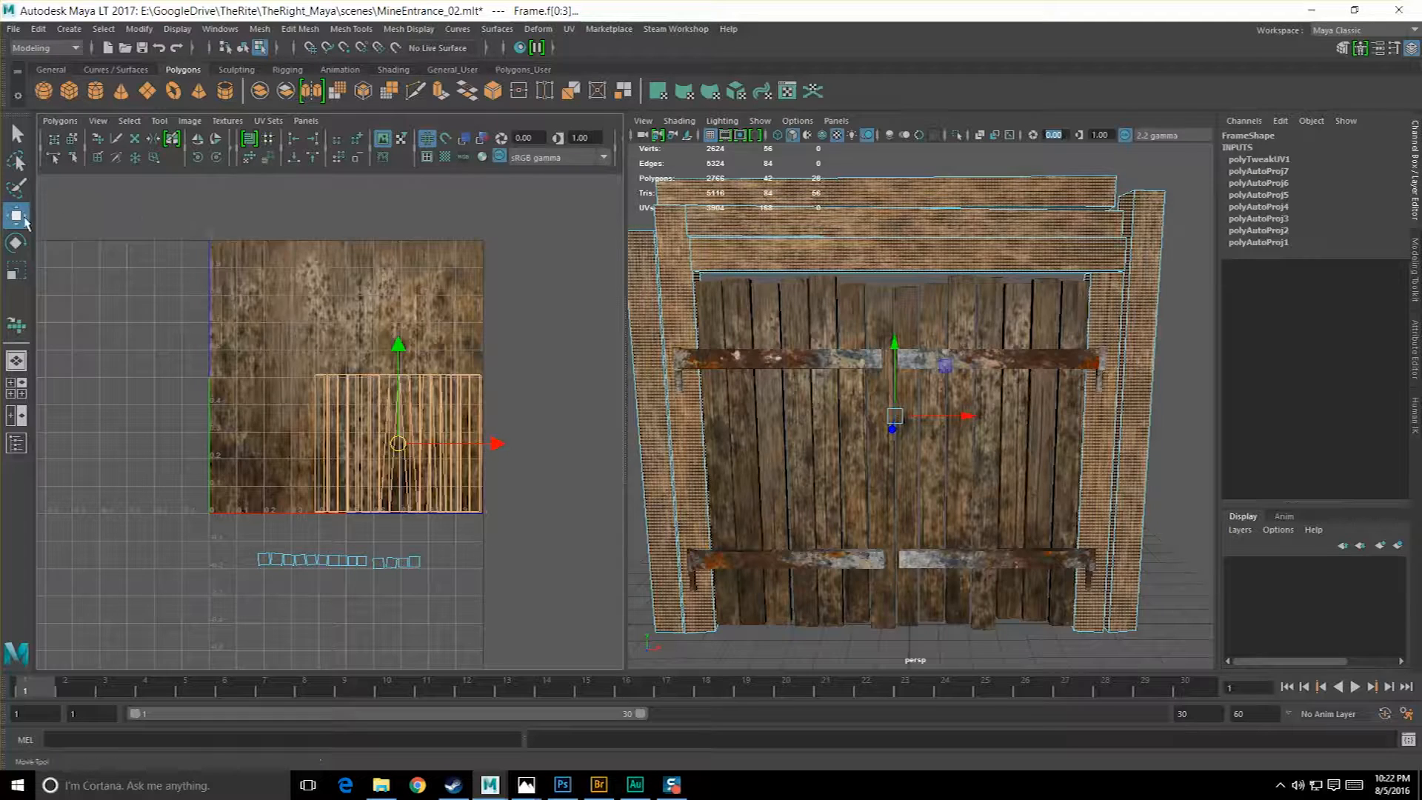
Select all UVs of the stacked plank shells and move them to the middle of the texture square.
click(15, 273)
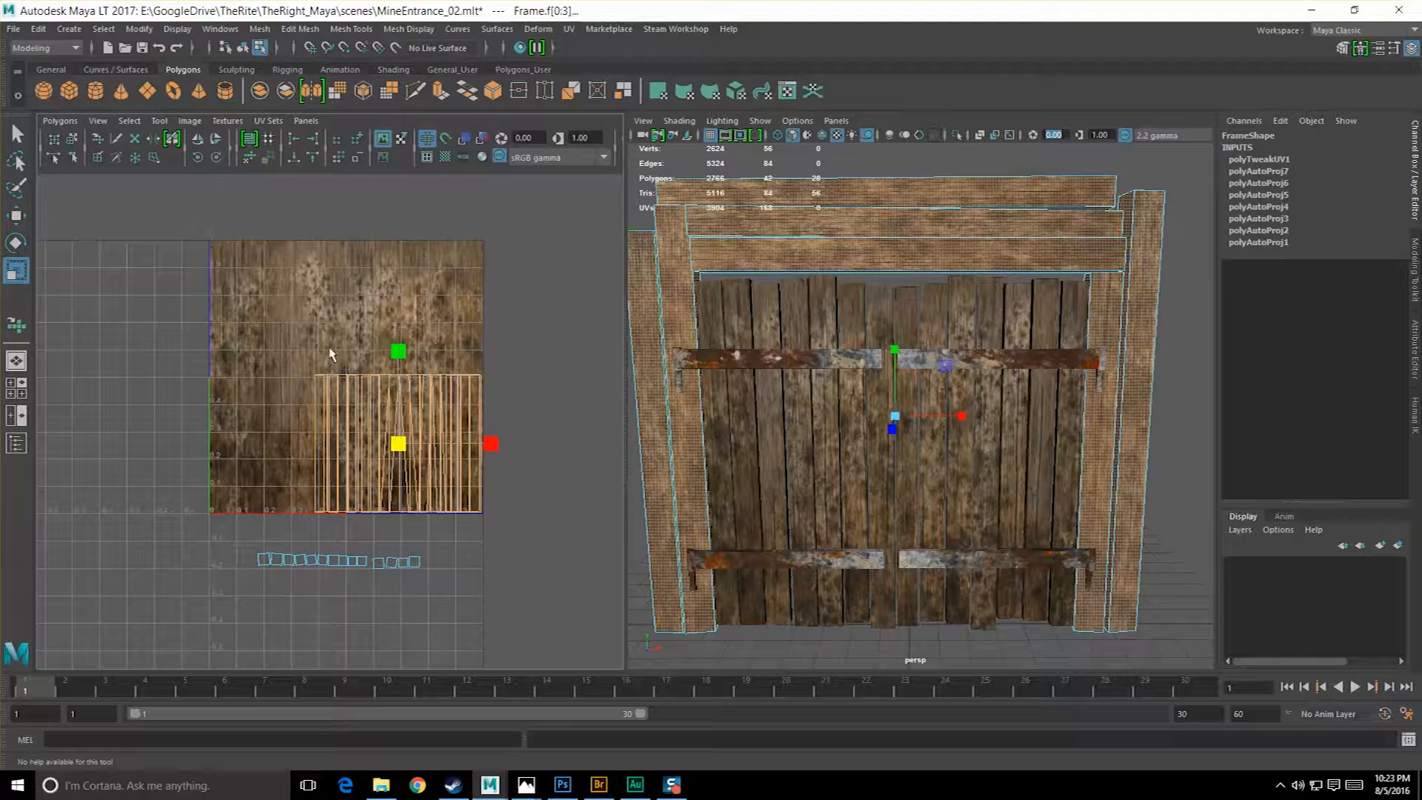
right_drag(339, 352, 402, 350)
drag(232, 298, 577, 524)
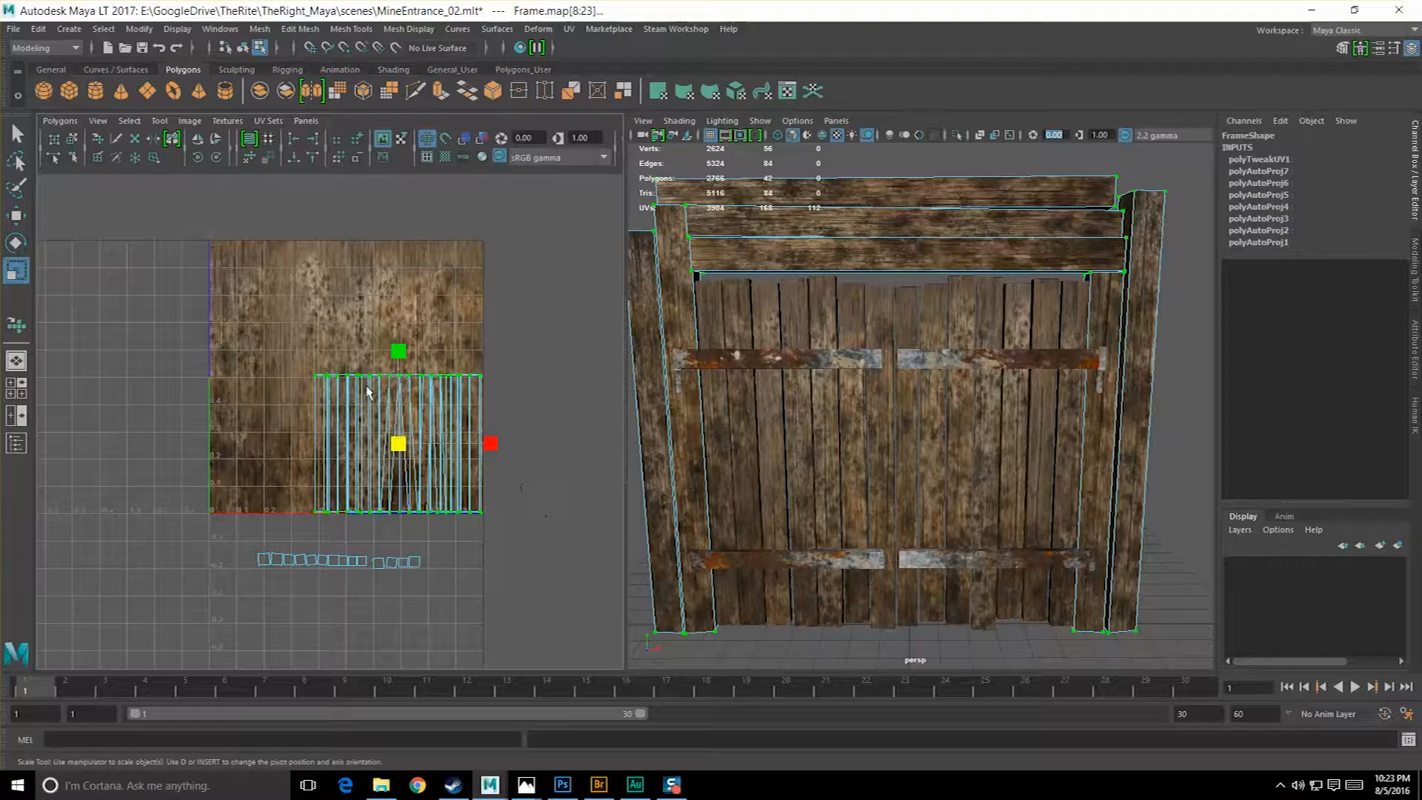
key(w)
drag(399, 445, 346, 387)
Scale the plank UVs up in height and width to span most of the texture square, and nudge them into alignment.
key(e)
key(r)
drag(347, 295, 347, 201)
drag(439, 386, 495, 401)
scroll(468, 398, up, 3)
alt+middle_drag(412, 372, 415, 412)
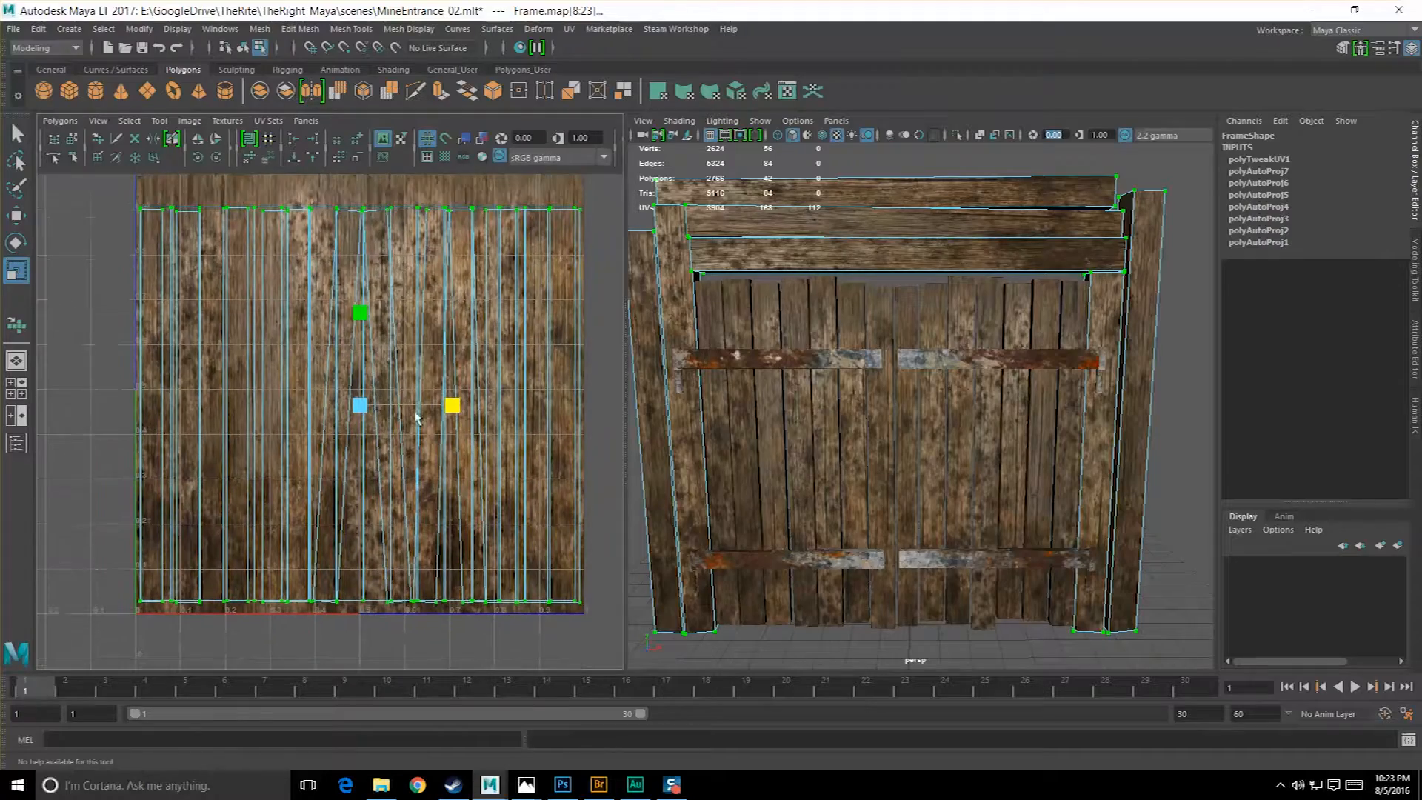
key(w)
drag(366, 408, 364, 416)
Move the row of small square UV shells from below the texture into the free strip above the planks, and clear the selection.
scroll(373, 417, down, 3)
alt+middle_drag(373, 417, 391, 392)
drag(262, 534, 533, 627)
drag(365, 485, 350, 153)
click(438, 194)
Return to object selection mode with nothing selected and save the scene.
alt+middle_drag(944, 360, 877, 375)
scroll(878, 375, down, 3)
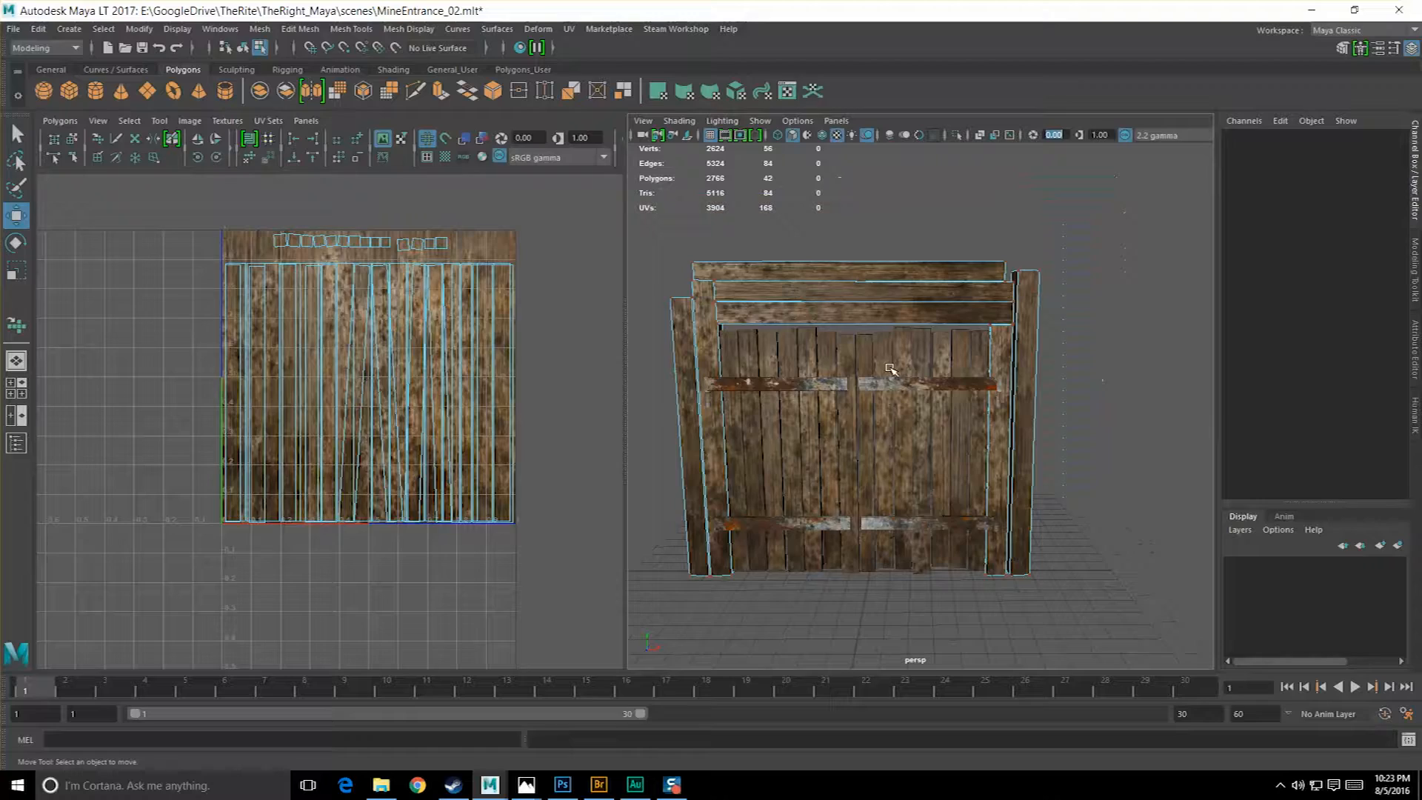
key(F8)
click(920, 243)
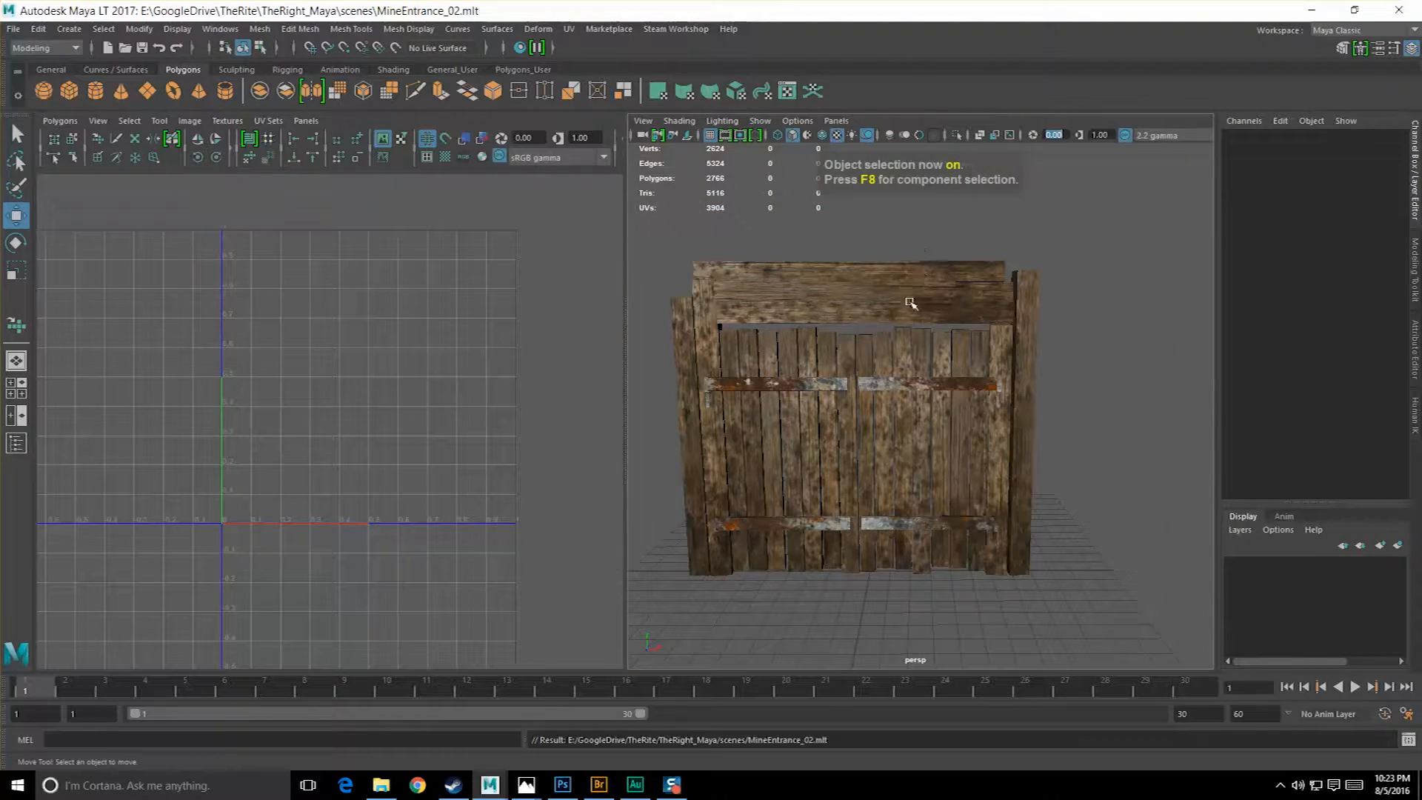
Examine the wood texture on the entrance's frame beams and doors from close up and from different angles.
scroll(910, 303, up, 9)
scroll(911, 302, down, 7)
alt+middle_drag(900, 352, 980, 401)
key(q)
alt+drag(882, 380, 851, 302)
click(867, 296)
click(850, 374)
alt+drag(850, 374, 923, 381)
click(924, 381)
click(883, 339)
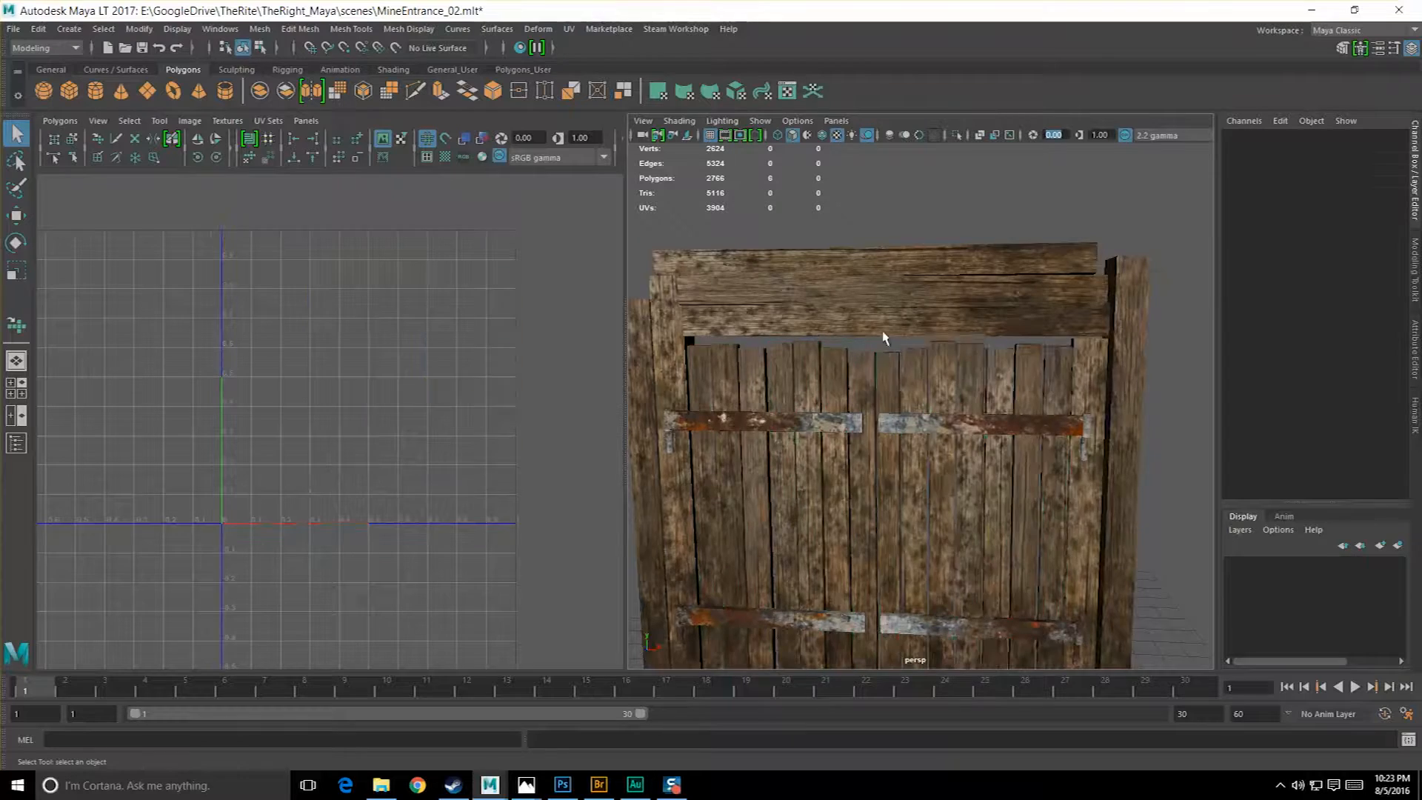
scroll(873, 318, down, 3)
alt+drag(873, 318, 860, 348)
scroll(859, 326, up, 5)
Delete the construction history of all objects in the scene.
click(41, 30)
mouse_move(185, 217)
click(281, 230)
Save the scene as a new version named MineEntrance_03.mlt.
click(13, 29)
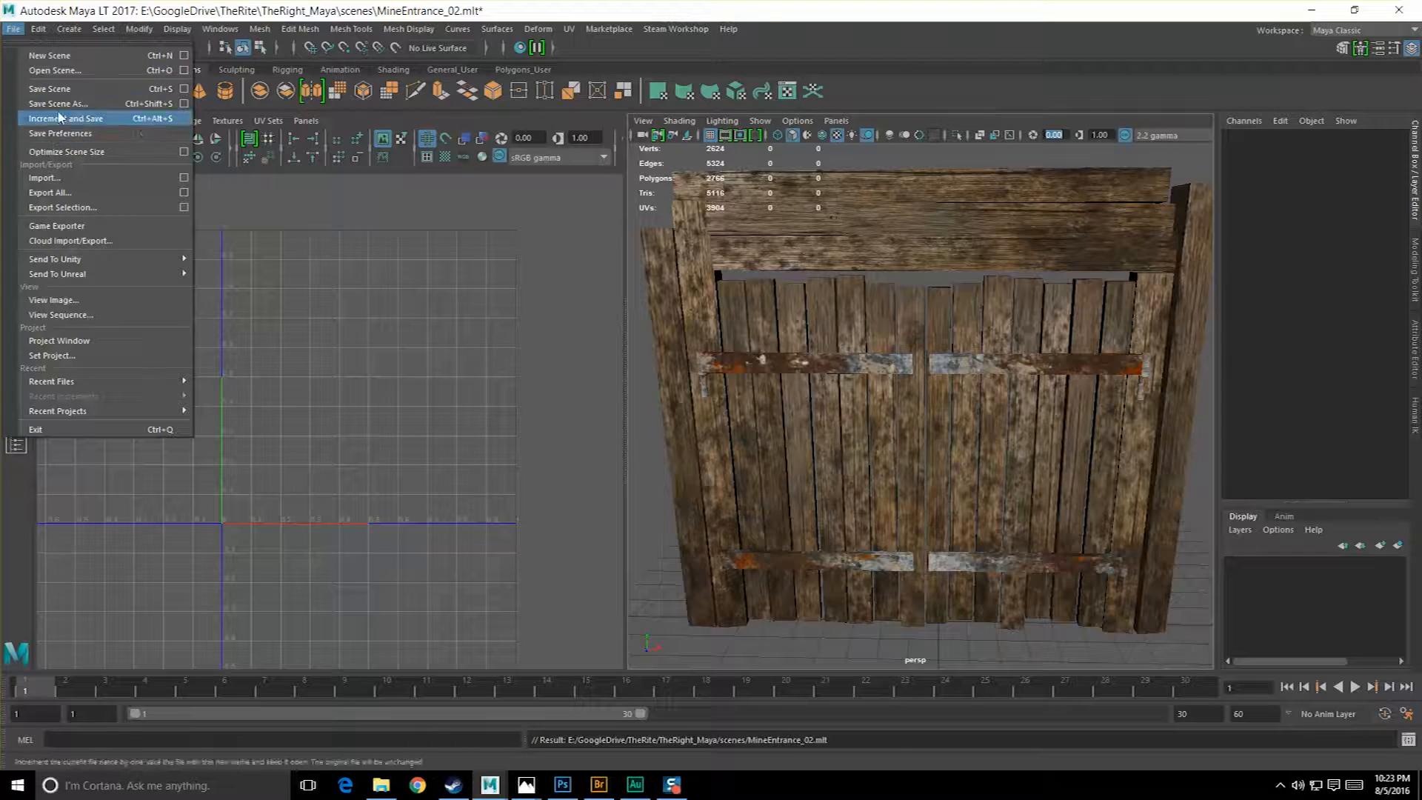
click(58, 104)
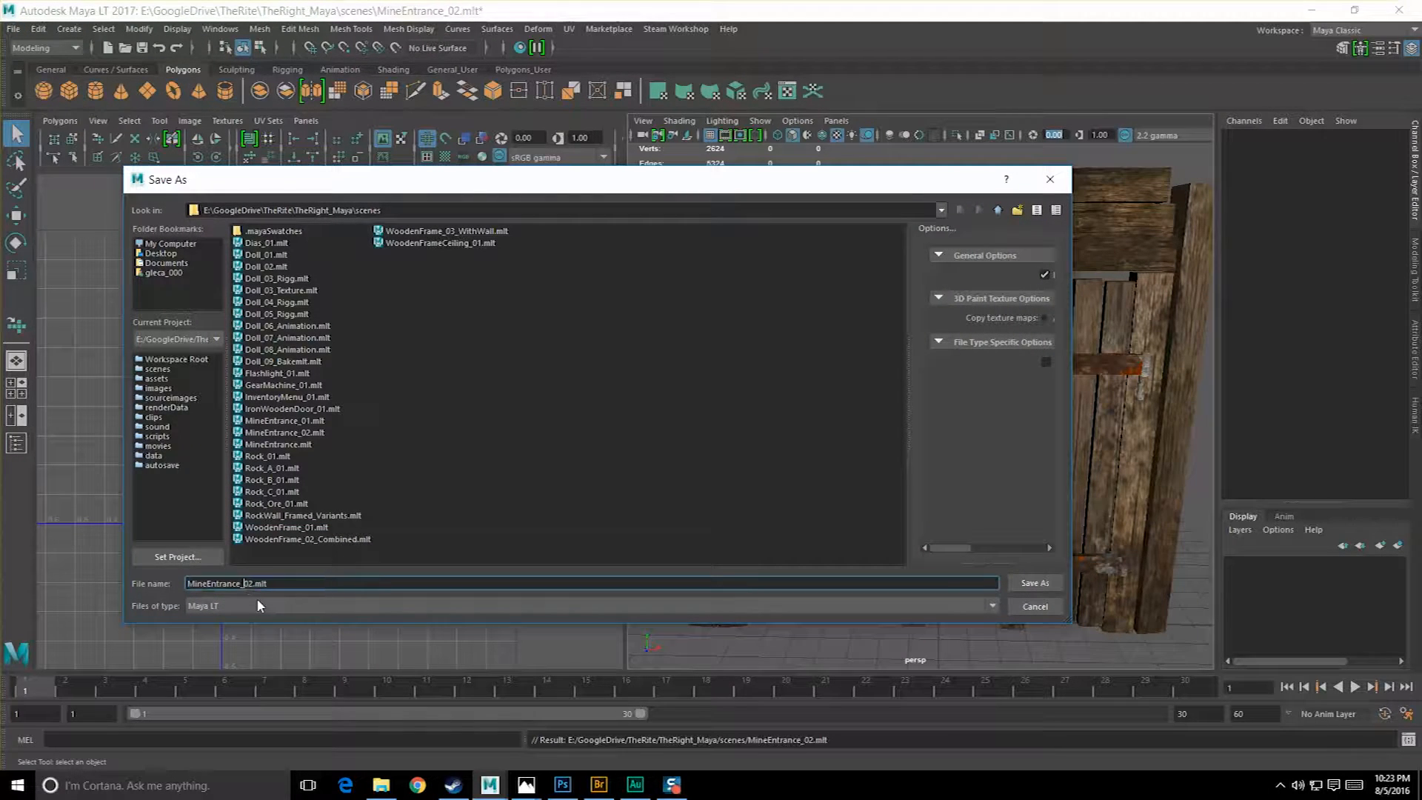
key(Delete)
text(3)
key(Return)
Select the whole MineEntrance group and freeze its transformations.
scroll(856, 407, down, 5)
mouse_move(855, 407)
alt+mouse_down()
mouse_move(949, 416)
mouse_move(936, 435)
mouse_move(879, 407)
alt+mouse_up()
click(890, 420)
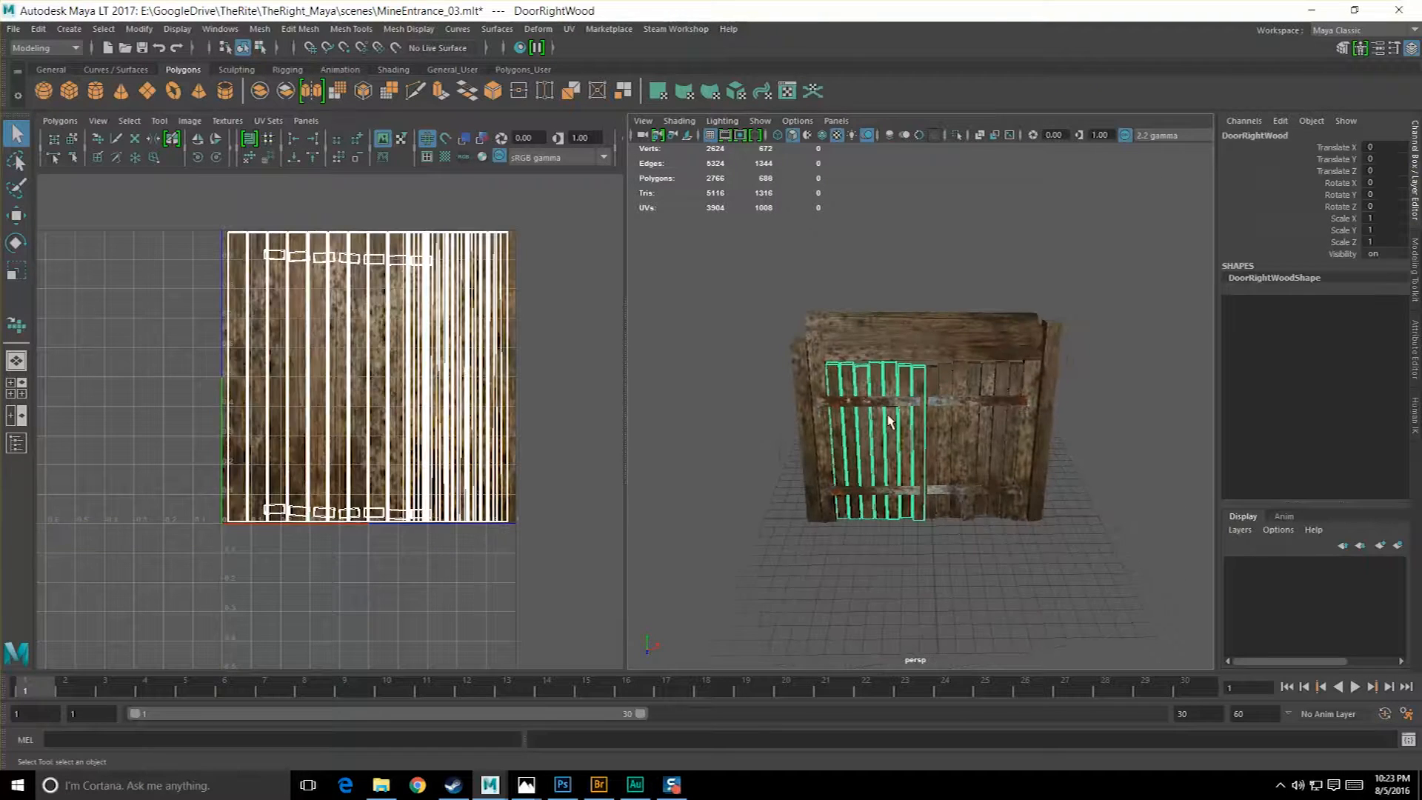
key(Up)
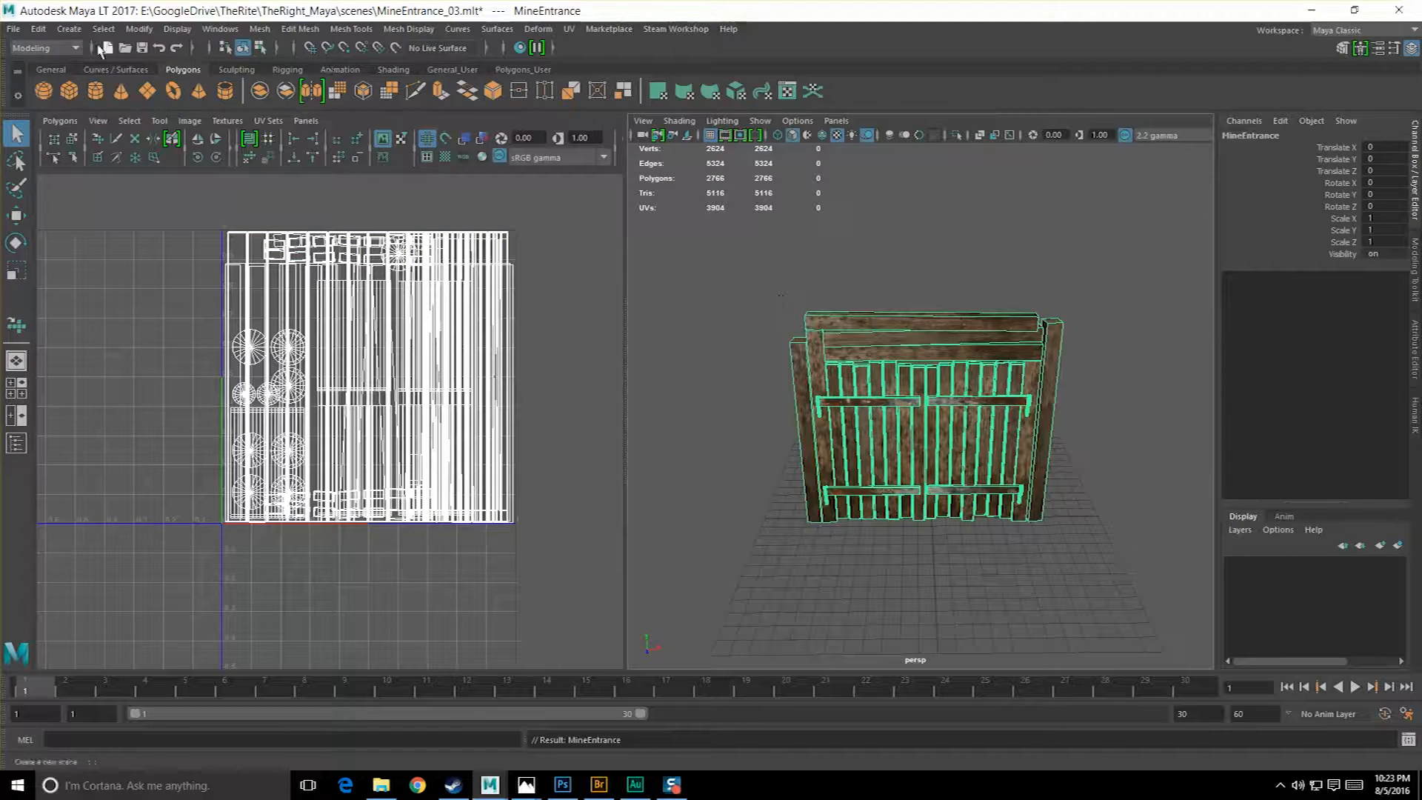
click(38, 29)
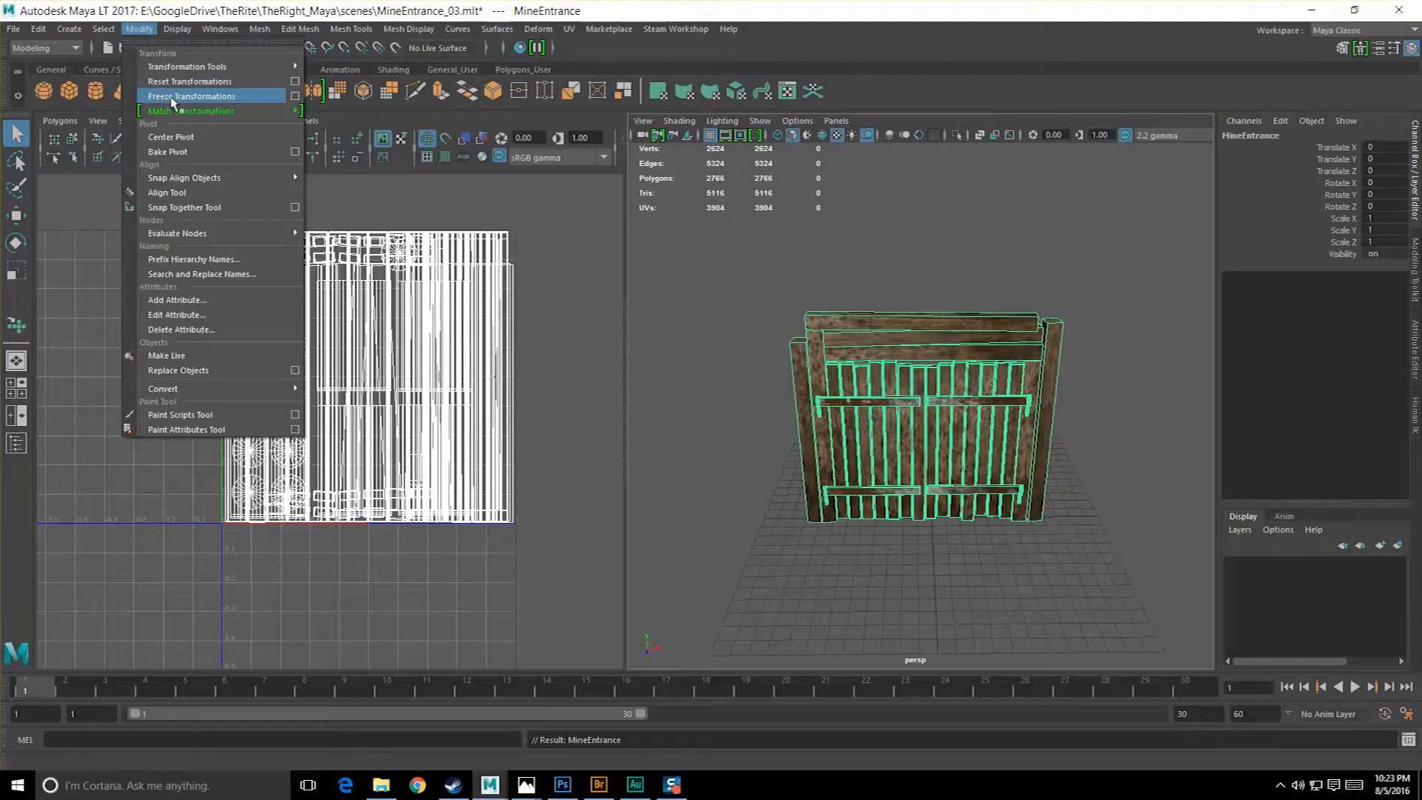
click(173, 97)
Check the scene's object hierarchy in the Outliner, close it and deselect everything.
click(220, 29)
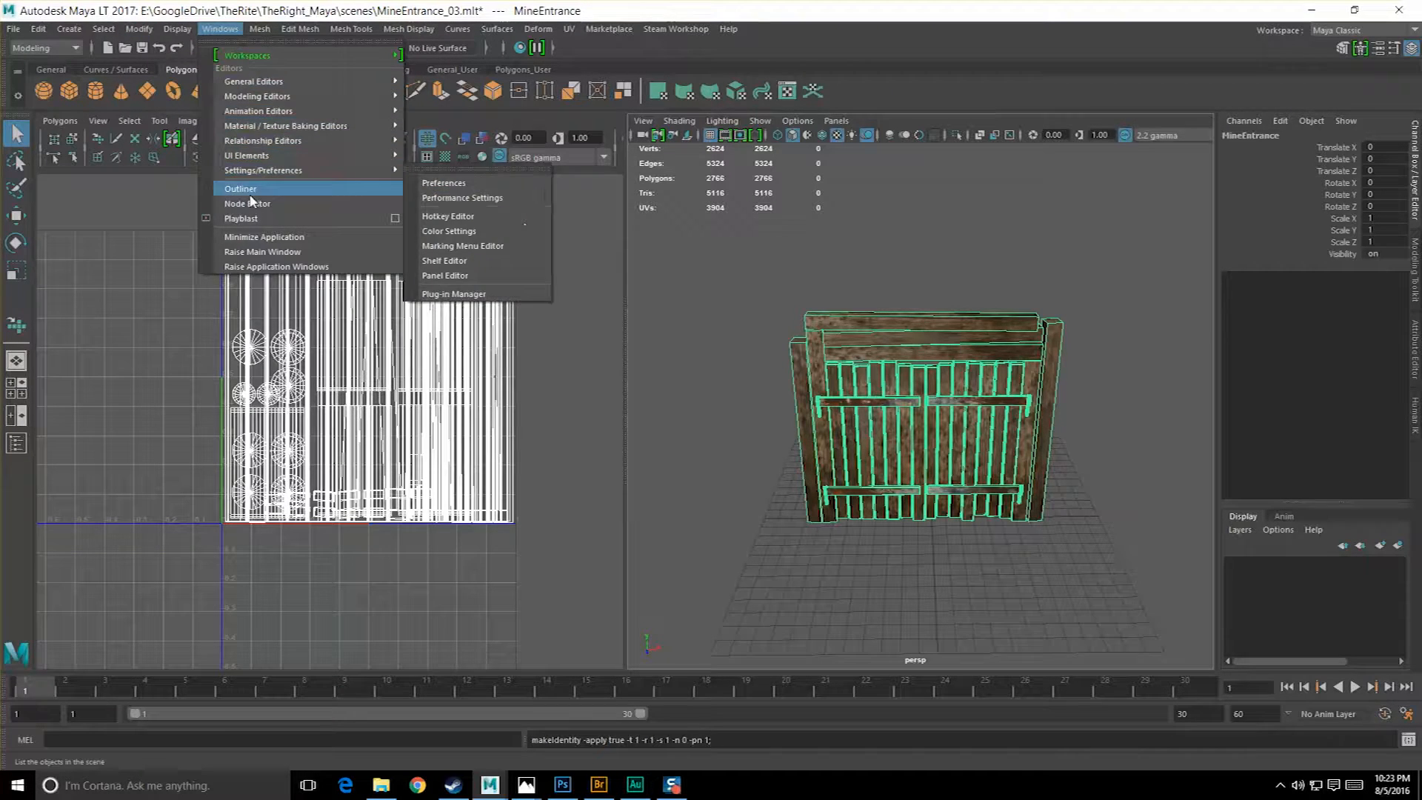
click(245, 190)
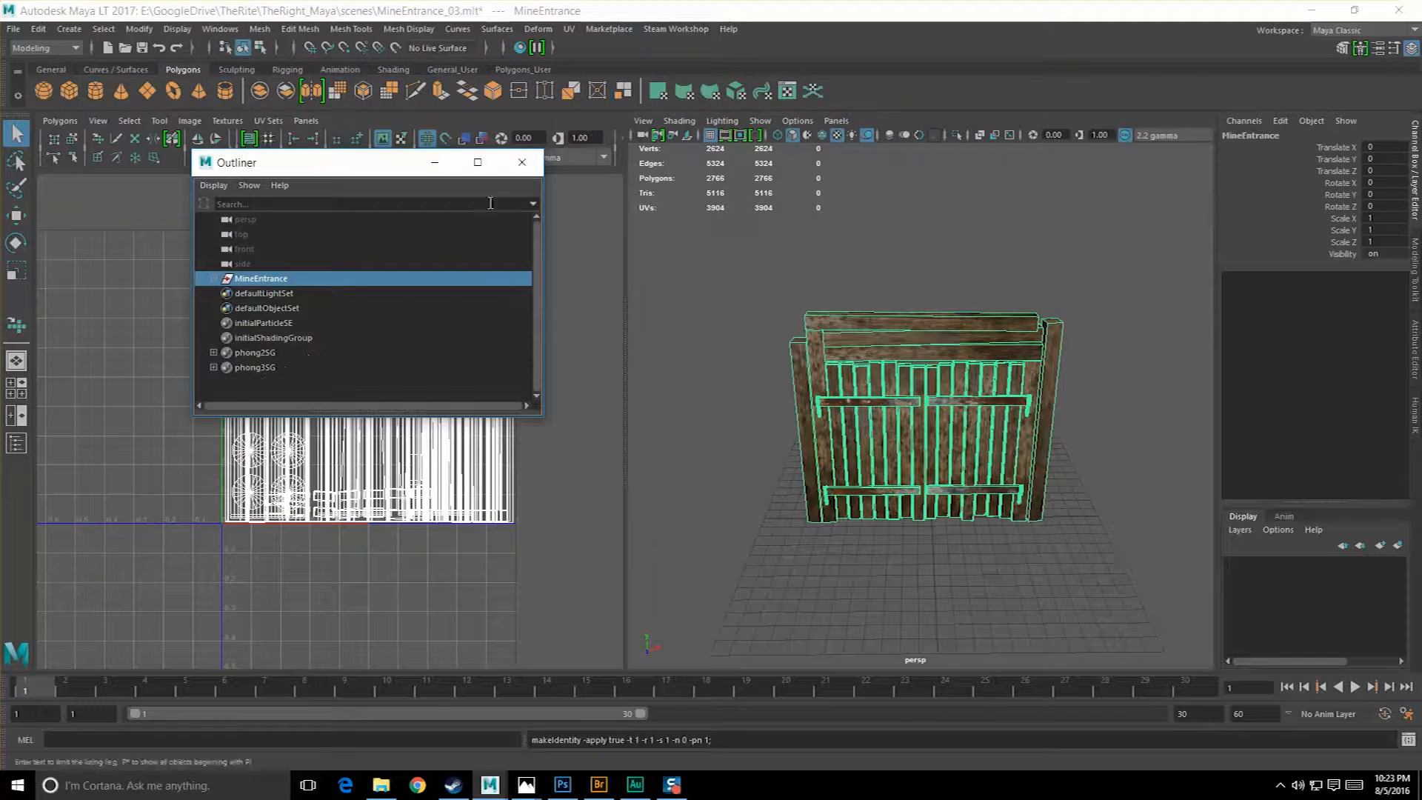
click(522, 165)
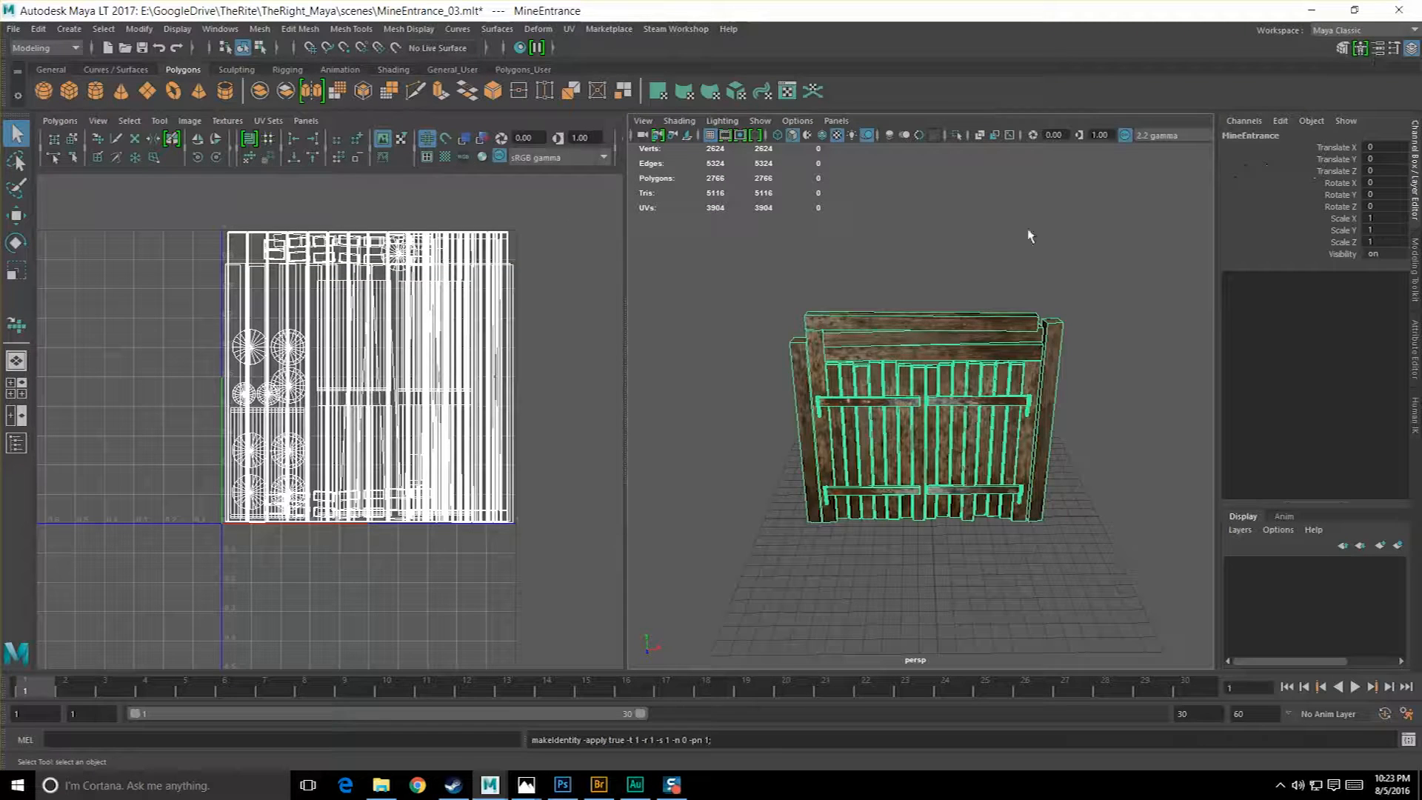
click(965, 274)
Save the MineEntrance_03 scene.
click(14, 34)
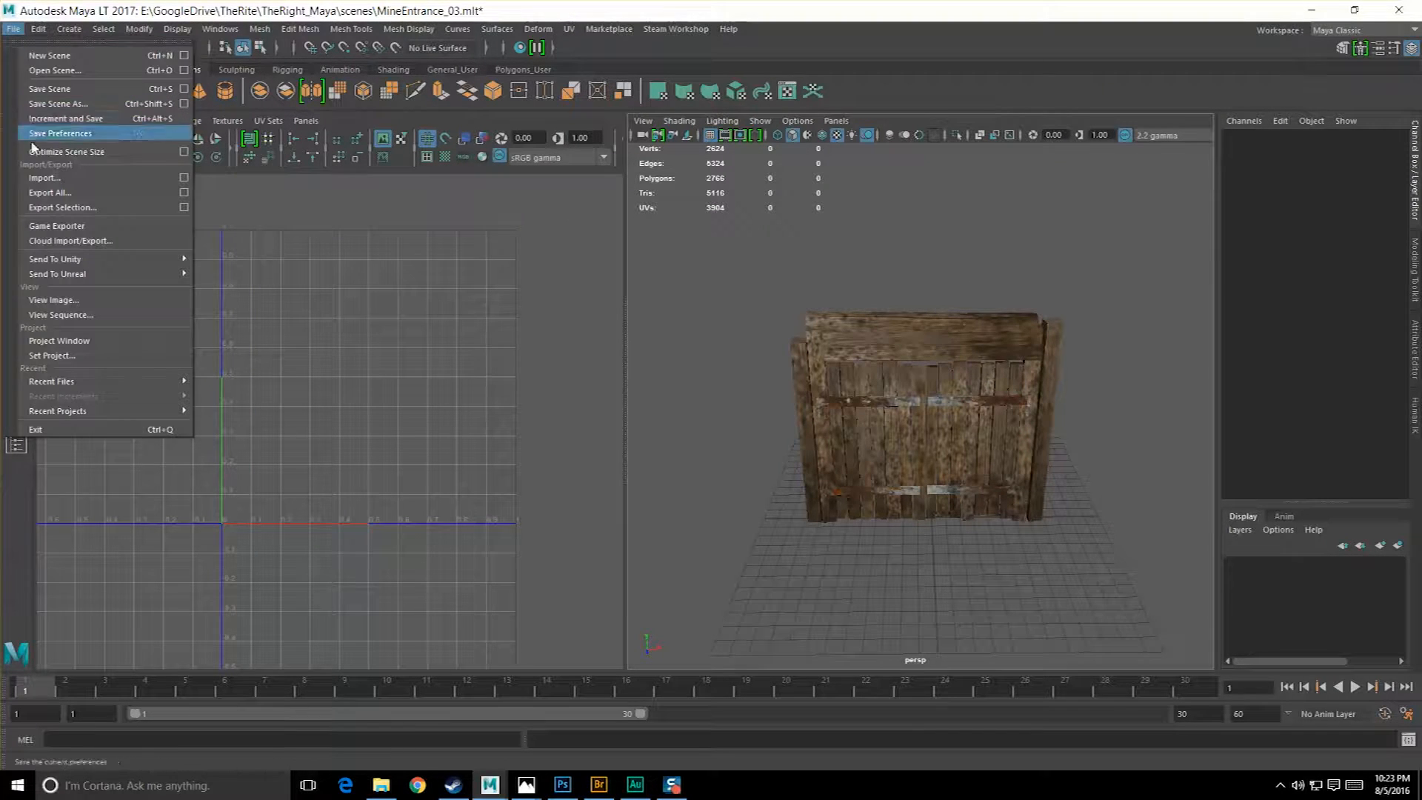
click(45, 99)
mouse_move(863, 434)
alt+mouse_down()
mouse_move(859, 400)
mouse_move(857, 419)
alt+mouse_up()
scroll(857, 420, up, 5)
scroll(857, 427, down, 7)
Select the MineEntrance group and set the TheRite\Halloween_Final folder as the Unity project to send FBX assets to.
click(870, 404)
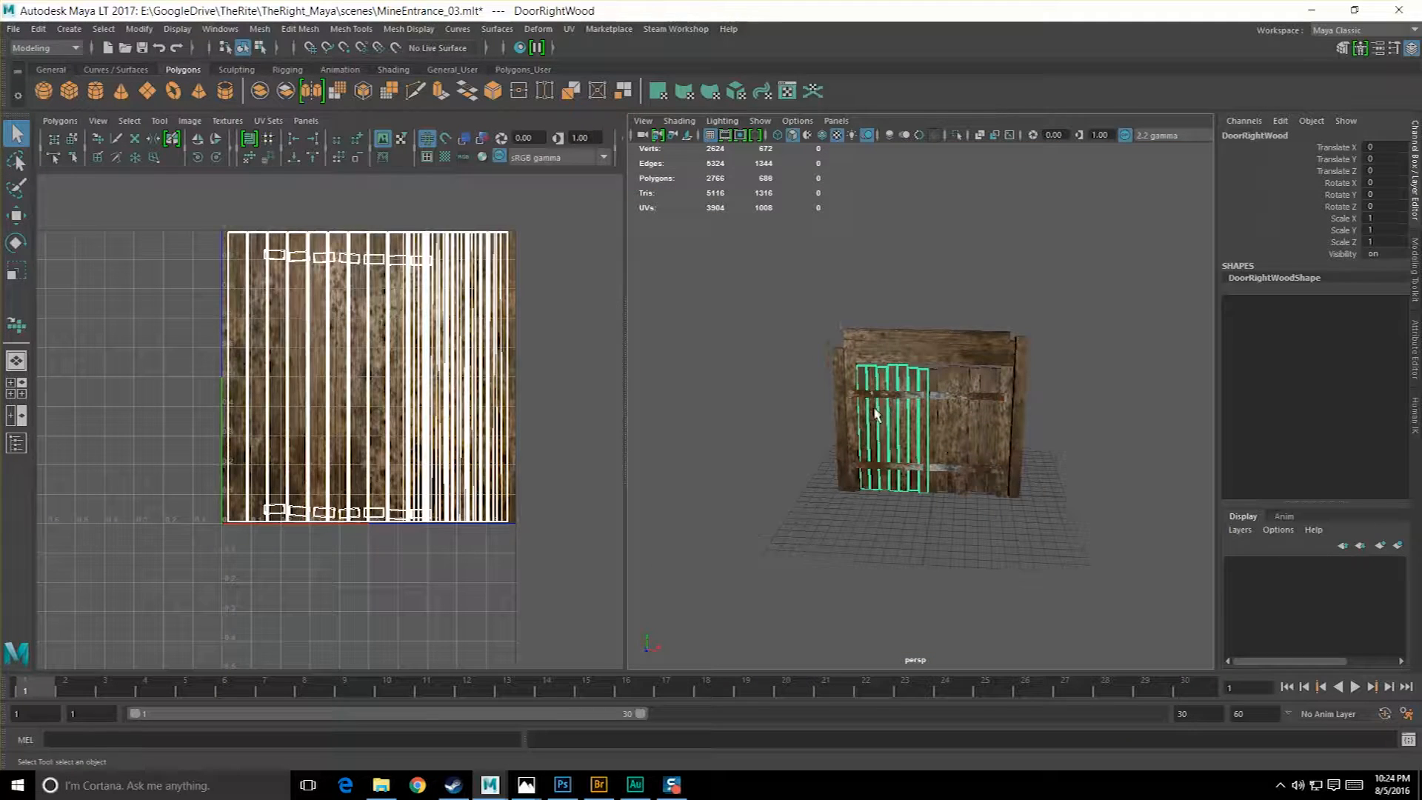
key(Up)
click(15, 30)
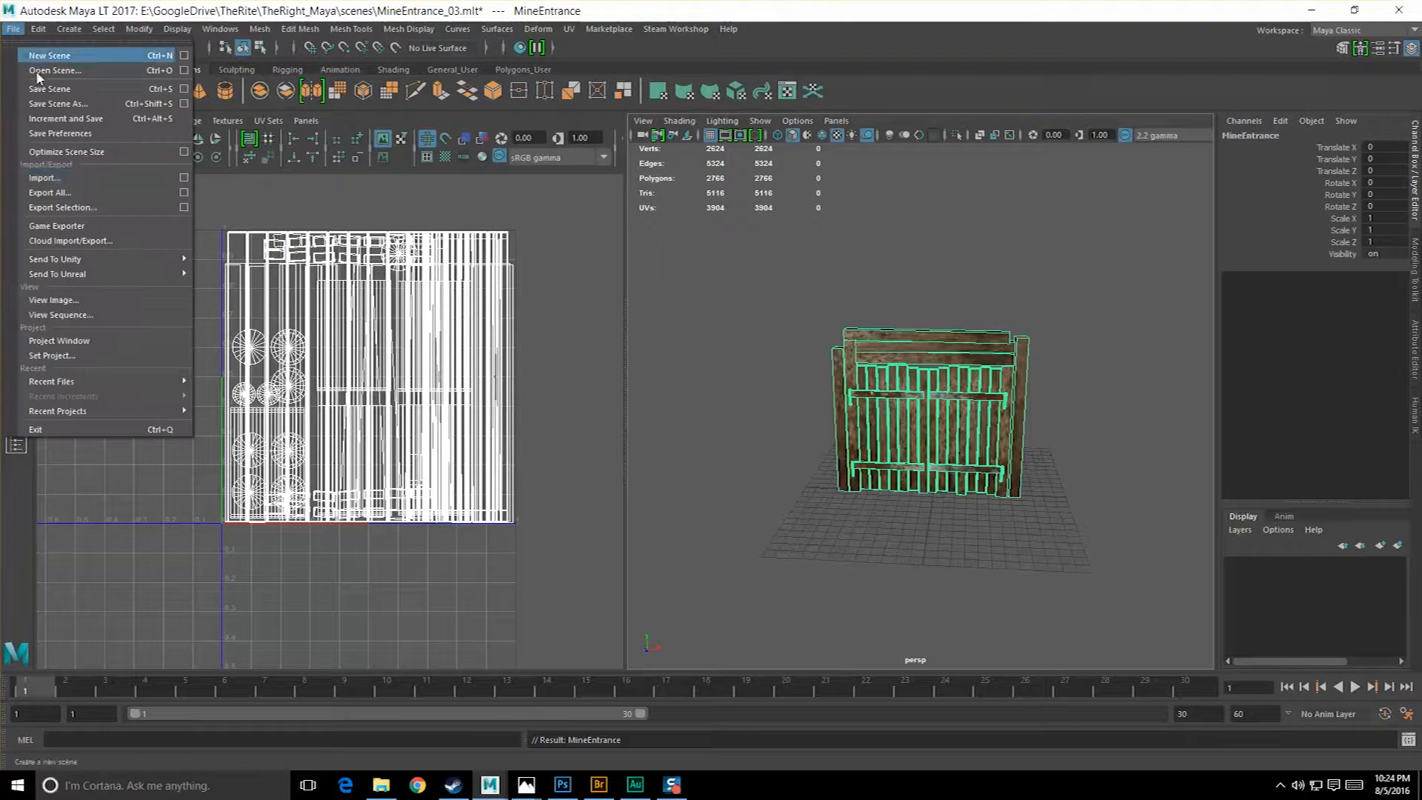
mouse_move(99, 262)
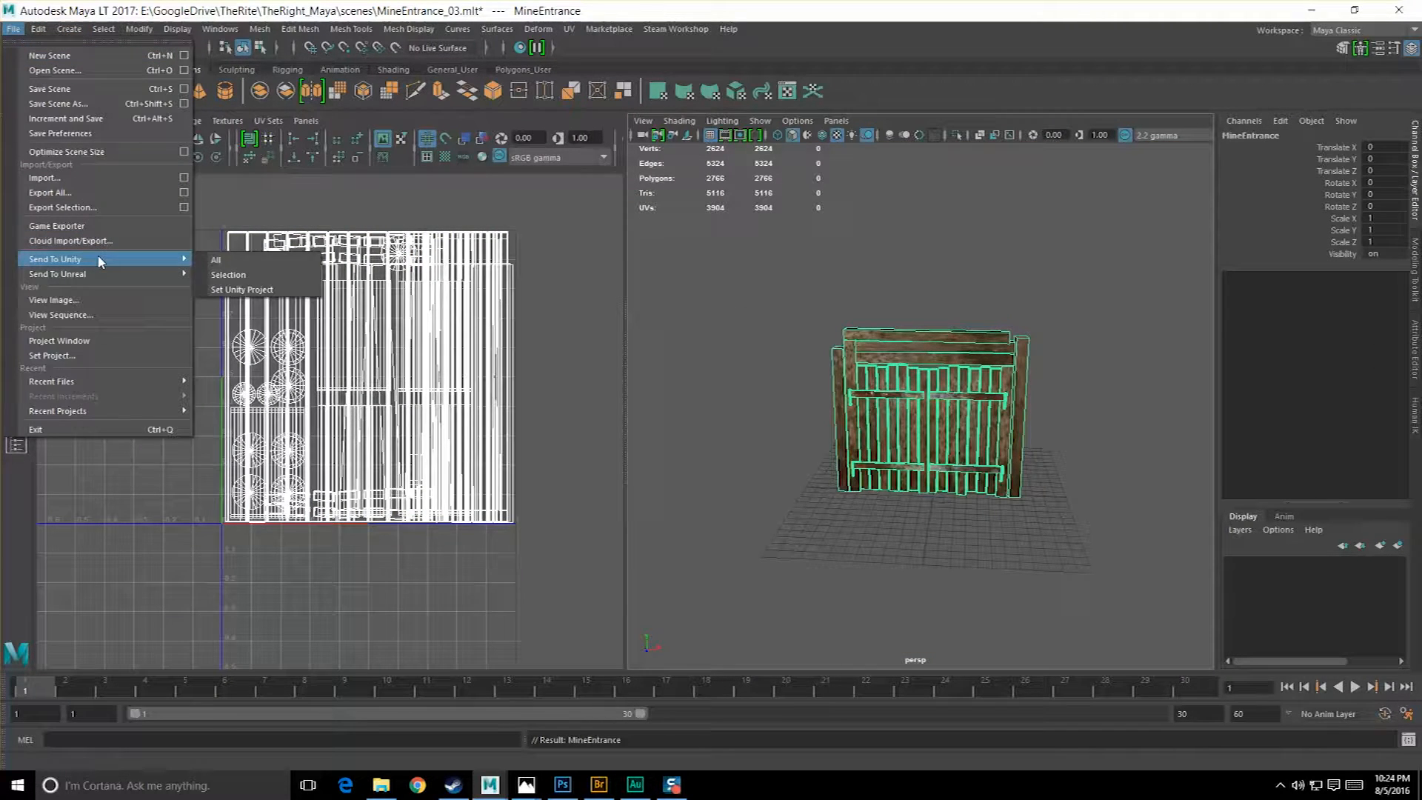
click(252, 290)
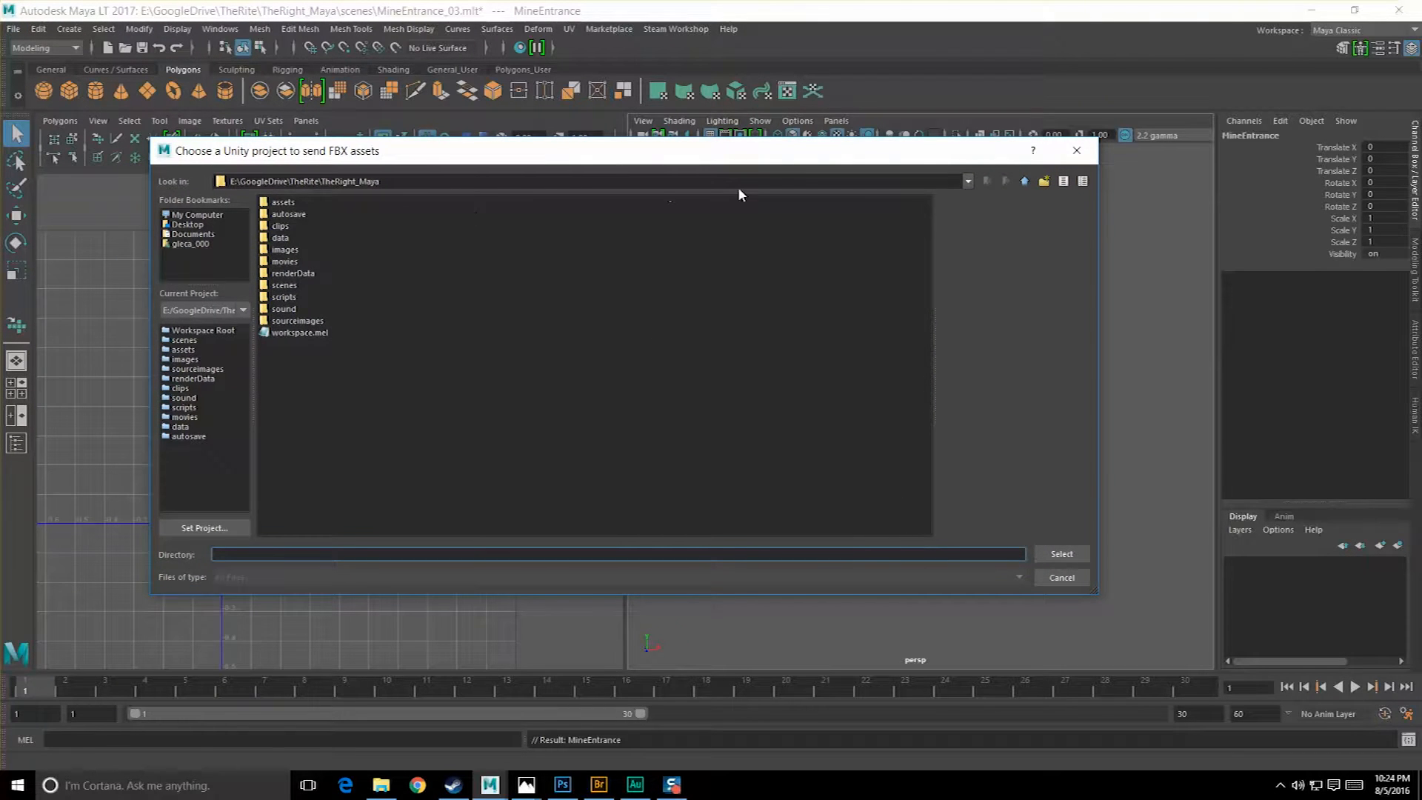
click(1026, 182)
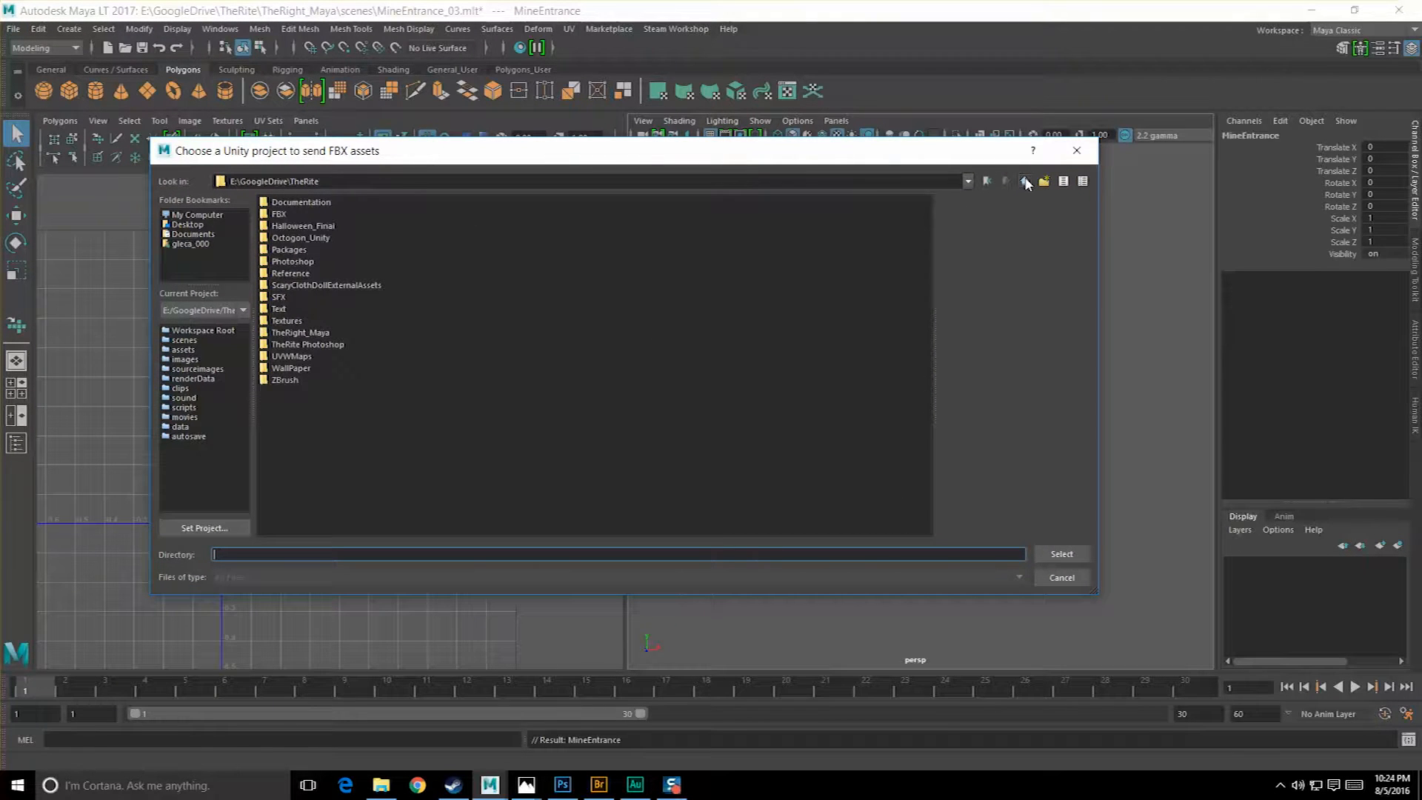
click(290, 222)
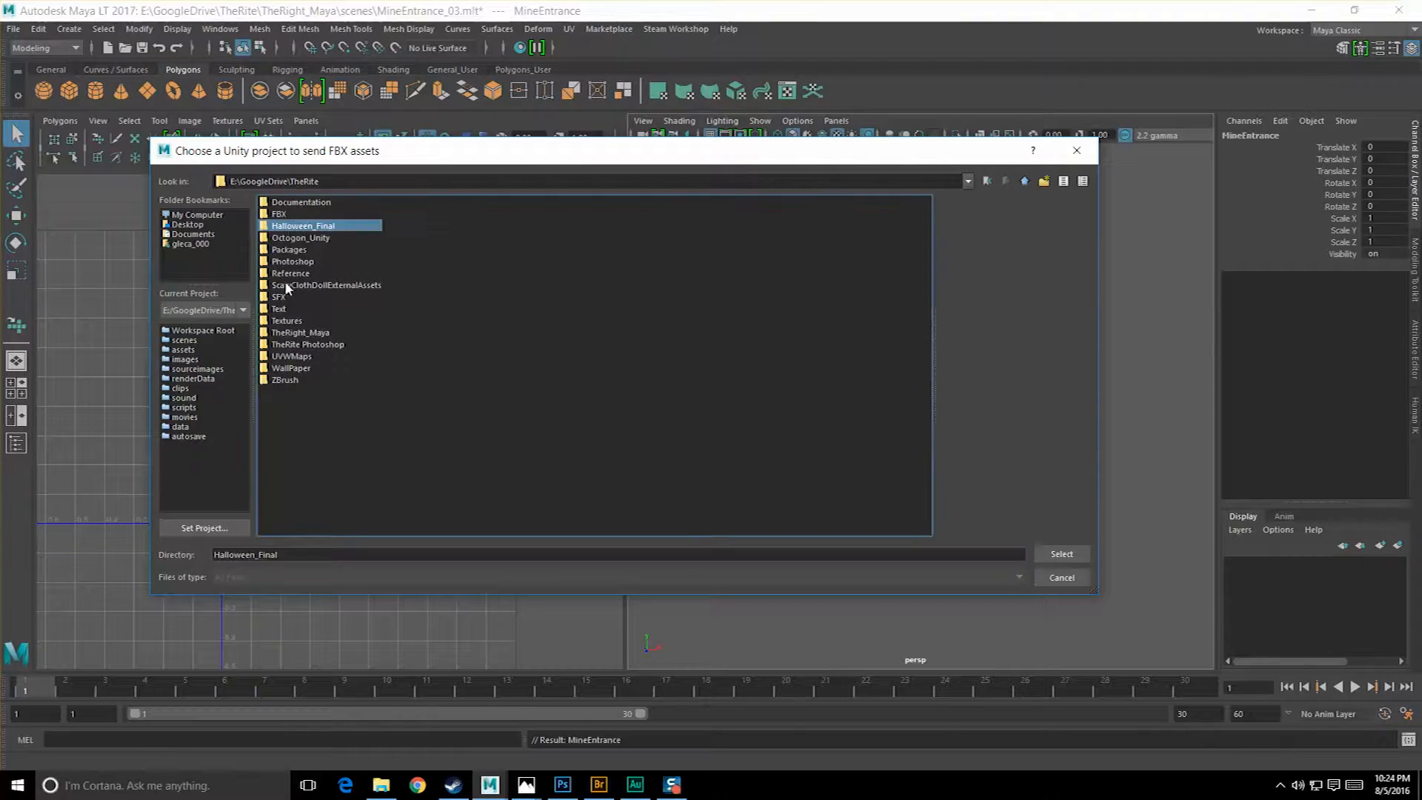
double_click(295, 225)
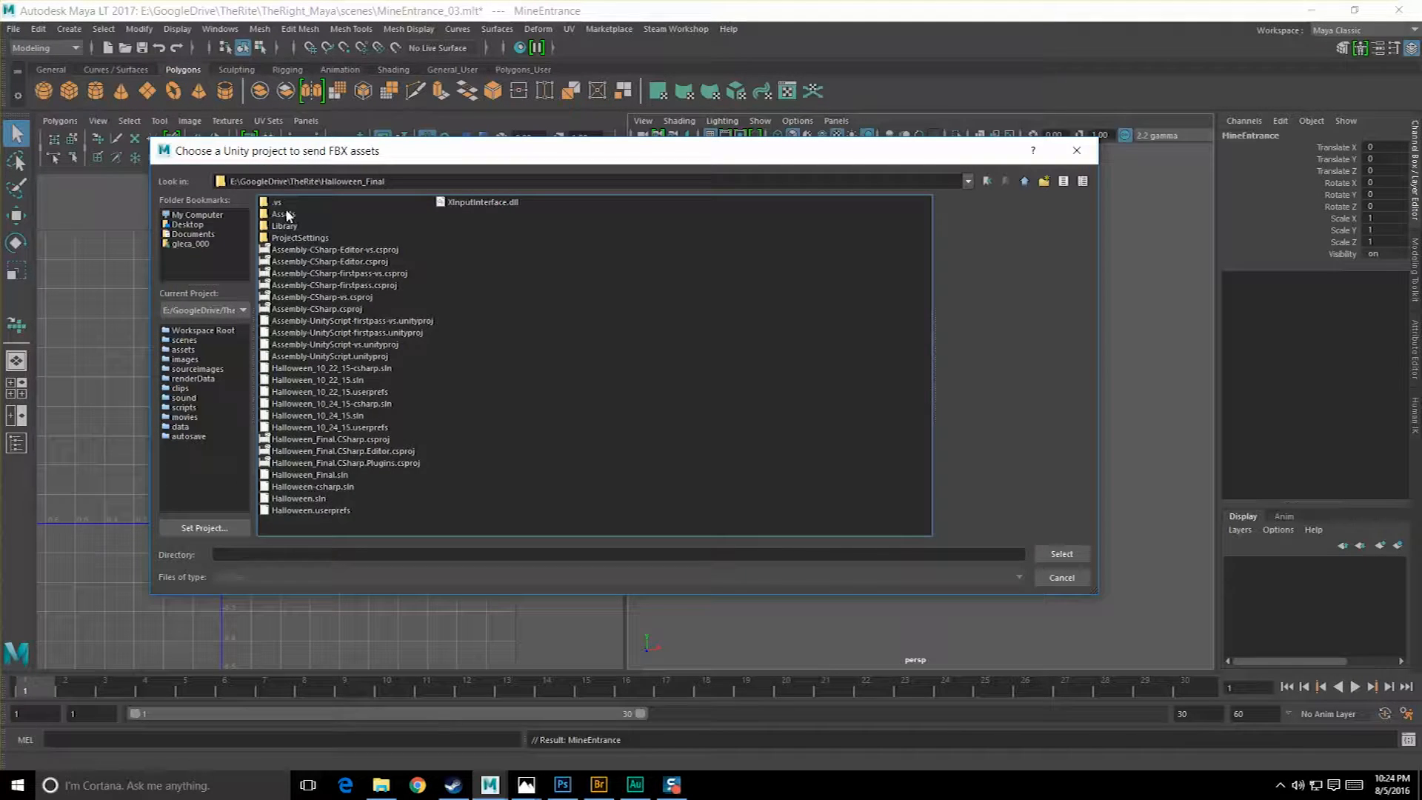
click(1060, 554)
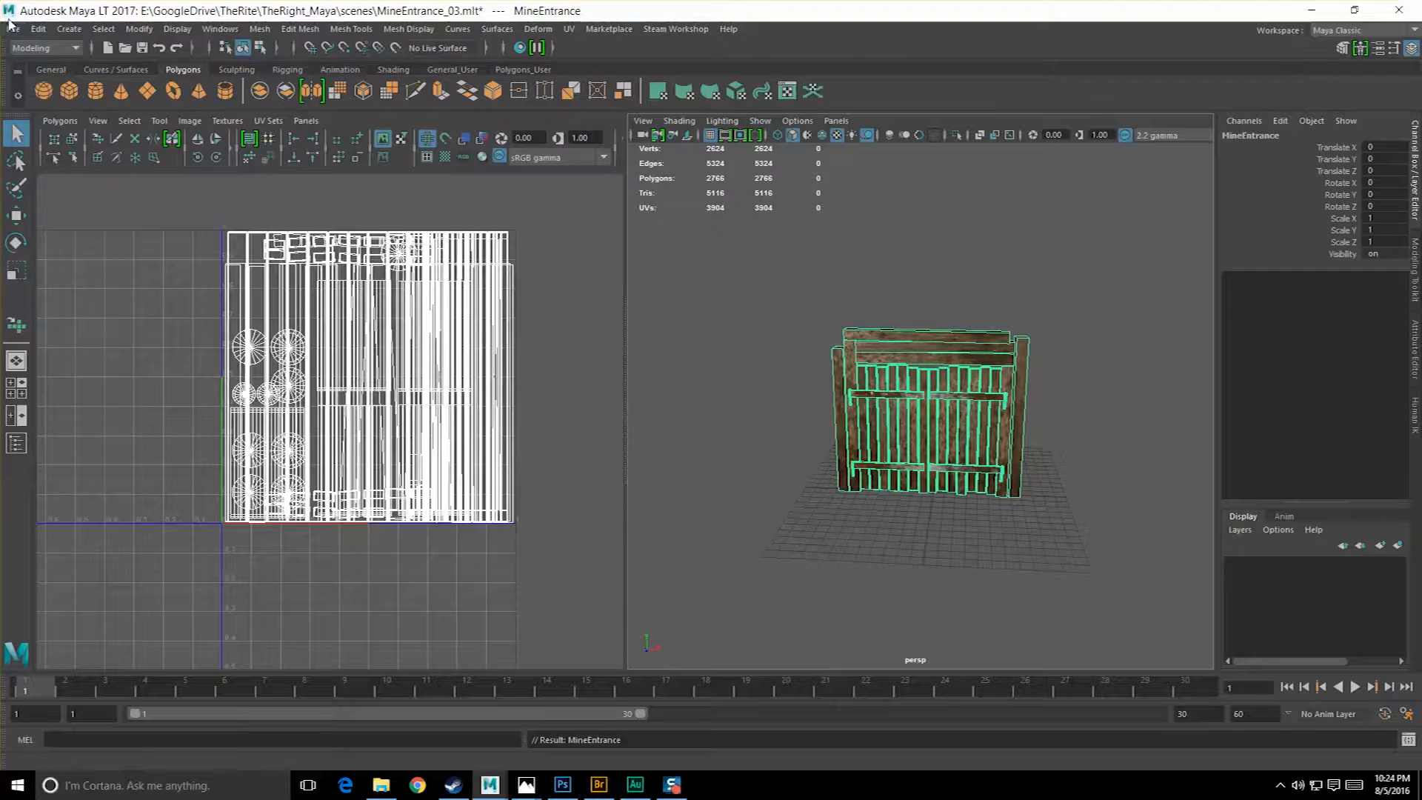
click(12, 28)
click(74, 207)
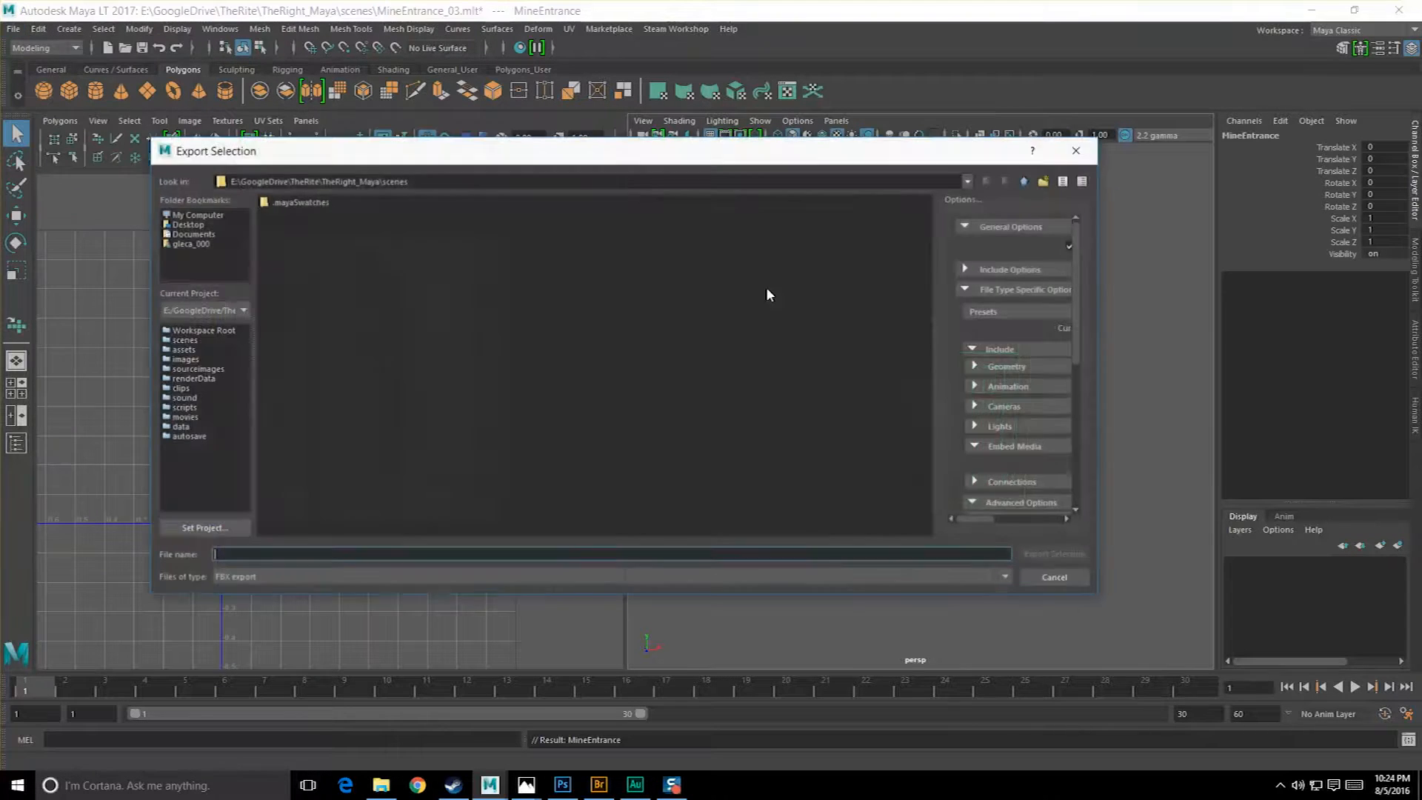
click(1079, 143)
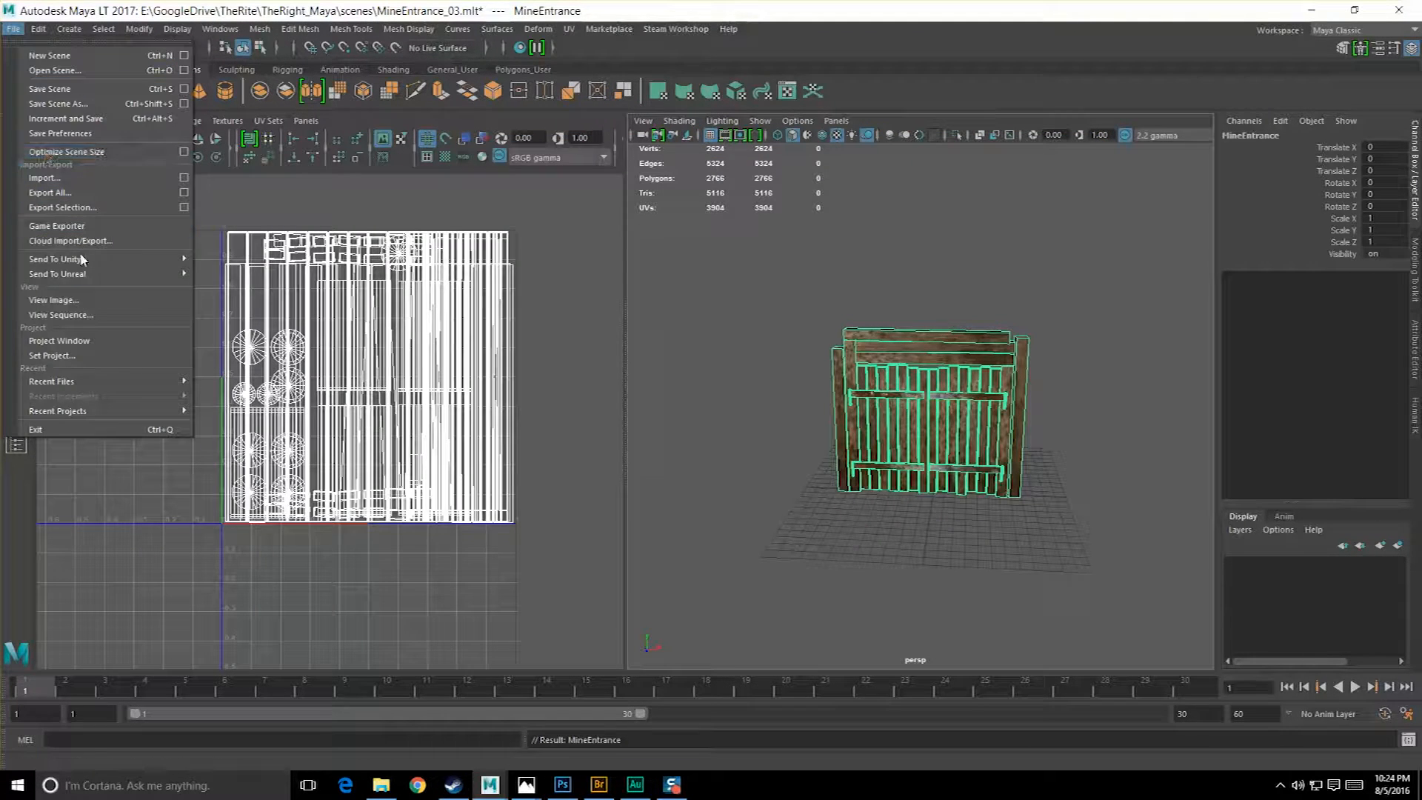
Send the selected MineEntrance group to Unity as an FBX named MineEntrance in a new MineEntrance folder inside the project's Assets.
mouse_move(86, 260)
click(236, 275)
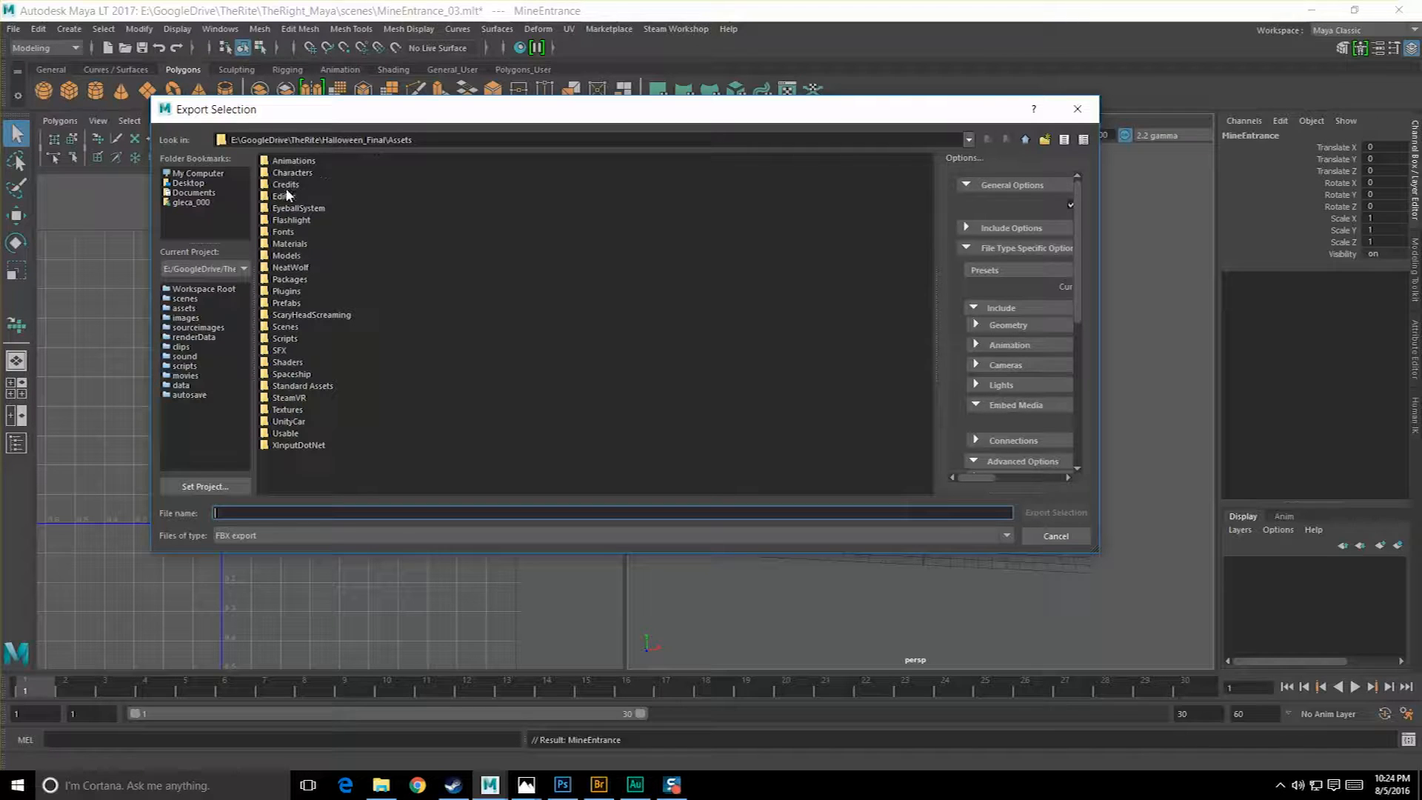
right_click(310, 461)
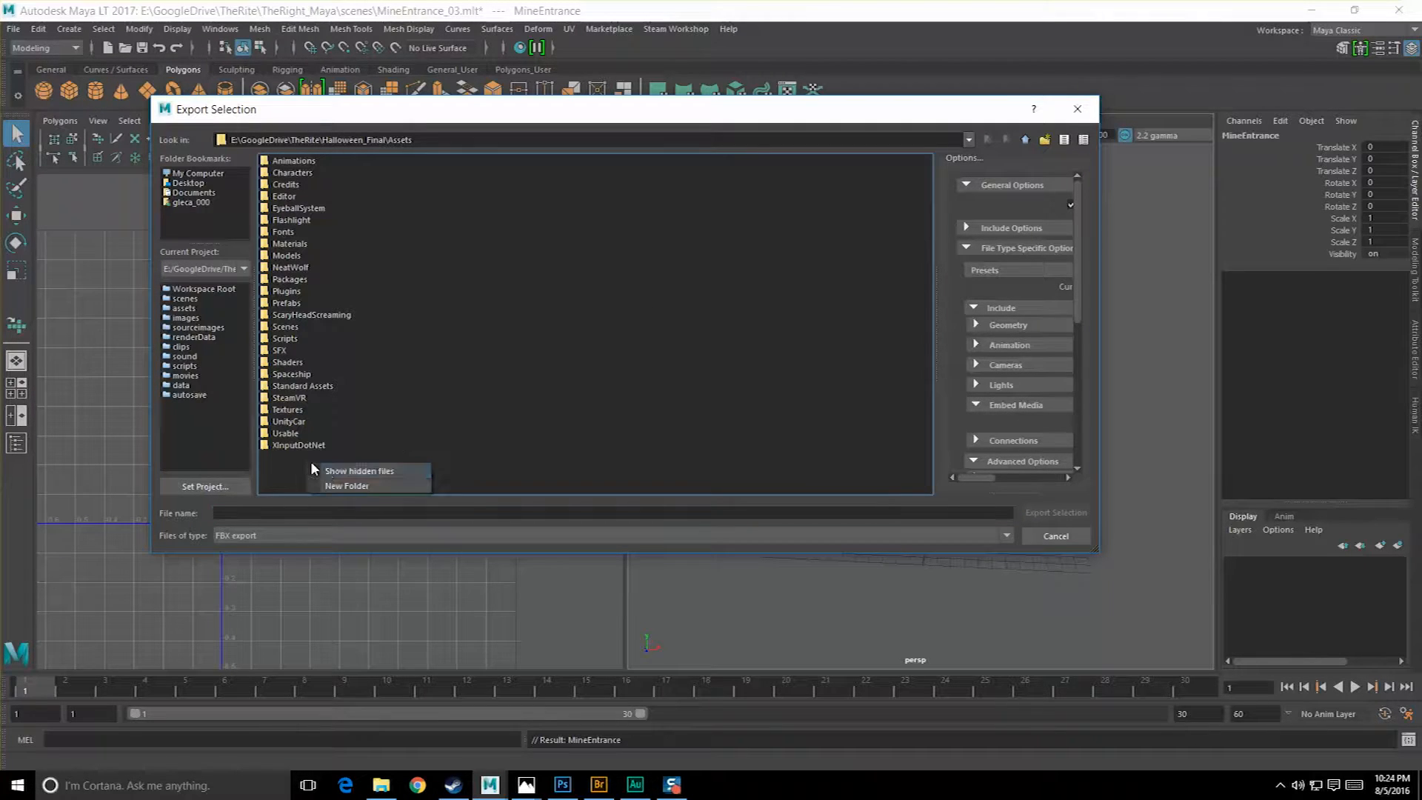
click(354, 469)
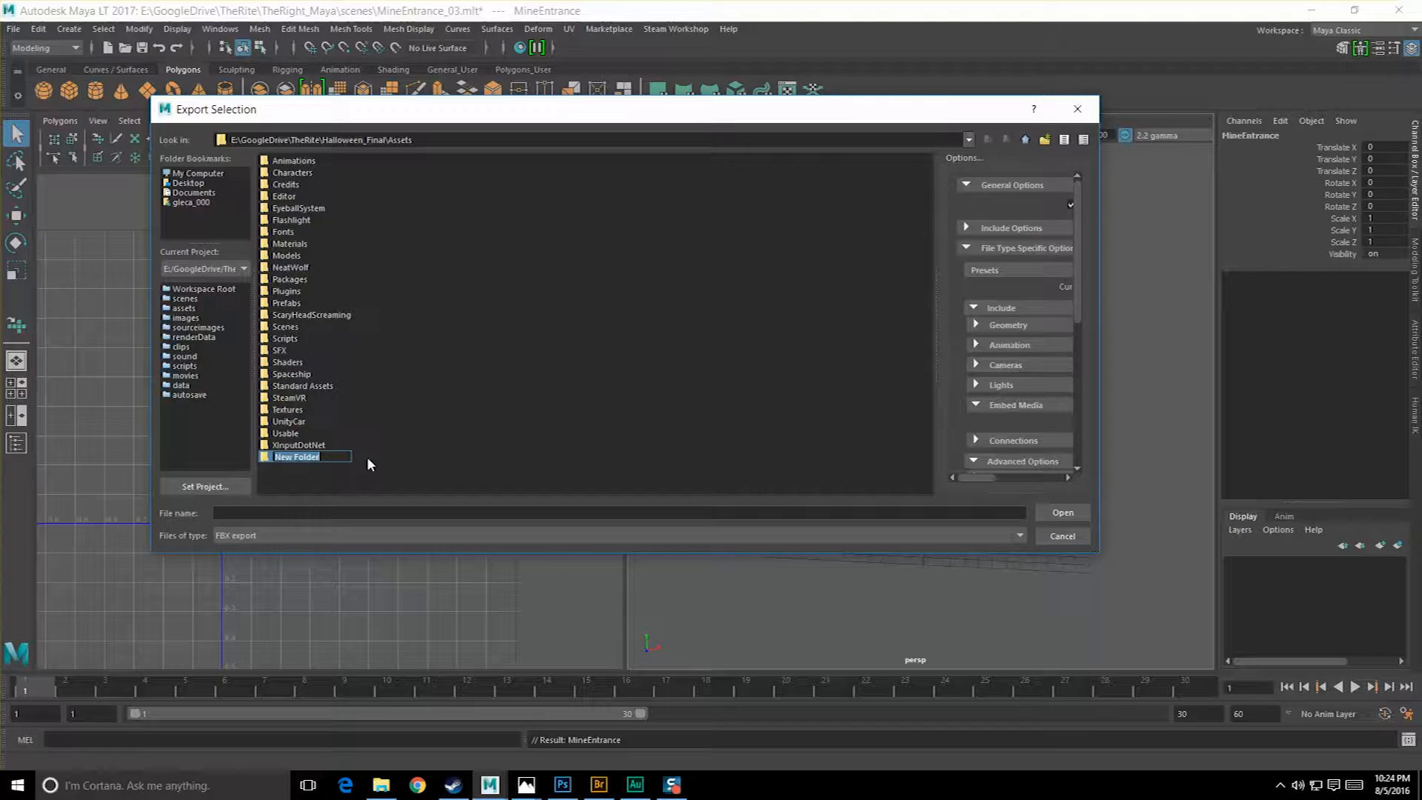
text(MineEntrance)
key(Return)
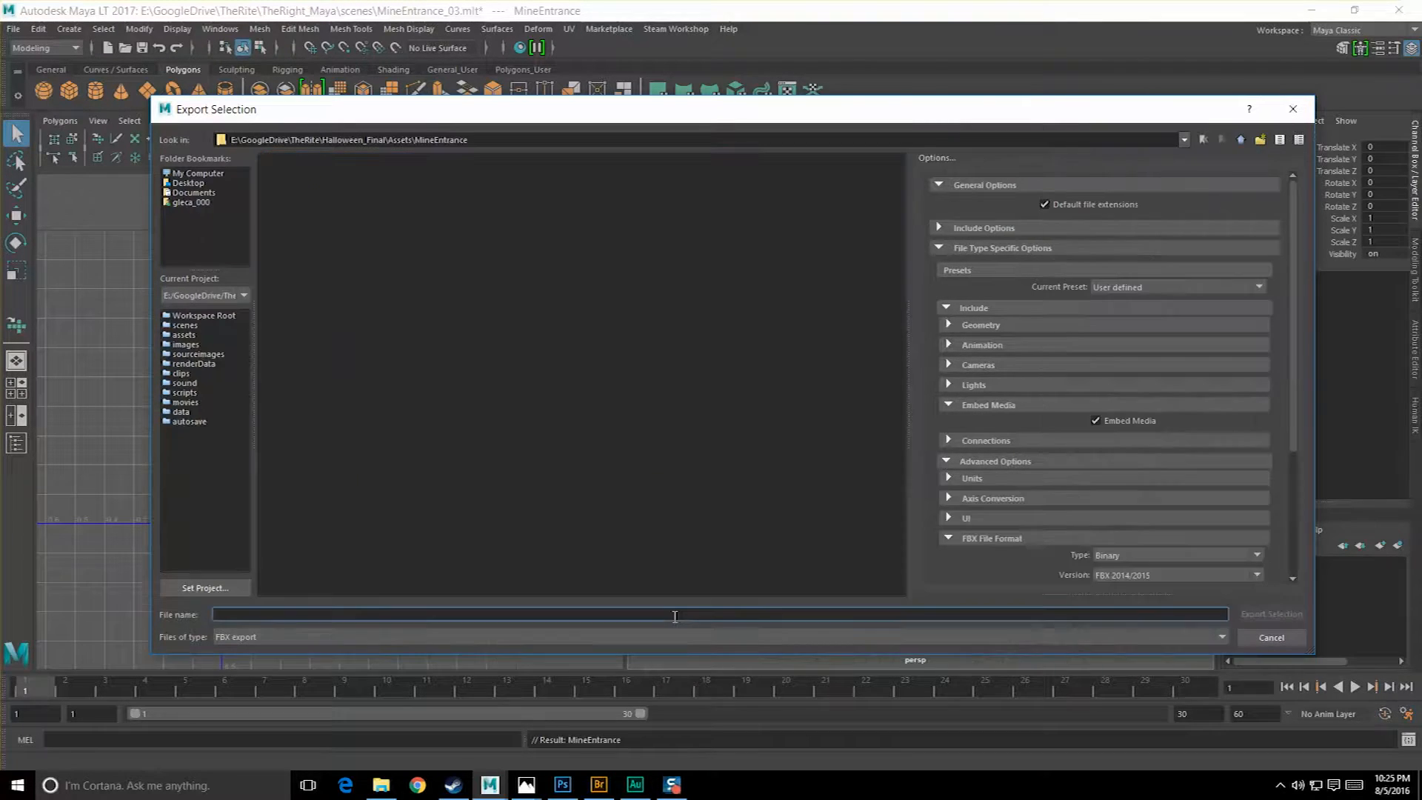
text(MineEntrance)
key(Return)
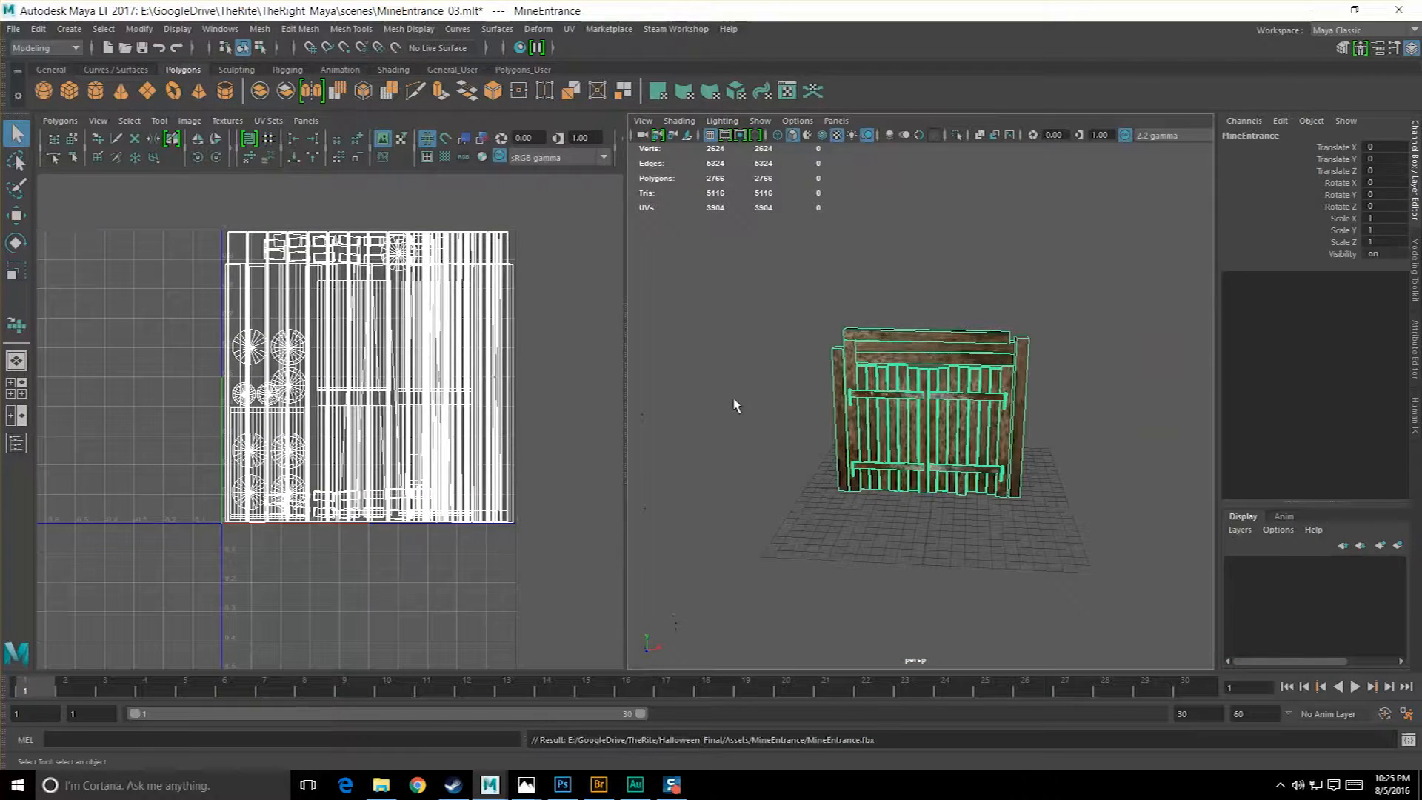
Deselect the model and save the MineEntrance_03 scene.
click(734, 405)
scroll(842, 397, up, 6)
scroll(876, 425, down, 3)
alt+drag(876, 426, 886, 403)
scroll(886, 403, up, 4)
alt+middle_drag(886, 403, 865, 425)
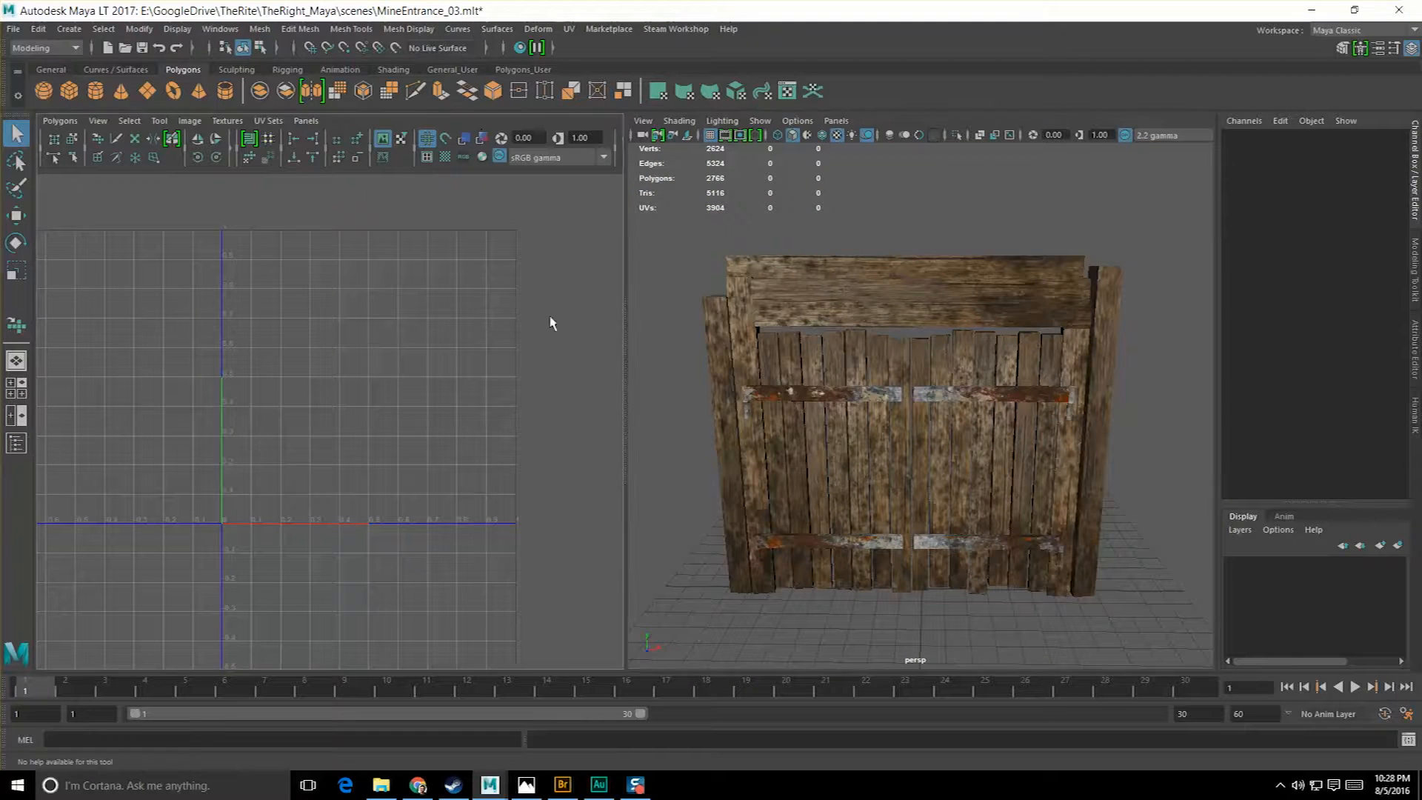
key(ctrl+s)
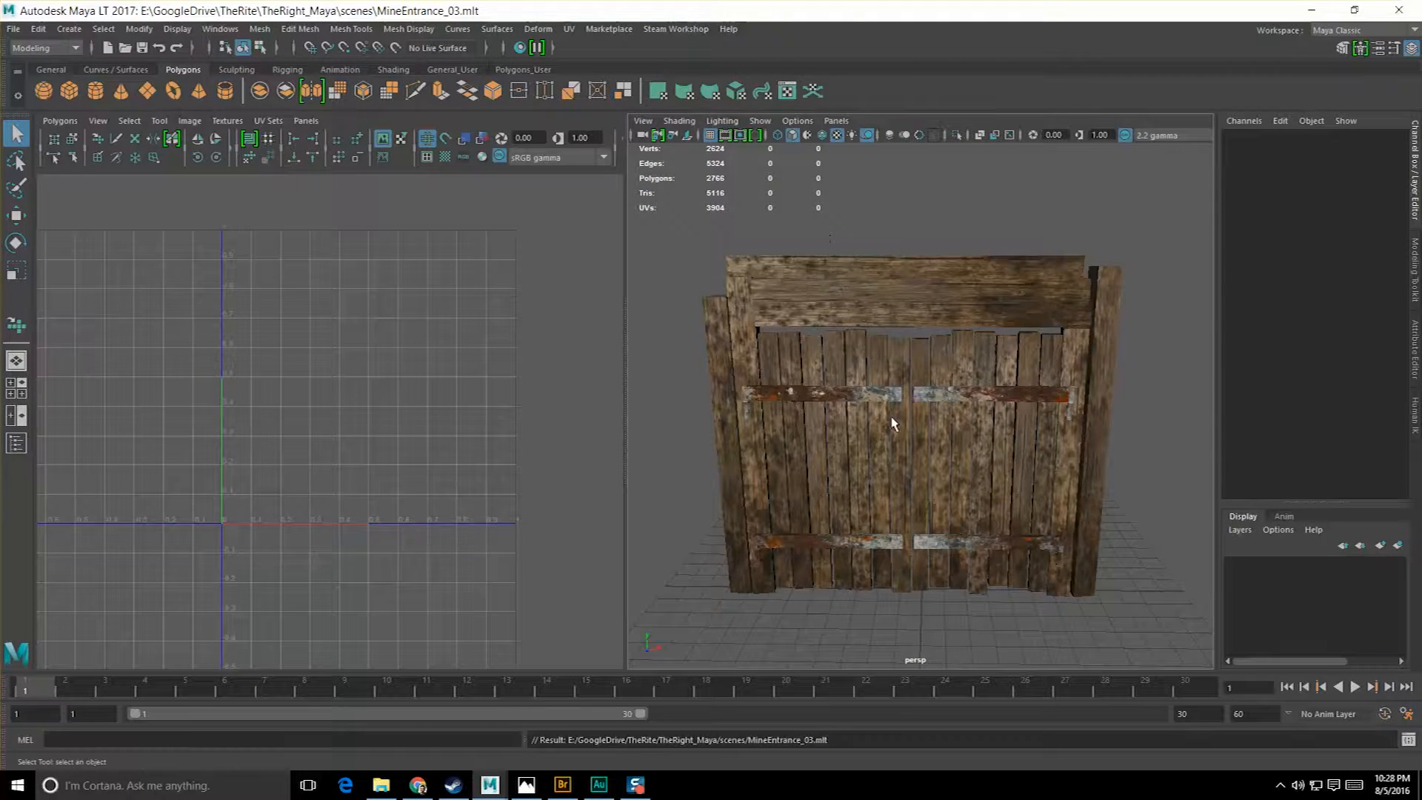
Minimize Maya and launch Unity 5.3.5f1 (64-bit) from the desktop.
alt+drag(892, 424, 767, 449)
click(1312, 10)
double_click(28, 183)
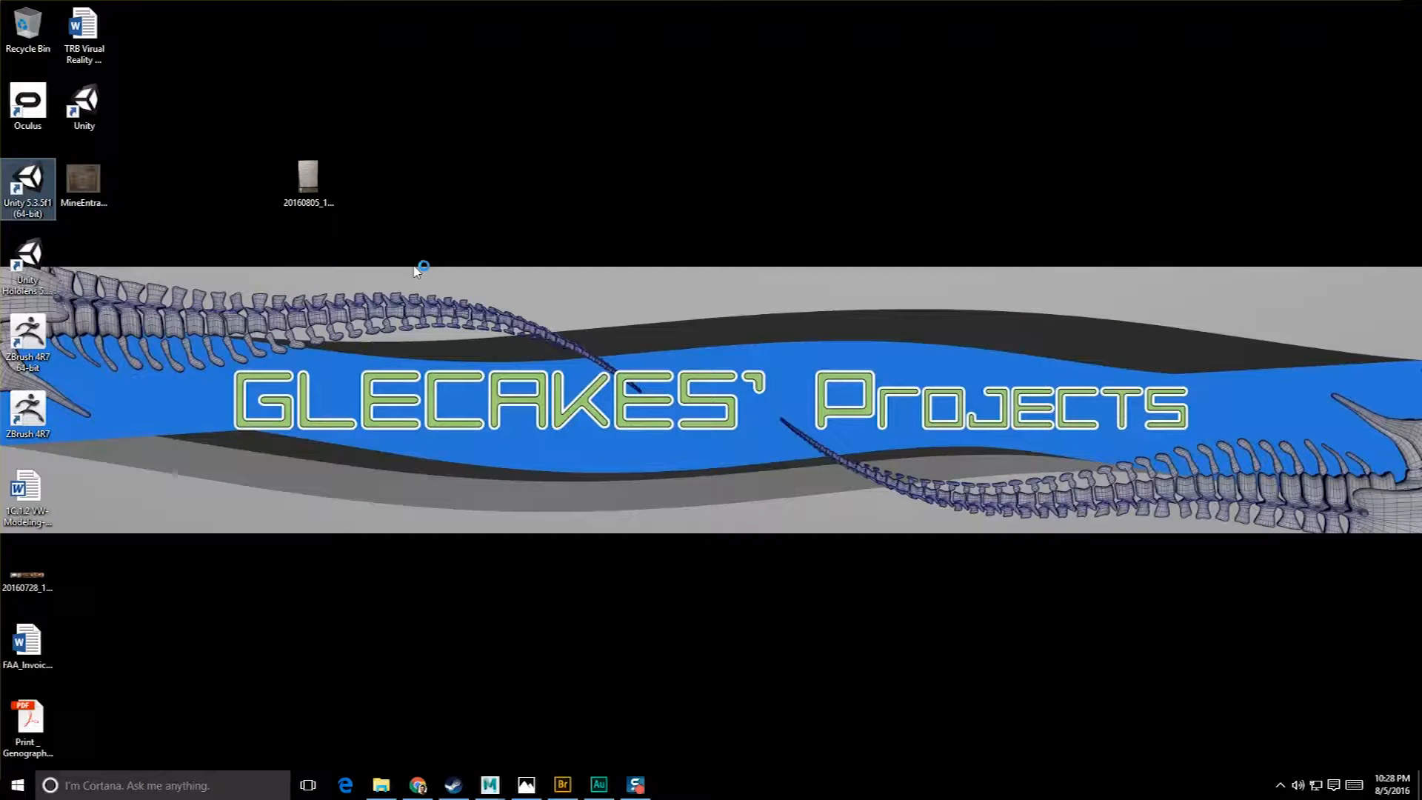
click(416, 400)
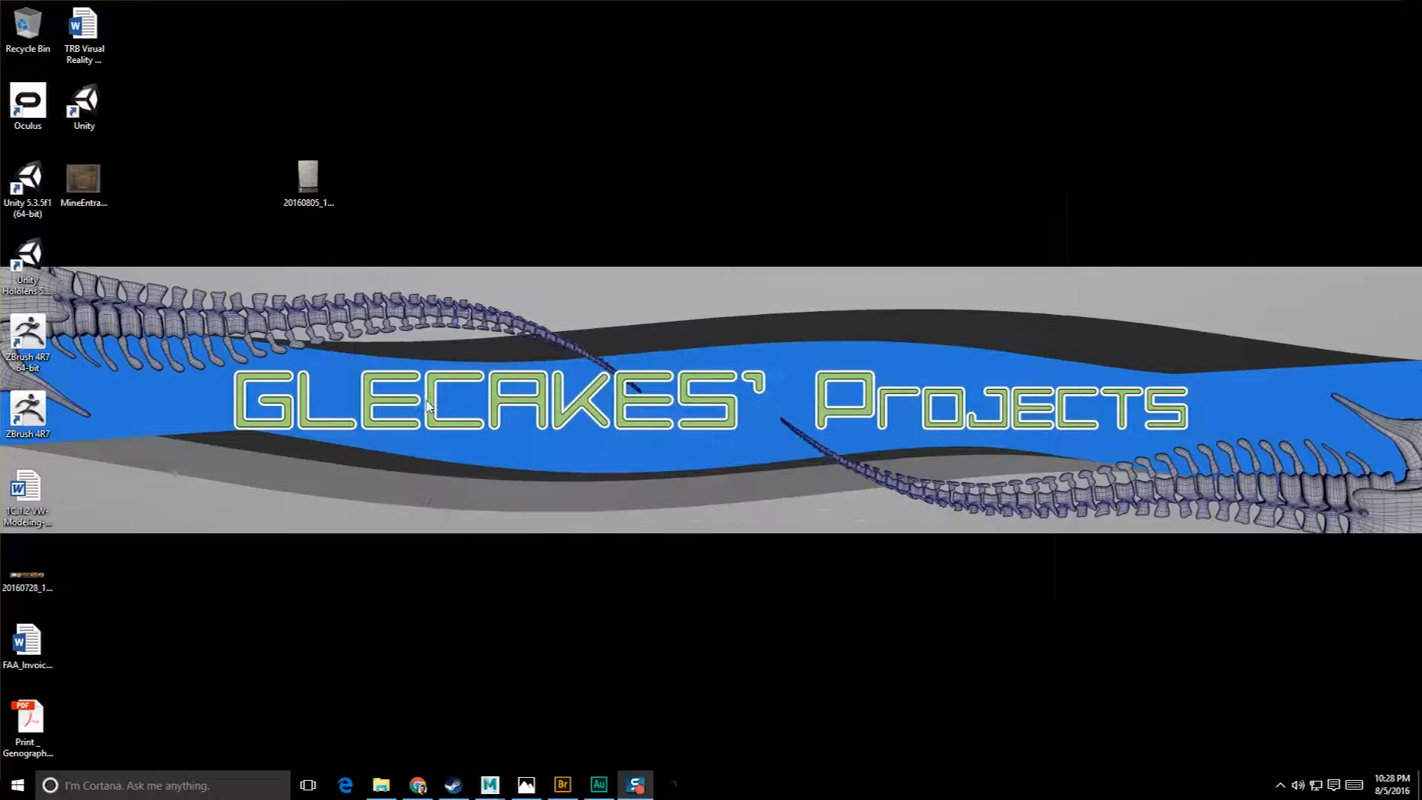
Create a new scene and save it as test_MineEntrance in the Assets\MineEntrance folder.
click(18, 30)
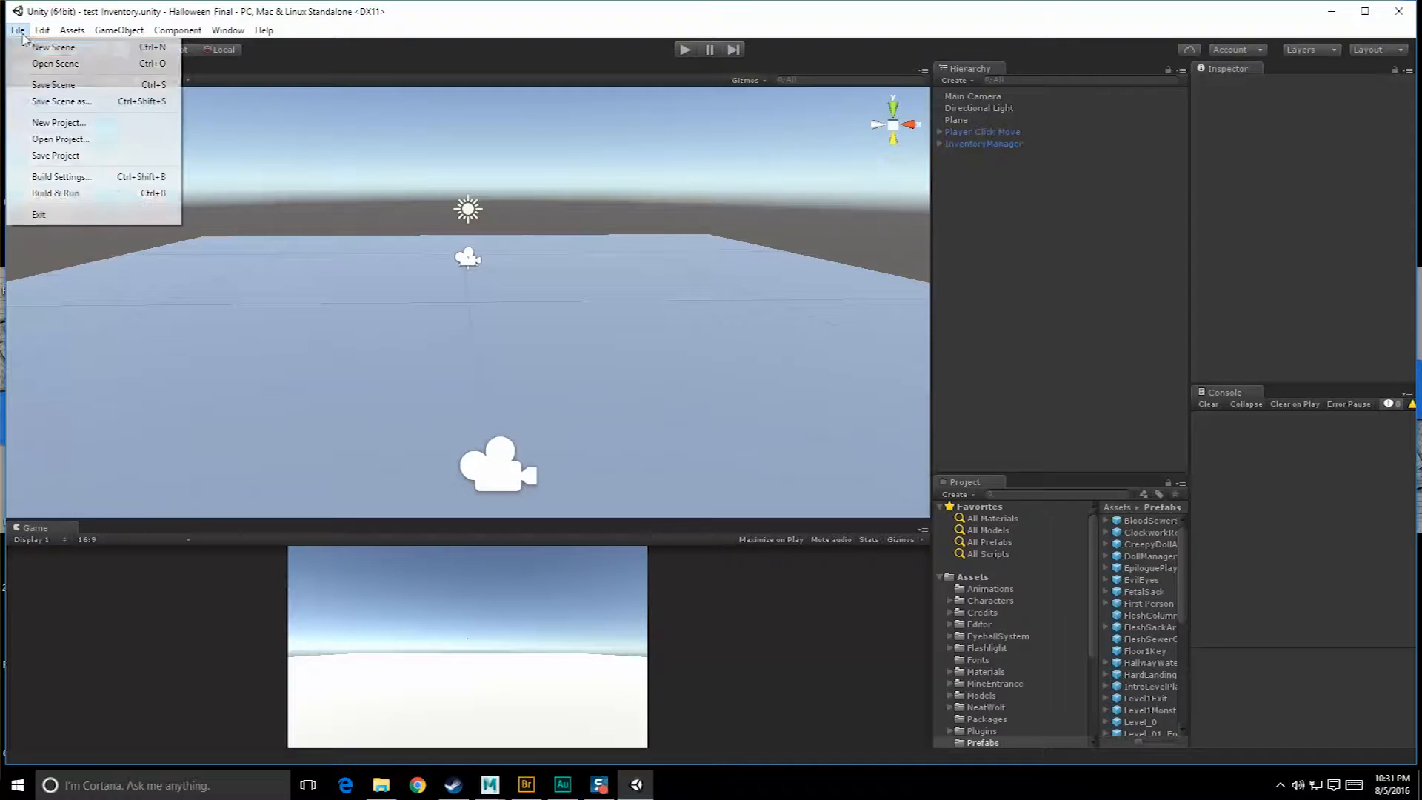
click(45, 44)
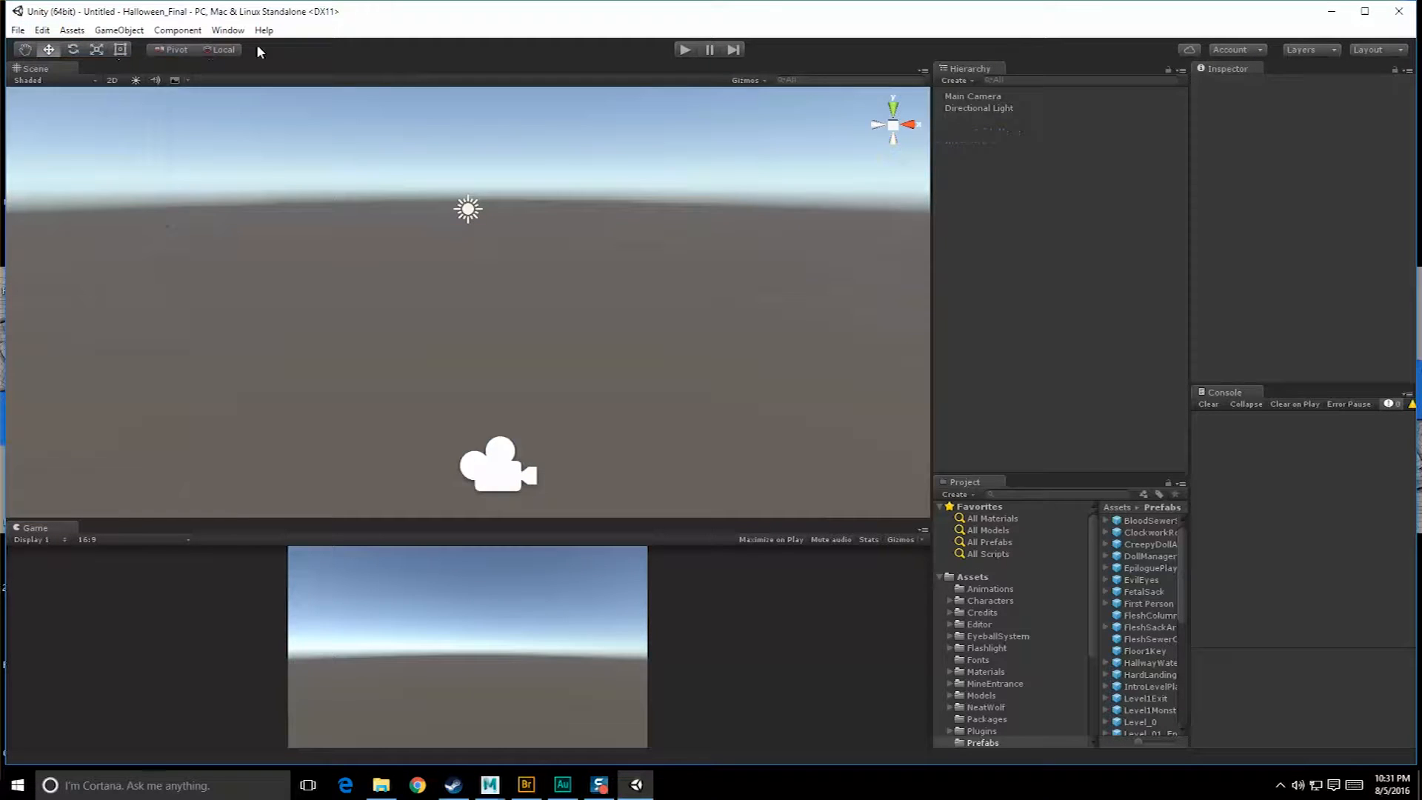
click(18, 30)
click(81, 98)
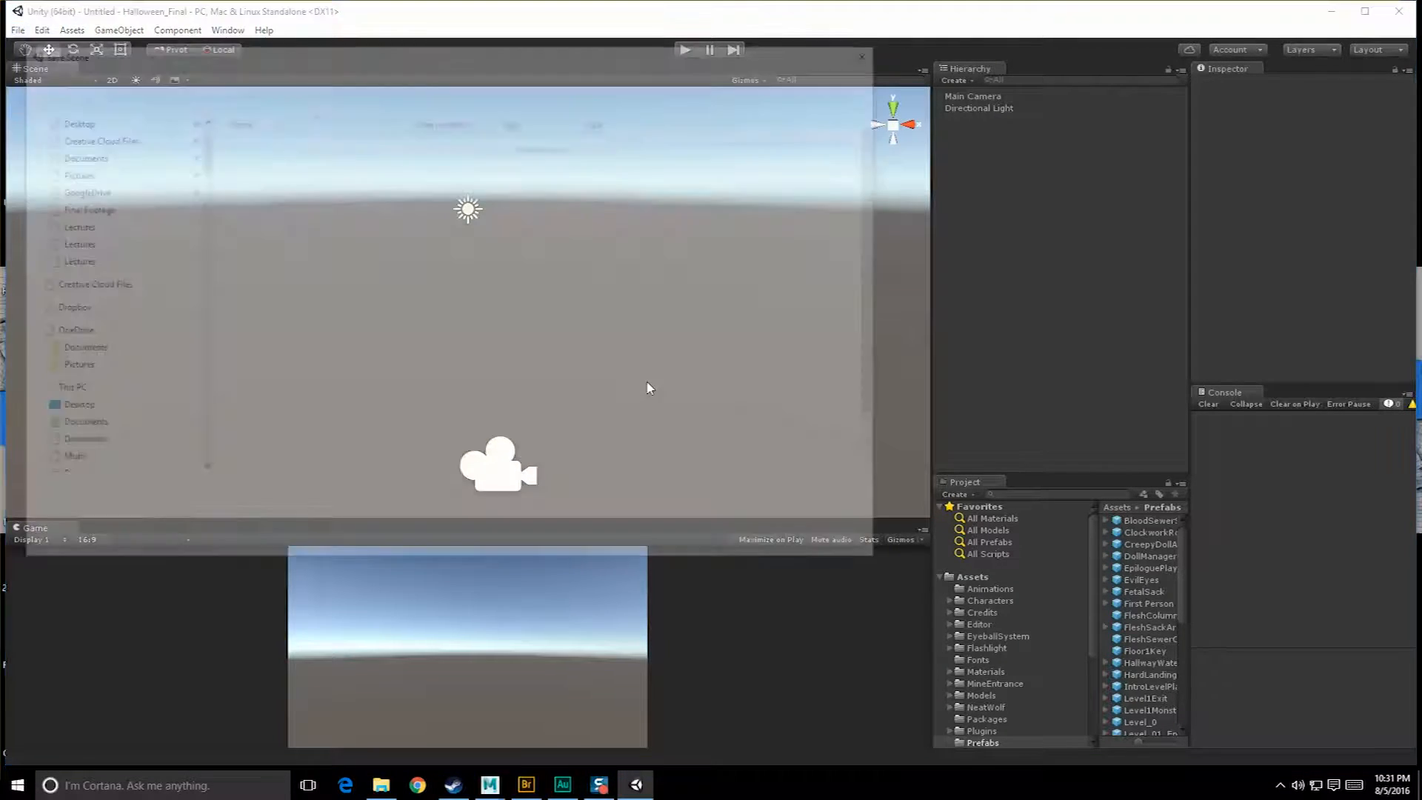
scroll(279, 370, down, 1)
scroll(279, 370, up, 1)
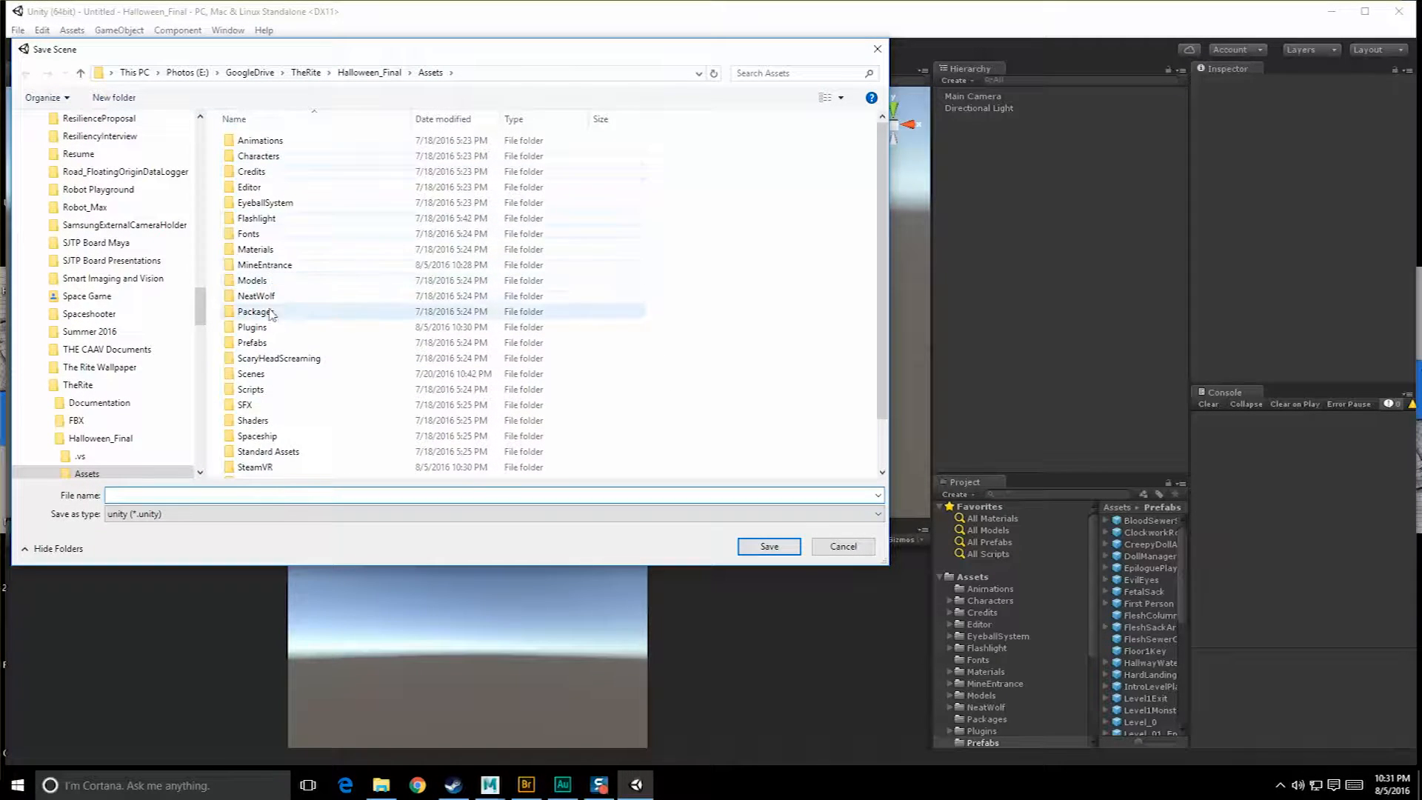
double_click(273, 266)
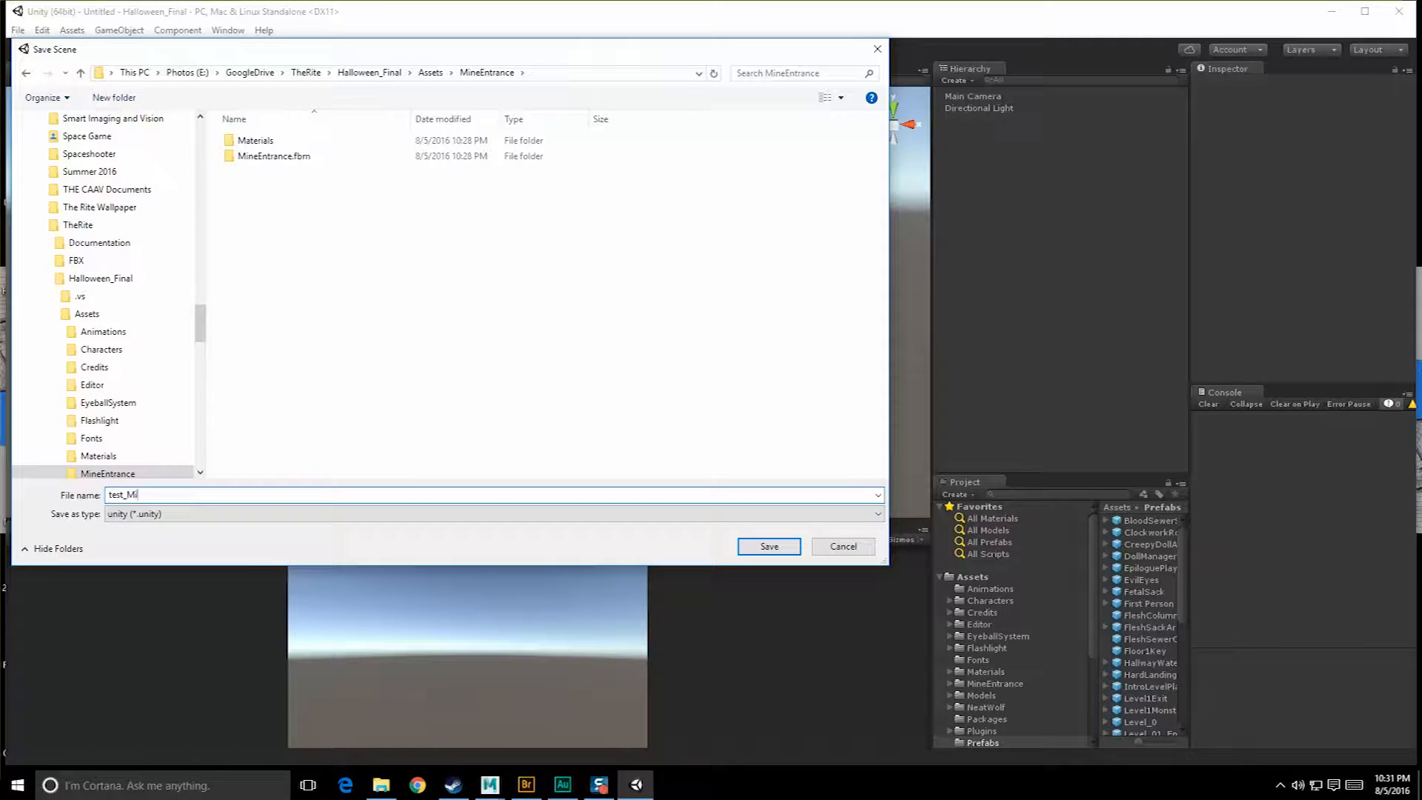
text(nce)
key(Return)
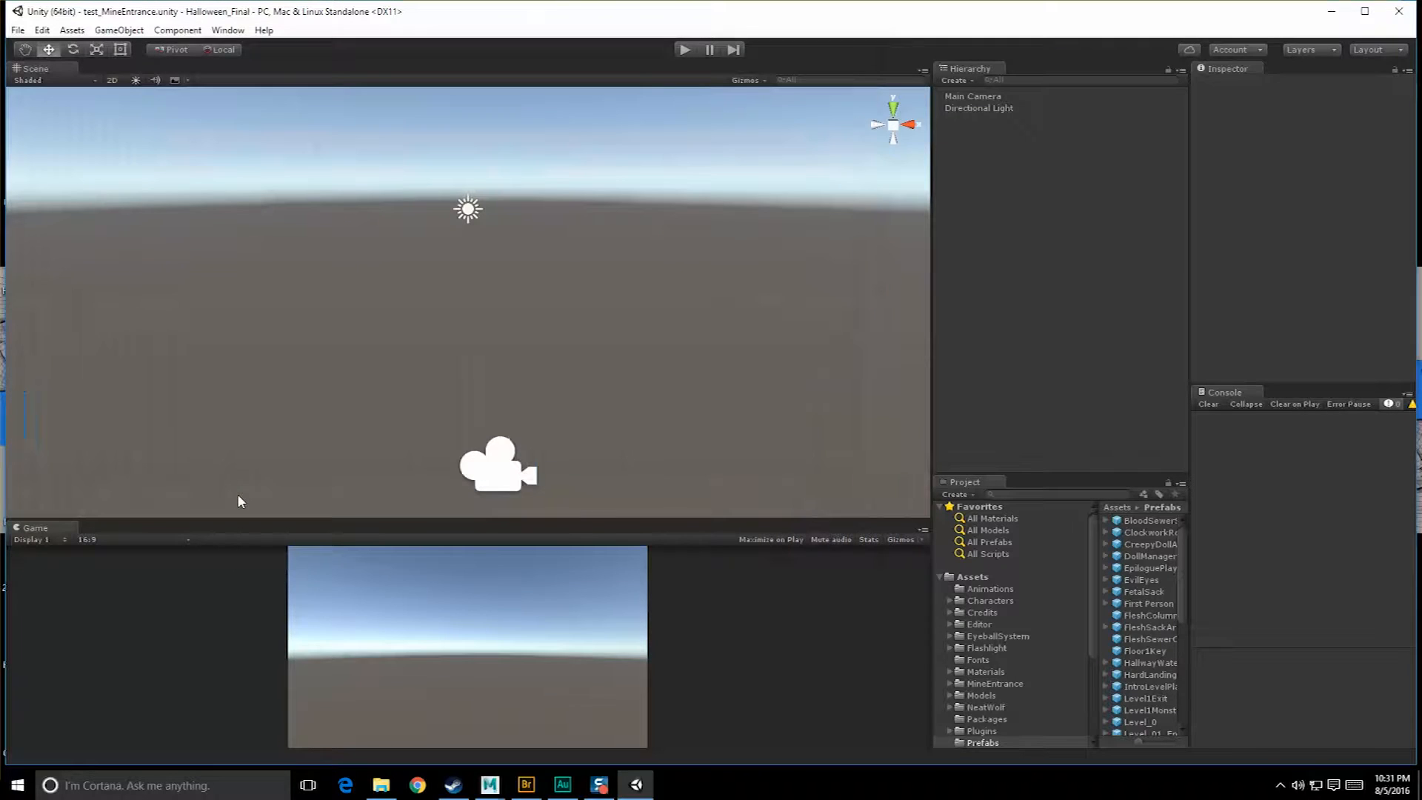
Dock the Game view as a tab beside the Scene view, narrow the Inspector and widen the Hierarchy and Project area.
alt+drag(628, 308, 560, 317)
scroll(568, 279, up, 5)
scroll(570, 277, down, 3)
scroll(569, 278, down, 3)
scroll(561, 317, up, 4)
alt+middle_drag(571, 221, 576, 293)
scroll(576, 297, up, 2)
alt+drag(575, 302, 615, 415)
drag(76, 534, 136, 70)
click(56, 70)
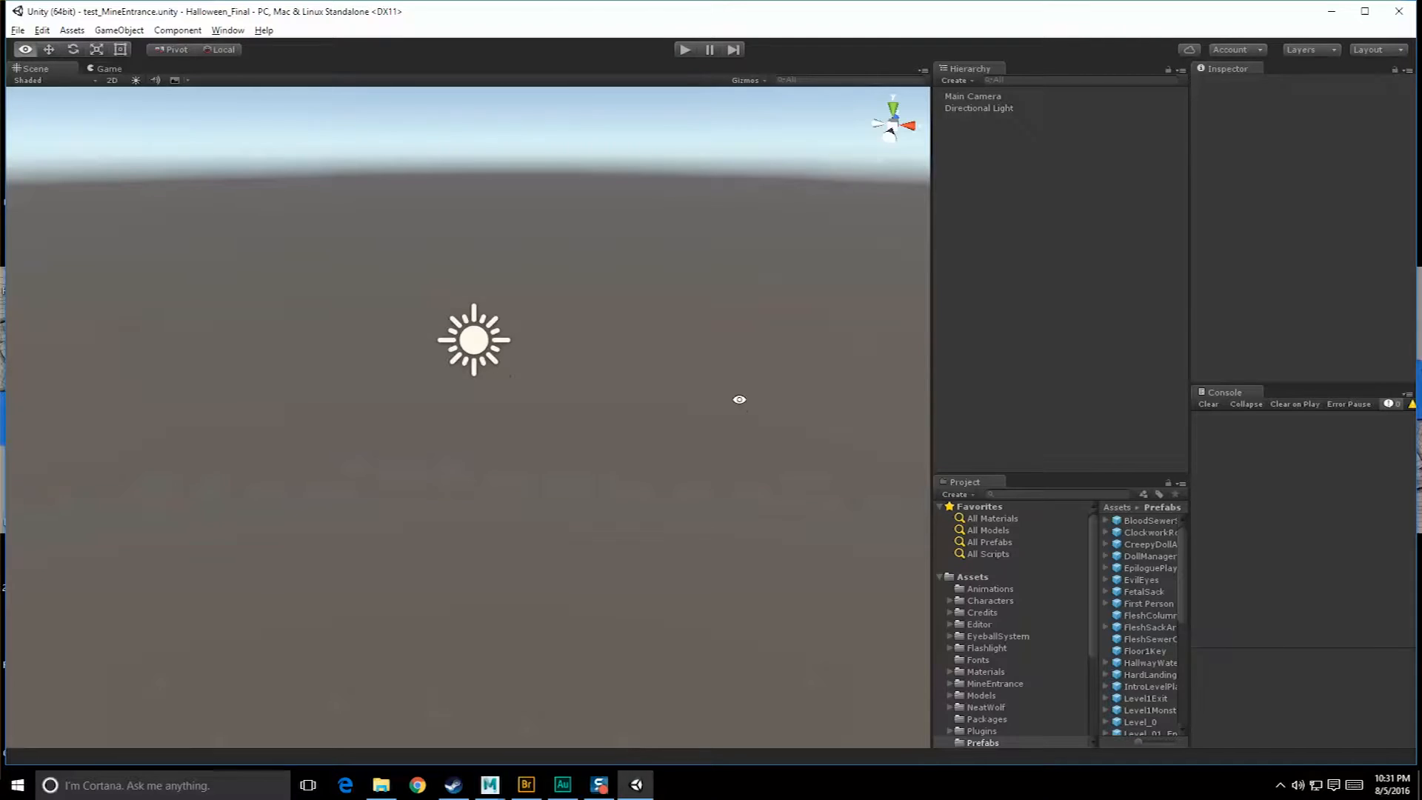
alt+drag(739, 399, 810, 396)
drag(1190, 357, 1252, 336)
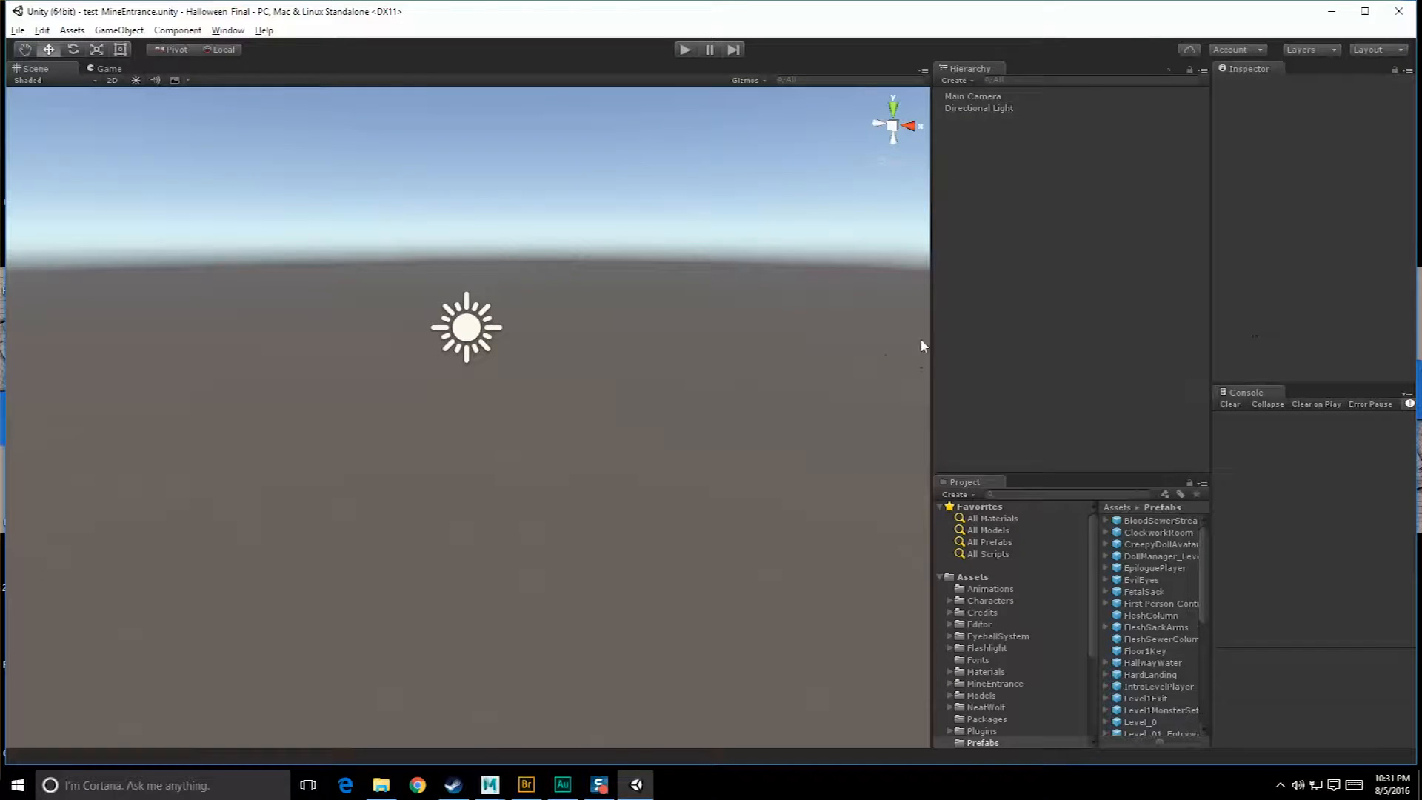
drag(931, 345, 891, 341)
Place the MineEntrance model from the MineEntrance asset folder into the scene and frame it in the view.
scroll(959, 604, down, 3)
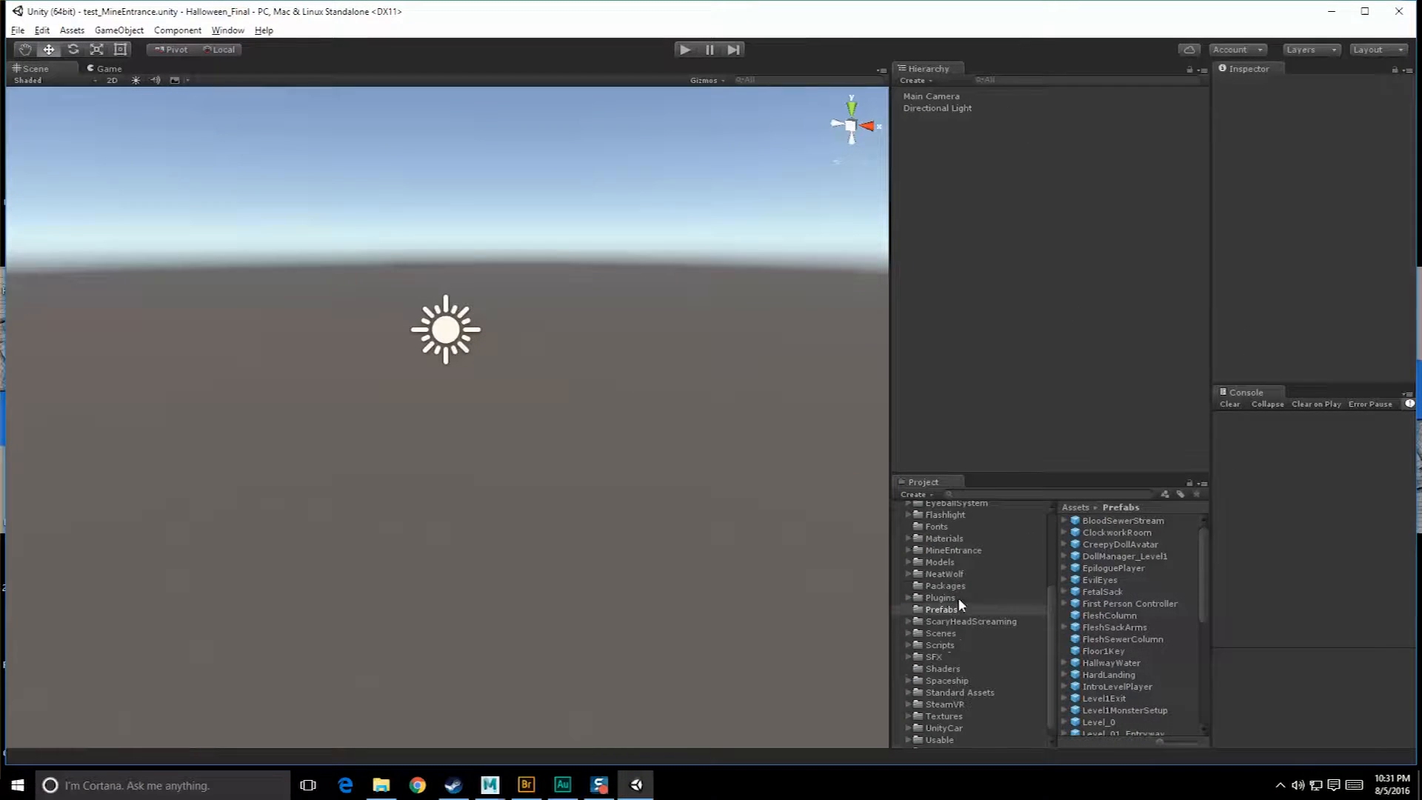
click(955, 551)
drag(1092, 549, 956, 223)
right_drag(644, 308, 616, 329)
key(f)
alt+drag(559, 515, 572, 552)
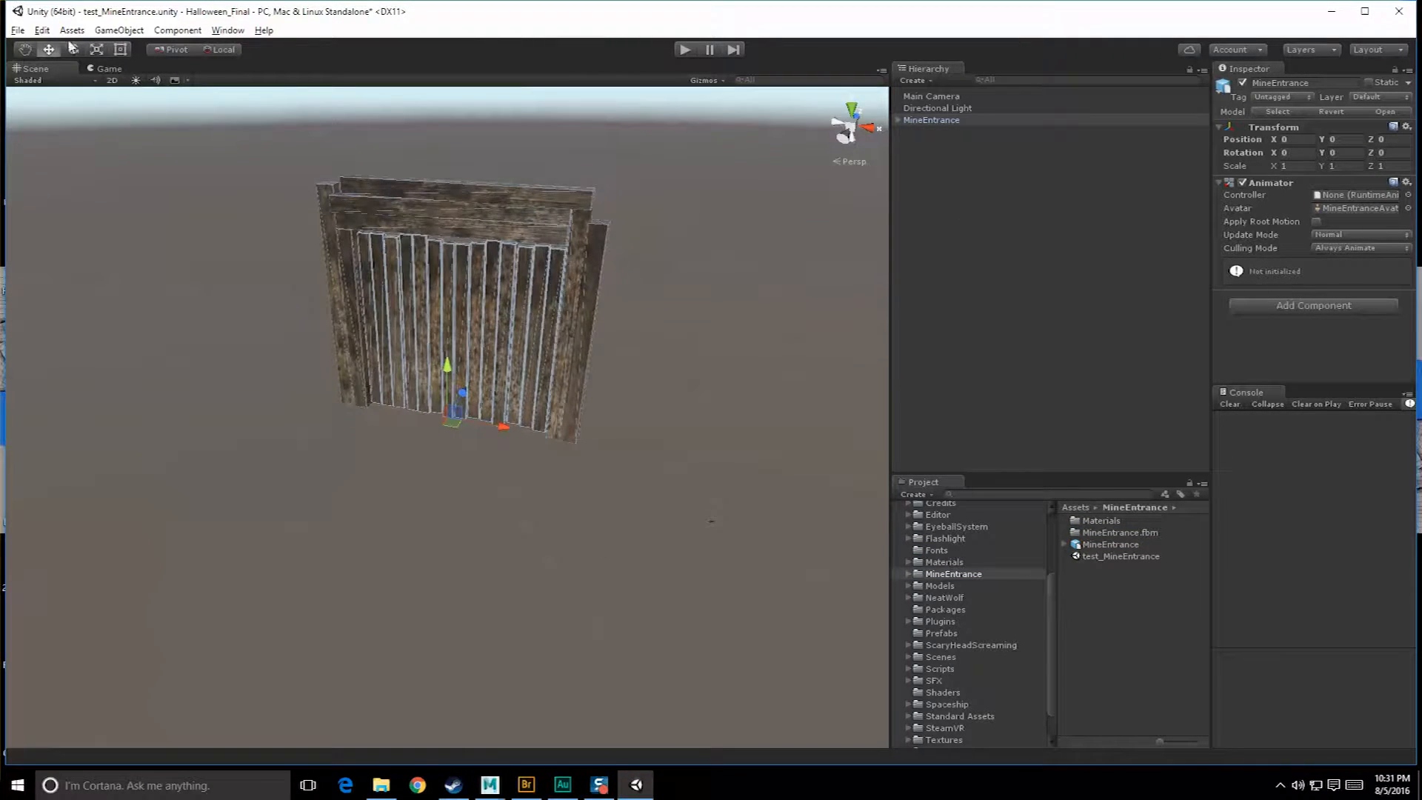
Add a cube to the scene as a size reference for the mine entrance.
click(119, 29)
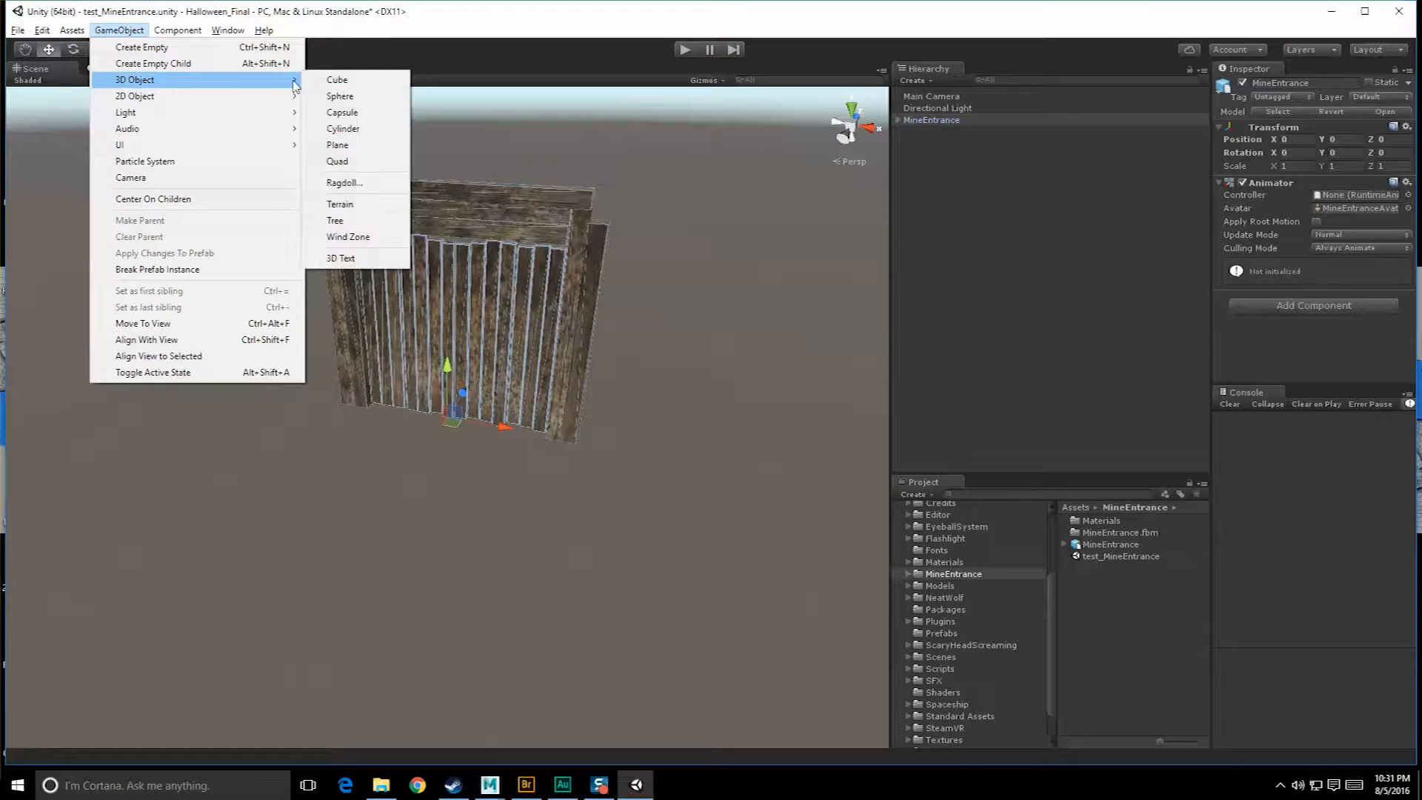
click(331, 85)
key(f)
scroll(660, 385, up, 5)
alt+drag(746, 330, 787, 343)
Set the Scale Factor in the MineEntrance model's import settings to 10, widen the Inspector and apply the change.
click(1111, 545)
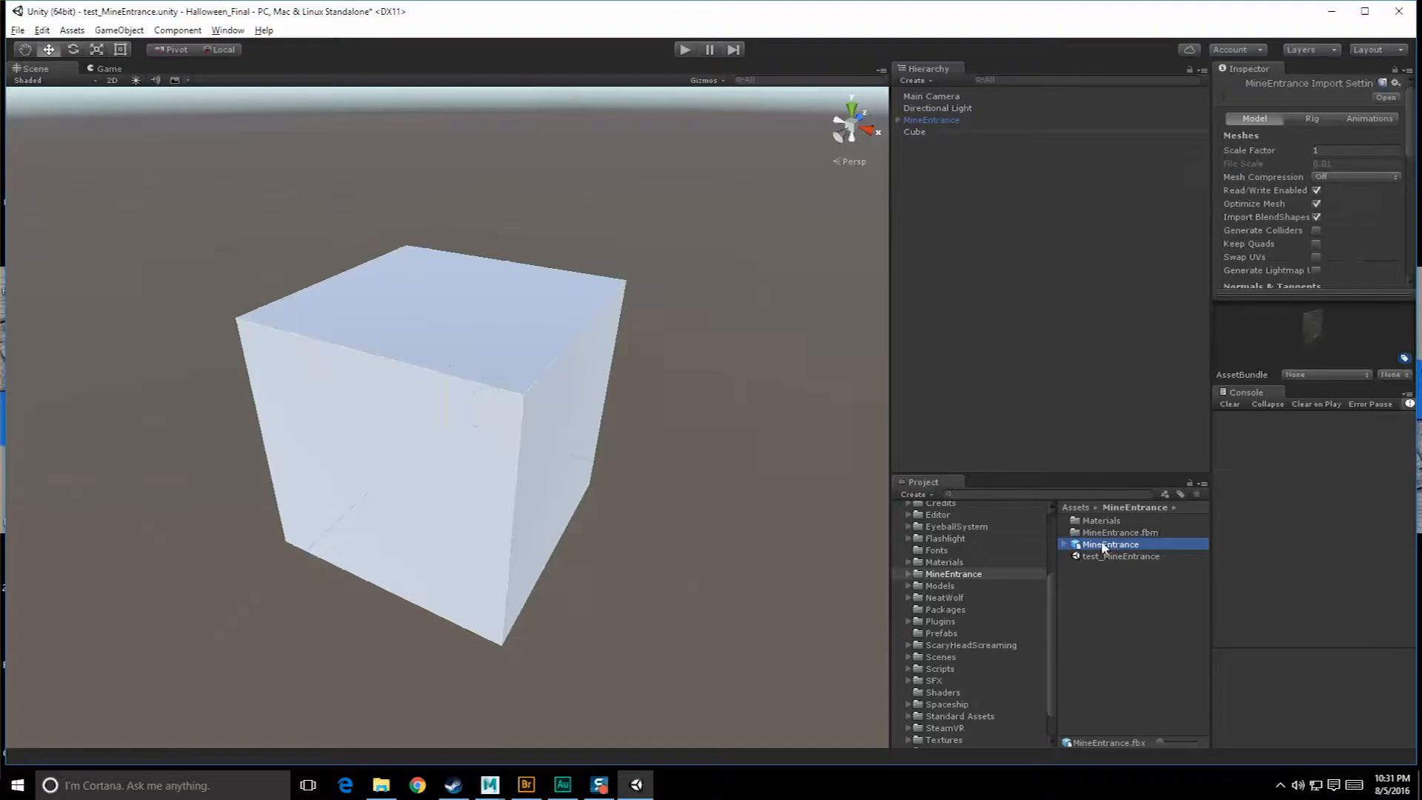
click(1351, 150)
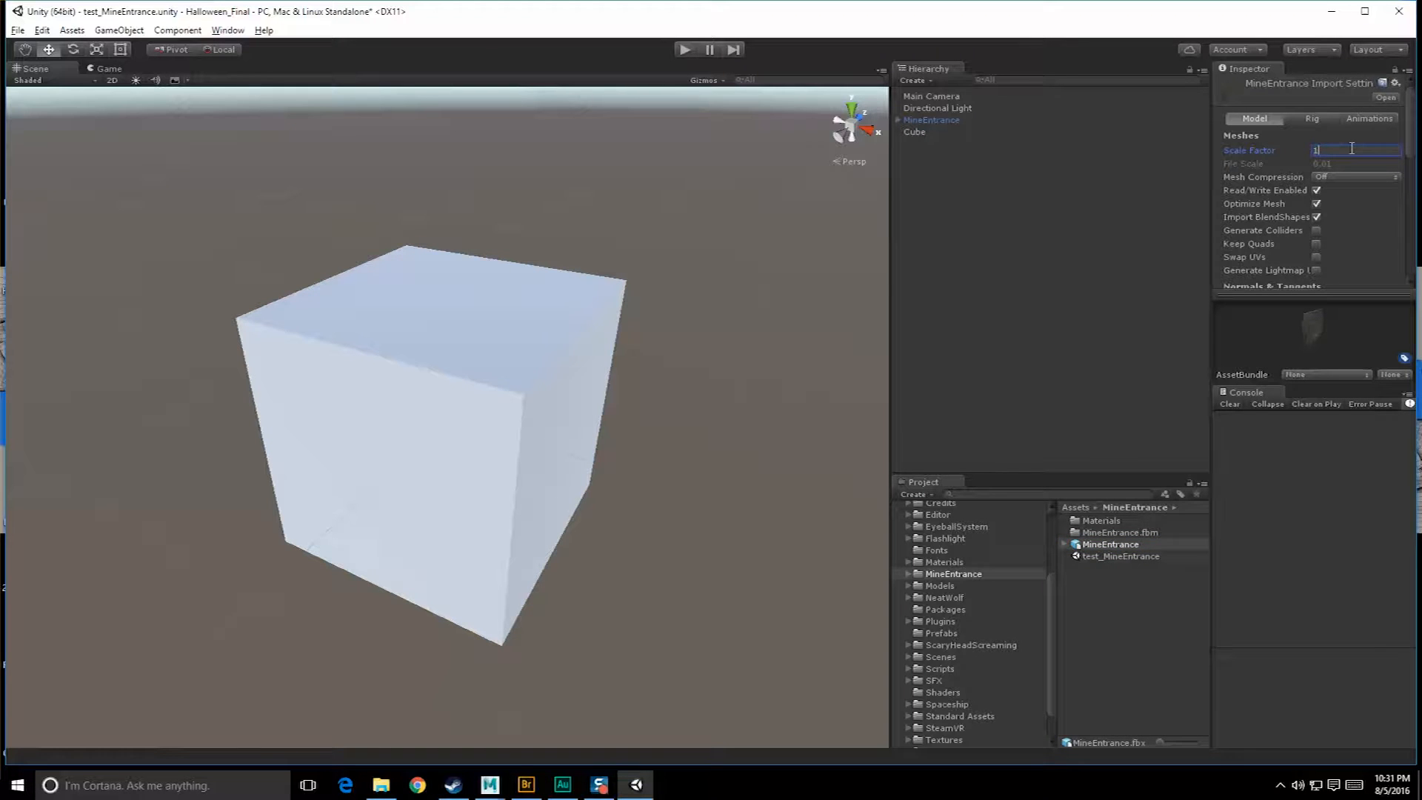
text(10)
scroll(1359, 258, down, 10)
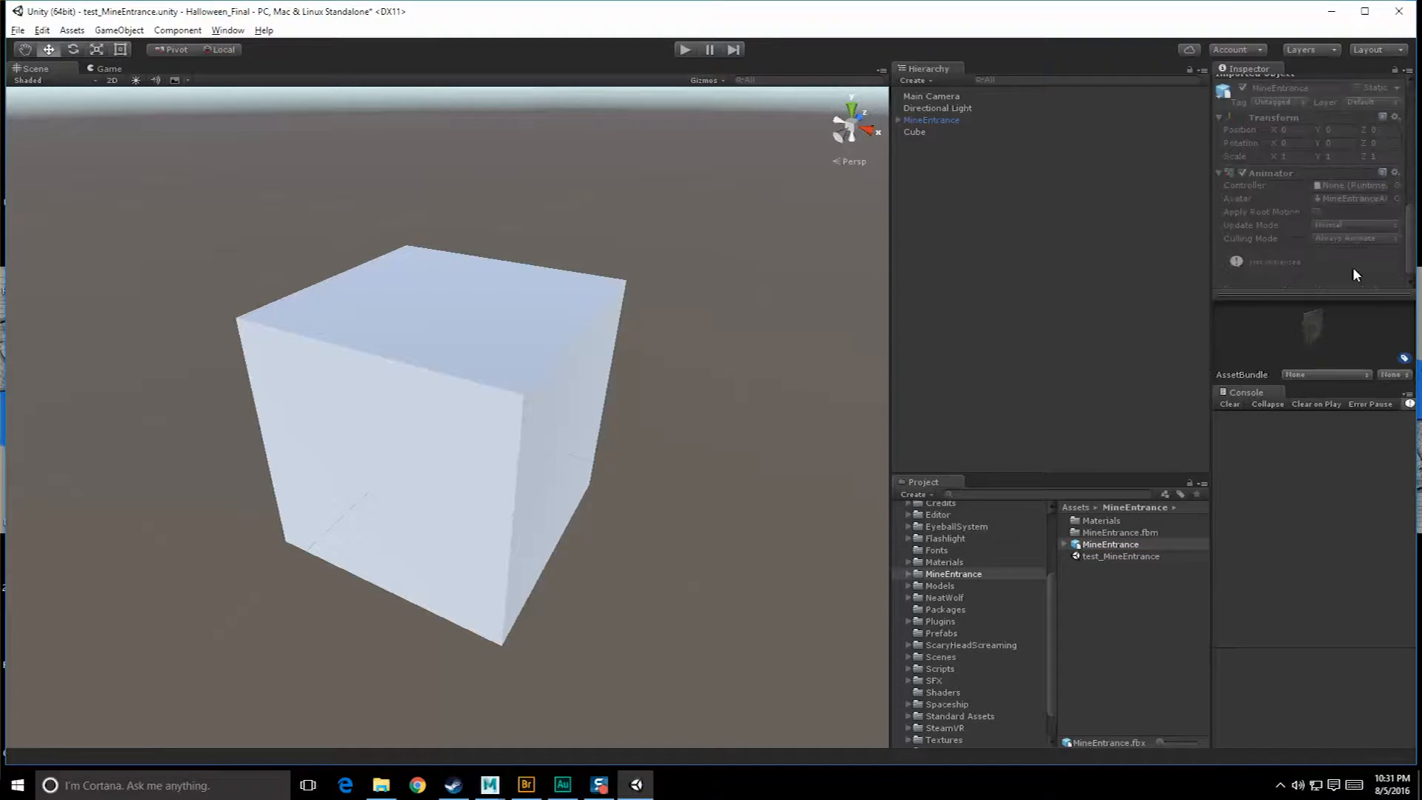
drag(1213, 247, 1103, 246)
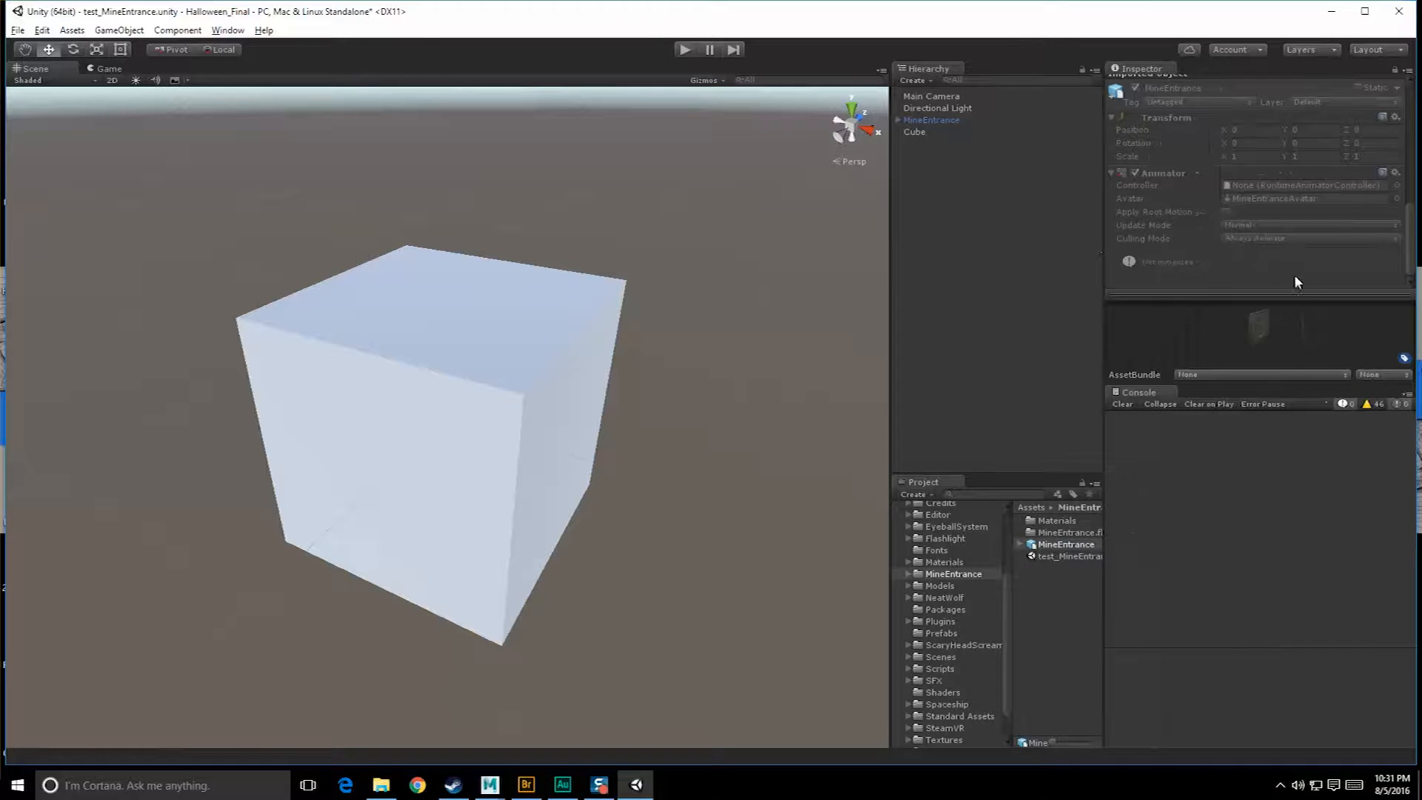
drag(1416, 245, 1414, 194)
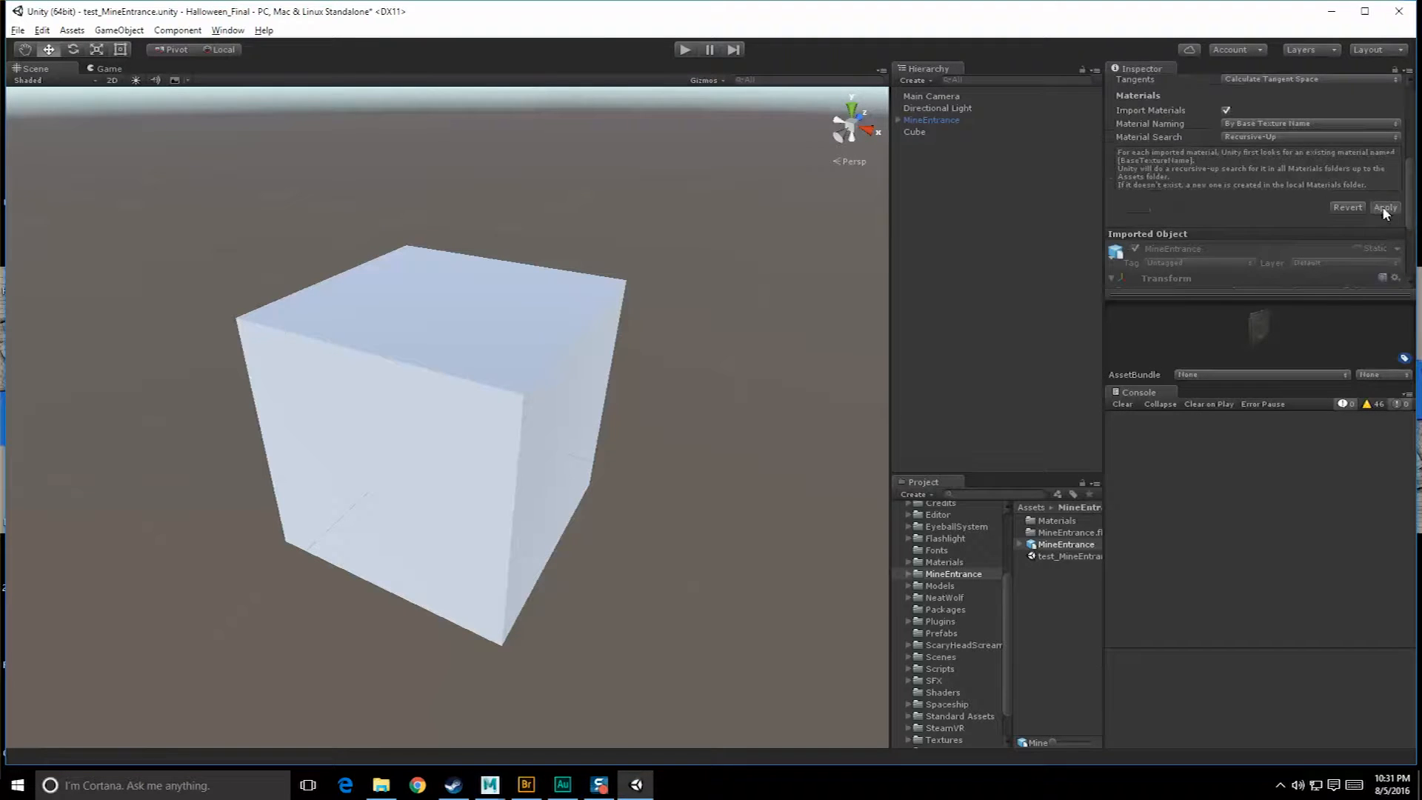
click(1385, 208)
Compare the rescaled mine entrance with the reference cube and delete the cube.
scroll(608, 363, down, 5)
alt+drag(607, 366, 475, 467)
scroll(459, 474, up, 3)
click(474, 467)
key(Delete)
alt+drag(510, 363, 518, 392)
scroll(518, 430, up, 5)
Expand MineEntrance in the scene hierarchy, test-rotate DoorLeft about its pivot and undo the rotation.
click(931, 120)
alt+drag(444, 389, 551, 406)
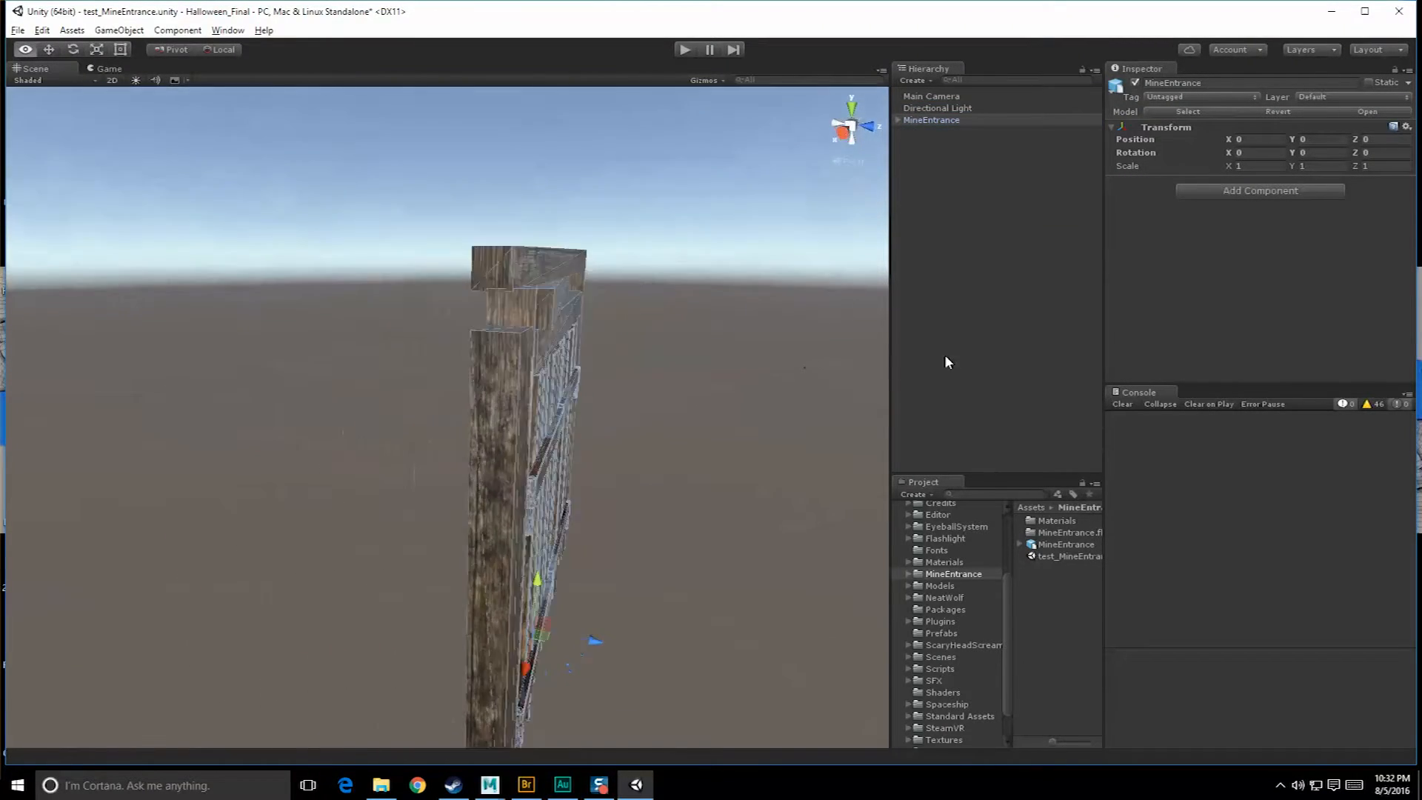
key(e)
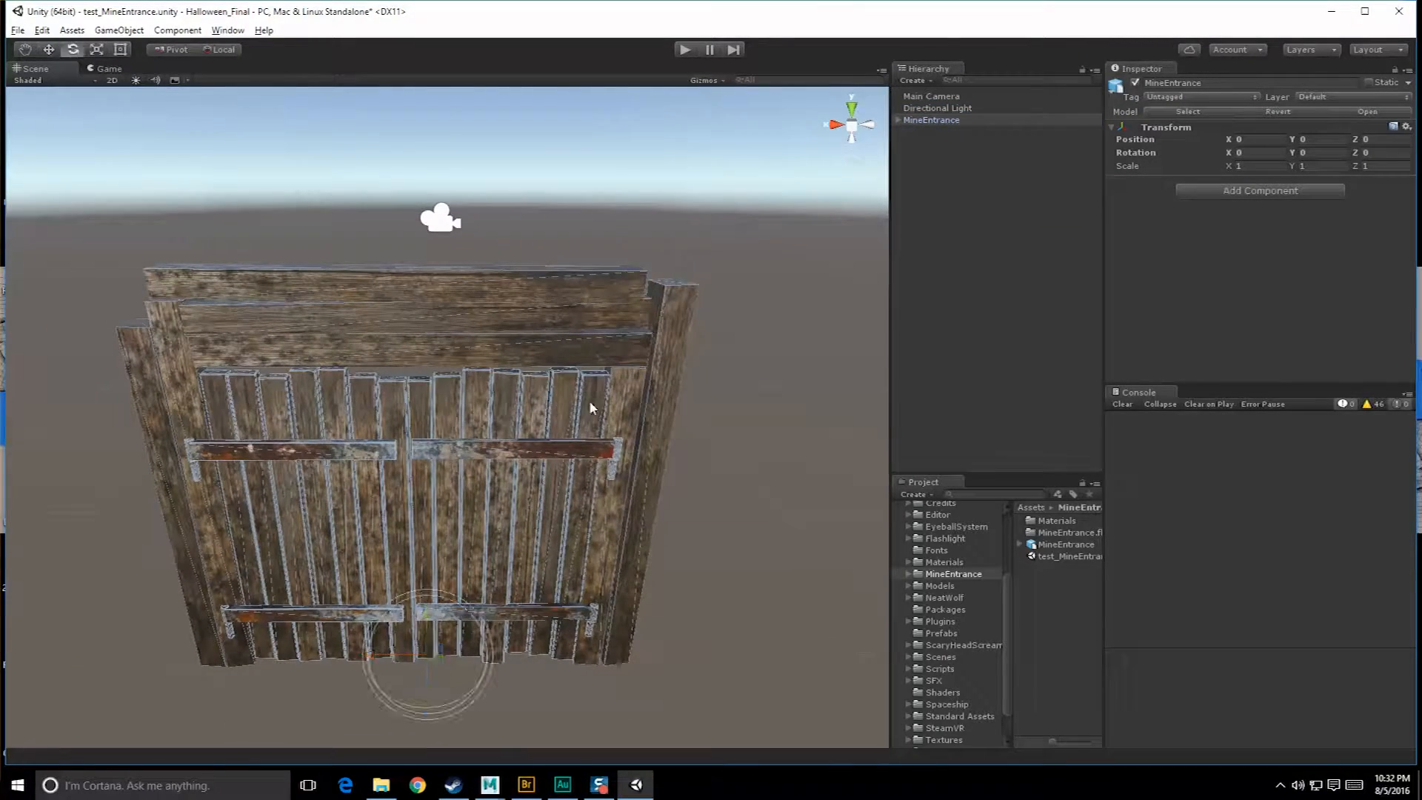
click(899, 120)
click(932, 132)
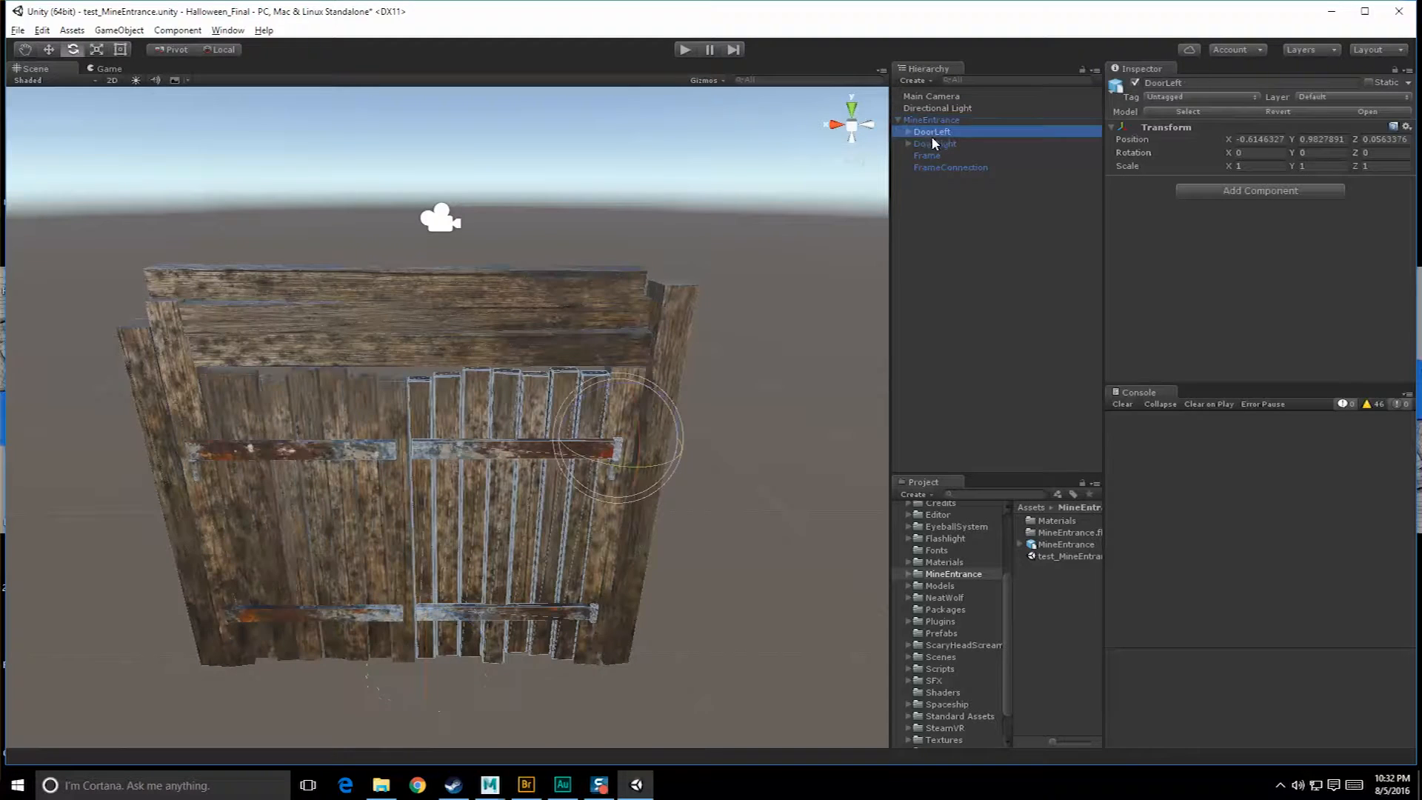
drag(600, 463, 611, 430)
key(ctrl+z)
click(673, 486)
click(614, 431)
key(w)
Open the model's Materials folder and switch the shader of the RustedSteel and WoodOldVertical materials to Standard.
click(1051, 521)
double_click(1046, 521)
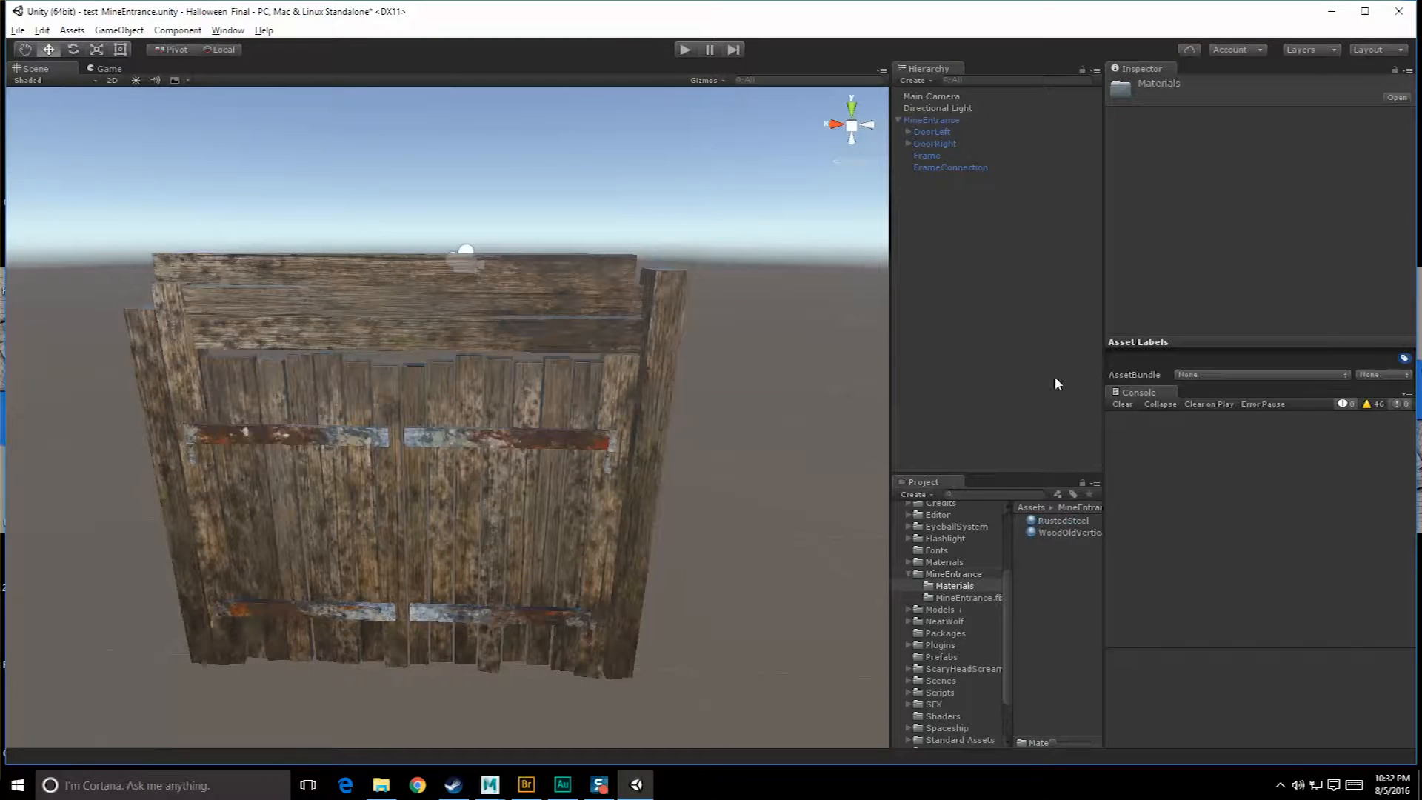
drag(1104, 504, 1149, 504)
click(1109, 522)
click(1260, 109)
click(1260, 112)
click(1072, 533)
click(1269, 98)
click(1270, 115)
Examine the wood and rusted steel surfaces of the doors close up and from different angles.
scroll(661, 333, up, 5)
alt+drag(596, 422, 447, 375)
scroll(448, 375, down, 5)
middle_drag(448, 374, 460, 316)
alt+drag(460, 315, 548, 372)
scroll(547, 373, up, 5)
alt+middle_drag(655, 343, 504, 381)
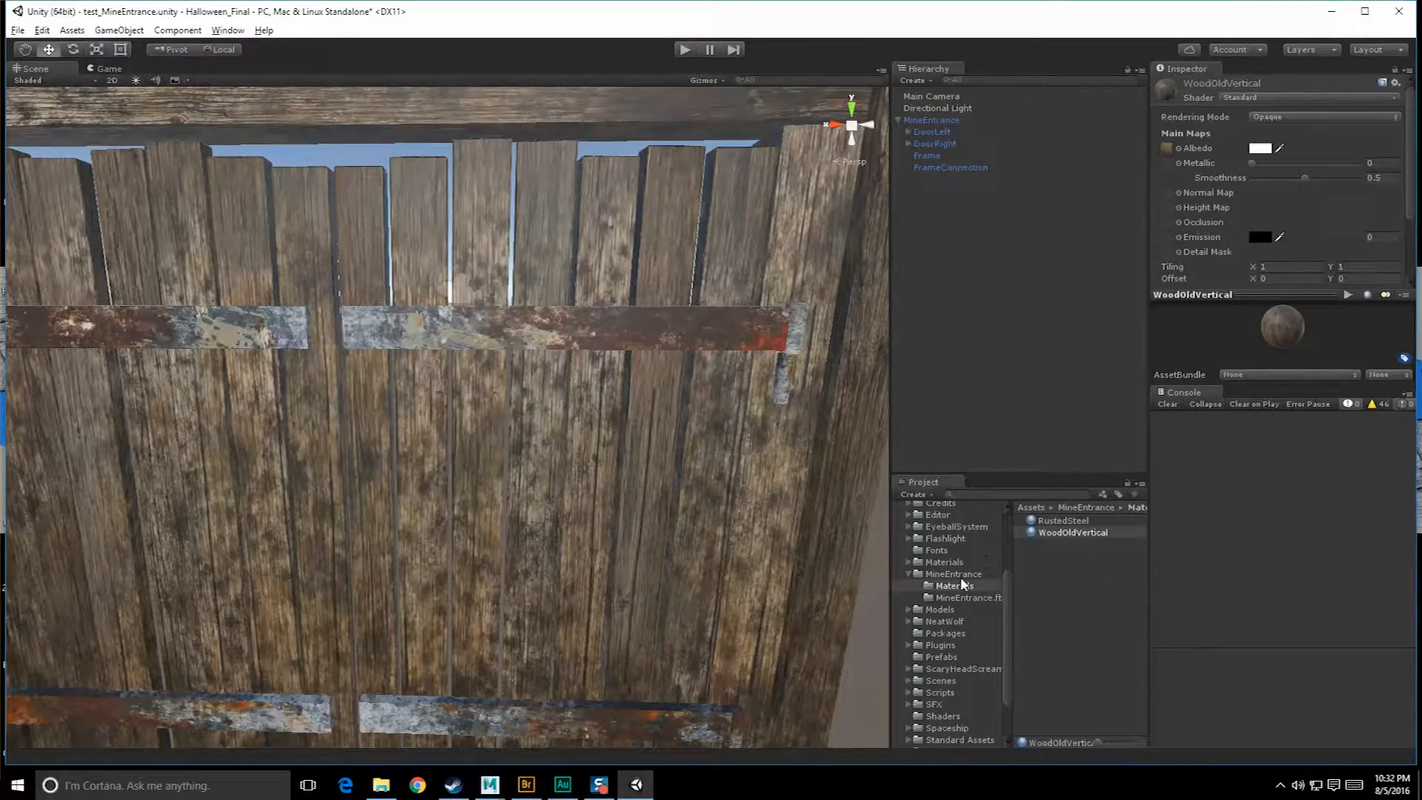
Browse the project's asset folders and open the MineEntrance folder.
scroll(963, 584, up, 3)
scroll(955, 598, down, 5)
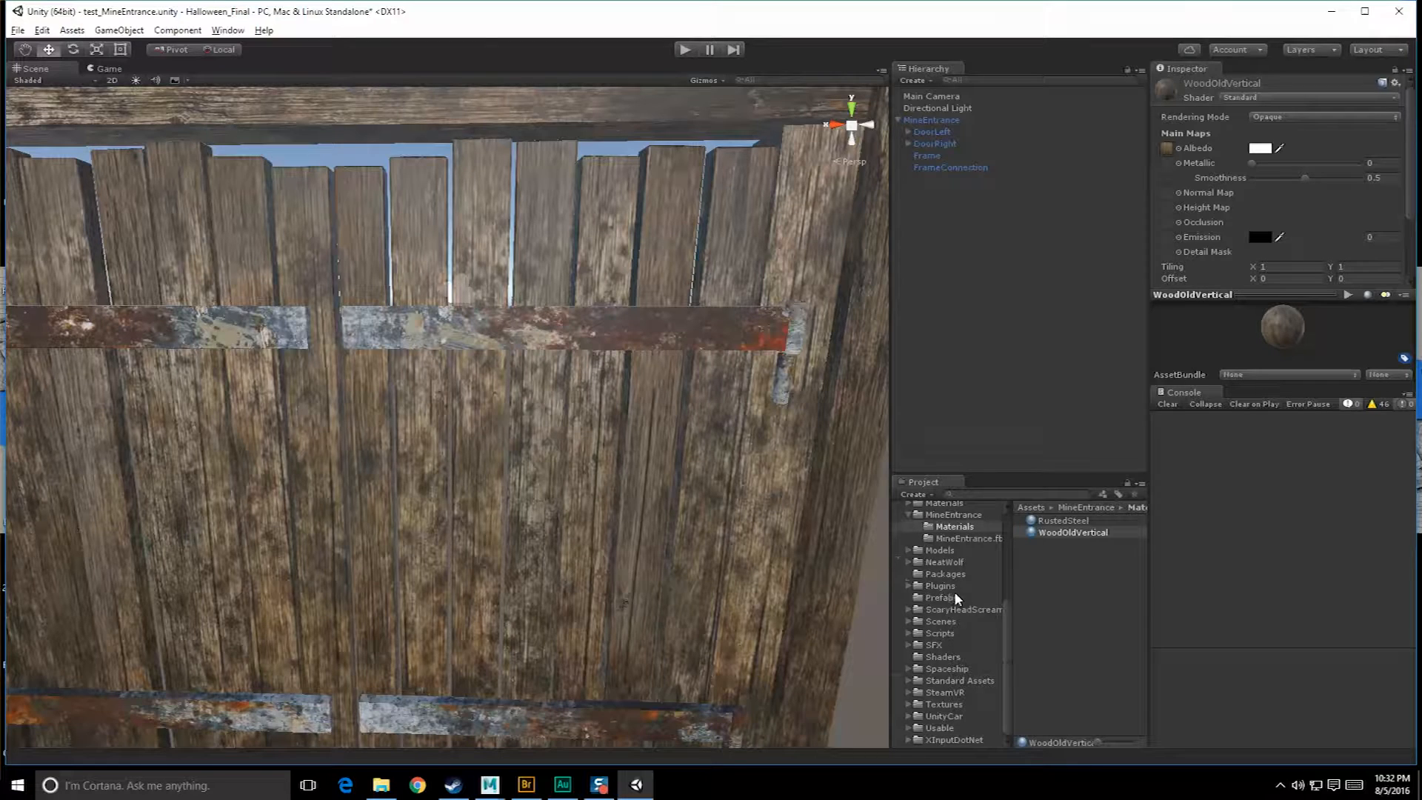
scroll(936, 626, up, 2)
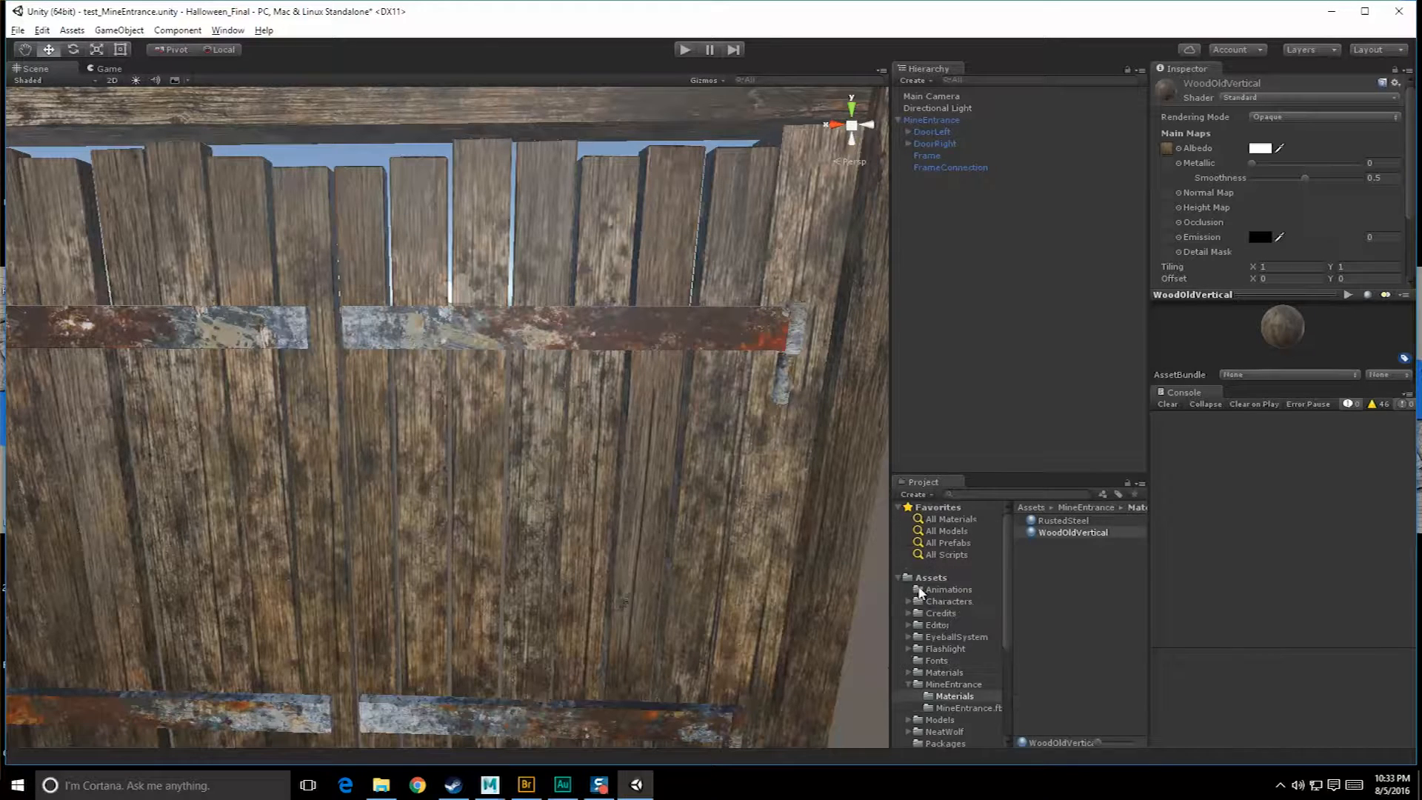
scroll(978, 552, up, 5)
scroll(940, 666, down, 2)
click(947, 642)
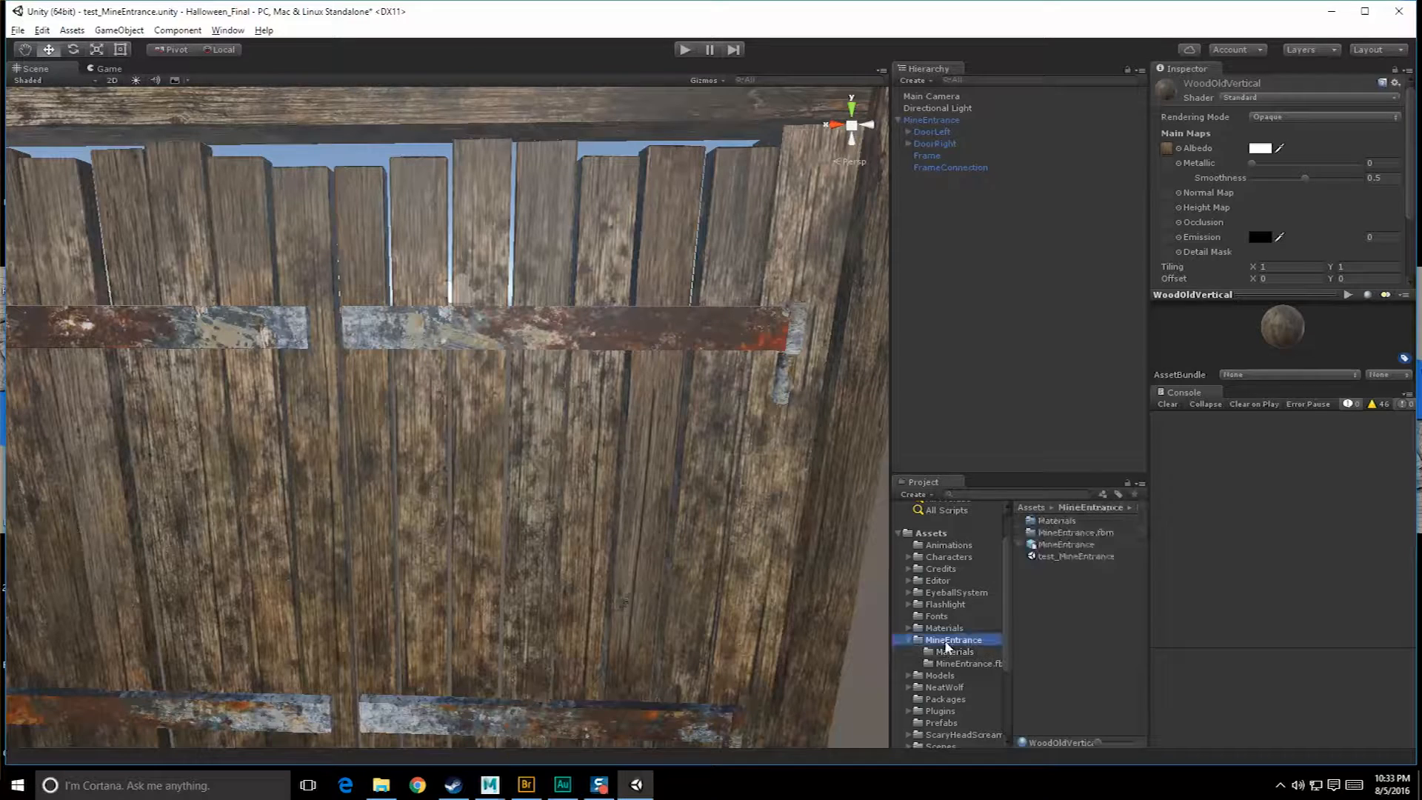
Look into the model's Materials folder, then open the MineEntrance.fbm texture folder.
double_click(1051, 522)
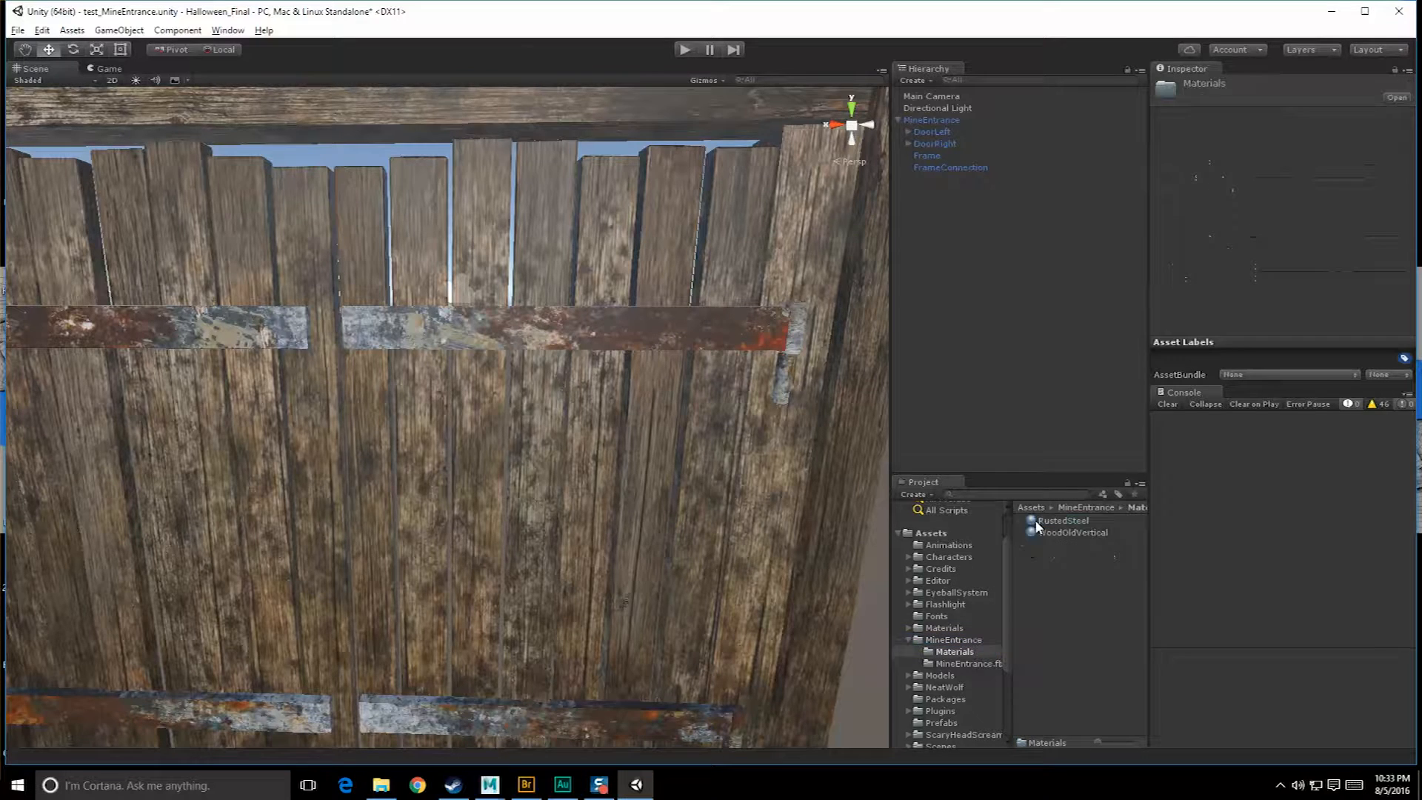
click(954, 640)
click(963, 663)
Import the RustedSteel_Normal texture from TheRite's Textures folder into the MineEntrance.fbm folder.
right_click(1042, 572)
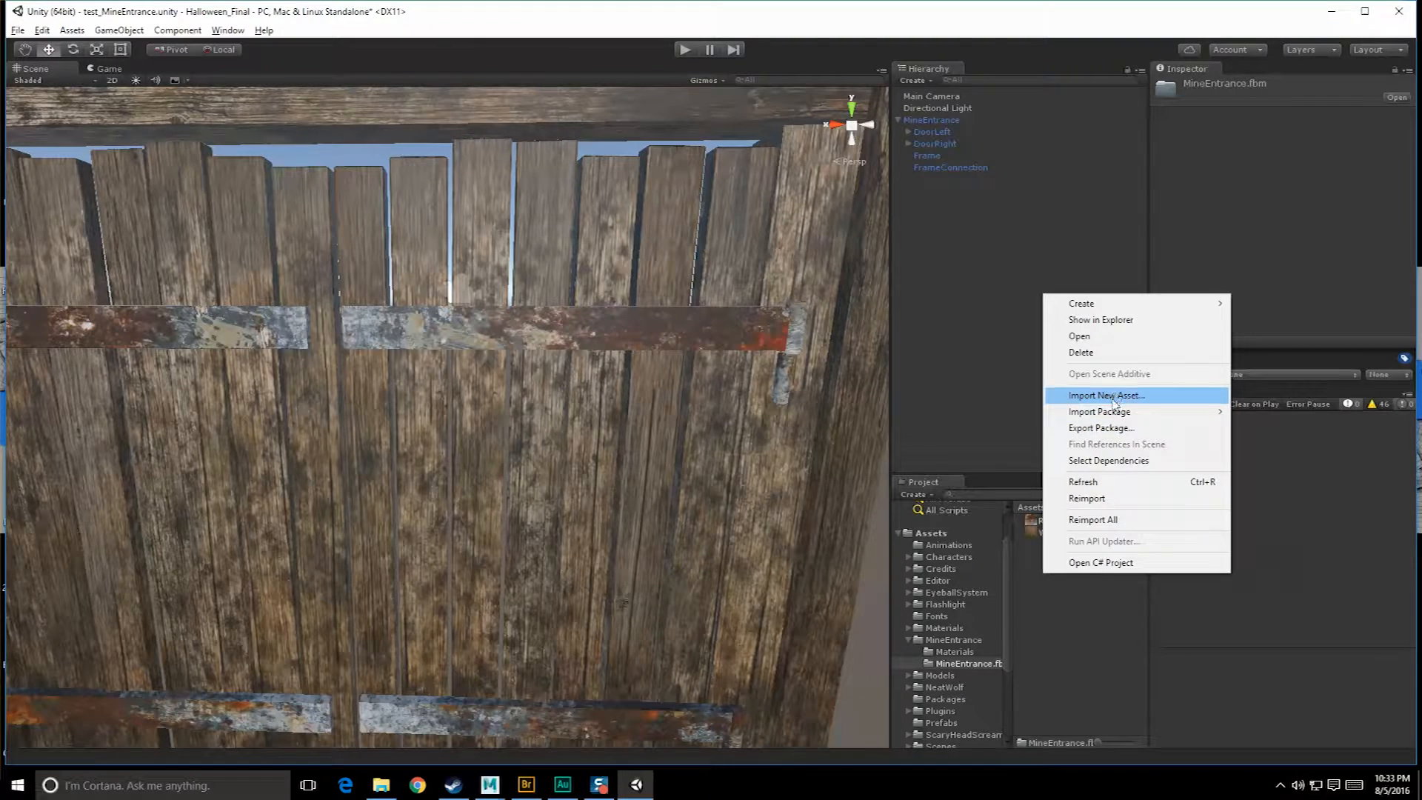
click(1111, 398)
click(438, 75)
click(382, 75)
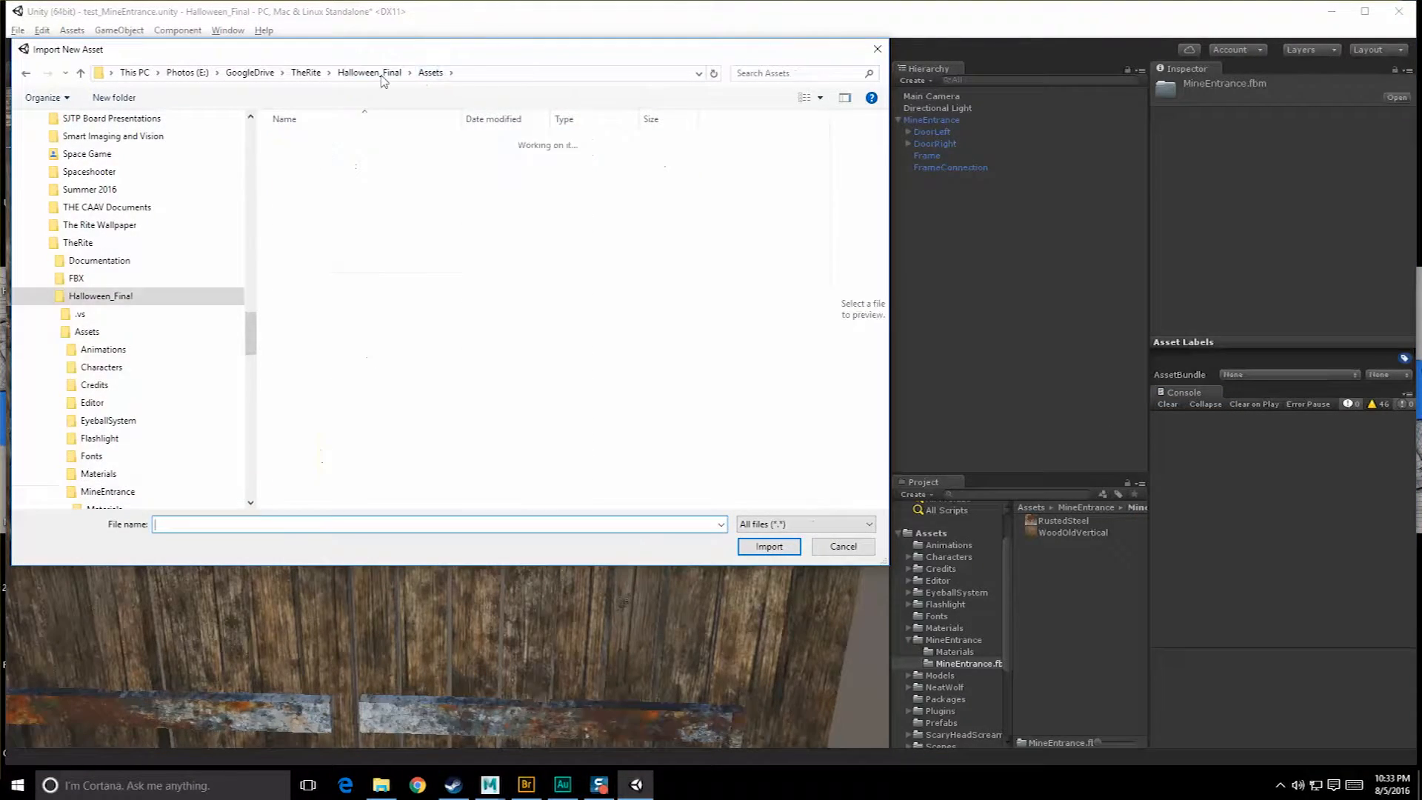
click(306, 73)
click(307, 297)
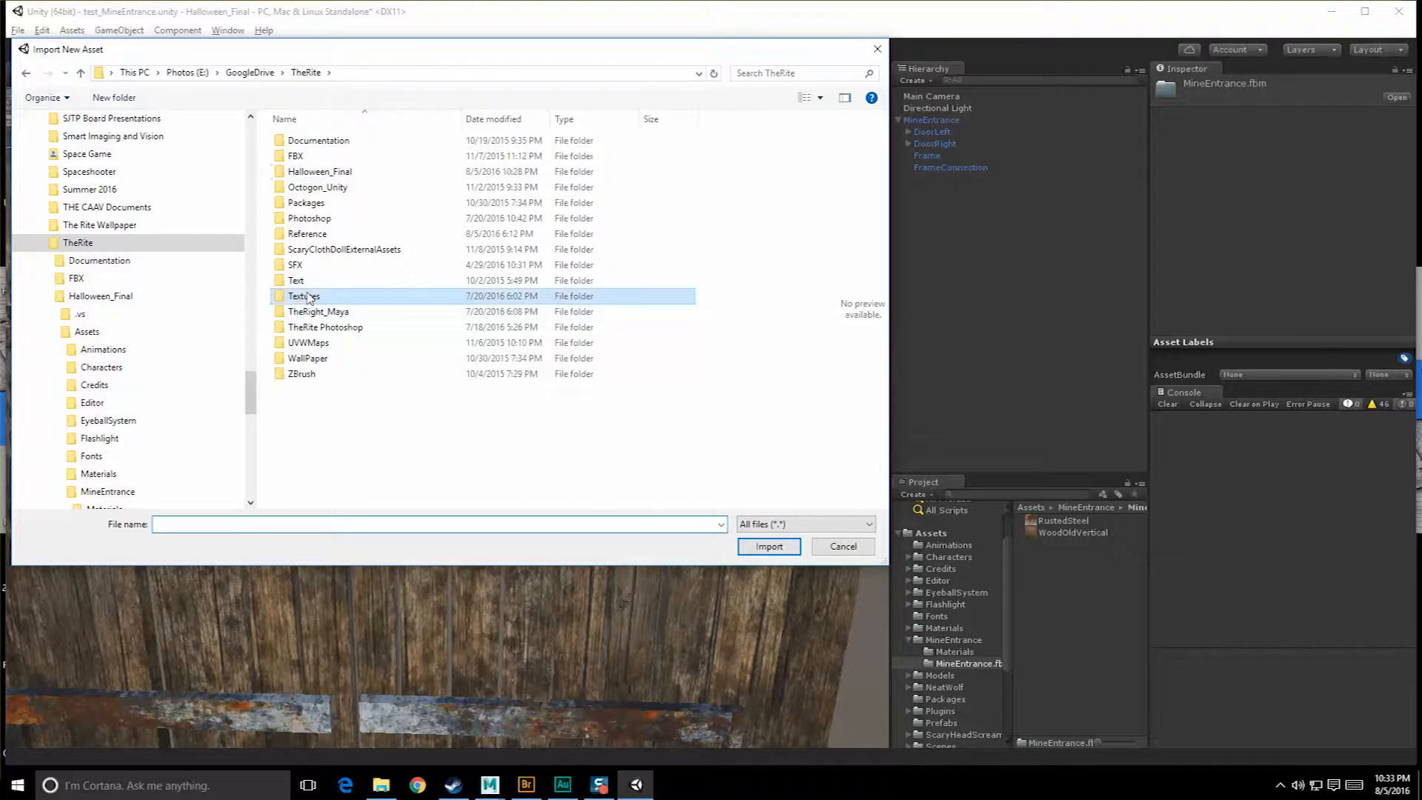
double_click(307, 296)
drag(849, 175, 842, 453)
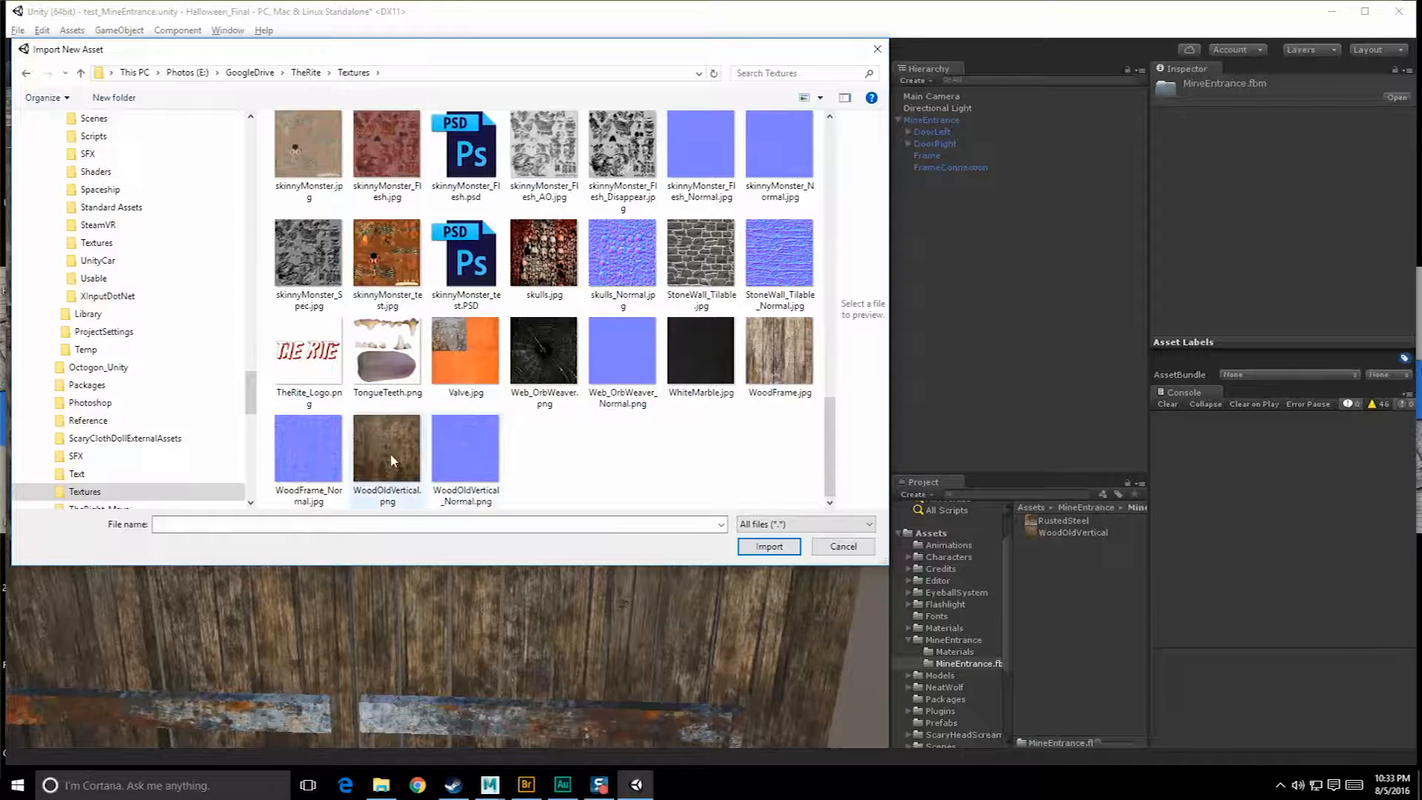
click(464, 458)
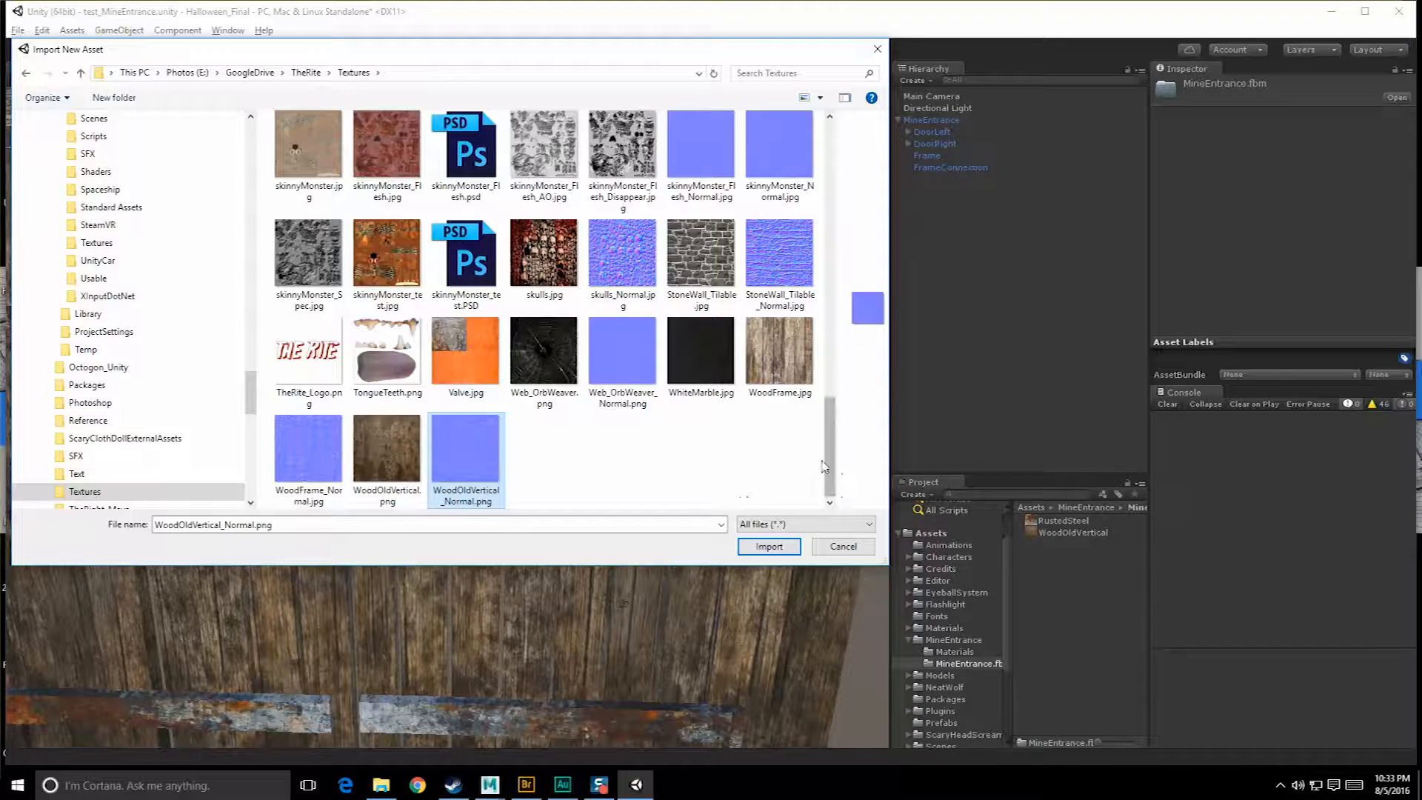
drag(828, 463, 832, 411)
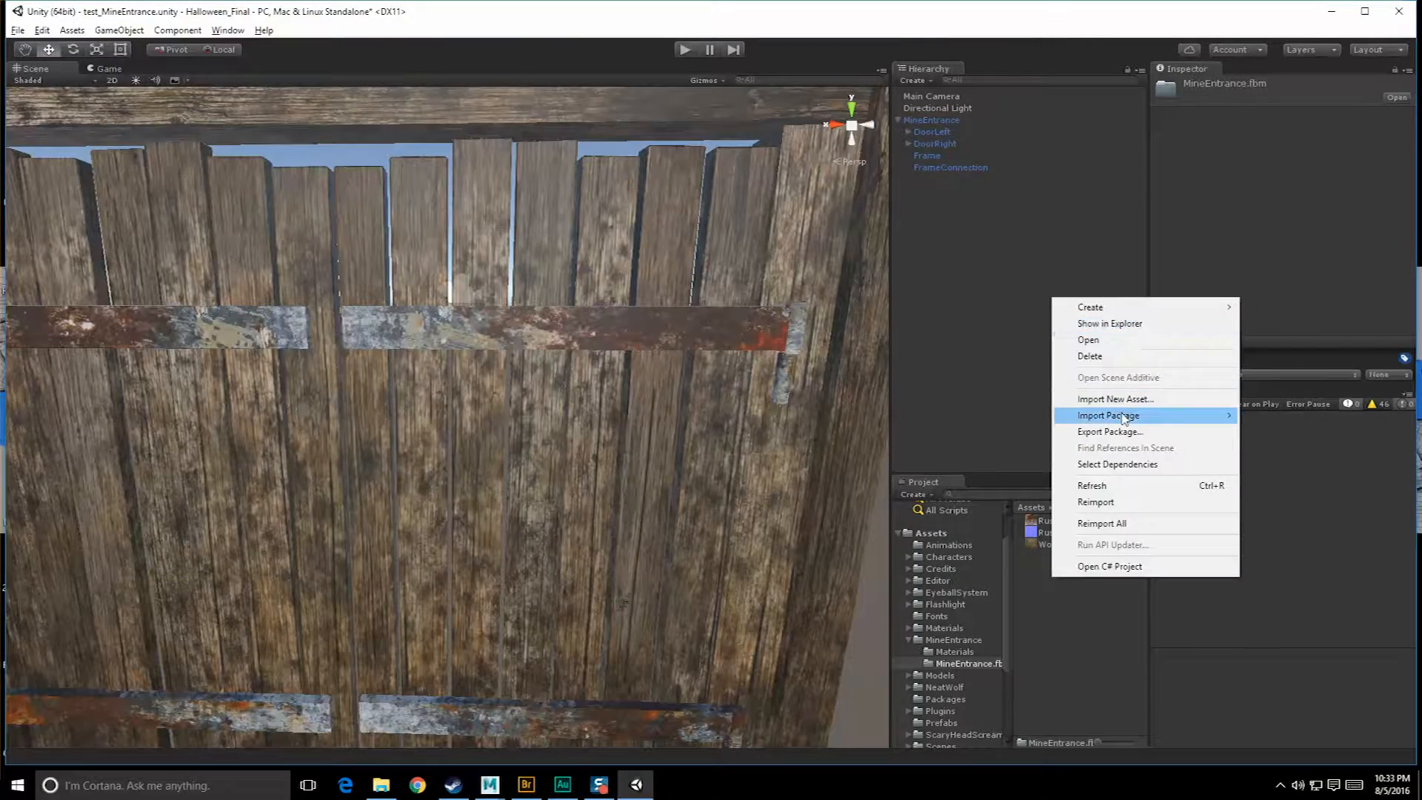
Import the WoodOldVertical_Normal.png texture into the MineEntrance.fbm folder.
click(1115, 399)
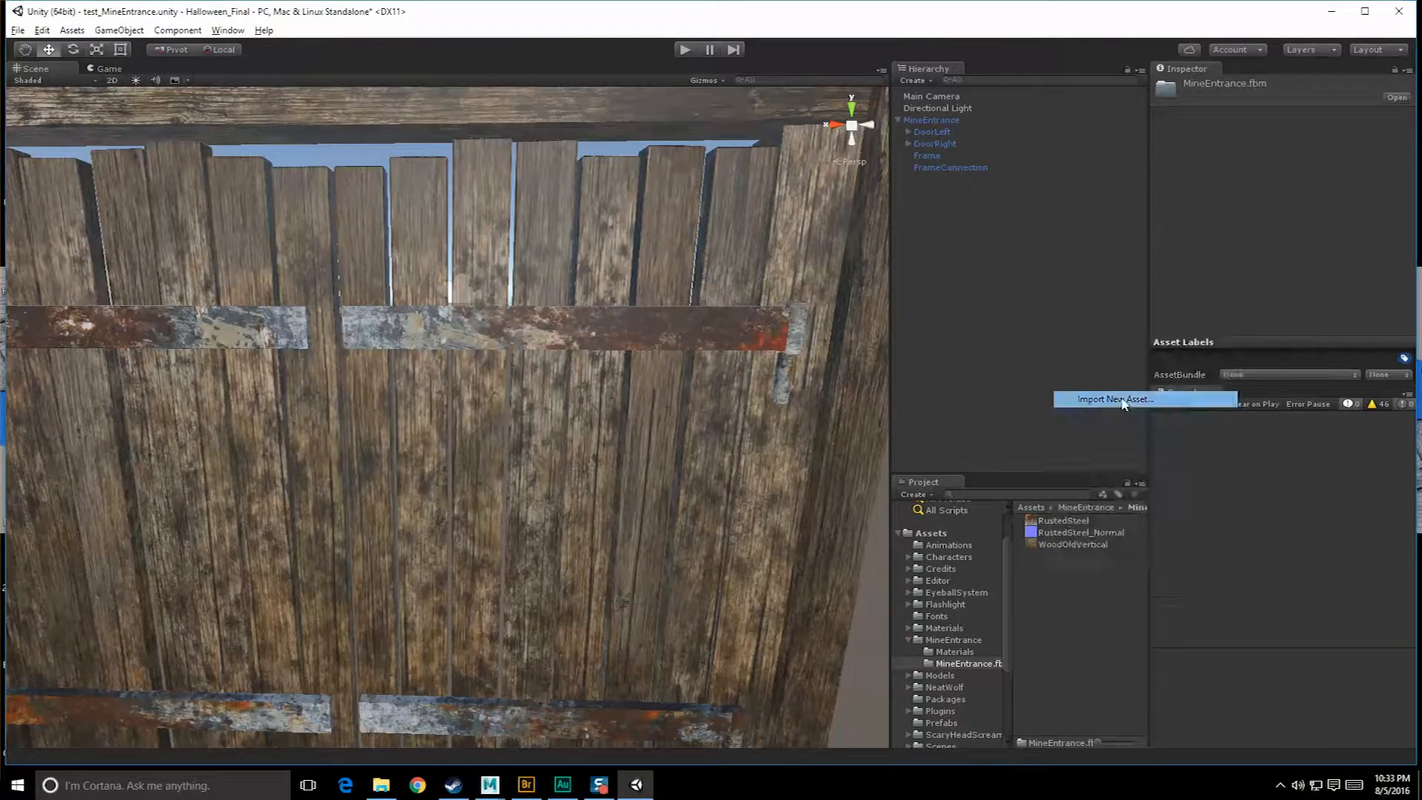
drag(830, 175, 830, 449)
double_click(465, 448)
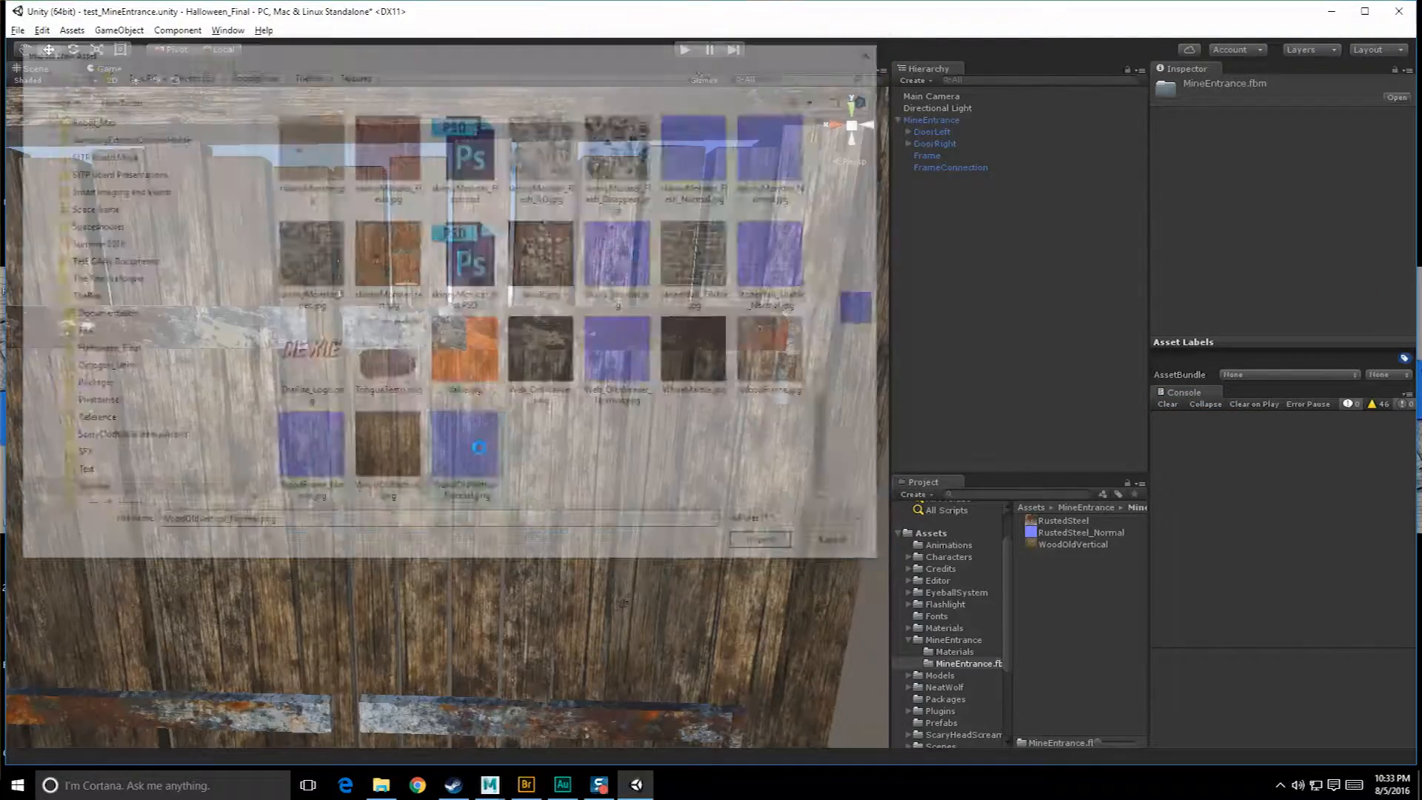
Switch to the Steam library, look up the MindTex entry and return to Unity.
click(453, 785)
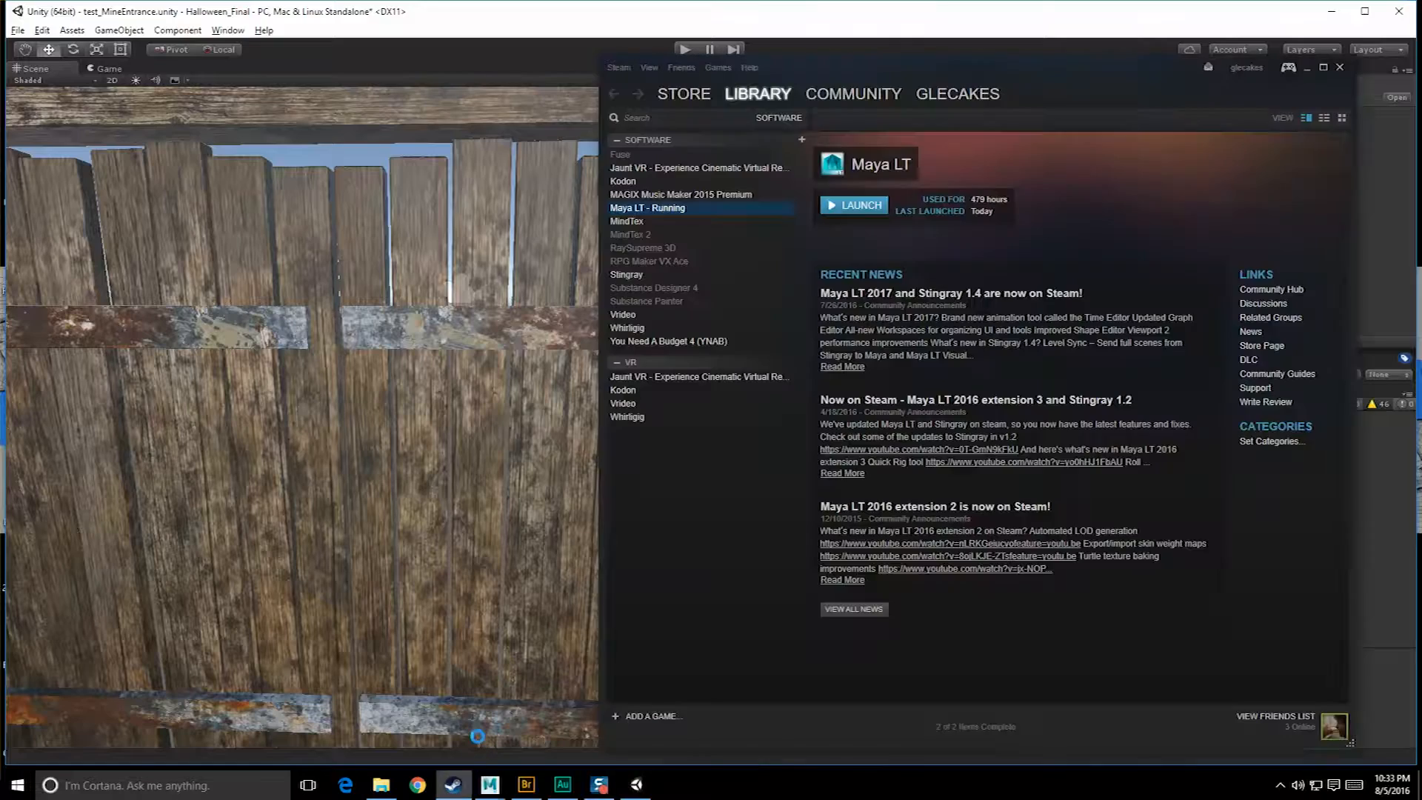
click(630, 222)
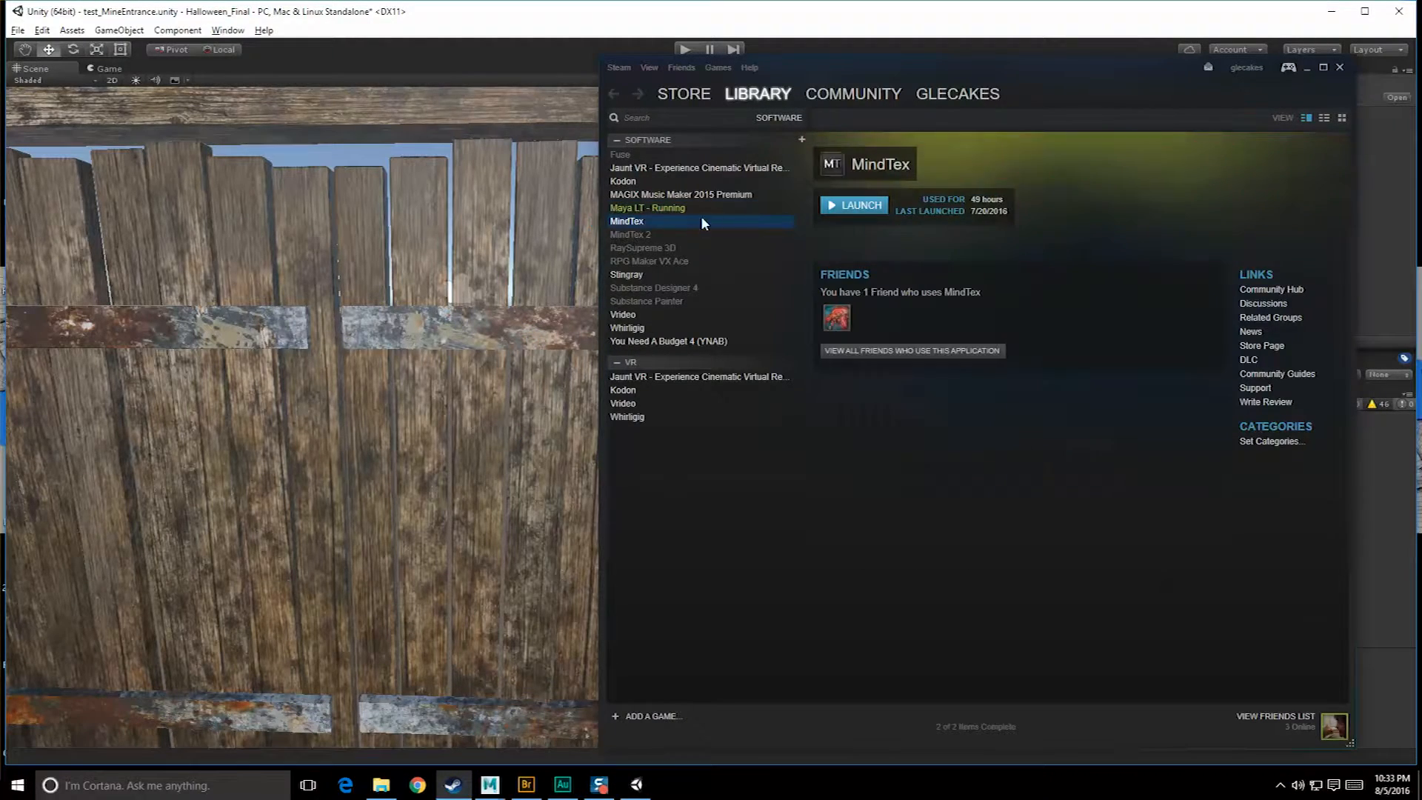
click(1306, 68)
Set the RustedSteel_Normal texture's type to Normal map and disable Create from Grayscale.
alt+drag(610, 453, 642, 398)
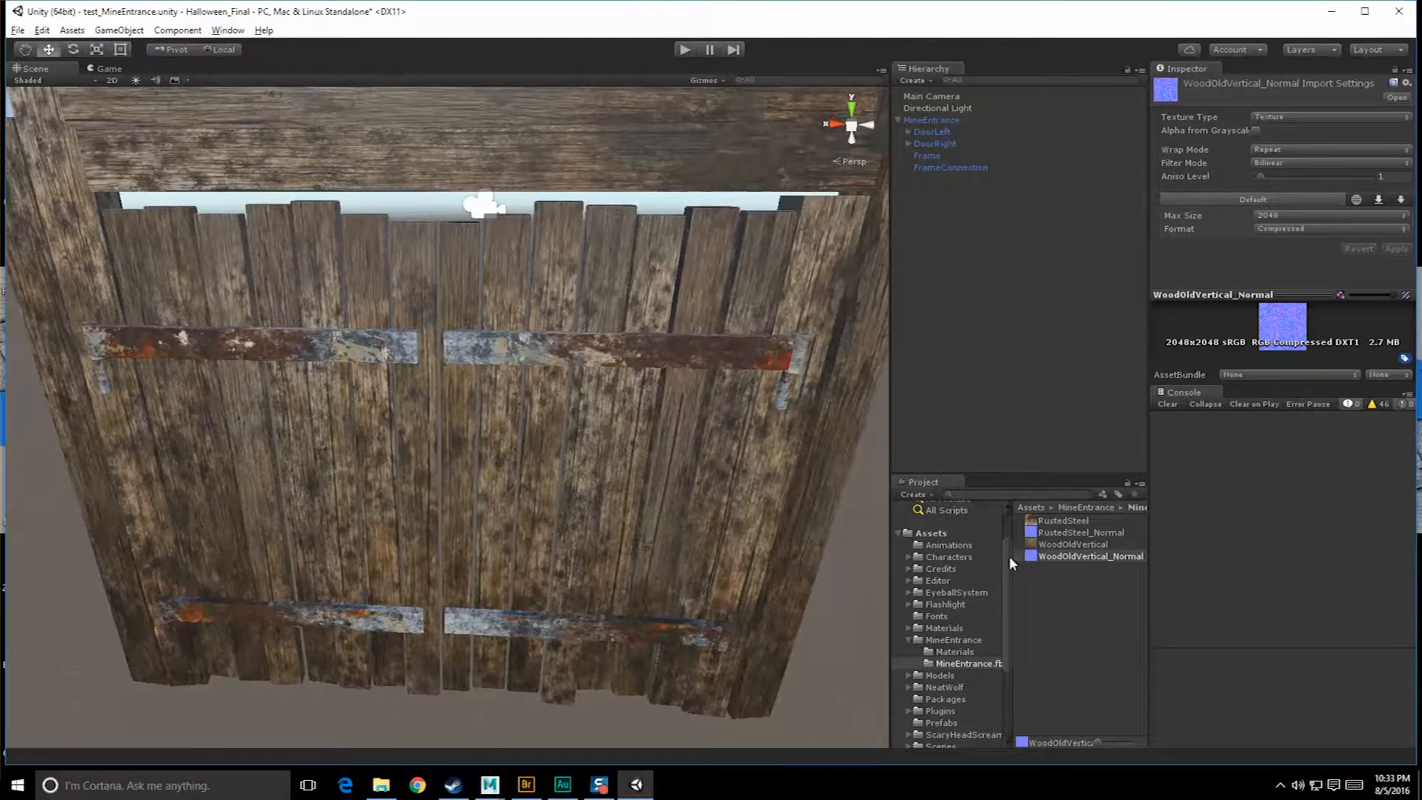
click(1096, 532)
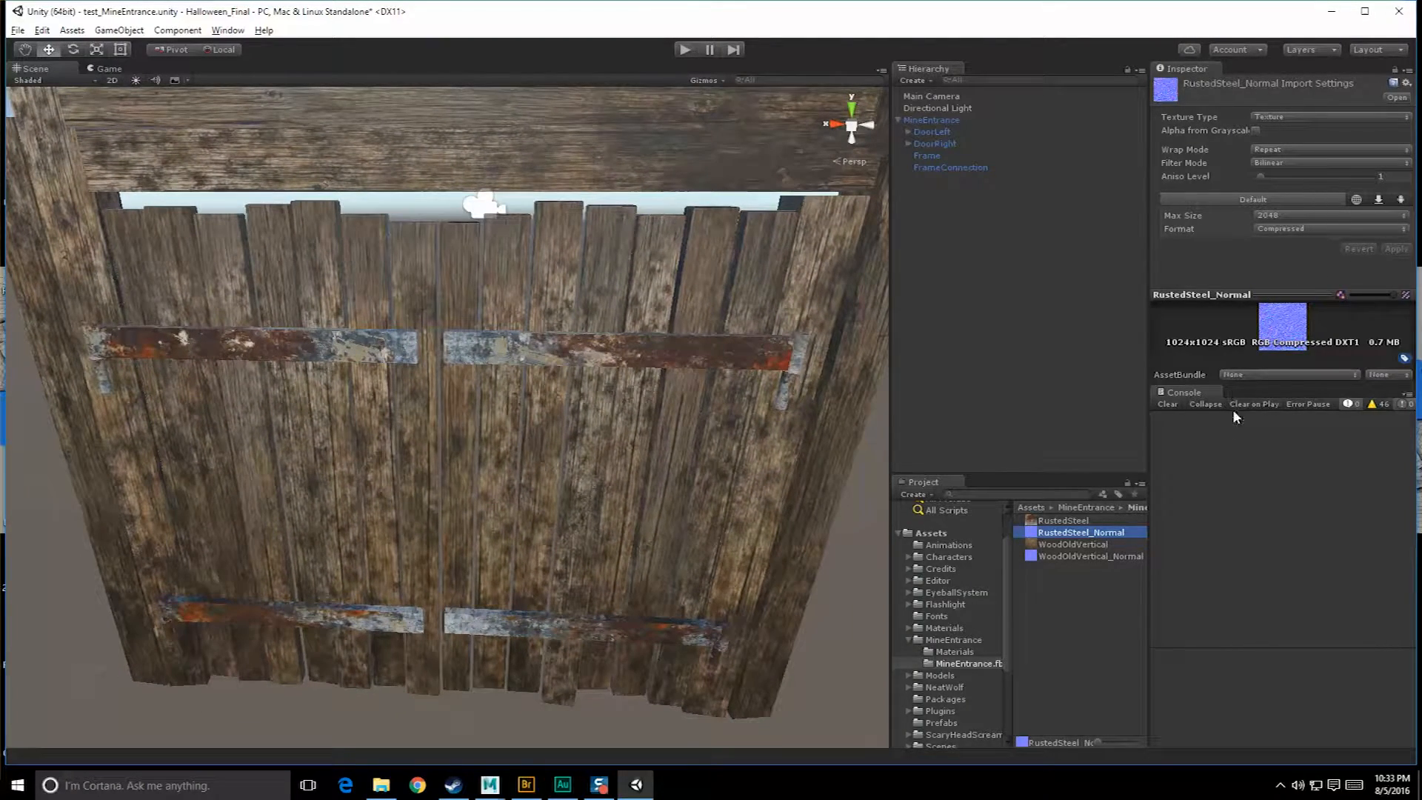
mouse_move(1233, 297)
mouse_down()
mouse_move(1233, 374)
mouse_move(1234, 304)
mouse_up()
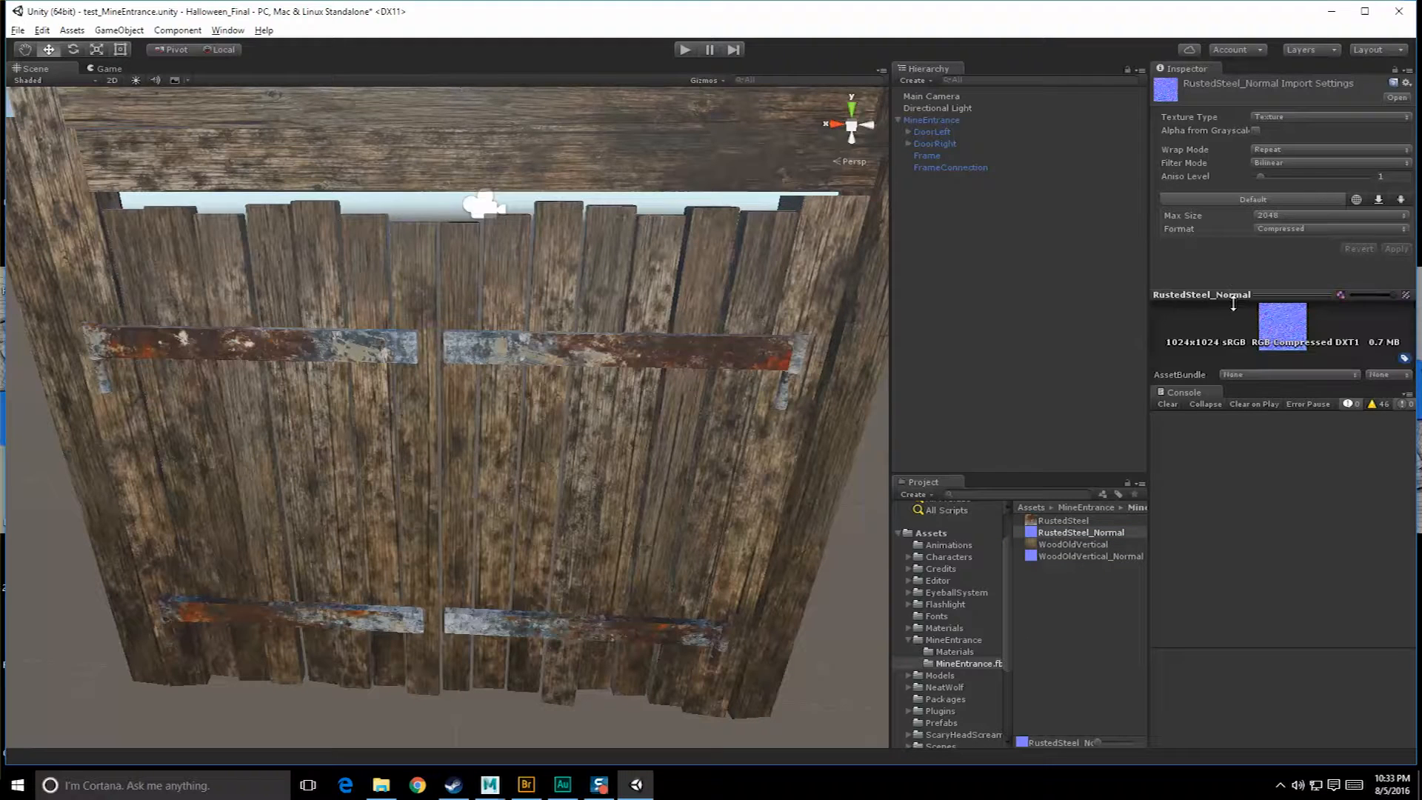
drag(1183, 379, 1183, 459)
click(1329, 116)
click(1295, 149)
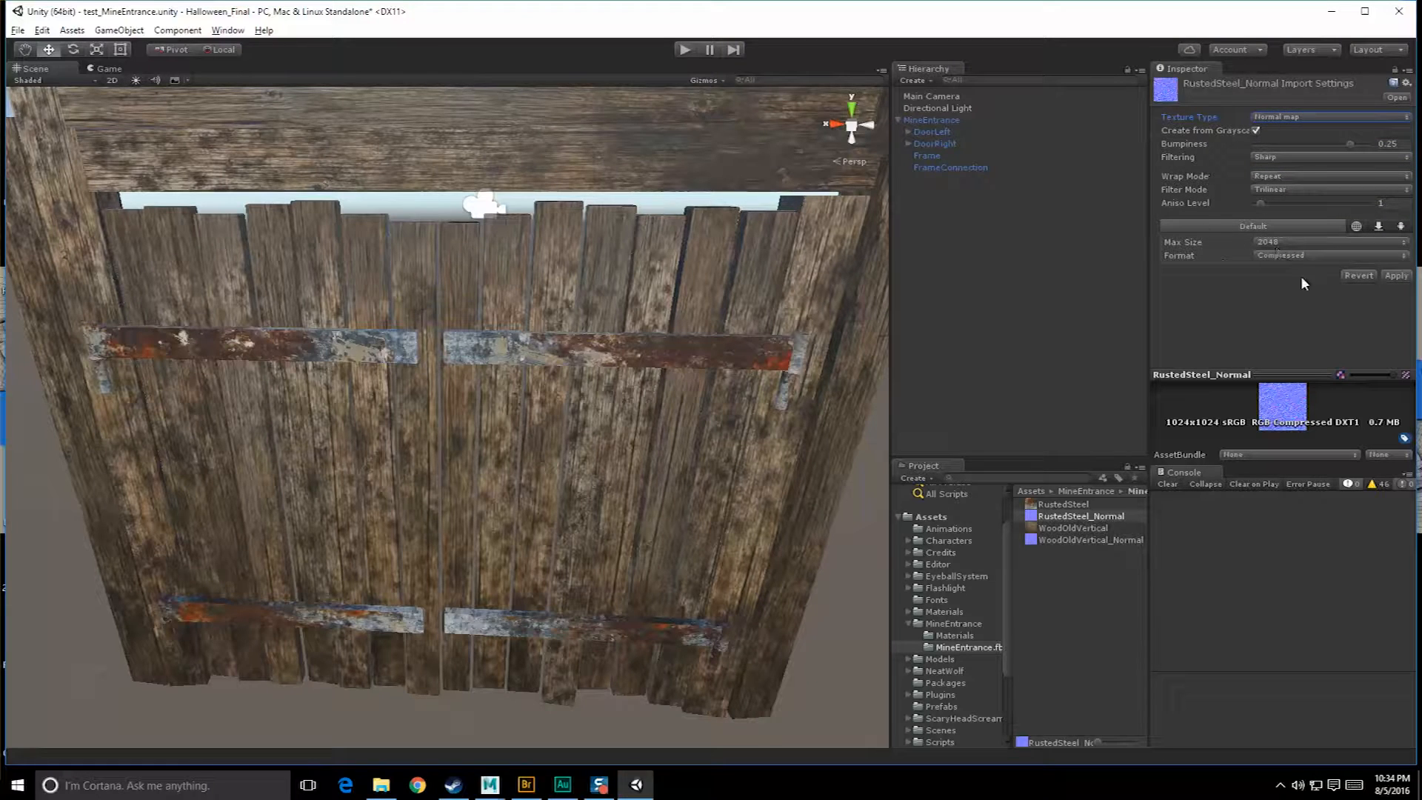
click(1258, 131)
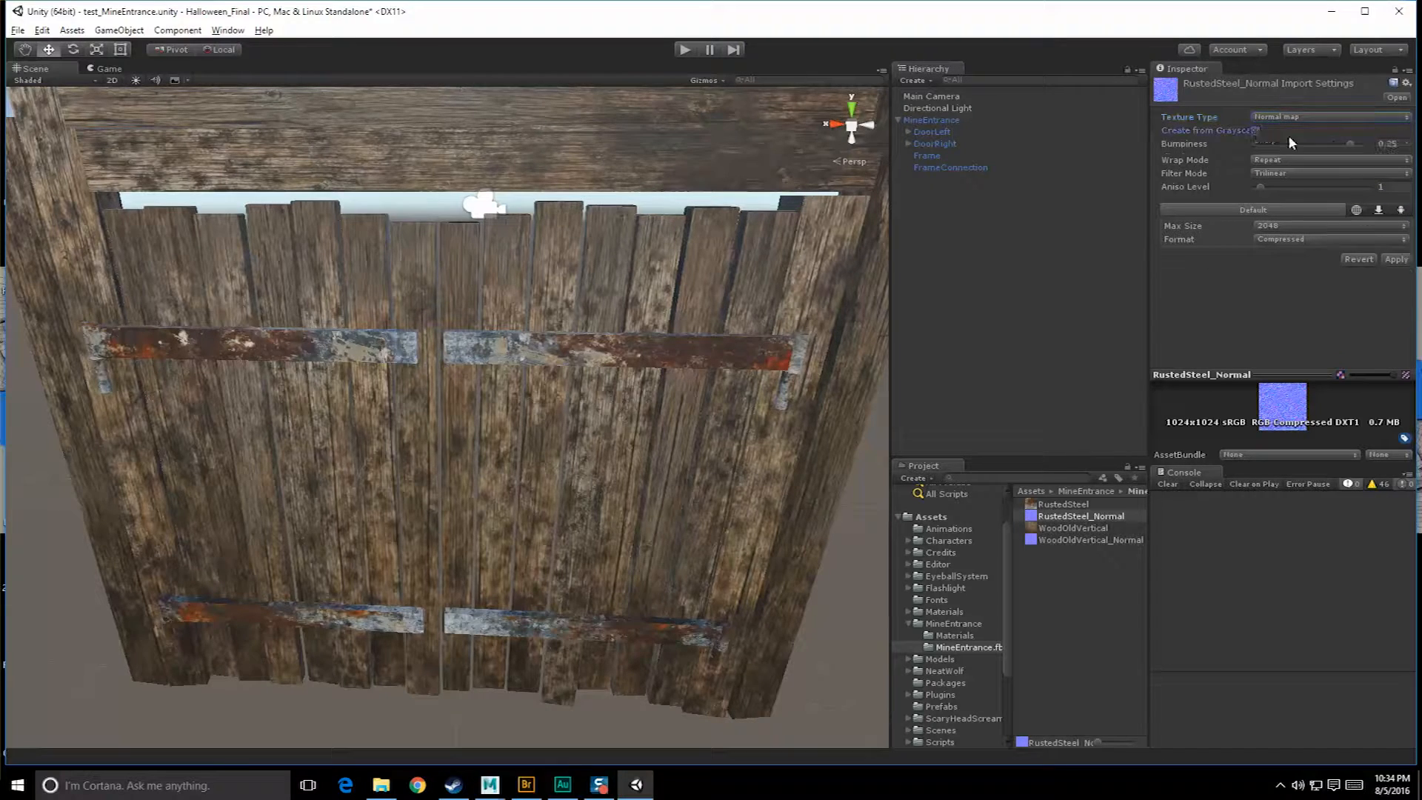
Set the WoodOldVertical_Normal texture's type to Normal map, disable Create from Grayscale and apply the import settings.
click(1090, 539)
click(1293, 117)
click(1295, 149)
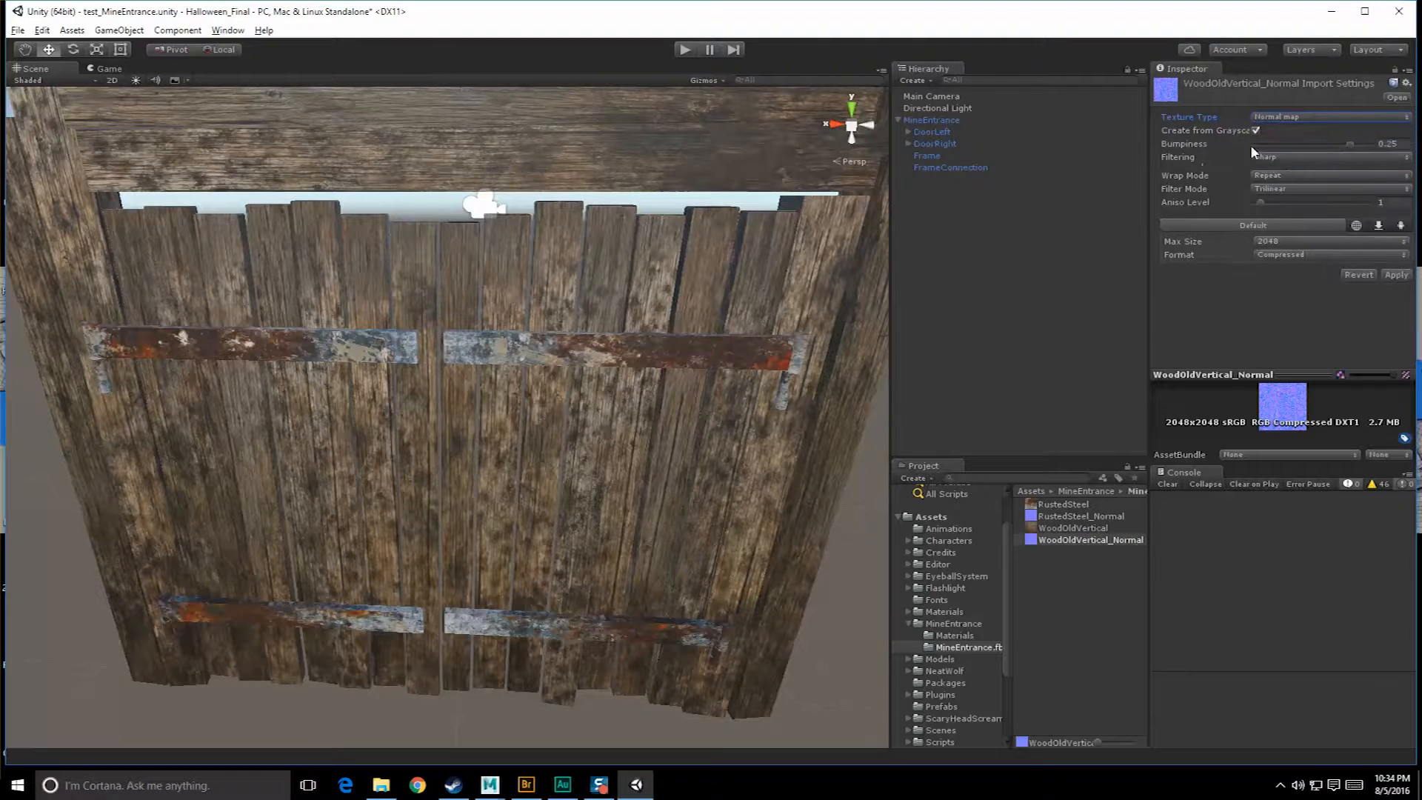
click(1255, 130)
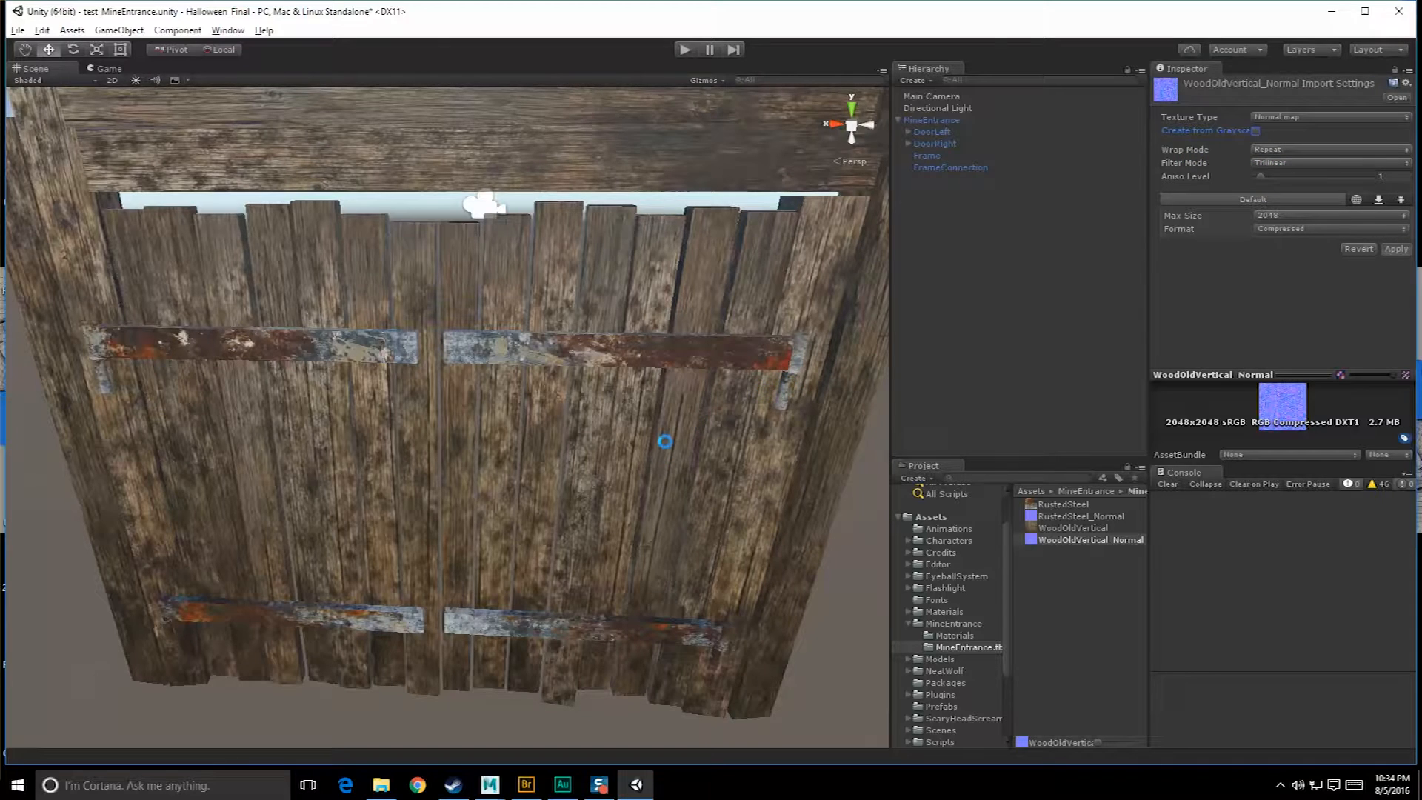
Assign the RustedSteel_Normal texture as the normal map of the RustedSteel material.
alt+drag(551, 429, 577, 337)
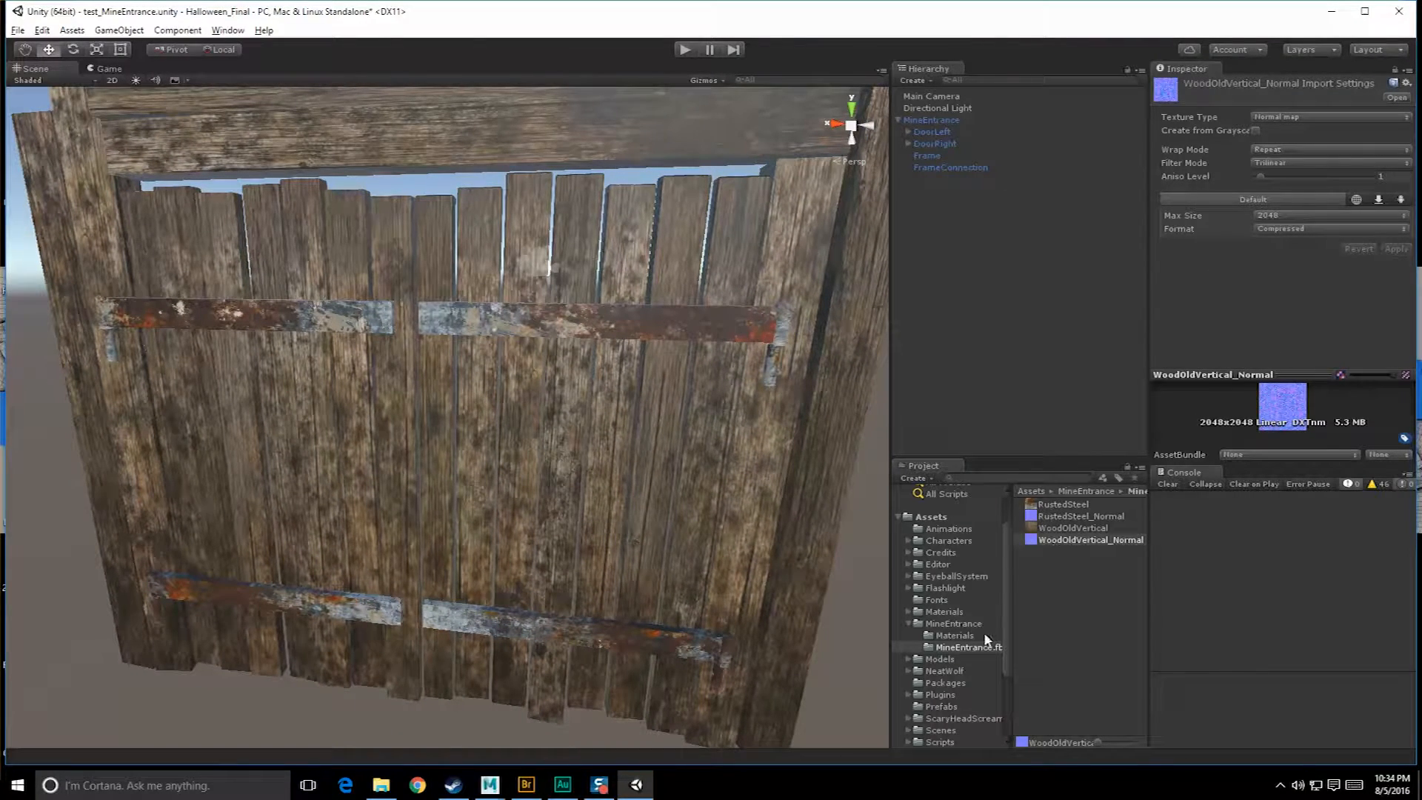
click(959, 635)
click(1059, 505)
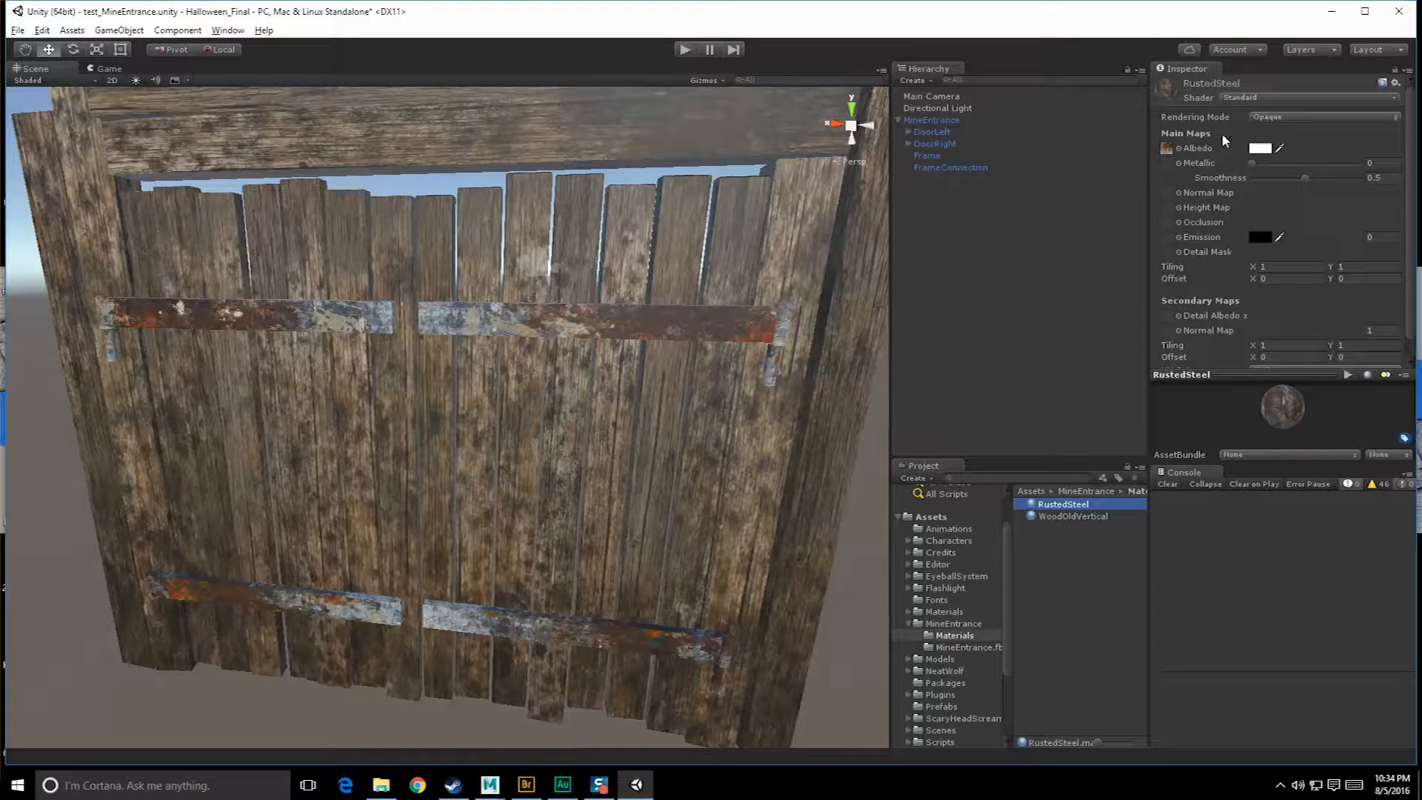
click(961, 648)
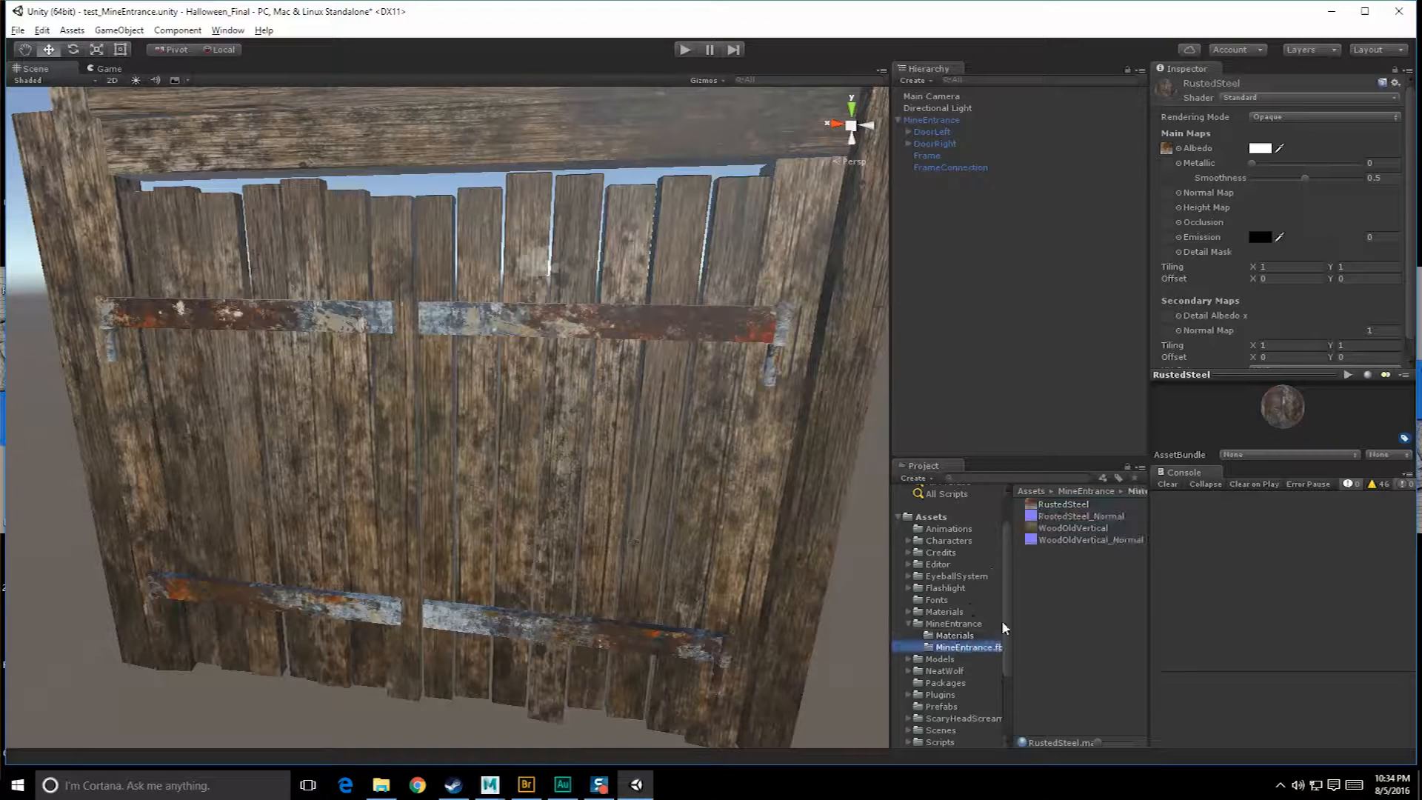
mouse_move(1059, 516)
mouse_down()
mouse_move(1215, 221)
mouse_move(1169, 187)
mouse_up()
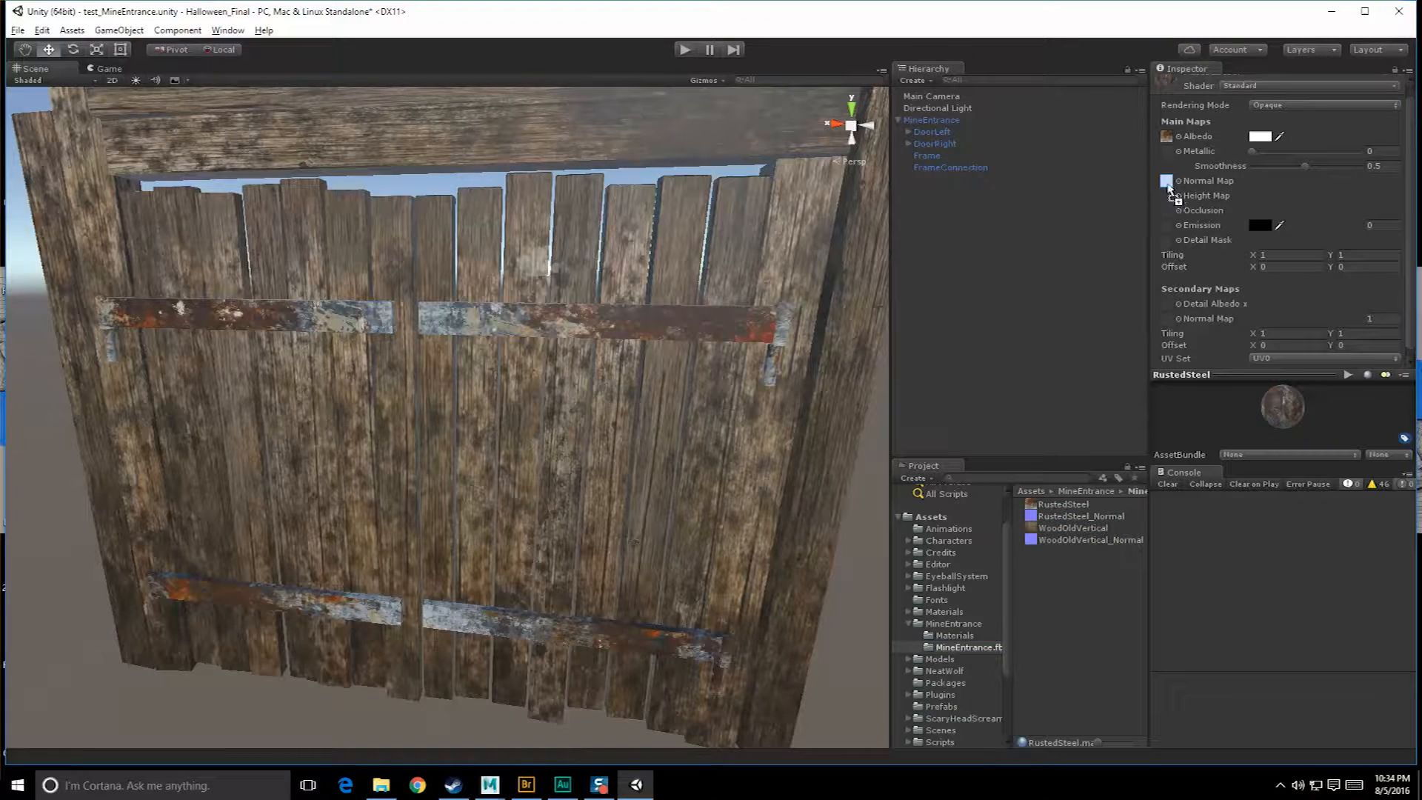
Assign the WoodOldVertical_Normal texture as the normal map of the WoodOldVertical material.
click(1066, 528)
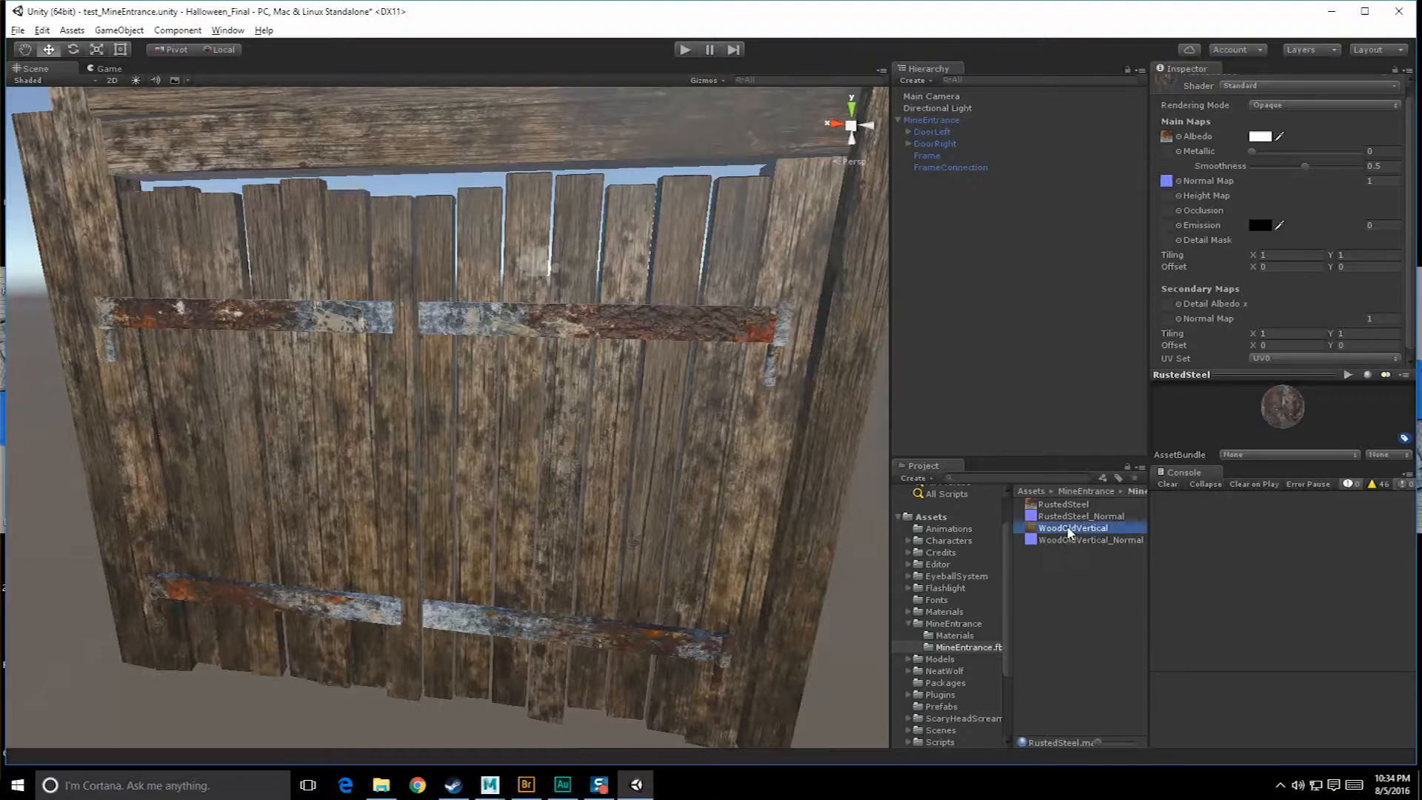
click(955, 635)
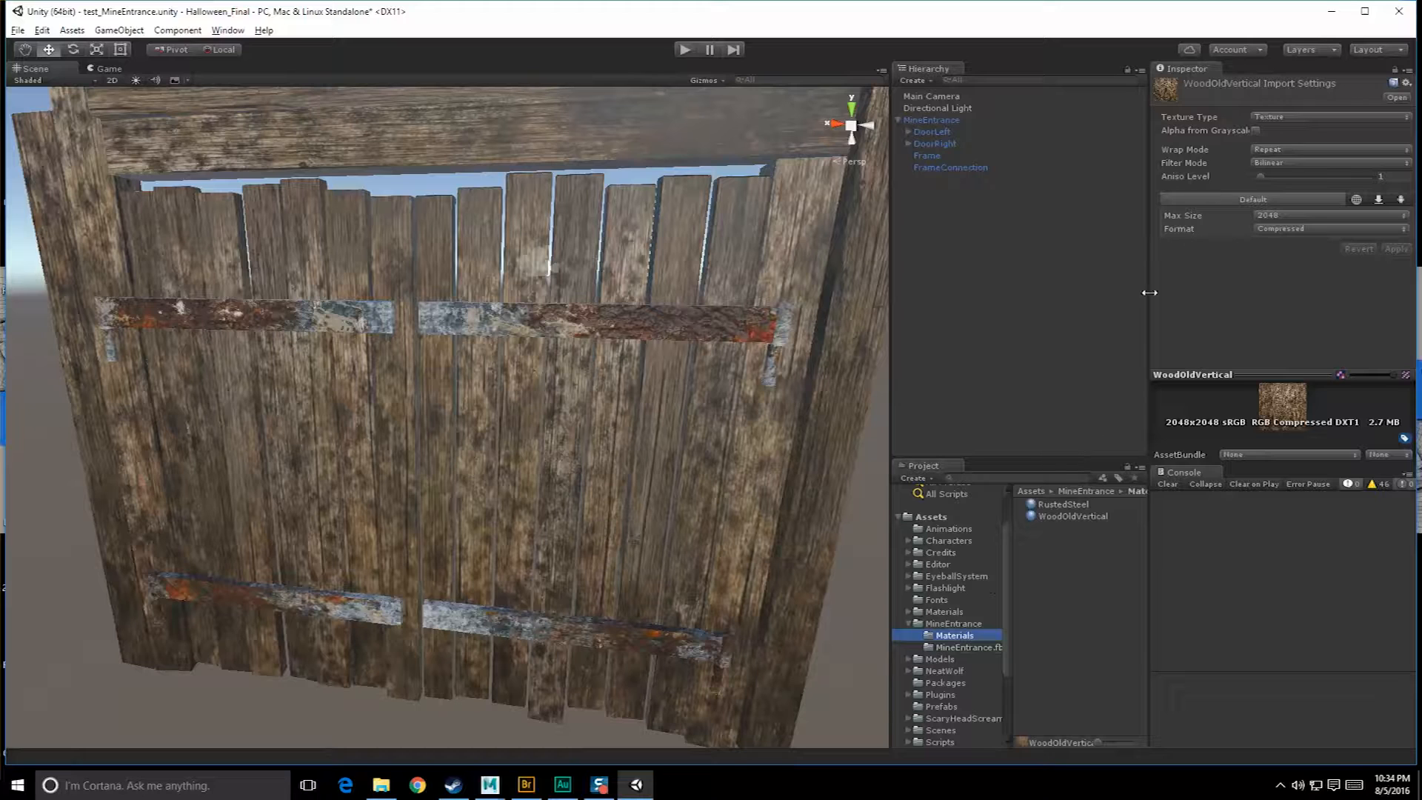
click(1057, 519)
click(963, 647)
drag(1050, 539, 1168, 194)
Examine the normal-mapped wood and steel on the mine doors from near and far.
alt+drag(519, 430, 657, 362)
scroll(572, 402, up, 5)
scroll(596, 388, down, 5)
scroll(672, 400, up, 5)
scroll(617, 474, up, 5)
scroll(618, 474, down, 4)
scroll(522, 480, down, 4)
scroll(686, 410, down, 2)
scroll(633, 323, up, 2)
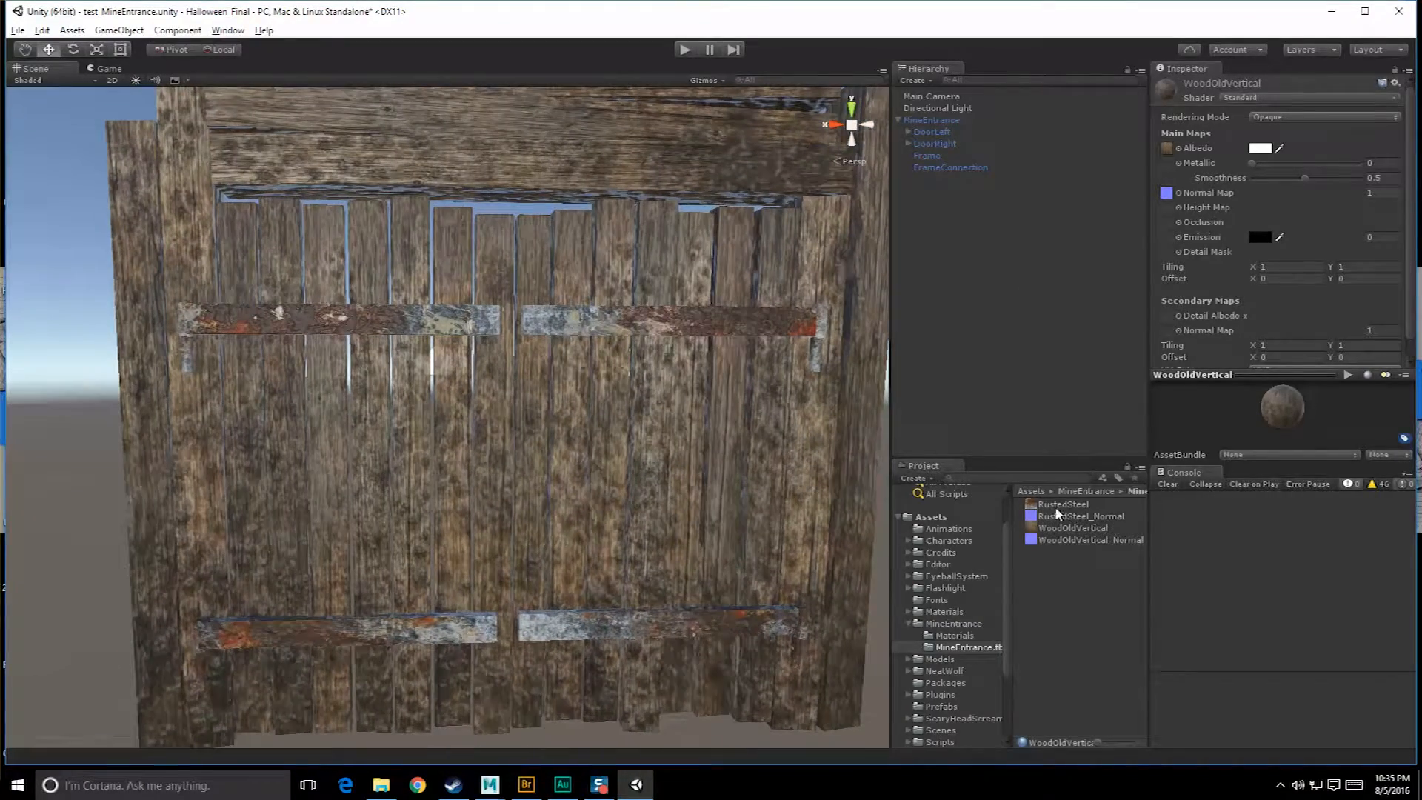
Lower the smoothness of the WoodOldVertical material.
click(940, 635)
click(1063, 503)
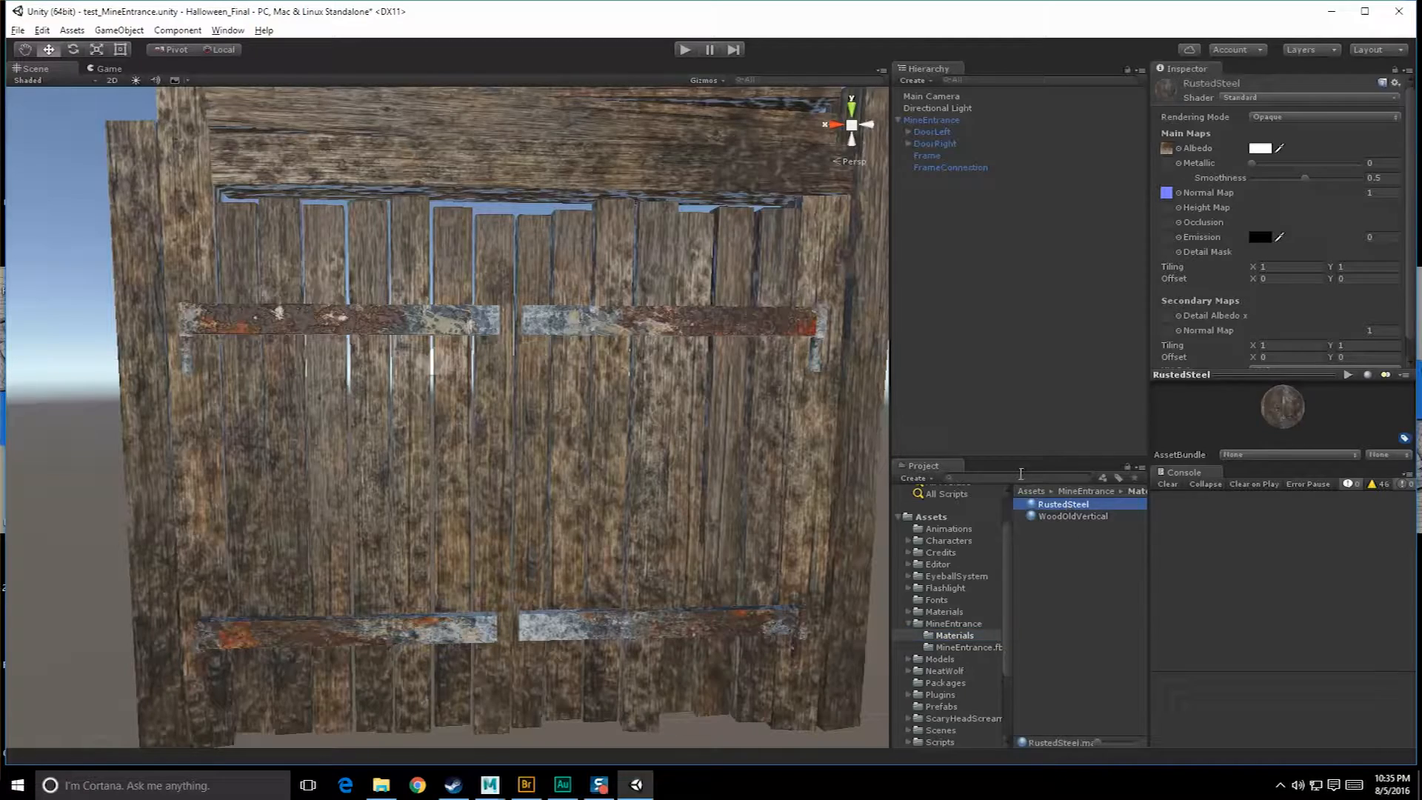
click(1066, 517)
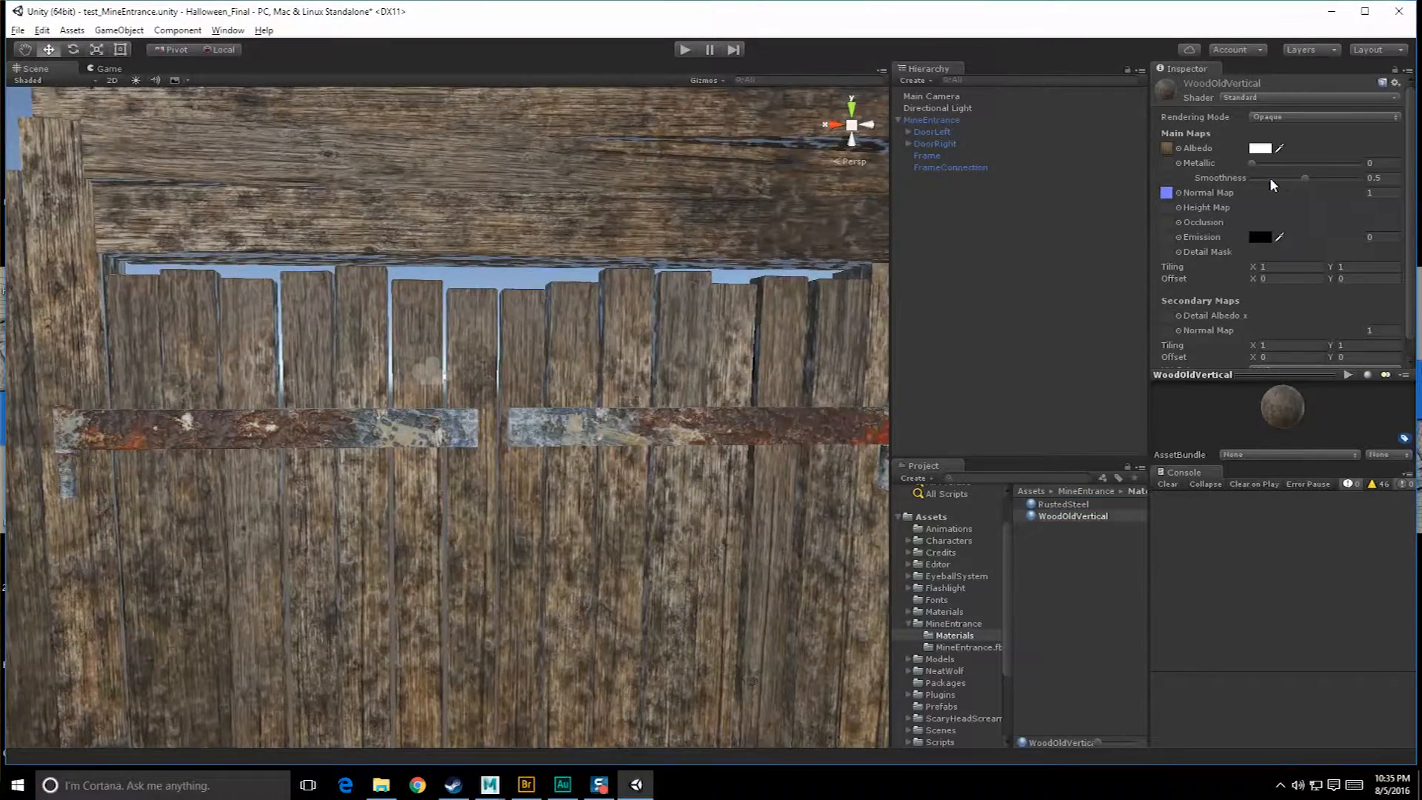
drag(1305, 179, 1271, 194)
Set the RustedSteel material's metallic value to 0.889 and its smoothness to 0.66.
alt+drag(486, 434, 415, 459)
click(1076, 505)
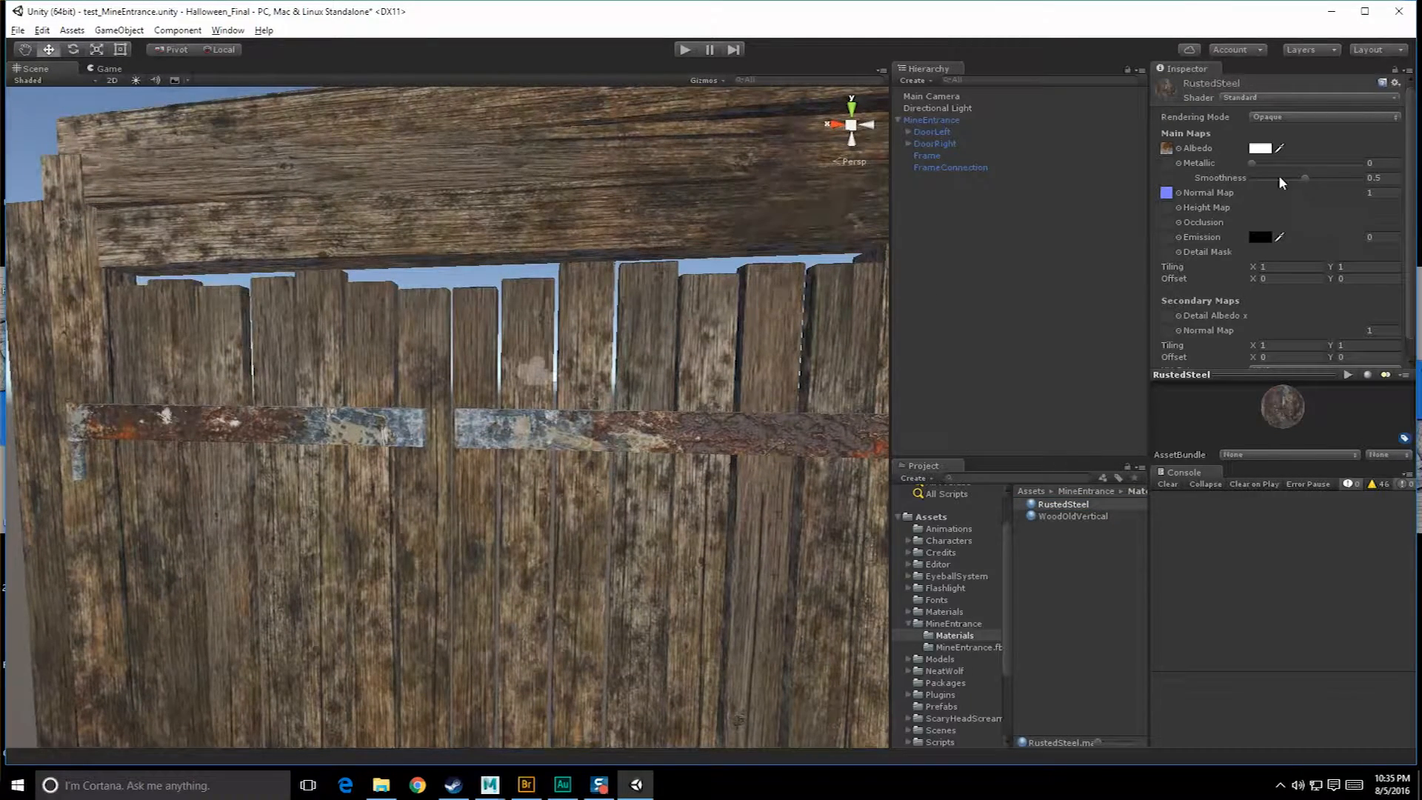
drag(1256, 167, 1323, 182)
Inspect the metallic reflections on the door's rusted steel bands close up and from several angles.
mouse_move(530, 448)
alt+mouse_down()
mouse_move(635, 415)
mouse_move(594, 452)
mouse_move(554, 453)
alt+mouse_up()
alt+right_drag(504, 460, 738, 423)
alt+middle_drag(738, 422, 483, 444)
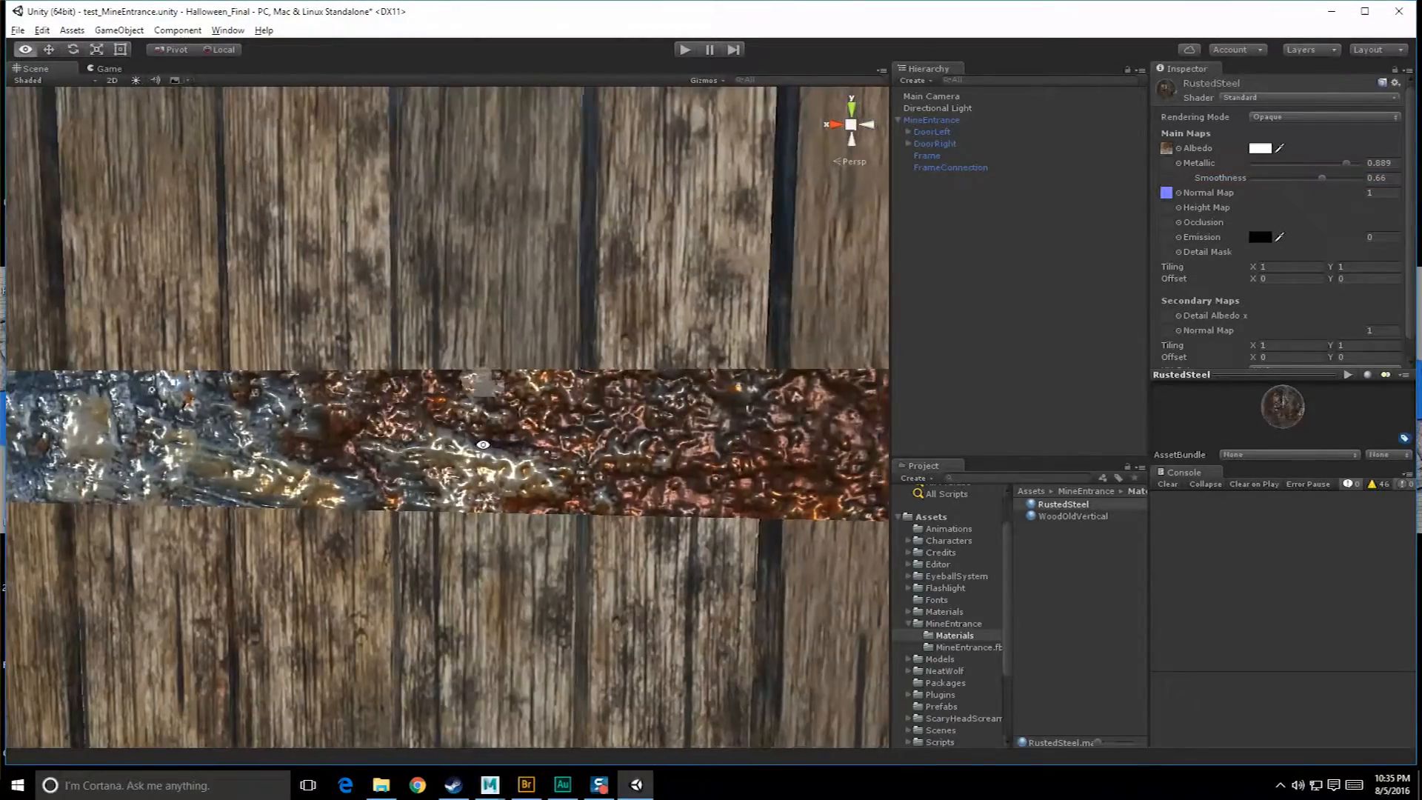
alt+right_drag(483, 444, 363, 447)
alt+drag(623, 403, 702, 279)
key(w)
alt+drag(811, 309, 902, 286)
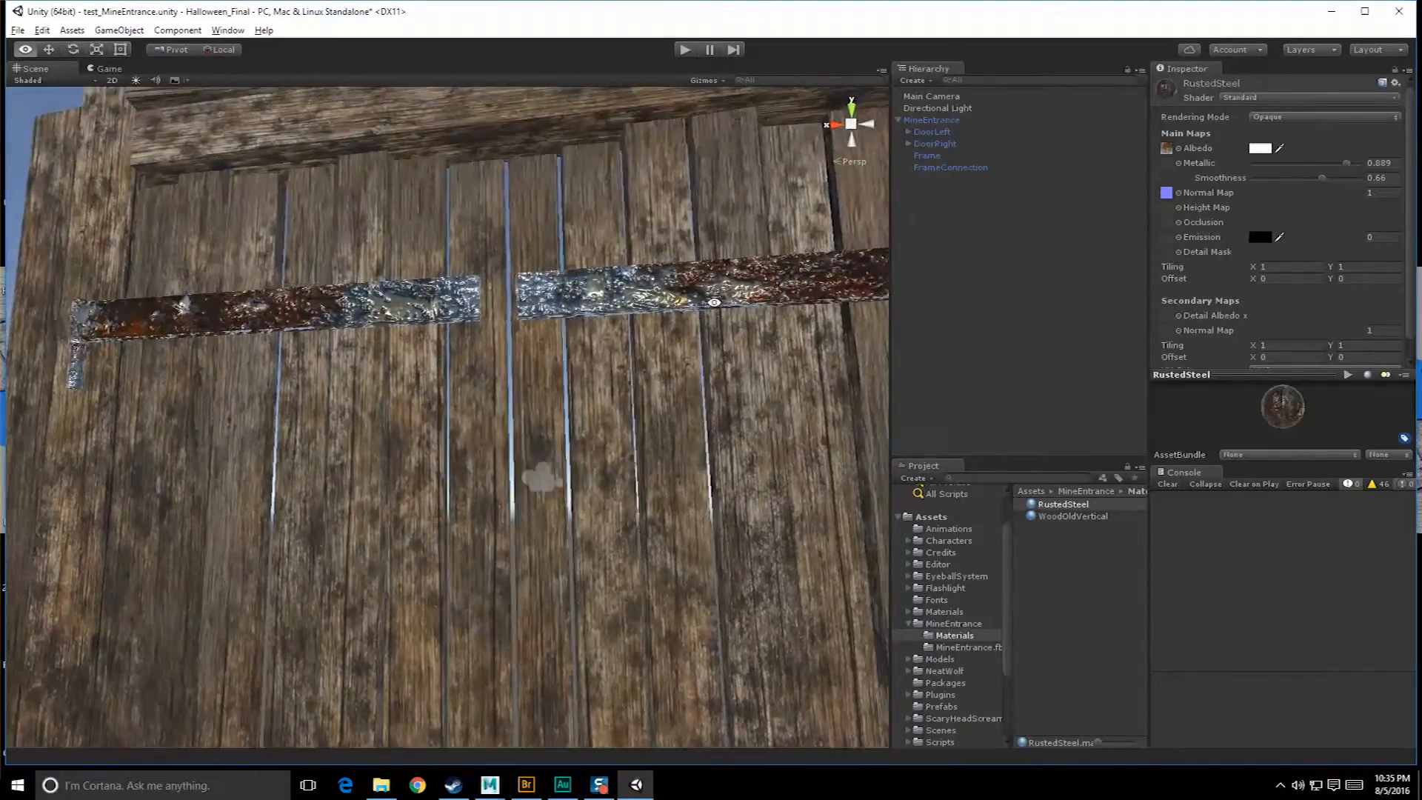
alt+drag(714, 303, 770, 370)
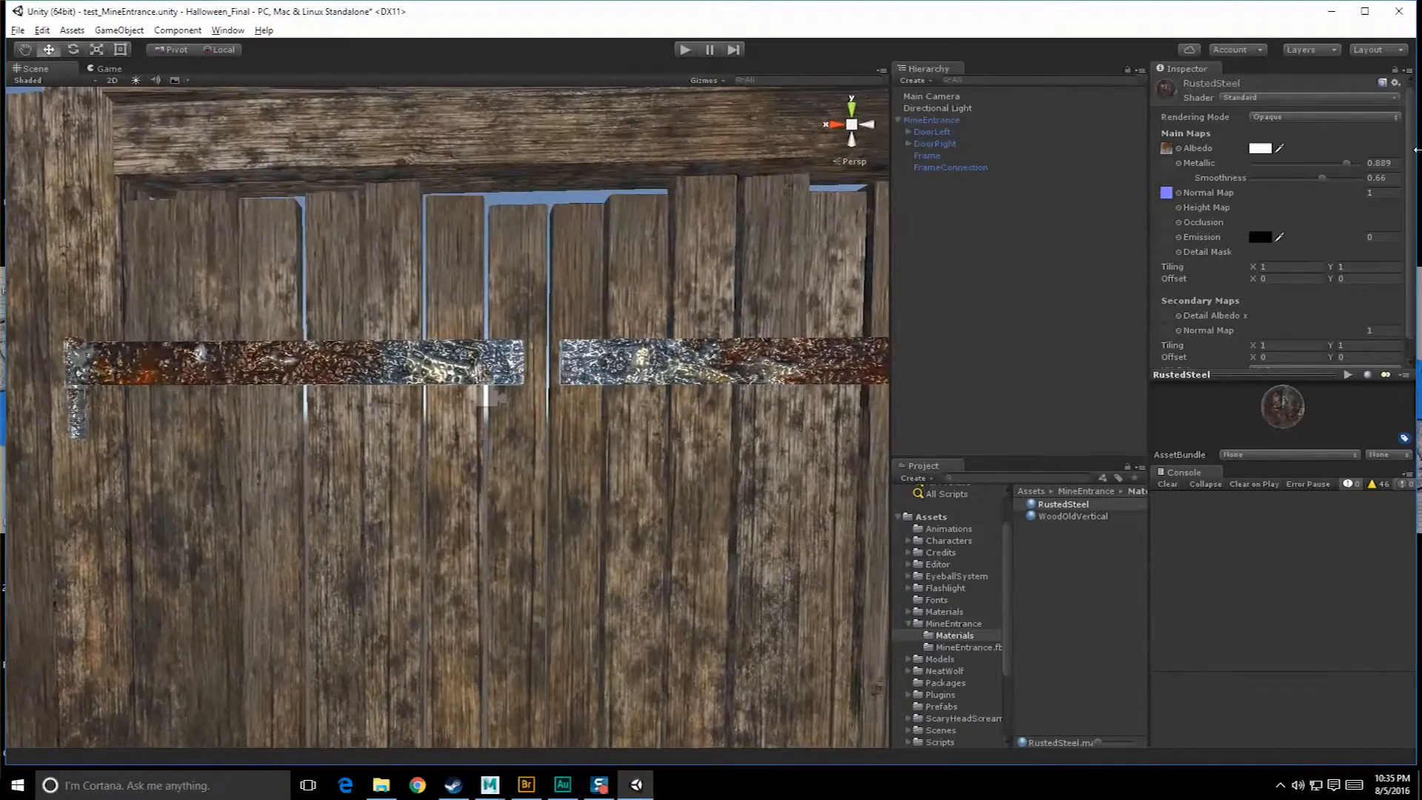
Lower the RustedSteel material's smoothness, fine-tune it while checking the bands' reflections, and deselect the material.
click(1277, 179)
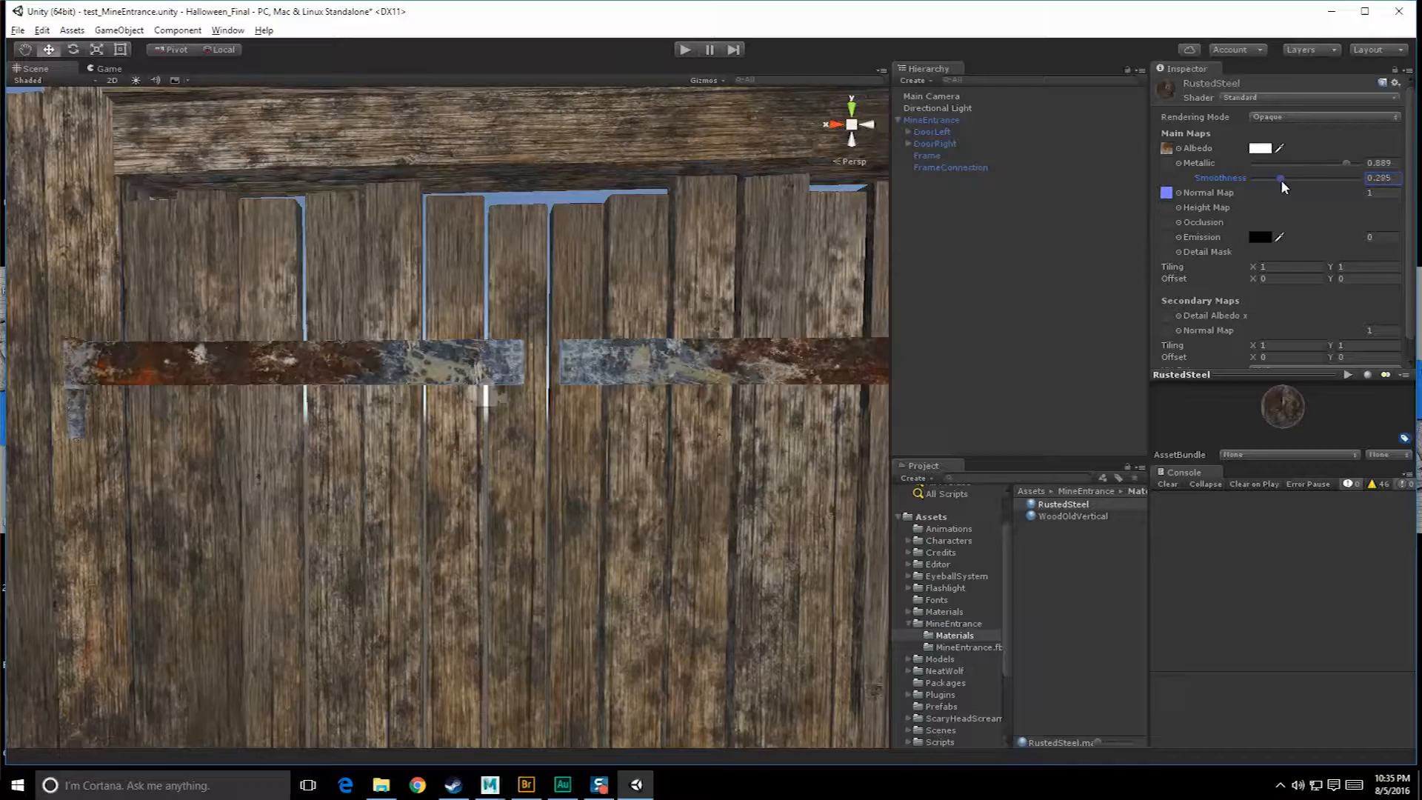
alt+drag(519, 385, 680, 363)
scroll(616, 438, up, 5)
scroll(619, 439, down, 4)
scroll(503, 425, down, 3)
click(1291, 178)
alt+drag(621, 447, 661, 452)
click(644, 130)
Review the finished wood and steel materials on the whole mine entrance from several angles and distances.
middle_drag(674, 505, 562, 438)
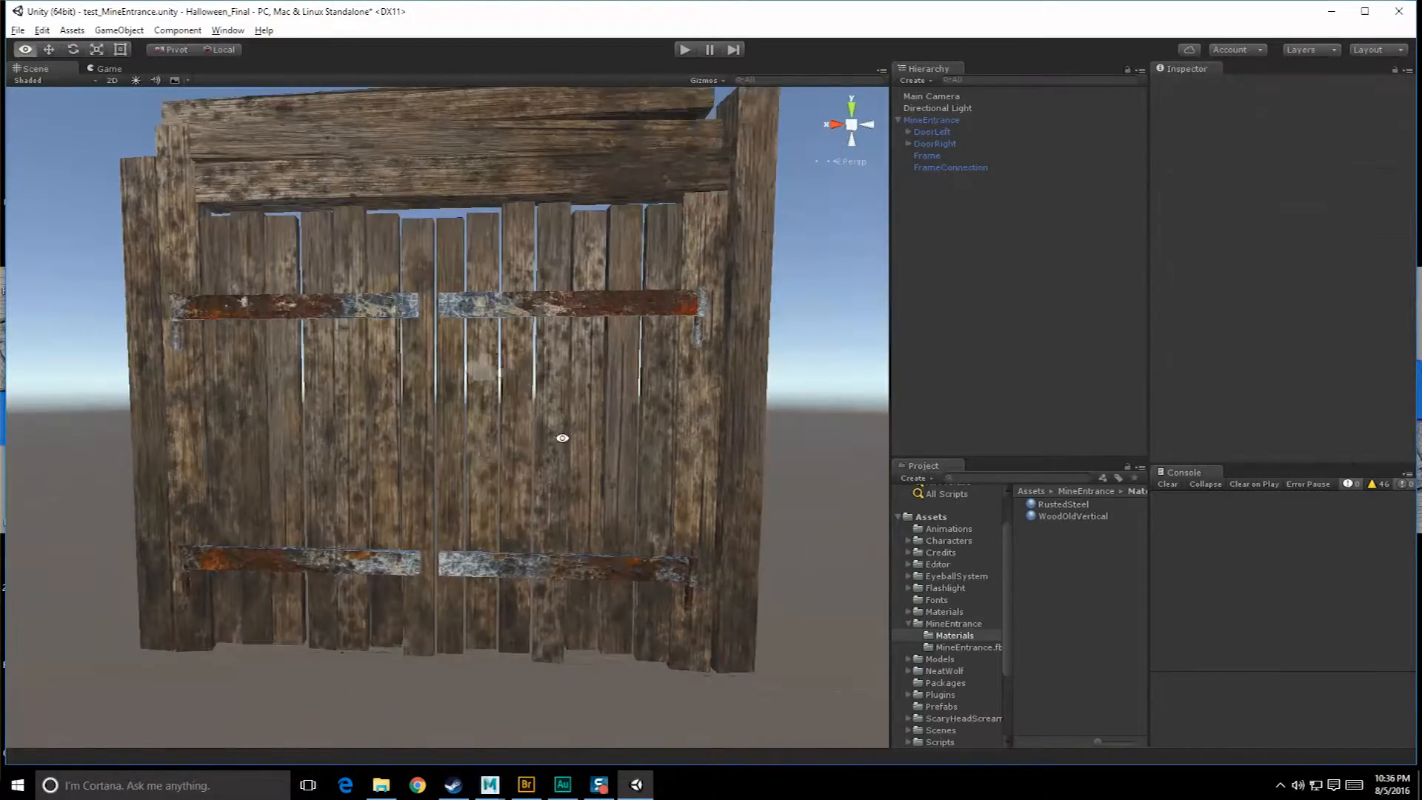
alt+drag(562, 438, 566, 486)
scroll(565, 486, up, 4)
middle_drag(515, 456, 626, 504)
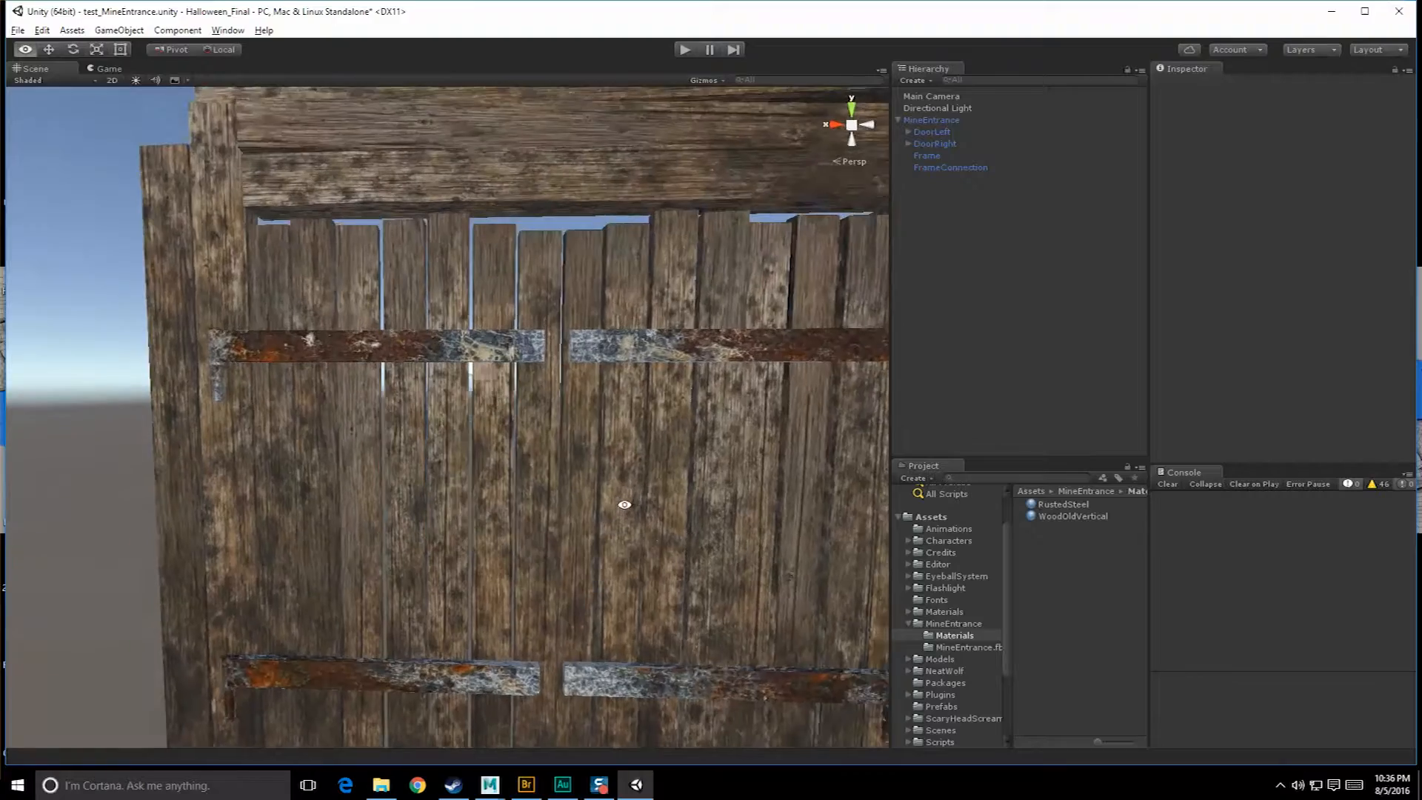
click(733, 502)
alt+drag(749, 502, 515, 481)
click(96, 453)
alt+drag(97, 454, 758, 458)
scroll(762, 467, down, 5)
scroll(766, 470, up, 6)
mouse_move(526, 454)
alt+middle_down()
mouse_move(591, 460)
mouse_move(542, 456)
alt+middle_up()
scroll(587, 481, up, 4)
scroll(561, 426, up, 4)
click(564, 416)
scroll(564, 415, down, 7)
click(529, 109)
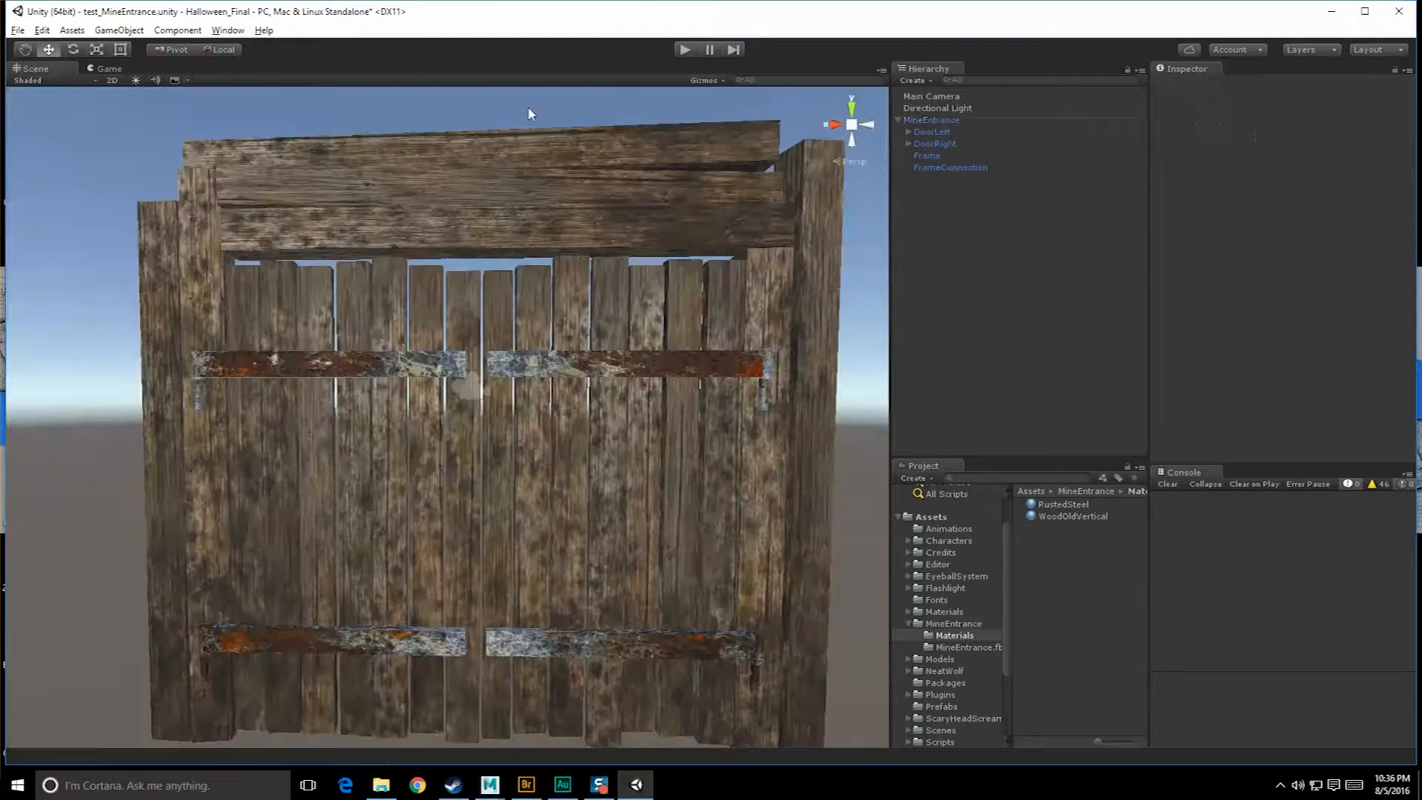
Examine the whole mine entrance in the scene and how its parts are grouped under the MineEntrance object.
click(527, 389)
scroll(532, 376, down, 5)
click(499, 305)
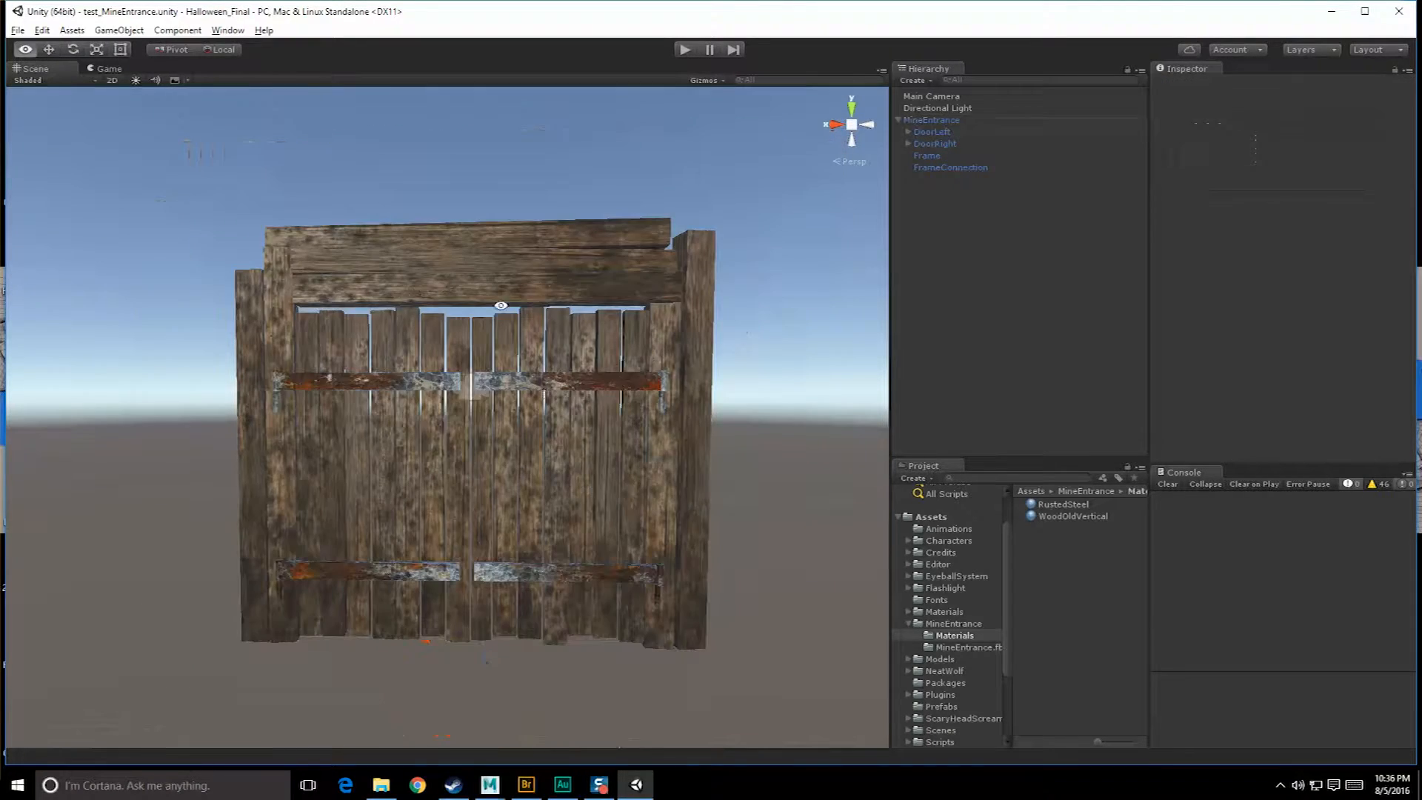
alt+drag(498, 304, 504, 330)
click(935, 120)
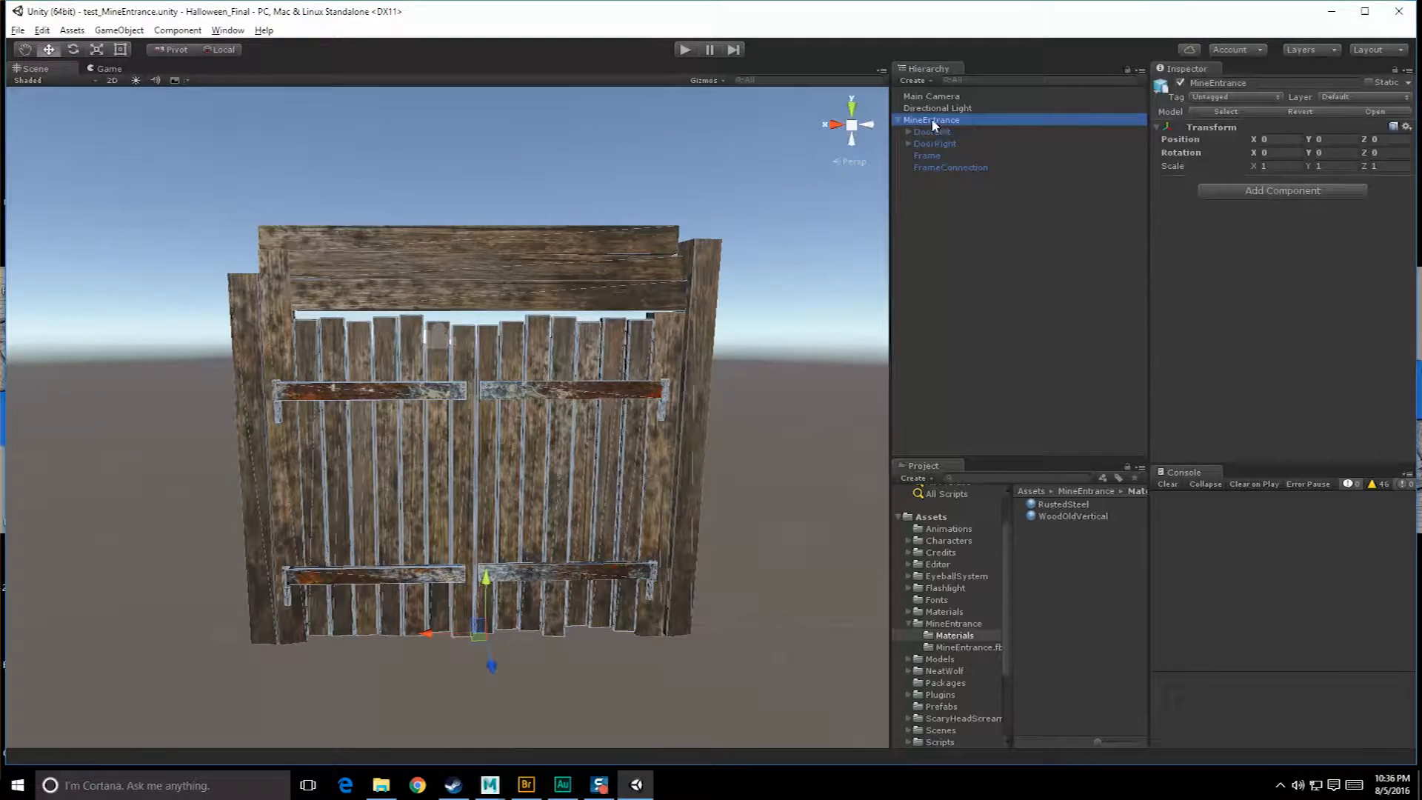
click(897, 120)
alt+drag(588, 326, 720, 330)
click(720, 331)
click(609, 374)
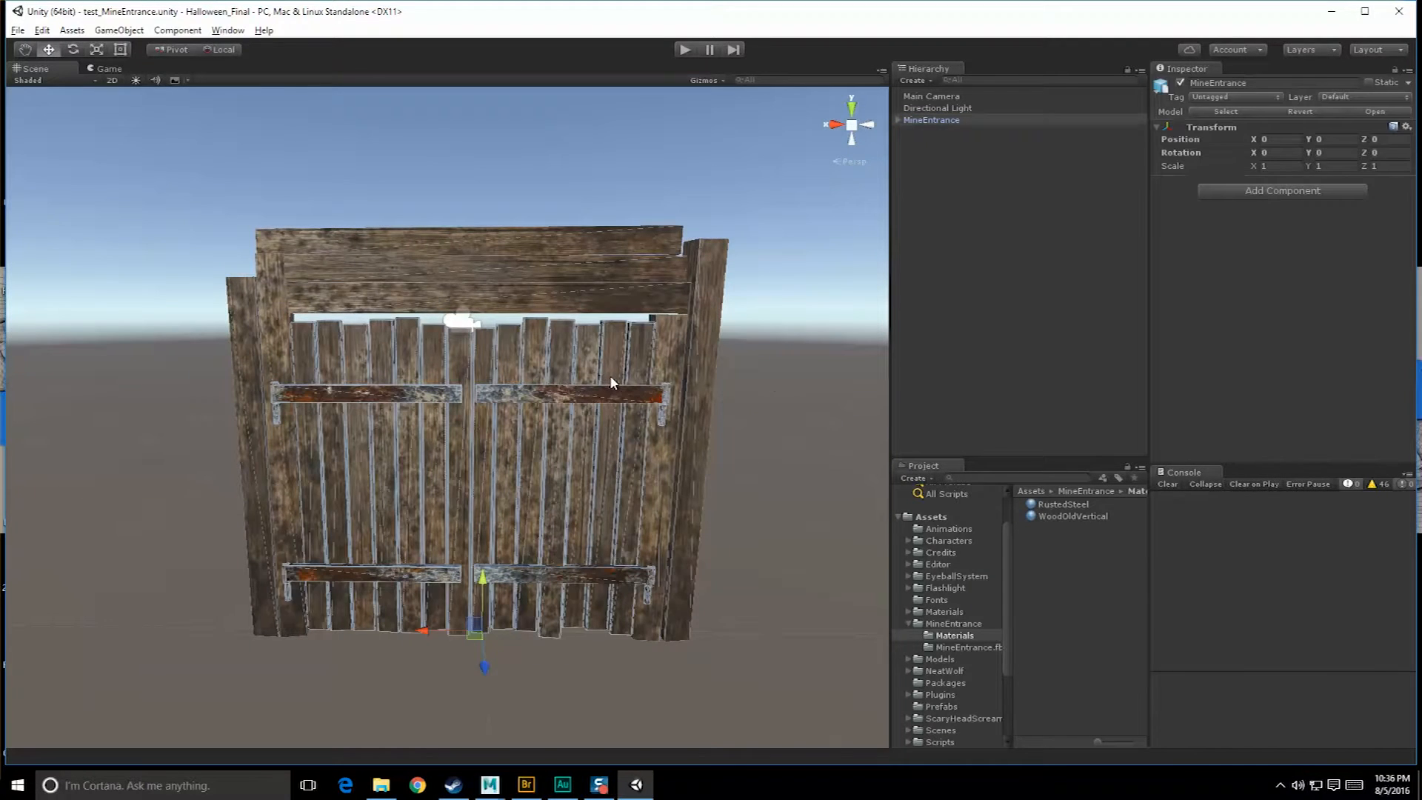
Try swinging the DoorLeft object open by about 114° around its vertical axis, undo the rotation and deselect the door.
key(e)
click(898, 120)
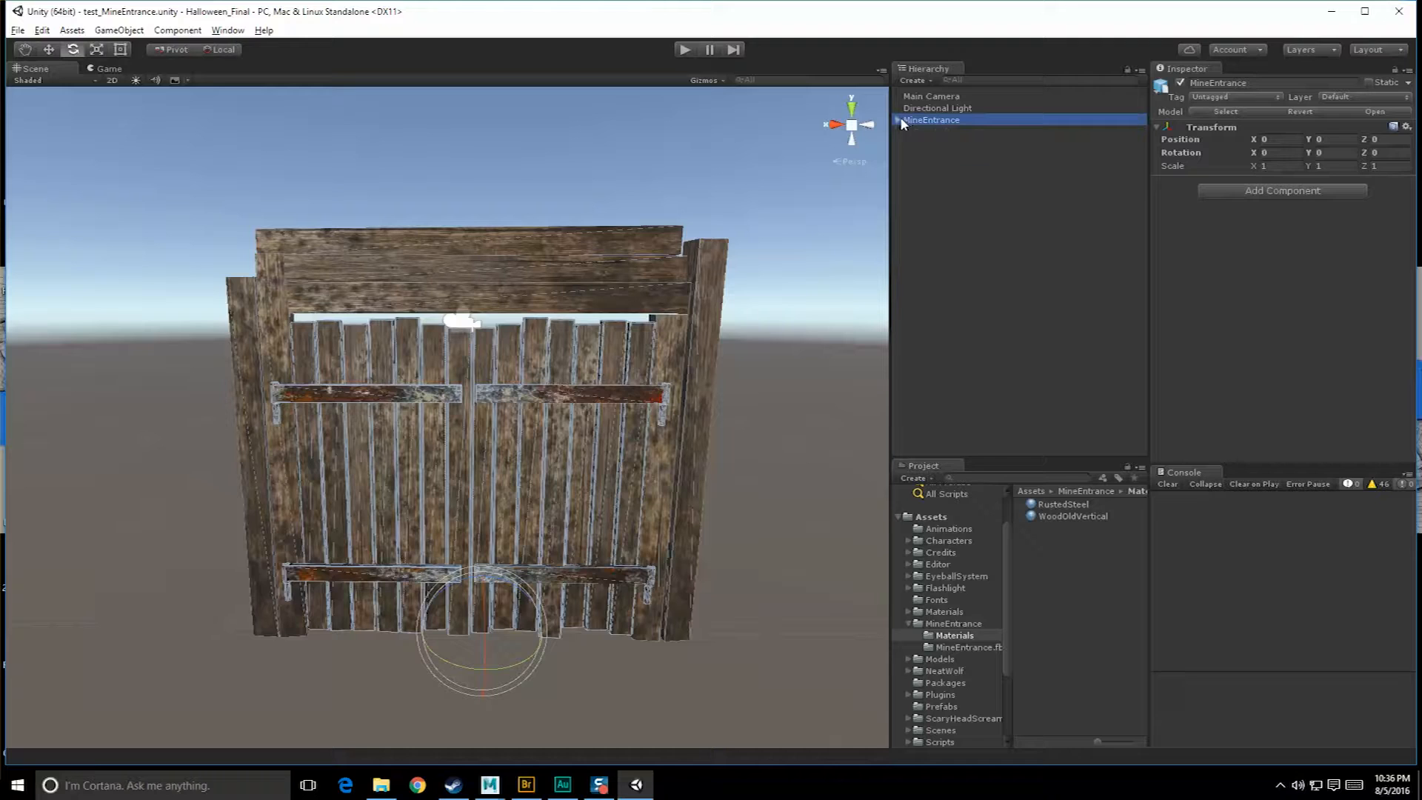
click(931, 143)
click(932, 134)
drag(619, 381, 712, 362)
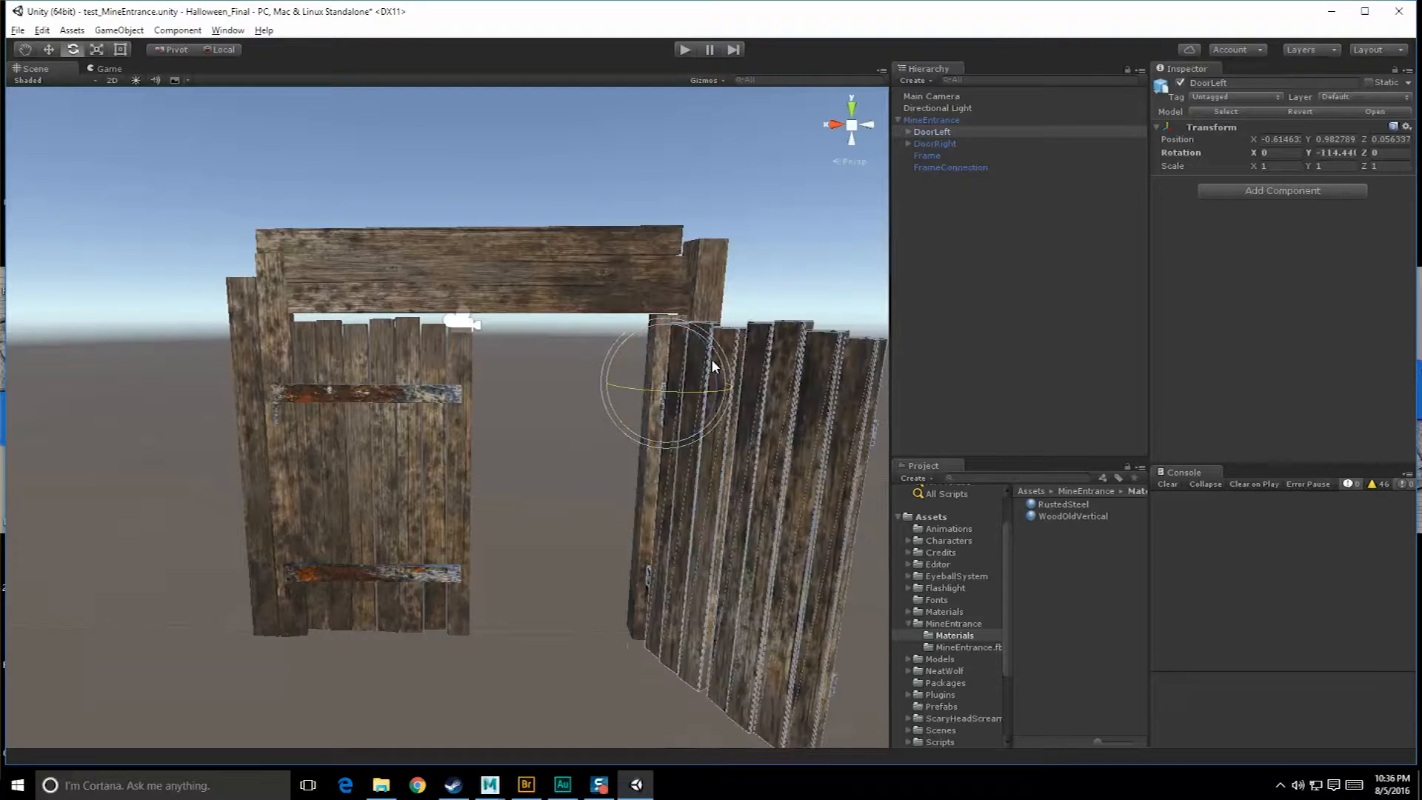
key(ctrl+z)
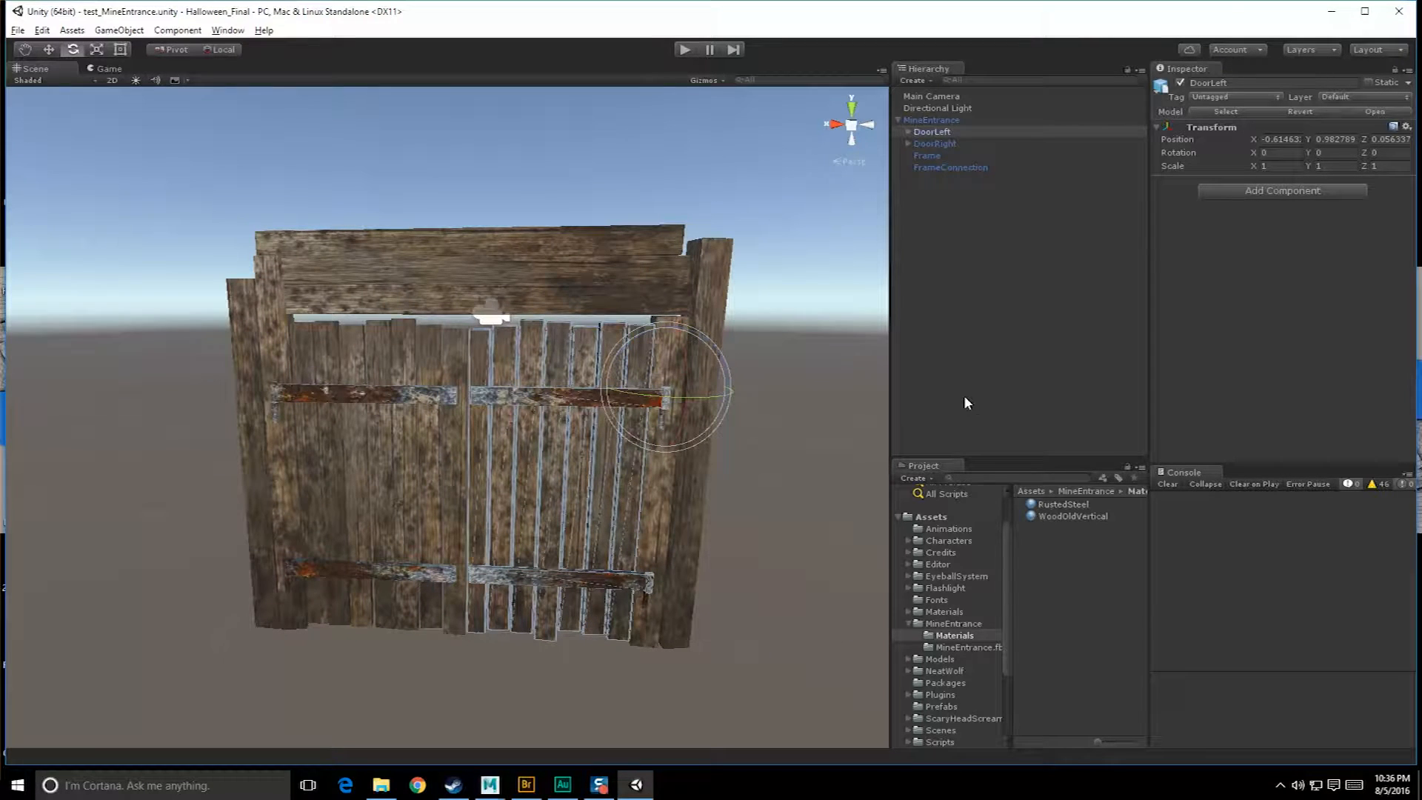
alt+drag(792, 405, 771, 403)
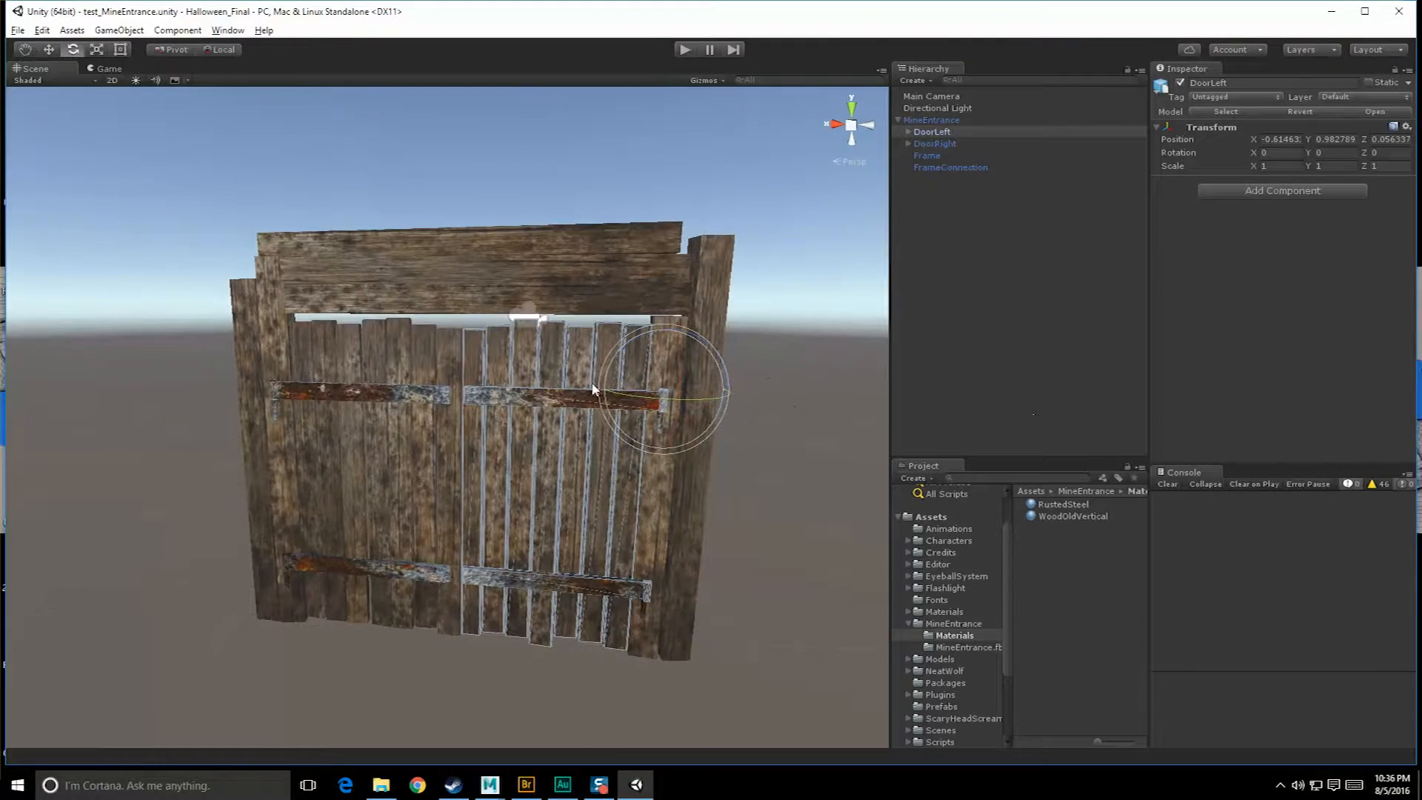
click(596, 175)
alt+drag(501, 201, 636, 183)
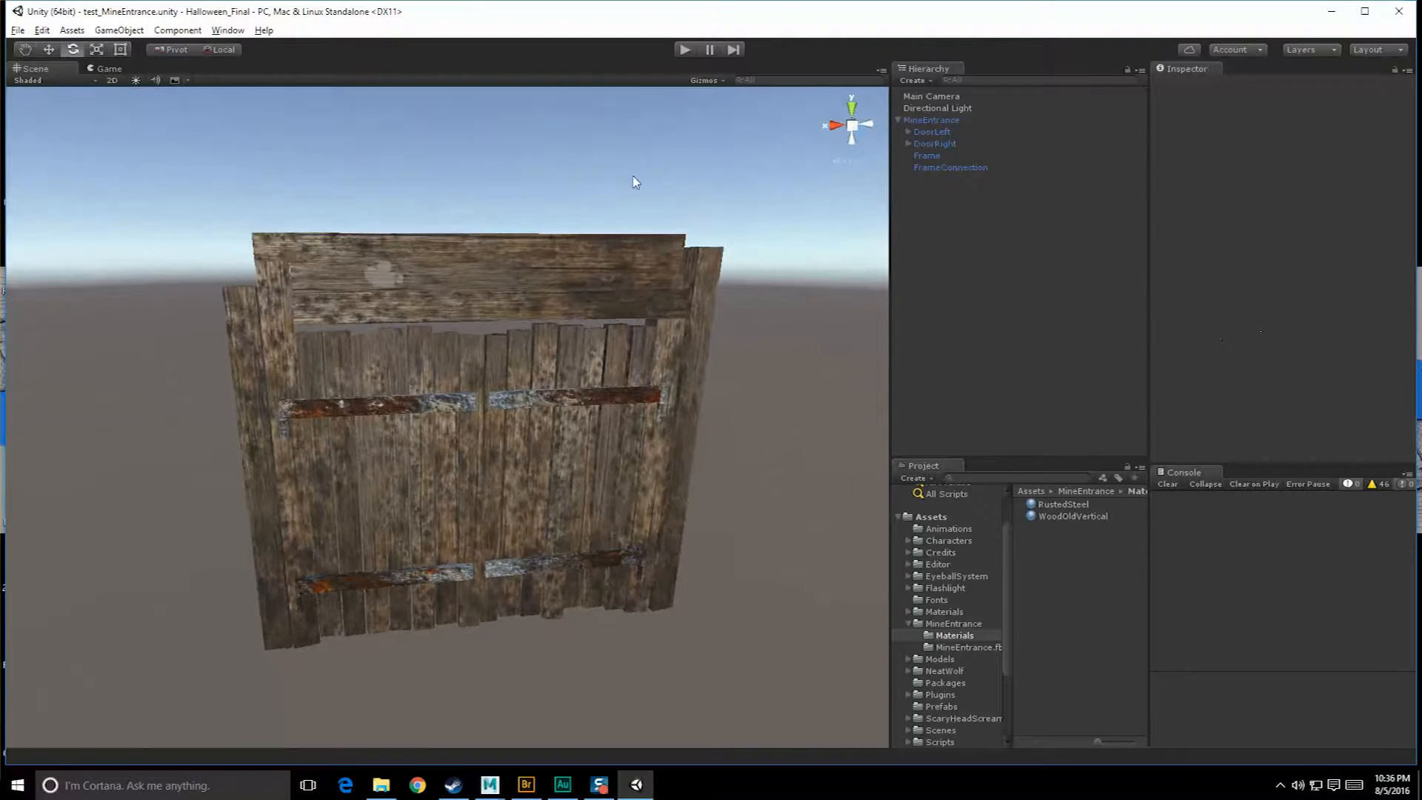
Create a C# script named MineEntrance in the MineEntrance assets folder and open it in Visual Studio.
click(942, 121)
click(1038, 539)
click(941, 635)
click(945, 624)
right_click(1052, 571)
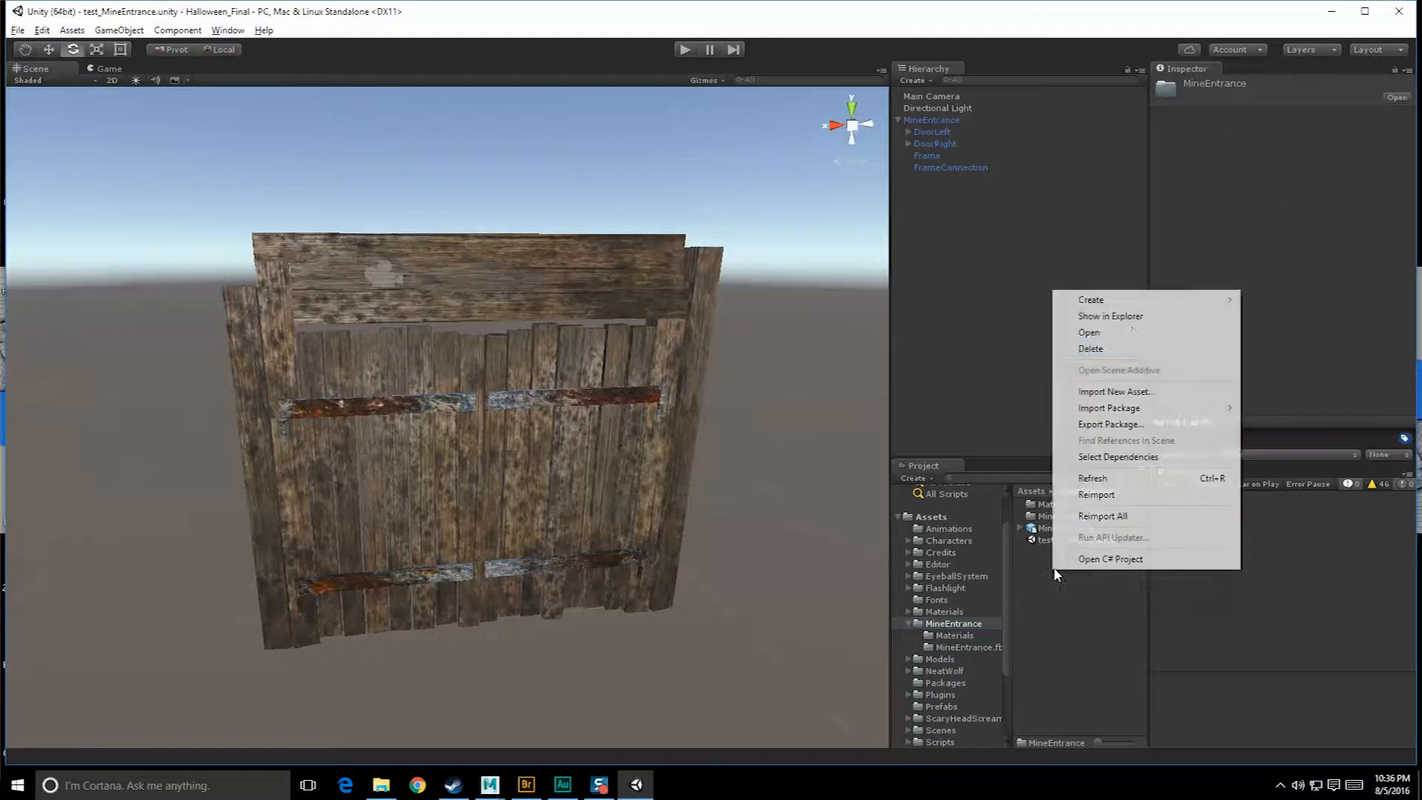
mouse_move(1155, 300)
click(1302, 317)
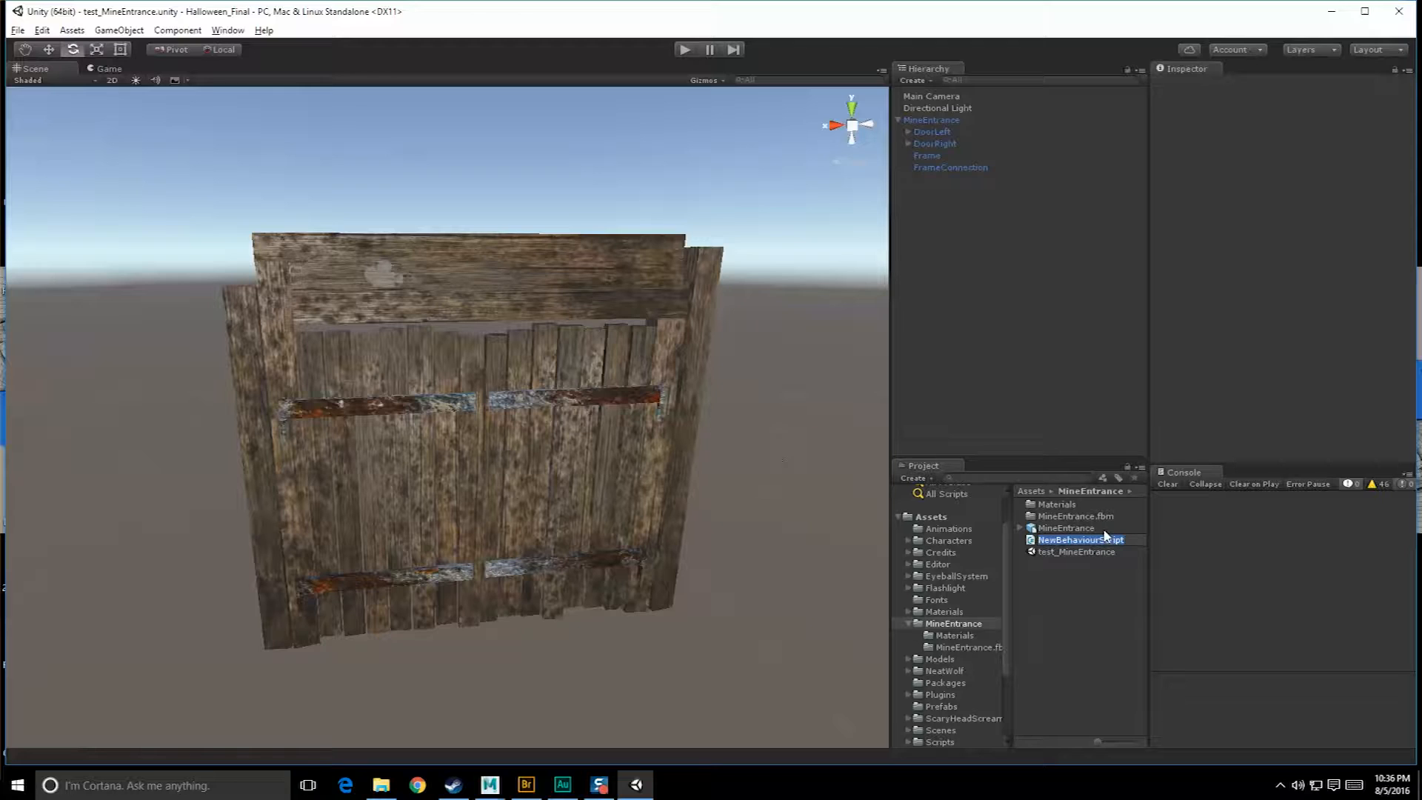
text(MineEntrance)
key(Return)
double_click(1051, 540)
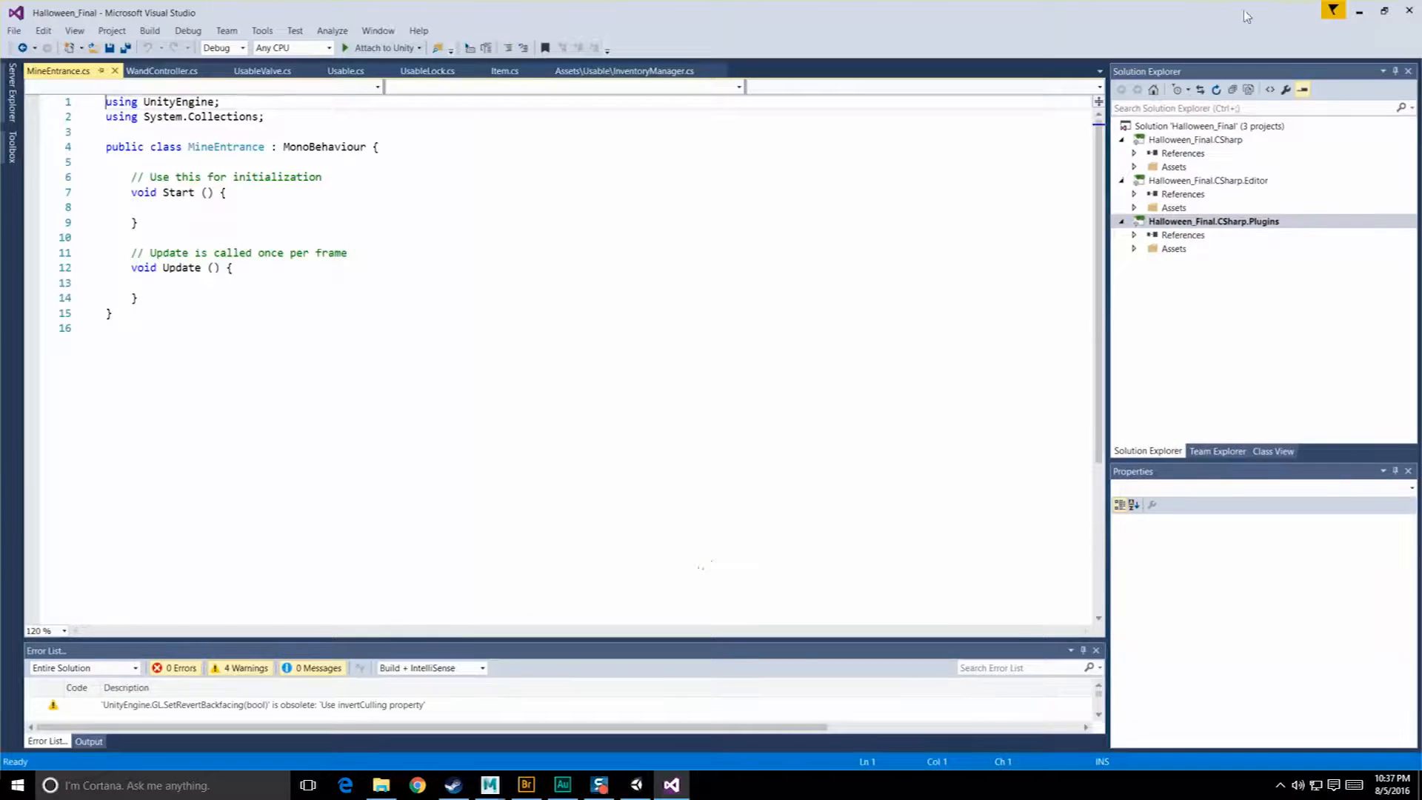
Return to Unity, find the PrologueAndVoiceover audio clip in the SFX folder's Level 00 SFX subfolder, and open it for playback.
click(1359, 11)
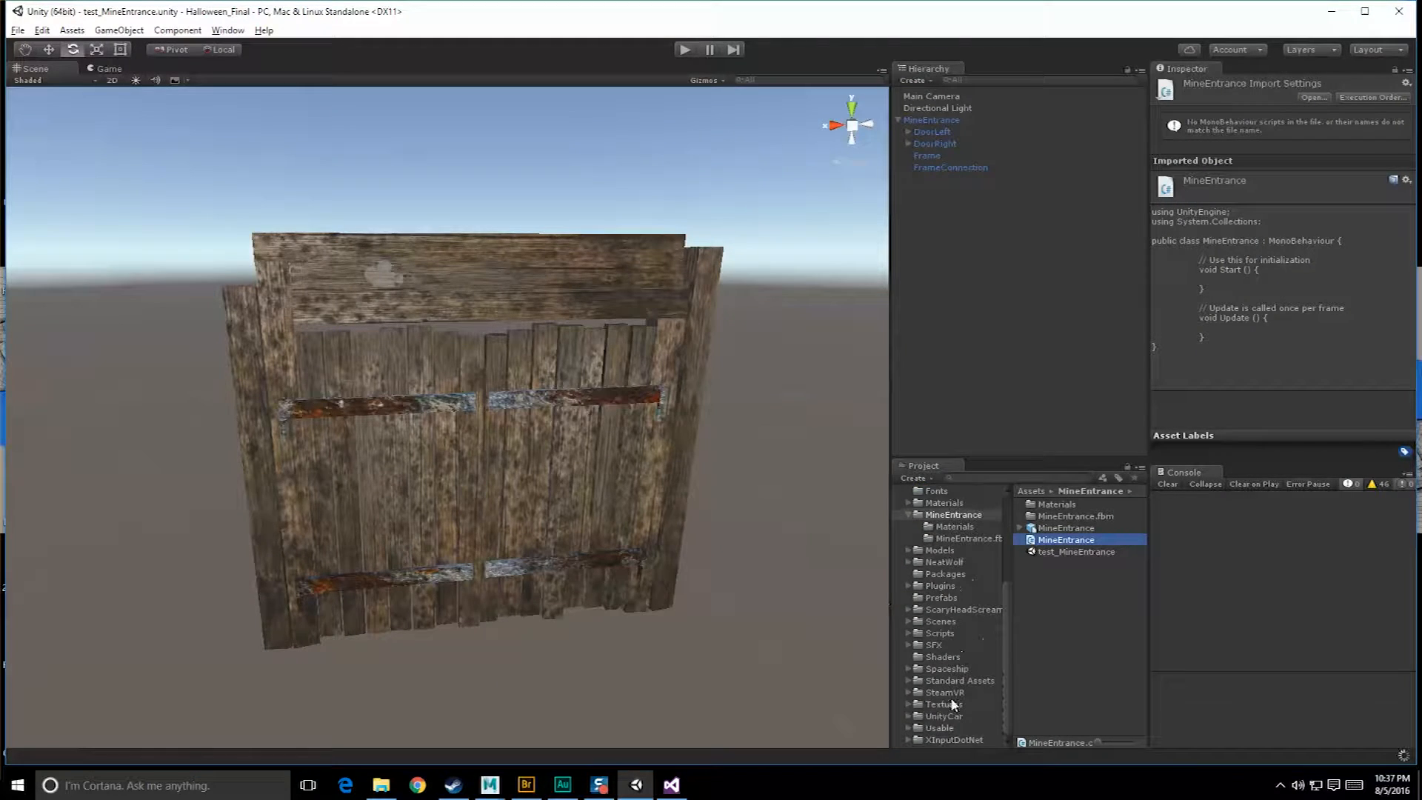
click(940, 630)
click(939, 657)
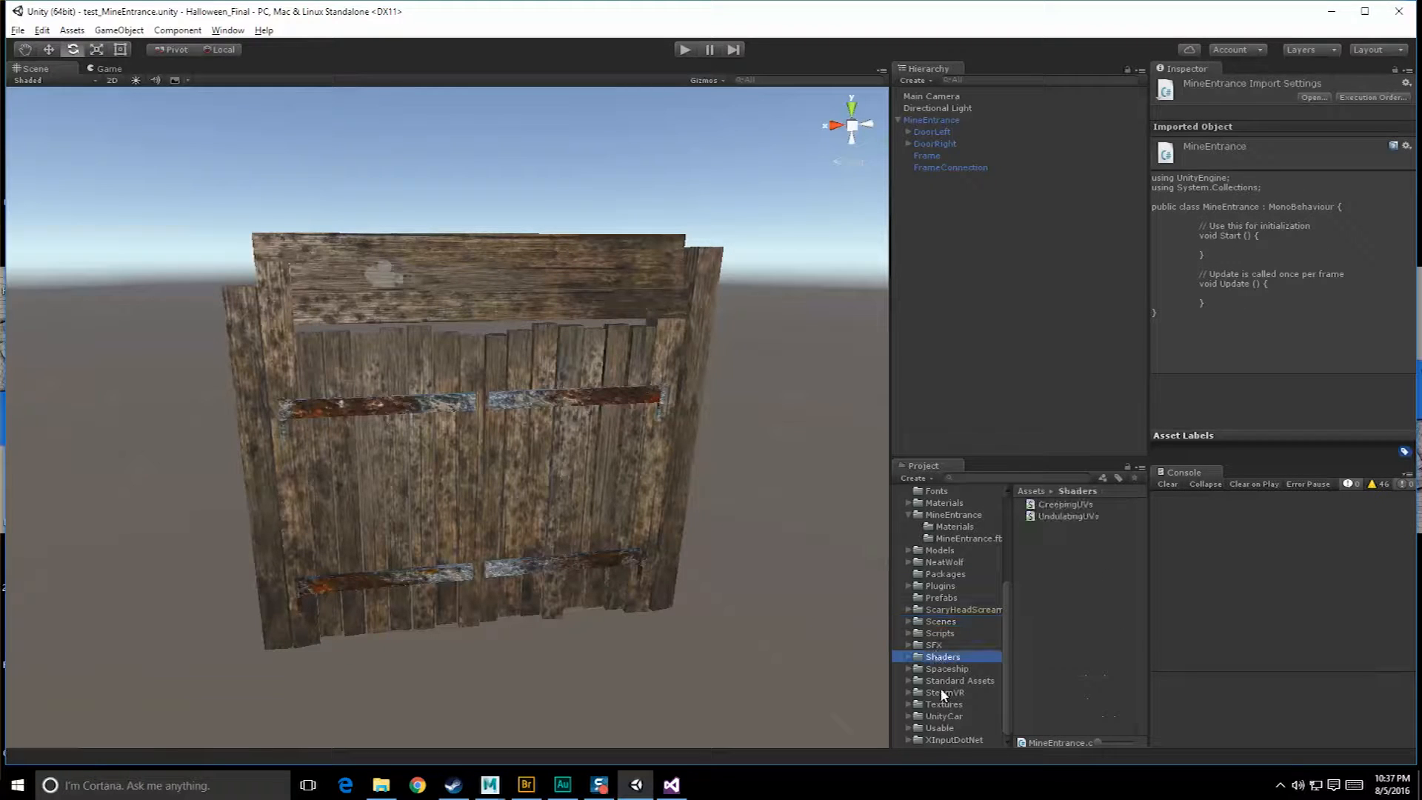
click(943, 682)
click(949, 634)
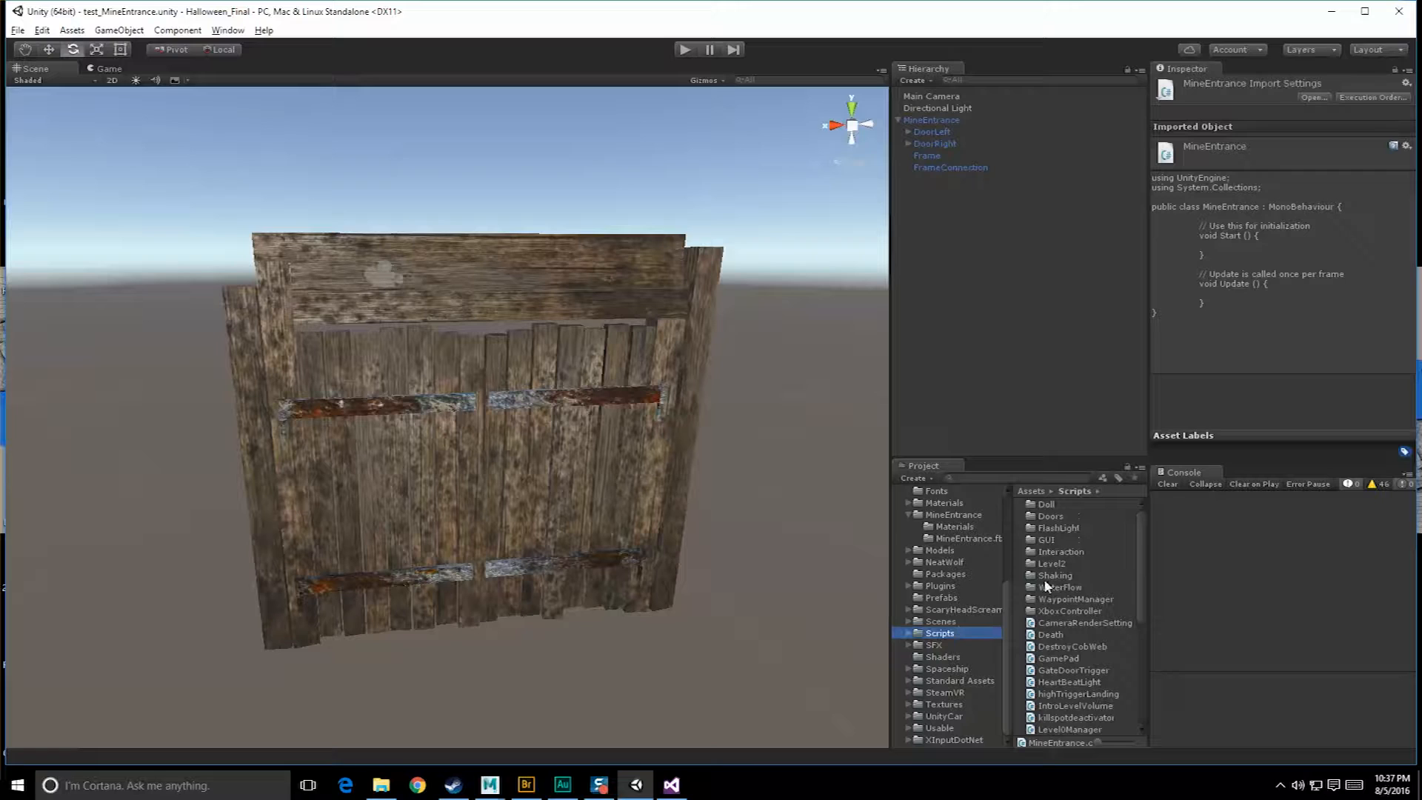
click(940, 645)
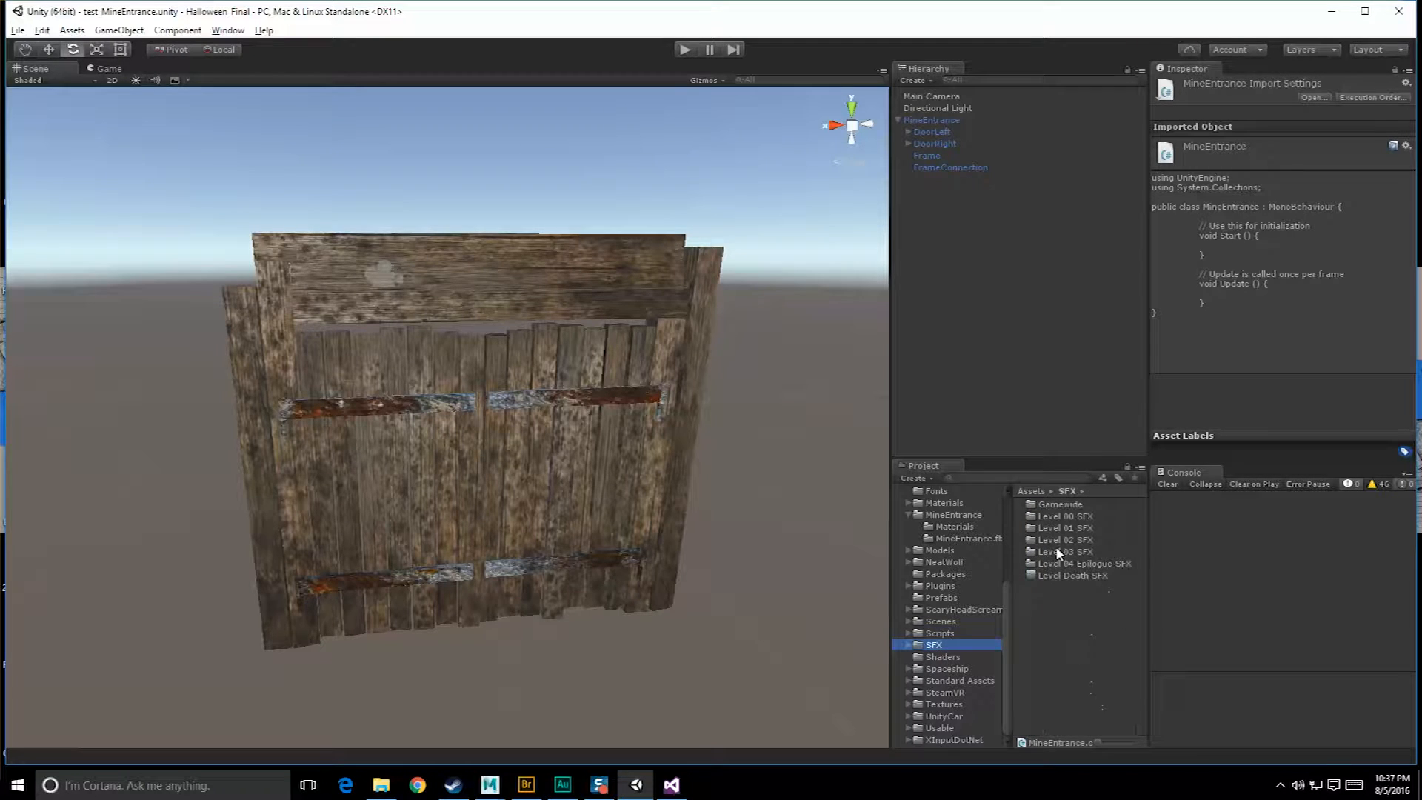
double_click(1055, 517)
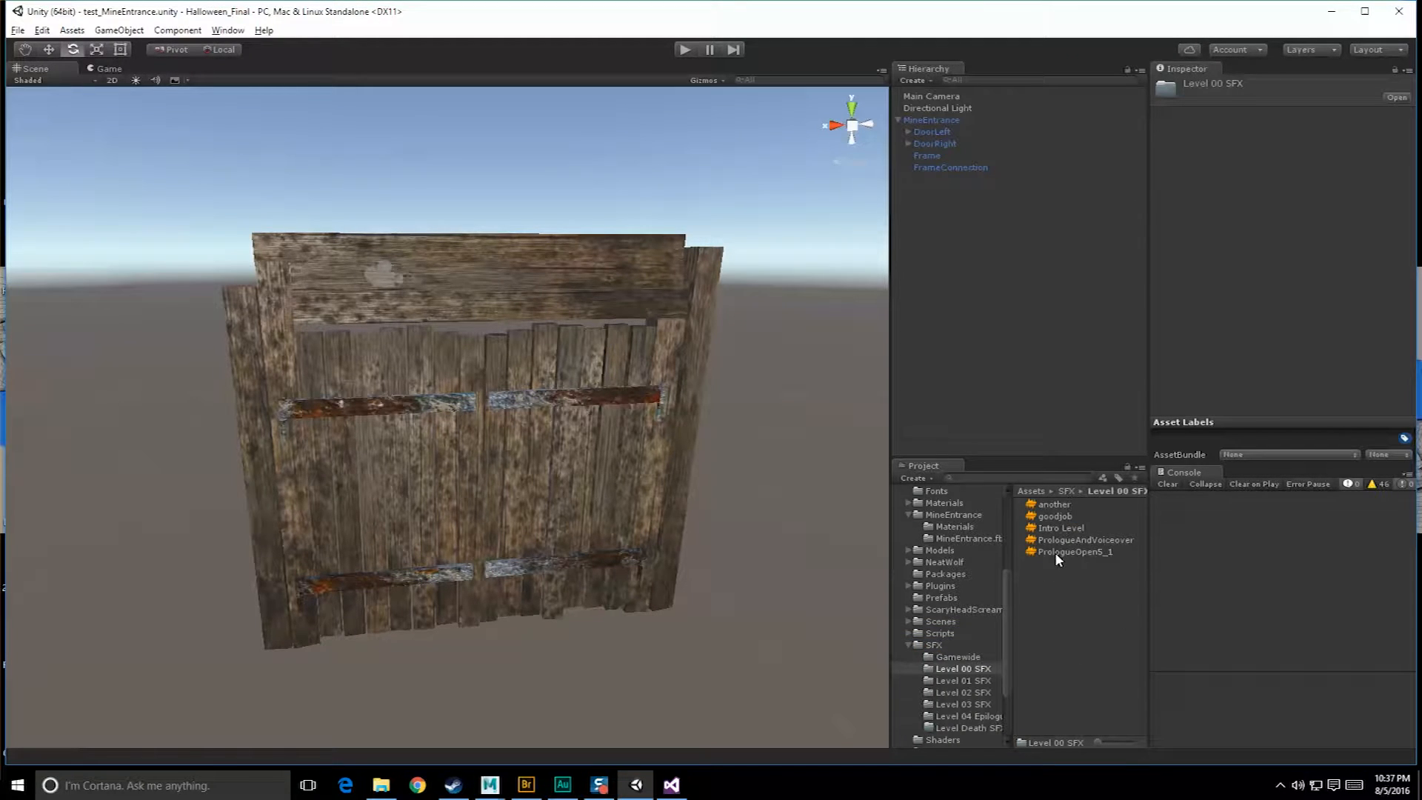
double_click(1060, 536)
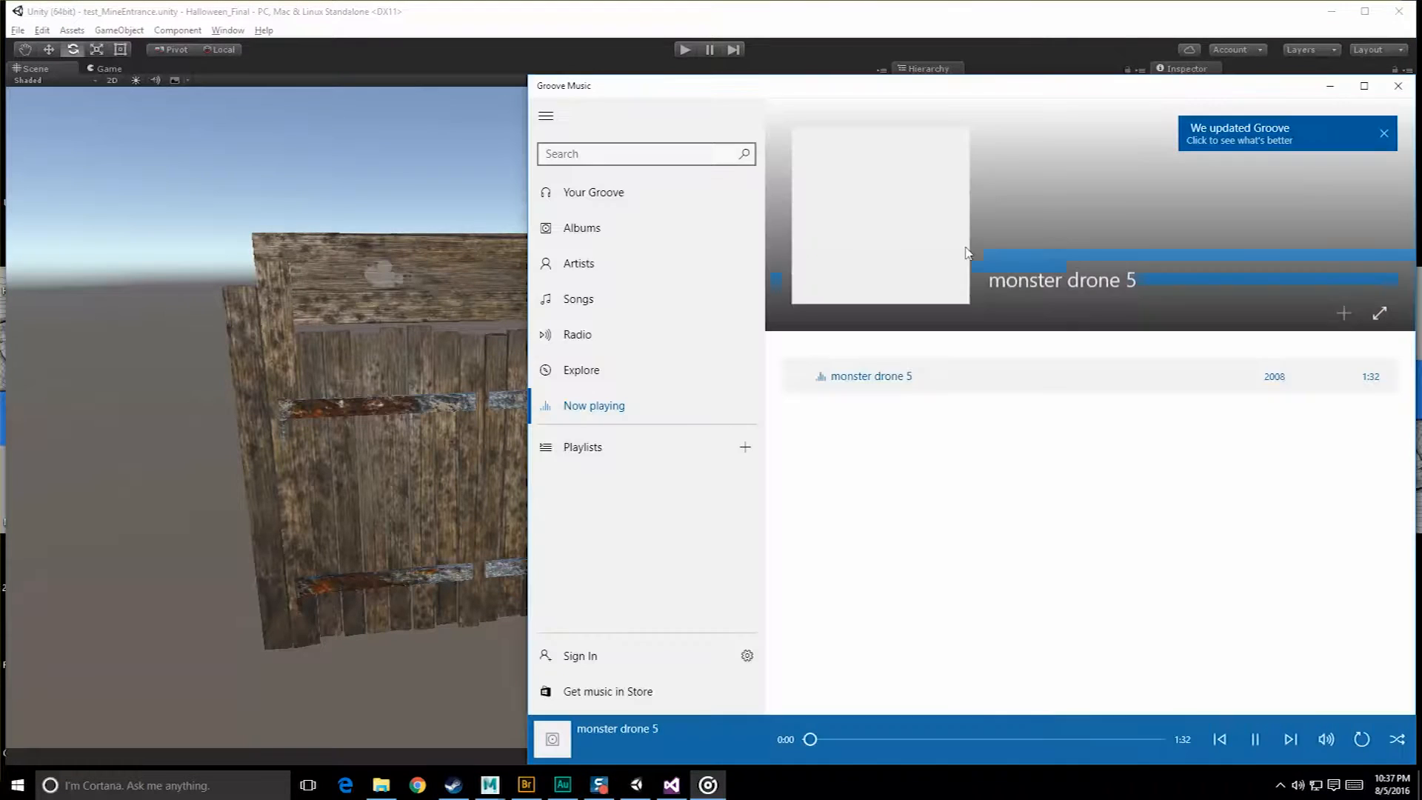
Listen to parts of the prologue voiceover in Groove Music, pause it and close the player.
drag(943, 98, 741, 256)
drag(741, 265, 709, 157)
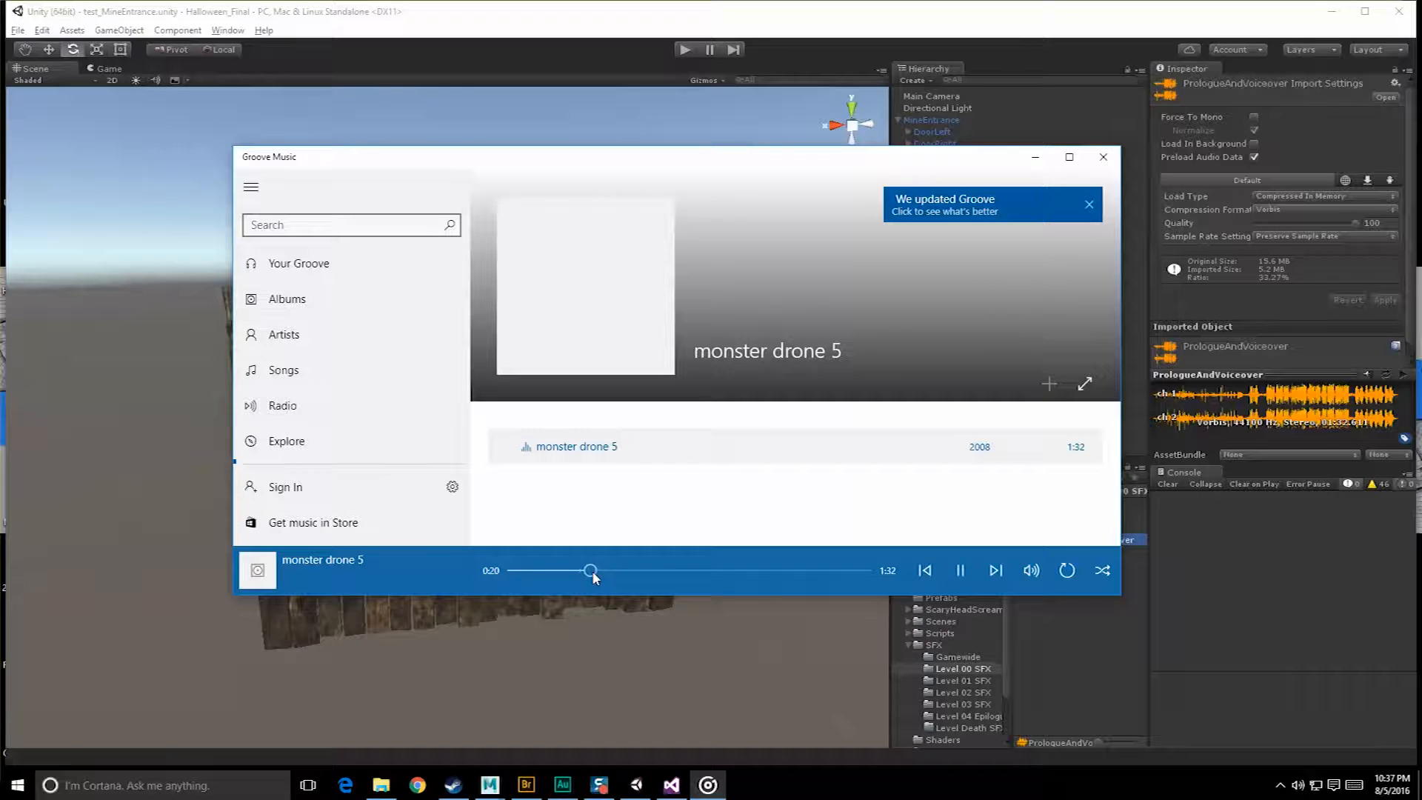
drag(602, 574, 619, 575)
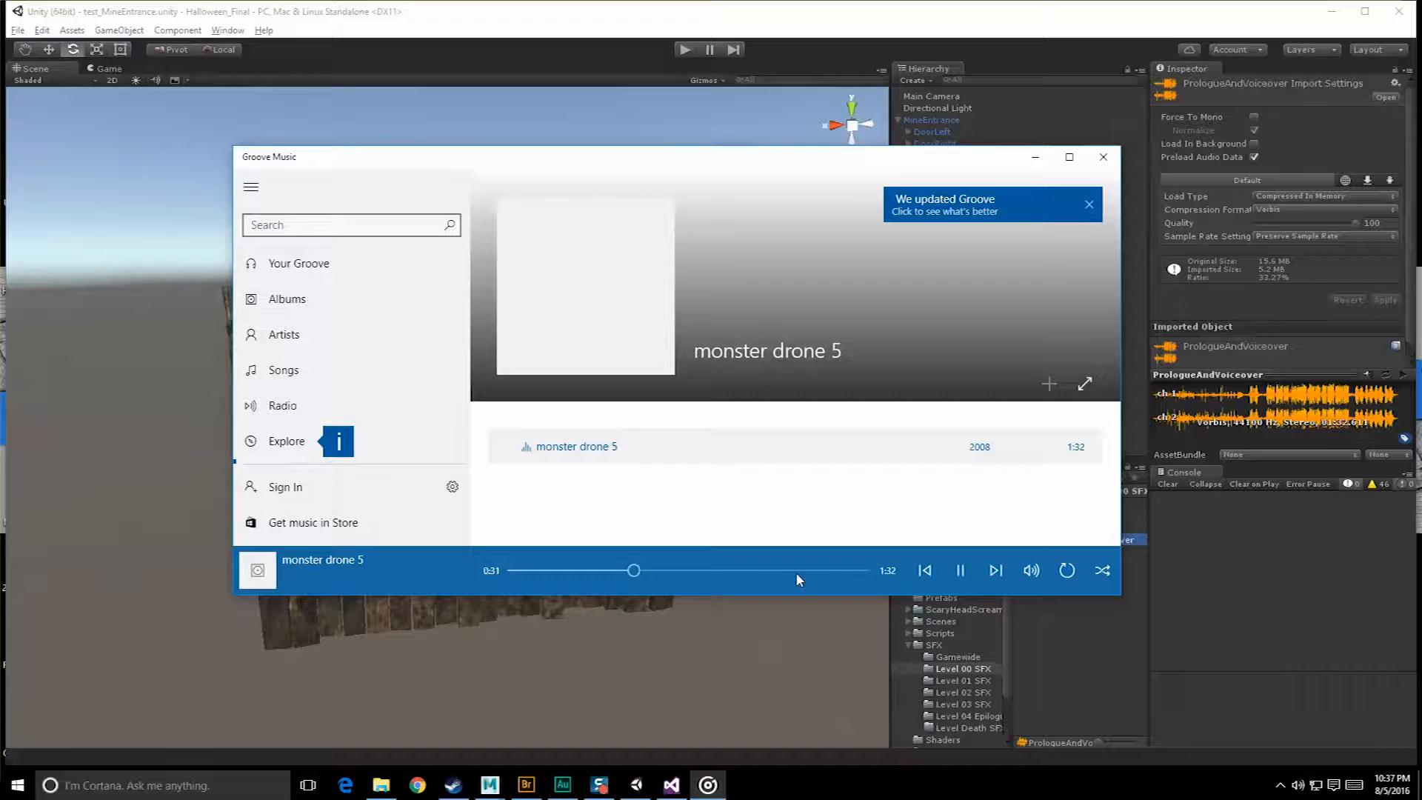
click(618, 571)
click(960, 572)
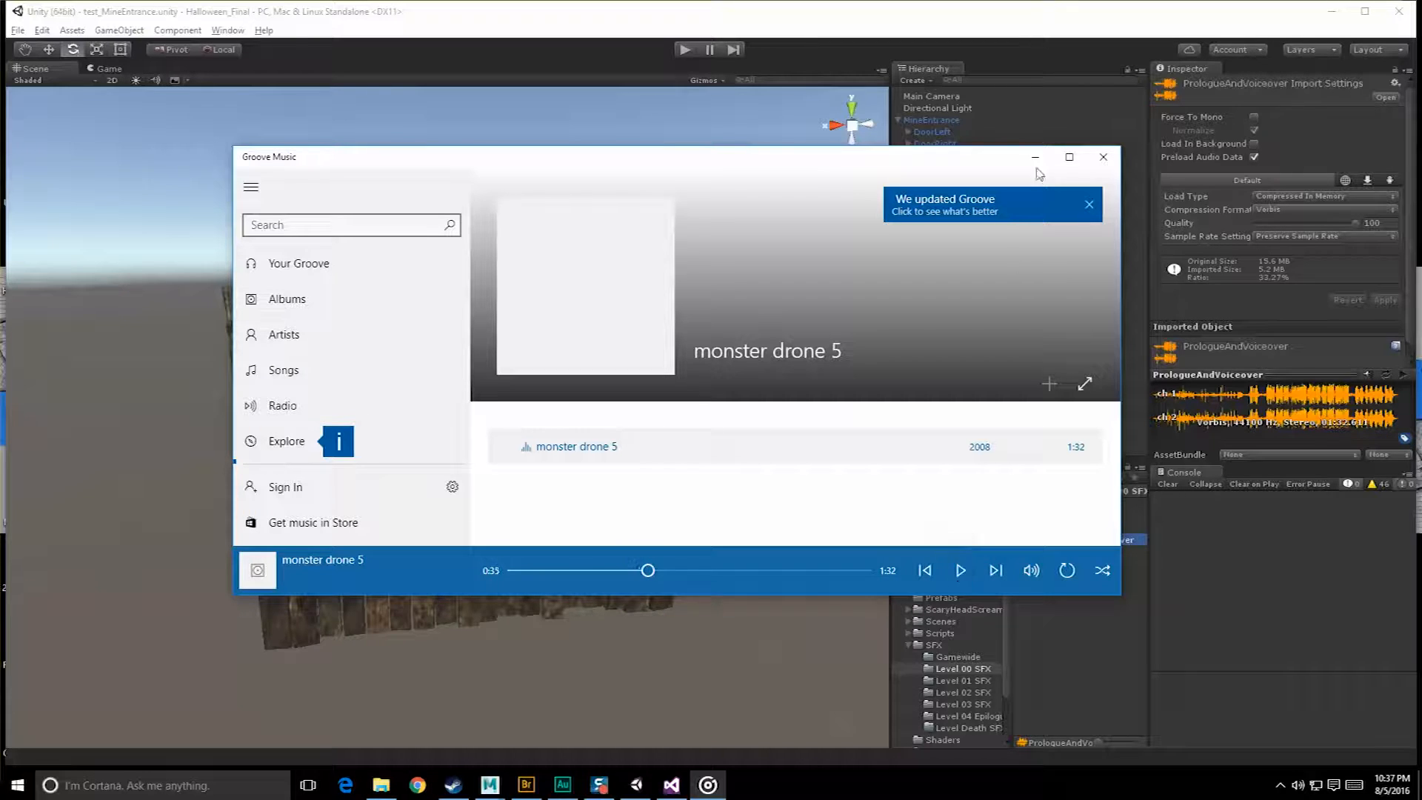
click(1104, 158)
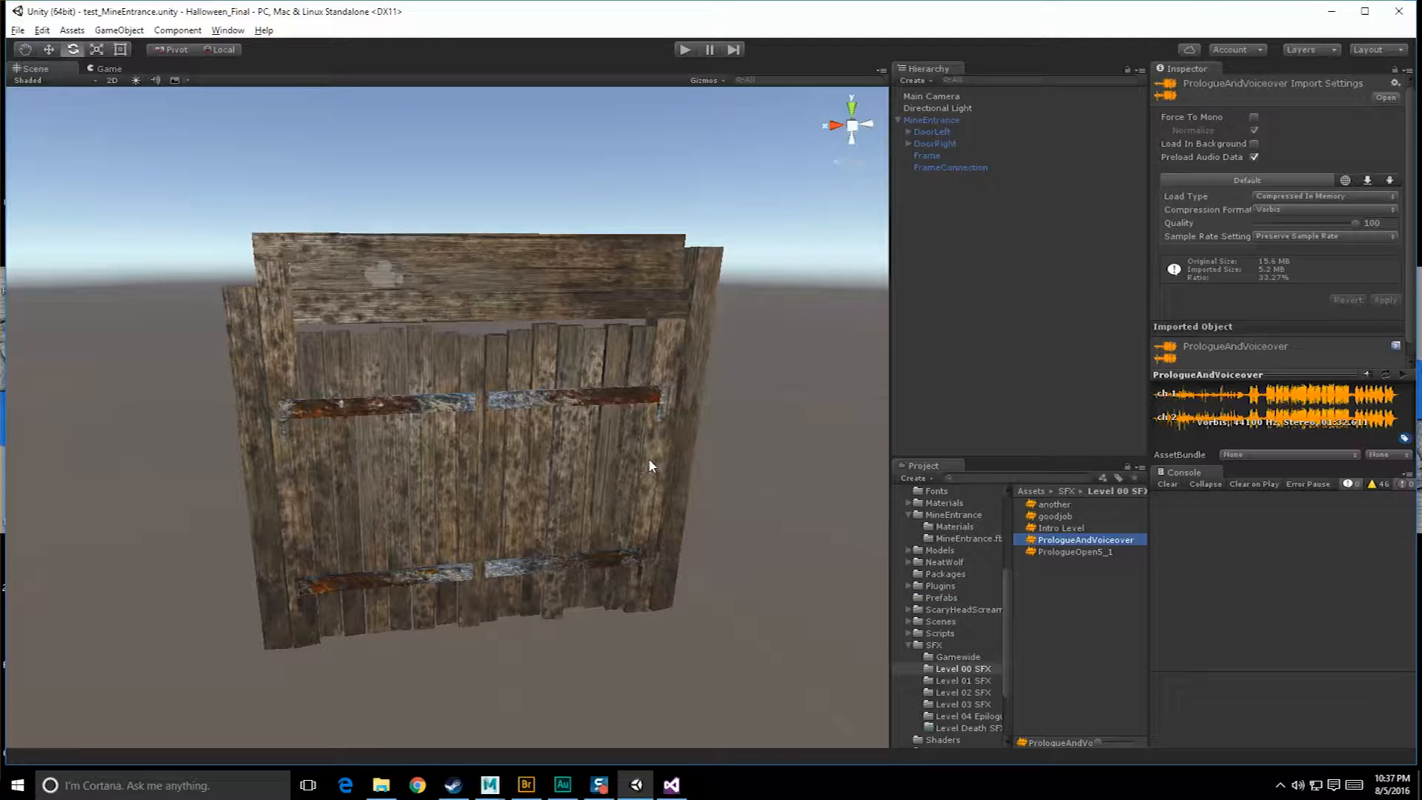
Try opening the DoorLeft object by about 119° around its hinge, view the open doorway, and undo the rotation.
click(537, 393)
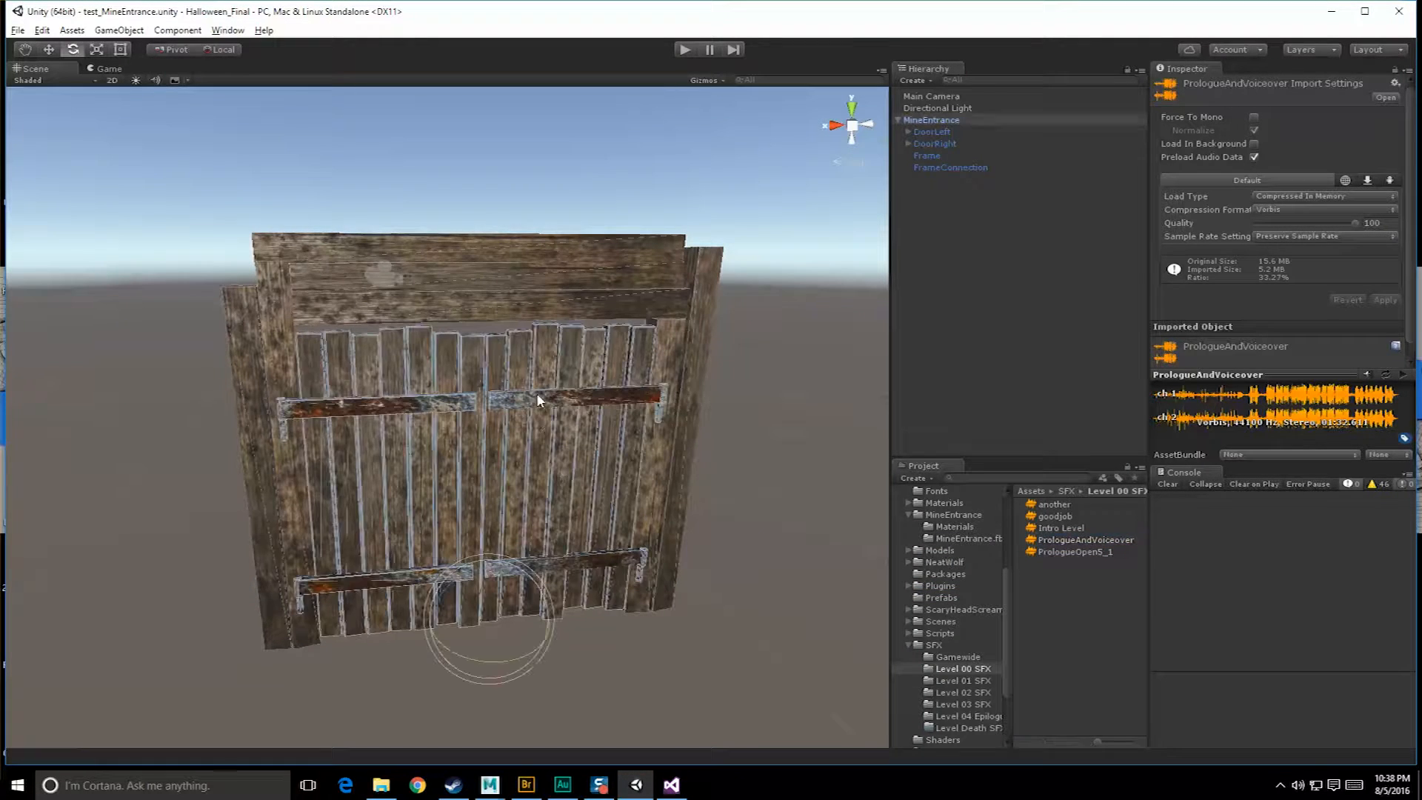
click(514, 402)
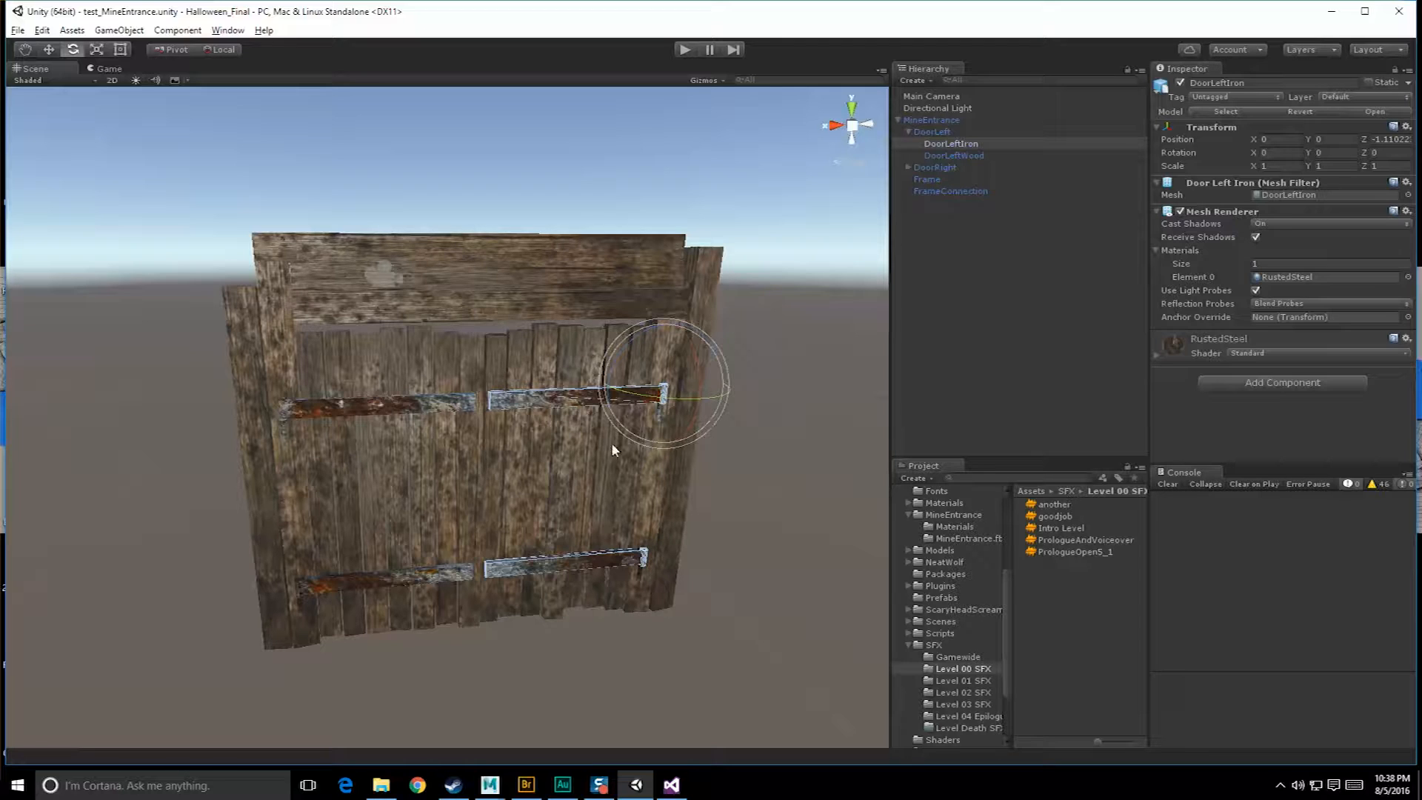
click(931, 131)
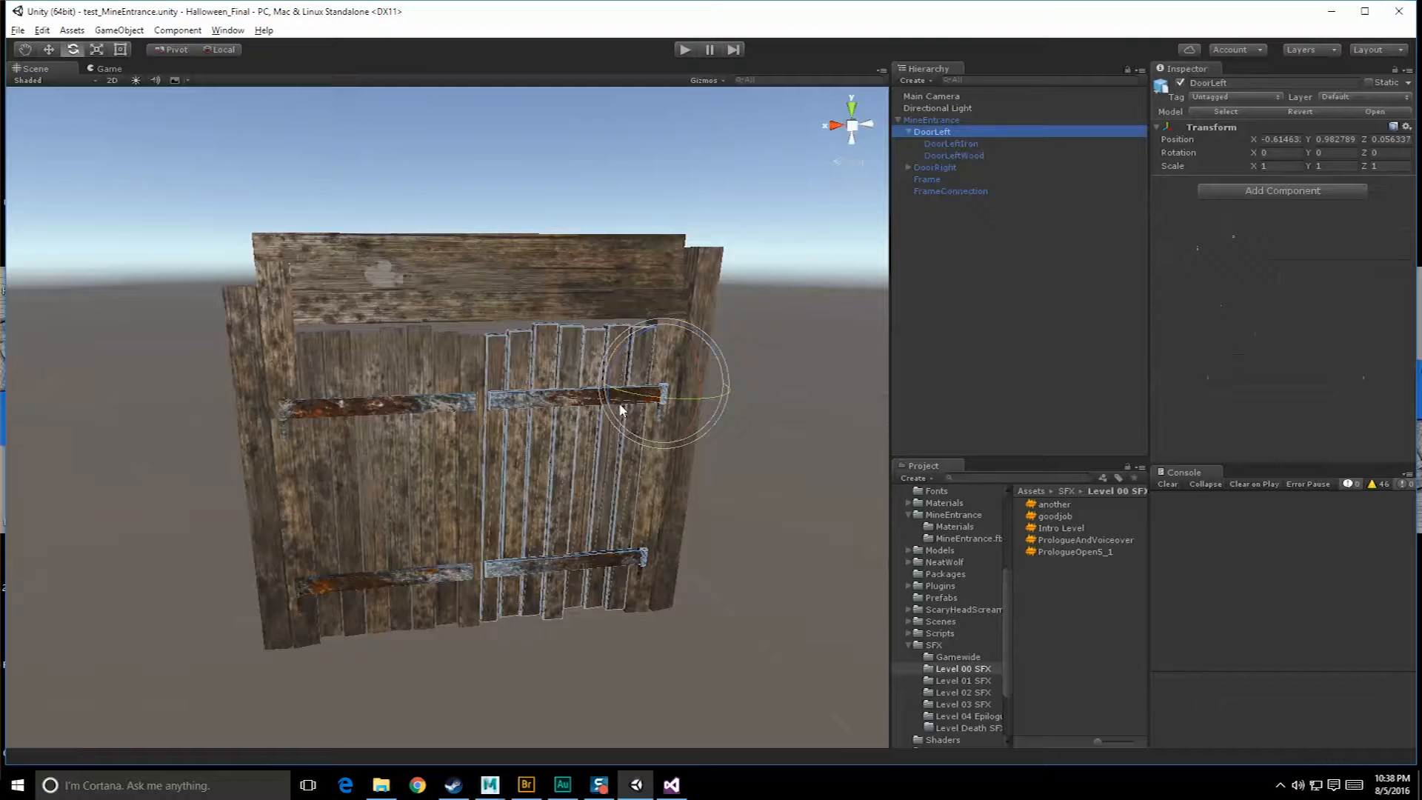
drag(616, 386, 613, 430)
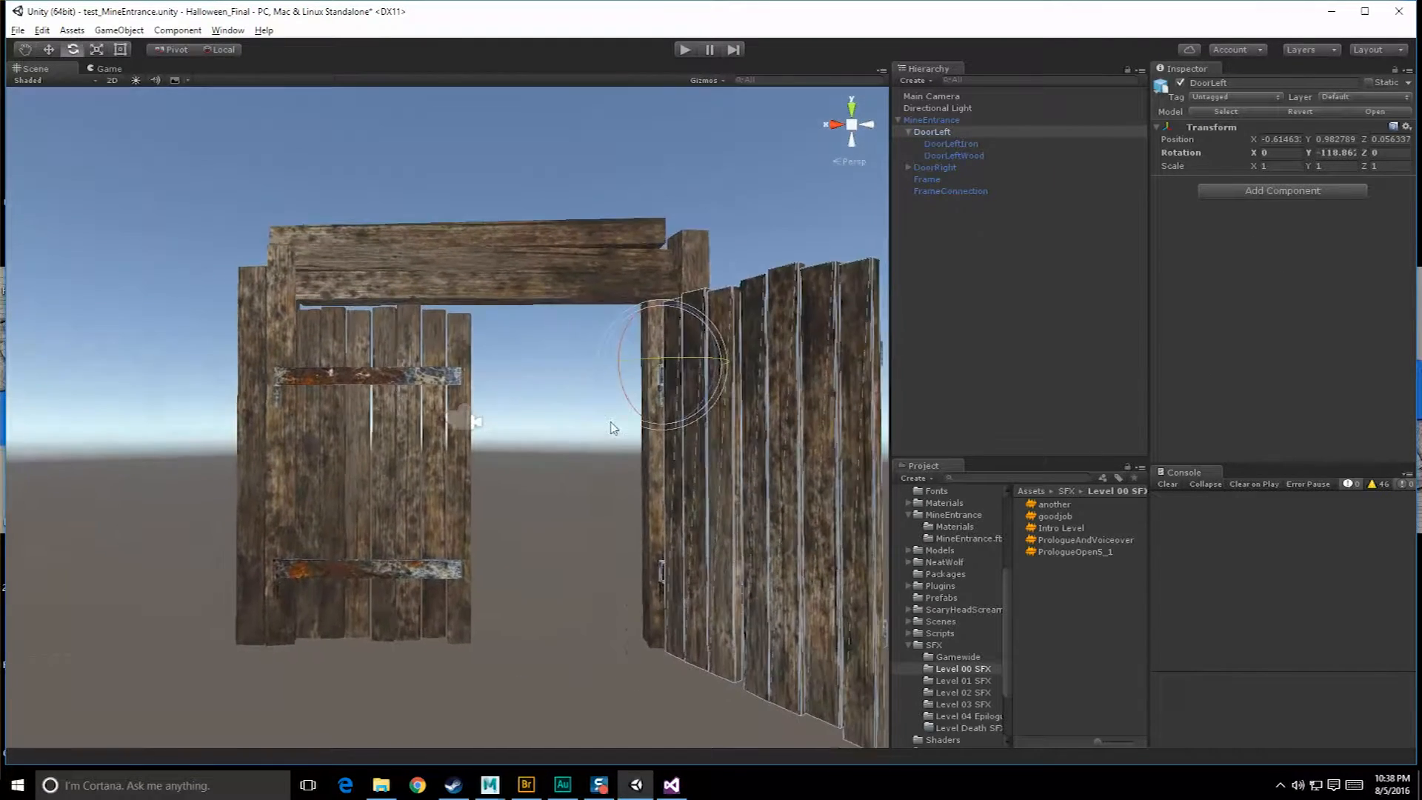
scroll(609, 438, up, 10)
scroll(607, 435, down, 10)
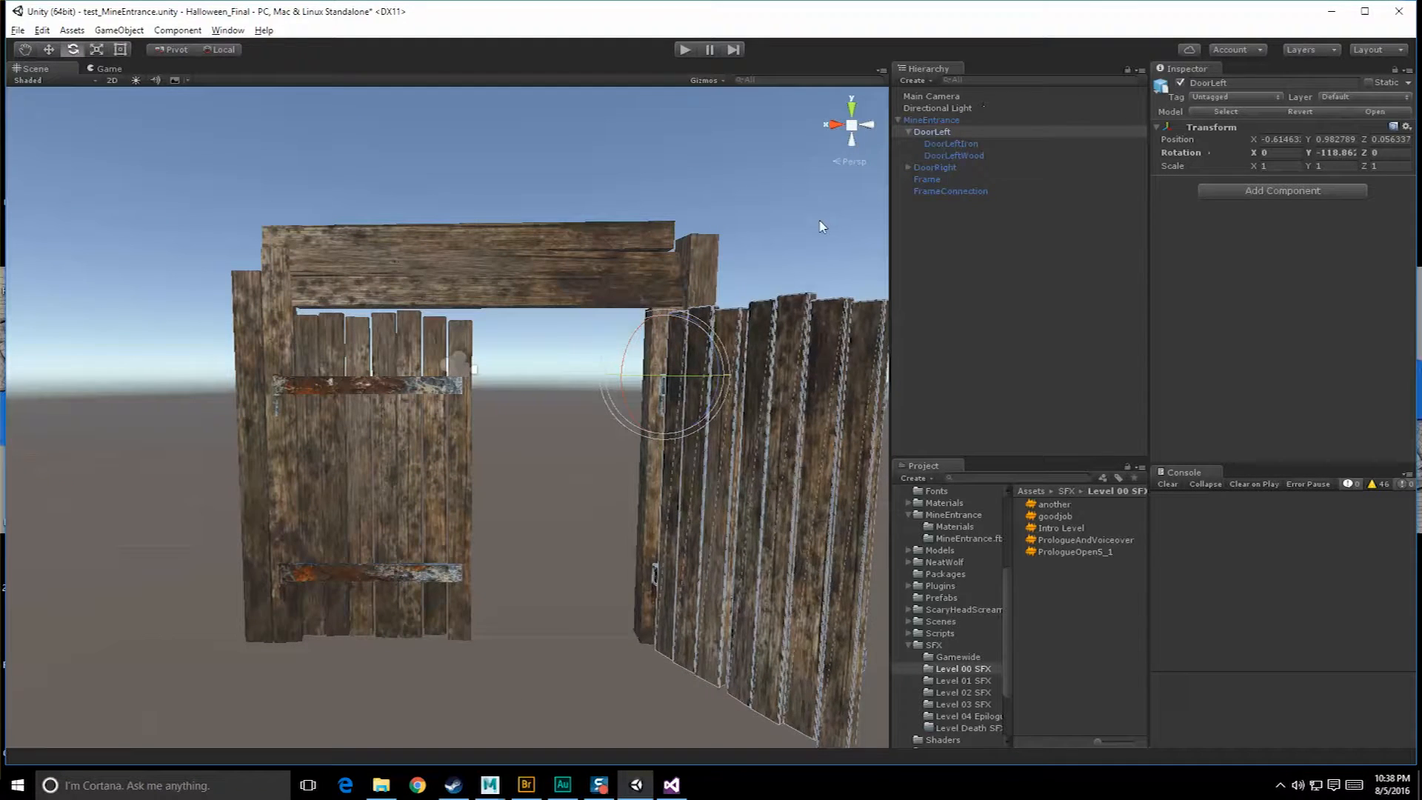
key(ctrl+z)
key(ctrl+z)
key(ctrl+z)
alt+drag(874, 104, 875, 126)
Set the Main Camera's clear flags to Solid Color and its background color to black.
click(1007, 100)
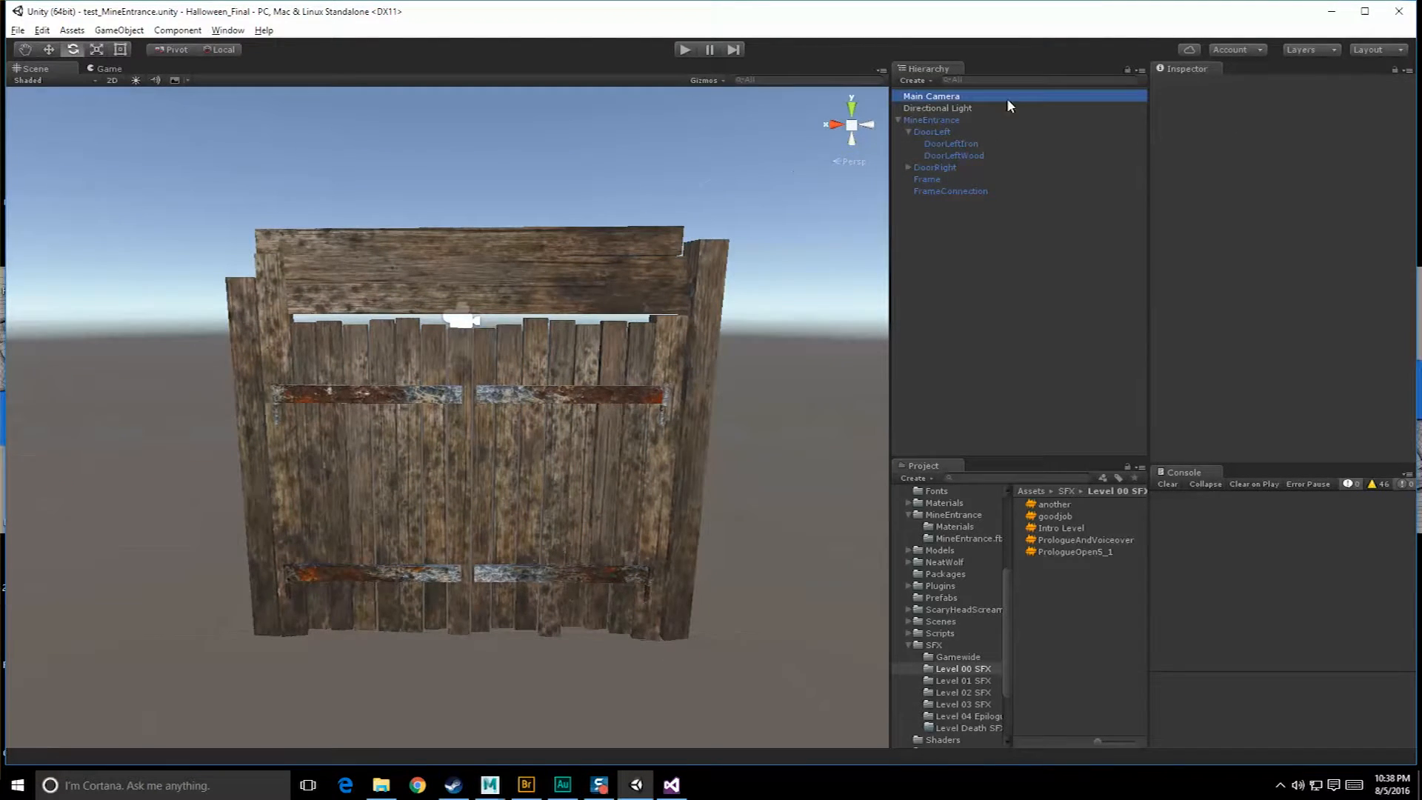
click(1293, 180)
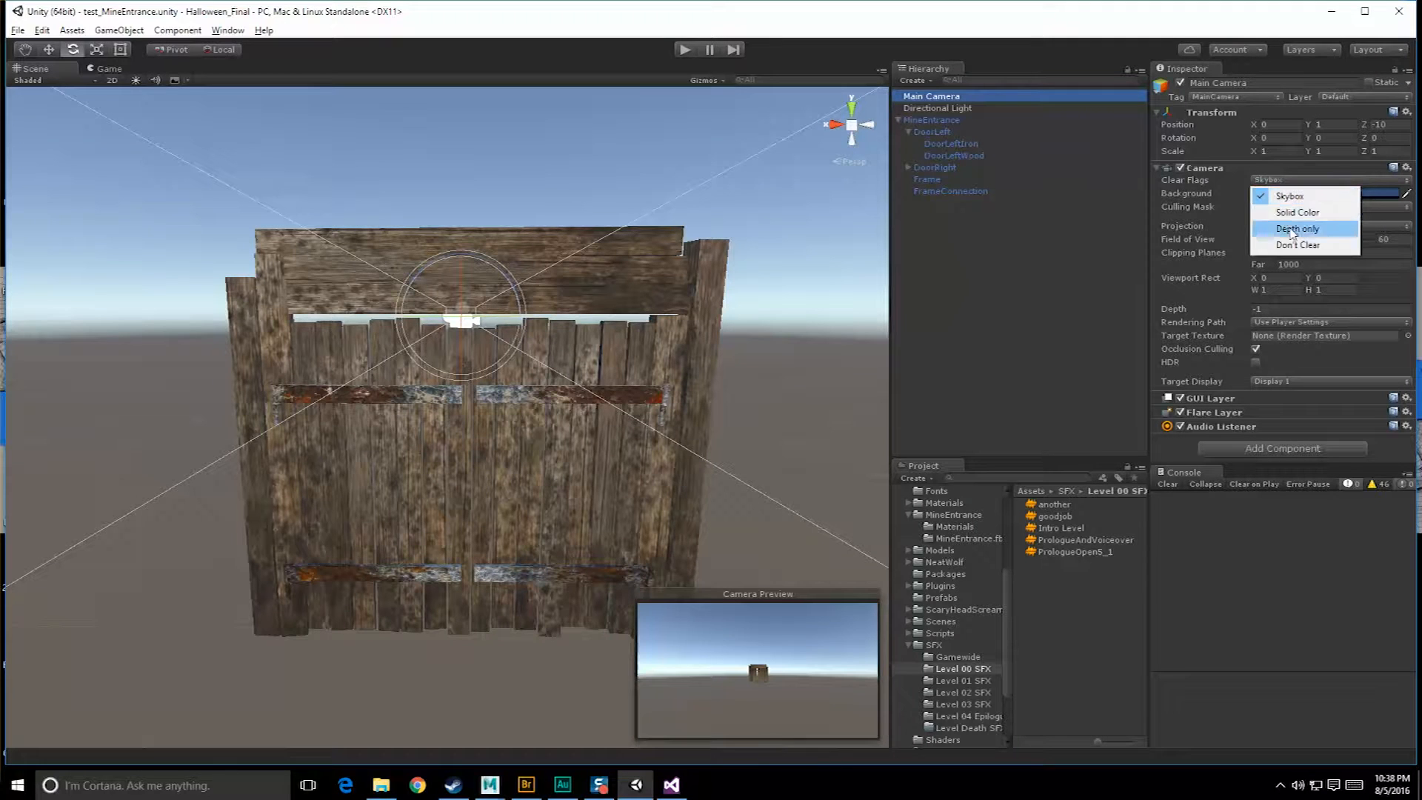
click(1296, 213)
click(1283, 193)
drag(1291, 221, 1211, 424)
click(1408, 154)
alt+drag(725, 344, 724, 349)
click(42, 30)
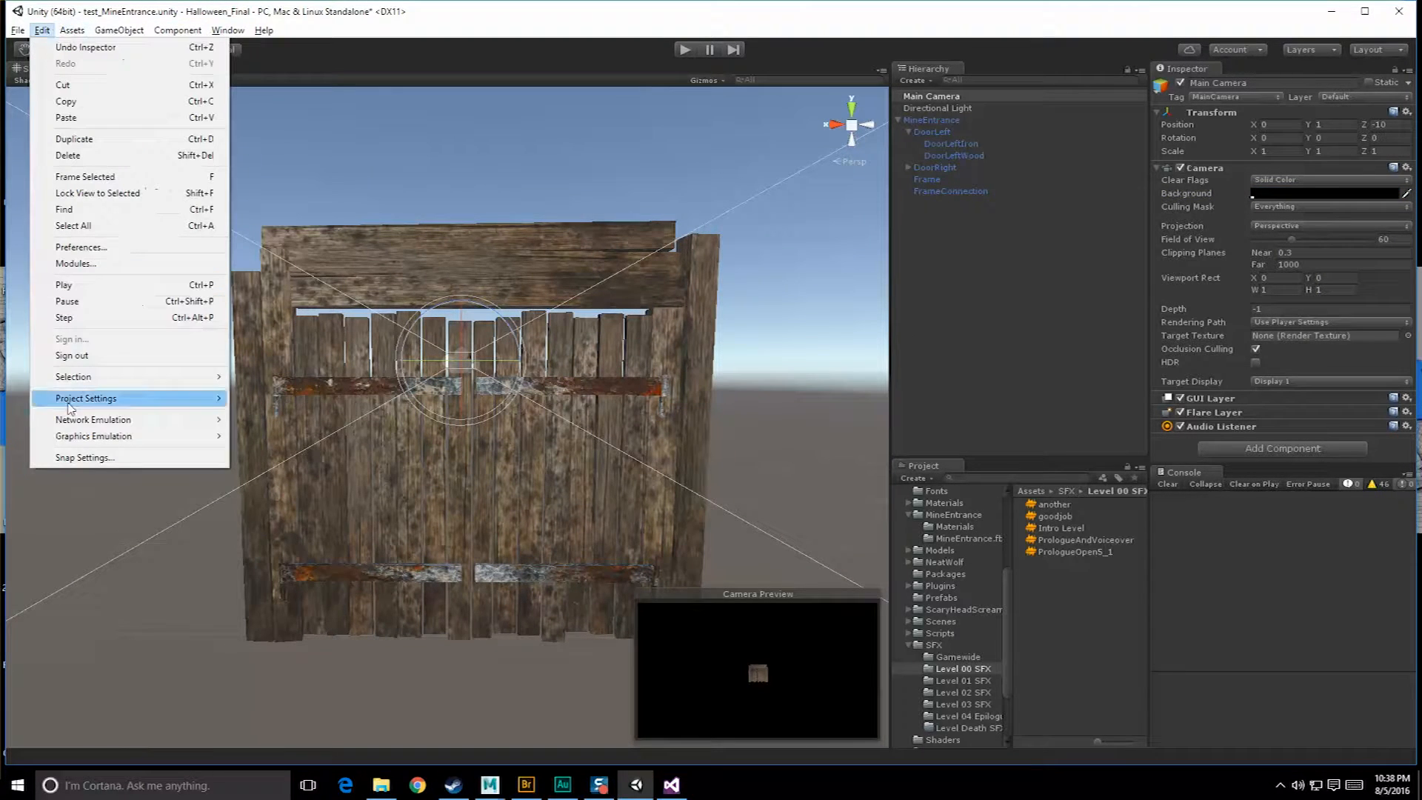
mouse_move(89, 402)
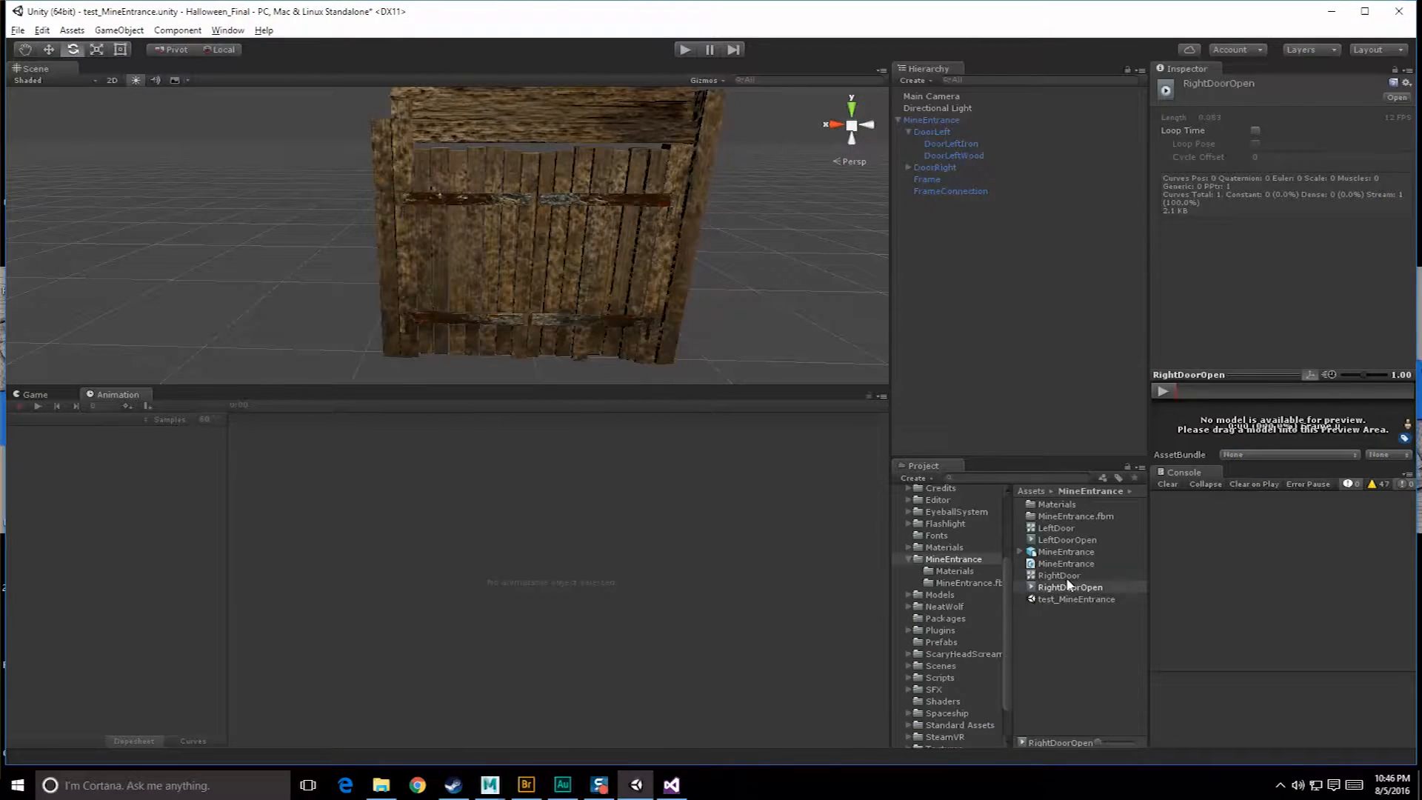
Assign the LeftDoor controller to the DoorLeft object's Animator and the RightDoor controller to the DoorRight object's Animator.
click(1071, 577)
click(1074, 565)
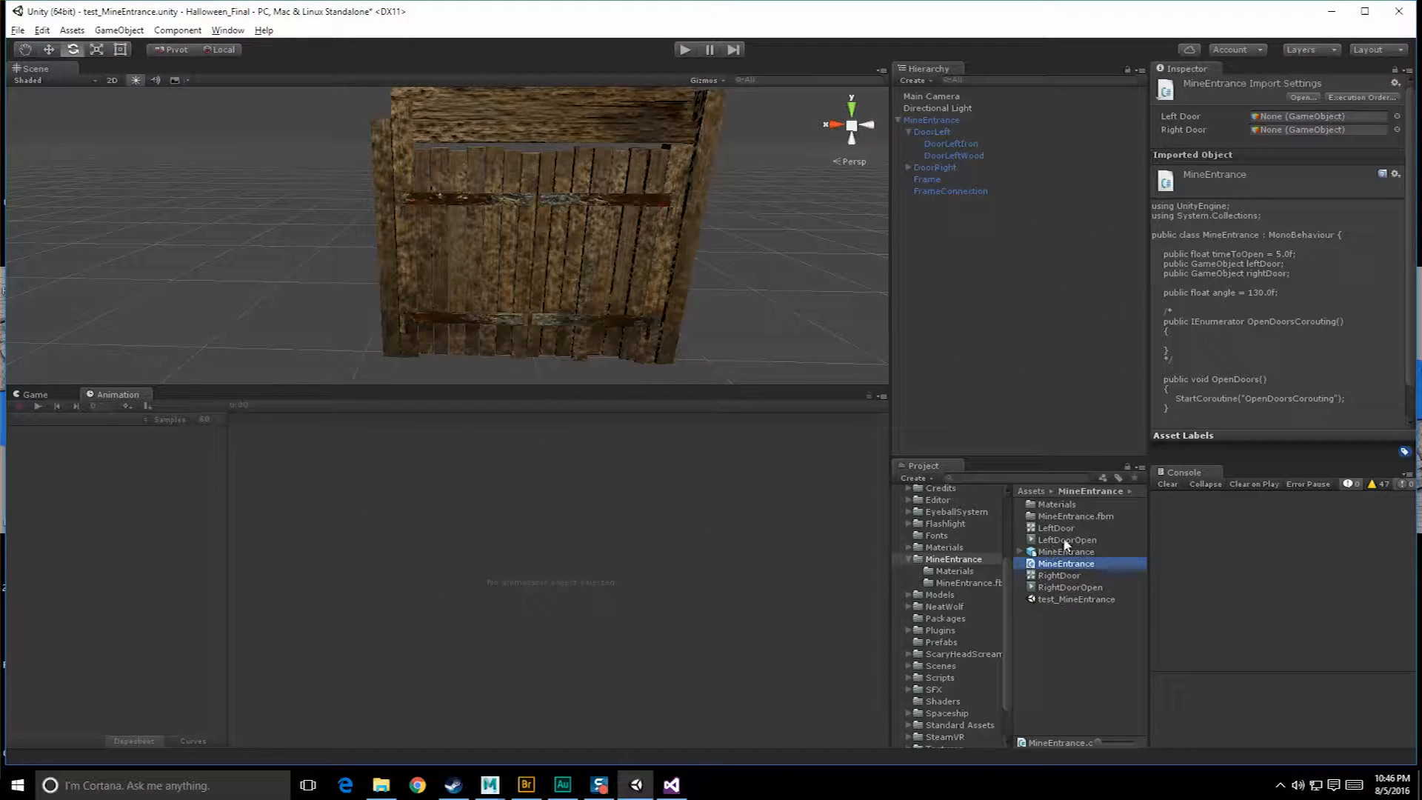
alt+drag(534, 281, 563, 277)
click(572, 252)
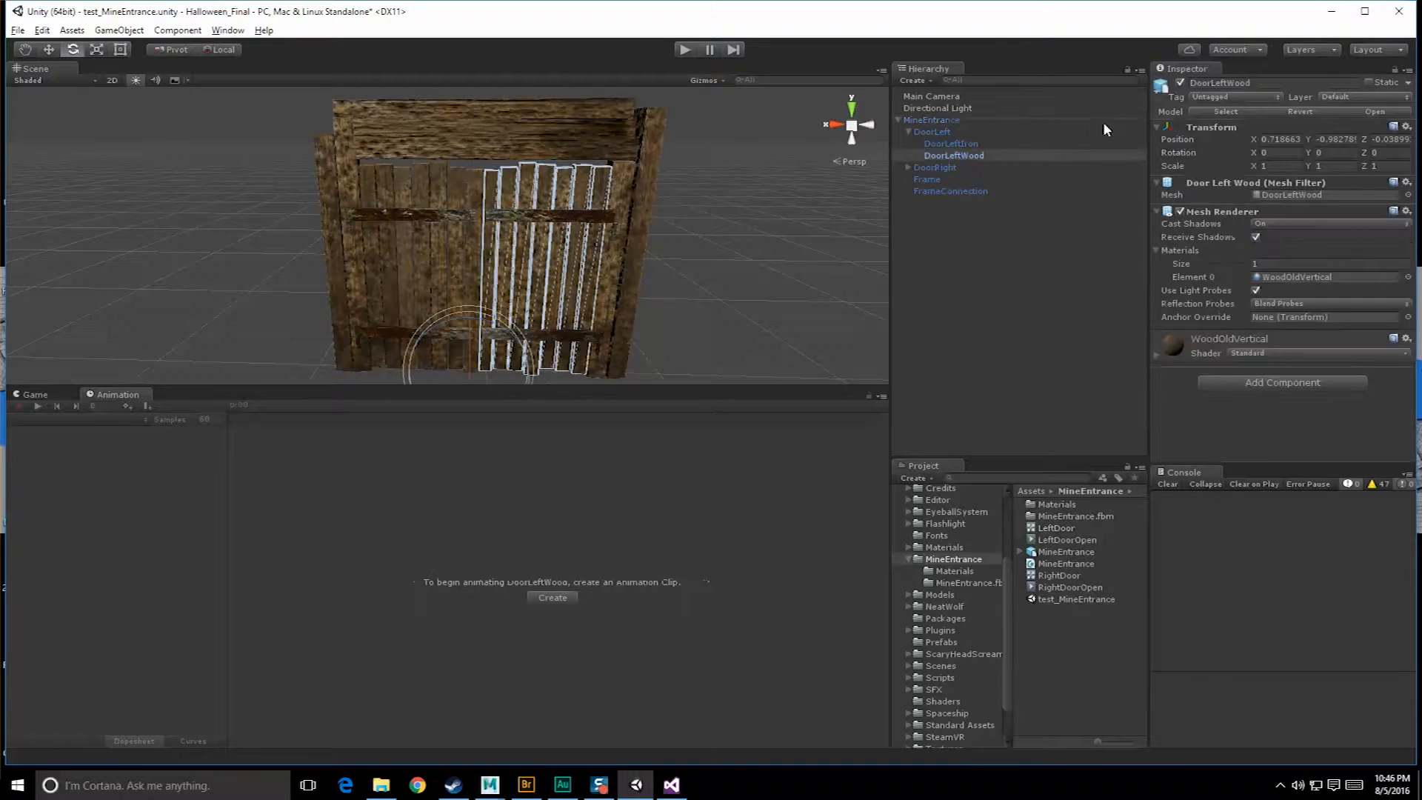
click(934, 131)
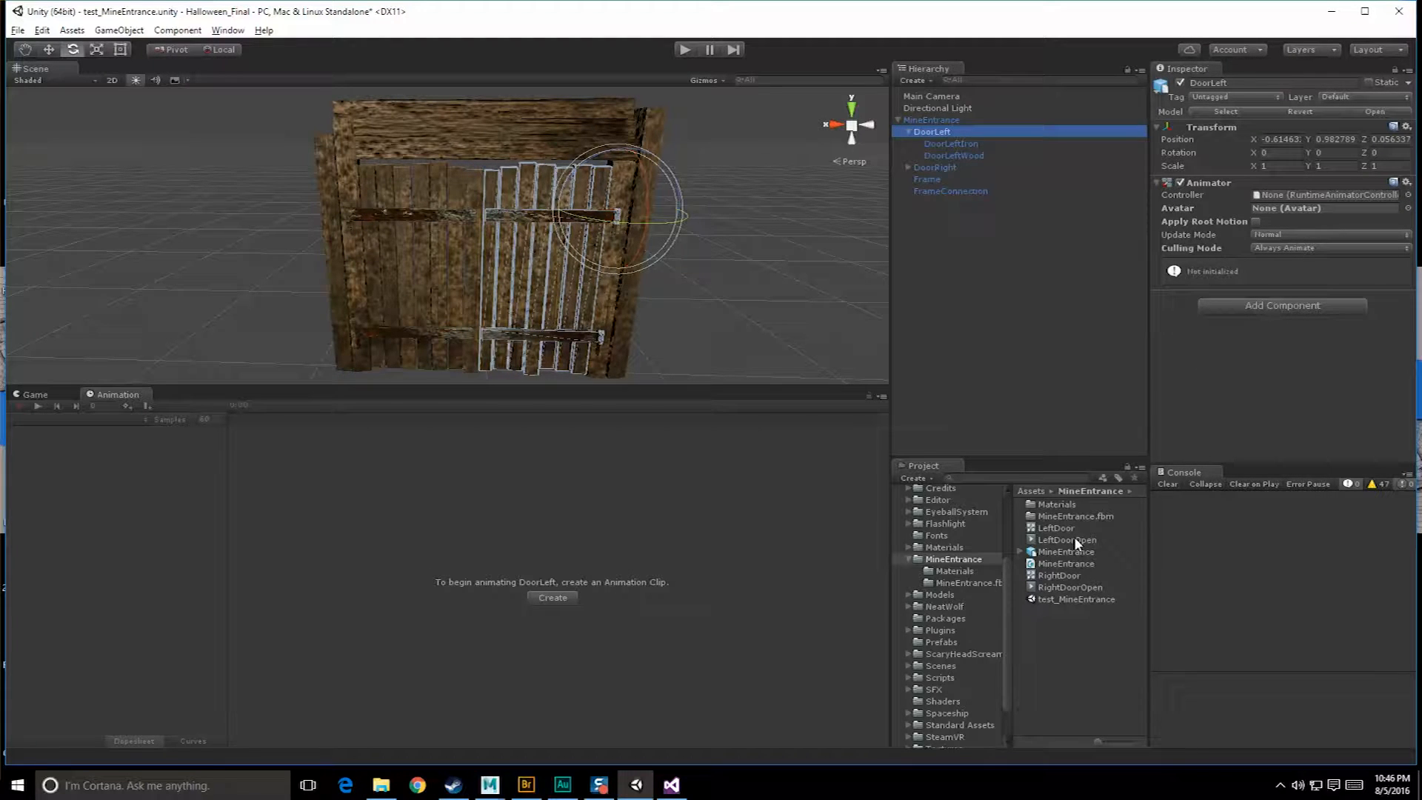
drag(1056, 527, 1326, 195)
click(935, 166)
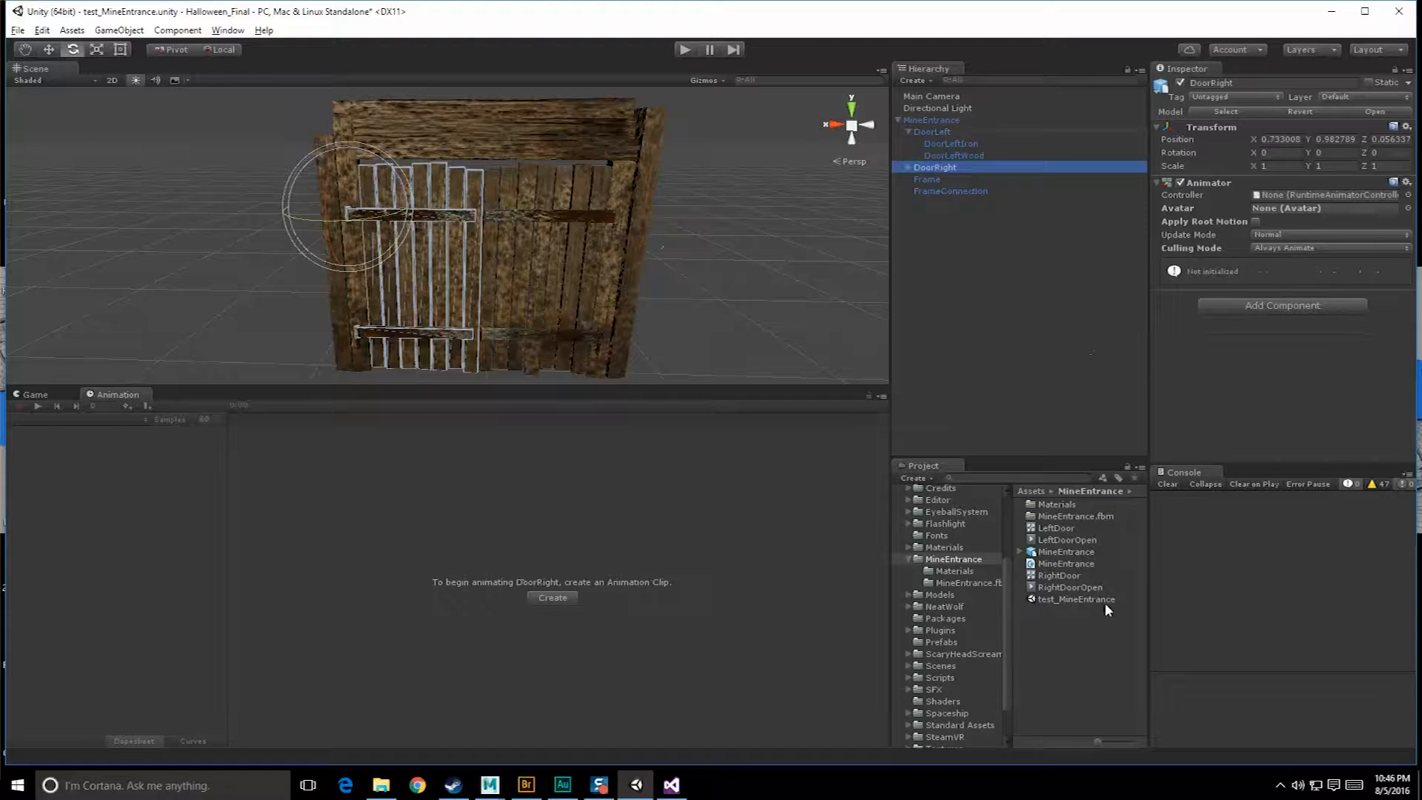
drag(1061, 577, 1274, 201)
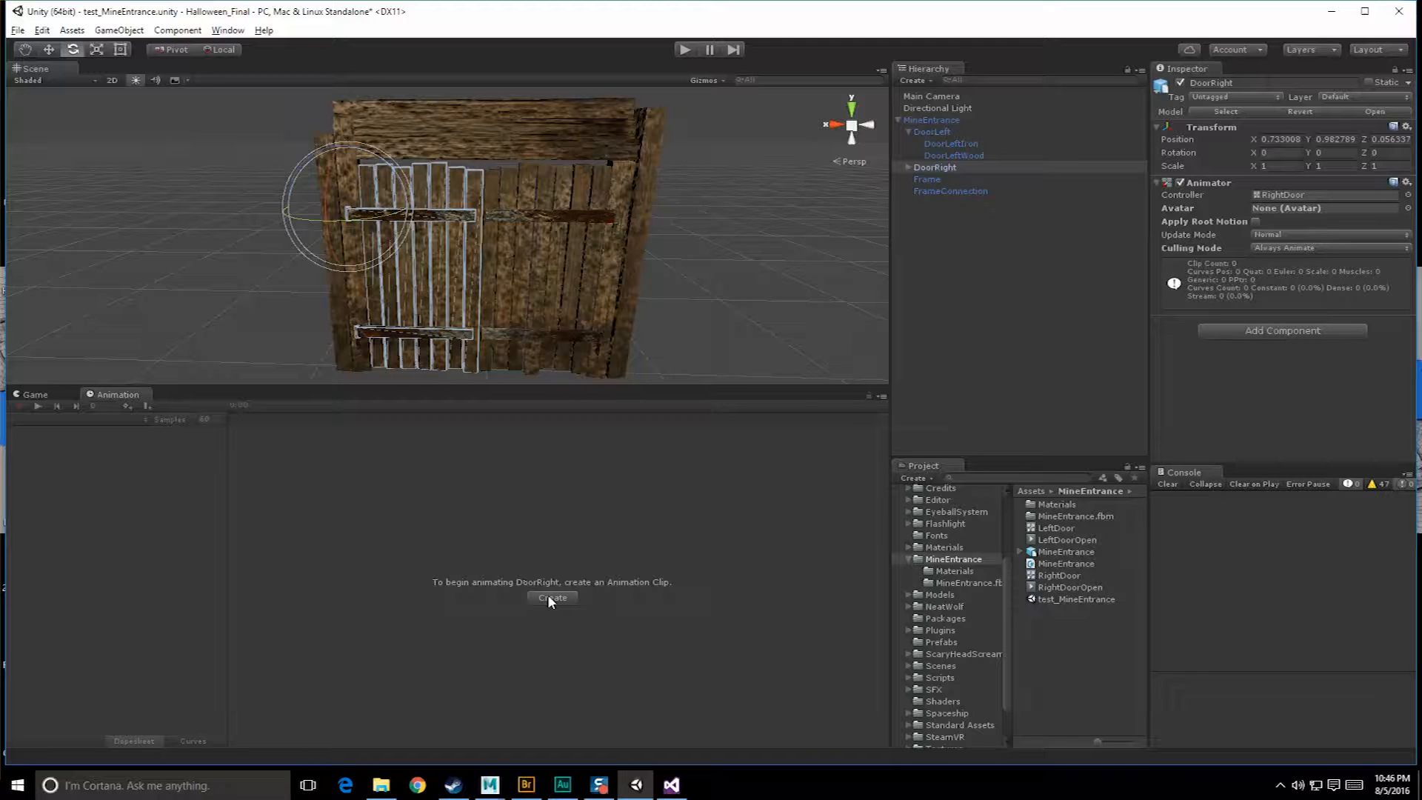
alt+drag(554, 317, 567, 311)
click(541, 249)
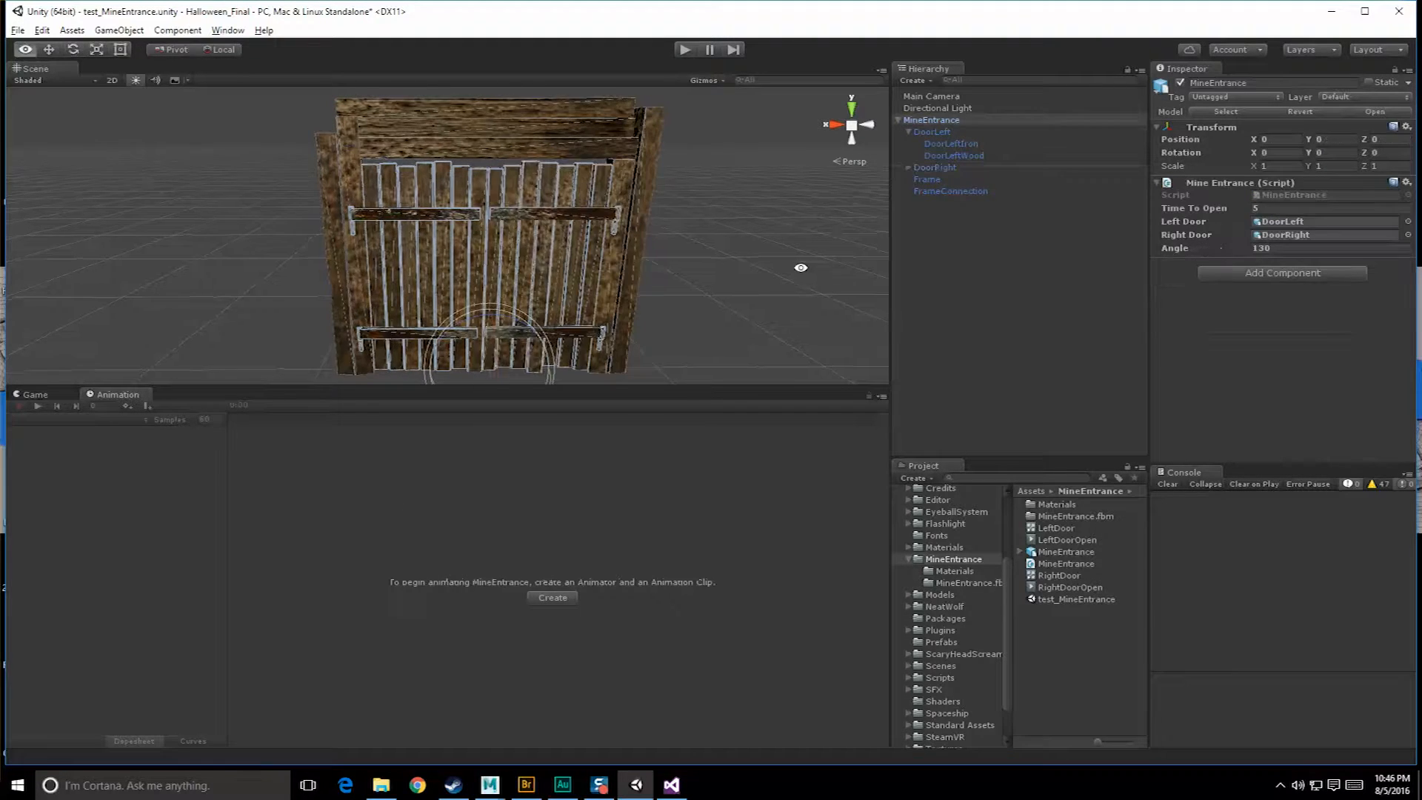
alt+drag(801, 267, 740, 268)
click(565, 268)
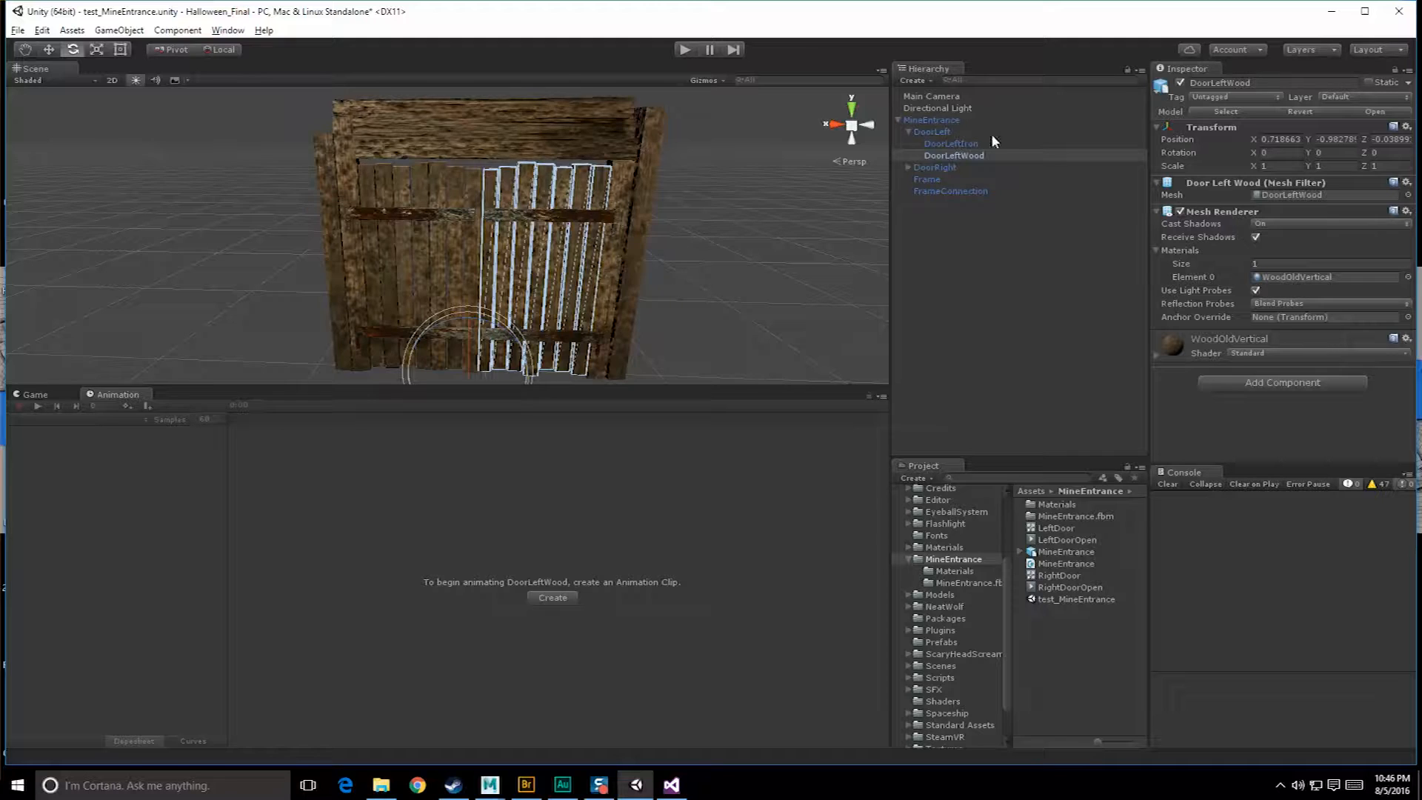
click(935, 168)
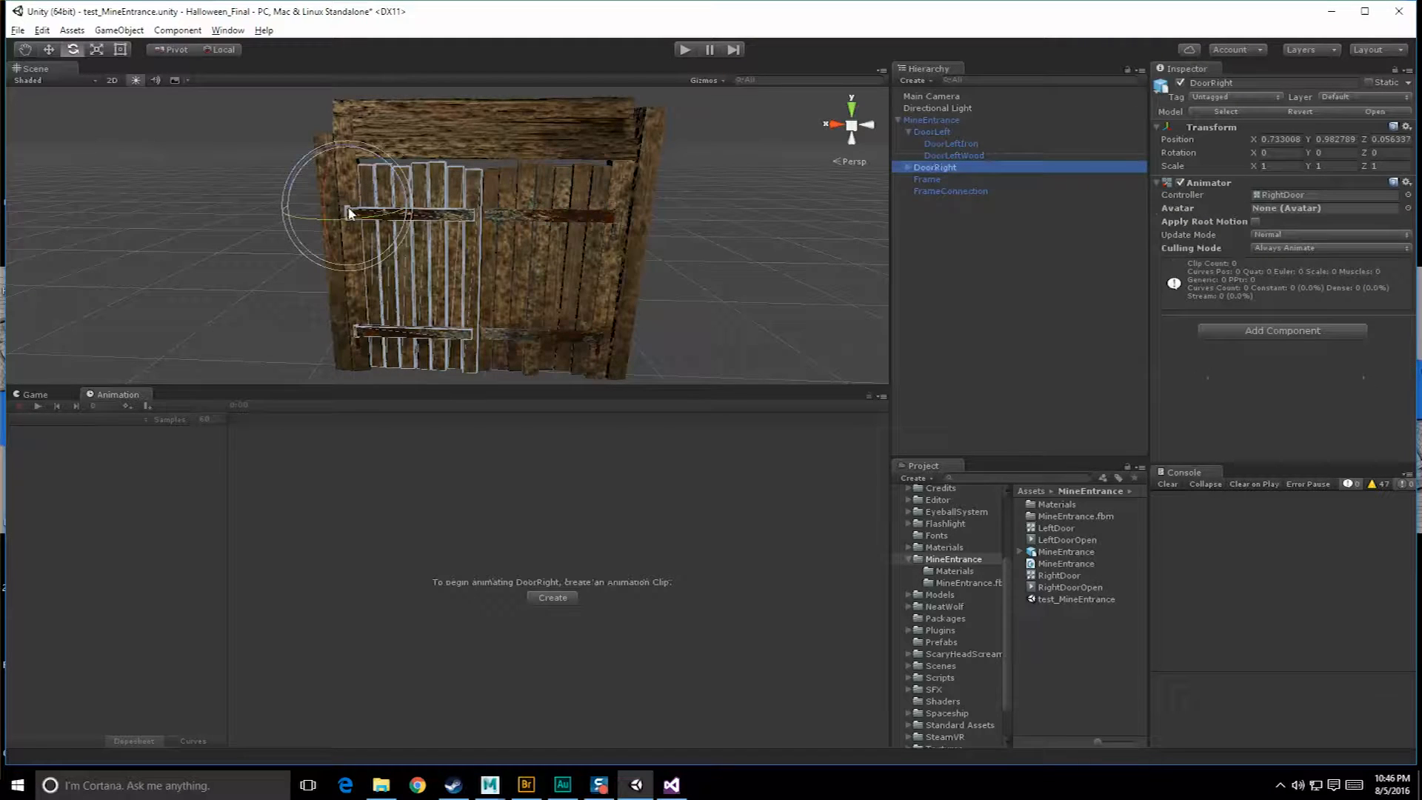
click(550, 596)
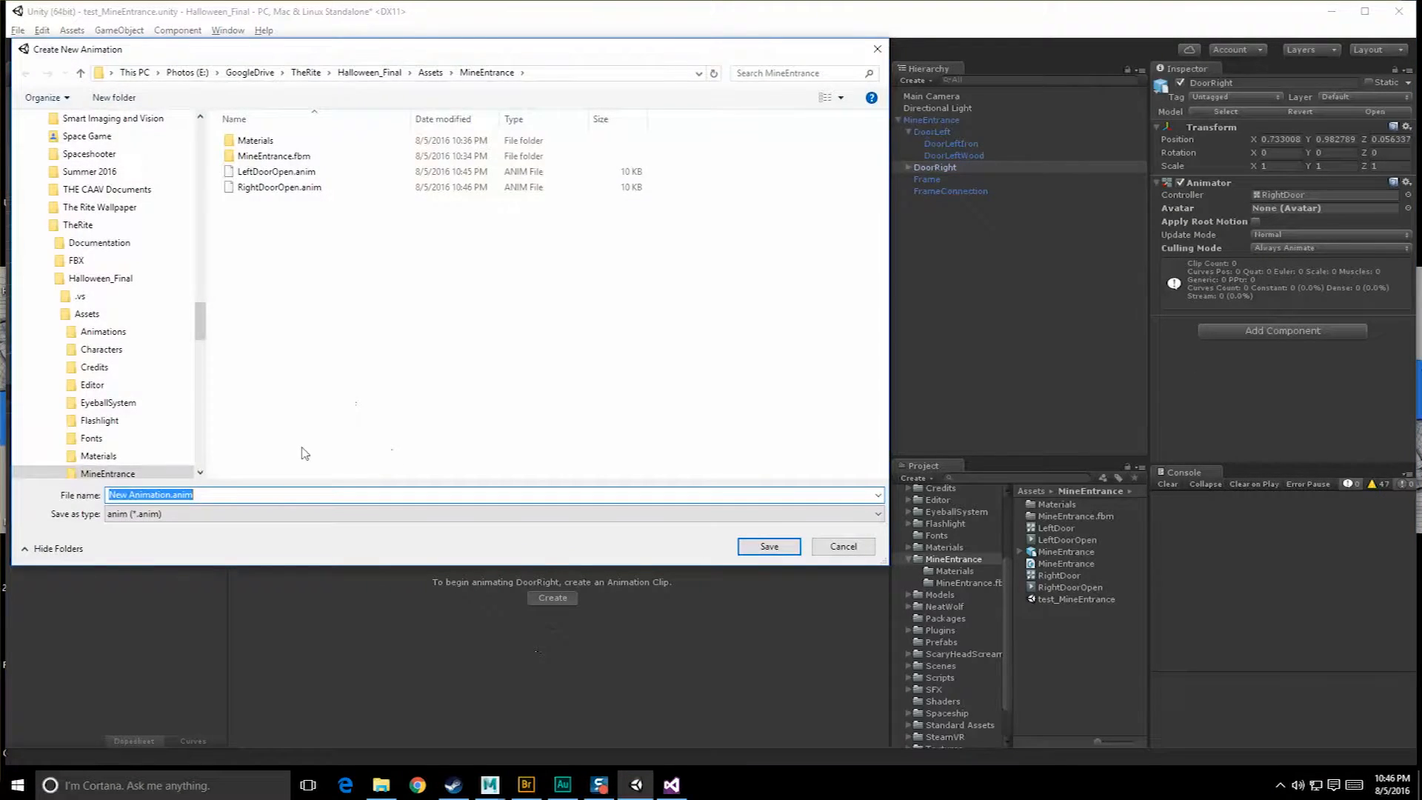
click(844, 546)
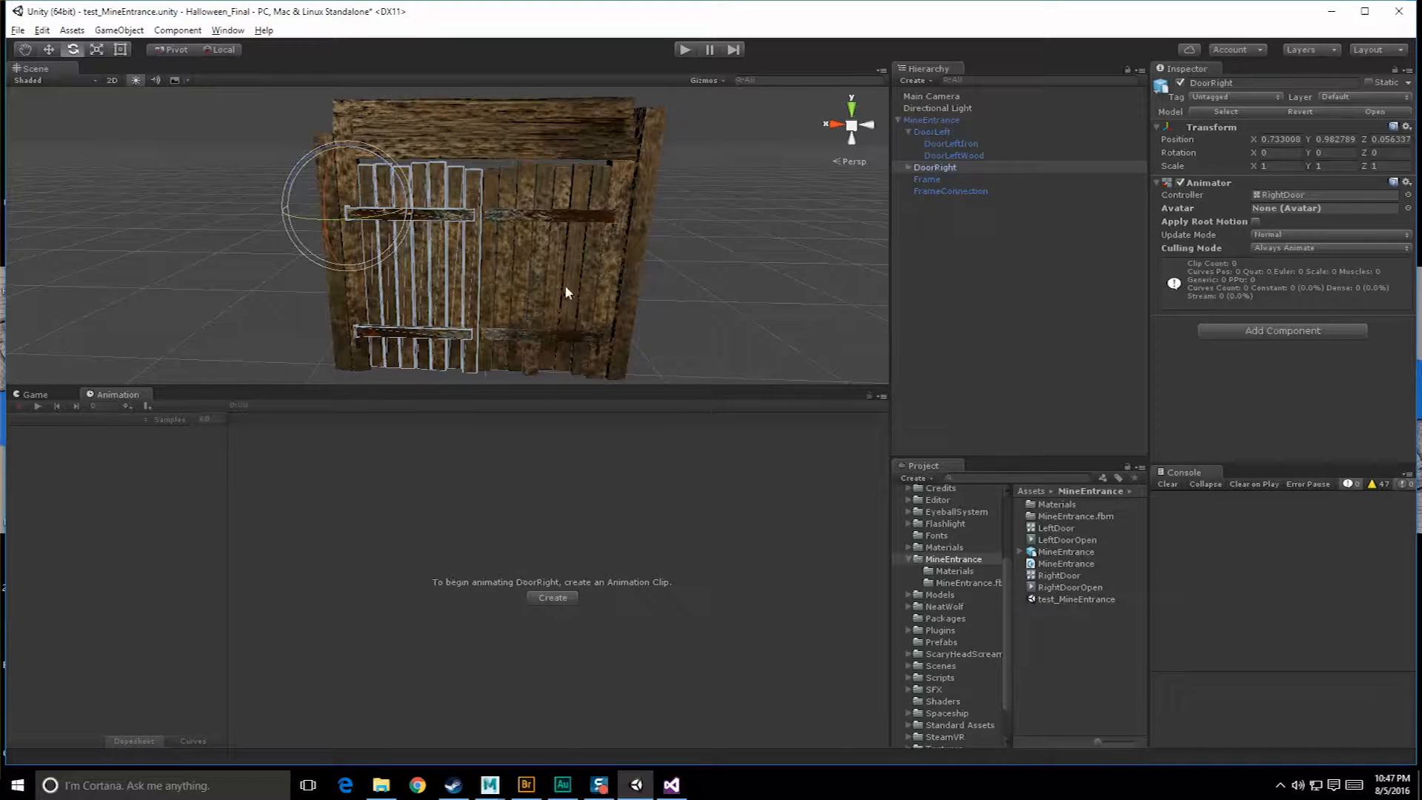
Create an animation clip for the DoorRight object, saved as DoorRightAnimationClip.anim in the MineEntrance folder.
click(563, 595)
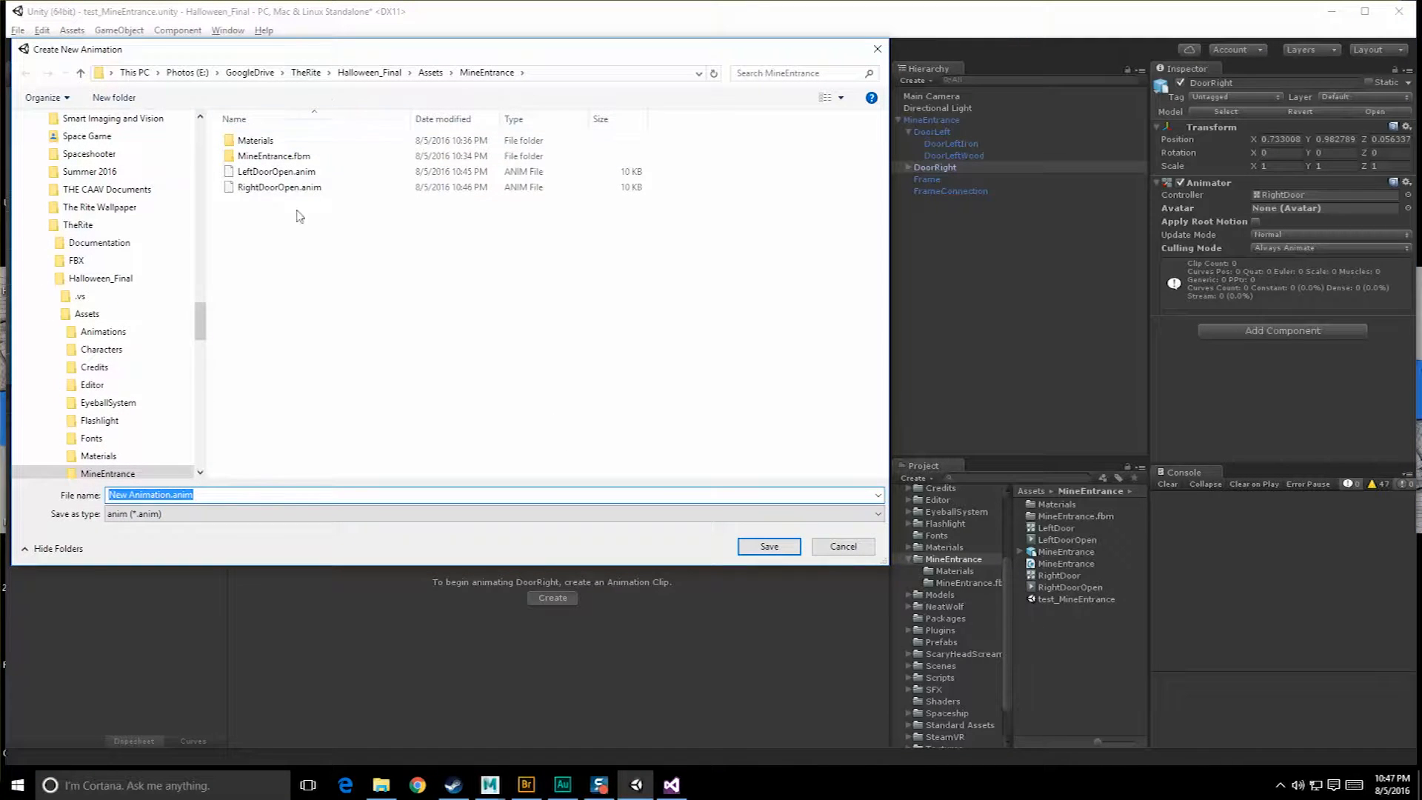
drag(171, 495, 35, 496)
text(DoorRightAnimationClip)
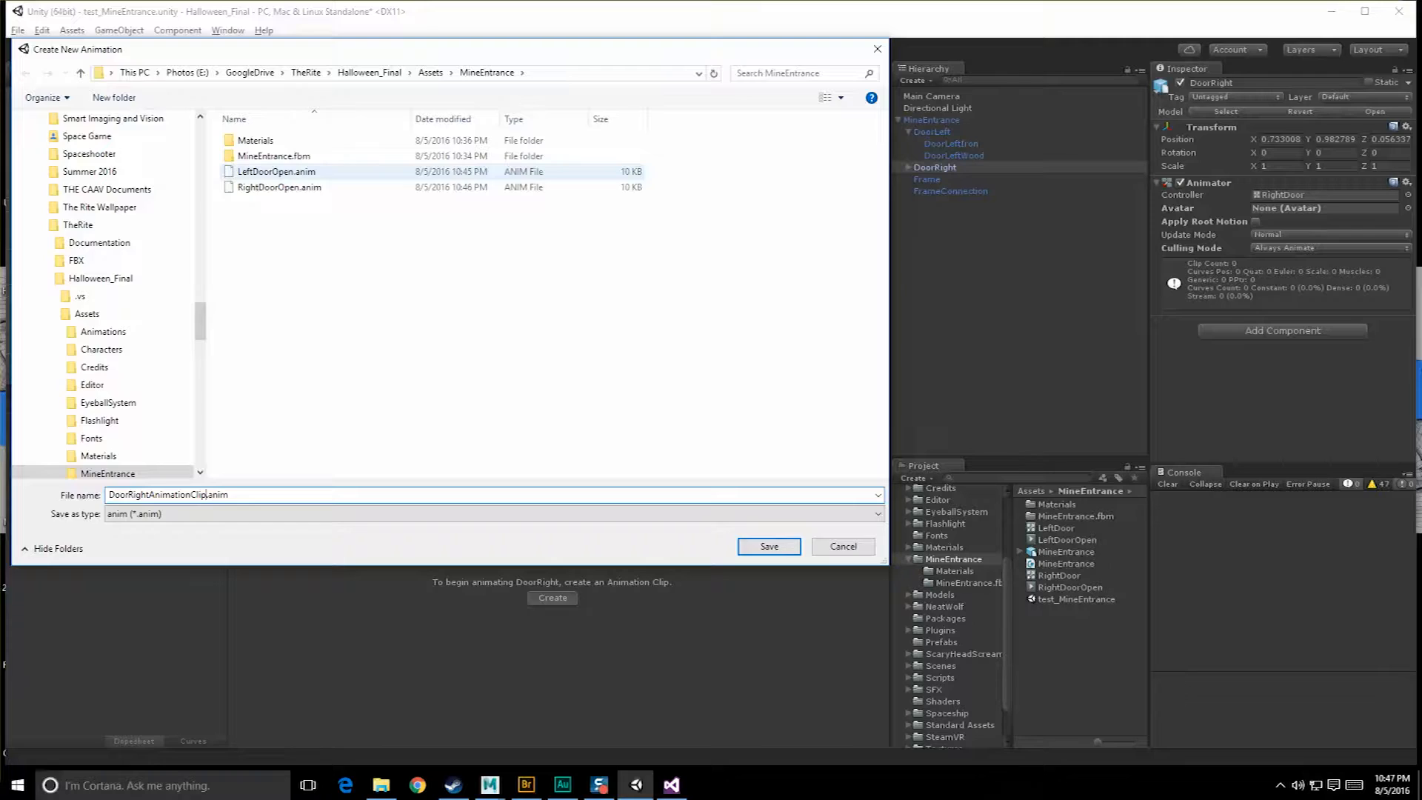
key(Return)
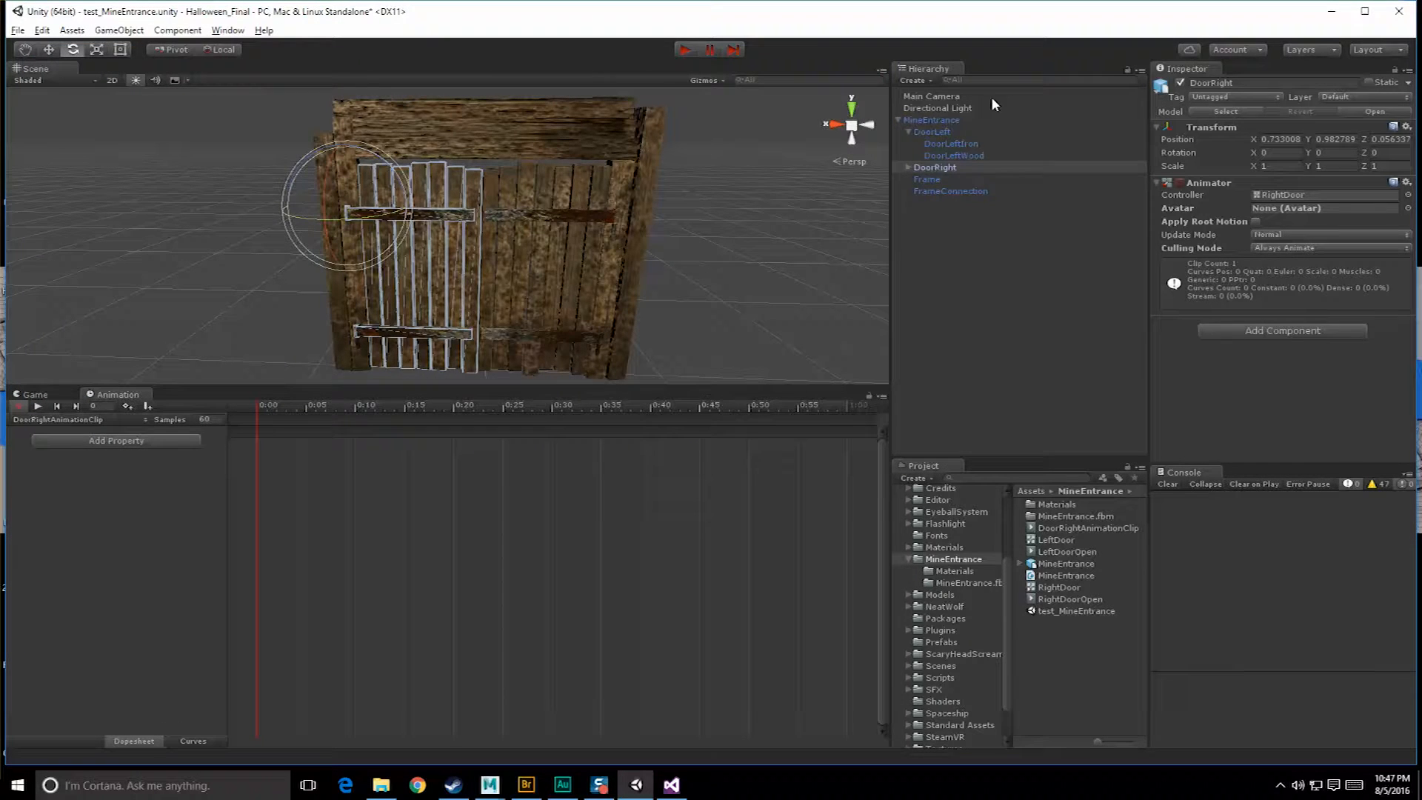
Create an animation clip for the DoorLeft object, saved as DoorLeftAnimationClip.anim in the MineEntrance folder.
click(951, 132)
click(551, 598)
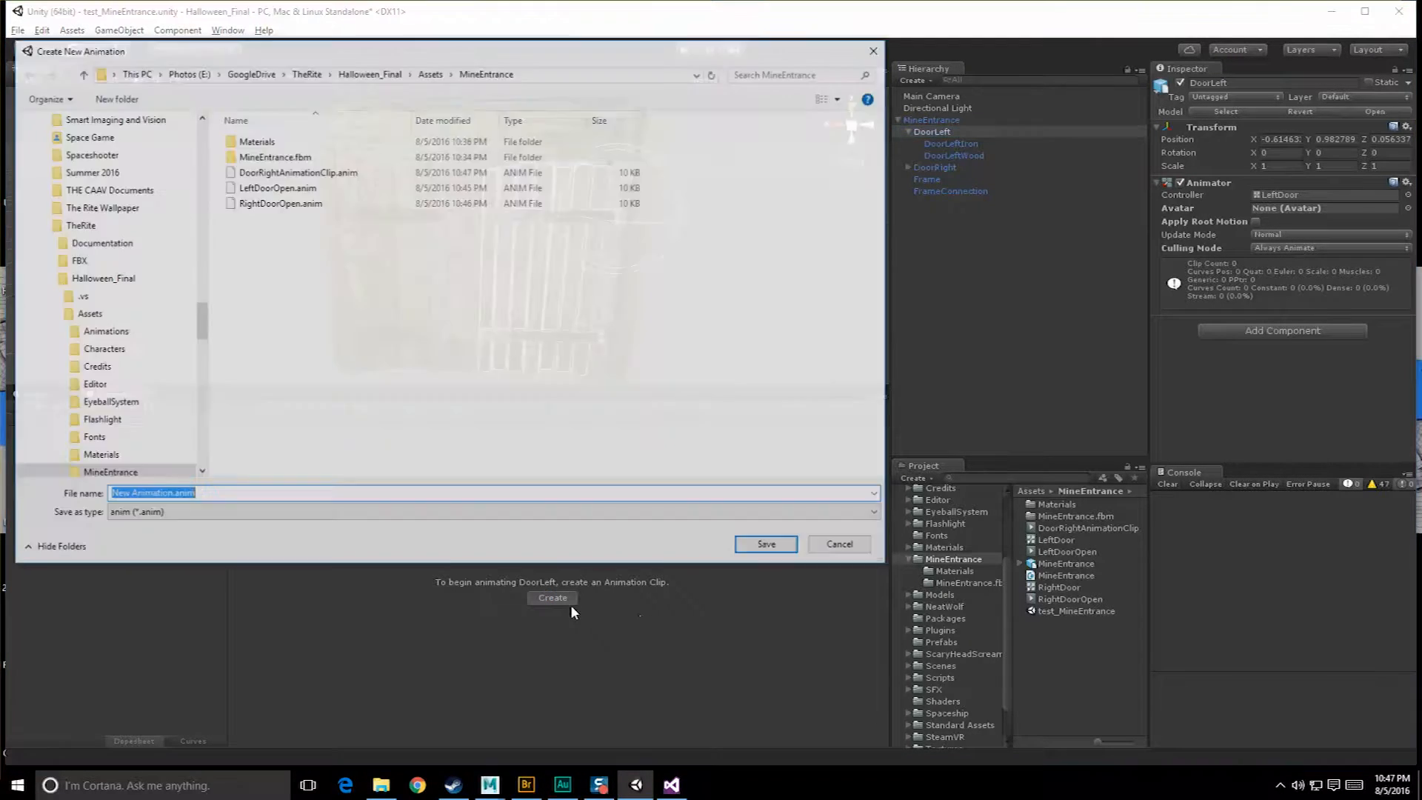
click(277, 173)
click(141, 494)
click(148, 495)
key(BackSpace)
key(BackSpace)
key(BackSpace)
key(BackSpace)
key(BackSpace)
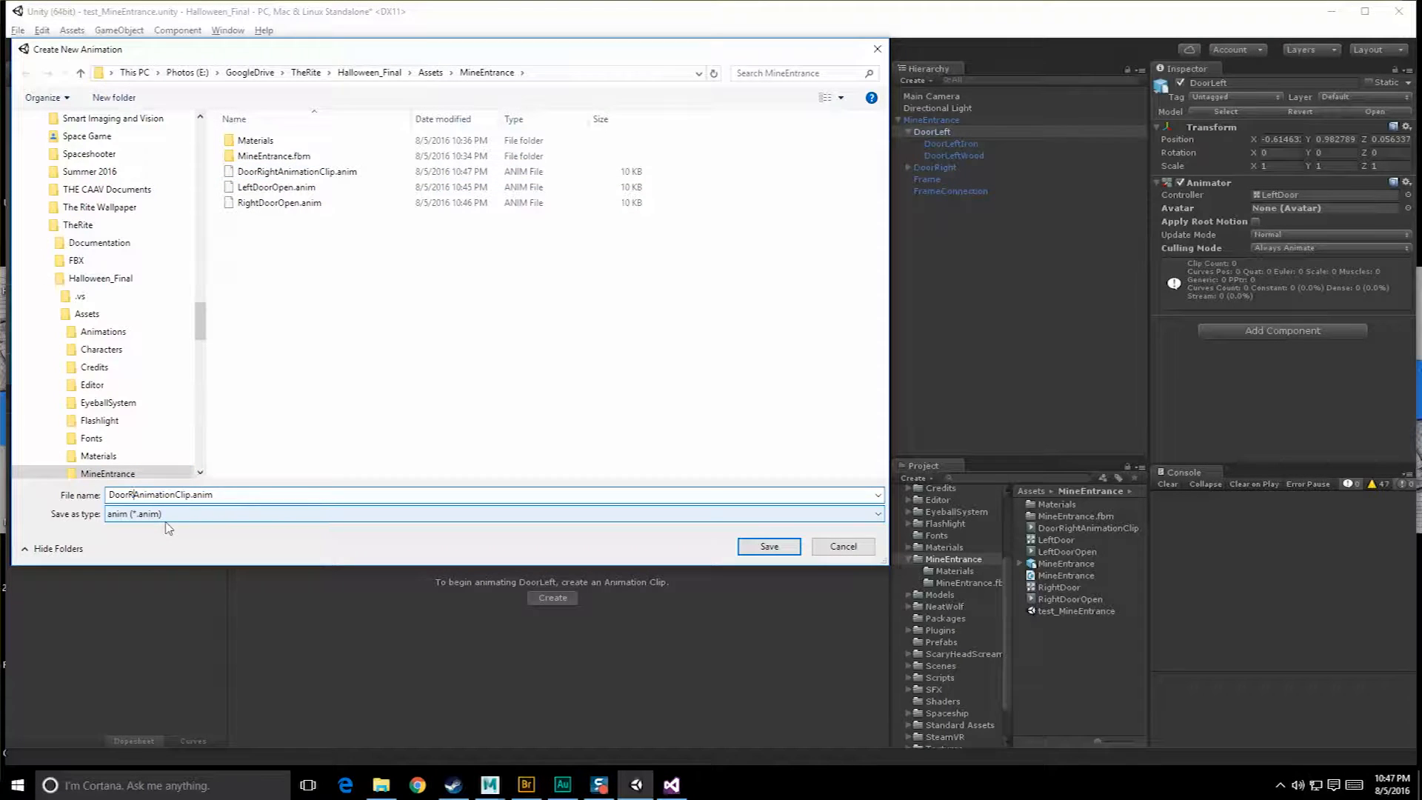
text(Left)
key(Return)
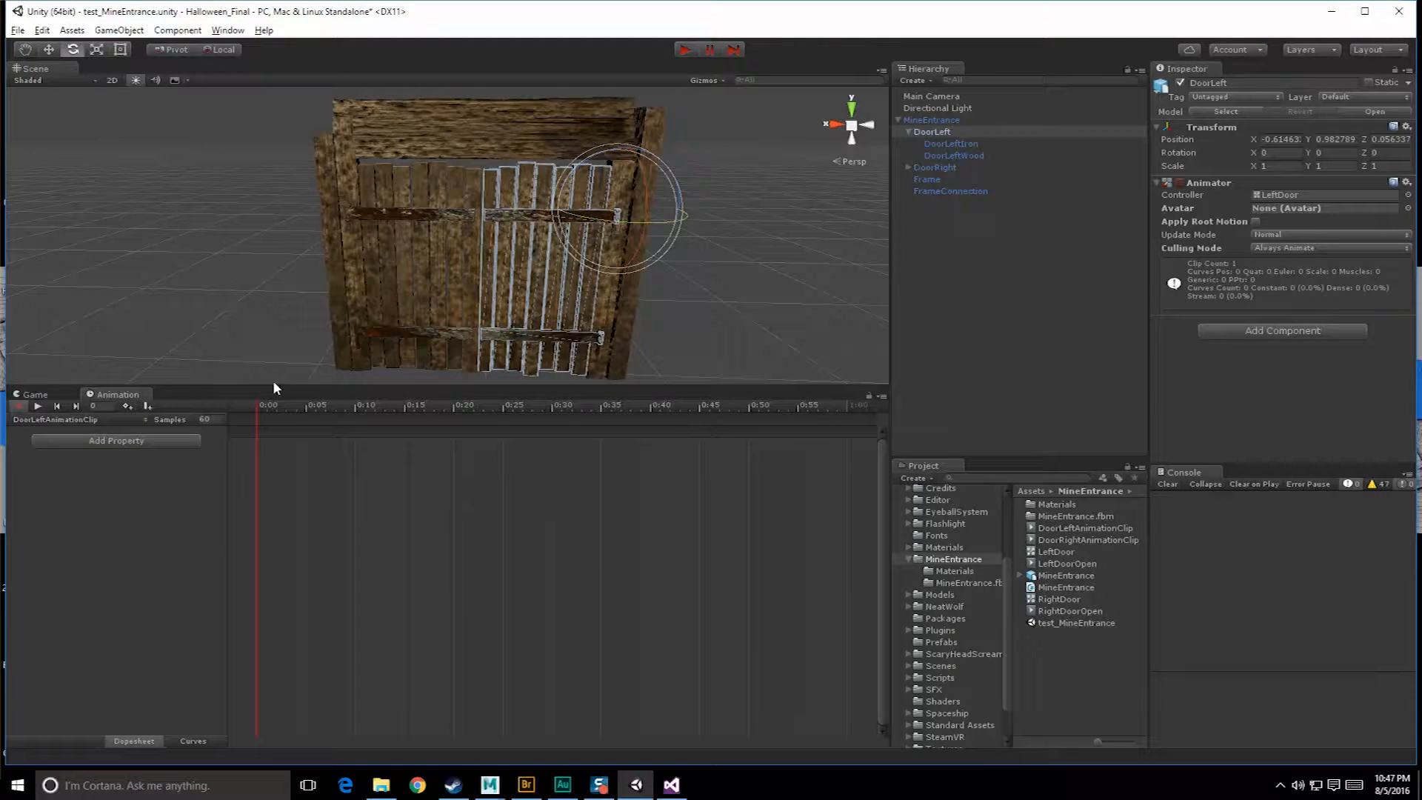
Check the animation clips of the DoorLeft and DoorRight objects by alternating between the two doors.
click(995, 166)
click(932, 131)
click(939, 166)
click(947, 131)
click(948, 166)
click(951, 121)
click(951, 168)
click(953, 133)
click(959, 155)
click(961, 130)
Add the Transform Rotation property to DoorRightAnimationClip on the DoorRight object.
click(372, 224)
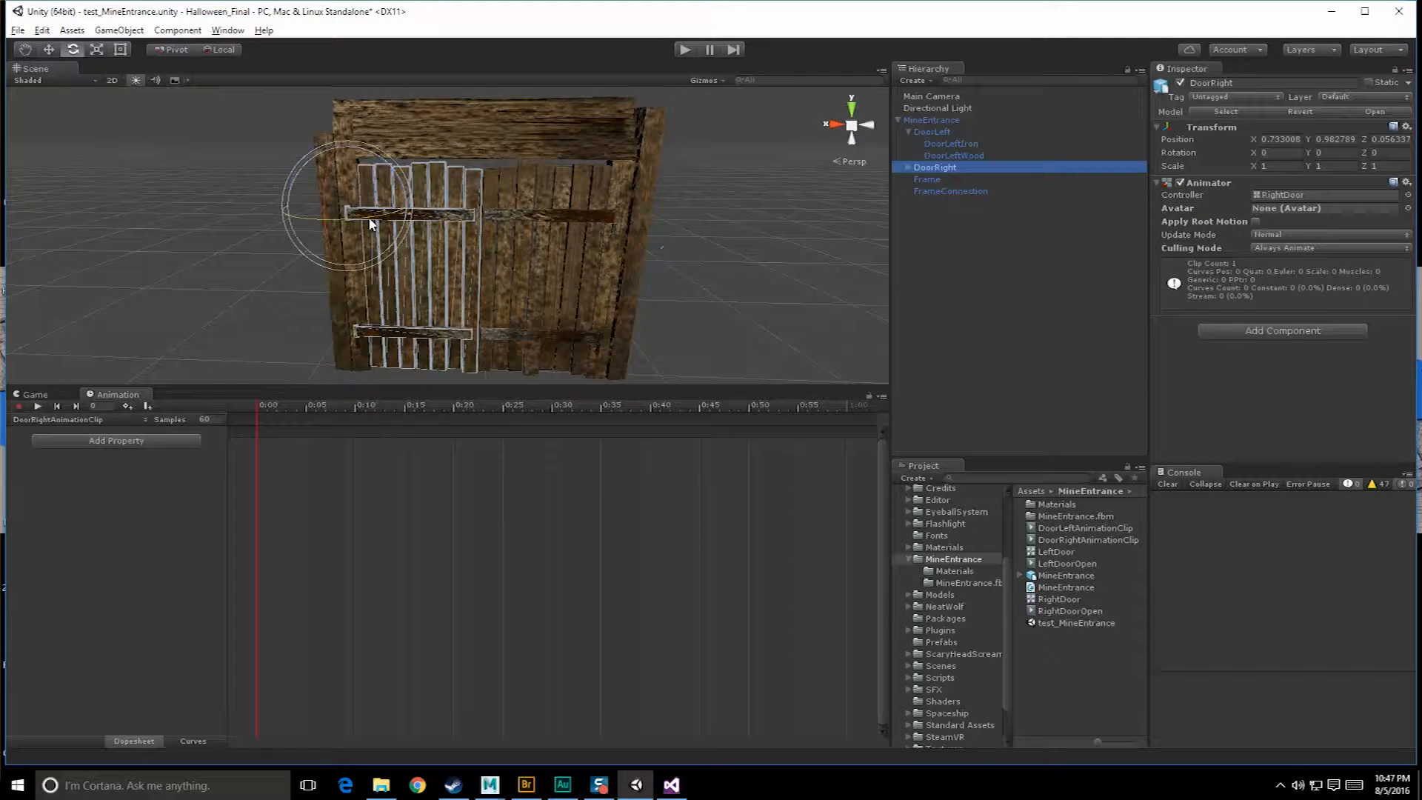
click(120, 440)
click(259, 442)
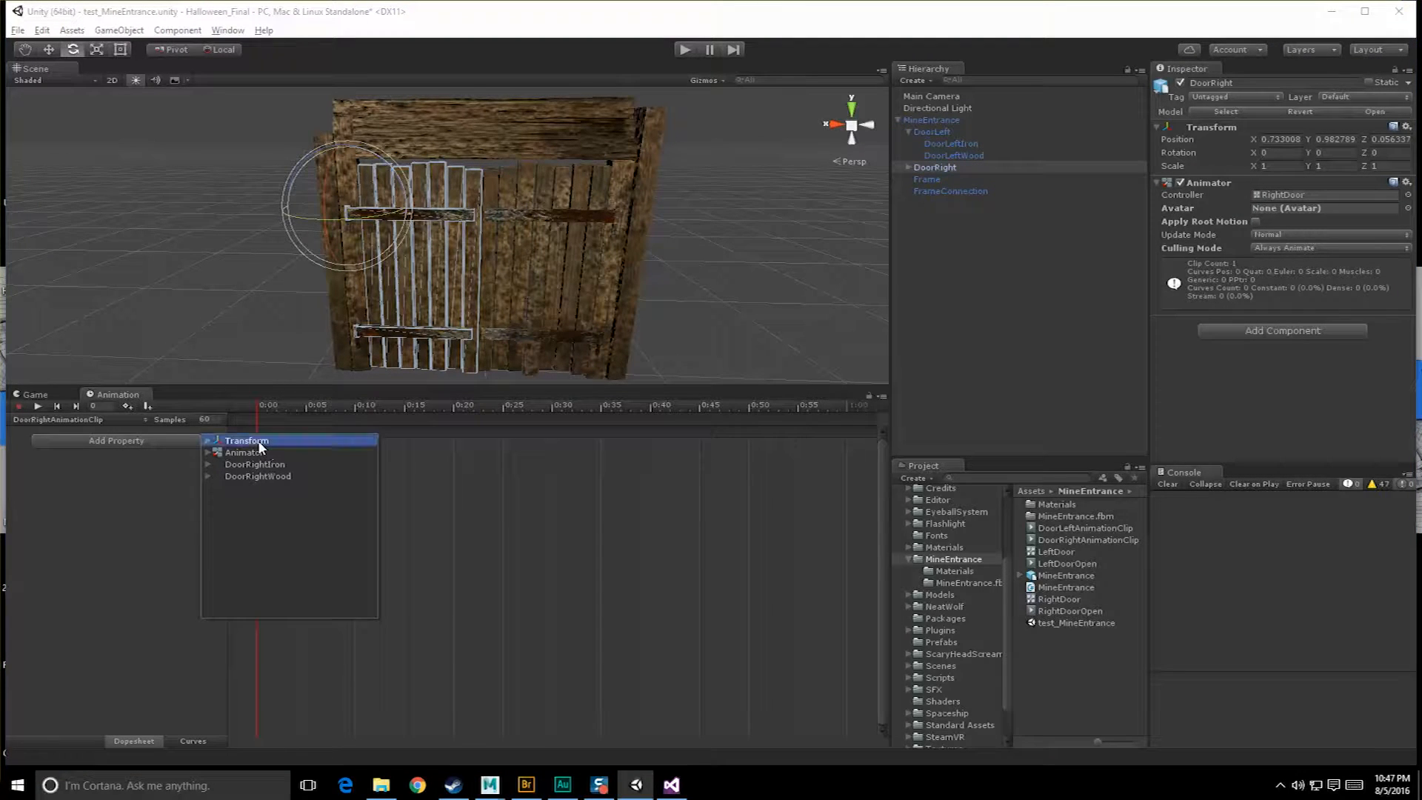
click(210, 441)
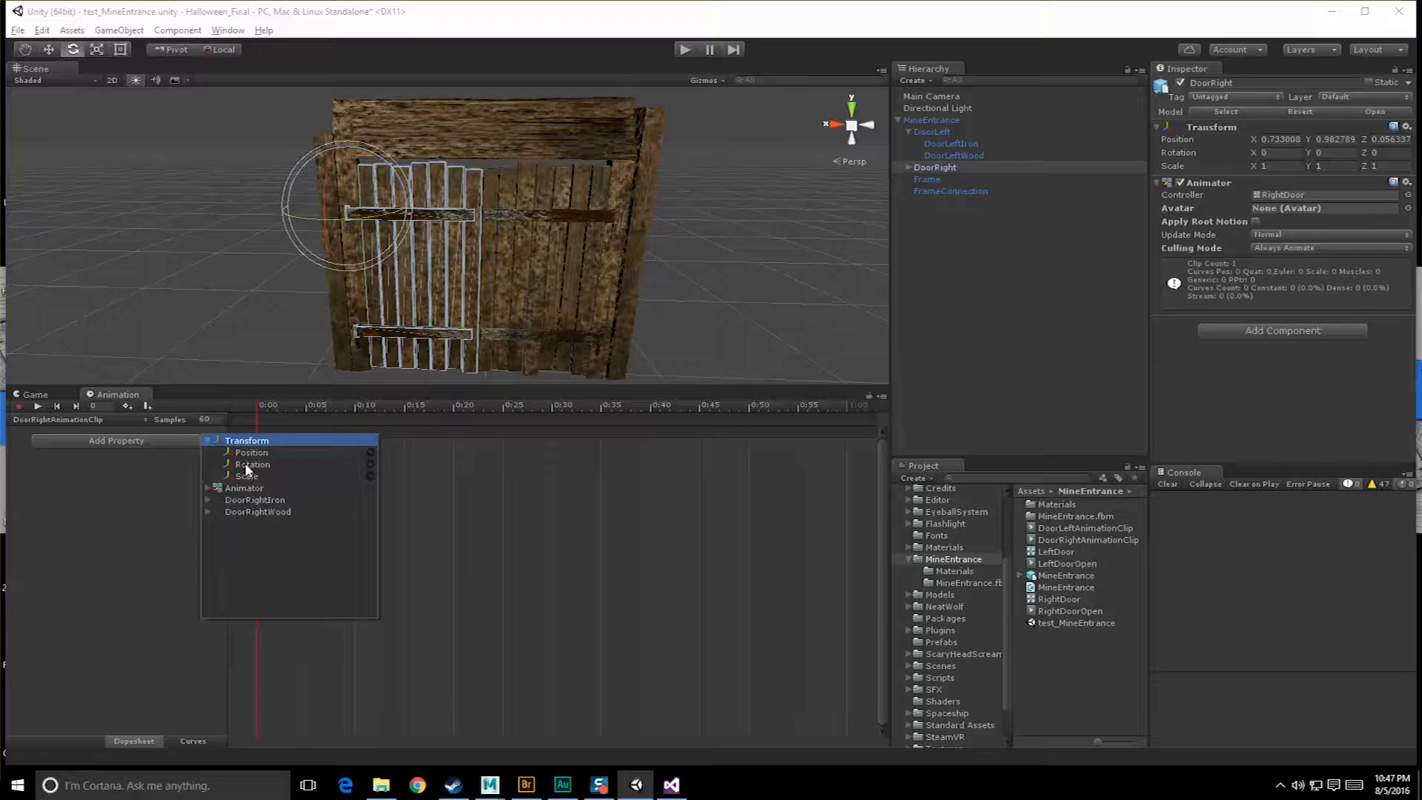
click(253, 465)
click(370, 465)
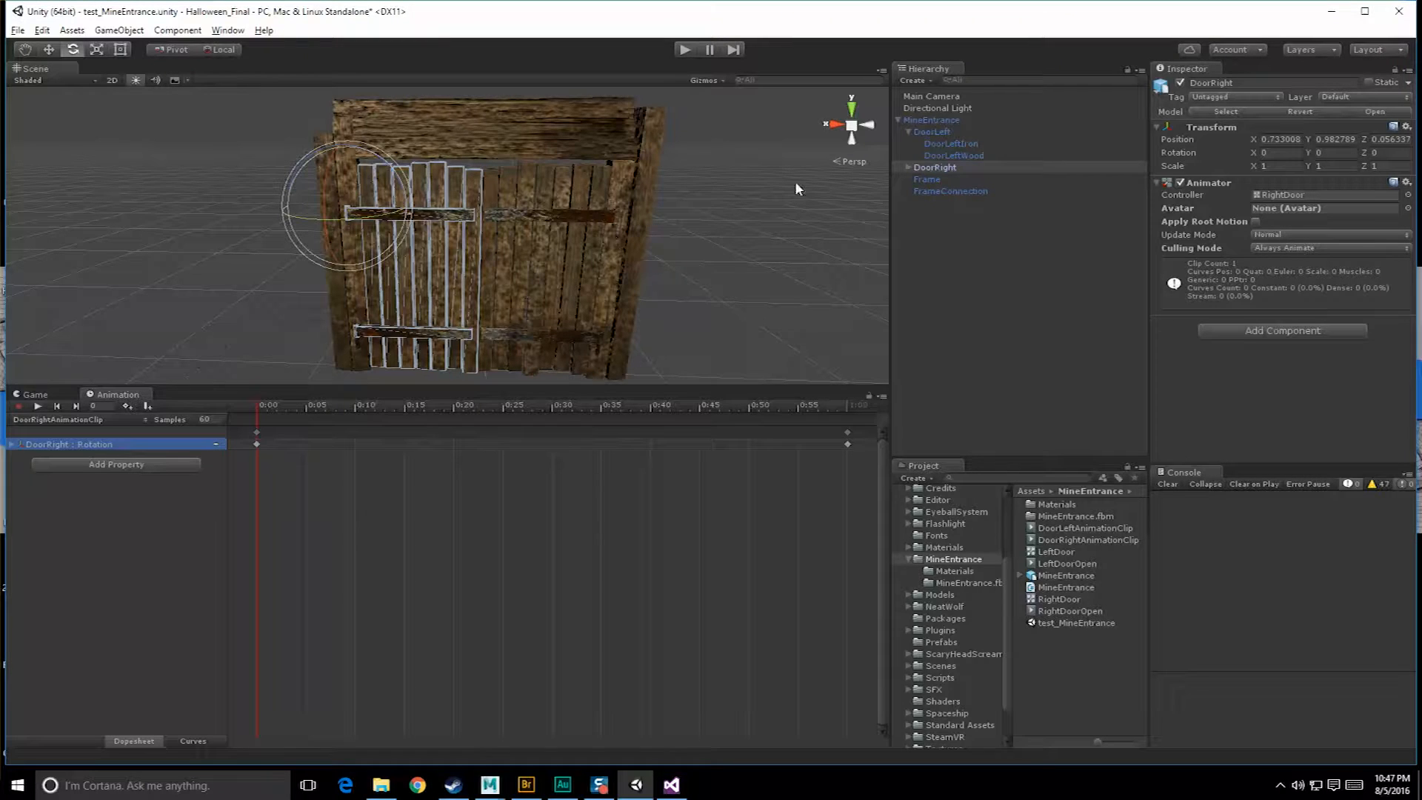
Add the Transform Rotation property to DoorLeftAnimationClip on the DoorLeft object.
click(934, 132)
click(99, 444)
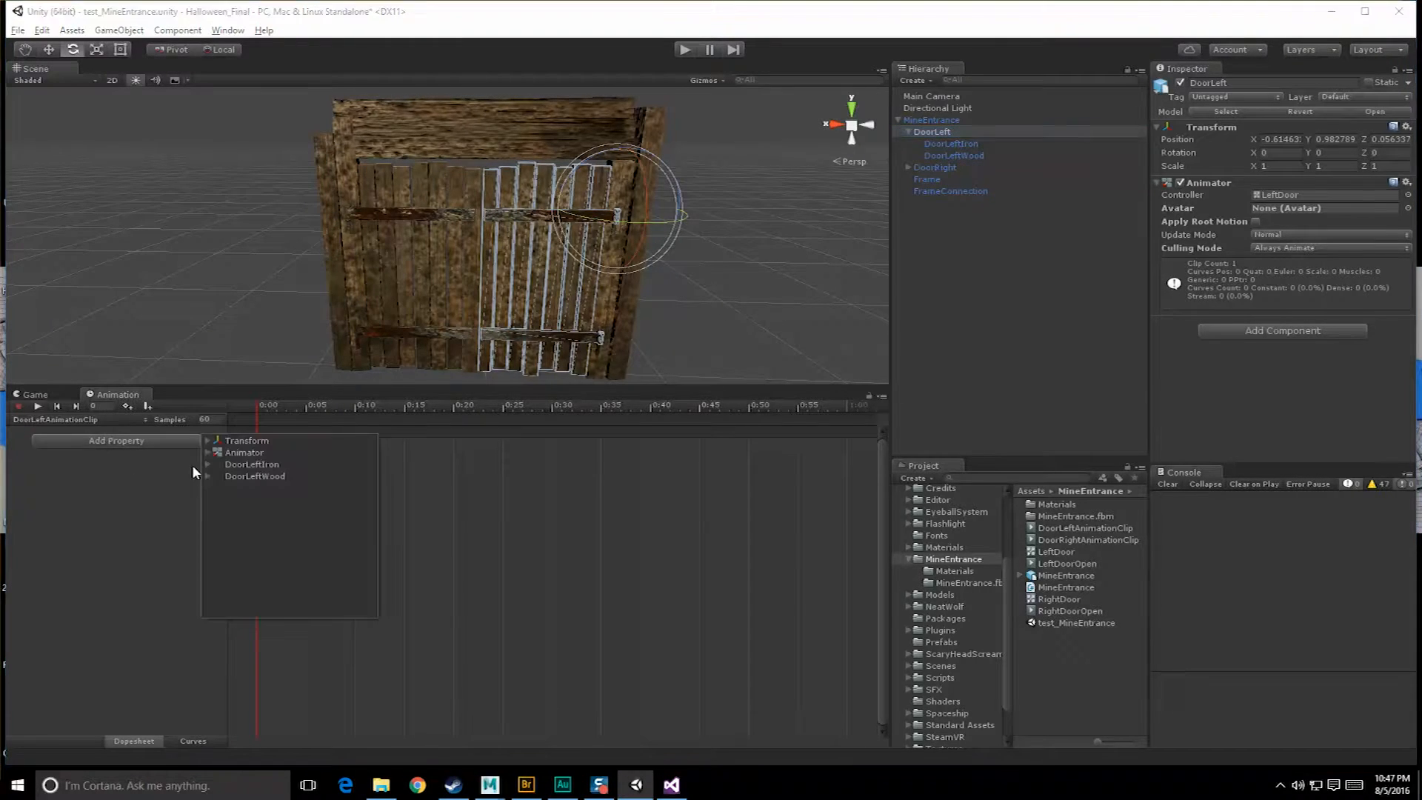
click(208, 452)
click(208, 441)
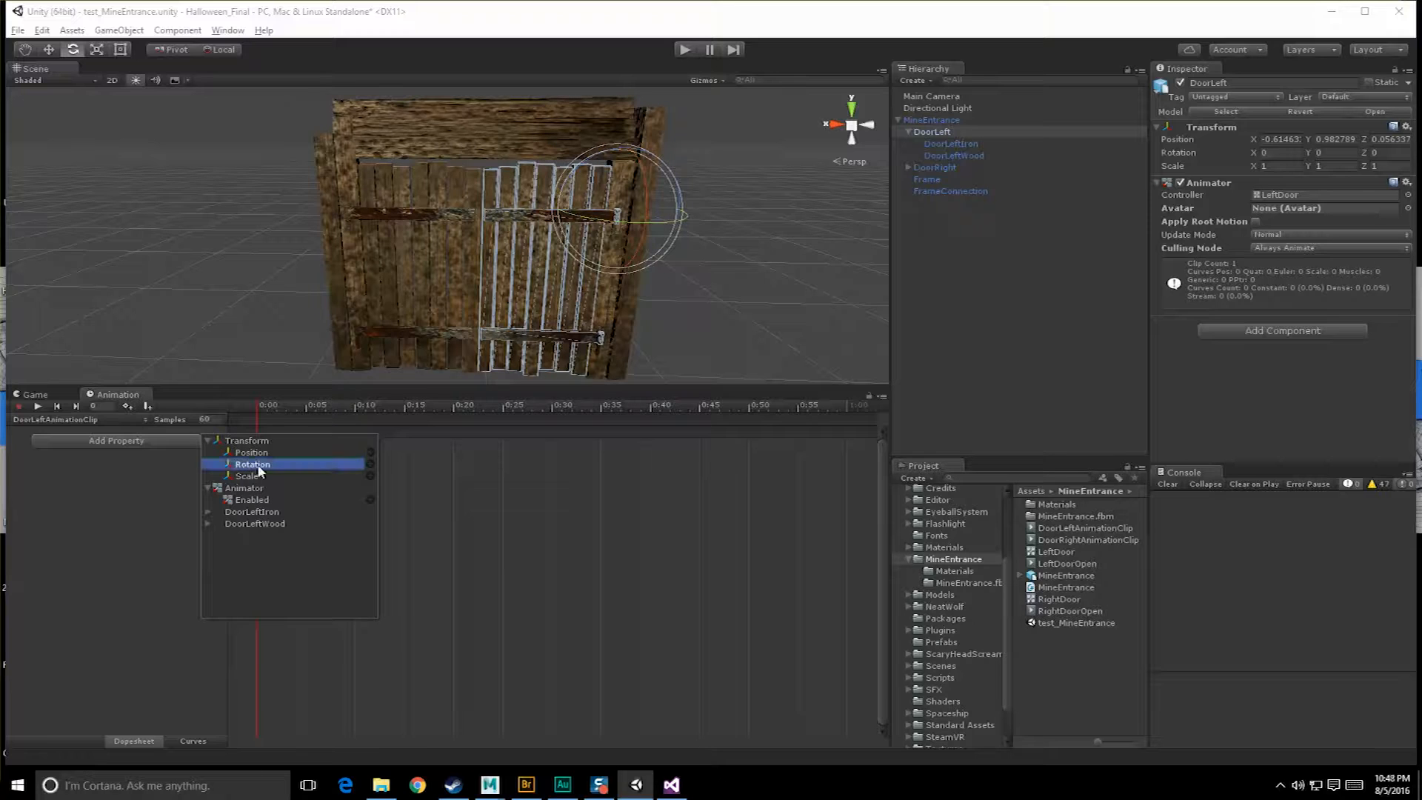
click(370, 463)
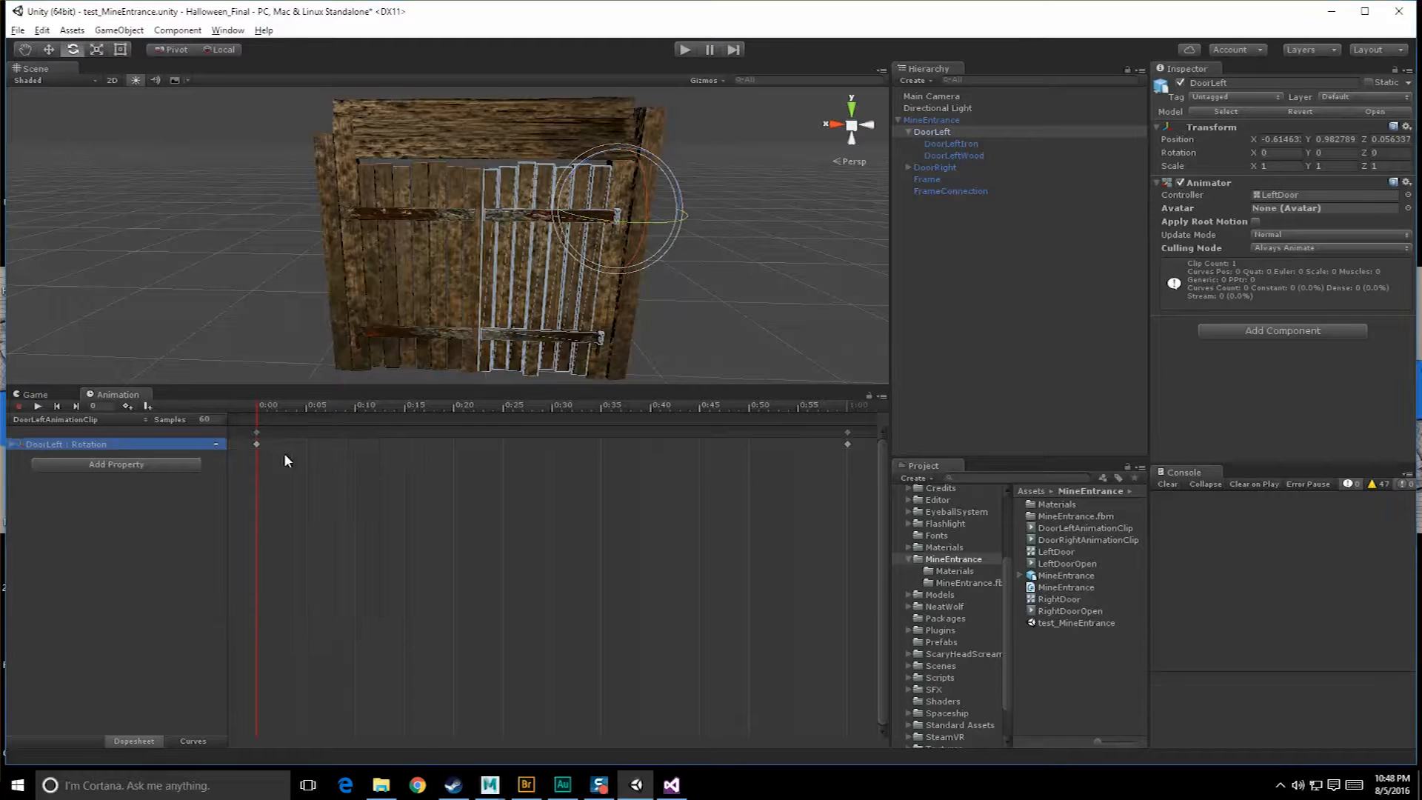
Move the end rotation keyframe of the DoorRight object's clip to frame 180, at 3:00.
click(394, 243)
click(934, 132)
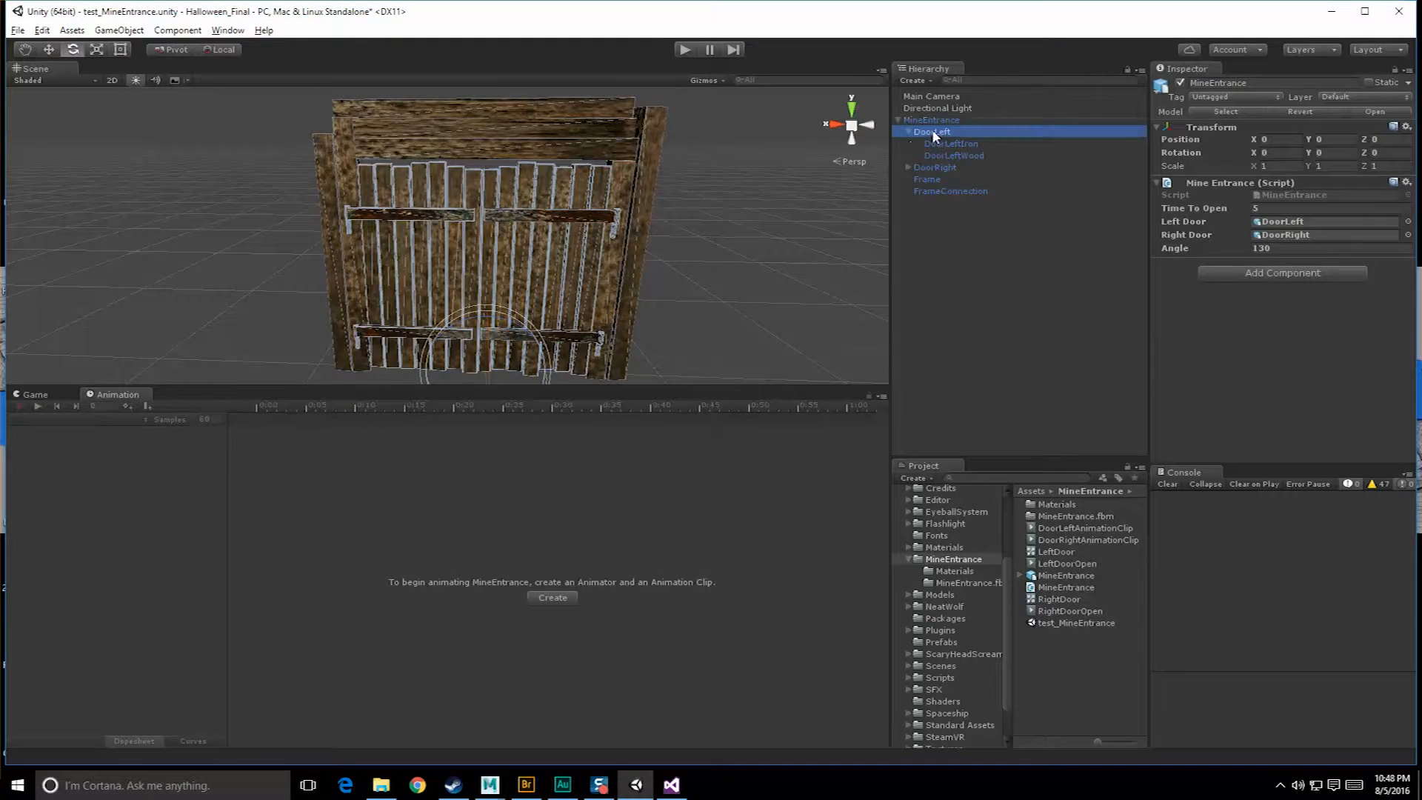
click(1011, 169)
alt+drag(277, 330, 248, 280)
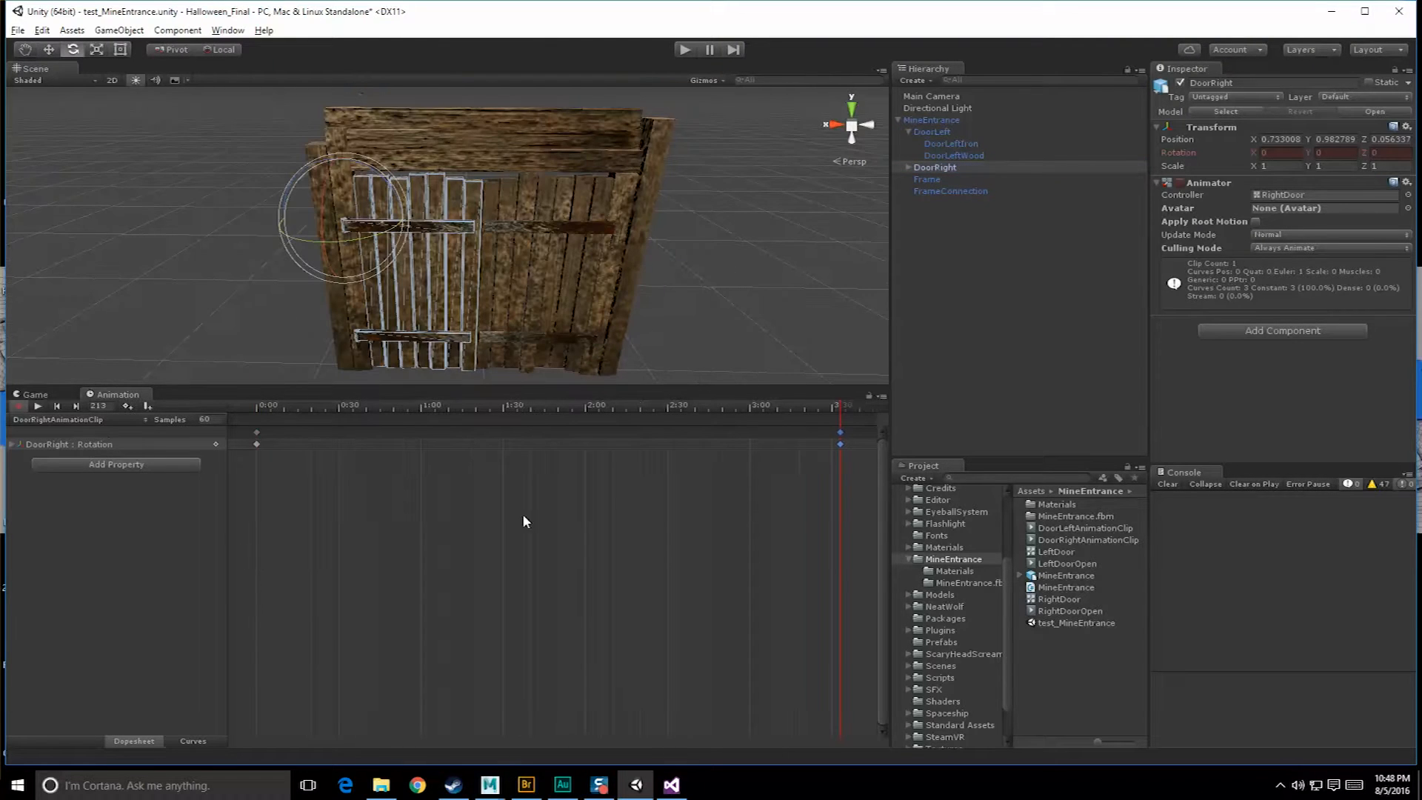
click(39, 404)
click(38, 405)
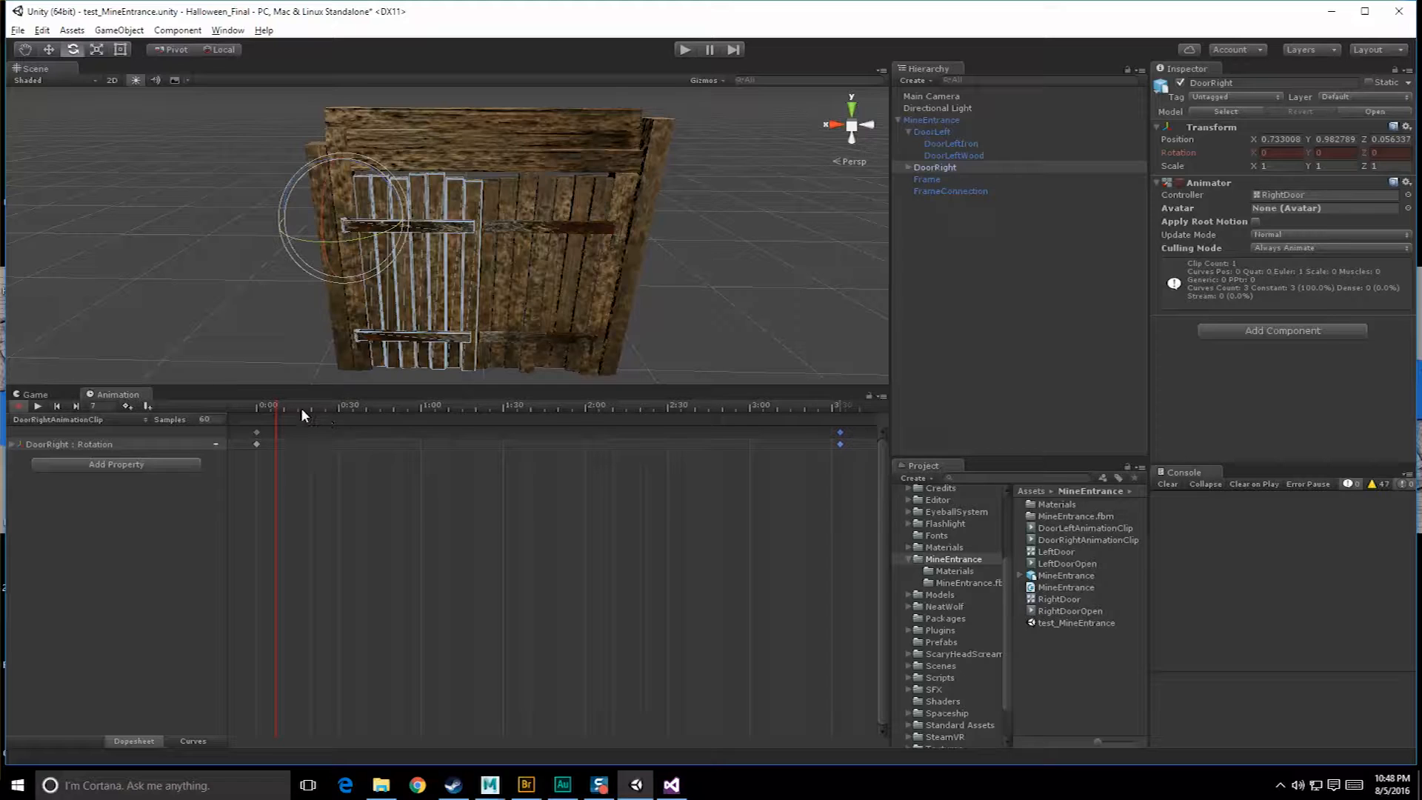
click(835, 409)
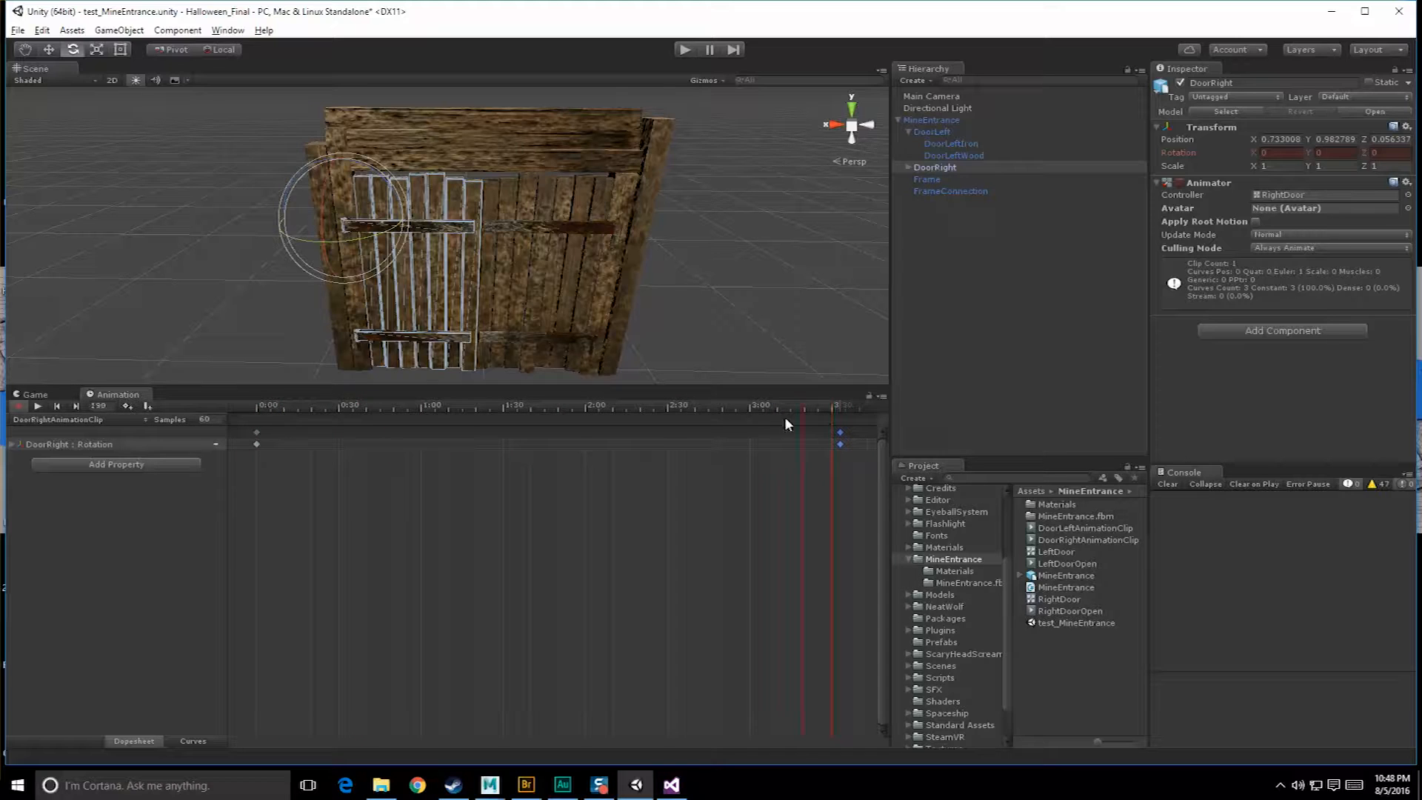
click(837, 406)
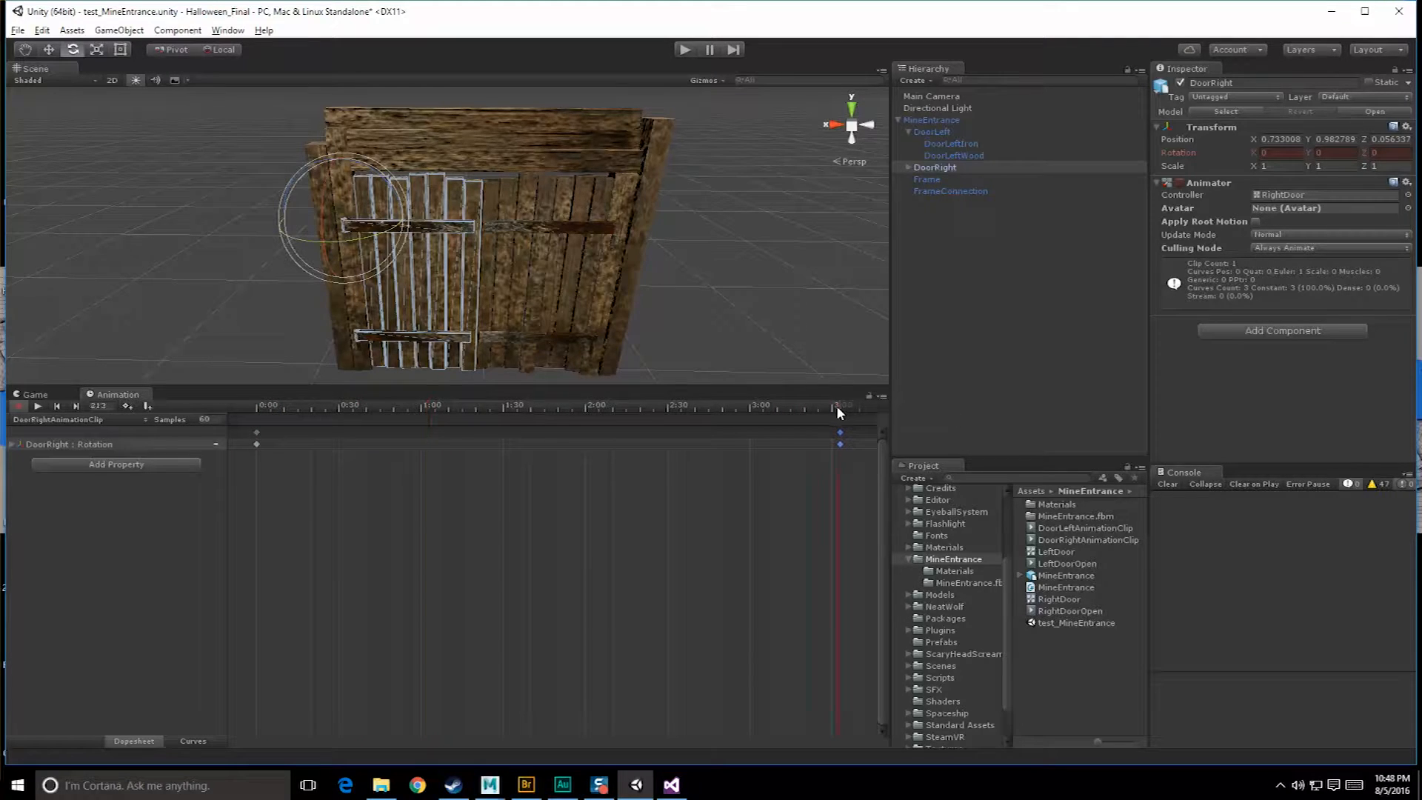
drag(837, 429, 832, 430)
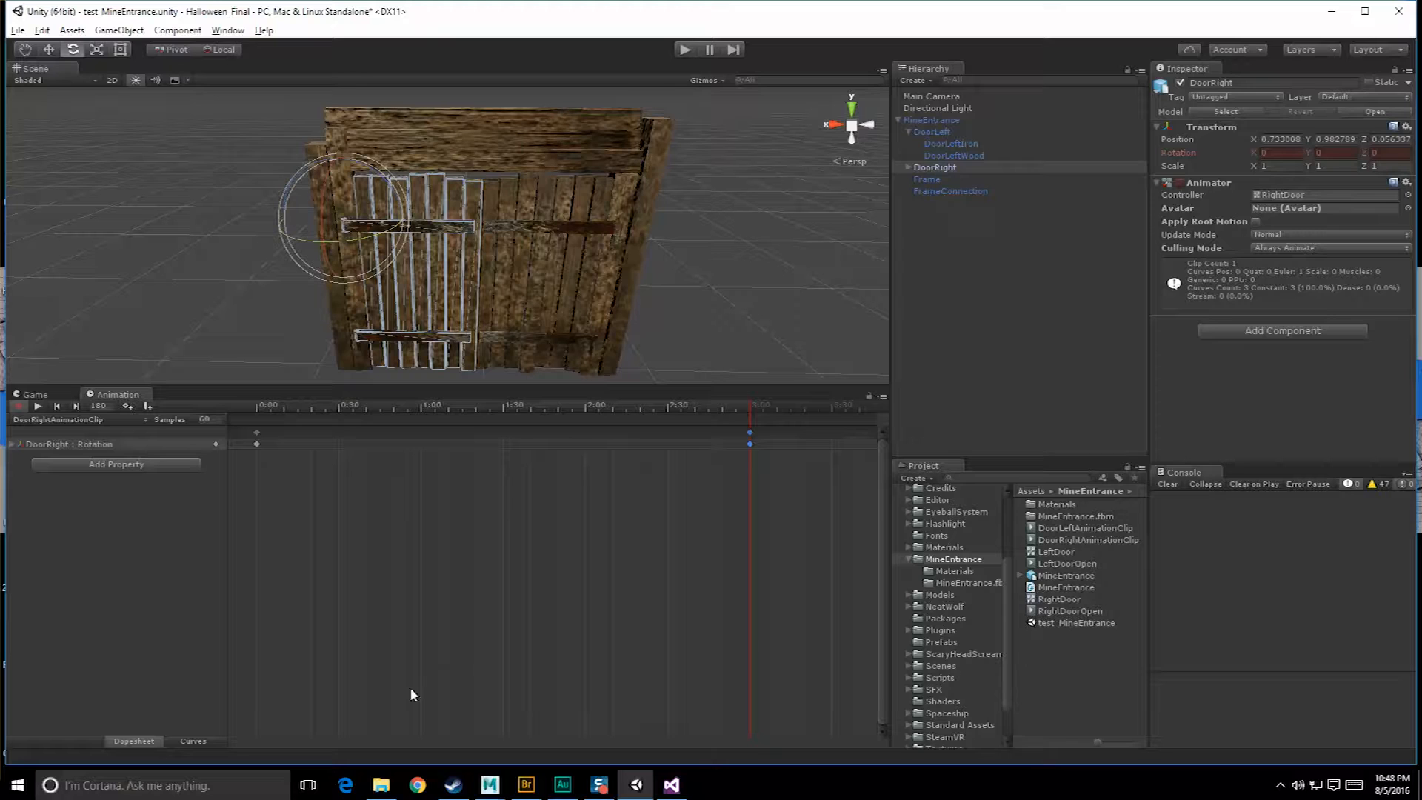
Key DoorRight swung open about 132° around its Y axis at frame 180 of its clip.
drag(891, 580, 1037, 580)
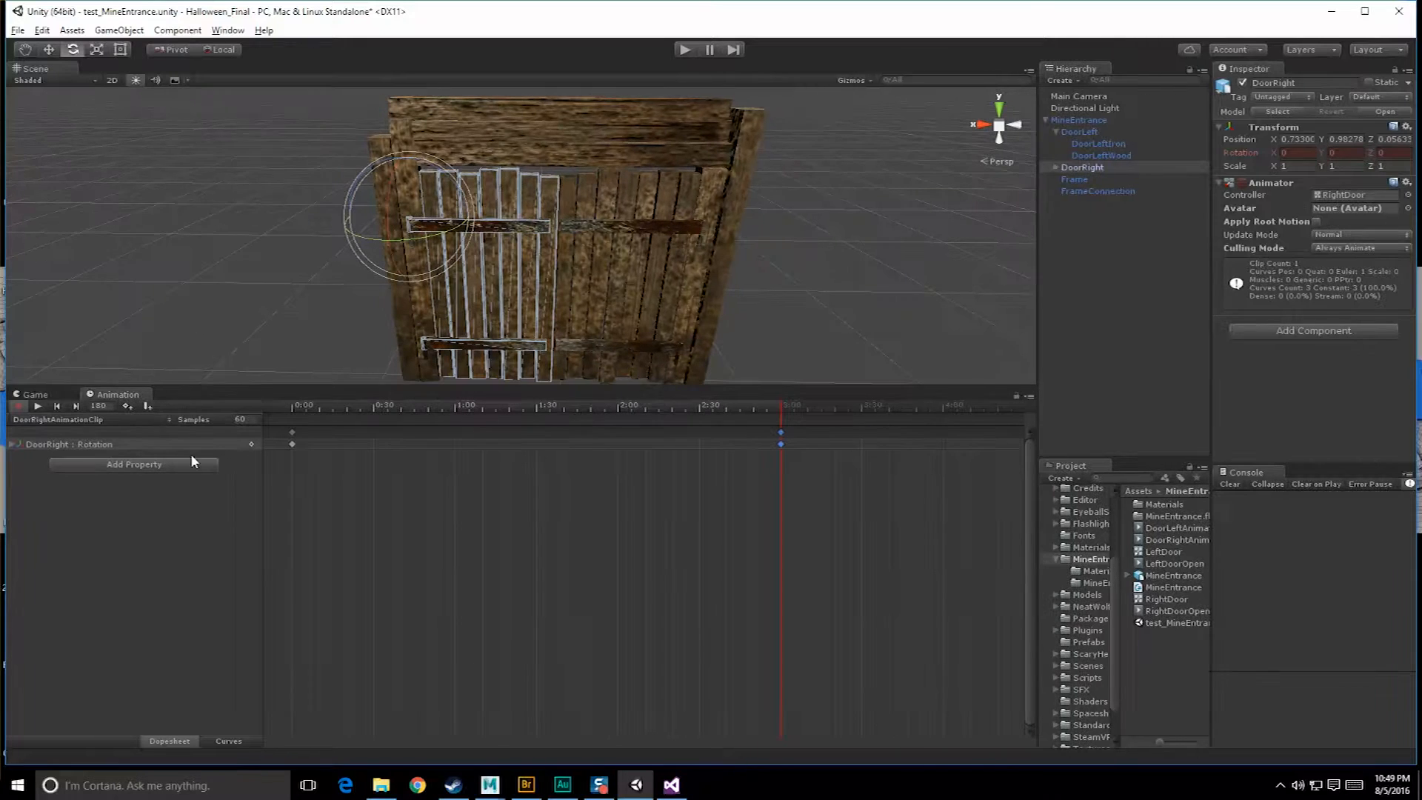
click(13, 445)
click(117, 466)
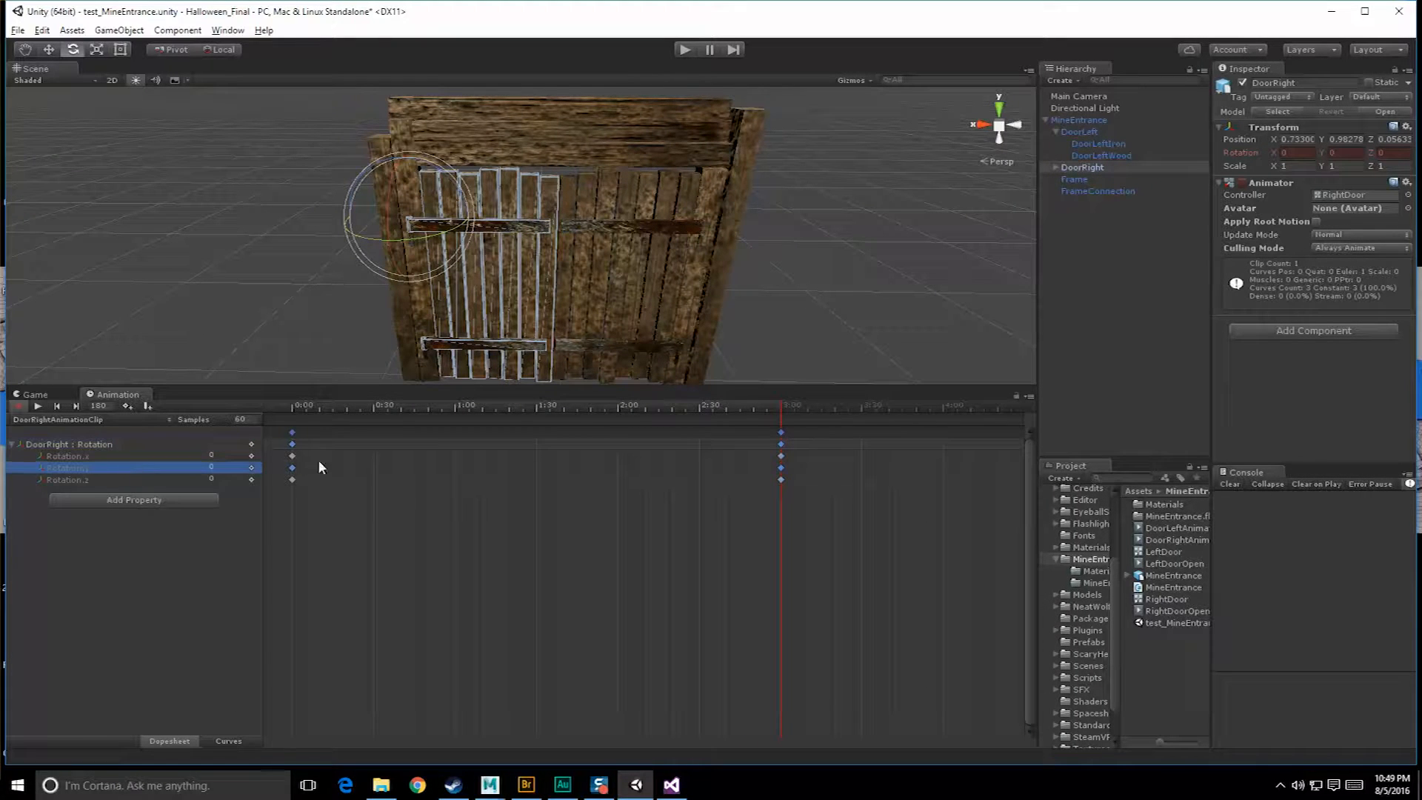
click(781, 469)
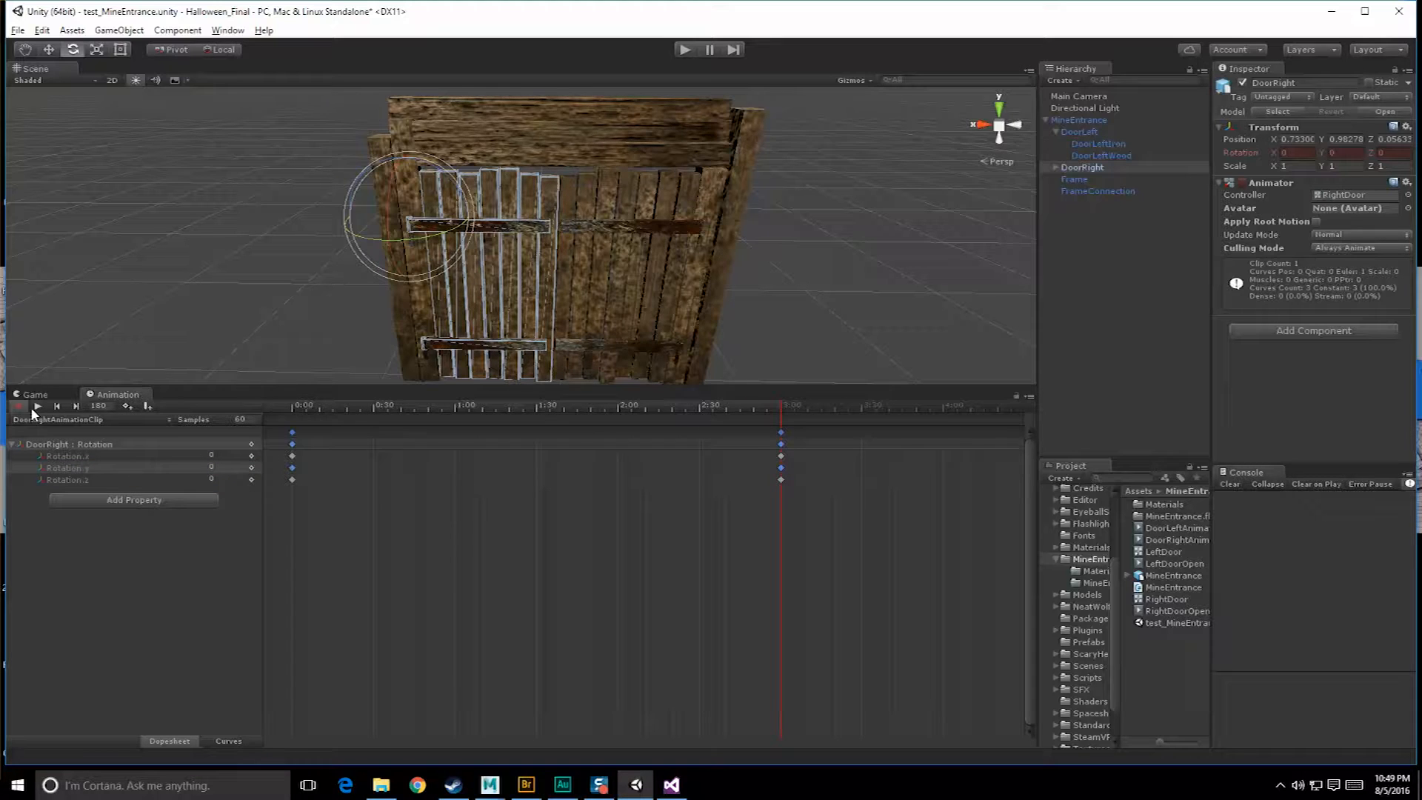
drag(447, 228, 338, 244)
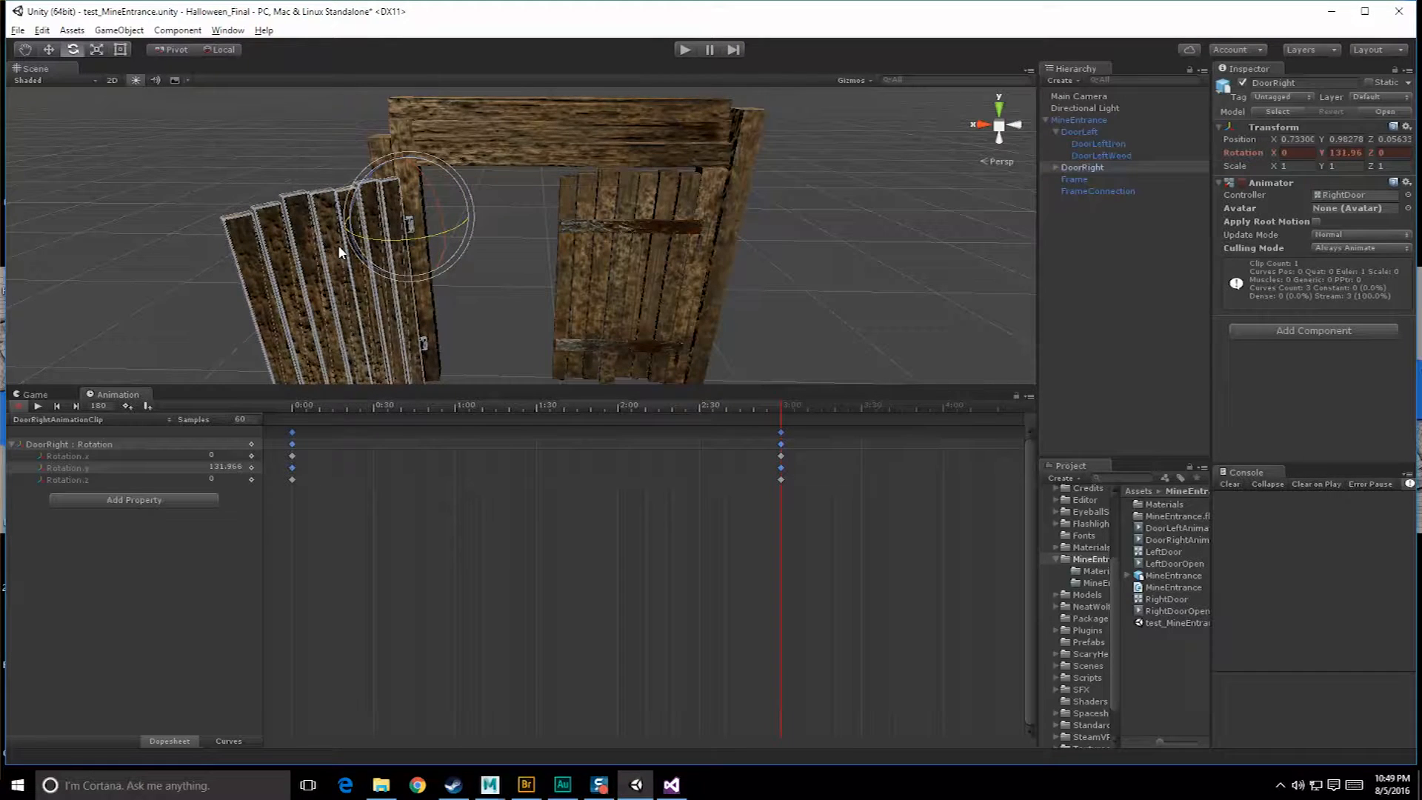
Scrub through and play DoorRightAnimationClip to preview the door's opening motion.
drag(553, 408, 309, 411)
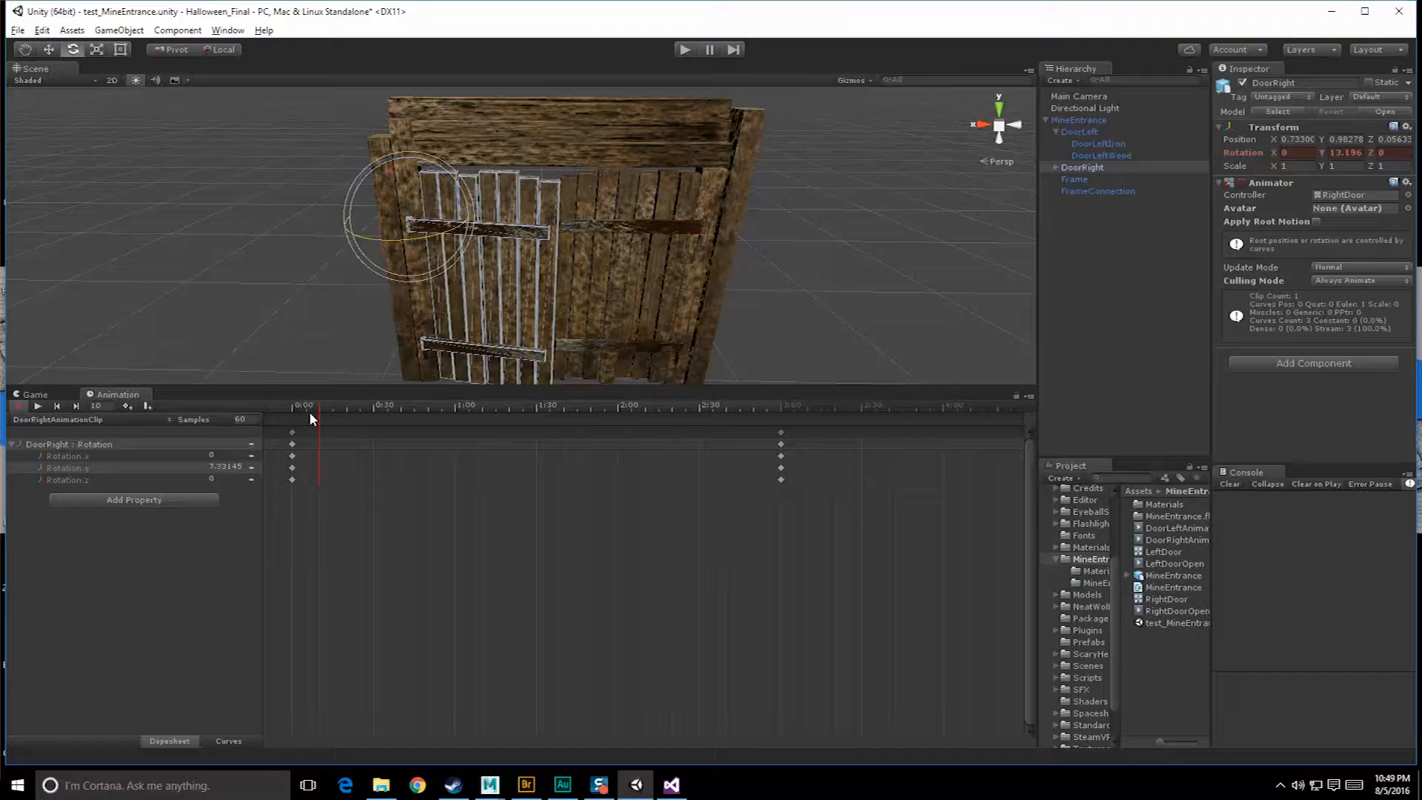
click(37, 406)
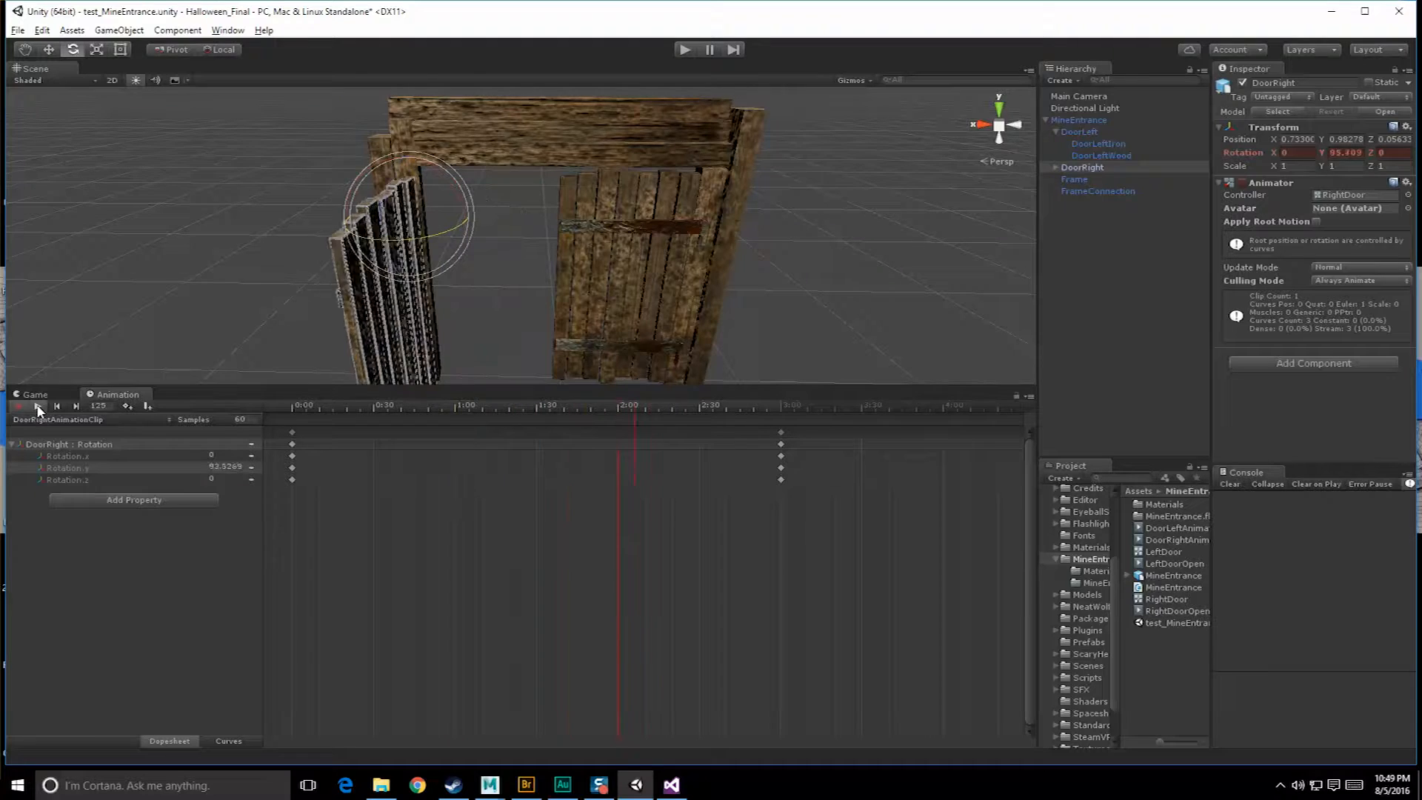
click(36, 408)
Compare the two doors' clips and check the frame number of the DoorRight clip's end keyframe.
click(682, 203)
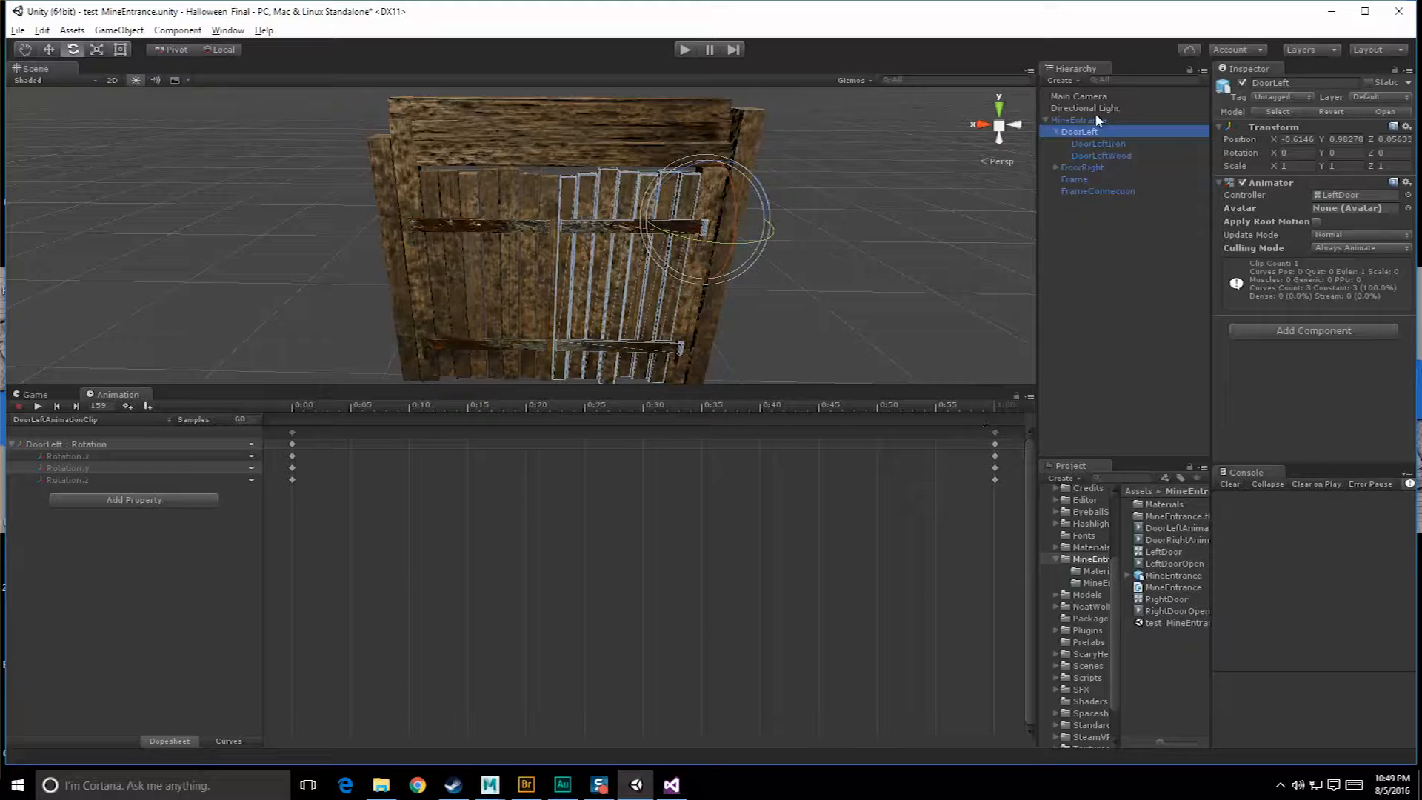
click(1087, 168)
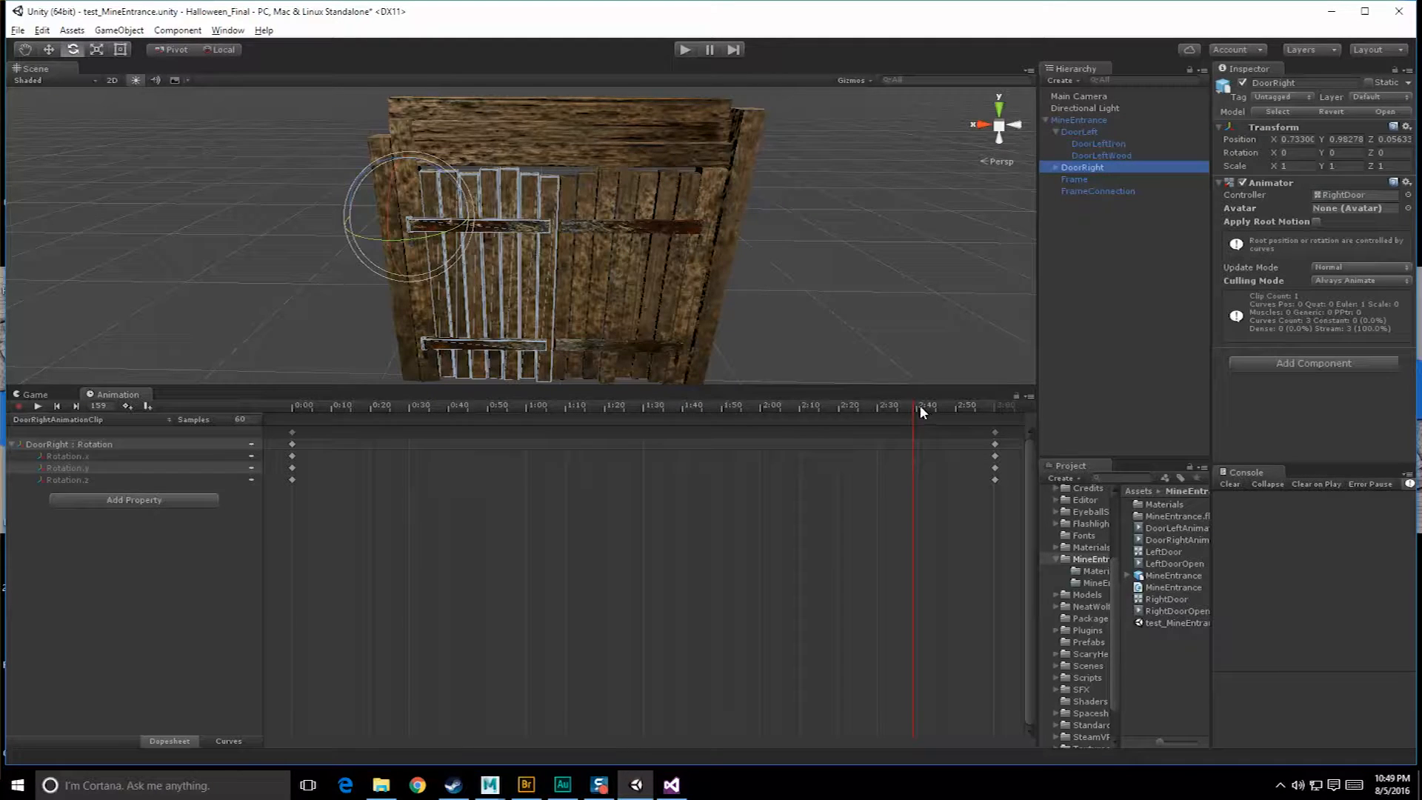
click(994, 407)
drag(995, 407, 993, 407)
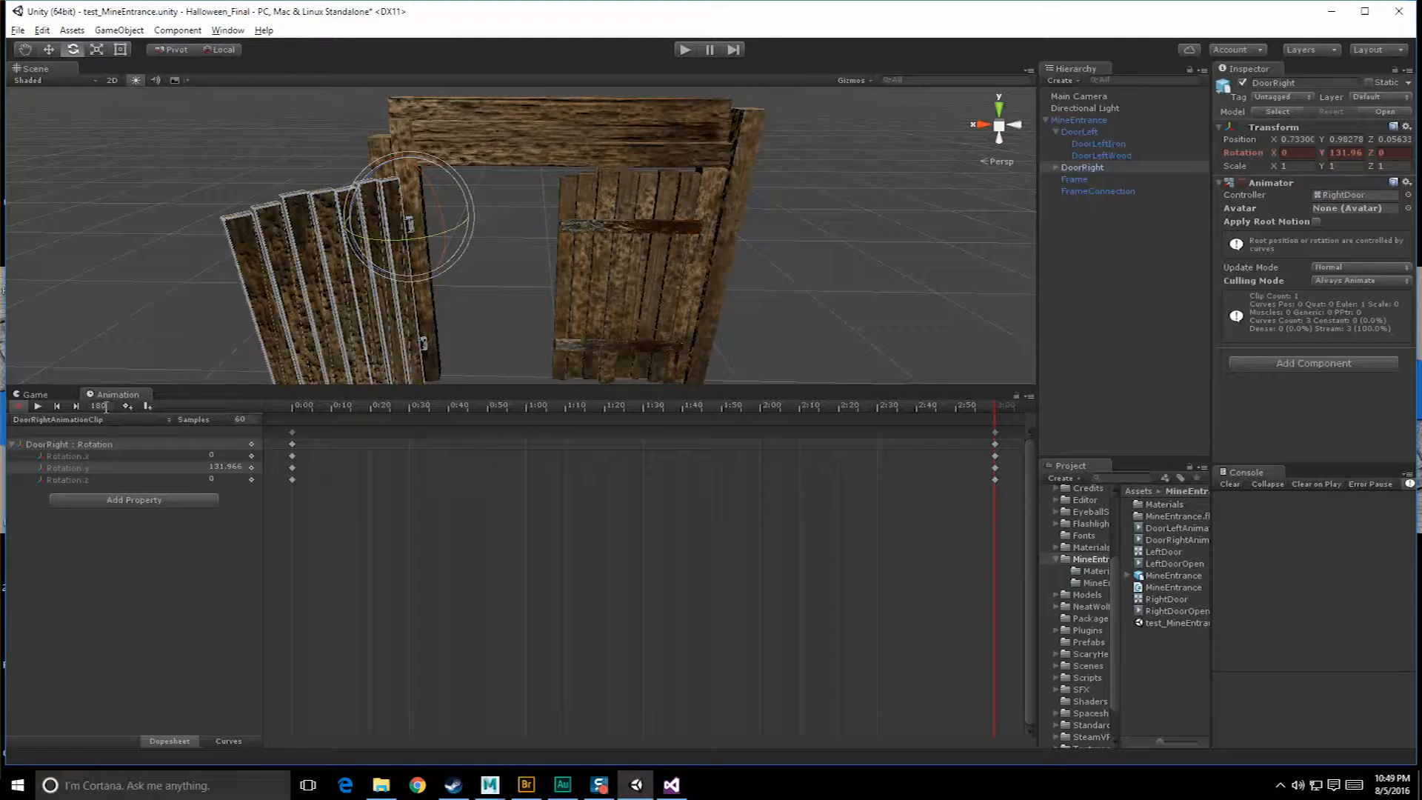
Move the end rotation keyframe of the DoorLeft object's clip to frame 180, at 3:00.
click(1088, 132)
drag(962, 405, 991, 404)
scroll(908, 451, down, 6)
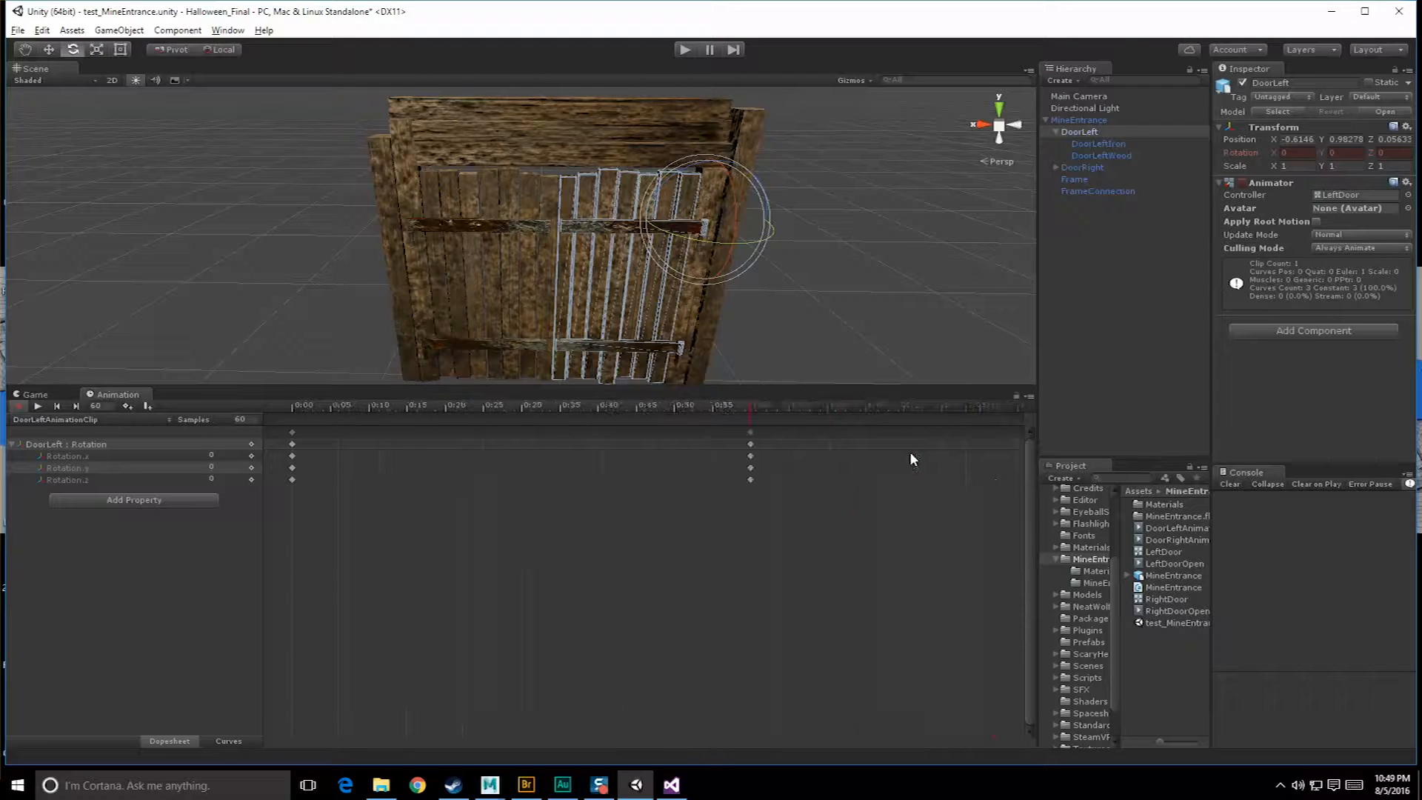
scroll(926, 406, down, 3)
click(917, 406)
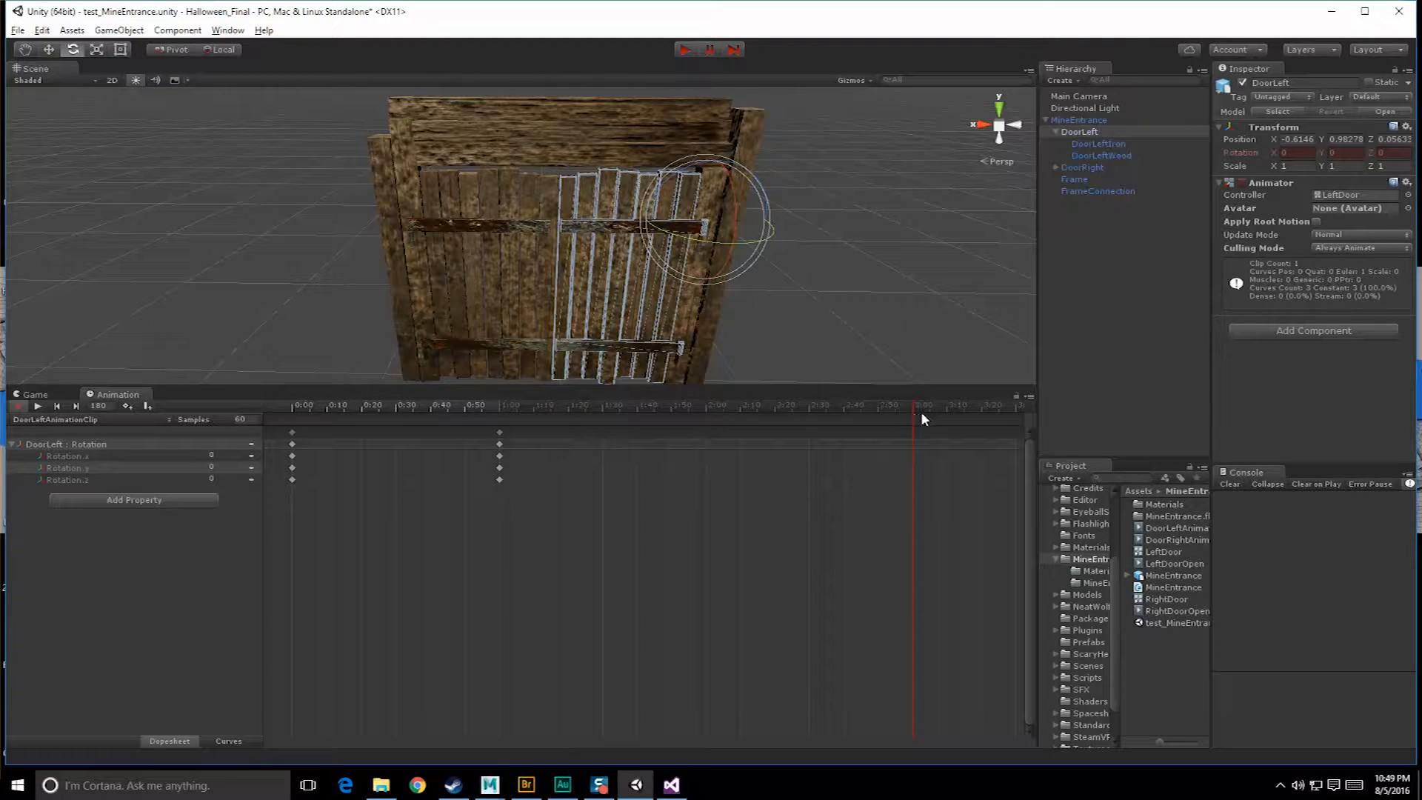
drag(460, 425, 536, 543)
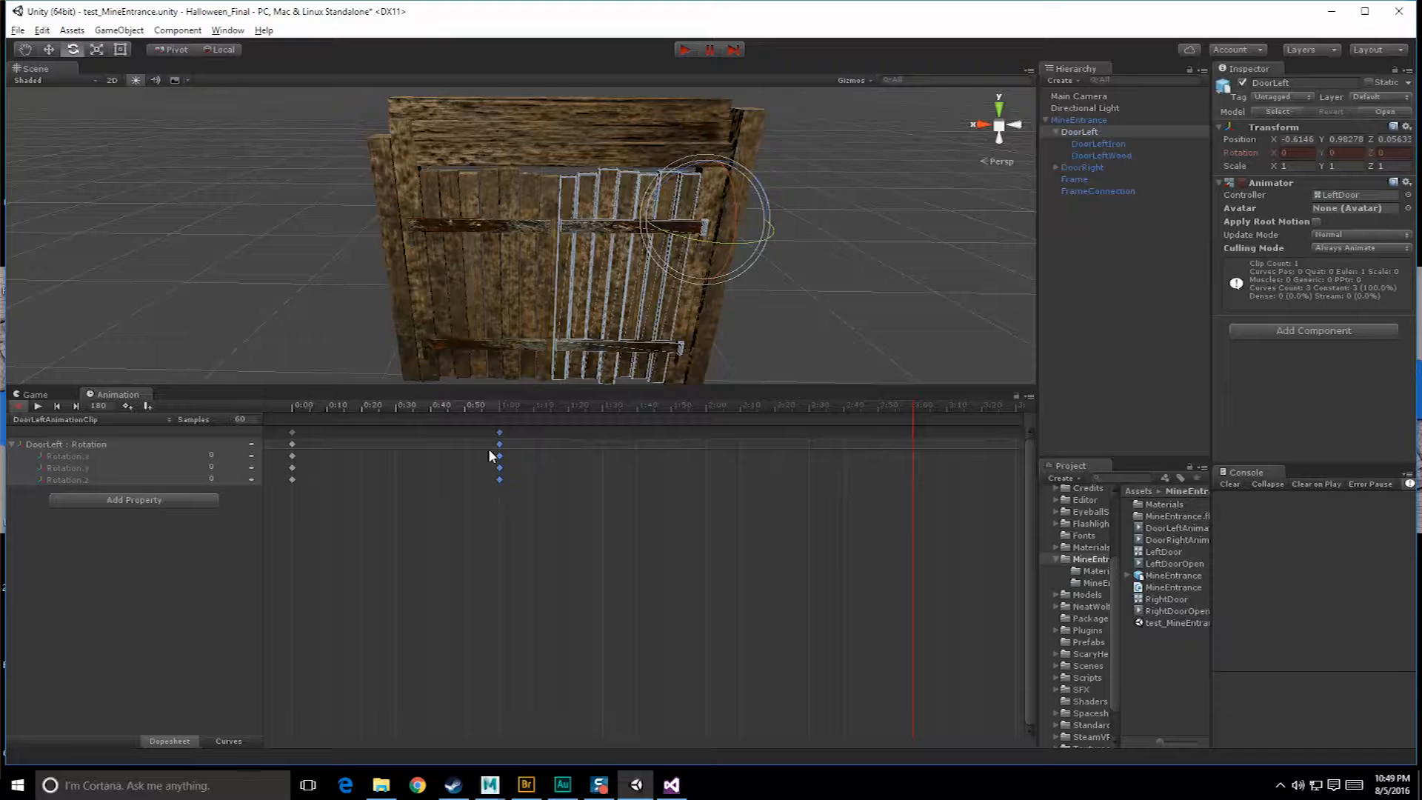
drag(909, 434, 912, 434)
Try to key DoorLeft swung open at frame 180 and scrub its motion, and undo the attempt.
click(81, 470)
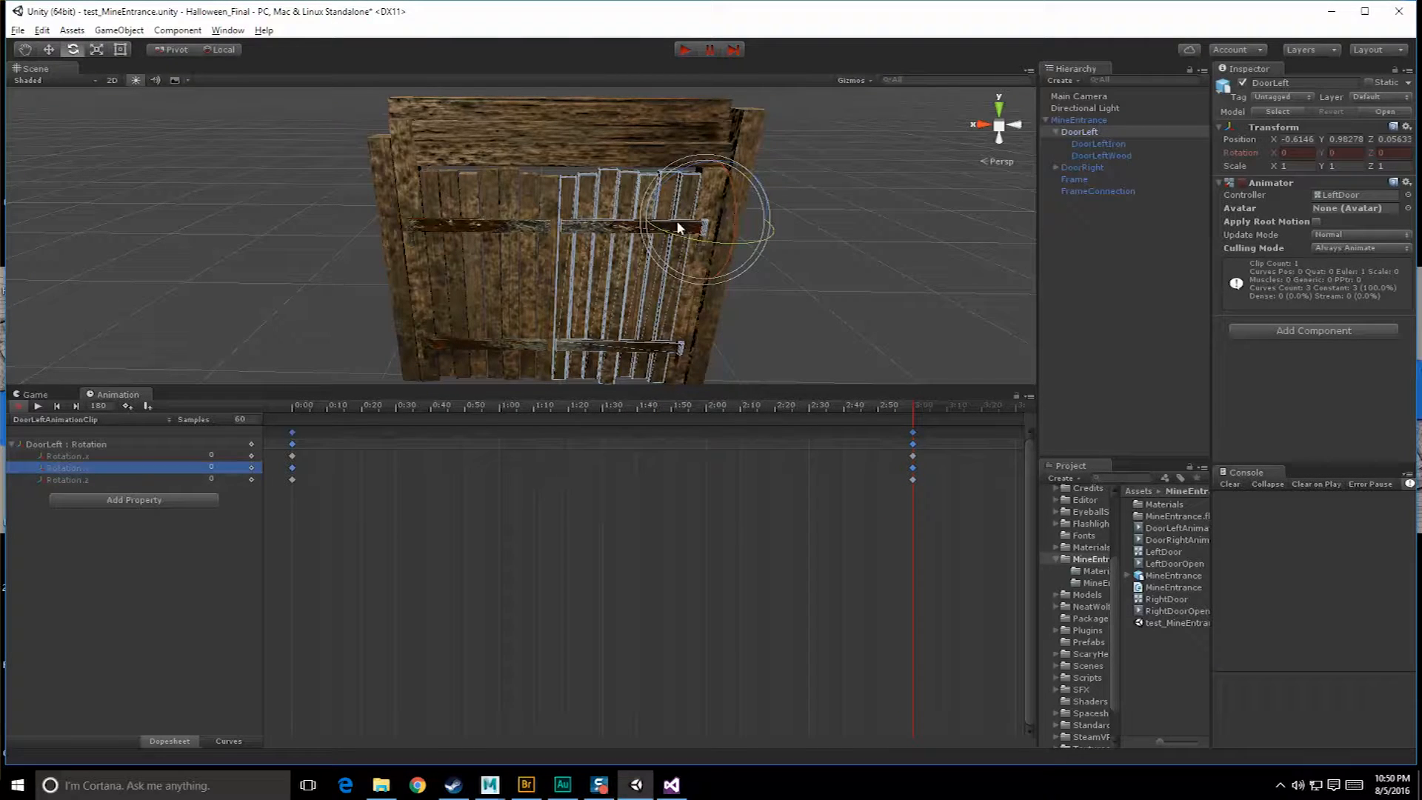
drag(643, 231, 794, 278)
click(848, 123)
scroll(796, 299, down, 5)
drag(722, 407, 300, 438)
drag(465, 447, 556, 444)
key(ctrl+z)
middle_drag(687, 304, 682, 357)
key(ctrl+z)
Key DoorLeft's Y rotation at -130 on frame 180 of its clip.
click(116, 468)
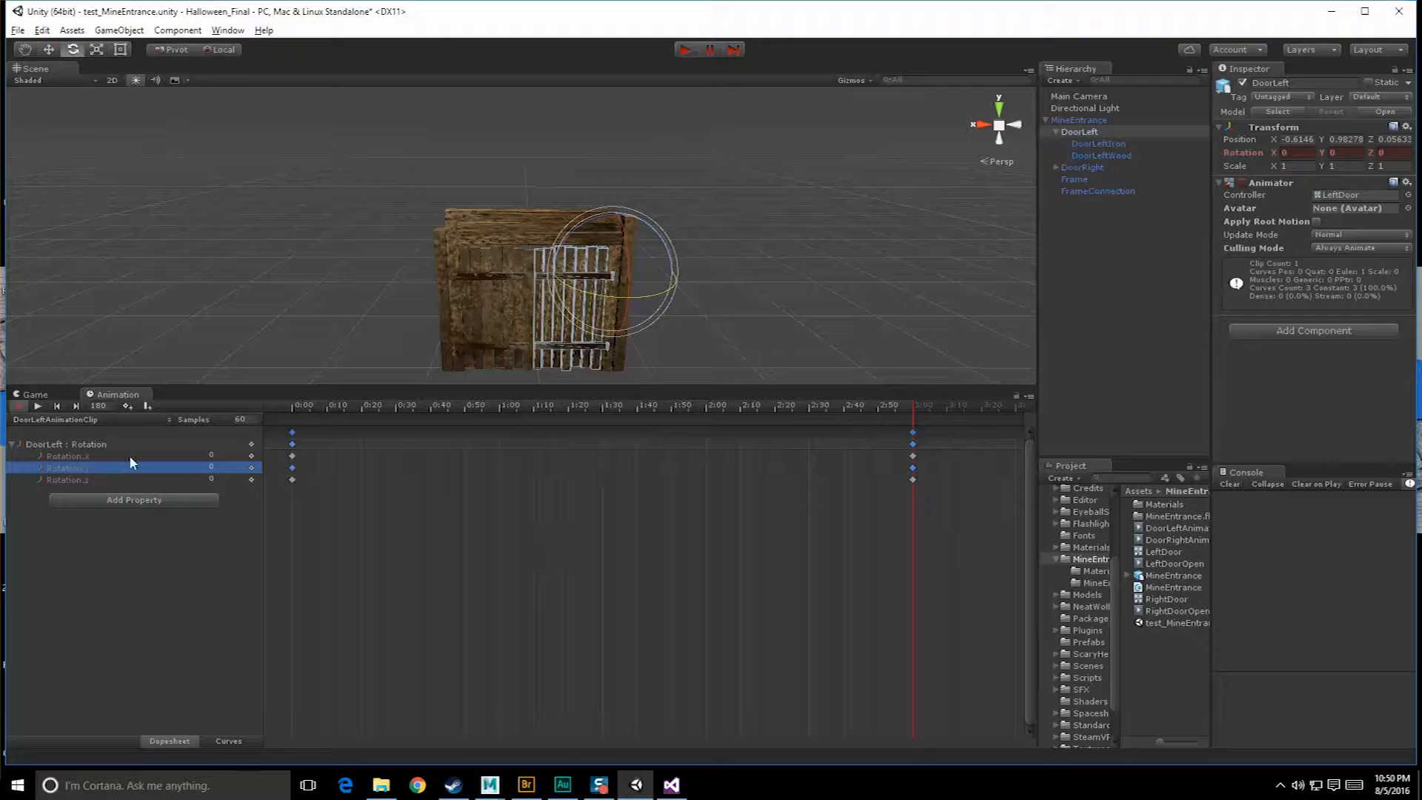
drag(552, 304, 749, 277)
drag(912, 413, 915, 457)
scroll(646, 244, up, 5)
middle_drag(422, 253, 362, 221)
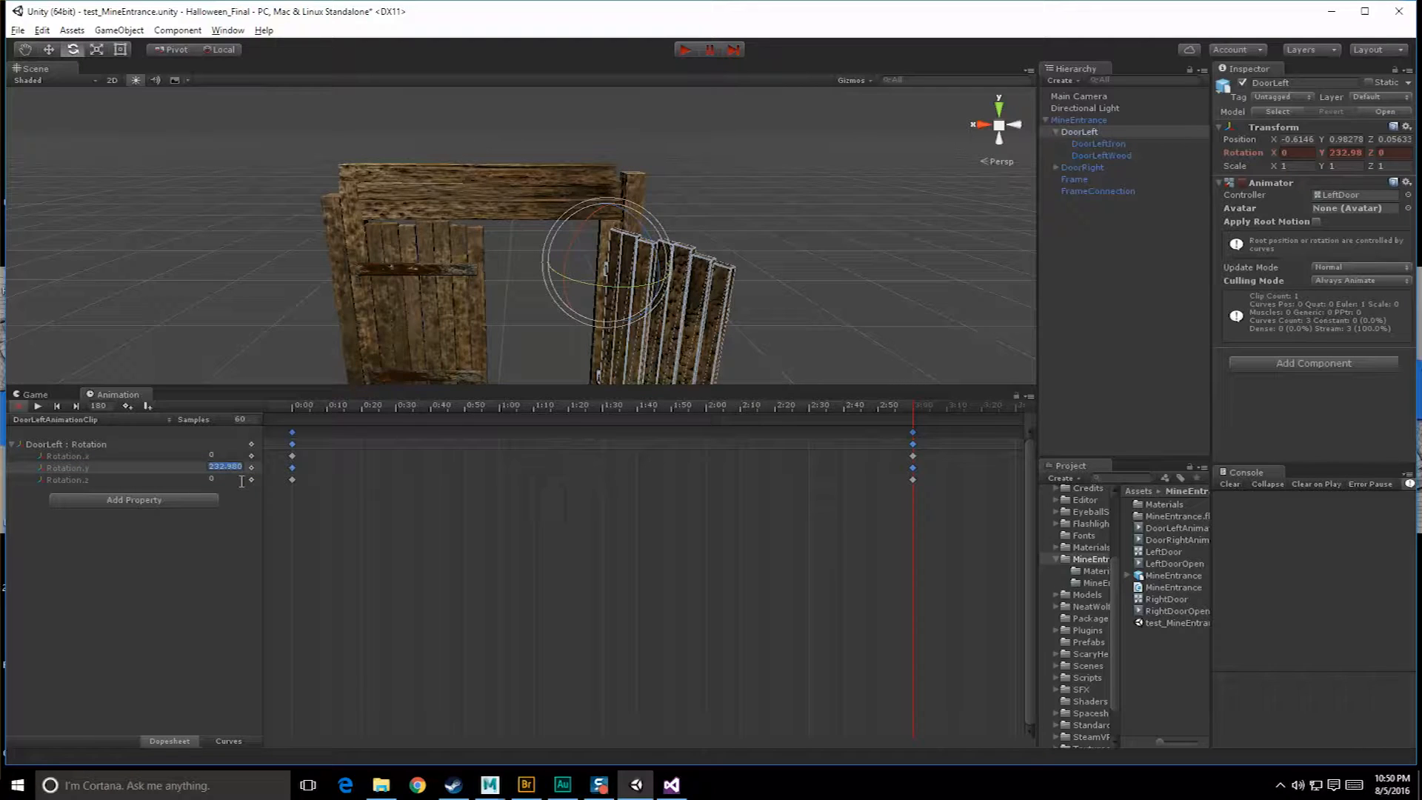
text(-10)
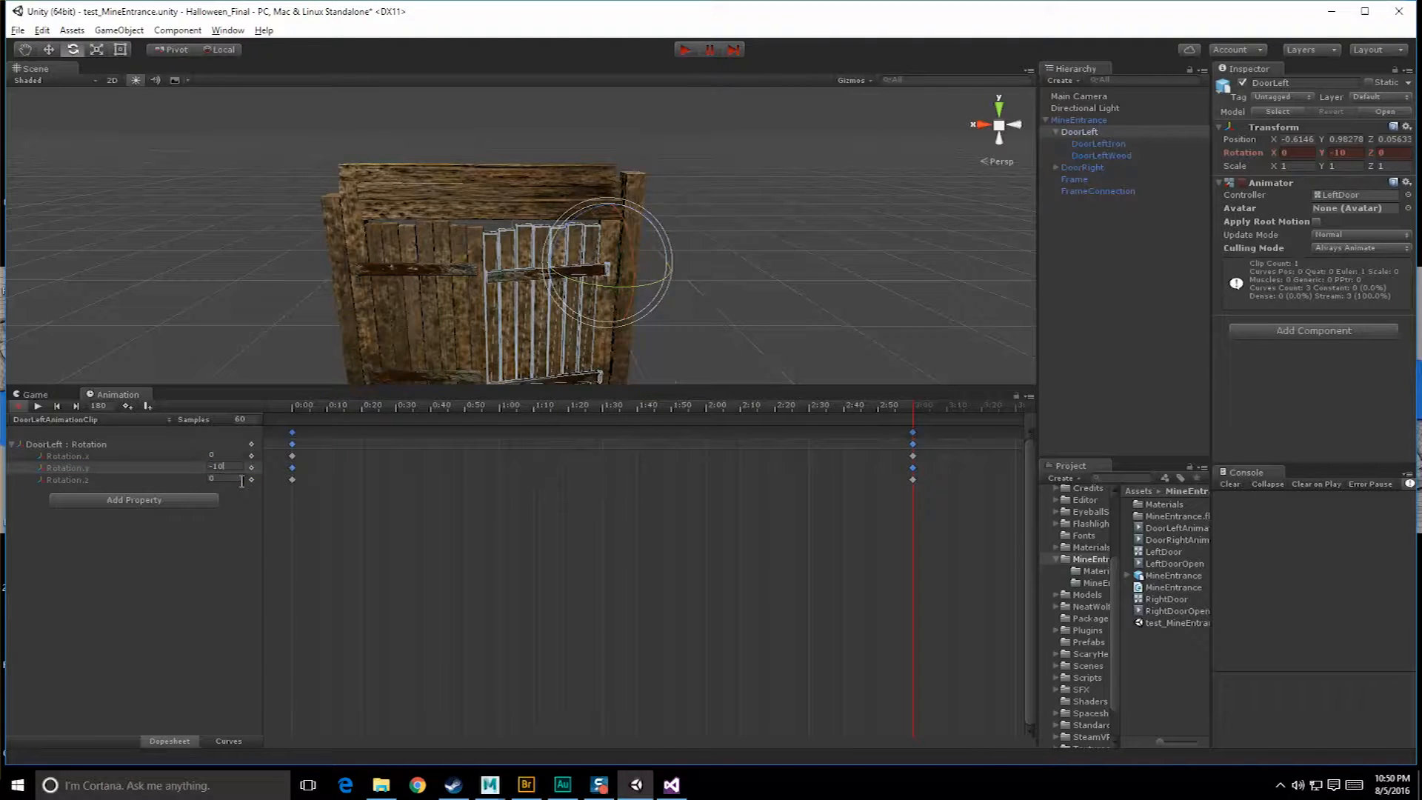
key(BackSpace)
text(30)
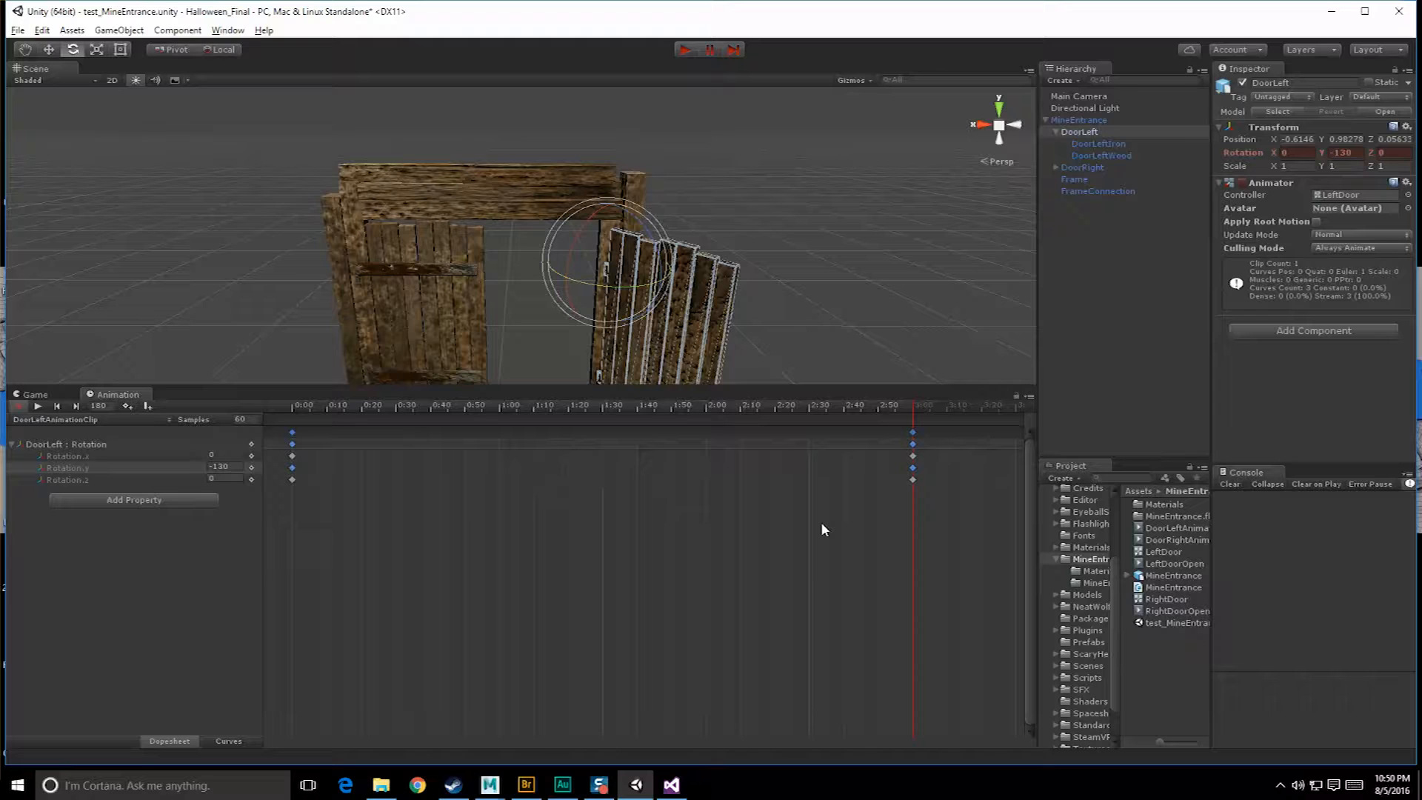
Scrub through and play DoorLeftAnimationClip to preview the door's opening motion.
drag(803, 412, 316, 476)
click(835, 249)
scroll(836, 249, down, 3)
drag(338, 418, 292, 415)
click(18, 405)
click(38, 406)
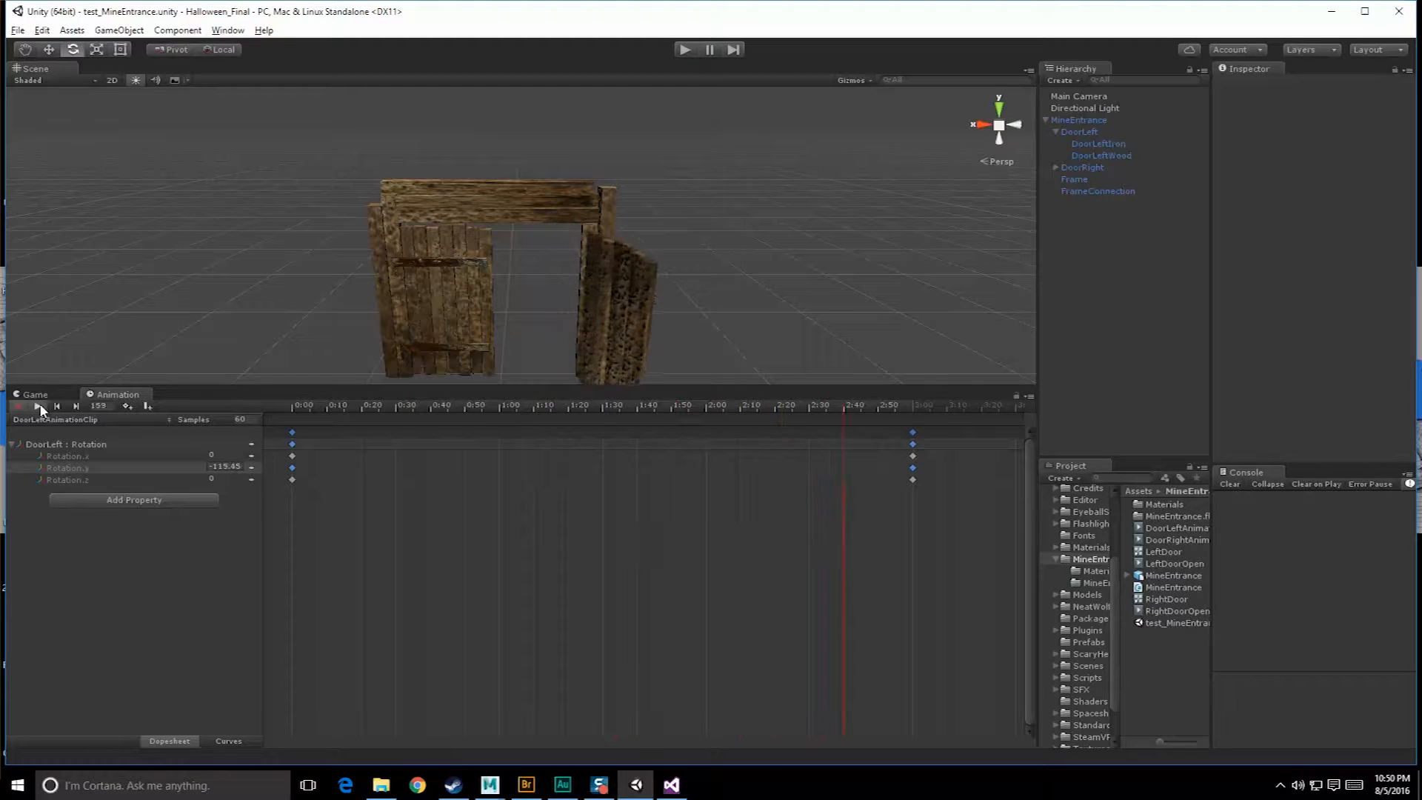
Turn off Loop Time for both DoorRightAnimationClip and DoorLeftAnimationClip in the MineEntrance folder.
click(1078, 120)
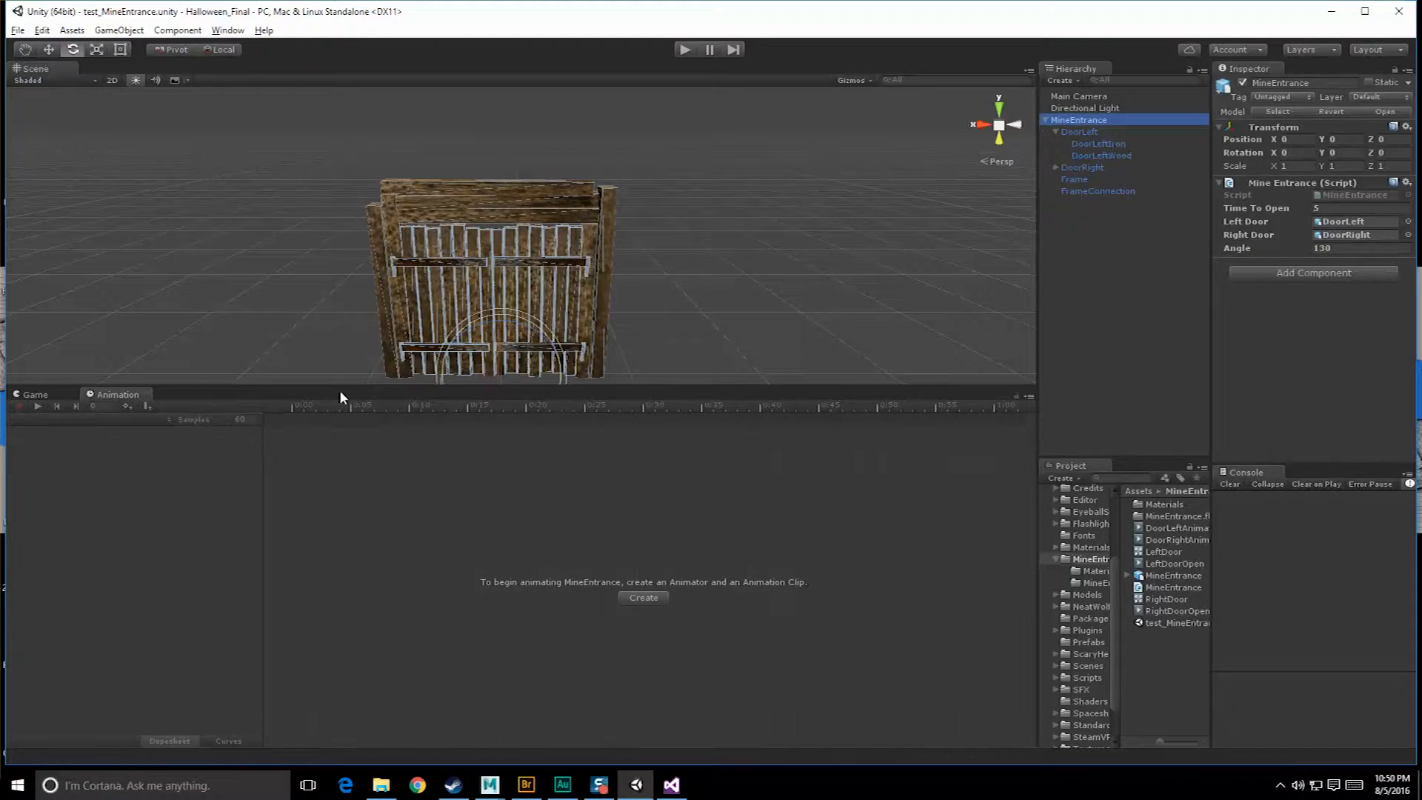
alt+drag(506, 307, 534, 319)
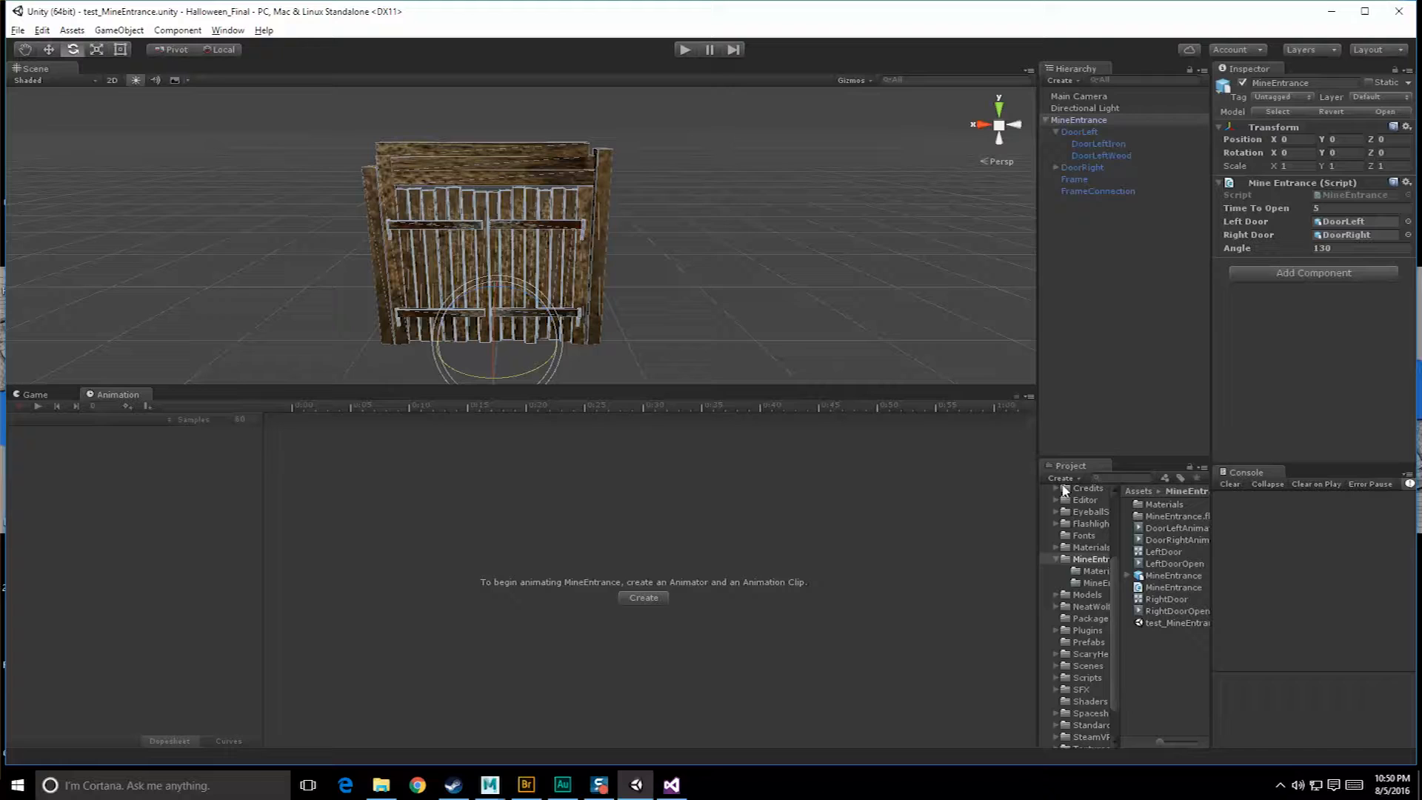
drag(1037, 452, 925, 453)
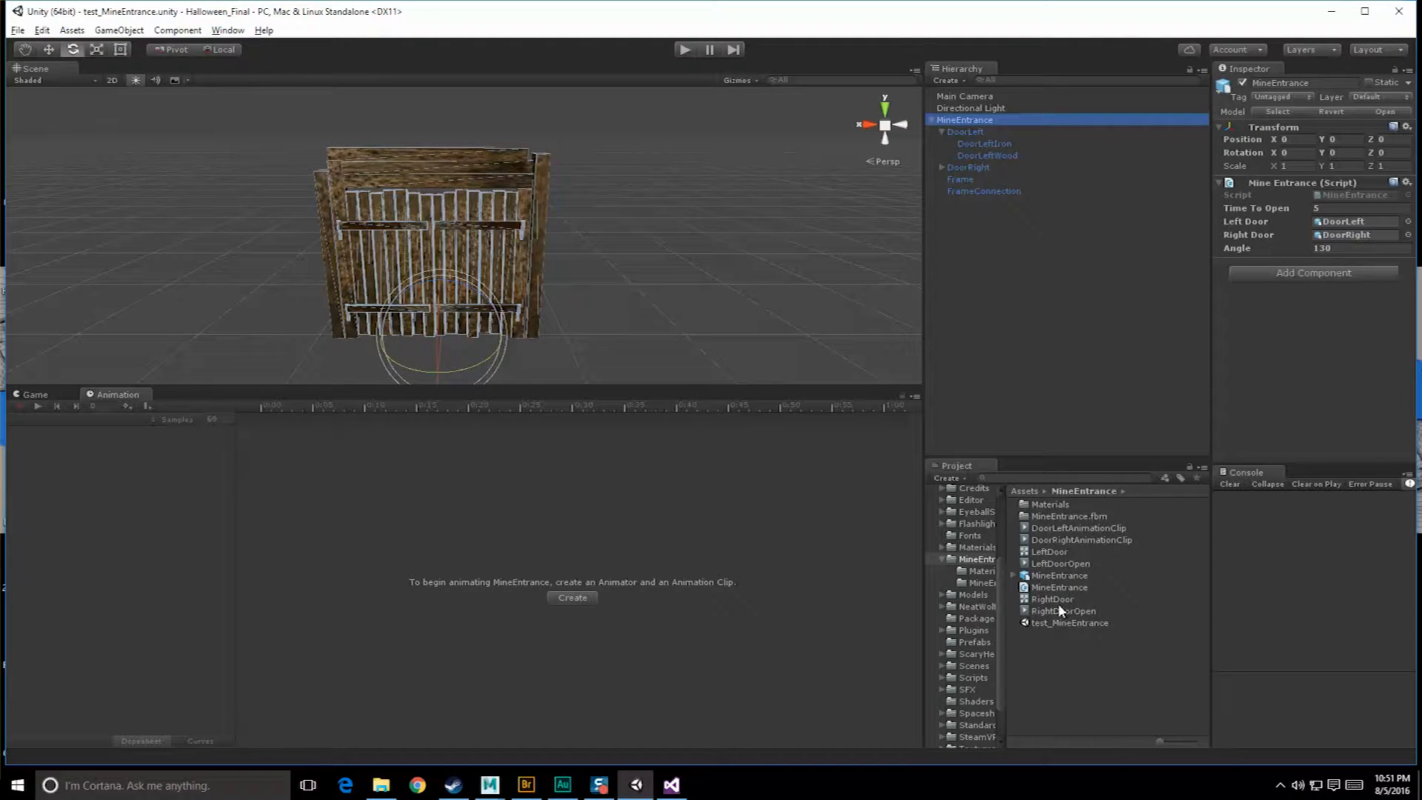
click(1073, 528)
click(1069, 541)
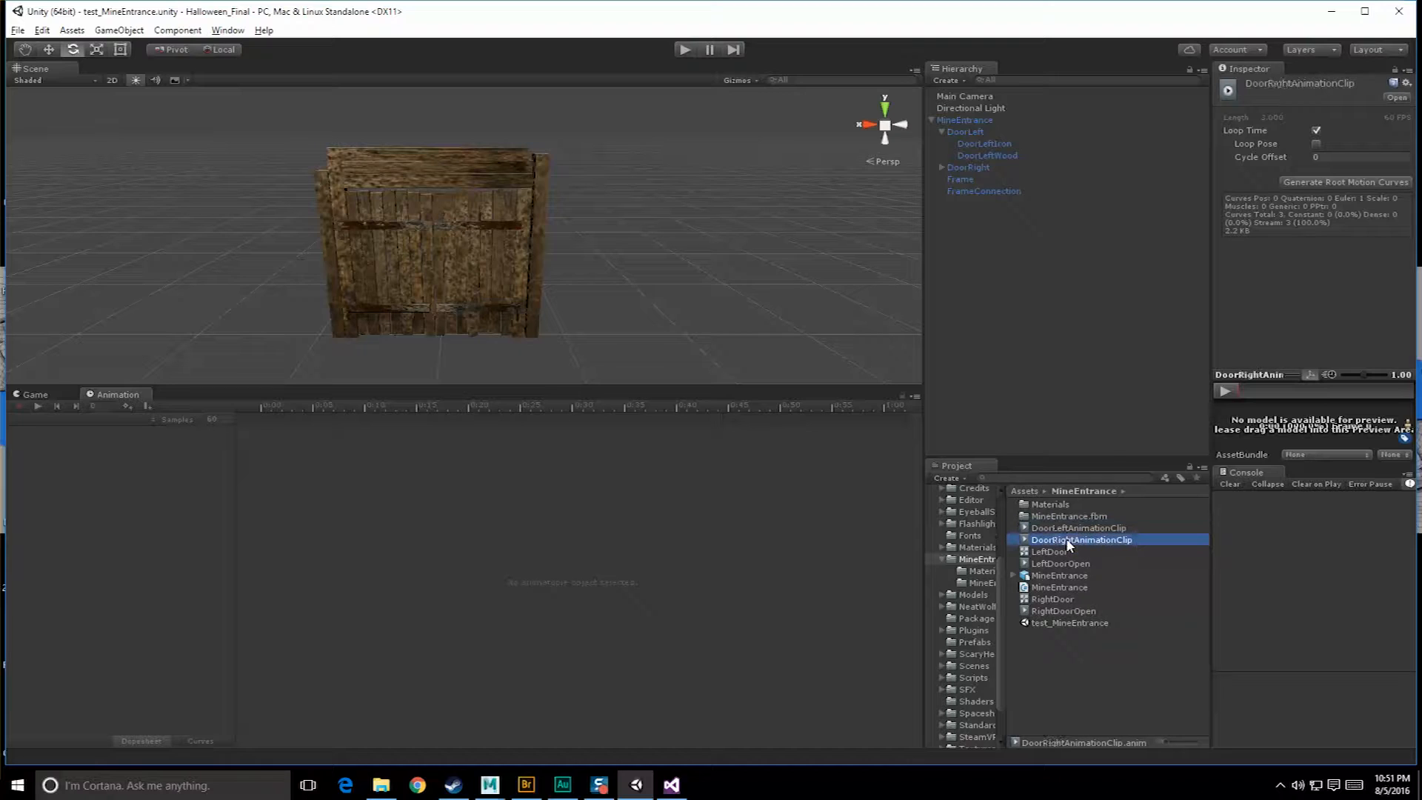
click(1318, 131)
click(1072, 528)
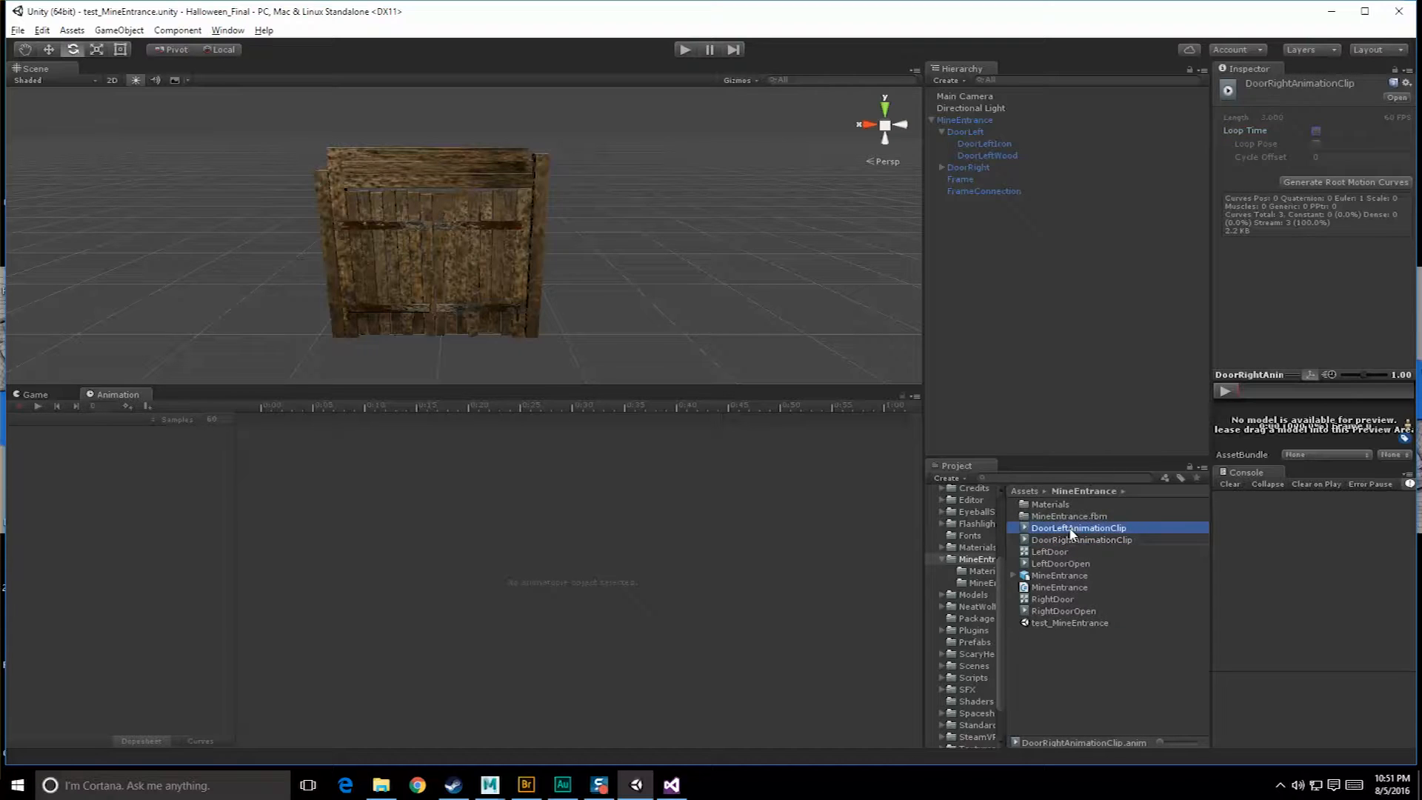
click(1317, 131)
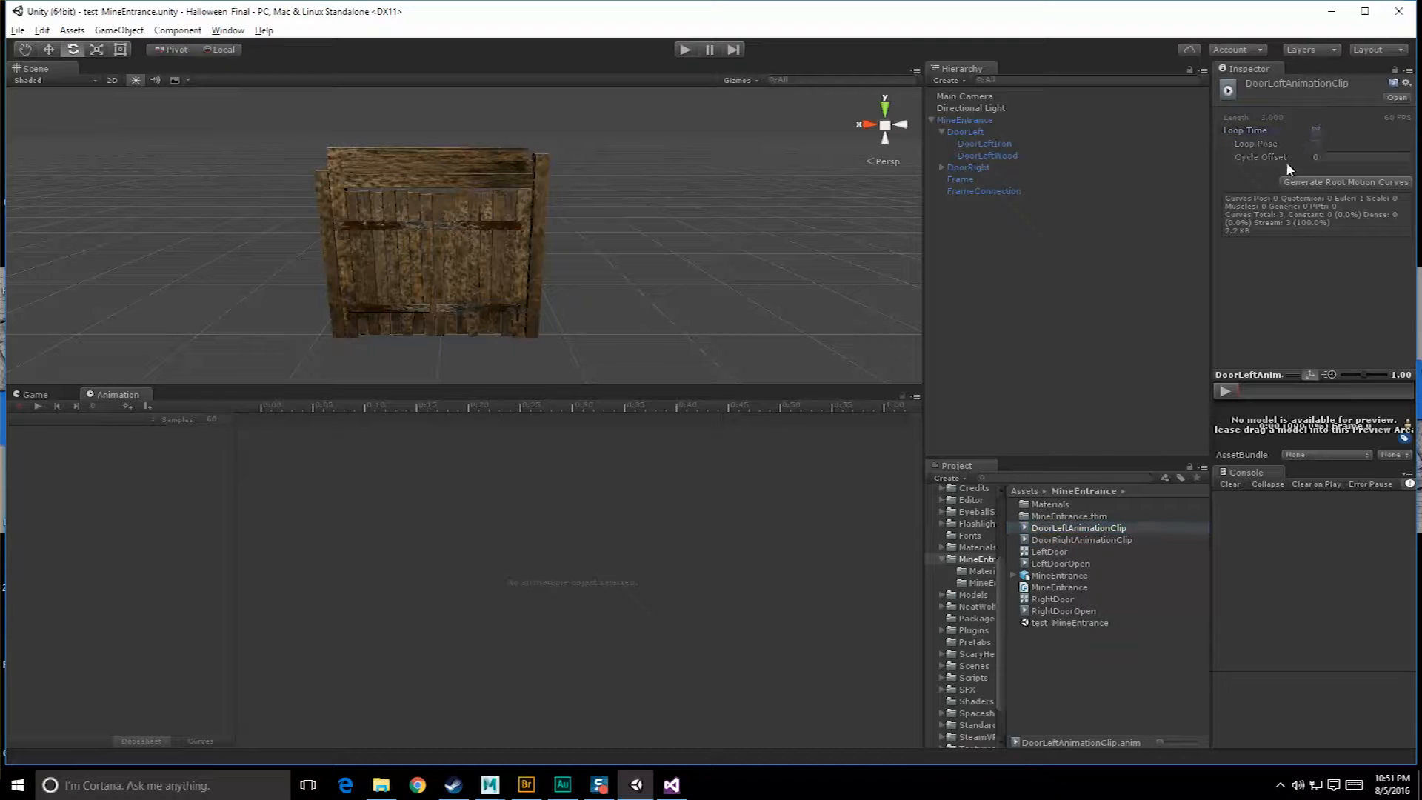
Delete the unused LeftDoorOpen and RightDoorOpen clips from the MineEntrance folder.
click(1058, 565)
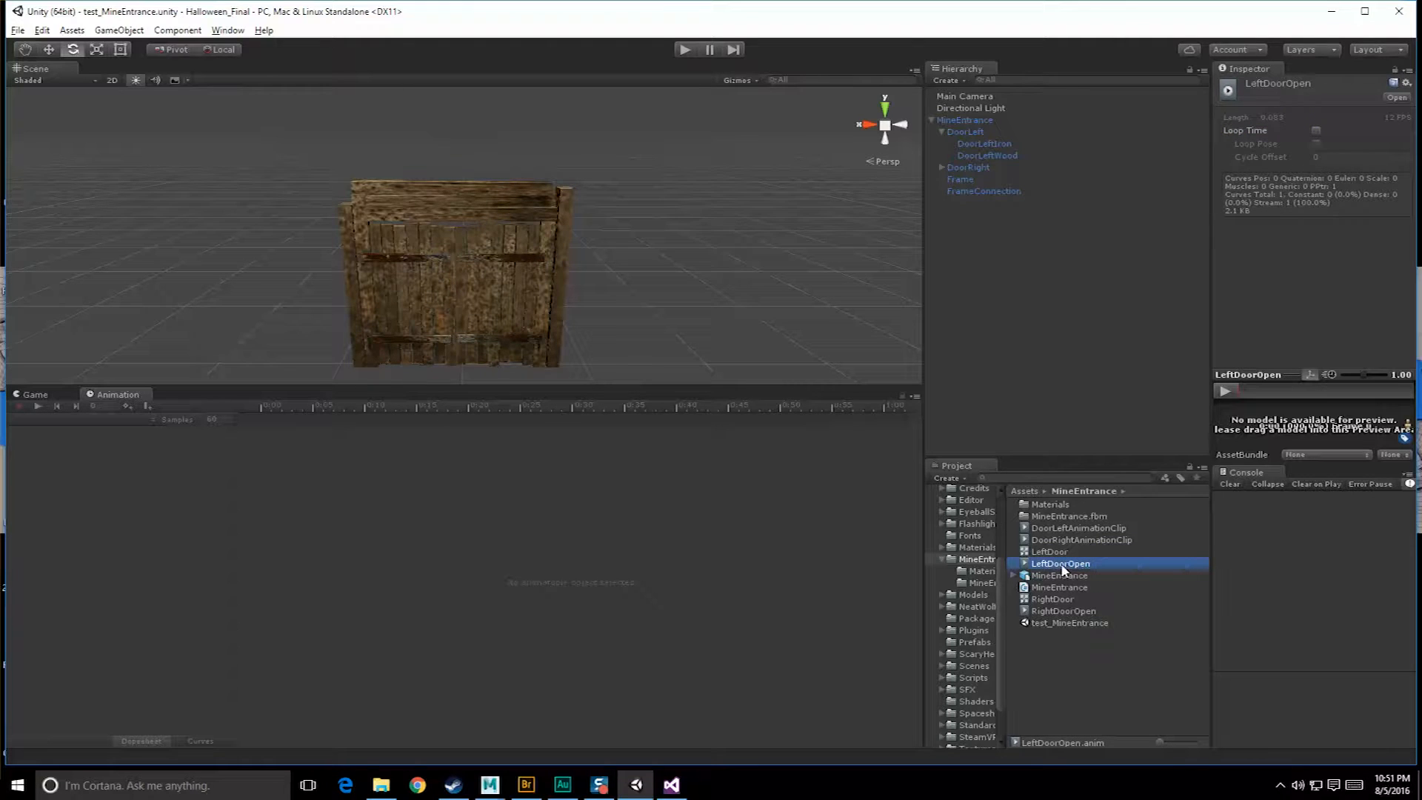
ctrl+click(1060, 611)
right_click(1061, 614)
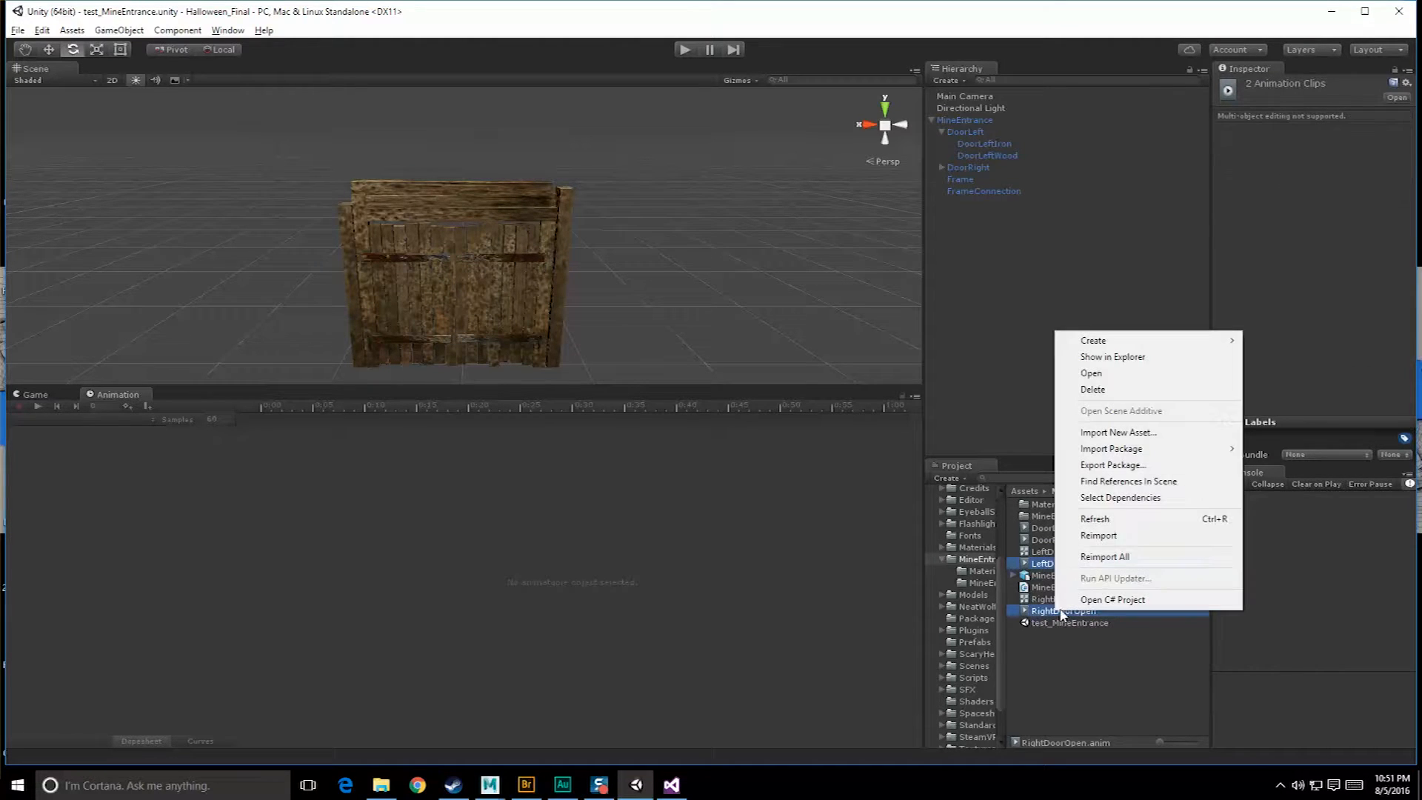
click(1089, 396)
Open the LeftDoor controller's state graph and dock the Animator view beside the Animation view.
click(1062, 588)
click(1061, 553)
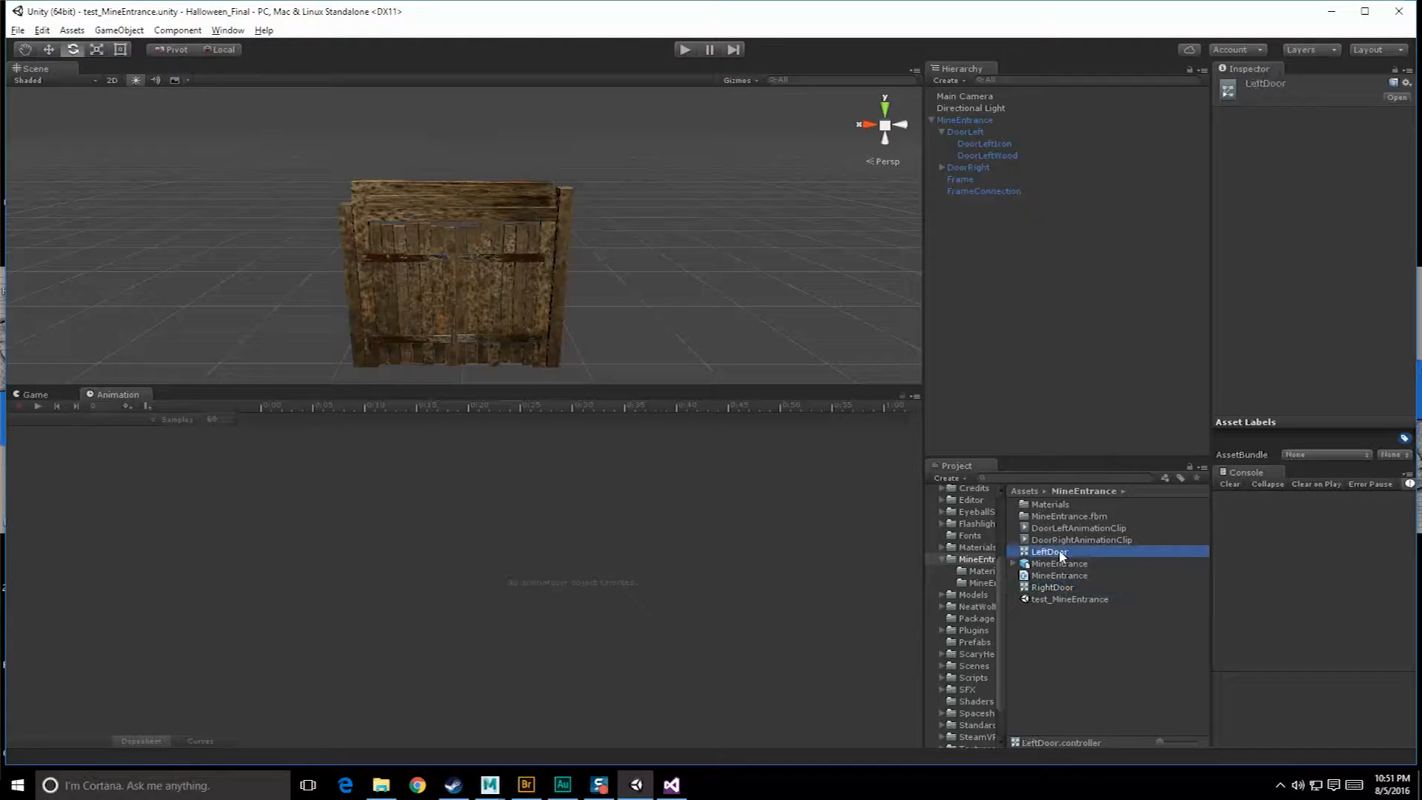
click(1063, 585)
double_click(1060, 554)
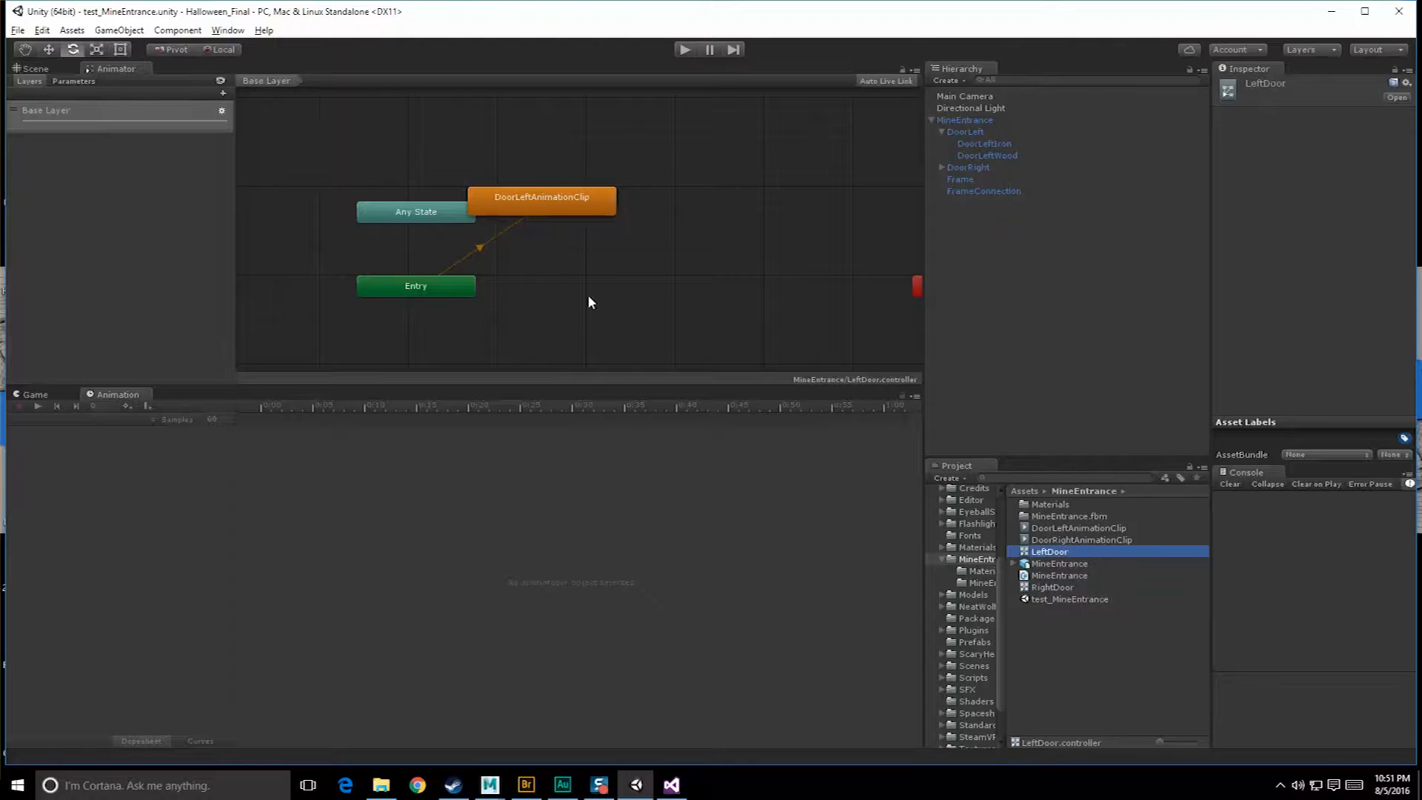
drag(96, 64, 197, 394)
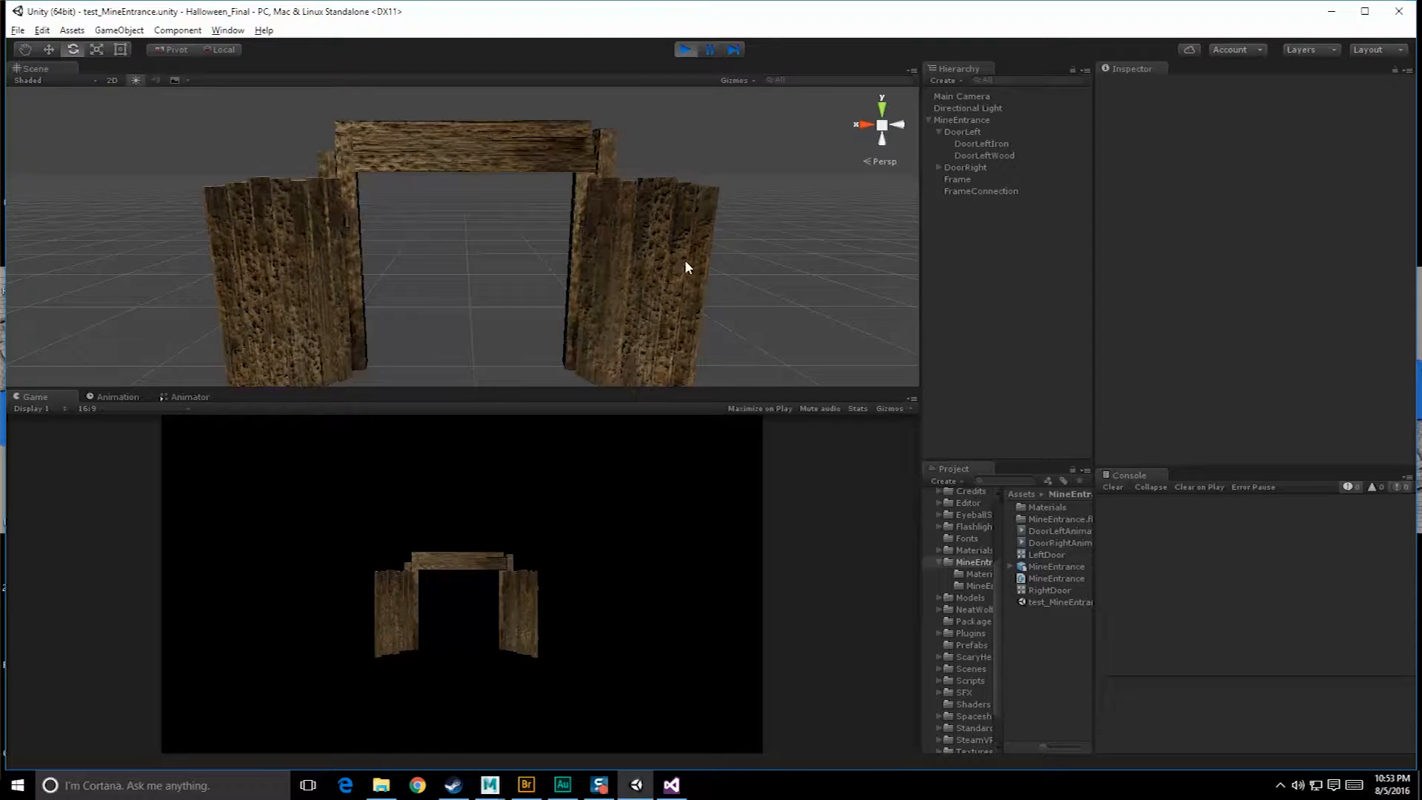
Stop the play test and, in Visual Studio, remove the blank line below void Update() in MineEntrance.cs.
click(686, 49)
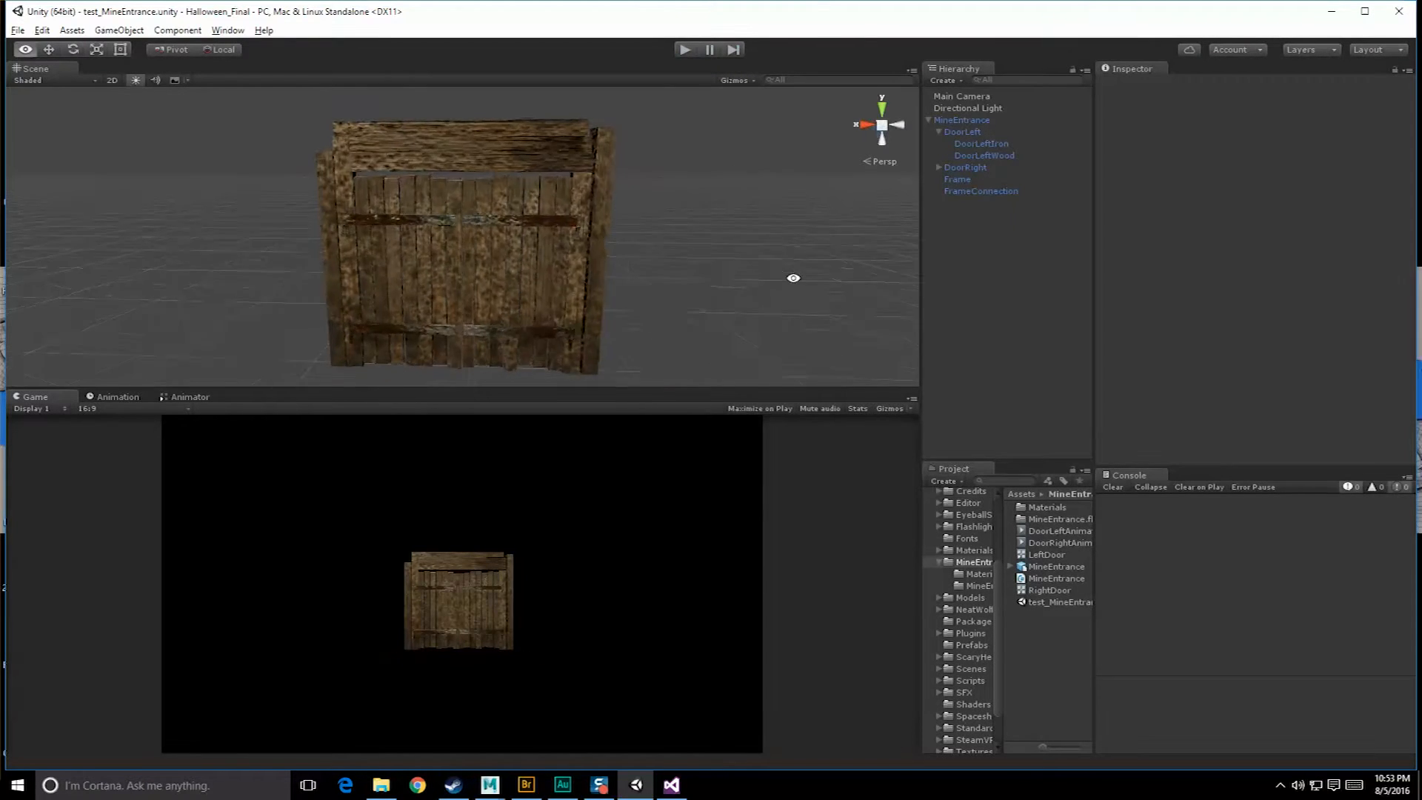
click(671, 785)
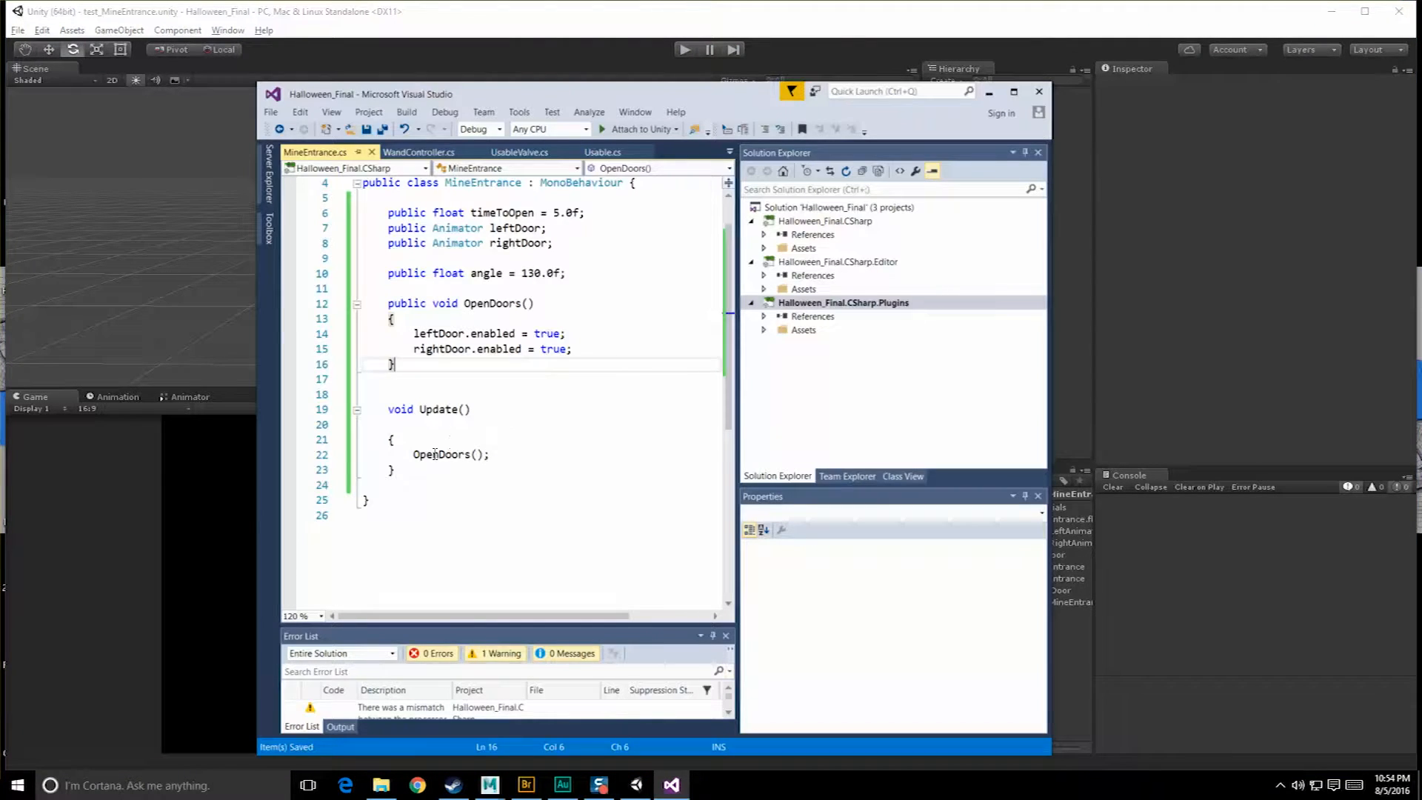
click(417, 425)
key(BackSpace)
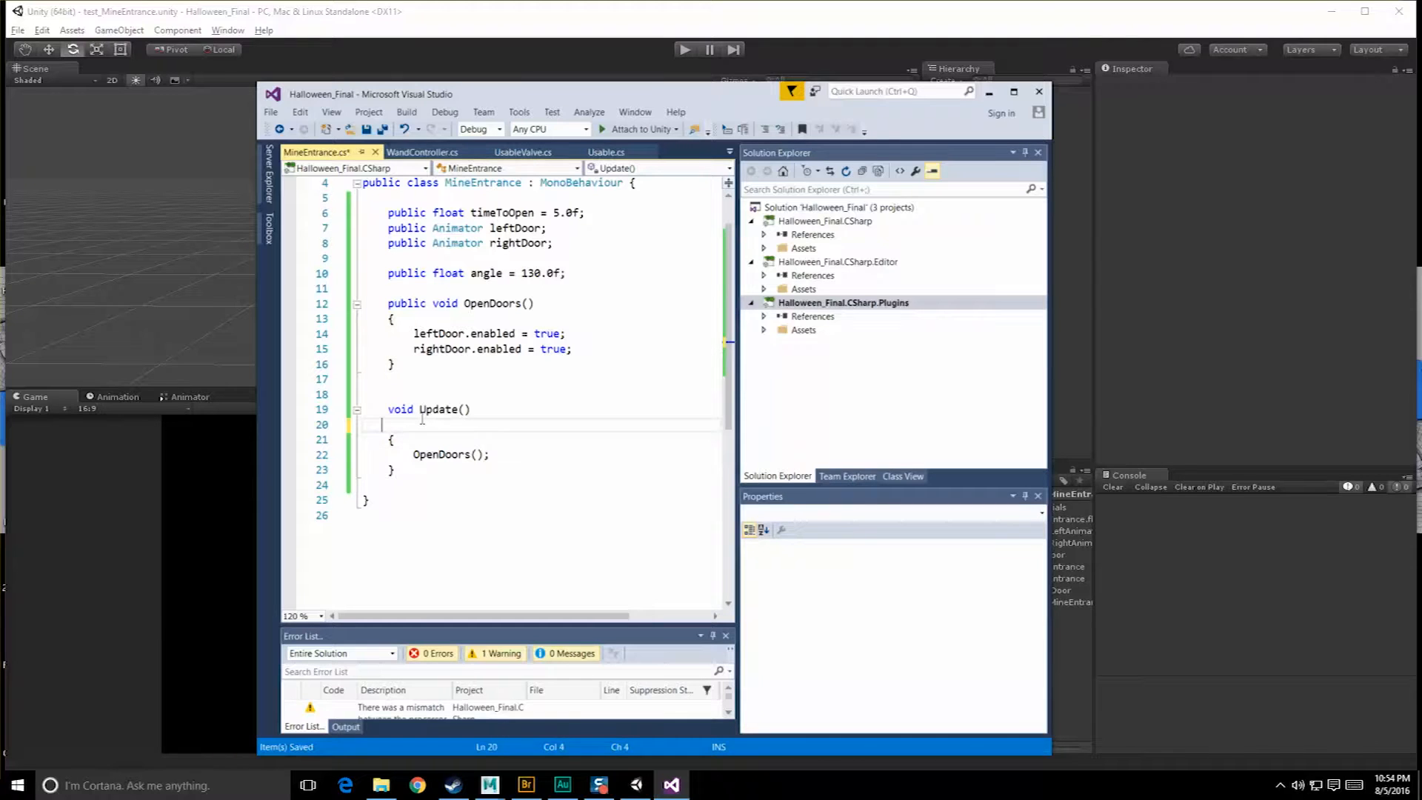
key(BackSpace)
key(BackSpace)
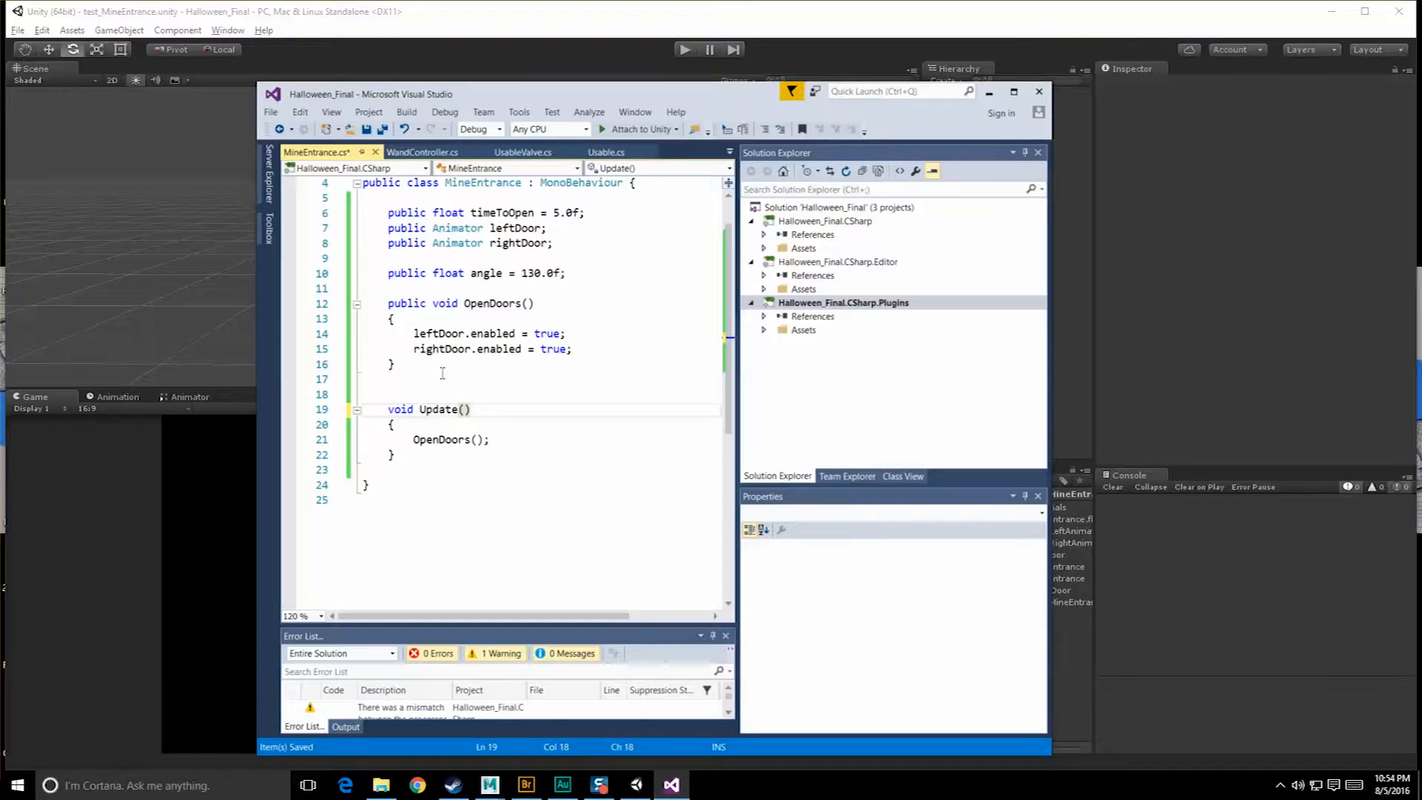
click(990, 92)
Examine the wood and rusted iron surfaces of the mine entrance doors up close from several angles.
mouse_move(584, 216)
alt+mouse_down()
mouse_move(466, 219)
mouse_move(543, 200)
mouse_move(444, 343)
mouse_move(424, 250)
mouse_move(492, 267)
mouse_move(790, 266)
mouse_move(771, 250)
mouse_move(677, 283)
mouse_move(587, 264)
mouse_move(765, 255)
mouse_move(743, 210)
mouse_move(629, 210)
mouse_move(606, 225)
alt+mouse_up()
scroll(483, 222, up, 8)
scroll(483, 222, down, 3)
click(425, 250)
click(771, 251)
scroll(677, 283, down, 5)
middle_drag(607, 225, 577, 288)
click(466, 135)
alt+drag(637, 237, 356, 212)
scroll(428, 285, up, 8)
key(e)
scroll(578, 255, up, 5)
alt+drag(579, 255, 437, 224)
alt+drag(549, 185, 603, 260)
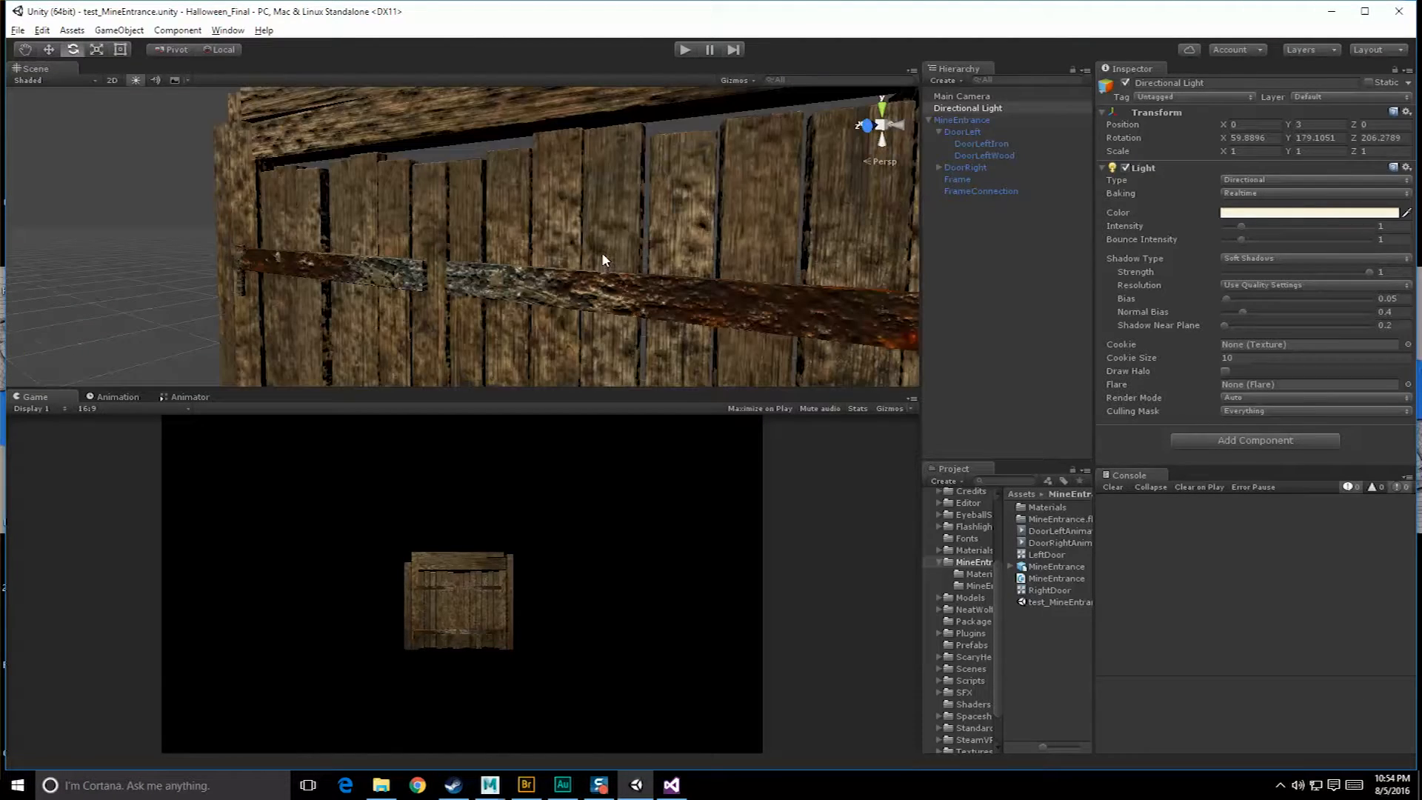
alt+drag(548, 209, 402, 118)
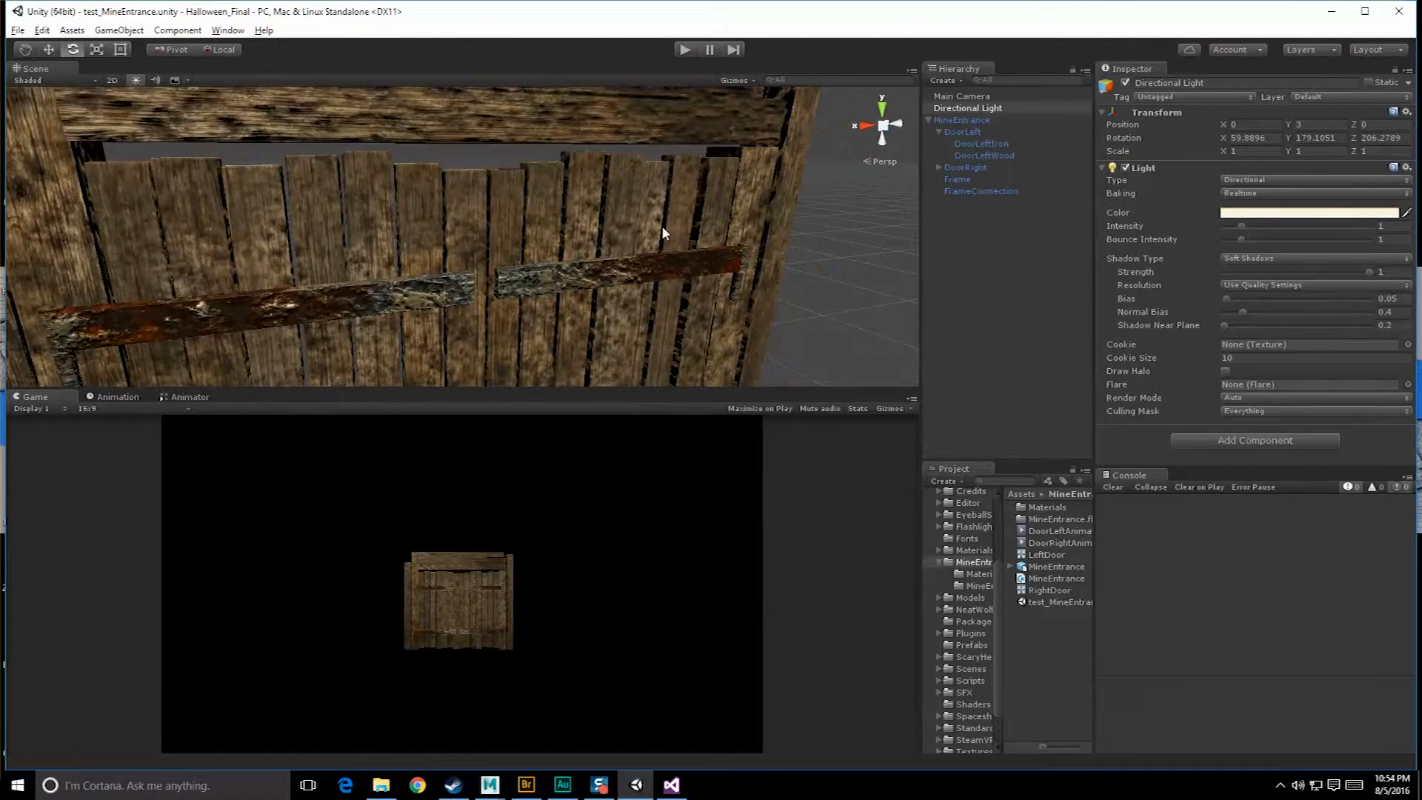
Launch MindTex from the Steam library and open WoodOldVertical.png as the diffuse texture.
click(455, 785)
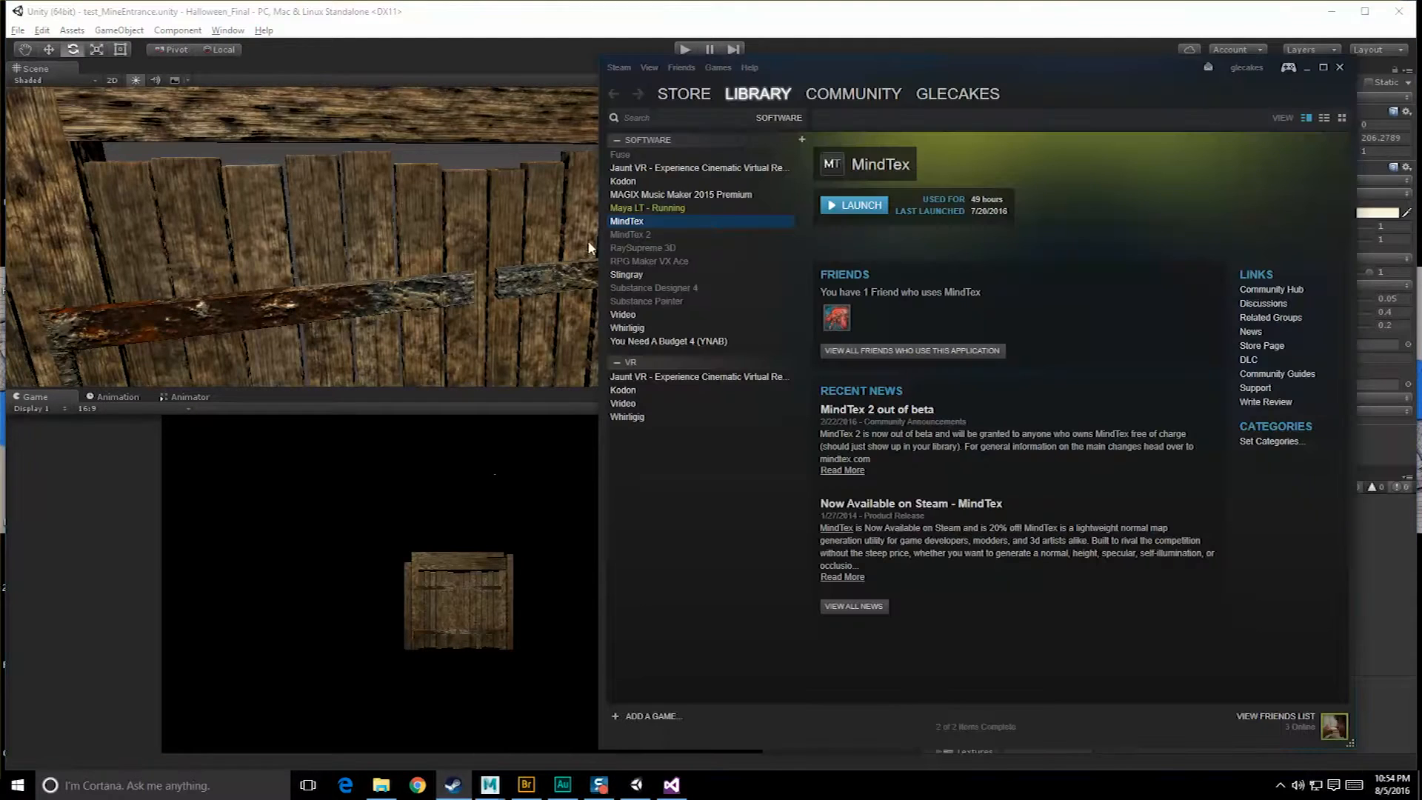
click(854, 205)
click(609, 24)
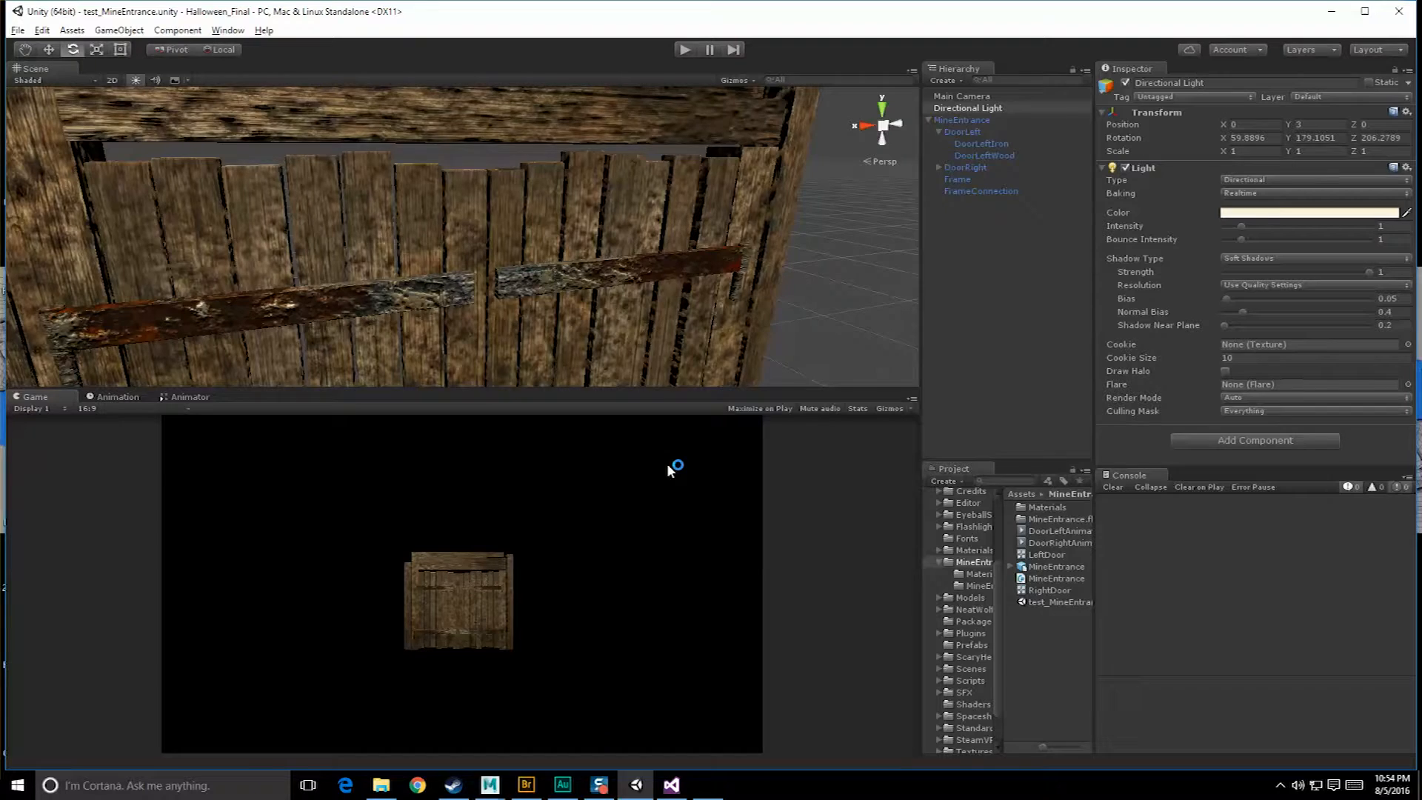
alt+drag(494, 214, 527, 213)
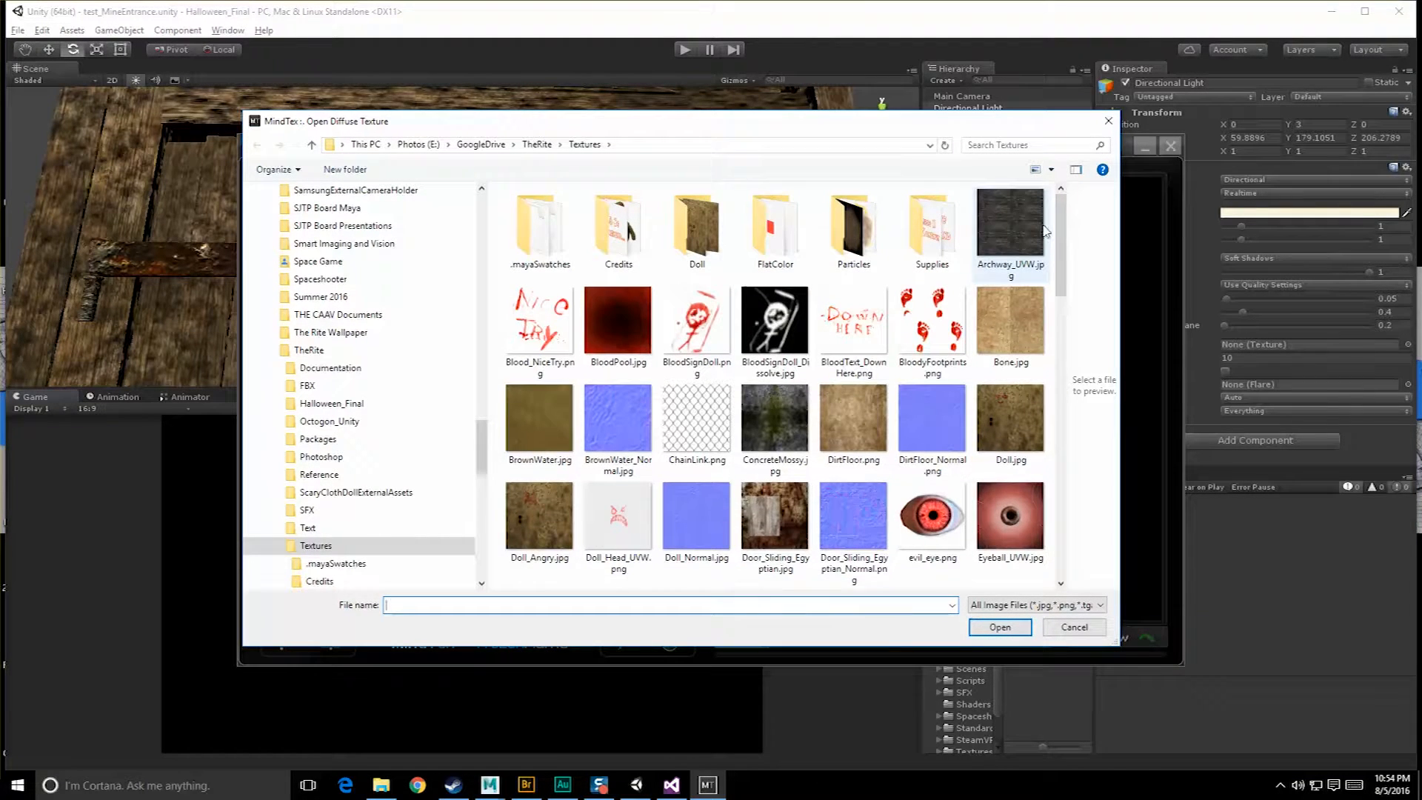
drag(1058, 232, 1056, 553)
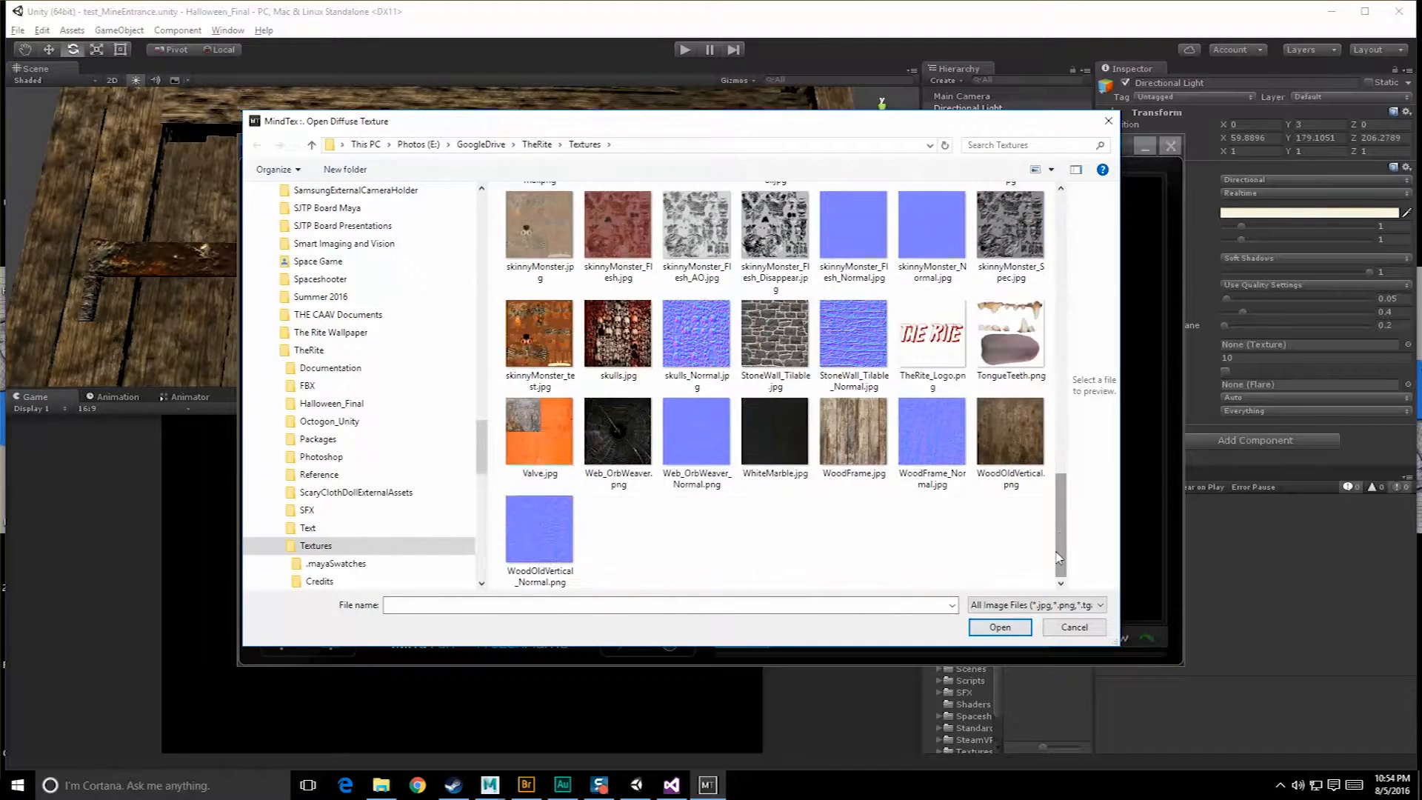
double_click(1013, 432)
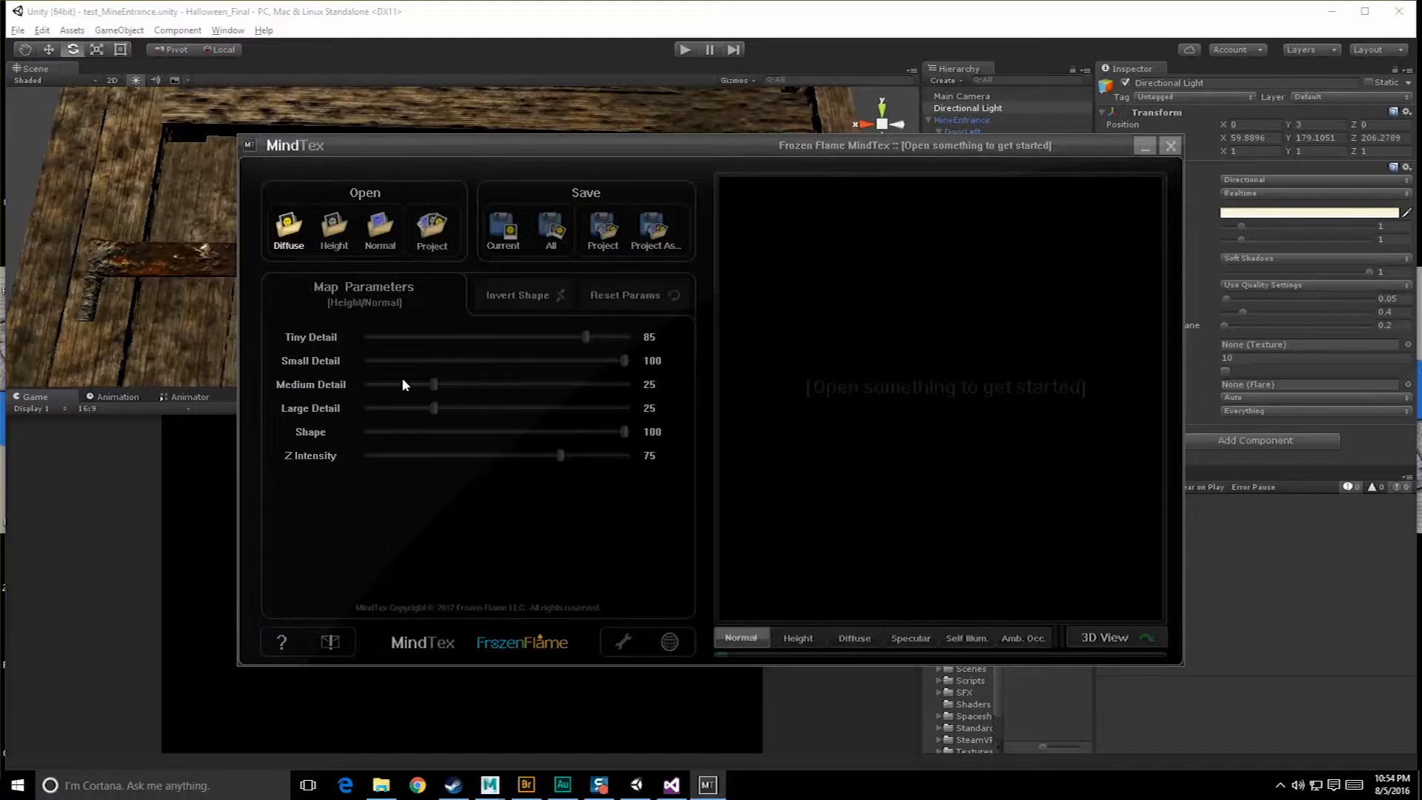
Set the map parameters to Tiny Detail 100, Small Detail 81, Large Detail 0, Shape 17 and Z Intensity 25.
drag(624, 361, 576, 361)
drag(380, 406, 279, 411)
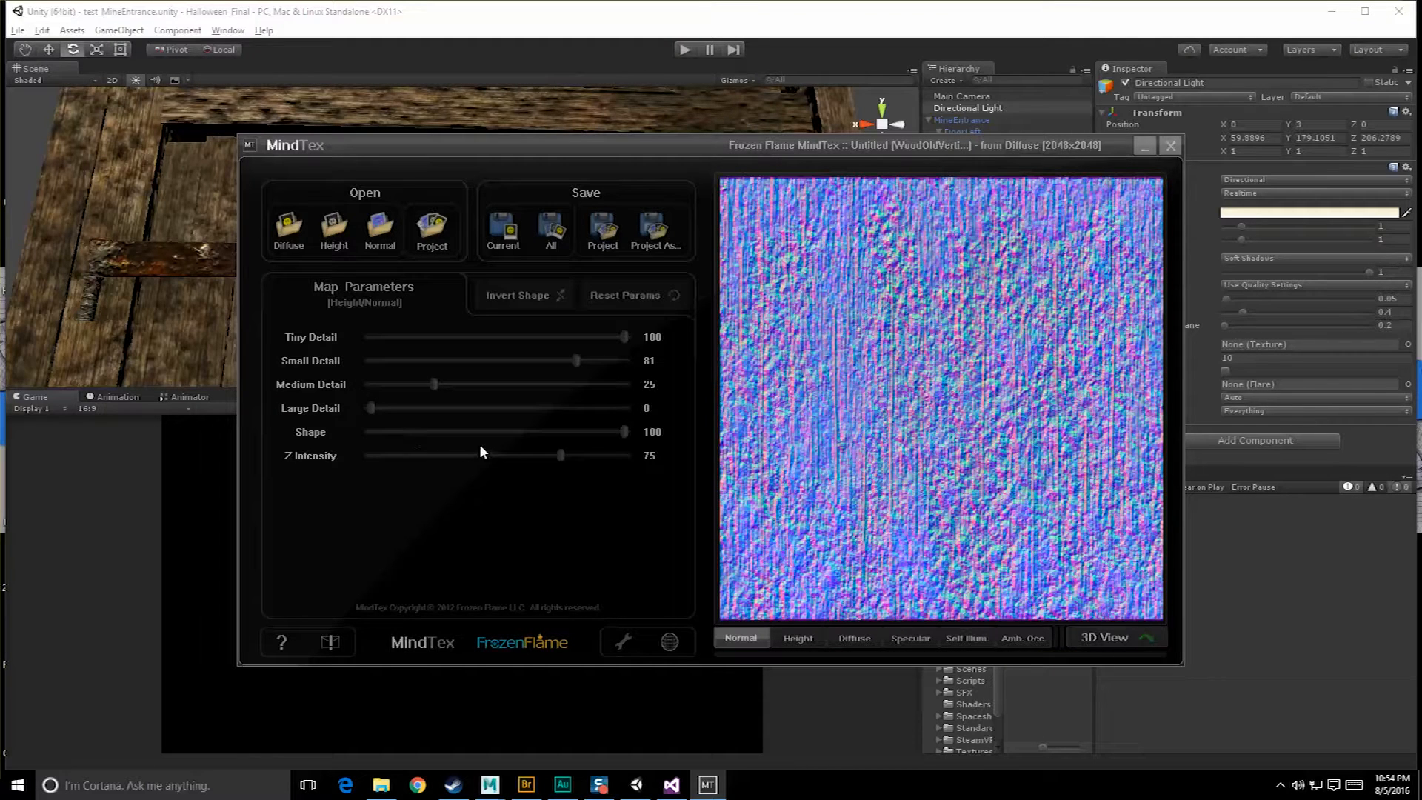
drag(429, 426, 434, 455)
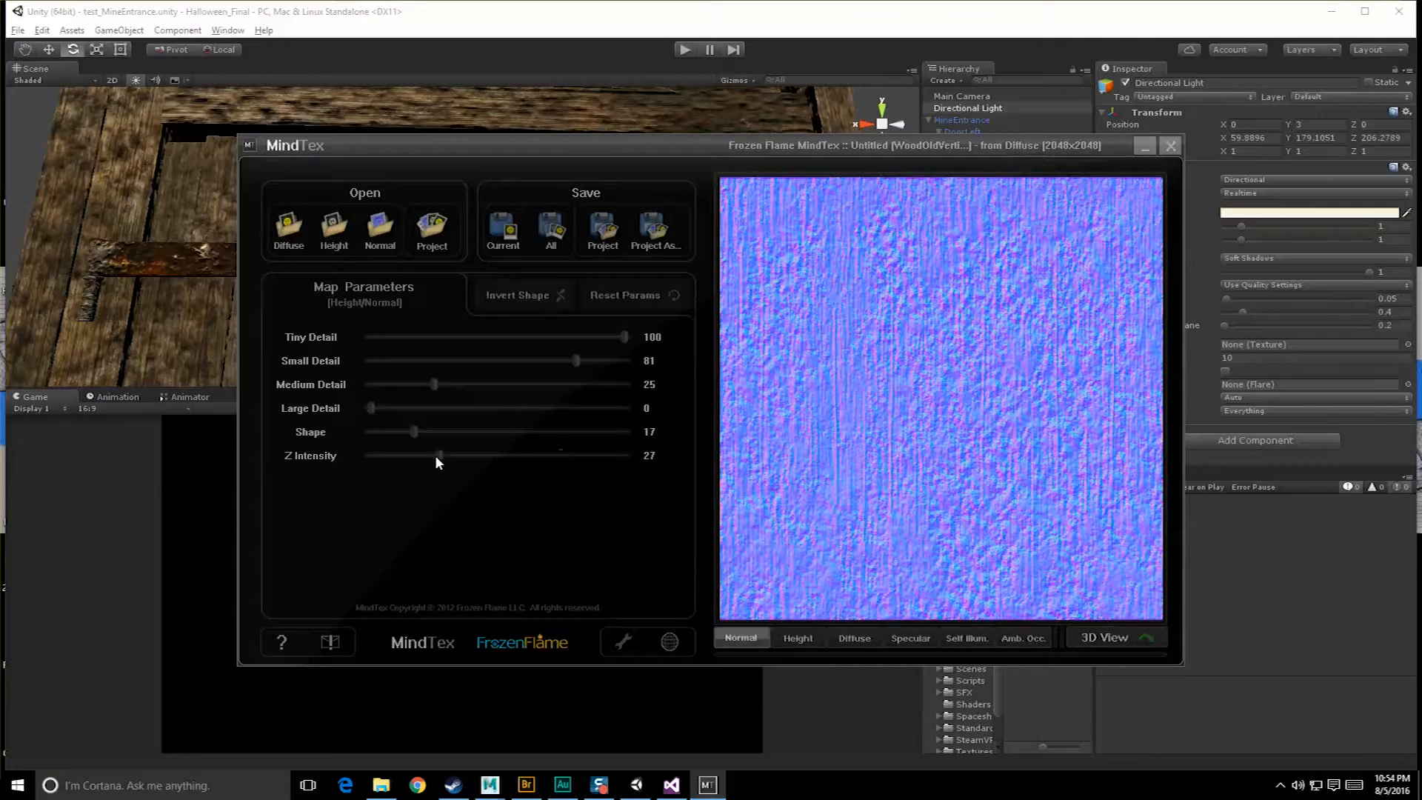
Preview the wood material with its normal map on the 3D sphere, viewed closer.
click(1140, 634)
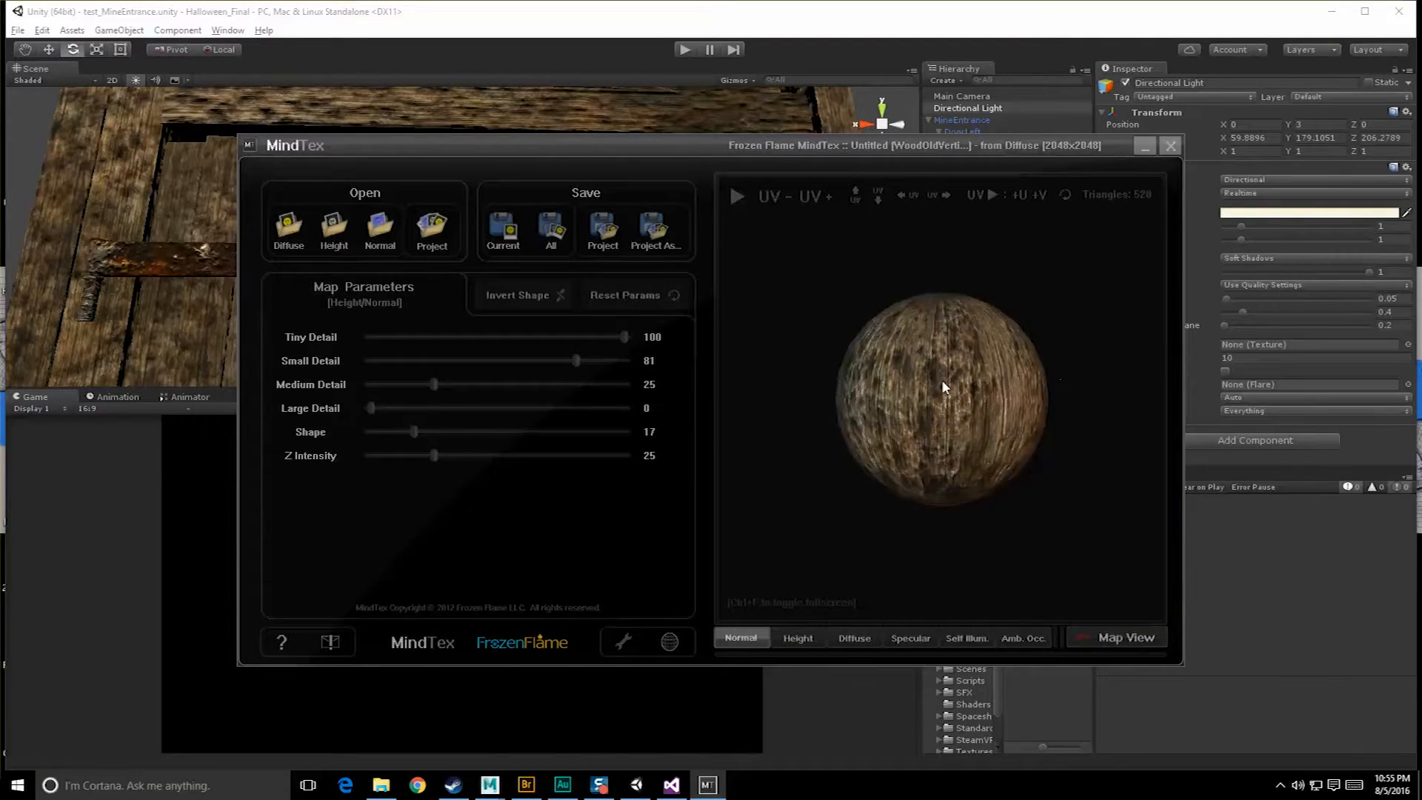
drag(948, 416, 963, 487)
scroll(962, 489, down, 5)
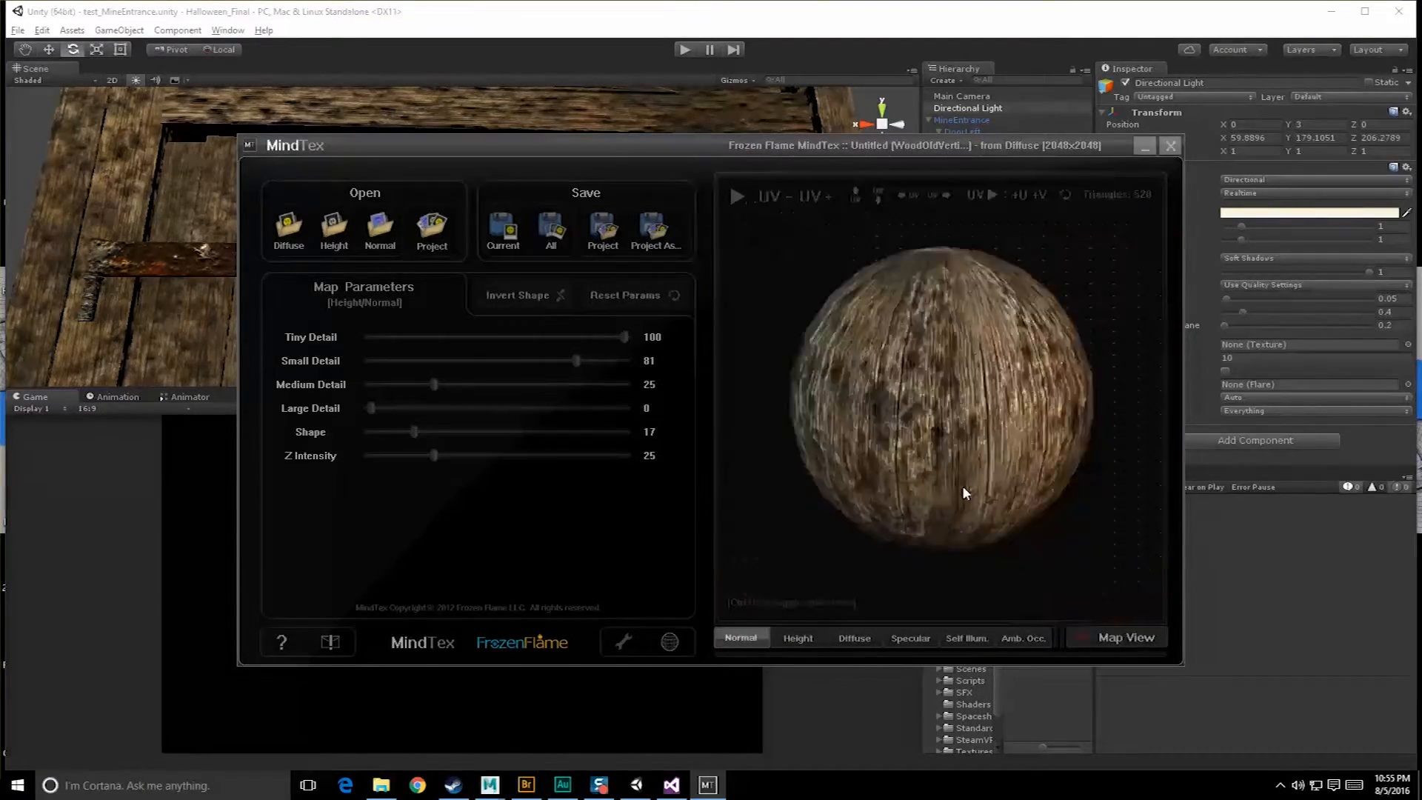
Switch the 3D preview model to a box and view the wood material on it from an angle.
click(670, 640)
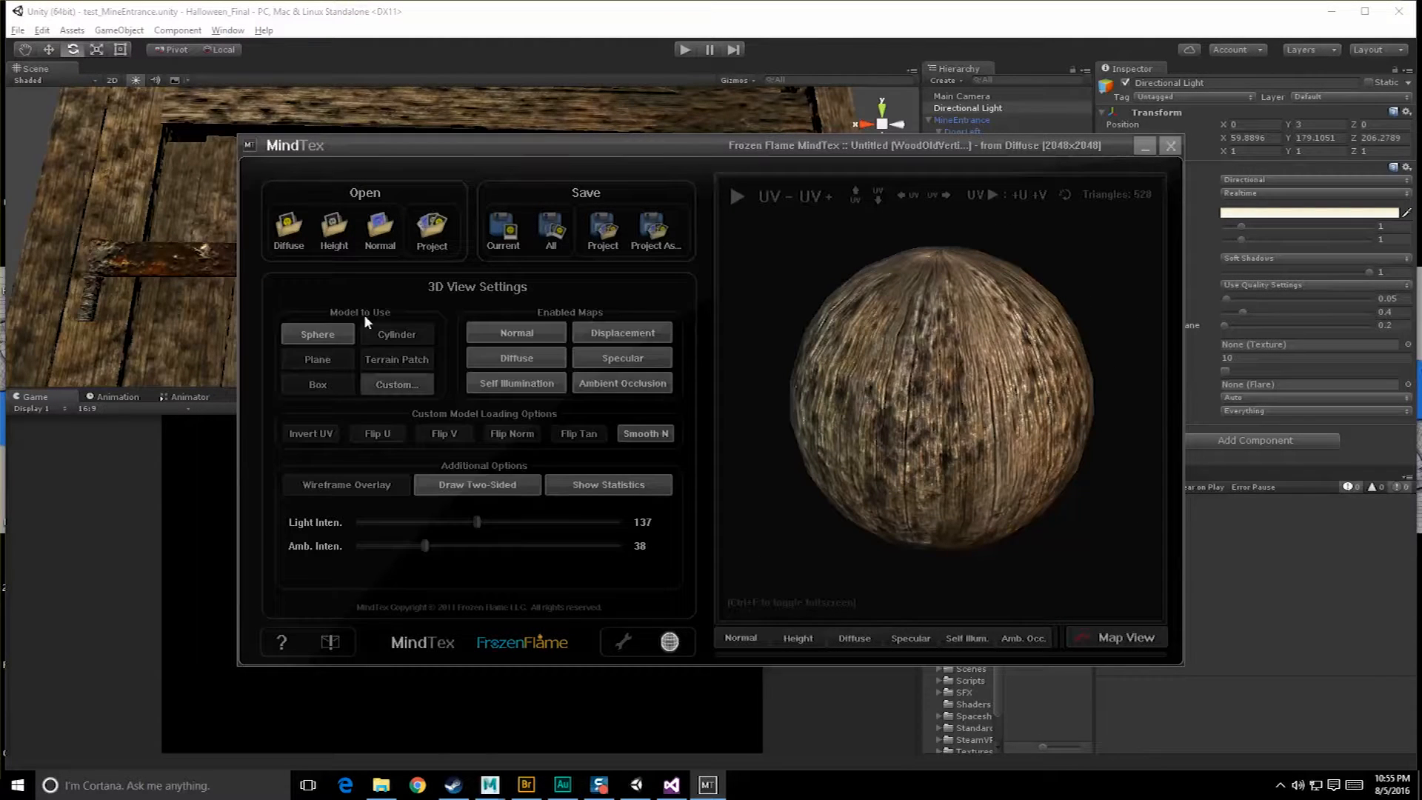
click(318, 383)
drag(896, 414, 1015, 331)
drag(992, 272, 893, 367)
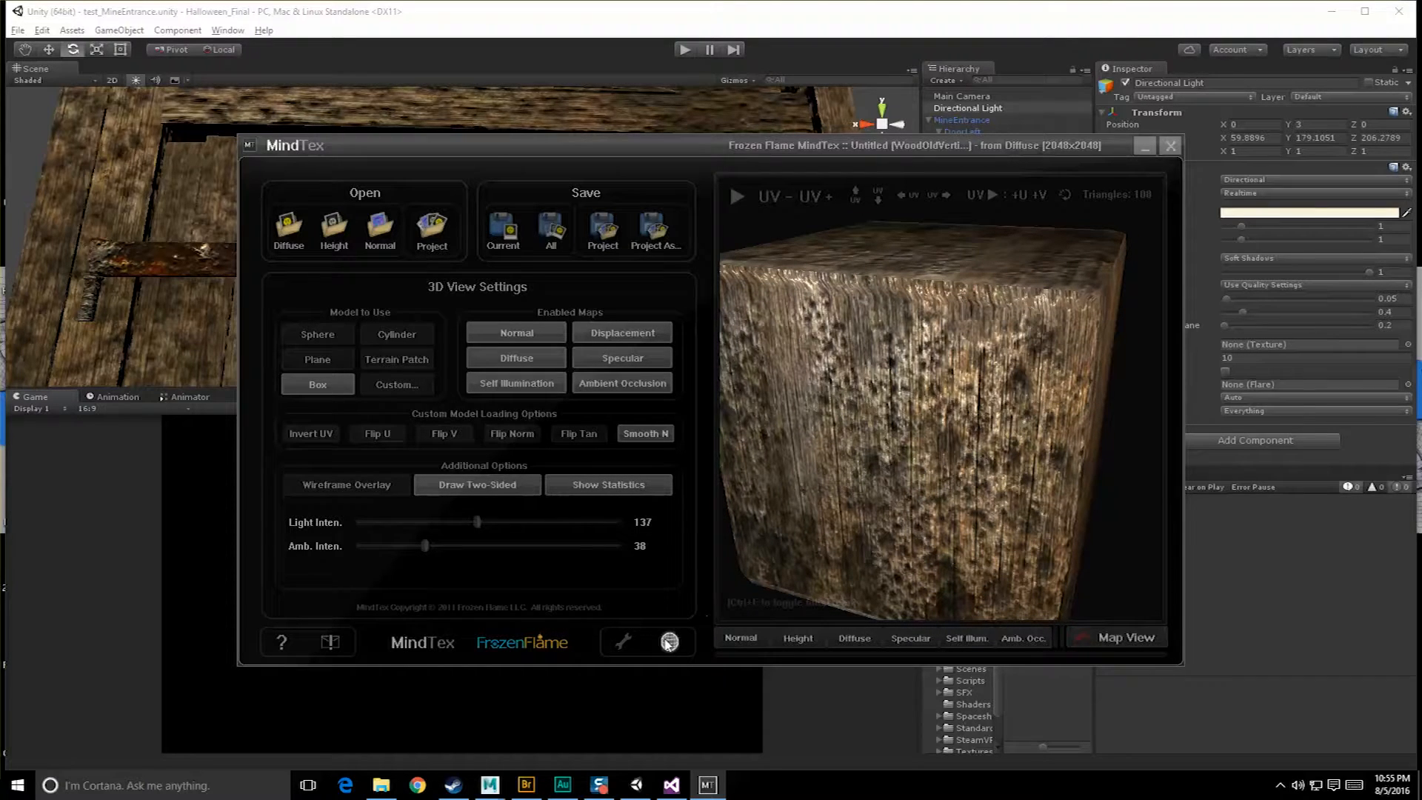
Set the normal map's Large Detail to 23, Shape to 13 and Z Intensity to 55.
click(744, 640)
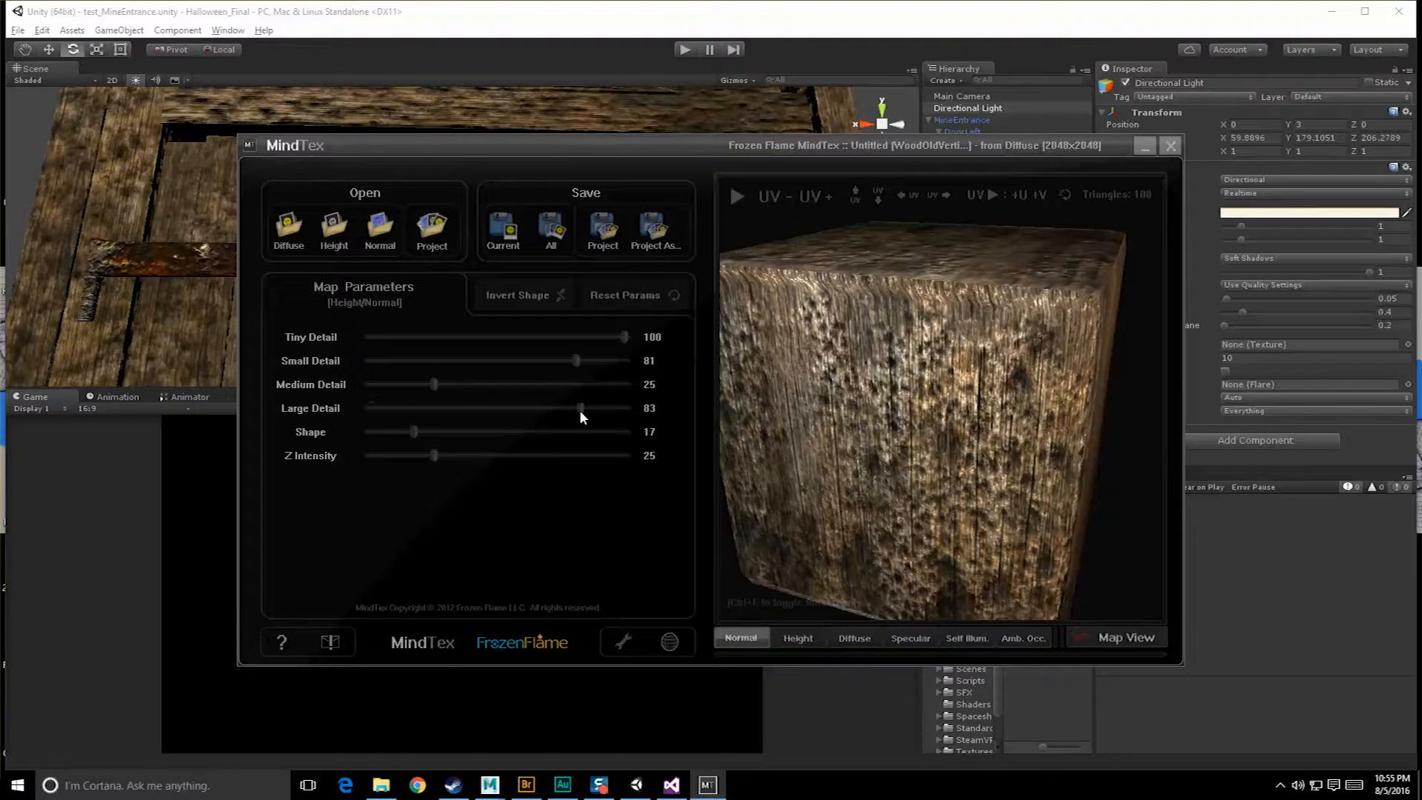
drag(495, 407, 677, 409)
drag(525, 405, 429, 402)
drag(874, 414, 978, 387)
drag(624, 456, 509, 455)
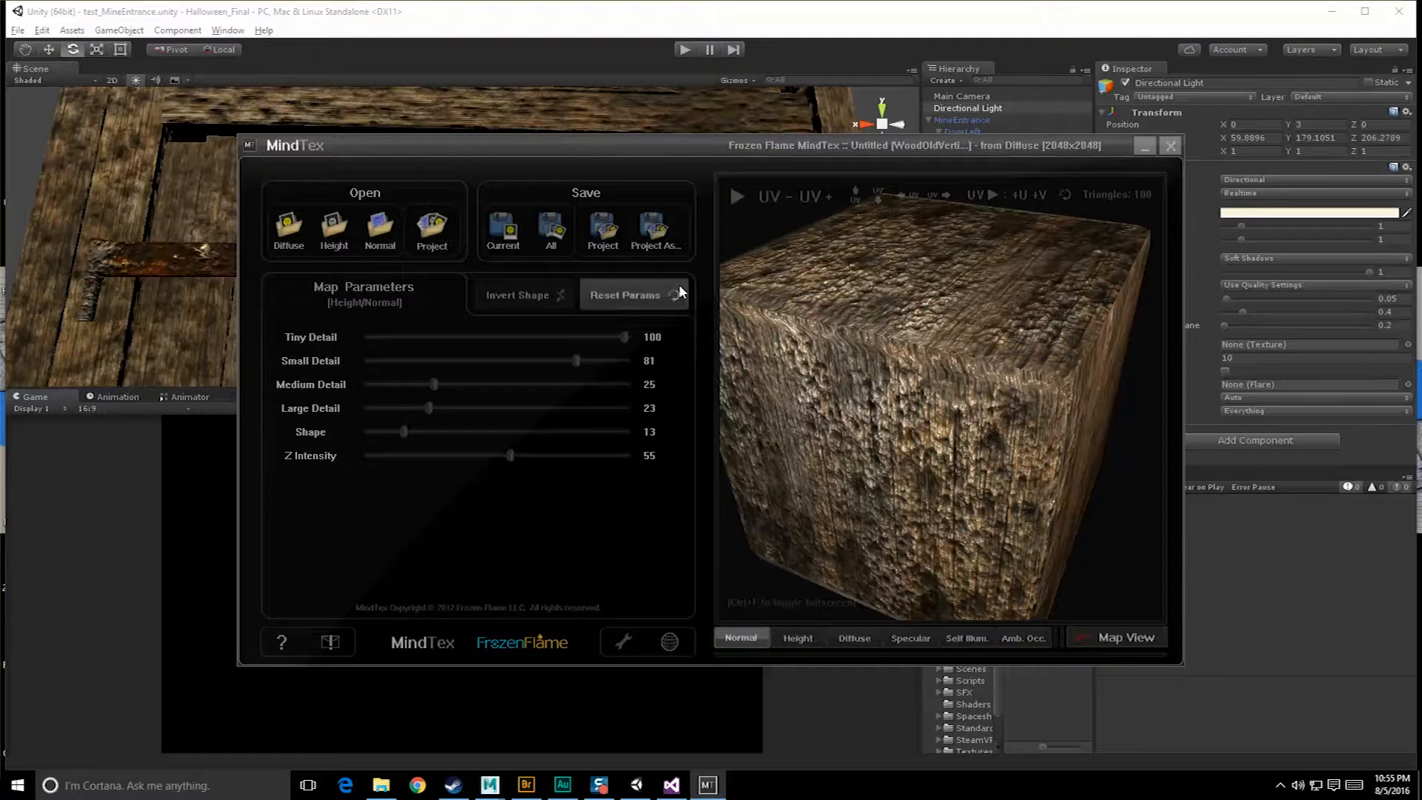
Try the inverted shape with Z Intensity 100 on the wood box, and revert the inversion.
click(521, 300)
mouse_move(865, 424)
mouse_down()
mouse_move(982, 356)
mouse_move(993, 393)
mouse_up()
drag(425, 454, 403, 454)
drag(990, 278, 942, 452)
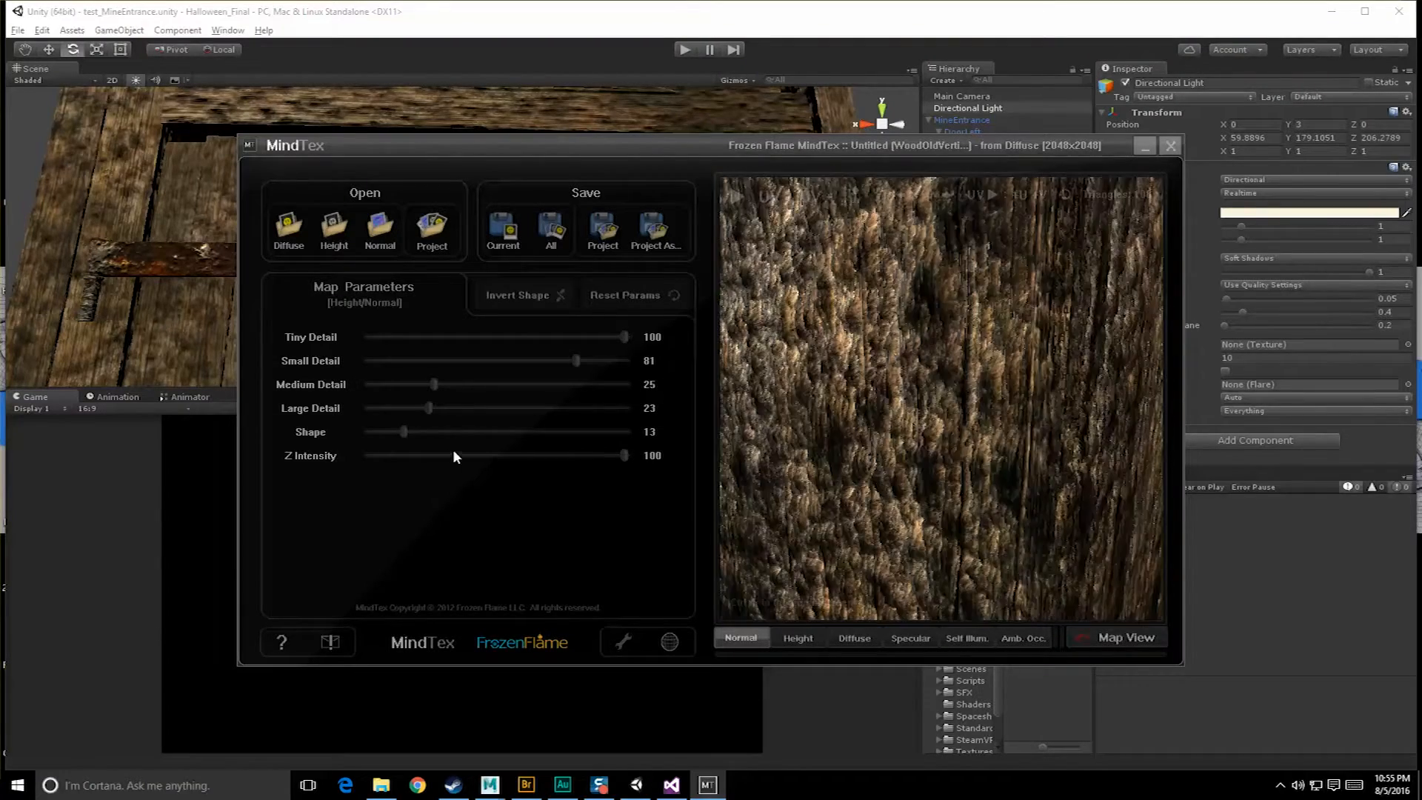
click(518, 300)
drag(935, 348, 913, 358)
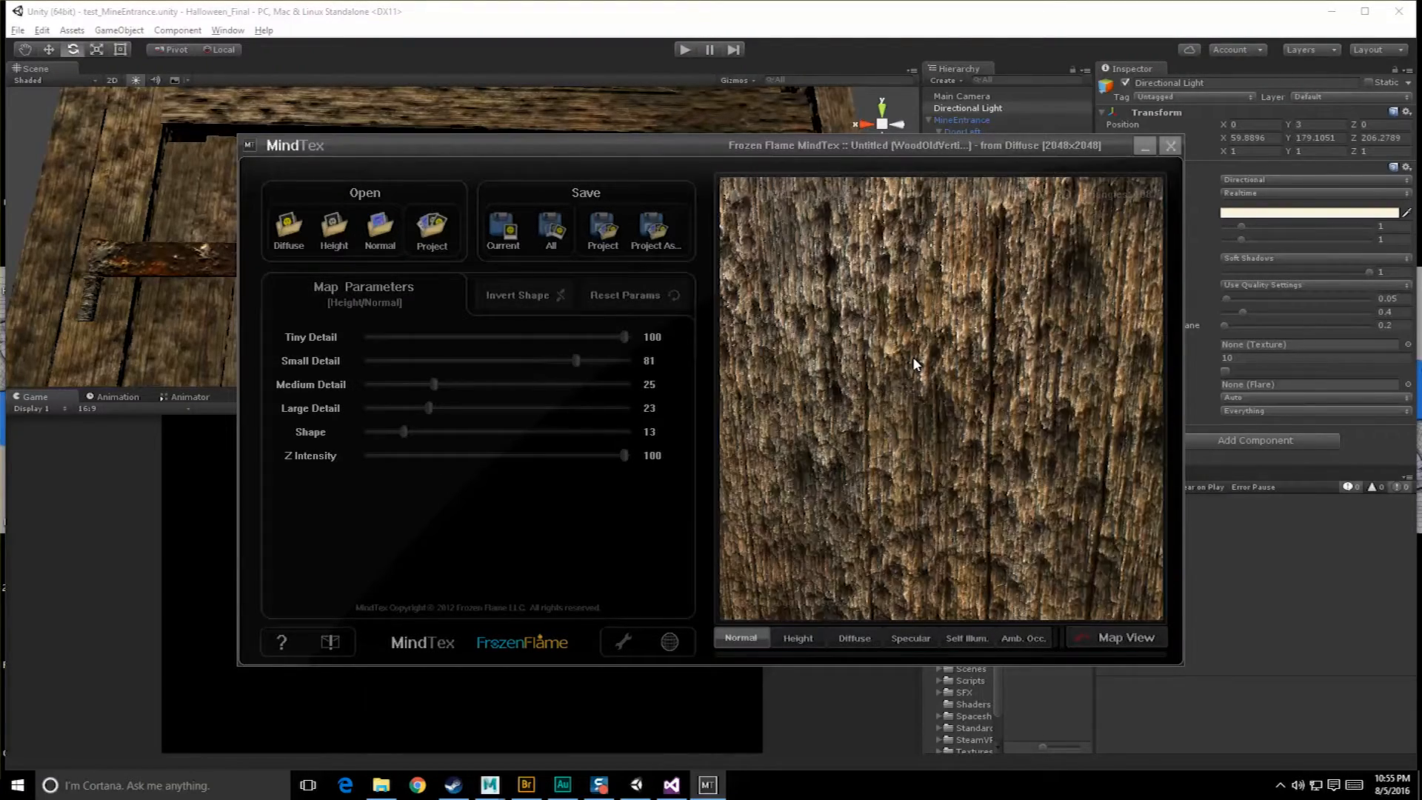
Set Z Intensity to 38 and save the current normal map as WoodFrame_Normal2.jpg in the Textures folder.
drag(625, 455, 454, 455)
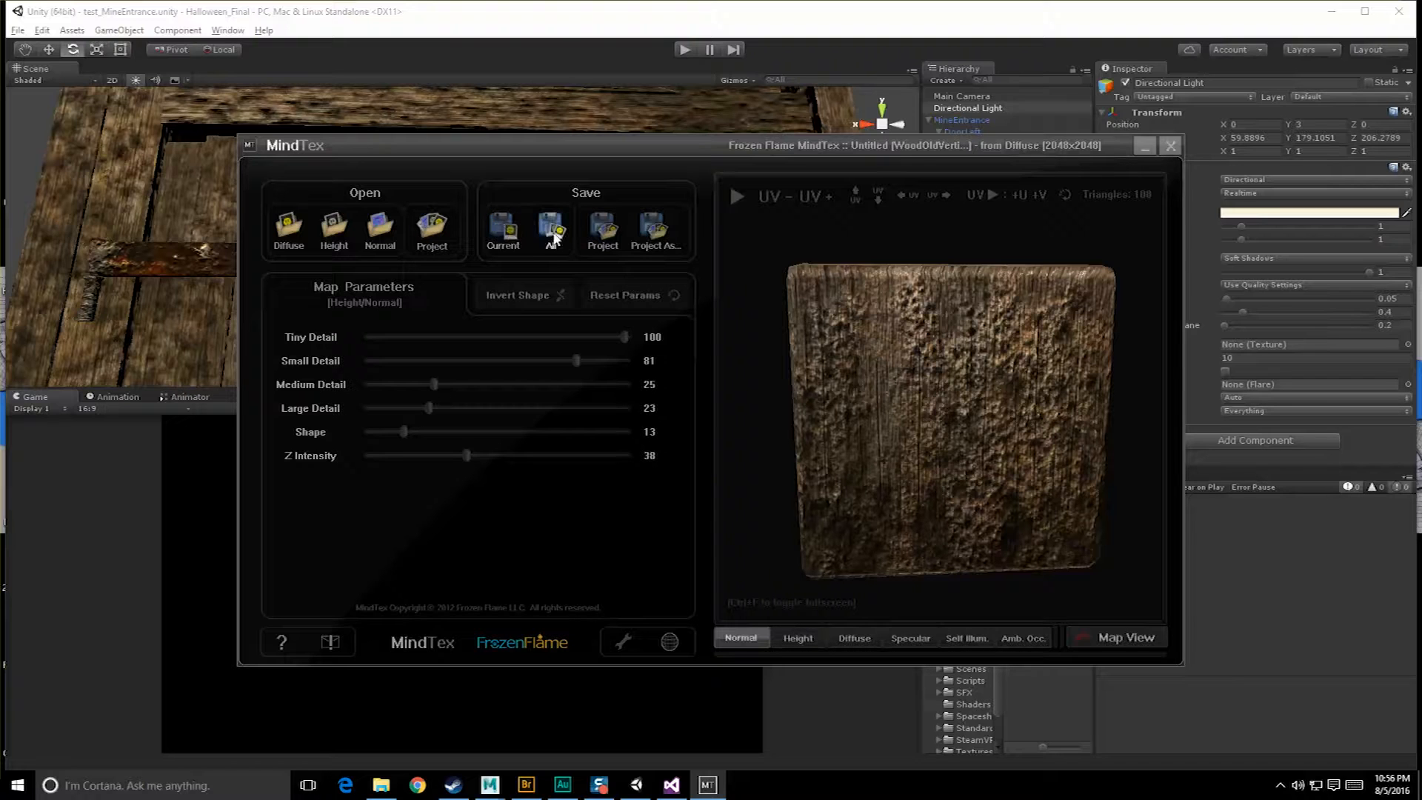
click(510, 229)
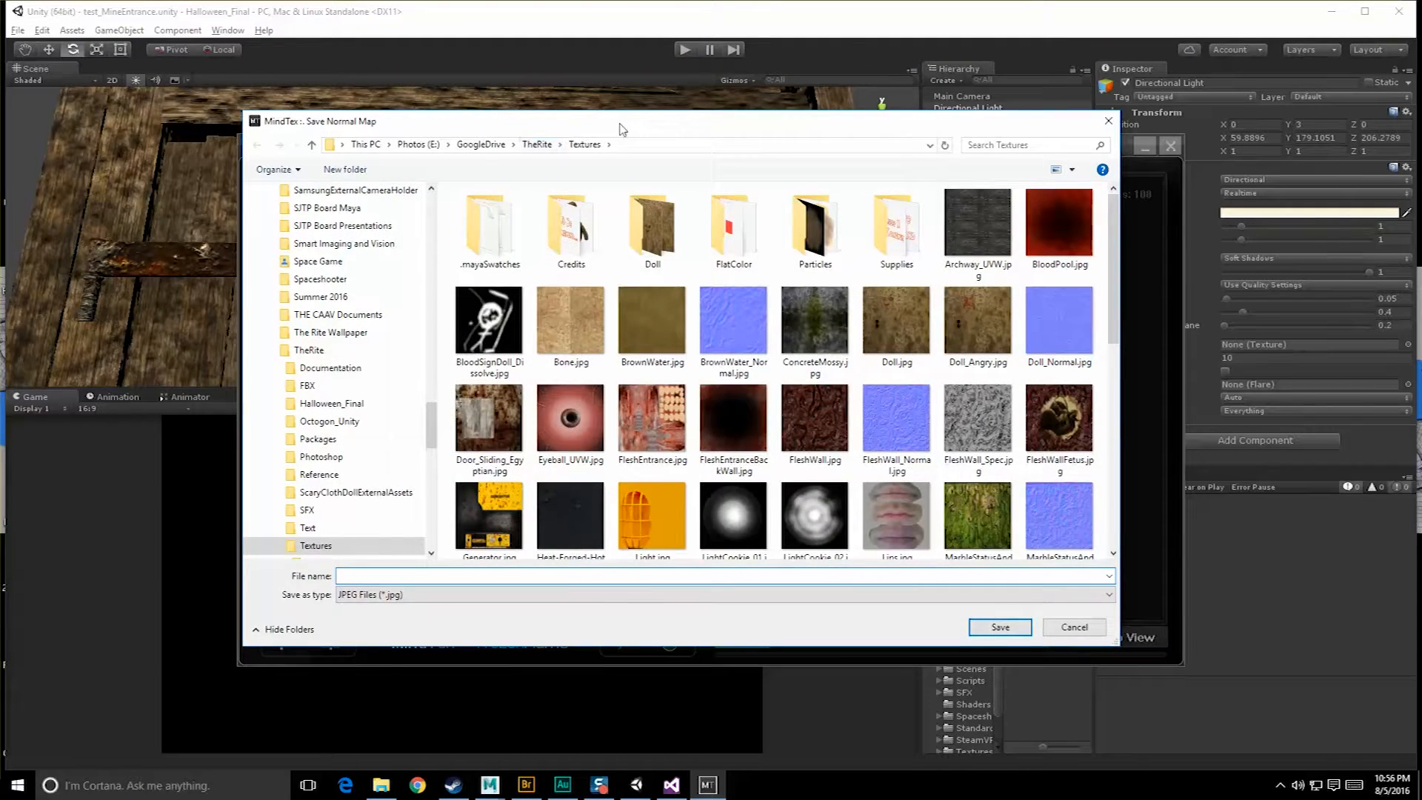
scroll(669, 317, down, 10)
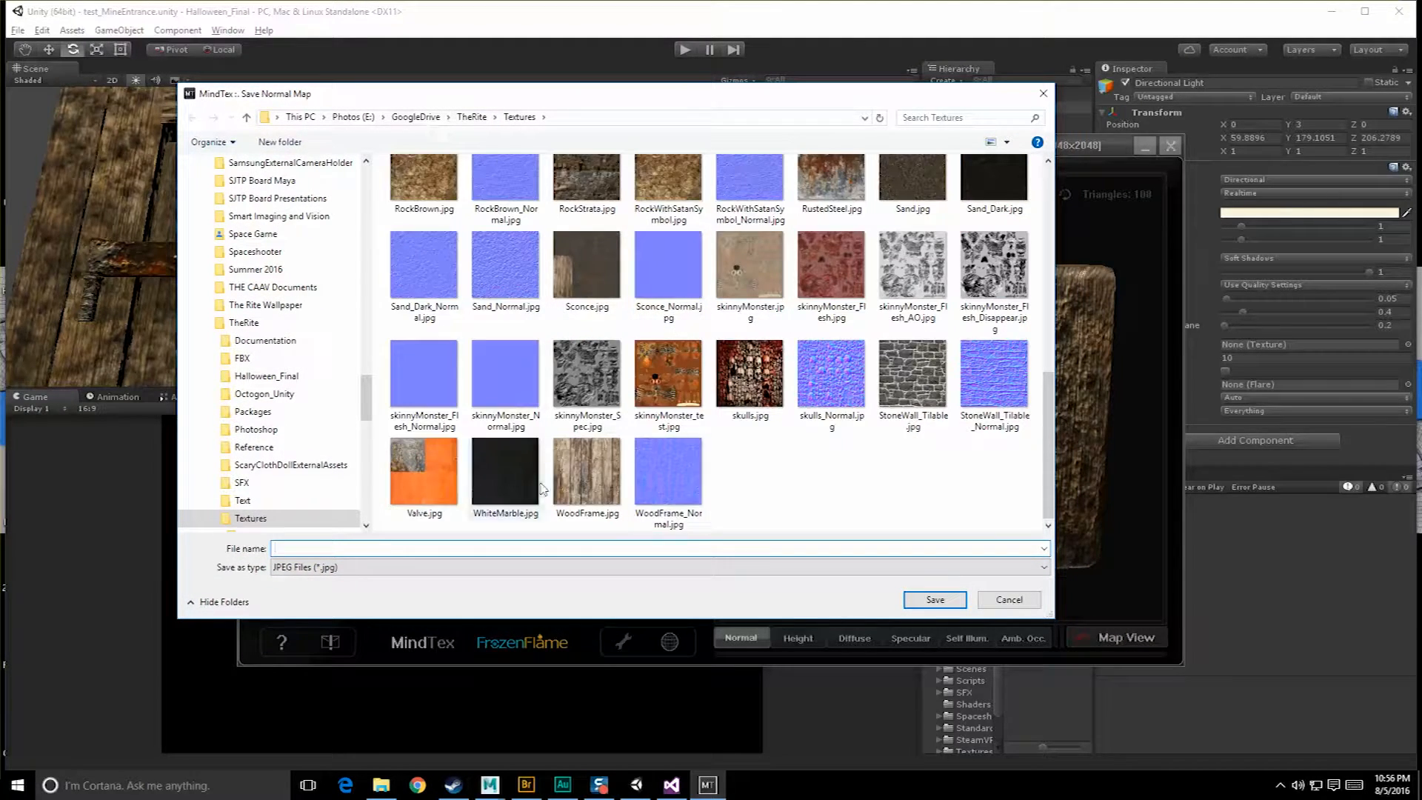
click(669, 474)
click(358, 554)
click(359, 548)
text(2)
key(Return)
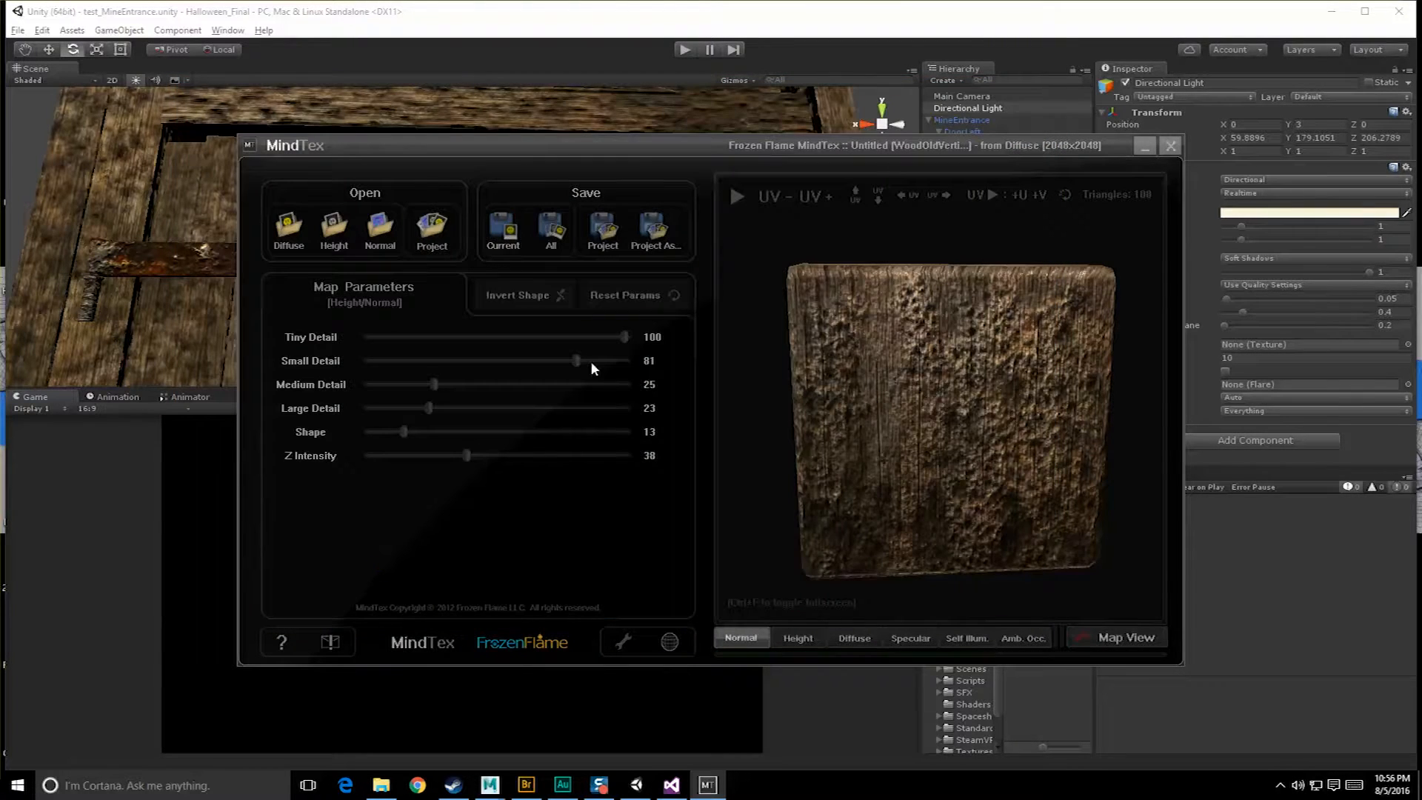
Switch back to Unity and import WoodFrame_Normal2 from TheRite's Textures folder into the MineEntrance.fbm folder.
click(1143, 147)
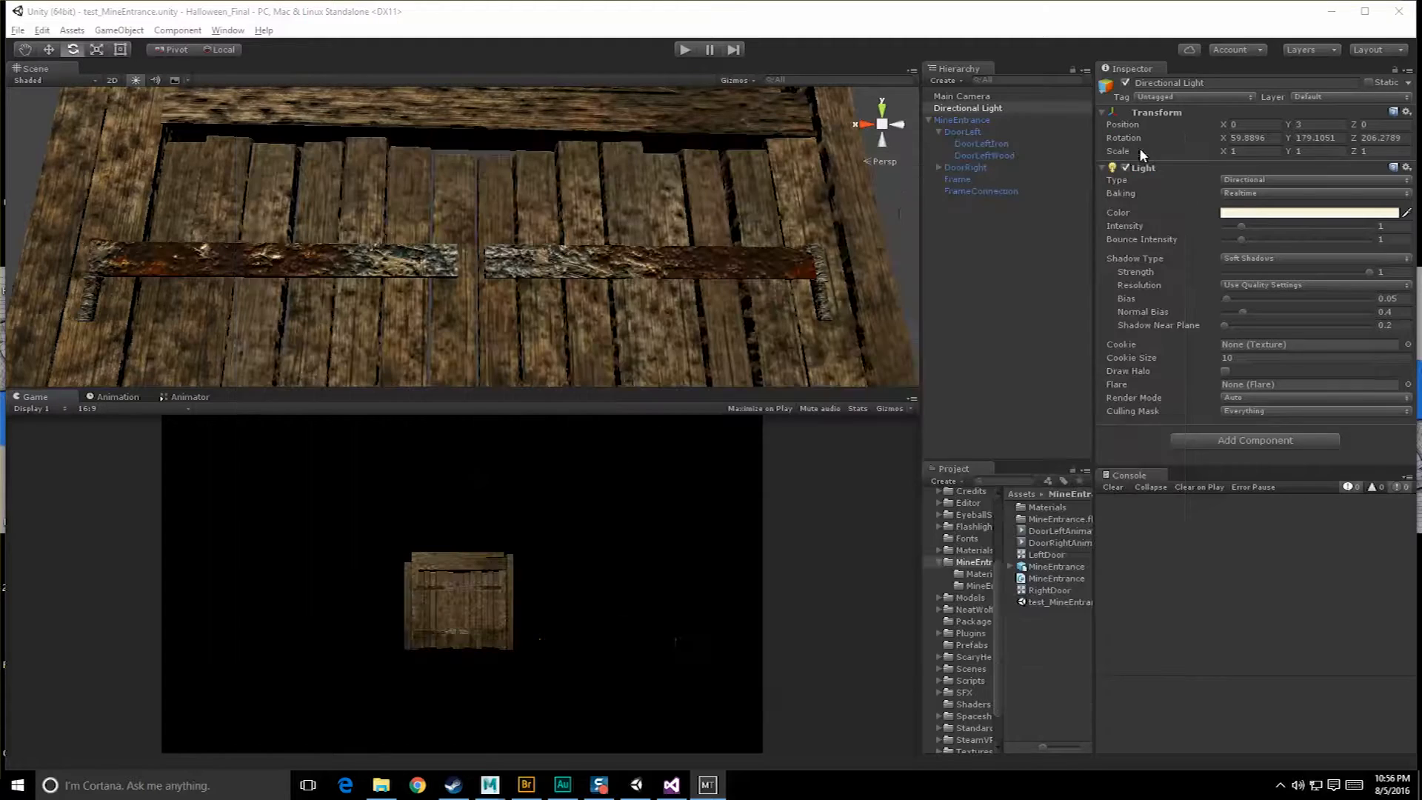
double_click(1049, 508)
drag(1096, 508, 1187, 510)
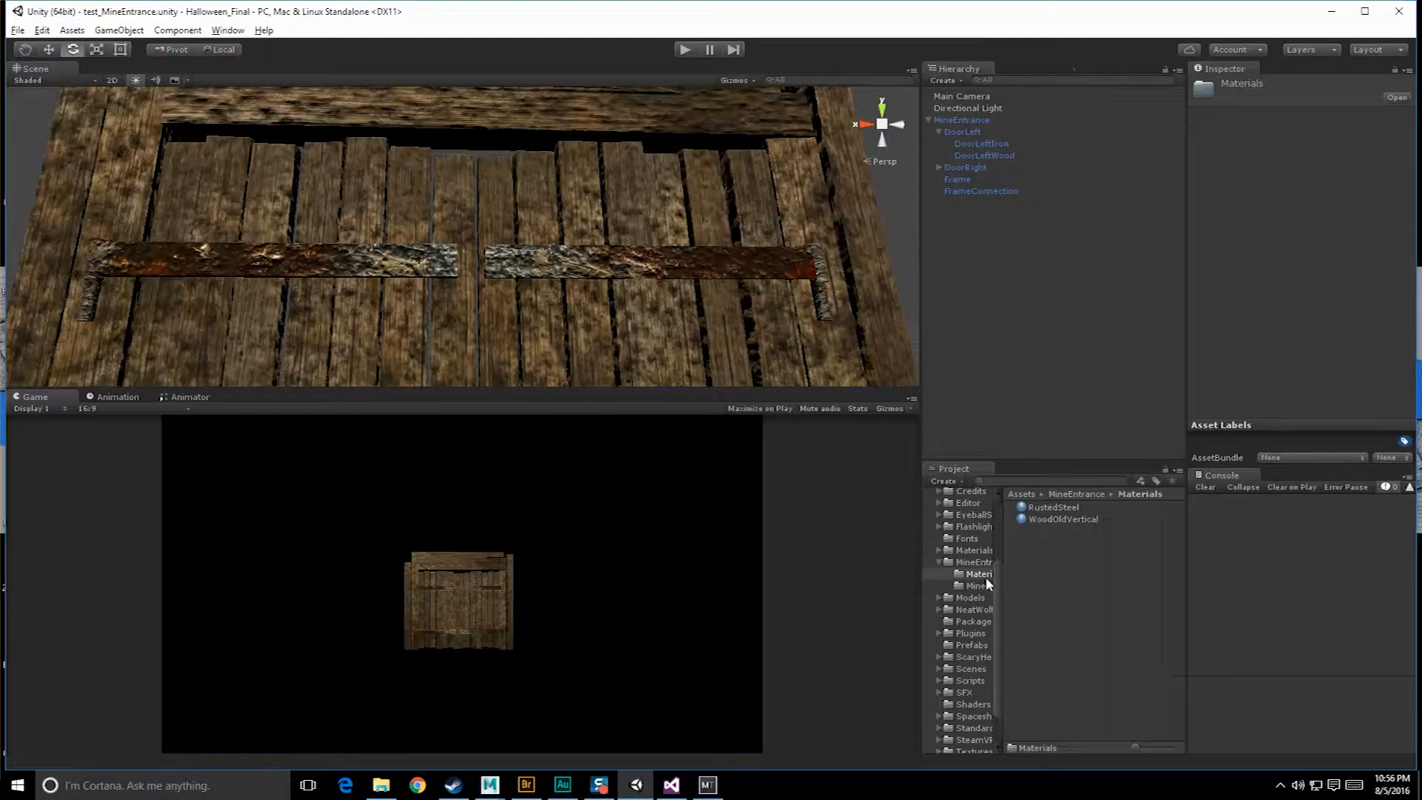
click(978, 586)
right_click(1047, 585)
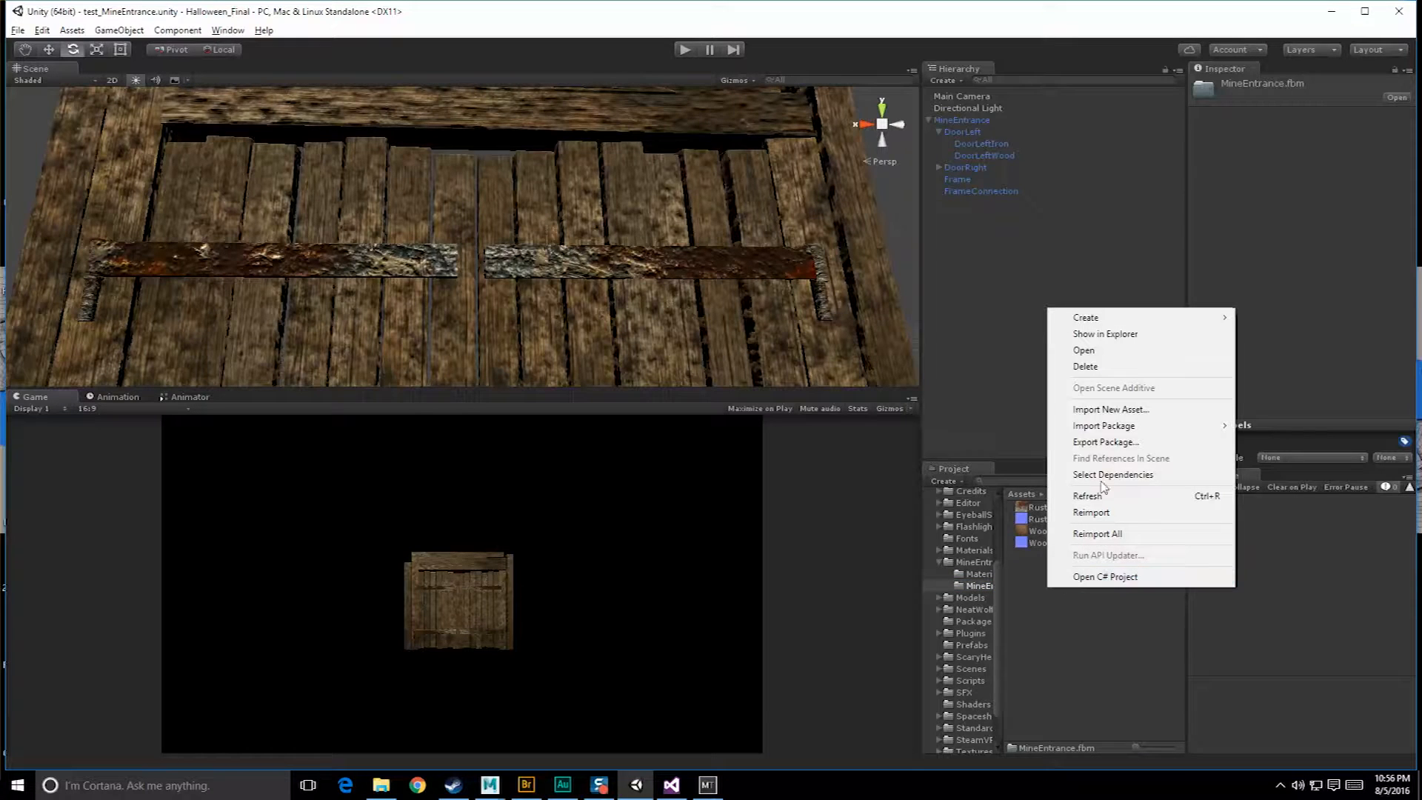
click(1110, 409)
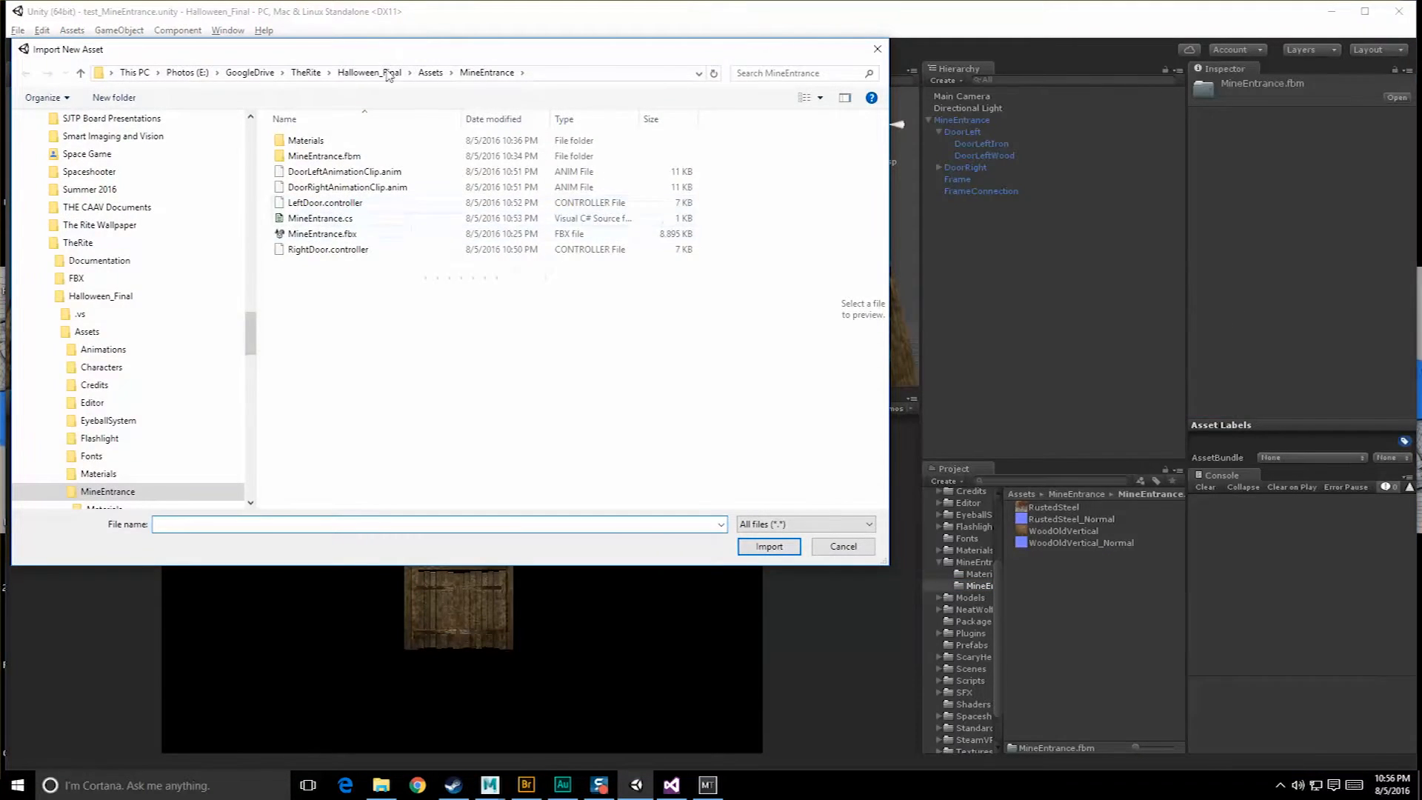
right_click(644, 451)
click(678, 510)
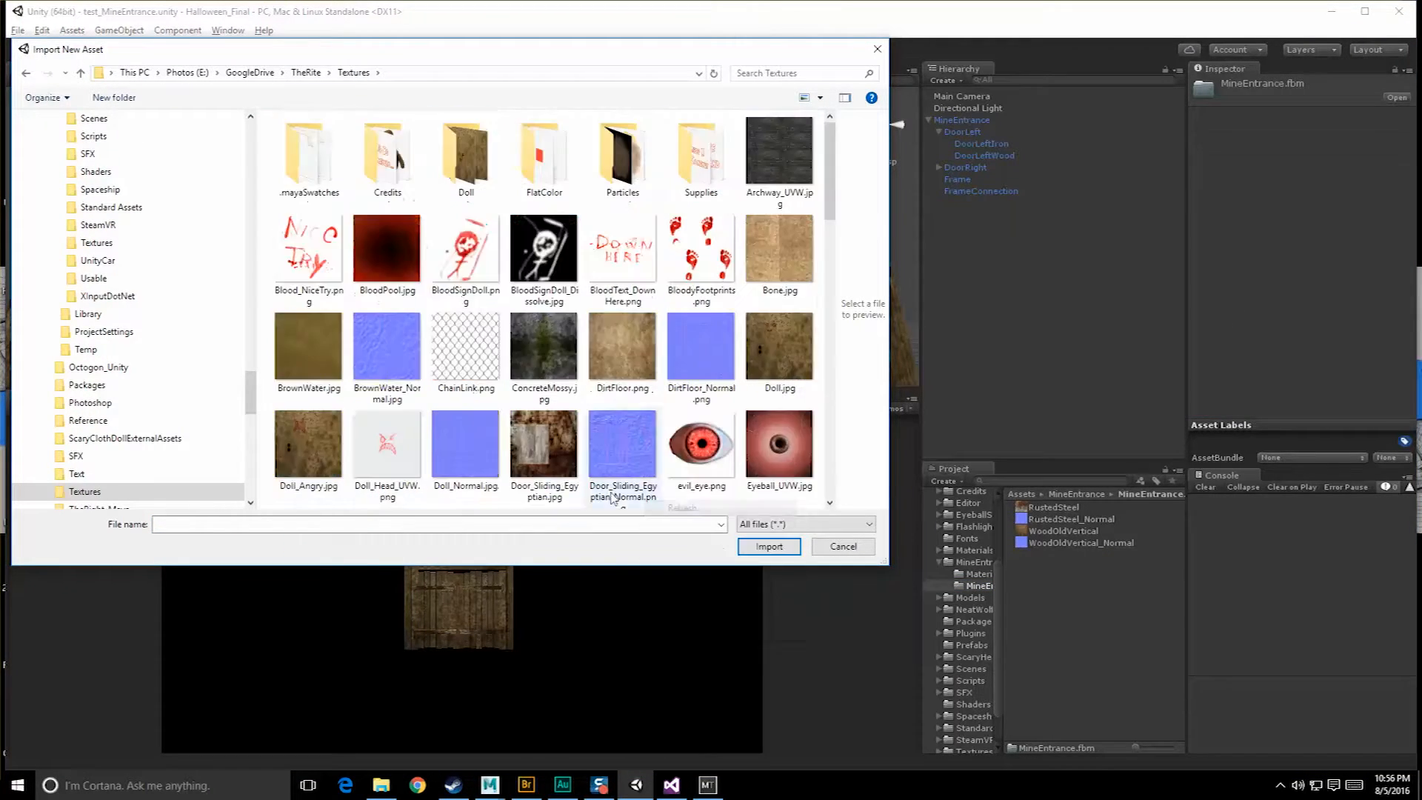
scroll(605, 436, down, 12)
double_click(388, 453)
Delete the old WoodOldVertical_Normal texture from the MineEntrance.fbm folder.
click(1074, 518)
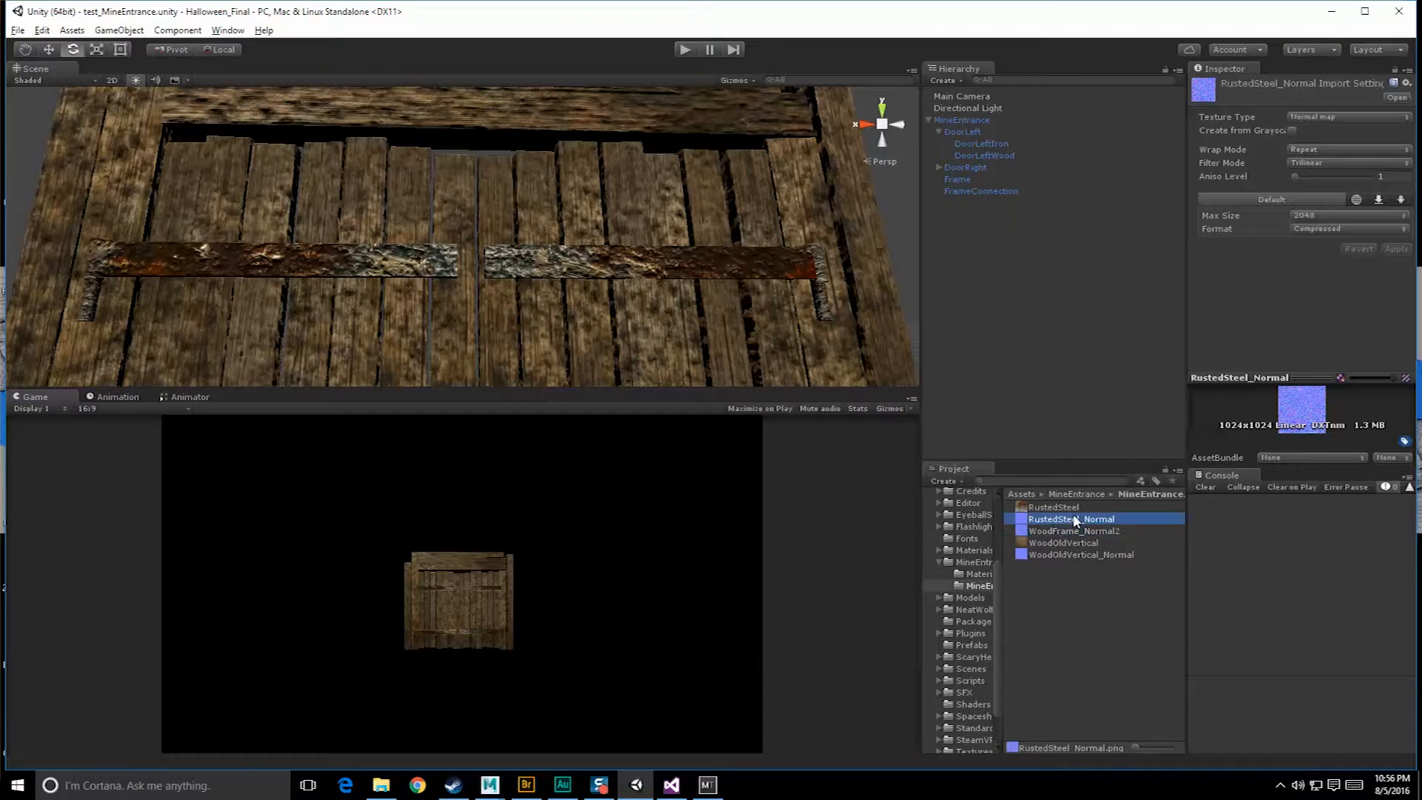
click(1048, 554)
right_click(1048, 554)
click(1108, 337)
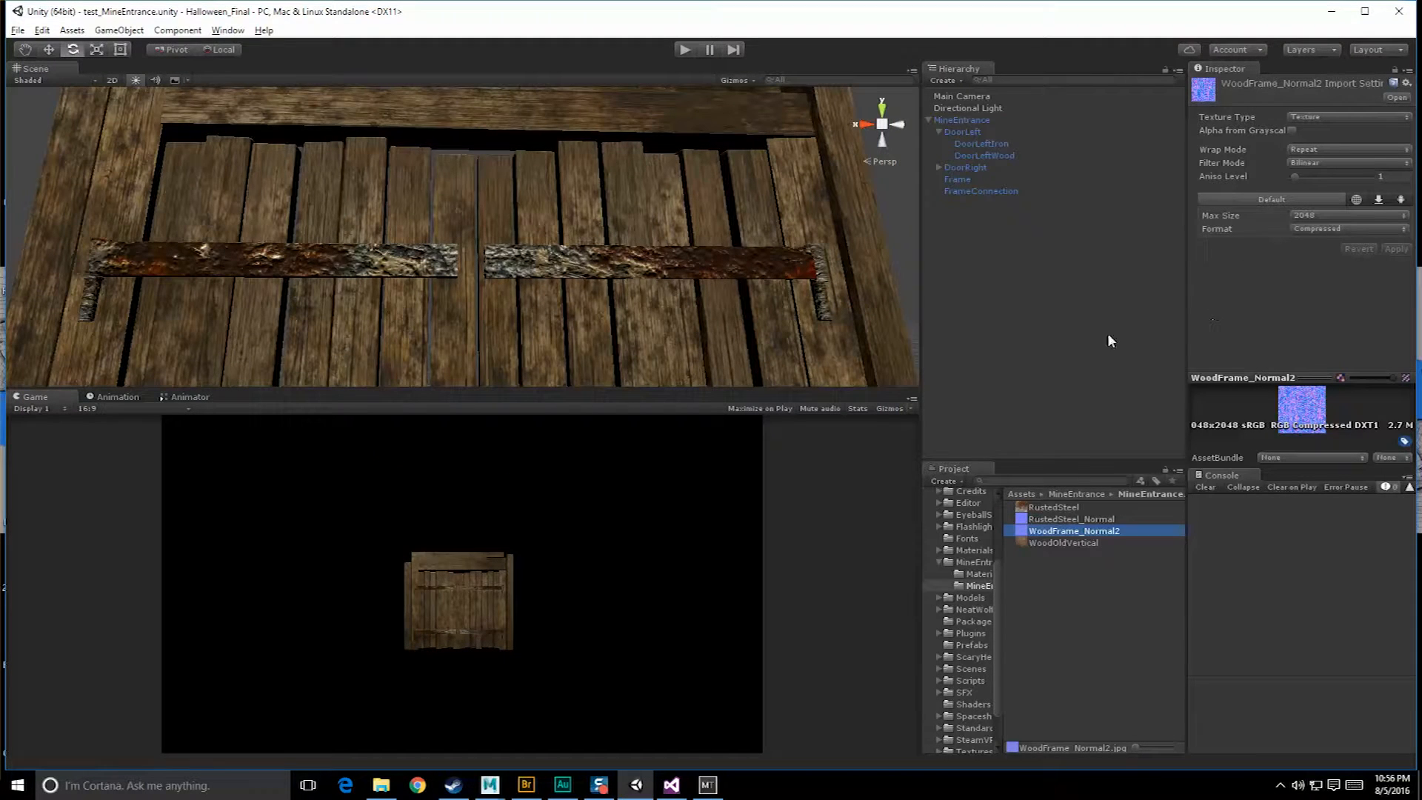
Assign WoodFrame_Normal2 as the normal map of the WoodOldVertical material.
click(975, 574)
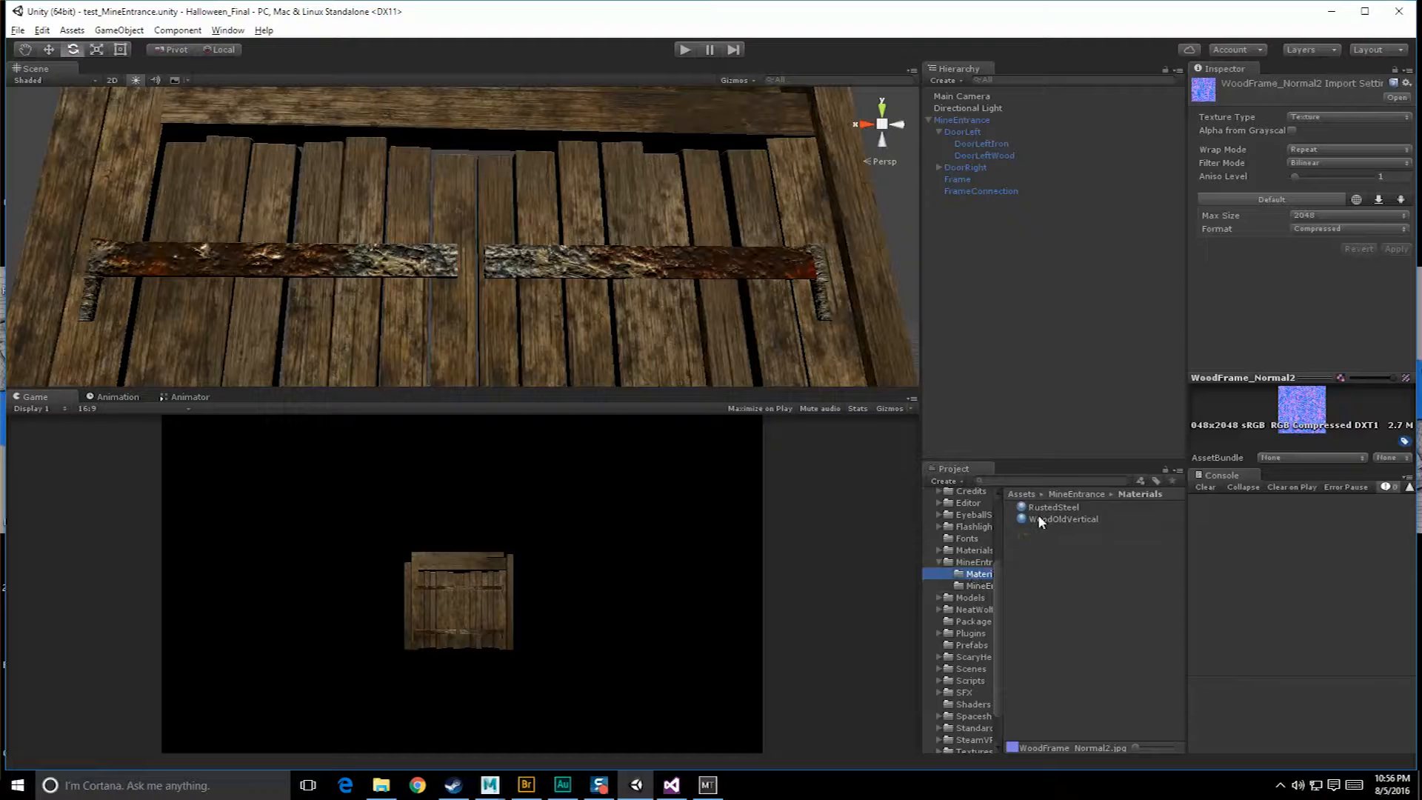
click(1063, 518)
click(979, 586)
drag(1063, 543, 1204, 194)
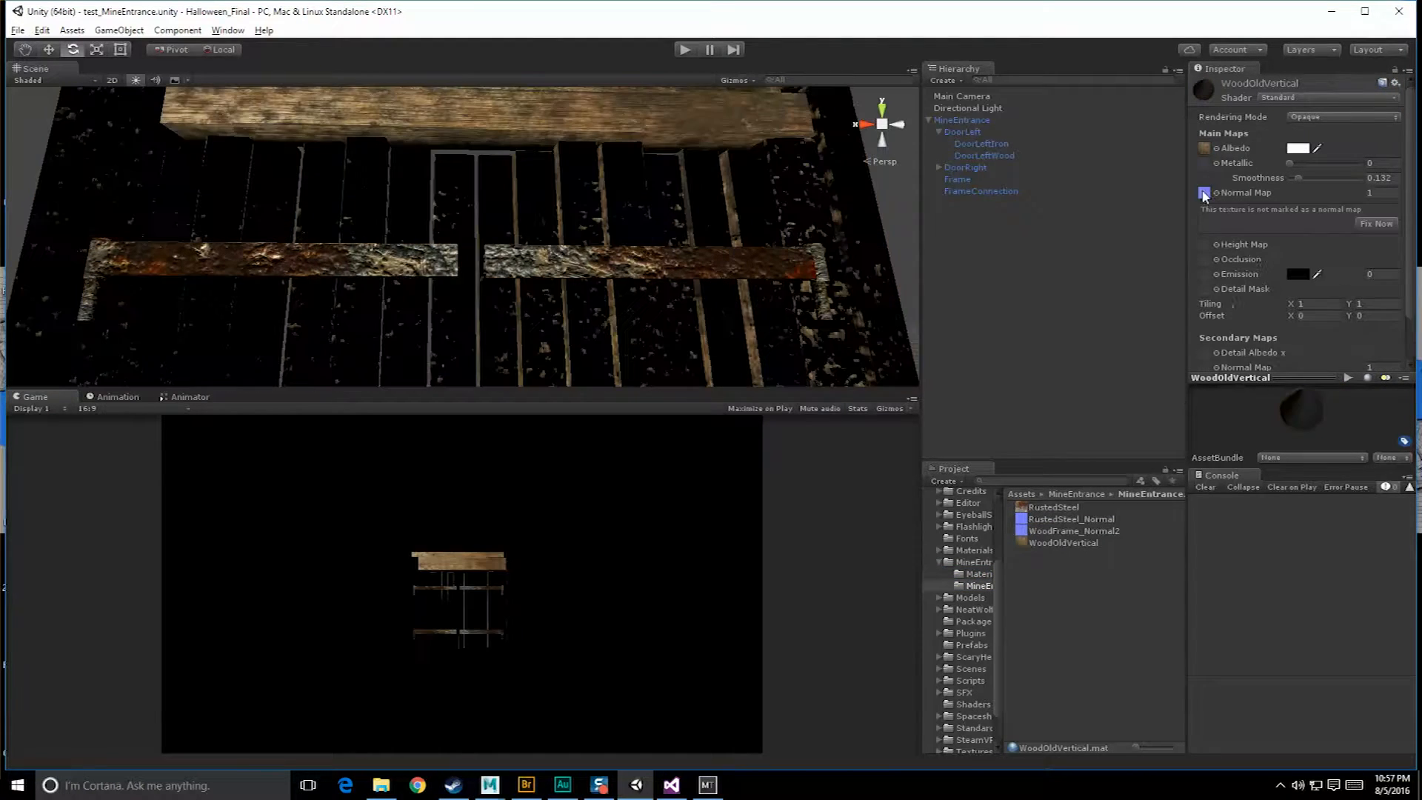
Change the texture type of WoodFrame_Normal2 to Normal map and apply the import settings.
click(1057, 532)
click(1321, 116)
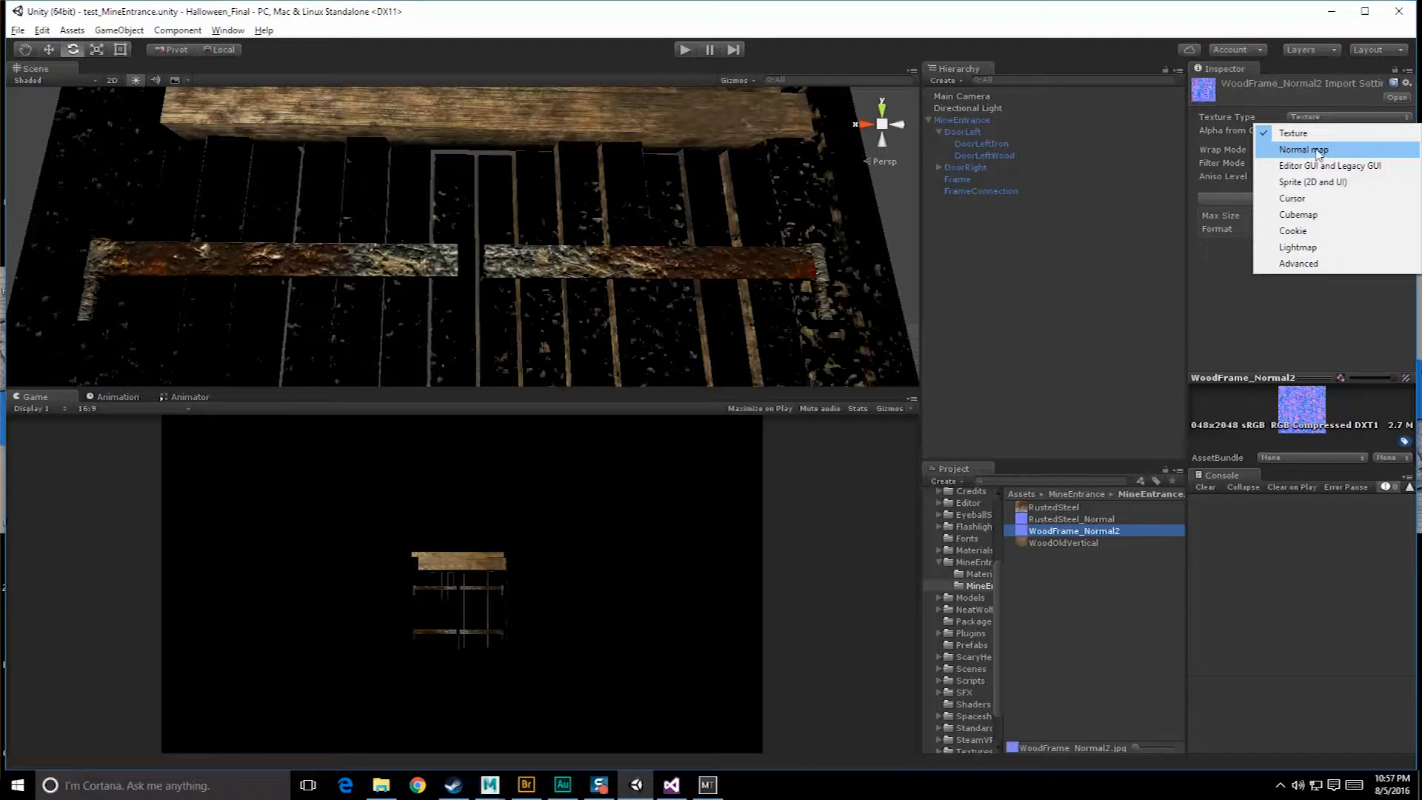
click(1315, 150)
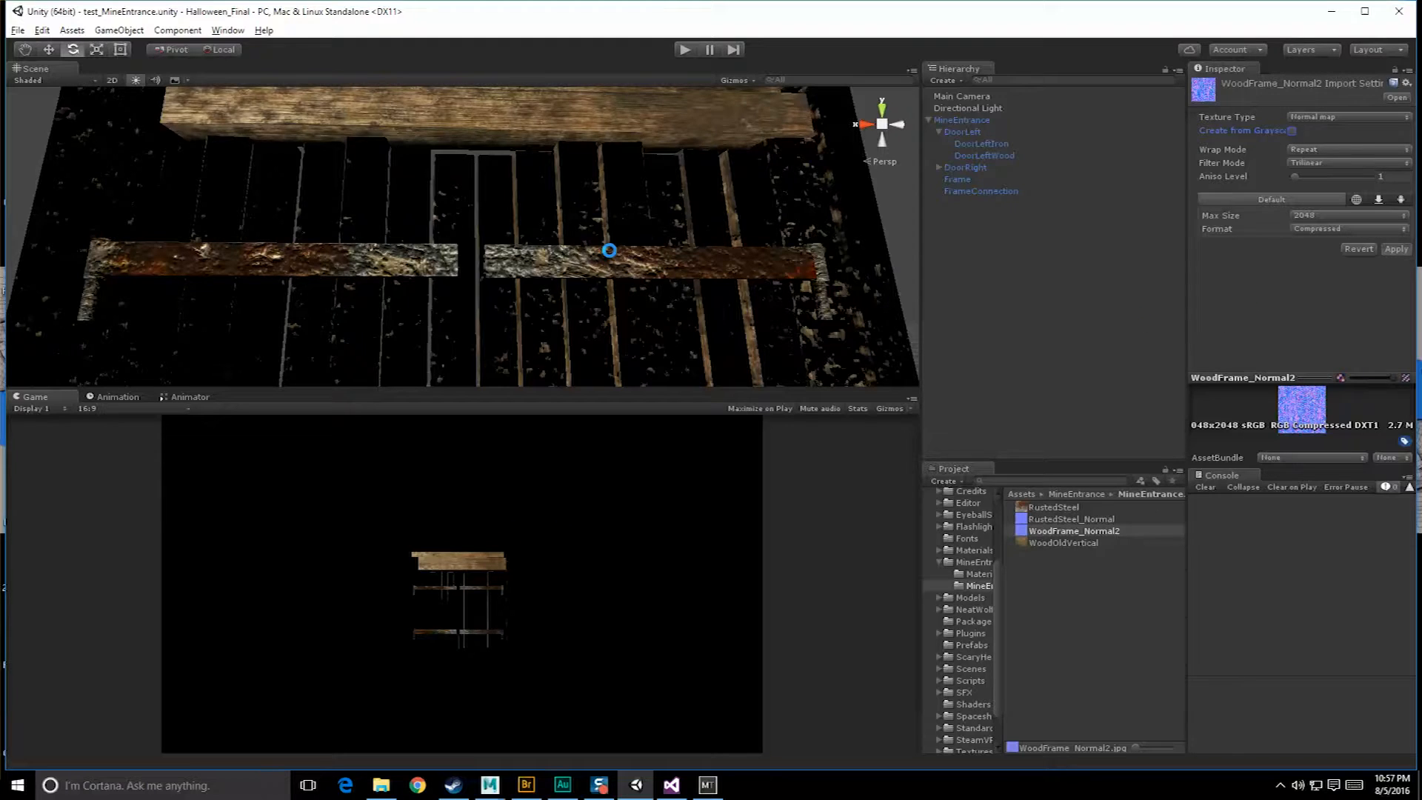
Examine the mine entrance's wood with the new normal map from several angles and distances in the scene.
alt+drag(609, 250, 596, 226)
alt+drag(547, 352, 518, 317)
scroll(593, 267, up, 8)
scroll(515, 261, down, 5)
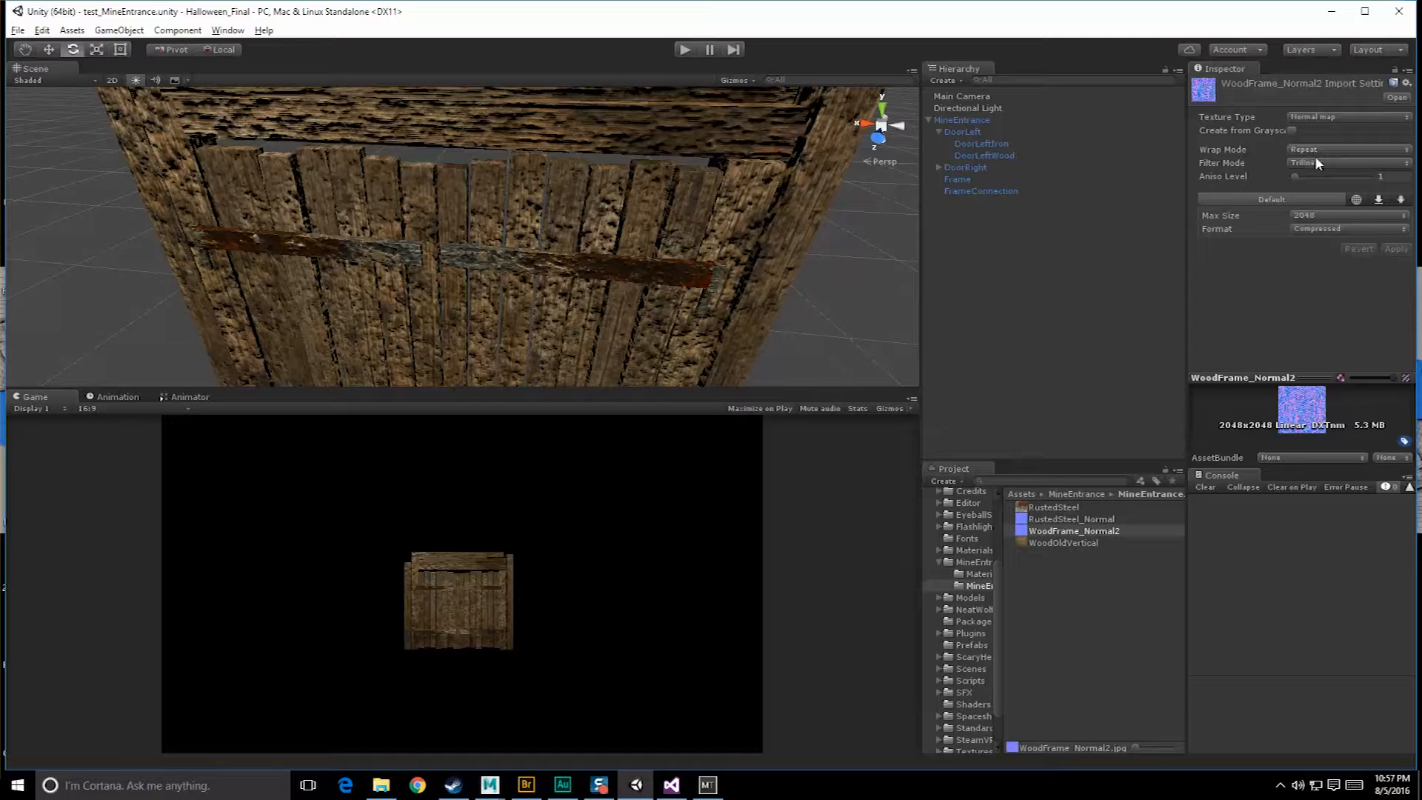
alt+drag(529, 320, 521, 198)
scroll(432, 257, down, 8)
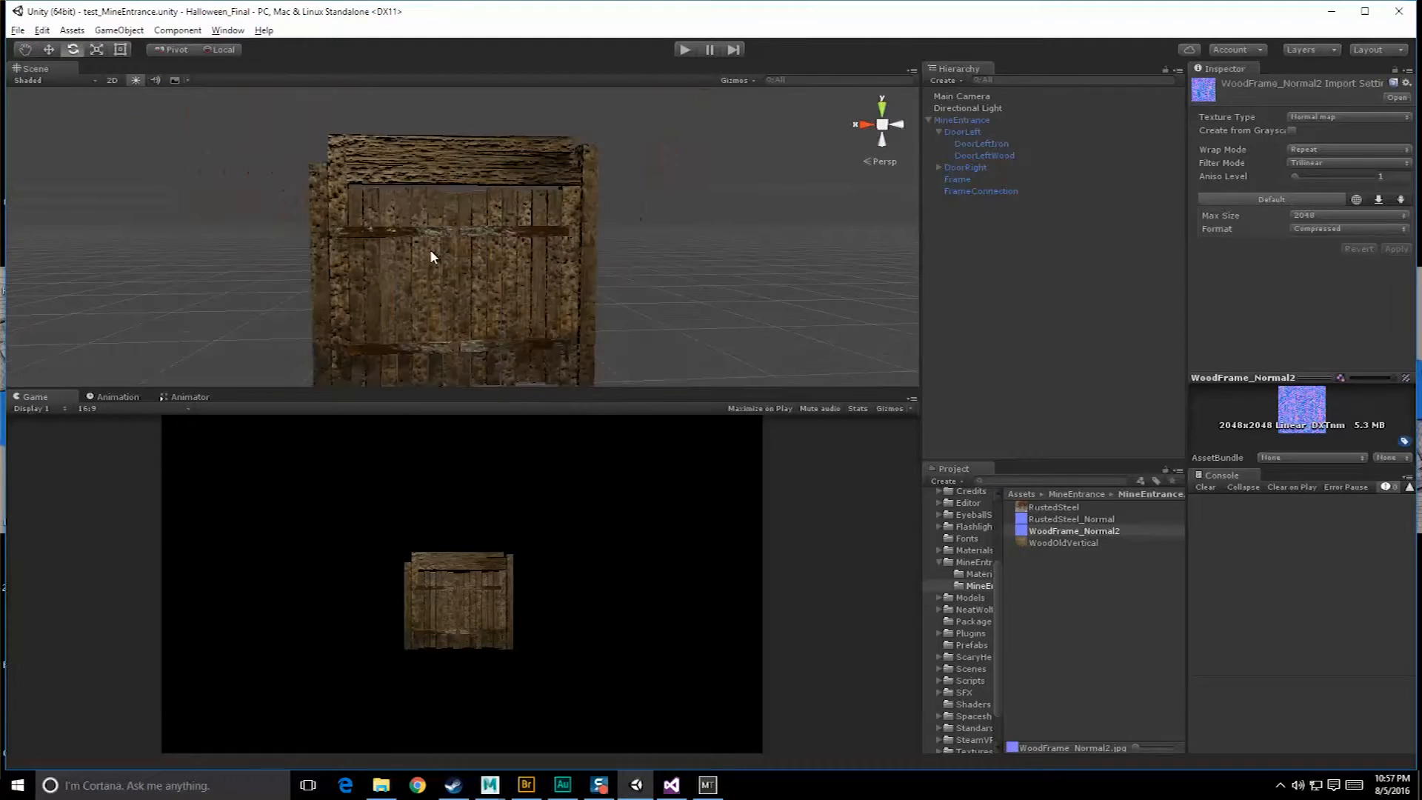
alt+drag(432, 257, 562, 267)
alt+drag(453, 215, 502, 123)
click(497, 153)
alt+drag(466, 289, 619, 264)
scroll(620, 264, up, 3)
middle_drag(614, 260, 570, 96)
scroll(544, 216, up, 4)
alt+drag(545, 215, 333, 348)
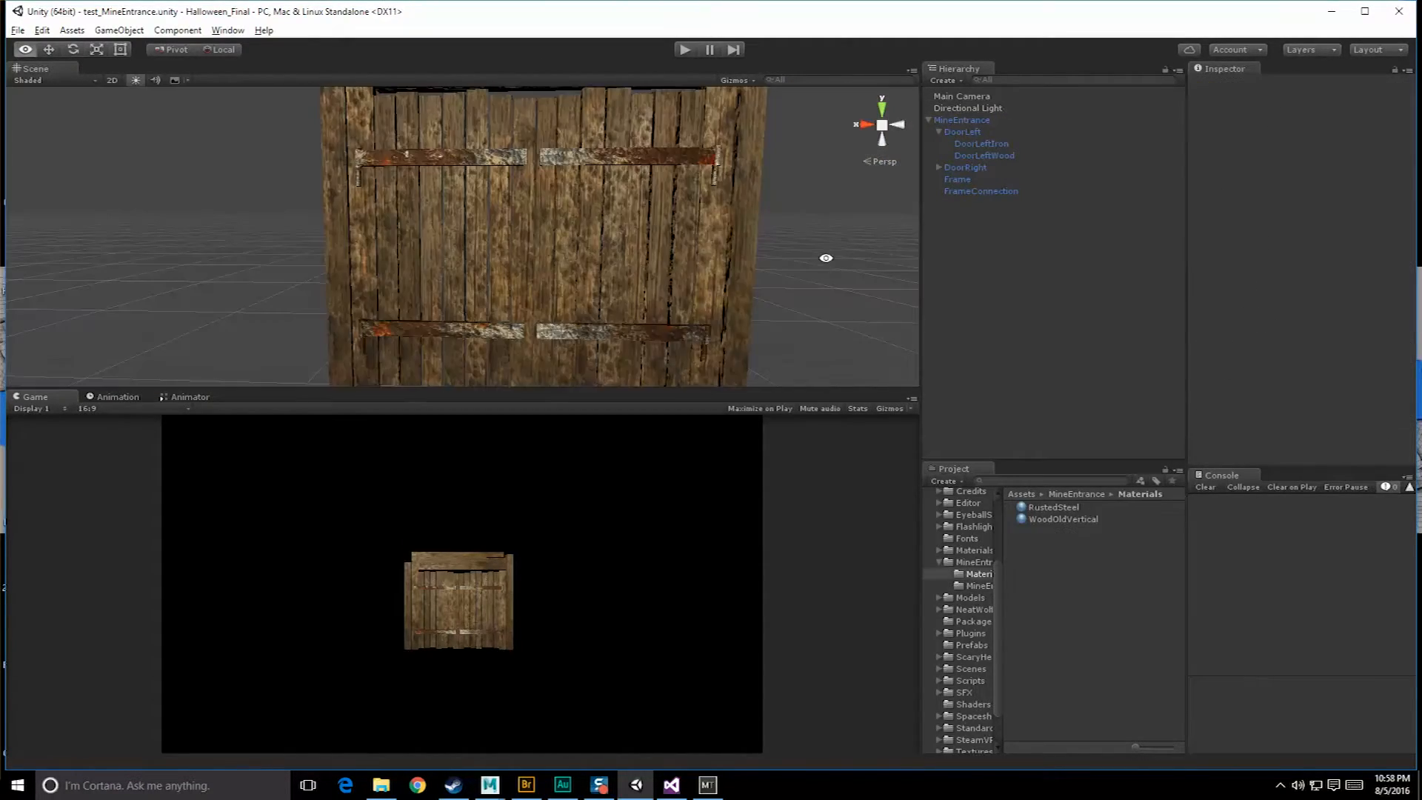
alt+drag(826, 257, 752, 245)
key(e)
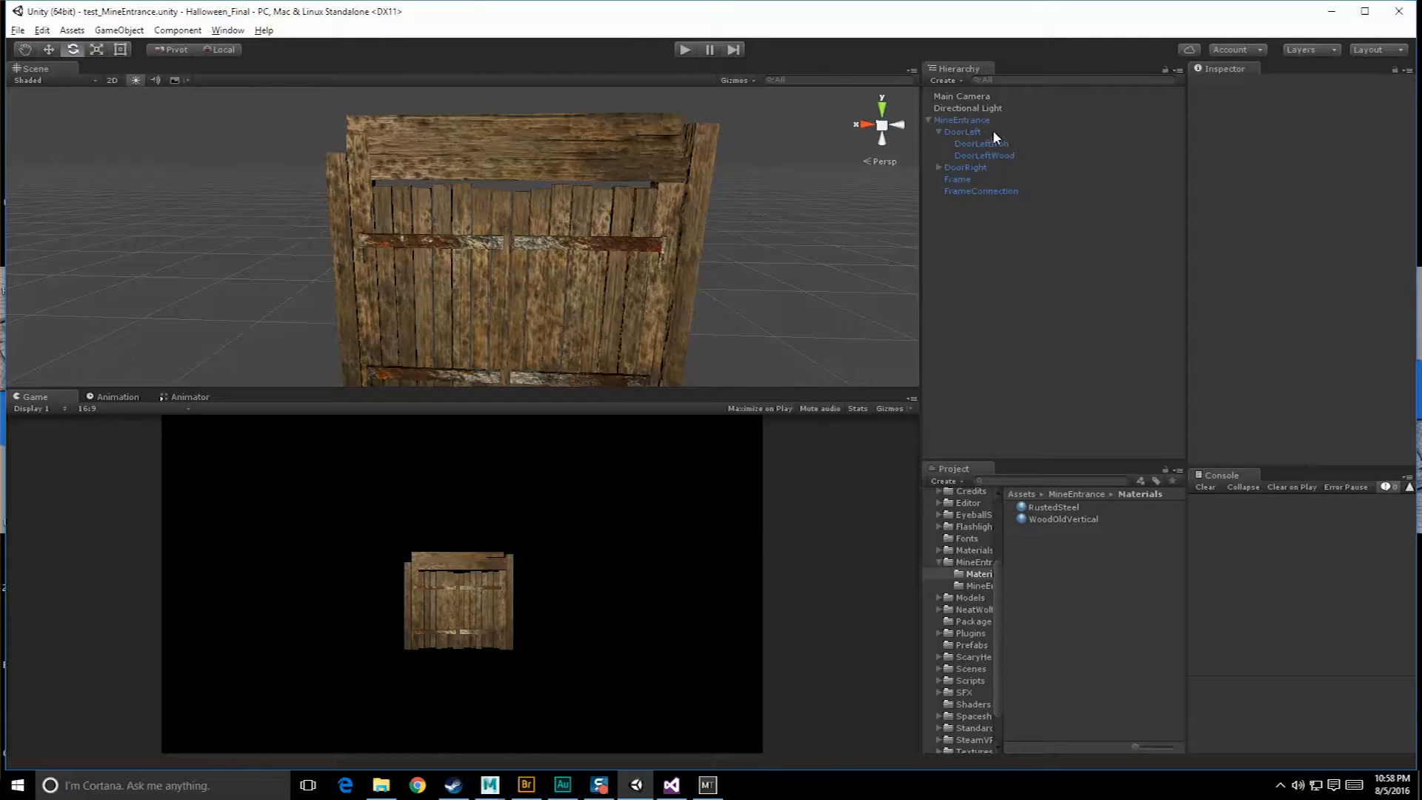
Switch to Visual Studio and delete the public float angle declaration from MineEntrance.cs.
click(948, 119)
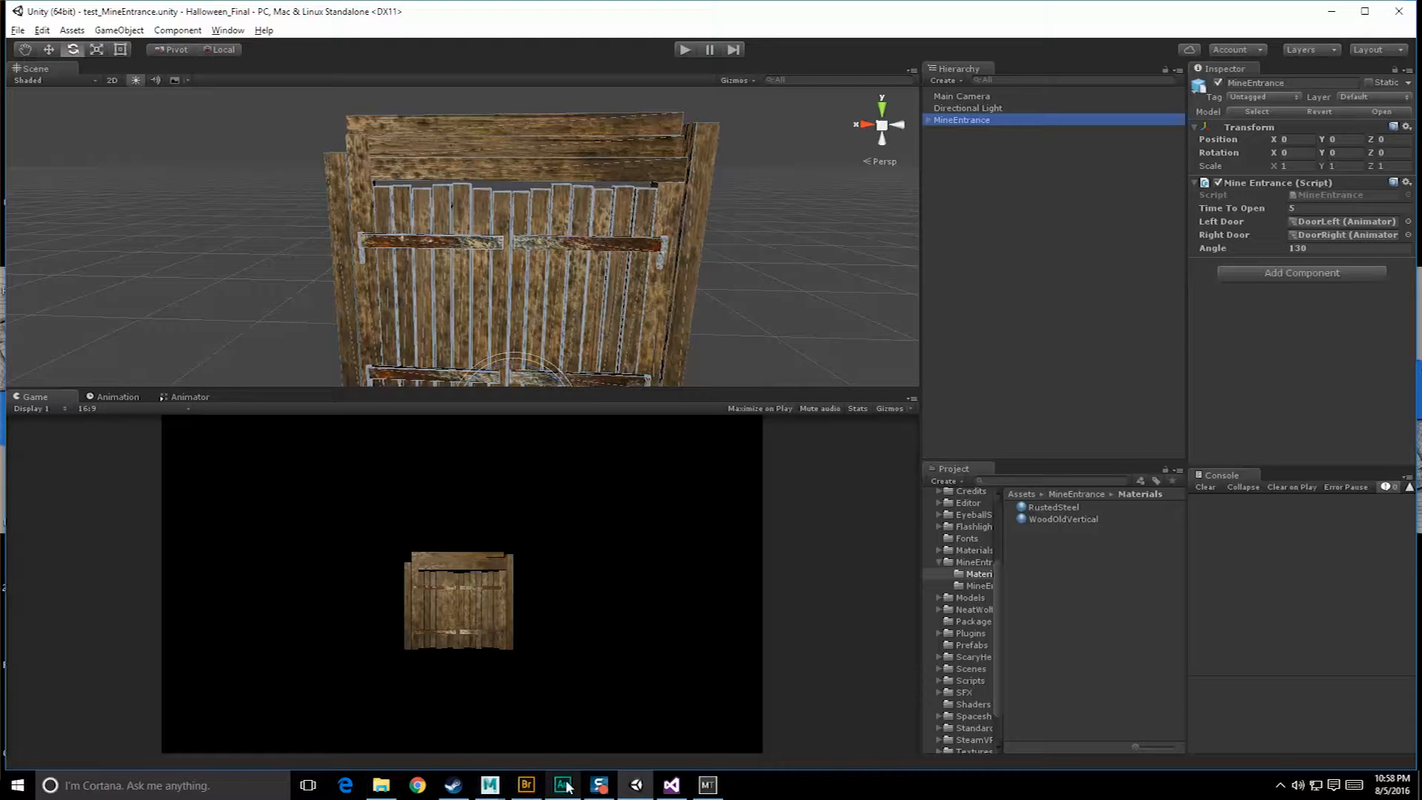
click(671, 785)
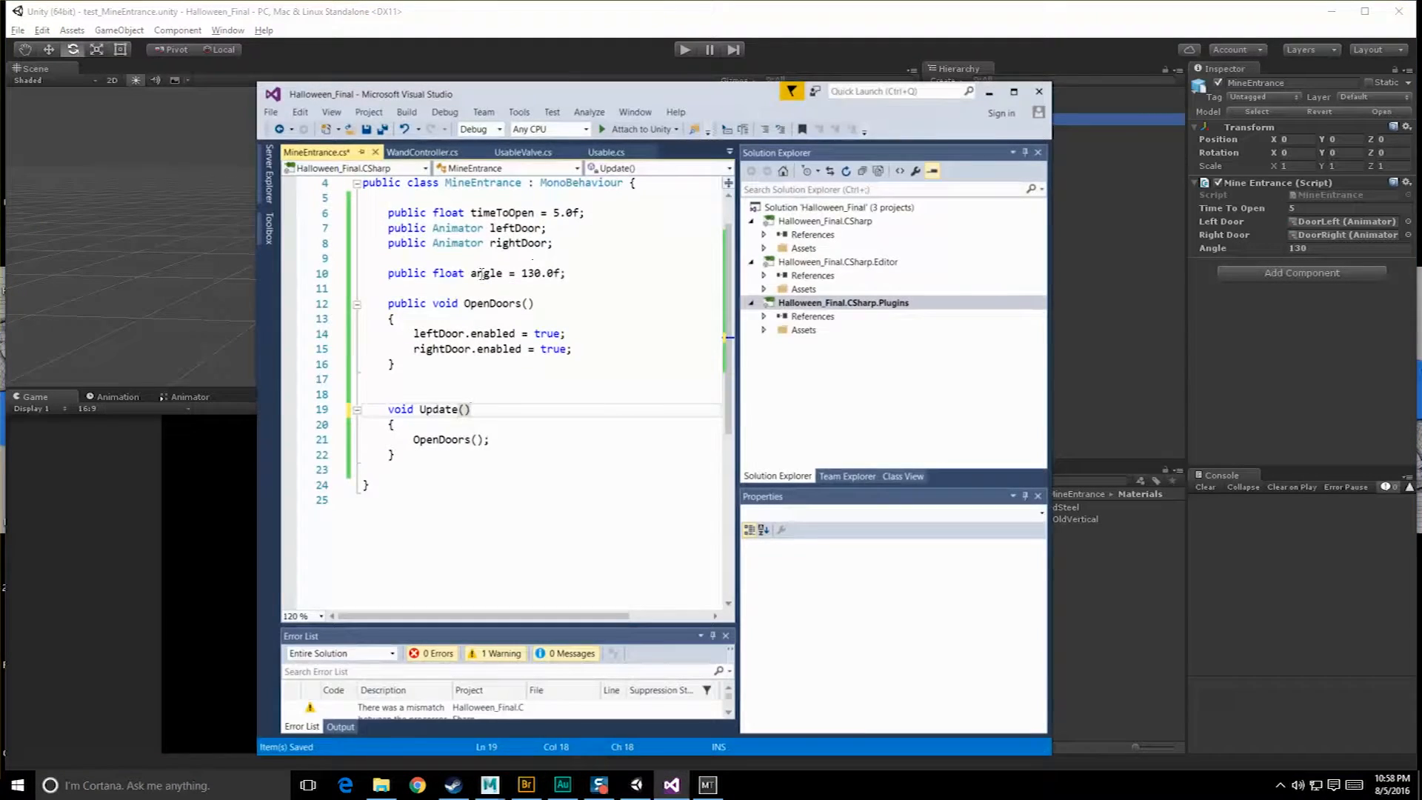
click(485, 274)
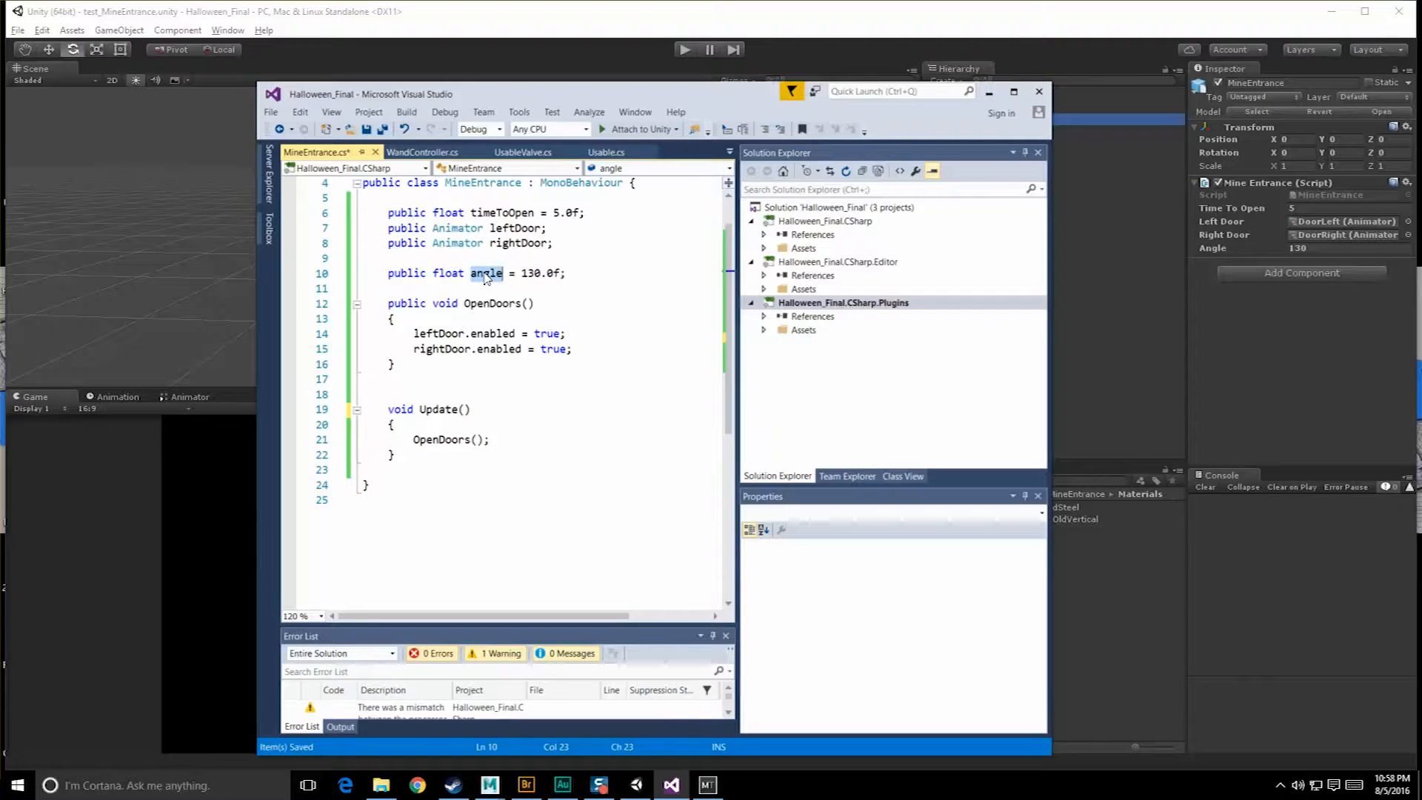
drag(387, 258, 319, 278)
click(577, 273)
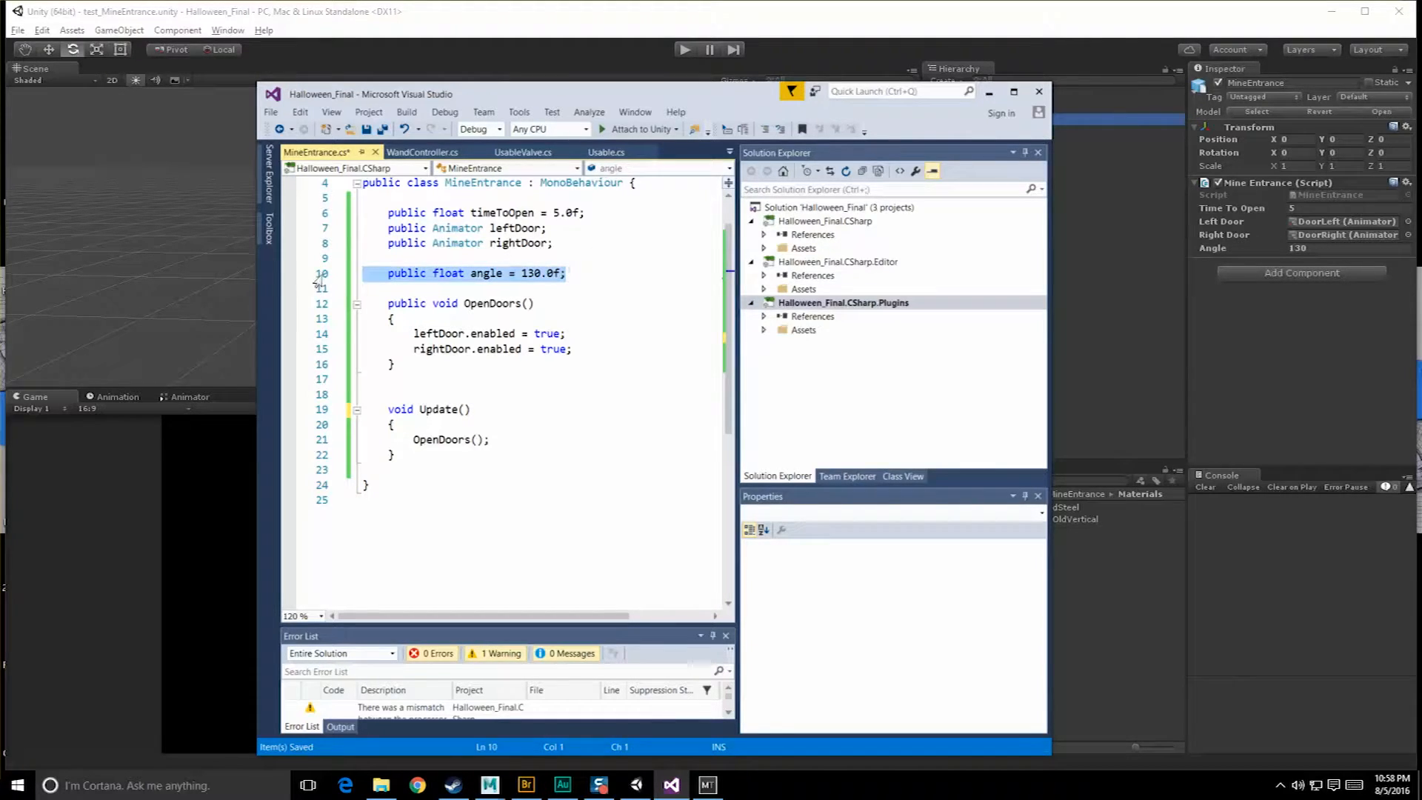
key(BackSpace)
key(BackSpace)
key(BackSpace)
Delete the timeToOpen declaration from MineEntrance.cs, then save the script and close Visual Studio.
drag(586, 213, 337, 218)
key(BackSpace)
key(BackSpace)
click(451, 245)
key(ctrl+s)
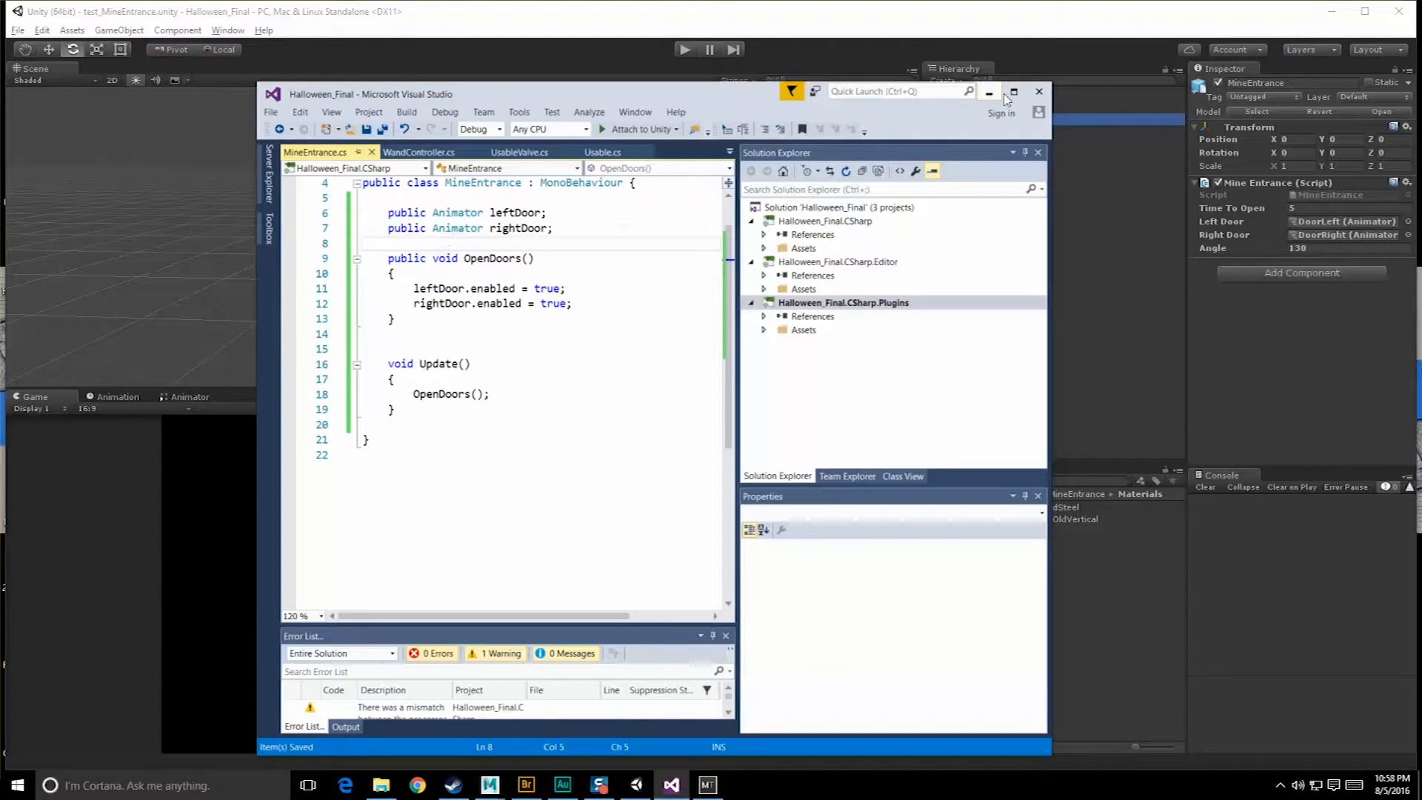
click(1037, 91)
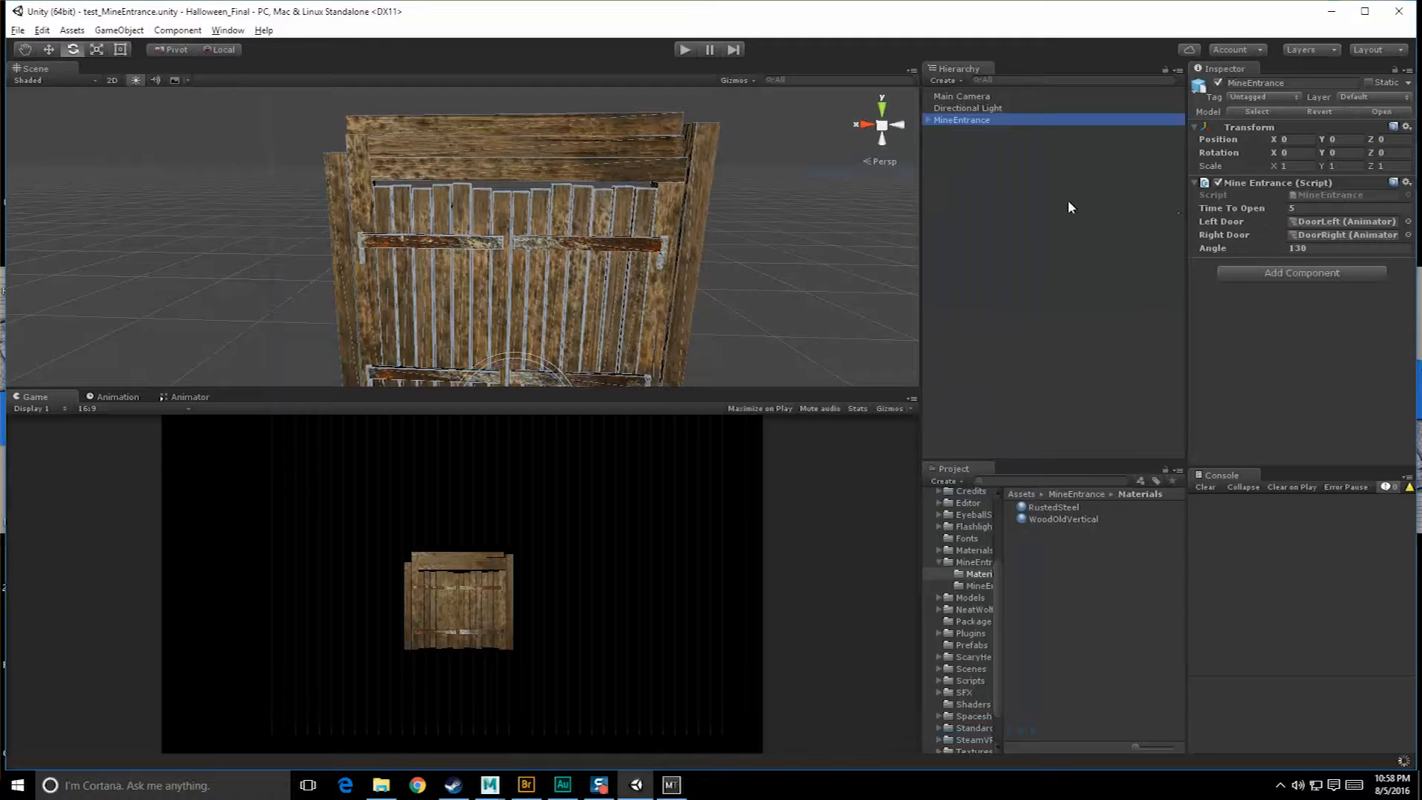
Create a prefab from the MineEntrance scene object in the MineEntrance project folder.
click(1287, 256)
click(997, 109)
click(991, 119)
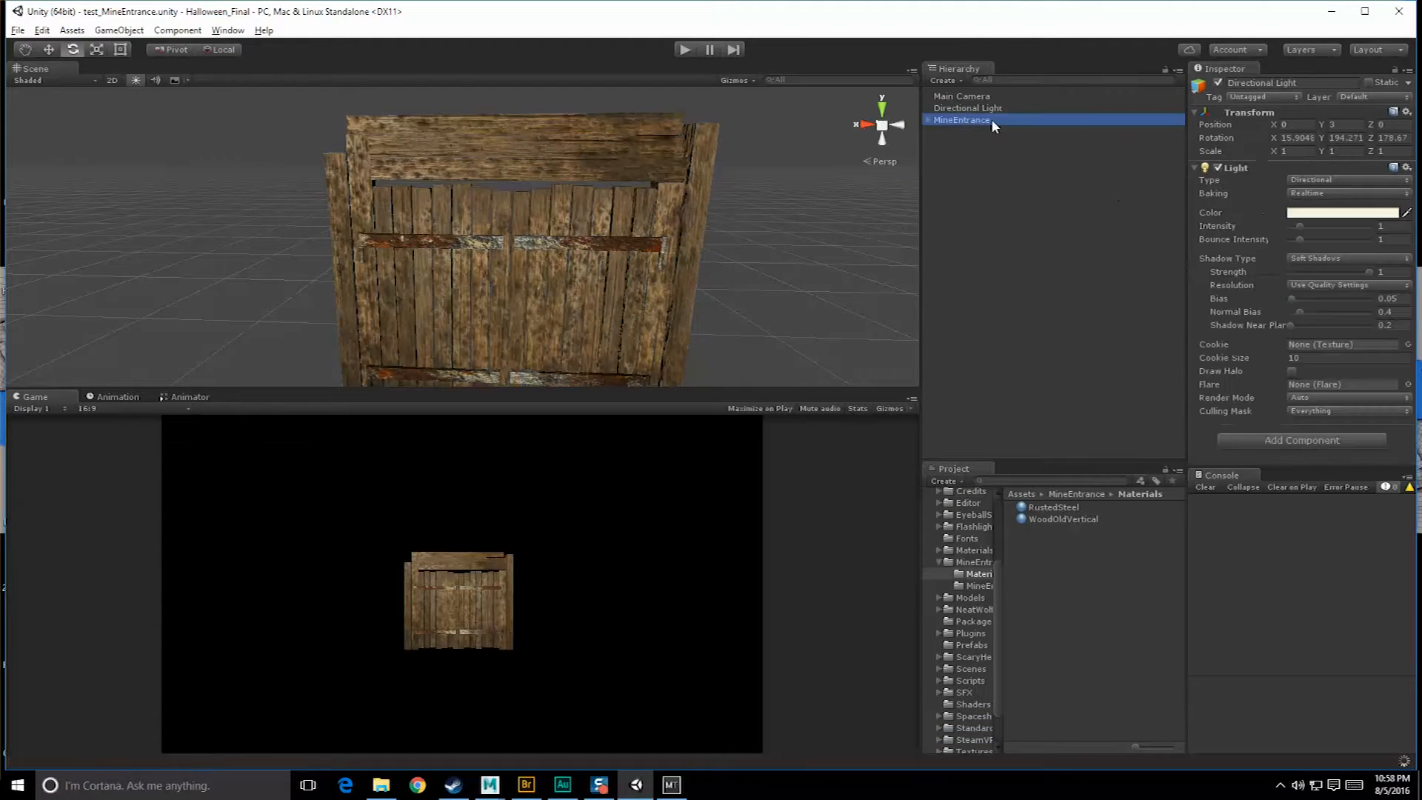
drag(1002, 546, 1083, 540)
click(1028, 561)
drag(948, 119, 1130, 693)
Rename the new prefab as MineEntrancePrefab.
drag(1186, 615, 1211, 613)
click(1159, 582)
click(1159, 588)
key(F2)
click(1179, 591)
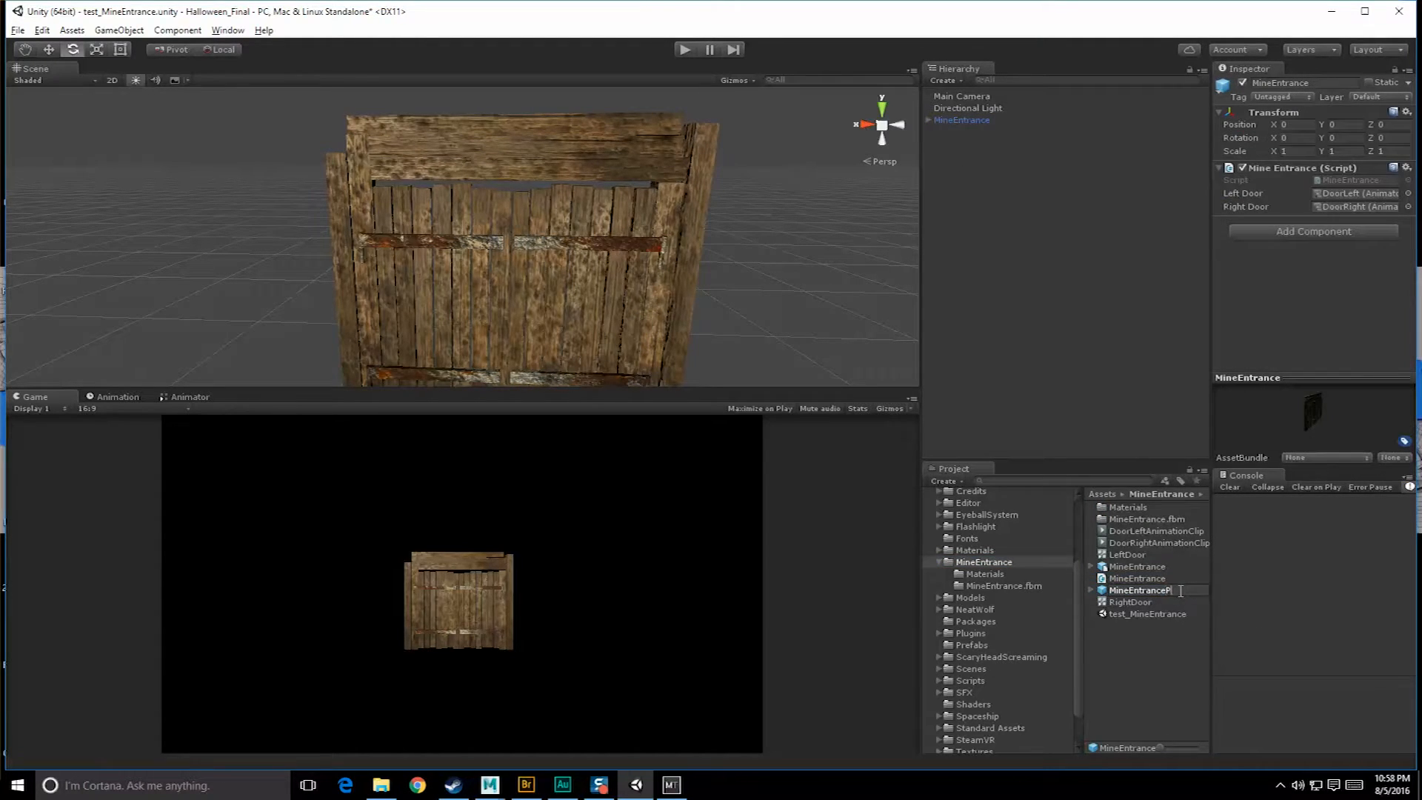
key(Return)
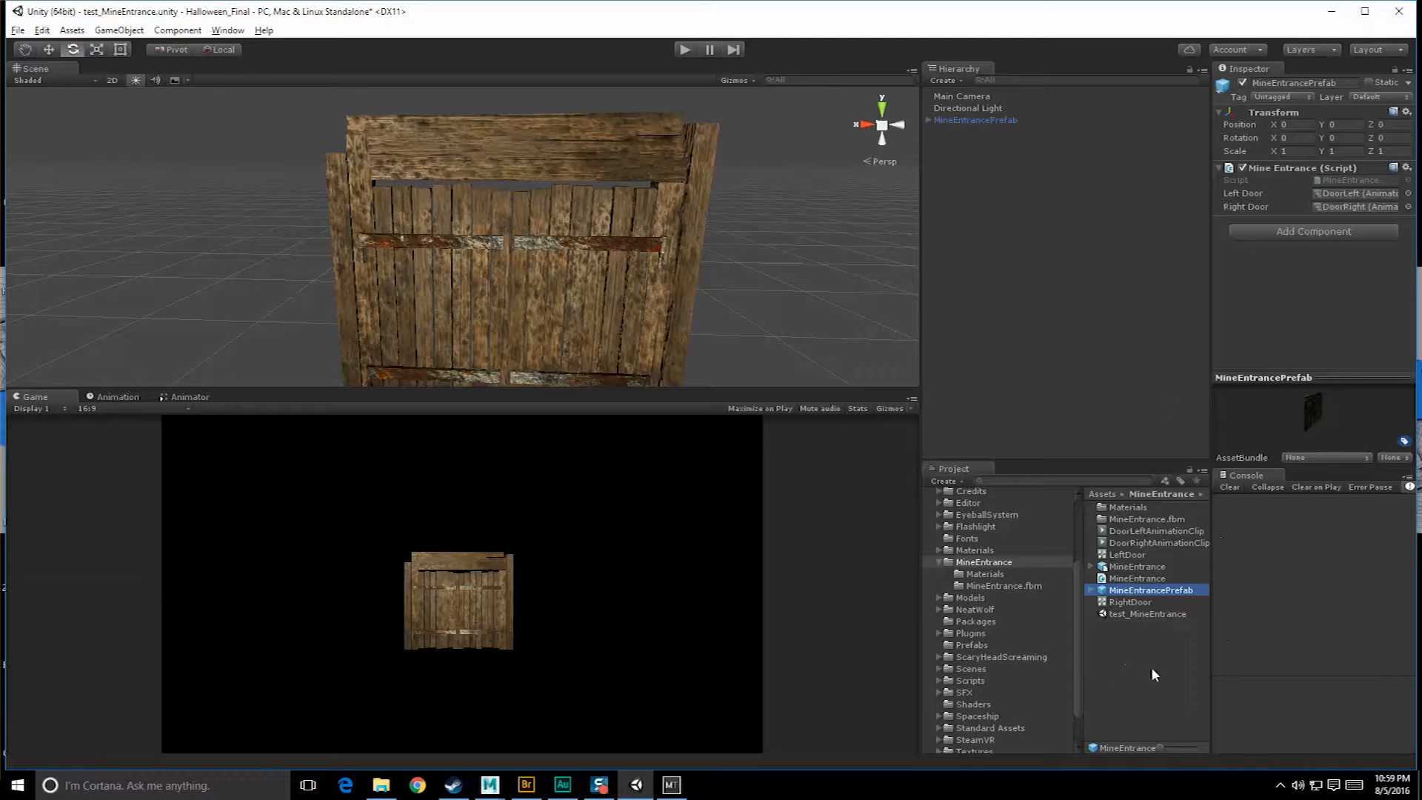
alt+drag(803, 340, 815, 282)
click(974, 565)
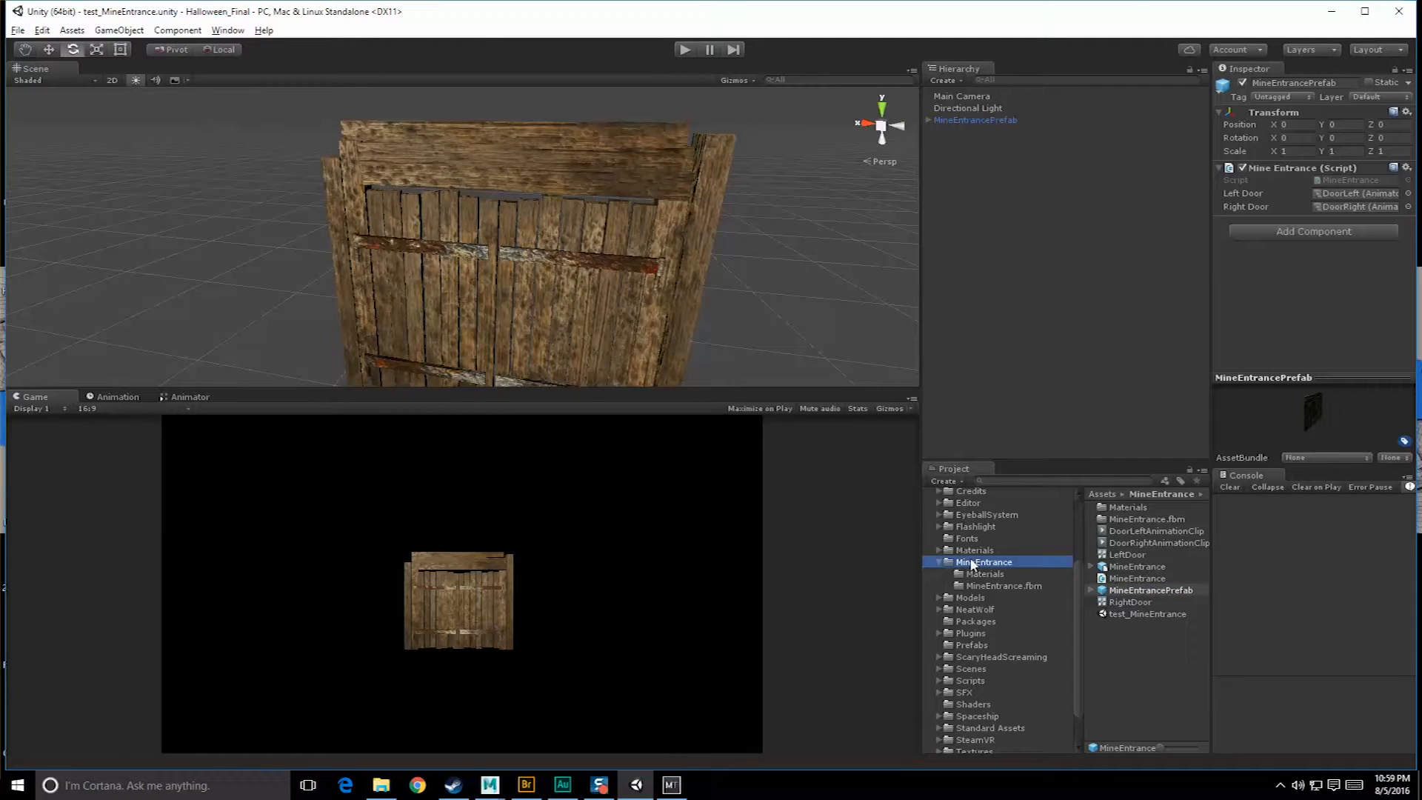
right_click(961, 568)
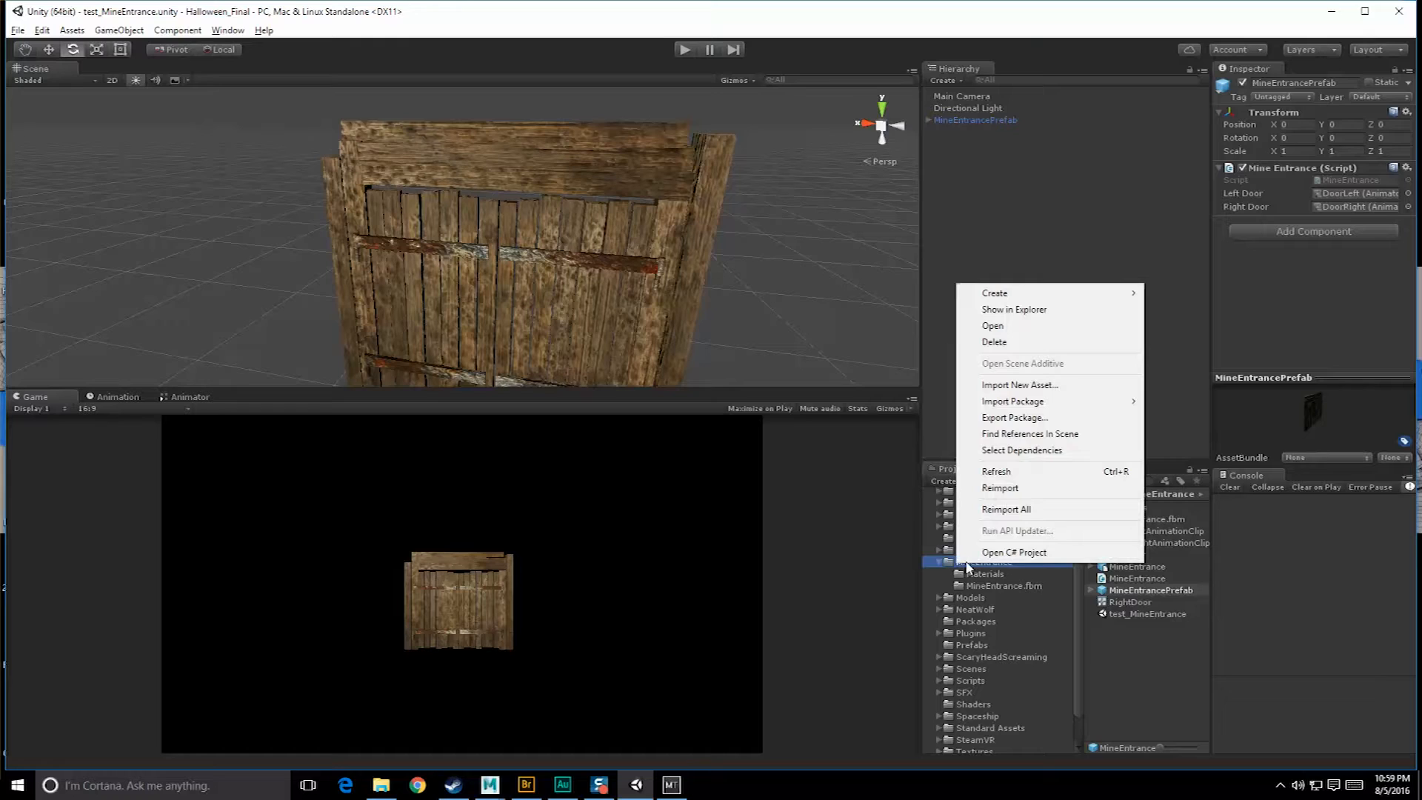
click(1017, 417)
drag(1270, 426, 772, 240)
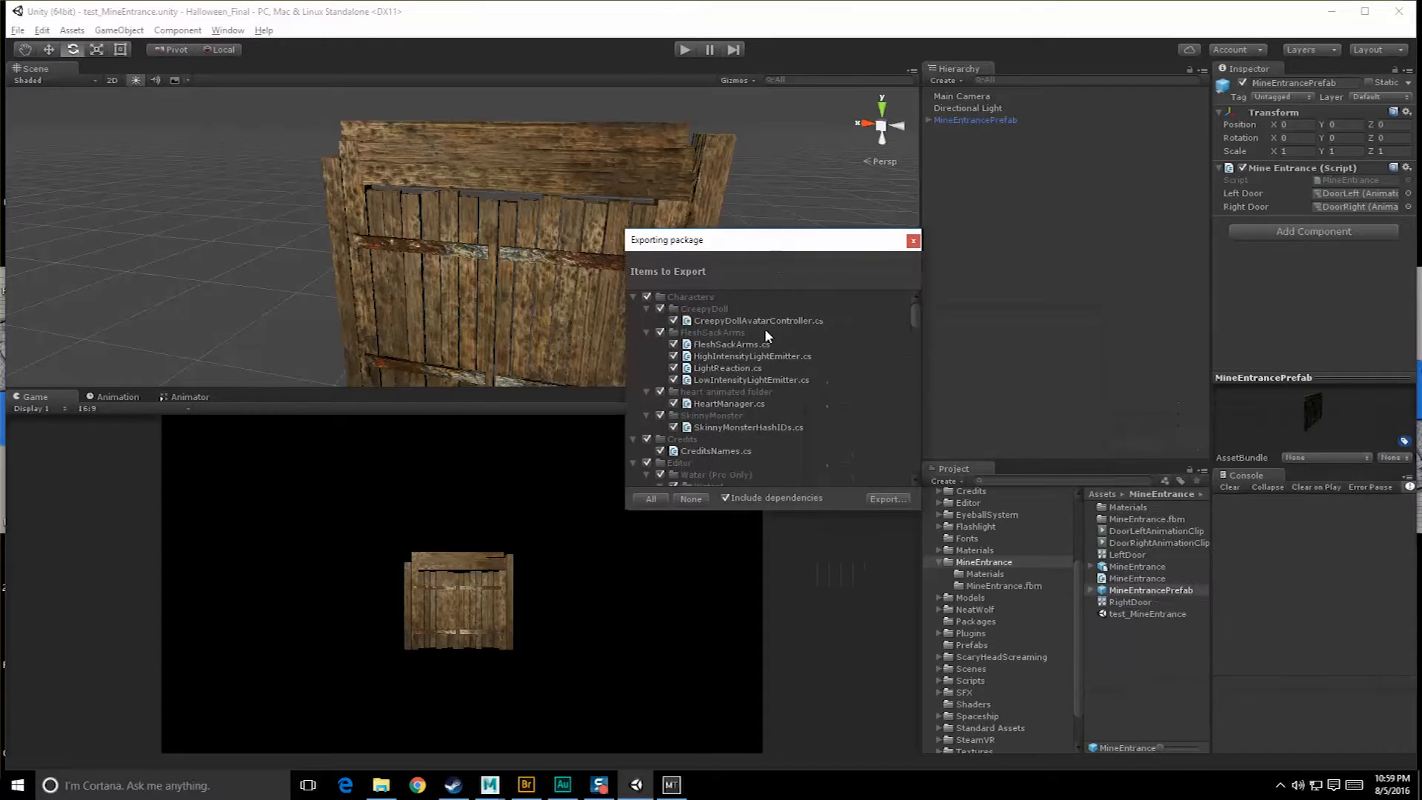
scroll(755, 338, down, 3)
click(914, 241)
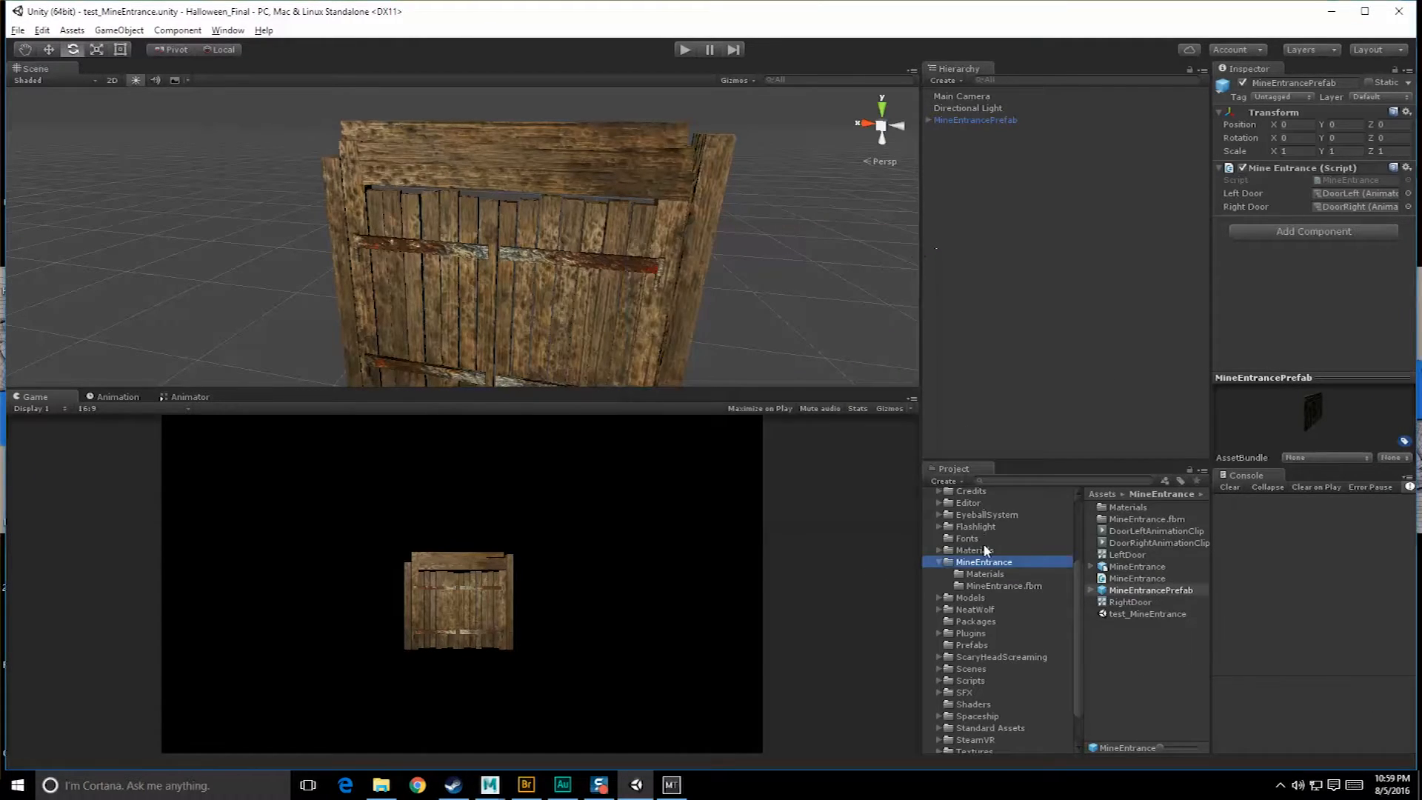
click(971, 563)
right_click(963, 566)
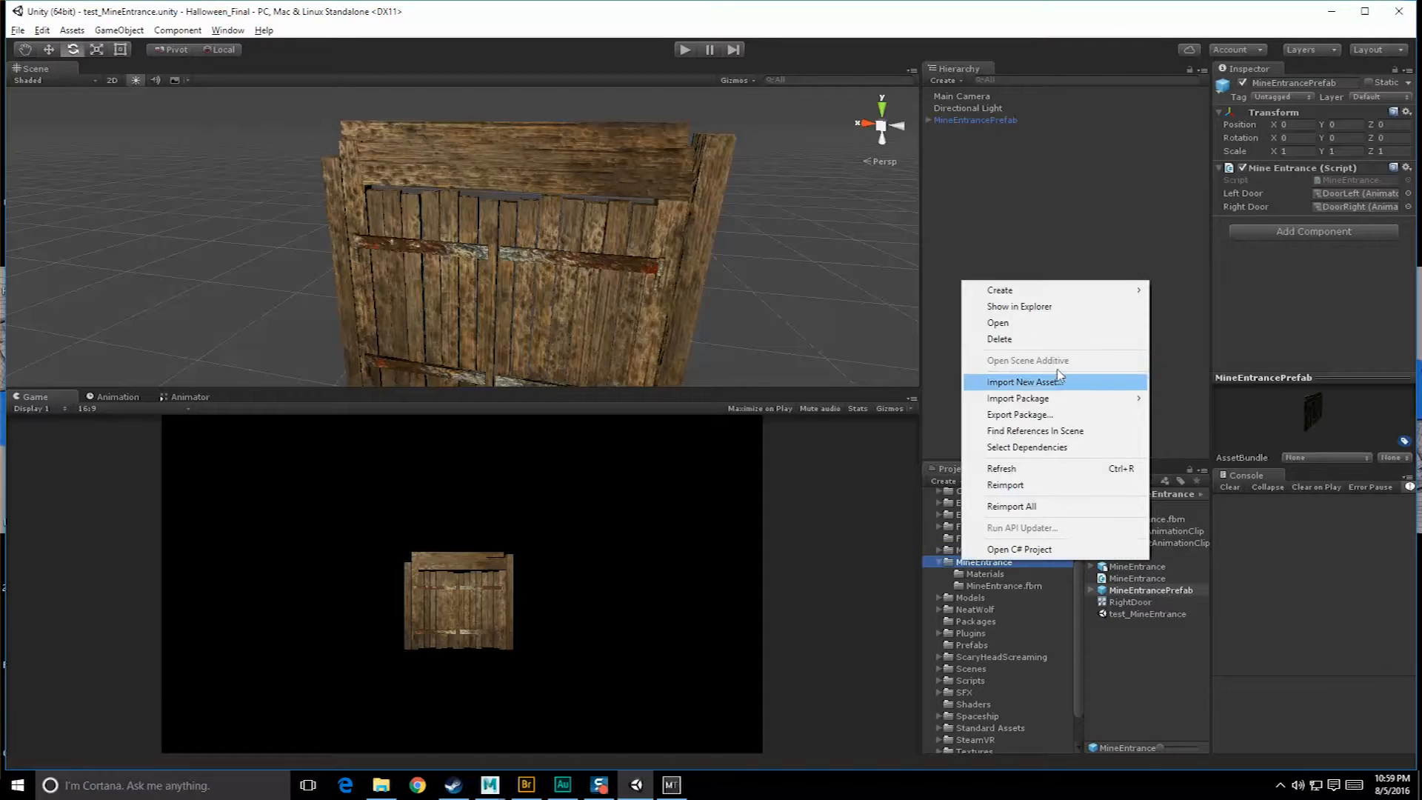
click(1011, 419)
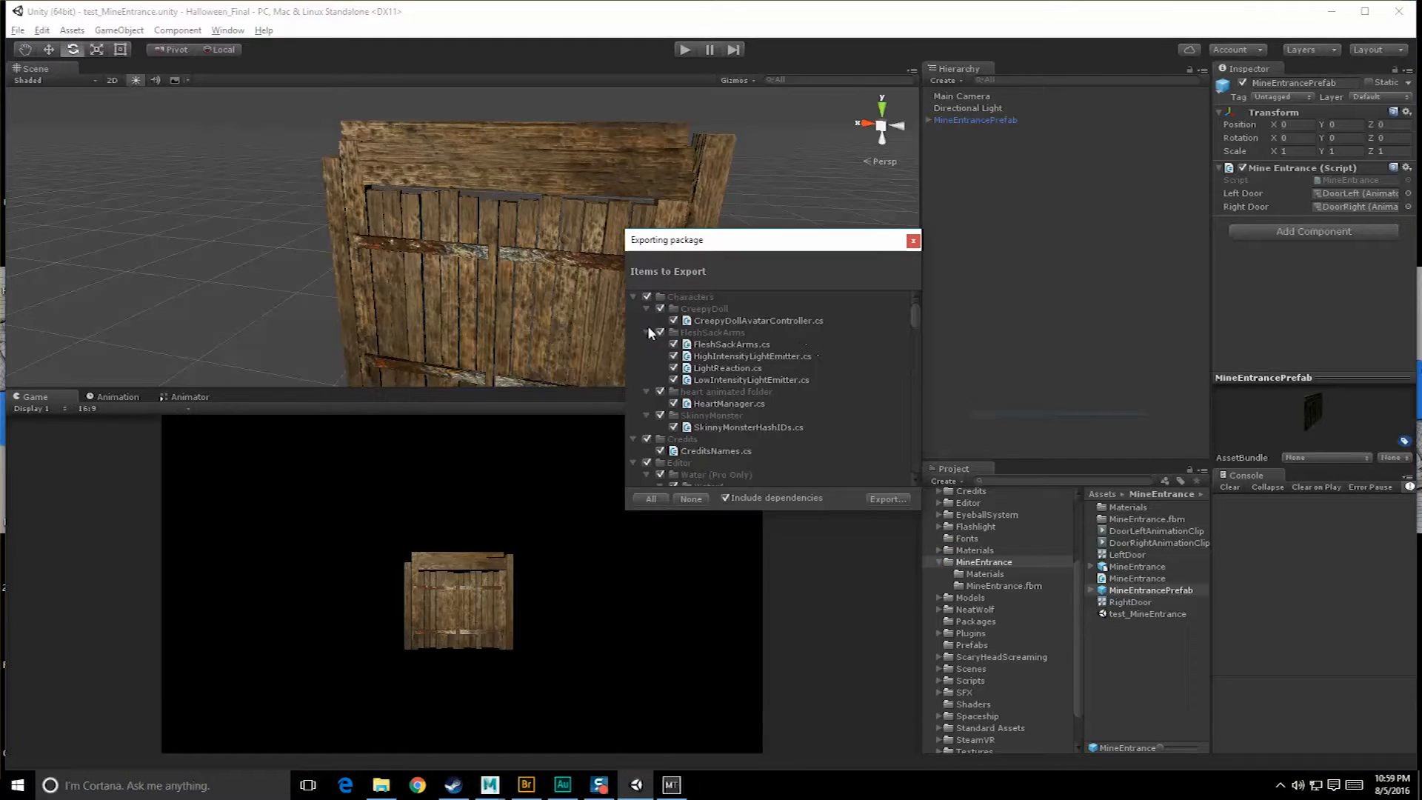
click(634, 297)
click(633, 309)
click(633, 320)
click(633, 332)
click(633, 344)
click(634, 355)
click(633, 368)
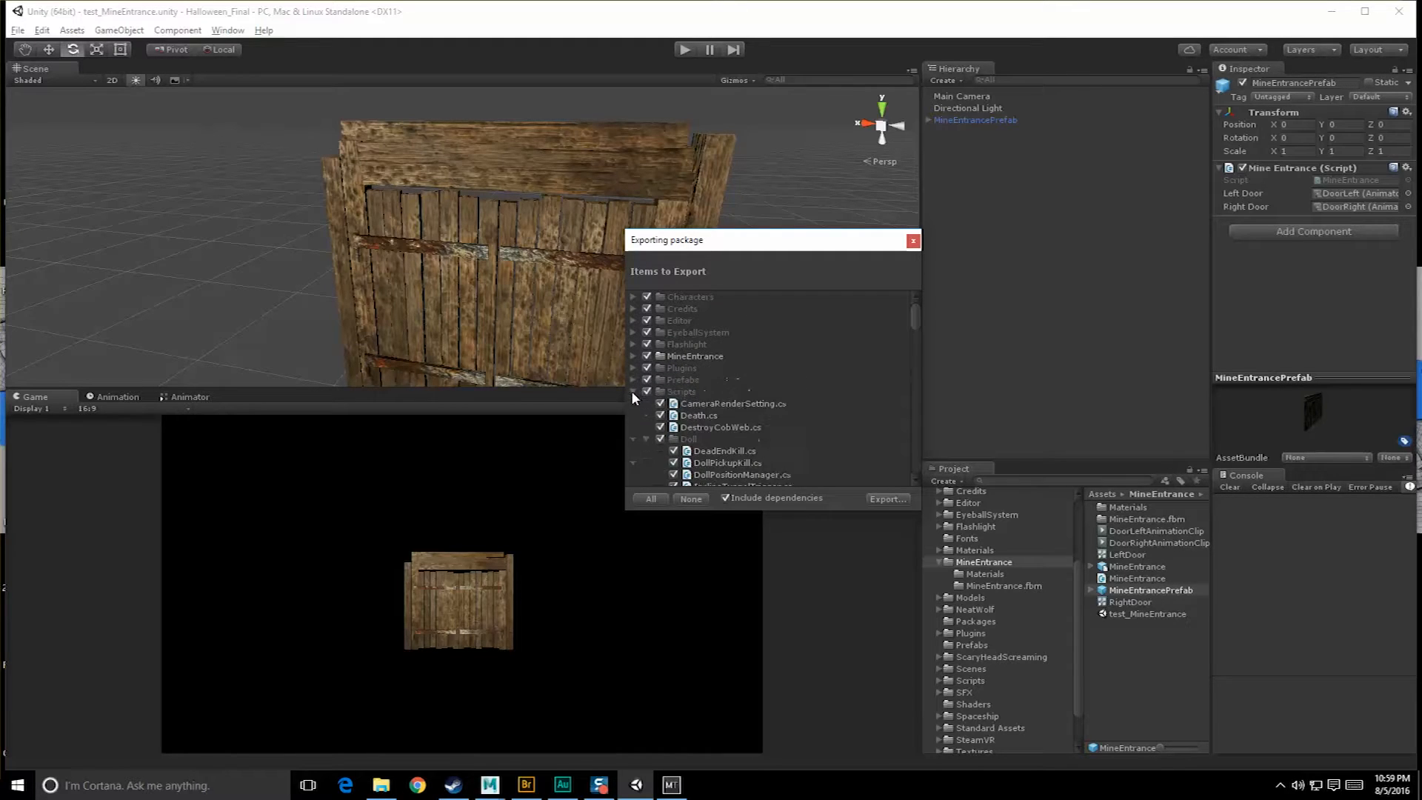
click(633, 379)
click(914, 241)
click(1144, 591)
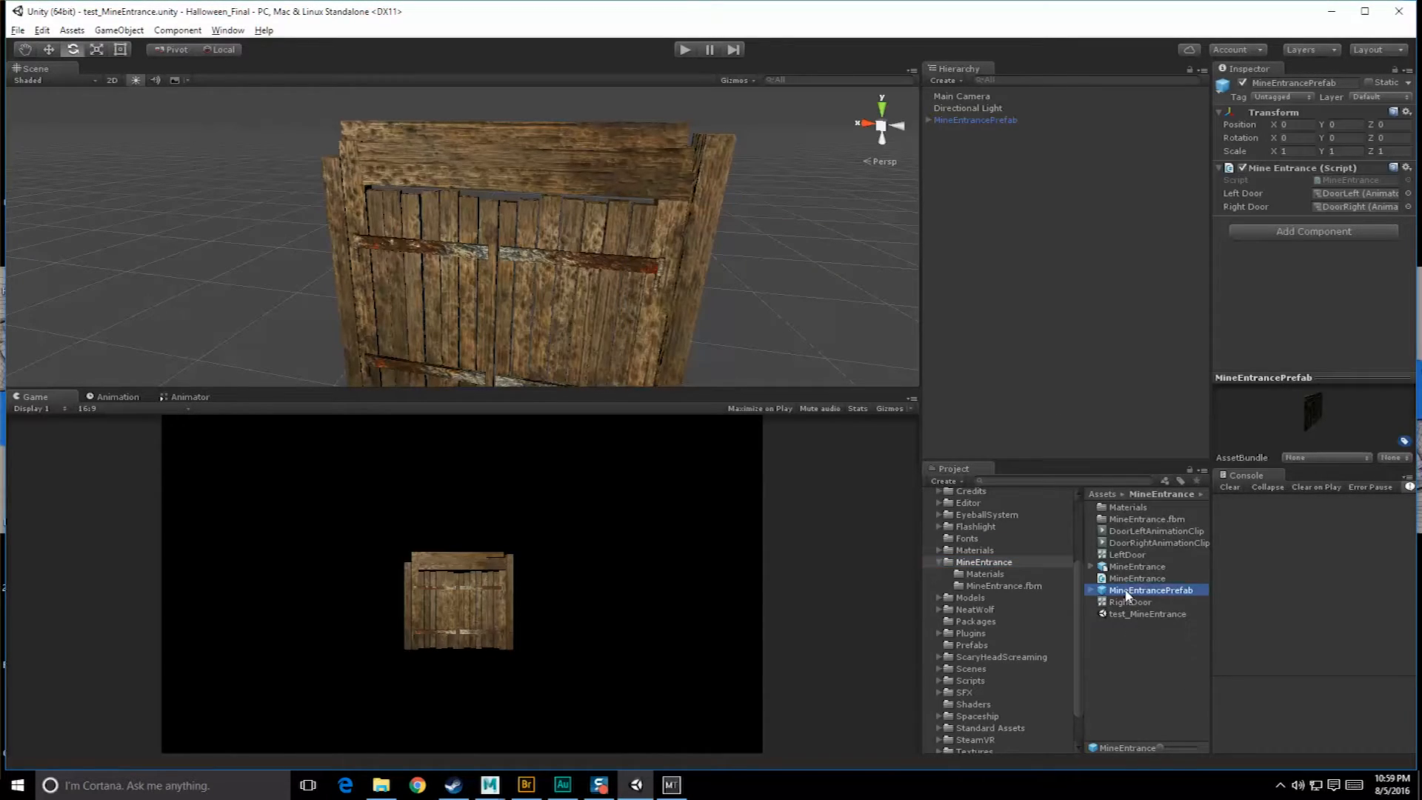
right_click(1127, 590)
click(1184, 444)
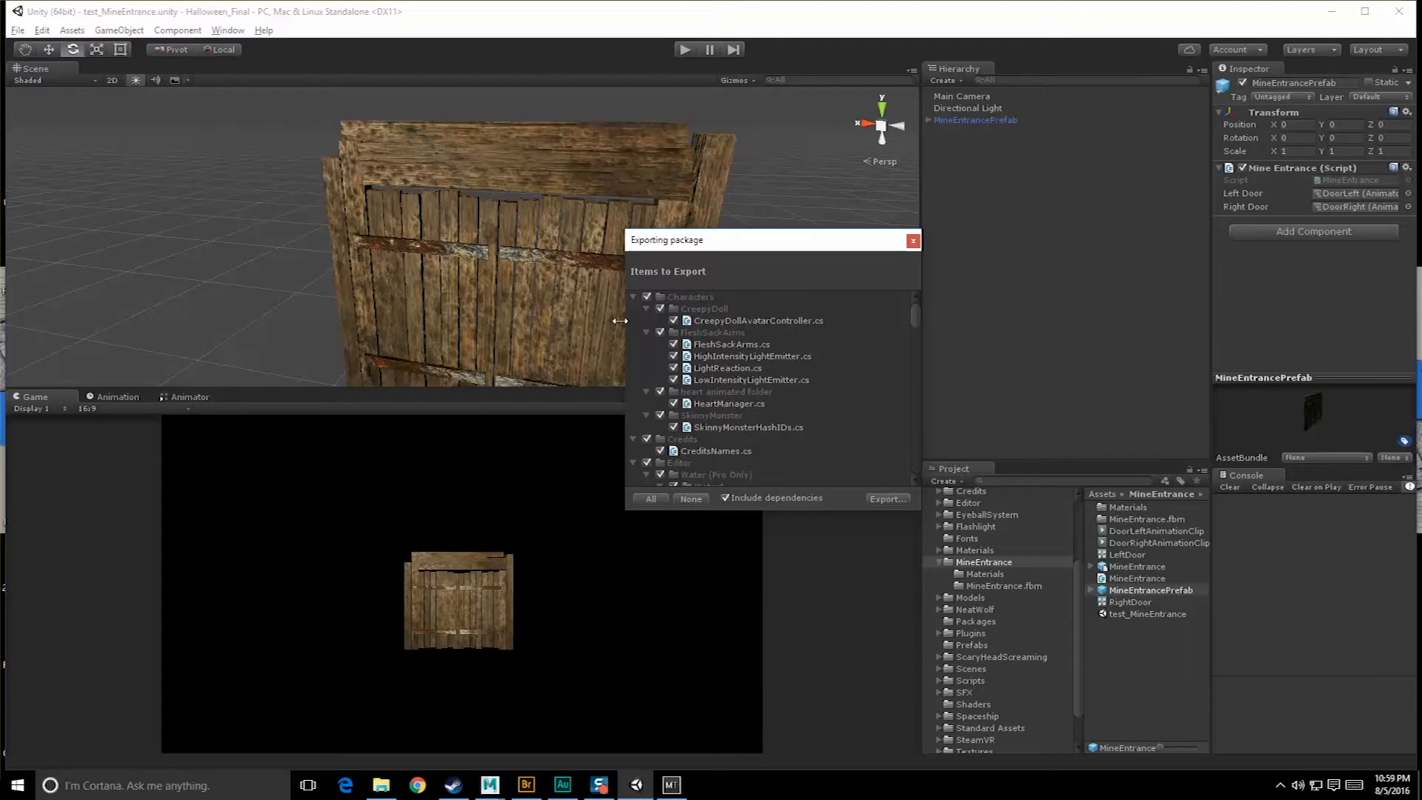
click(913, 241)
Start a package export of the MineEntrance folder and exclude the Characters, Credits and Editor folders from it.
click(976, 551)
click(985, 563)
right_click(968, 562)
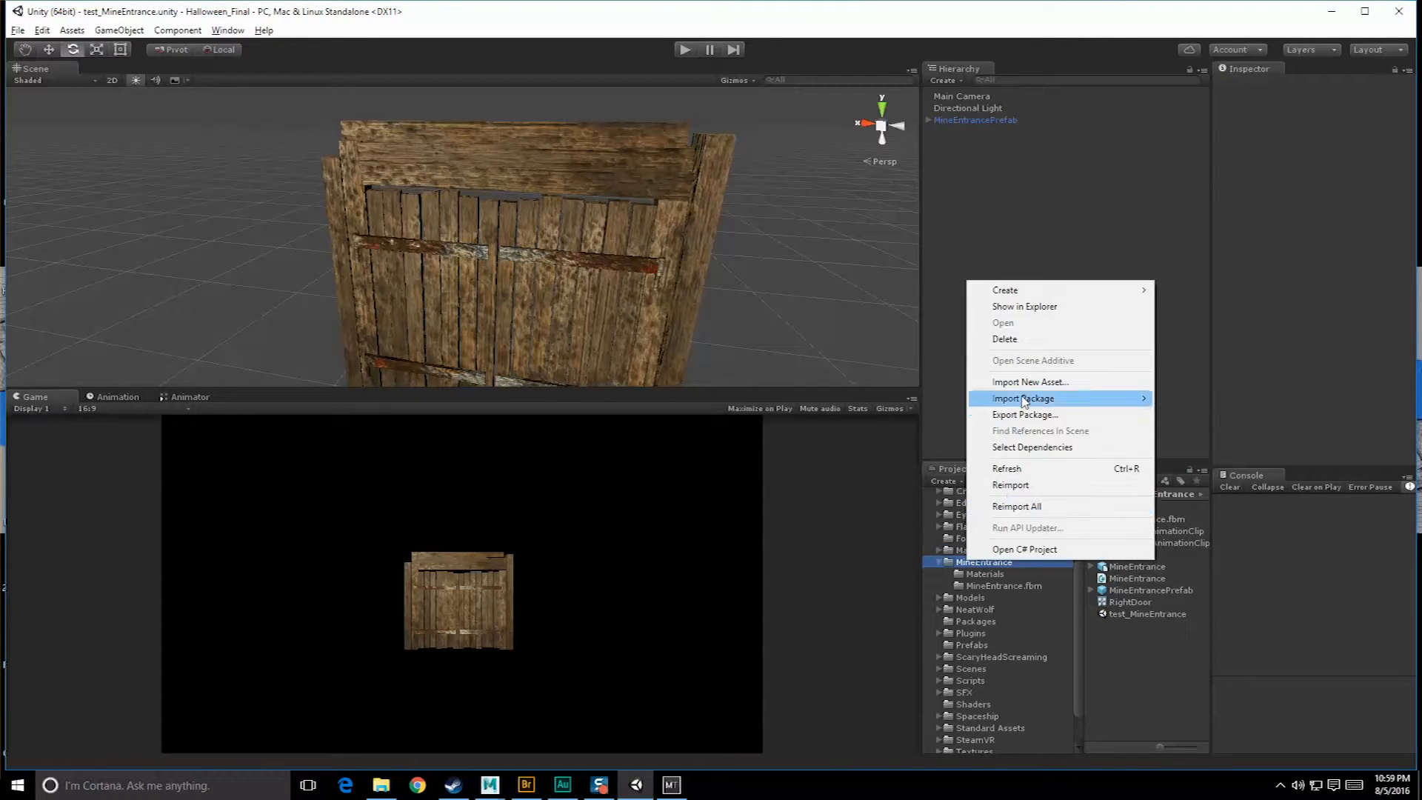
click(1043, 413)
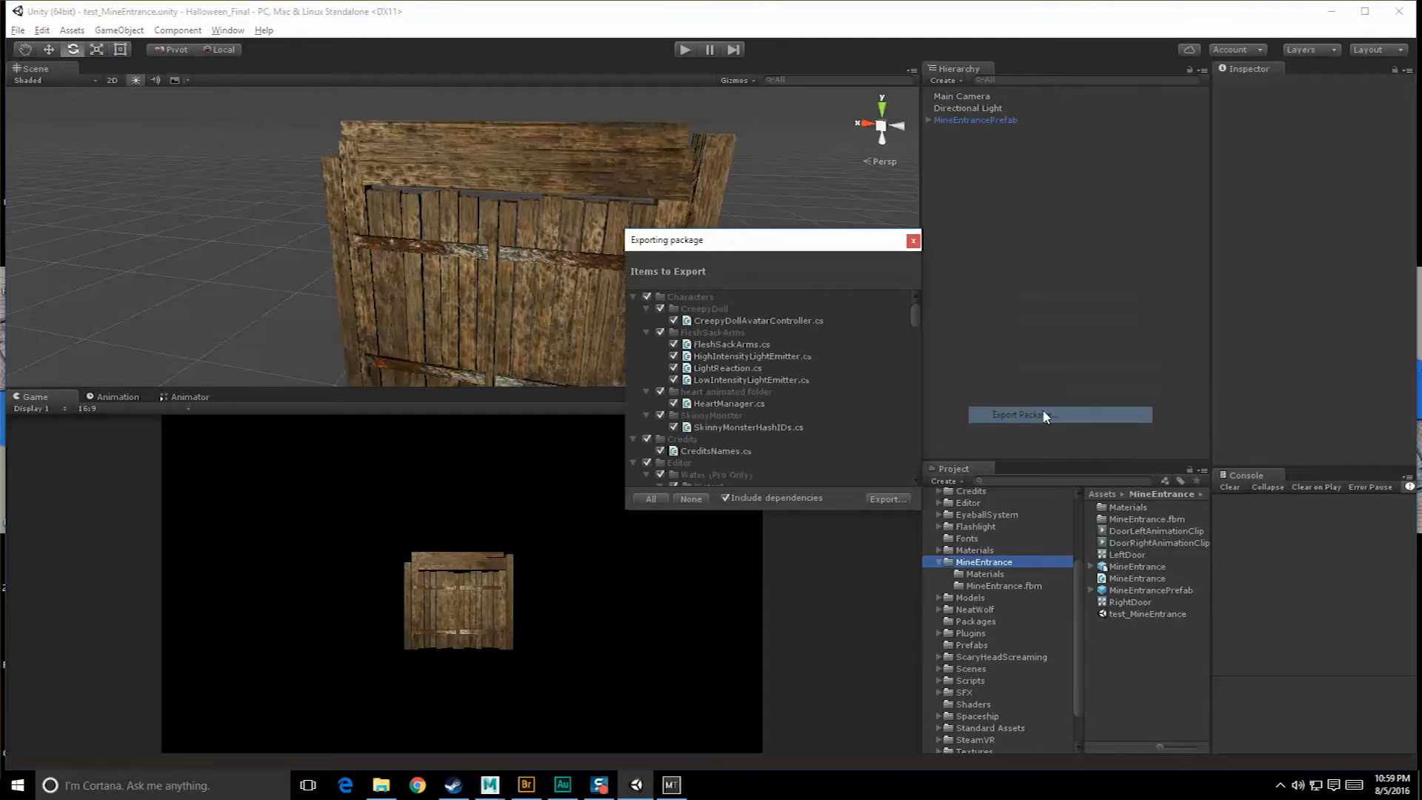
click(641, 296)
click(634, 297)
click(645, 309)
click(646, 332)
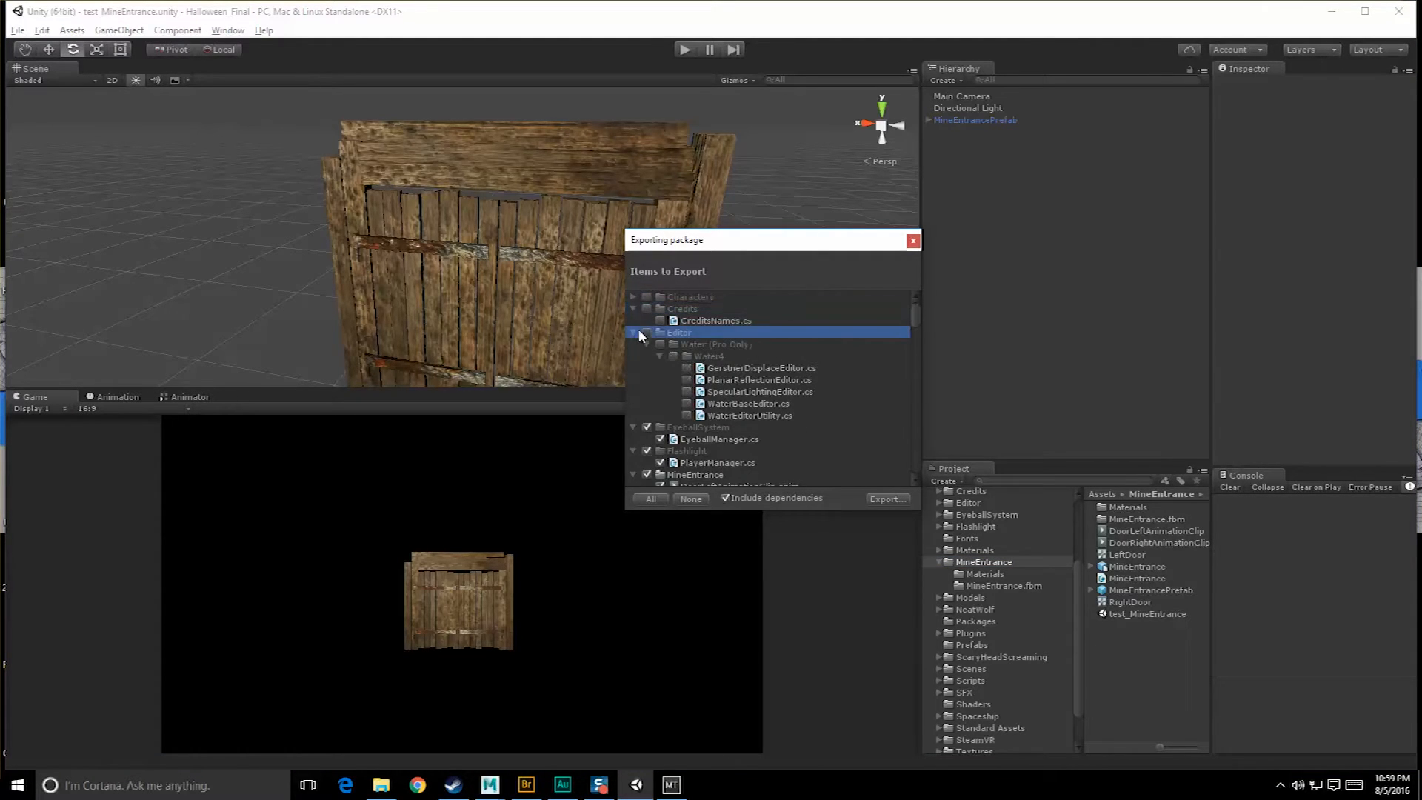
Exclude the EyeballSystem, Flashlight and Plugins folders from the package, keeping MineEntrance included.
click(634, 332)
click(634, 345)
click(647, 344)
click(646, 356)
click(634, 356)
click(634, 368)
click(646, 368)
click(647, 380)
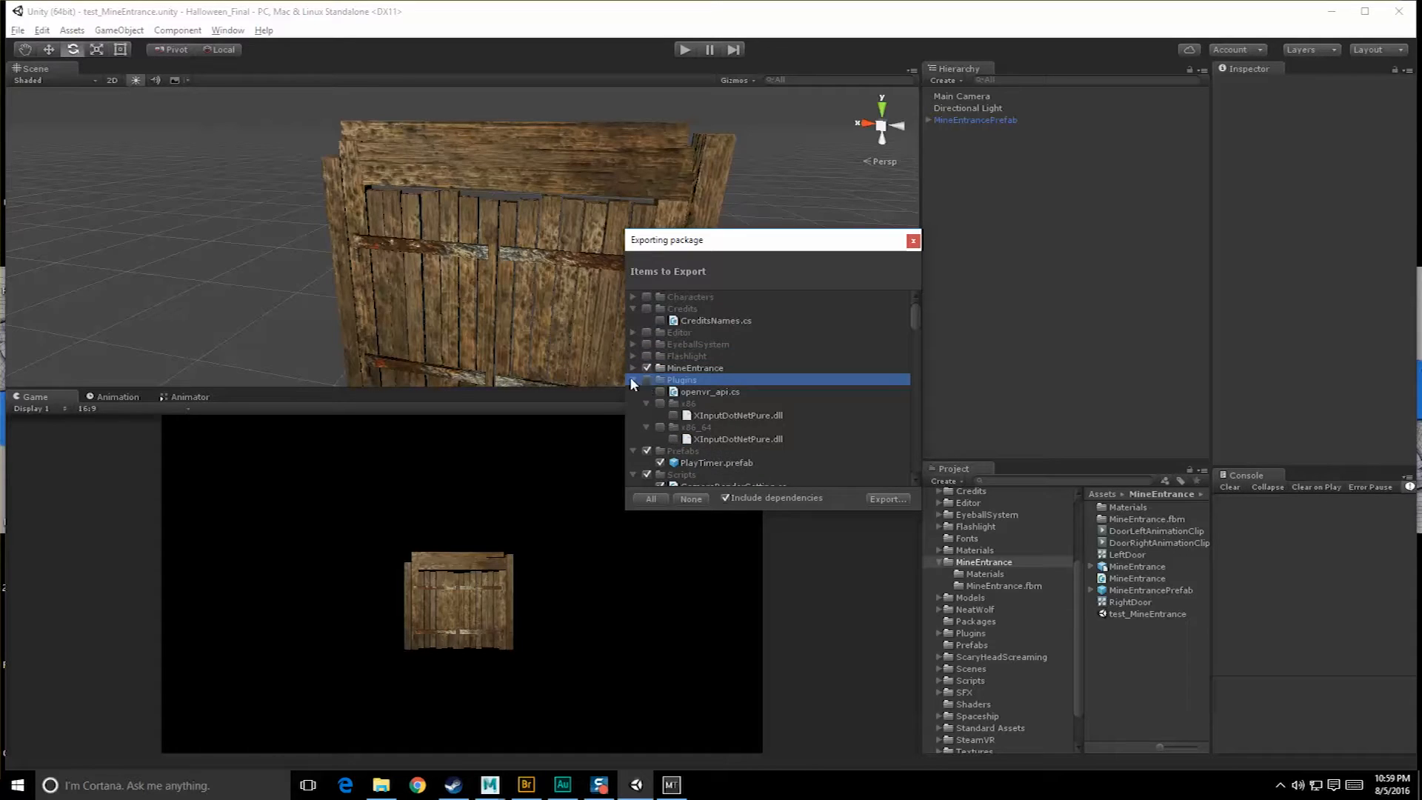
Exclude the Prefabs, Scripts, Spaceship, Standard Assets, SteamVR, Usable and XInputDotNet folders, leaving only MineEntrance in the package.
click(634, 380)
click(633, 391)
click(633, 404)
click(633, 416)
click(633, 427)
click(646, 368)
scroll(735, 435, down, 5)
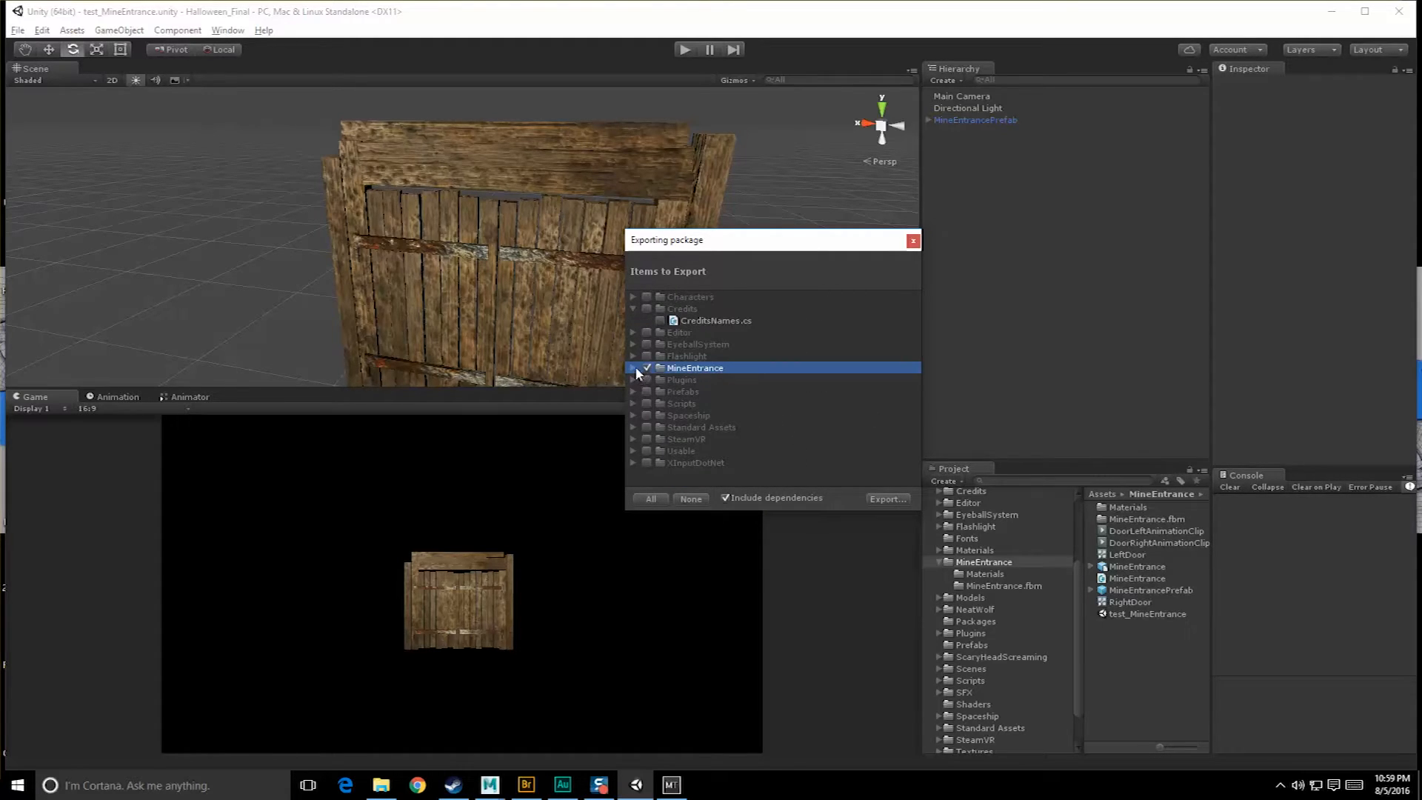
Export the package as MineEntrance to TheRite's Packages folder, then check the saved file and close the folder window.
click(633, 368)
click(633, 368)
click(885, 499)
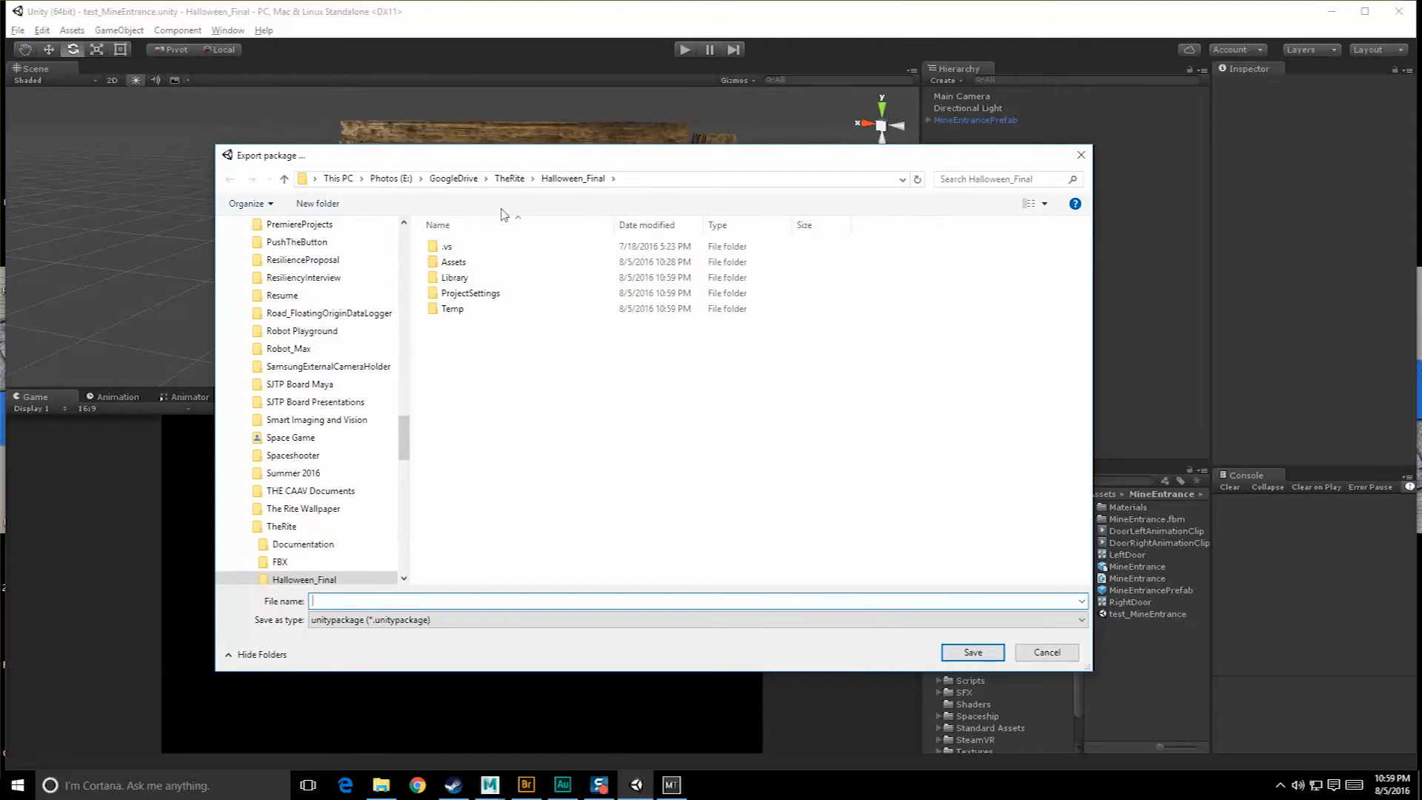
click(510, 179)
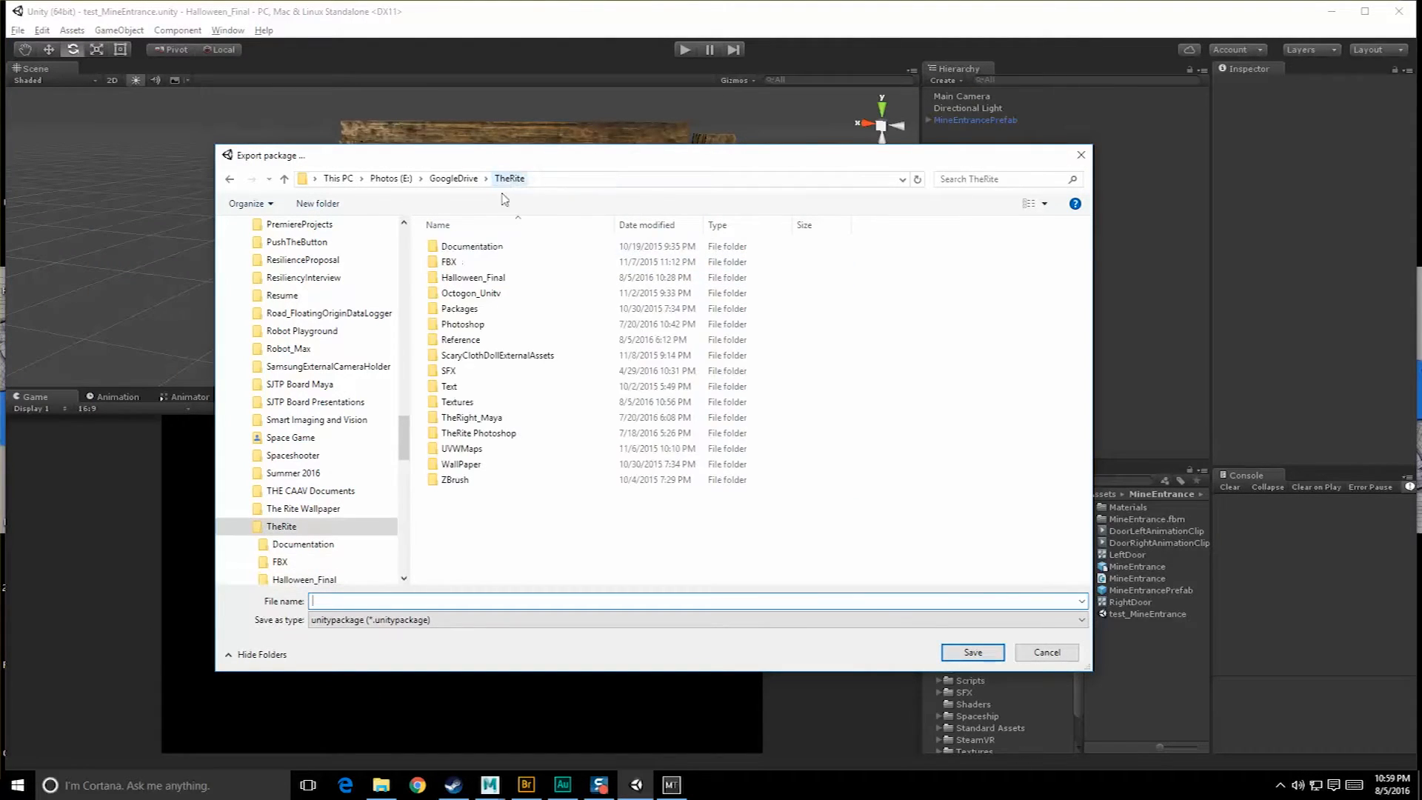
double_click(456, 308)
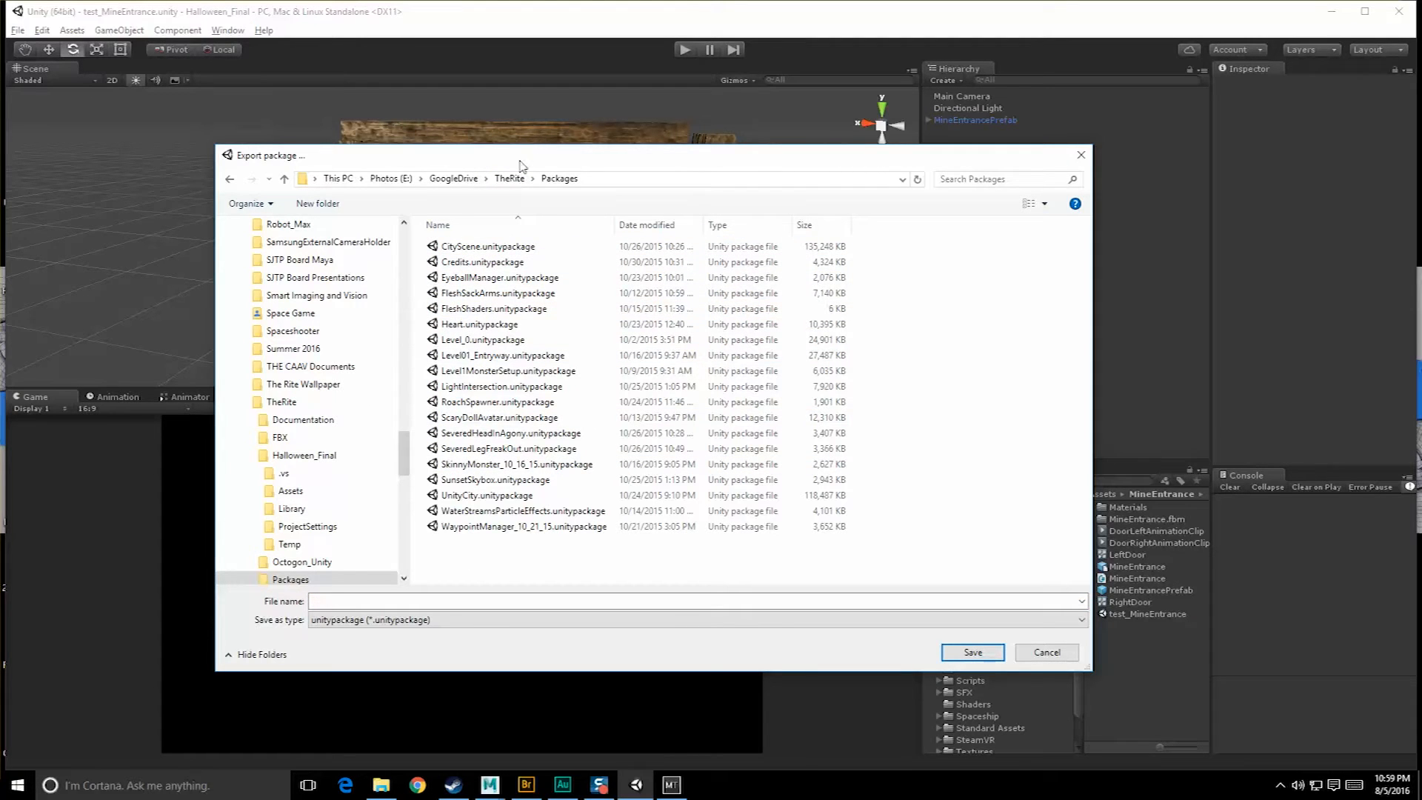
drag(565, 159, 889, 136)
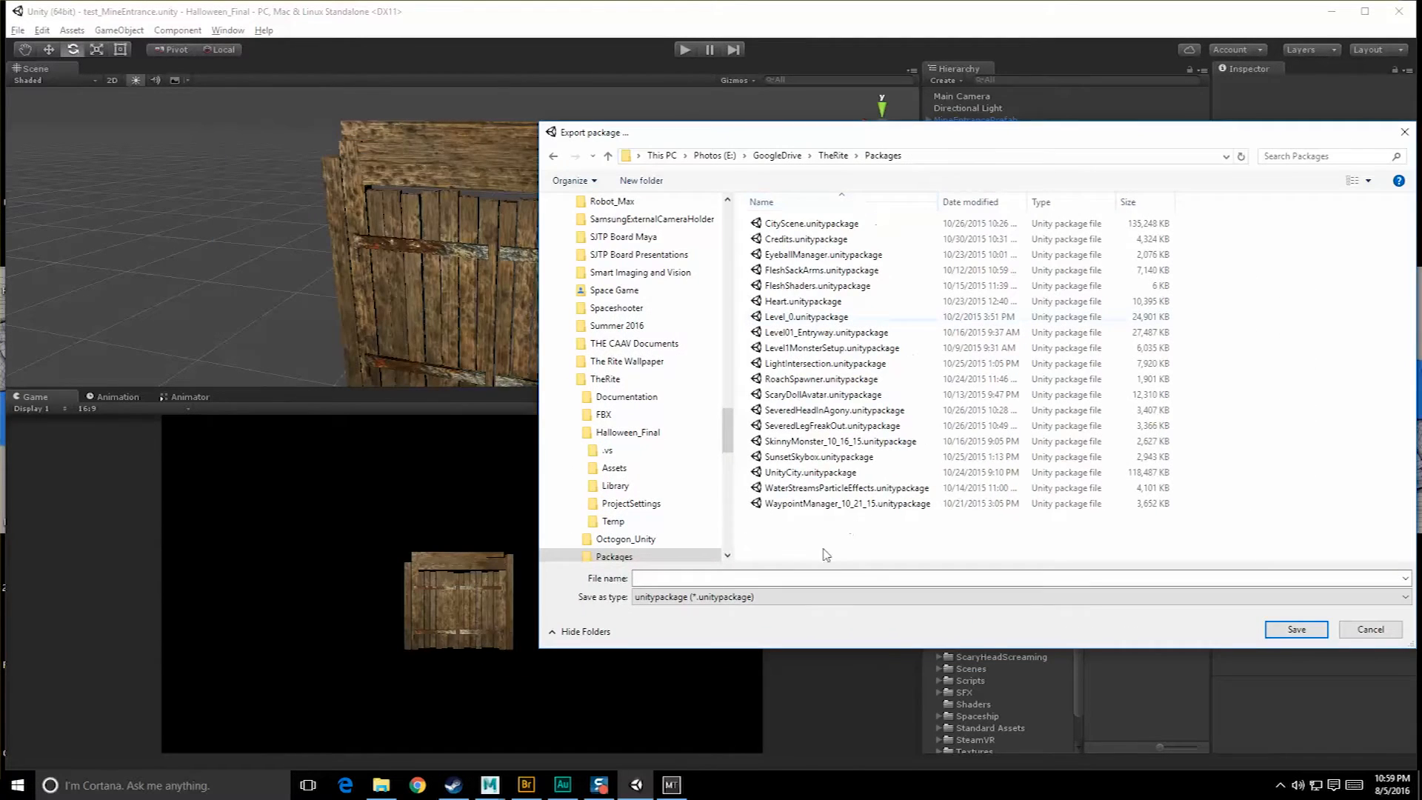
drag(759, 137, 437, 204)
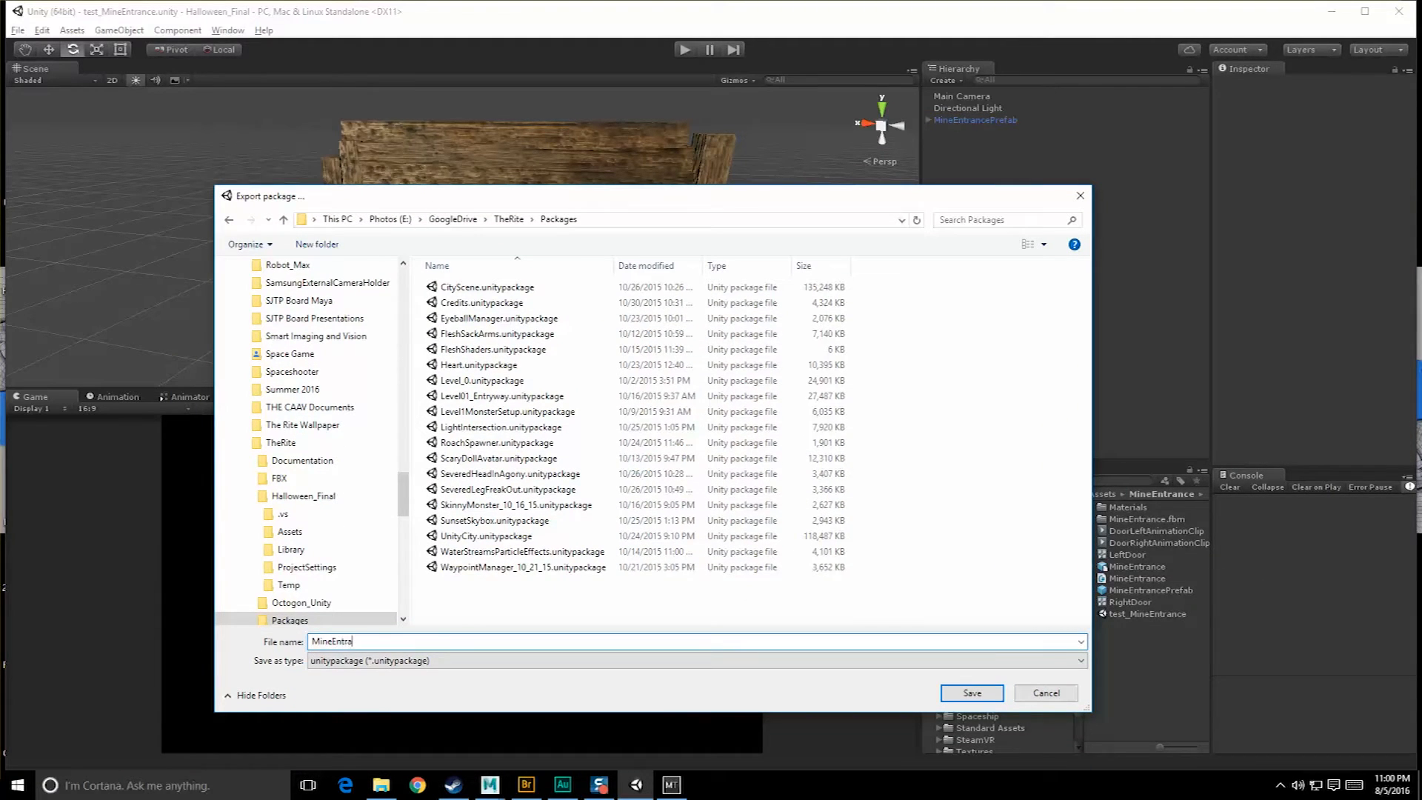
key(Return)
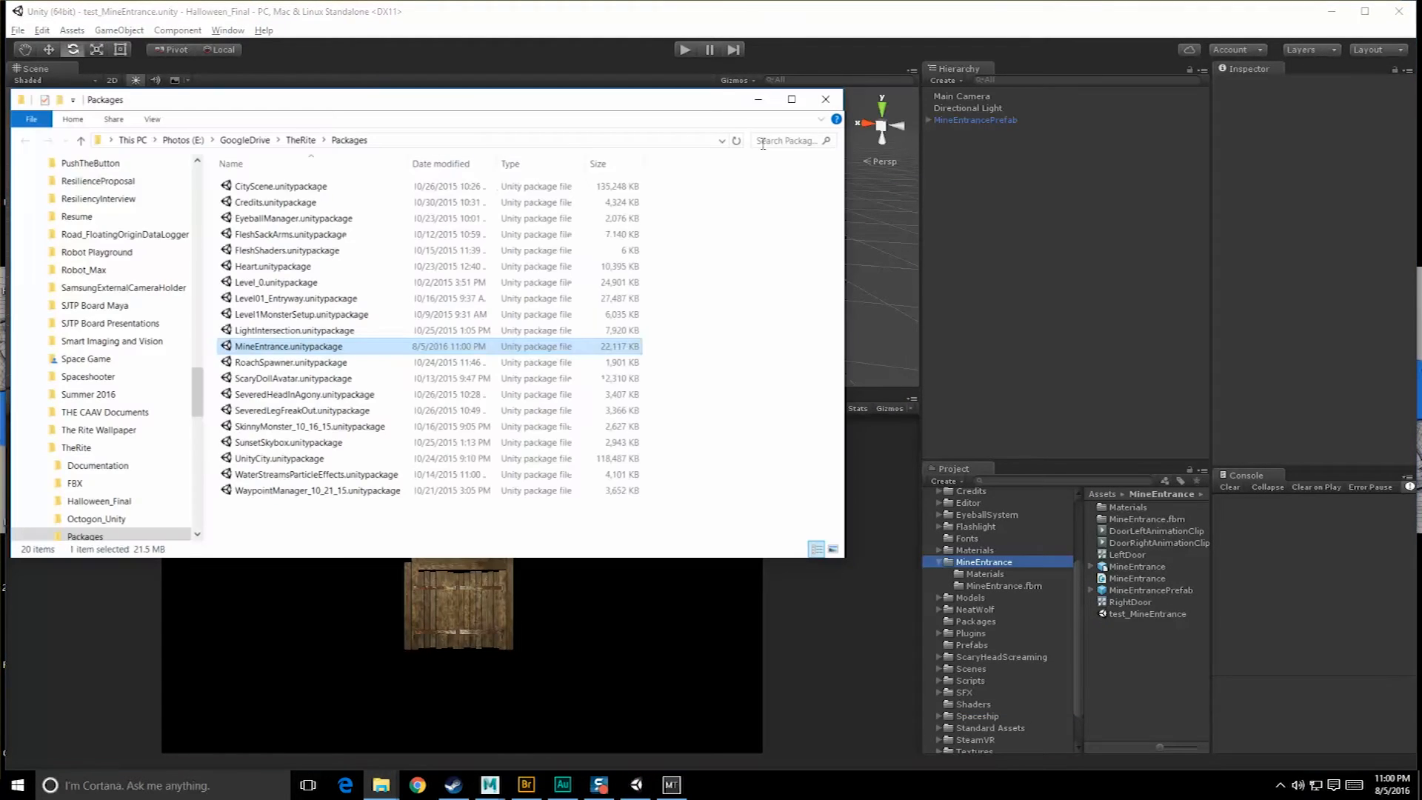
drag(418, 97, 563, 158)
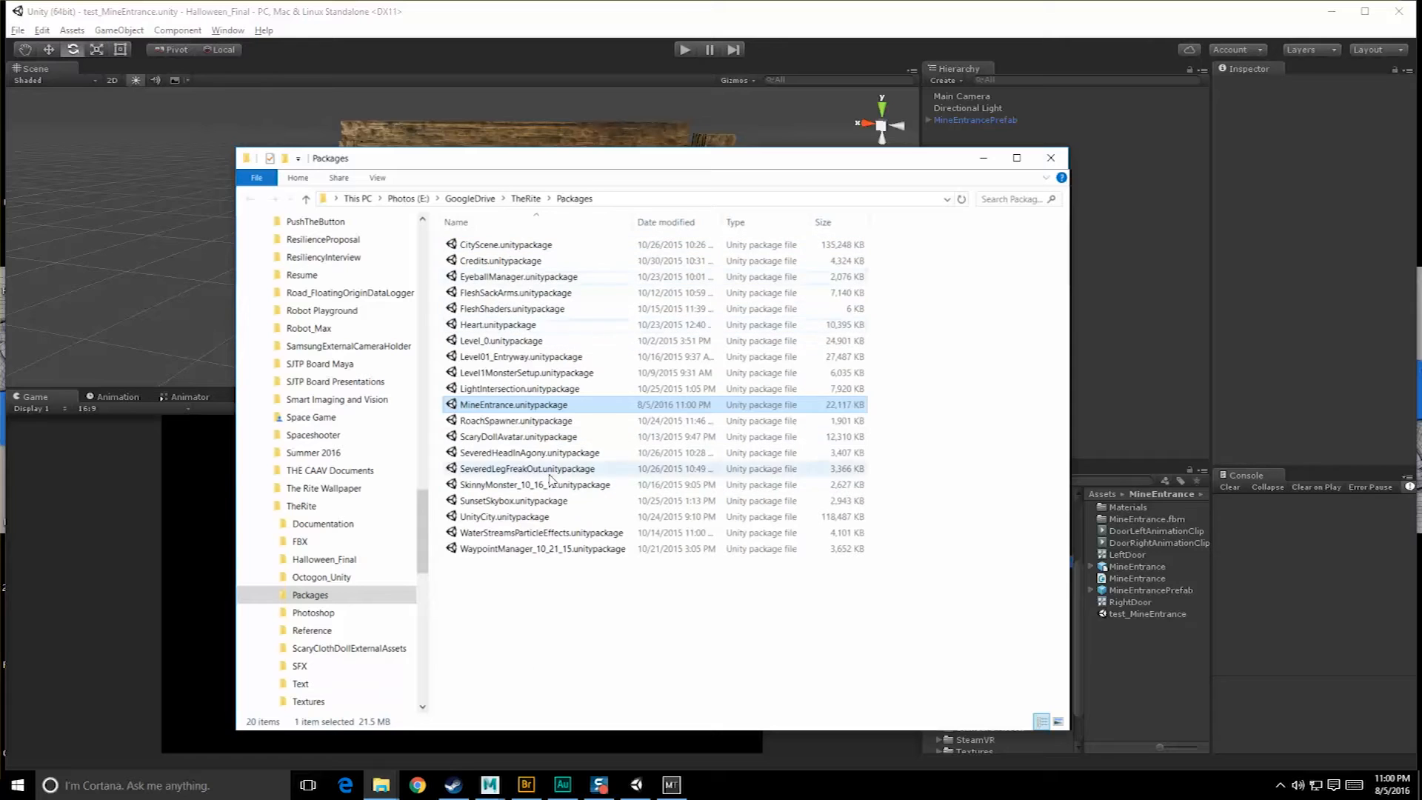
click(1050, 158)
Minimize Unity and open the desktop photo 20160805_165009.jpg in Photos to review the whiteboard's level task list, then close it.
alt+drag(668, 331, 575, 400)
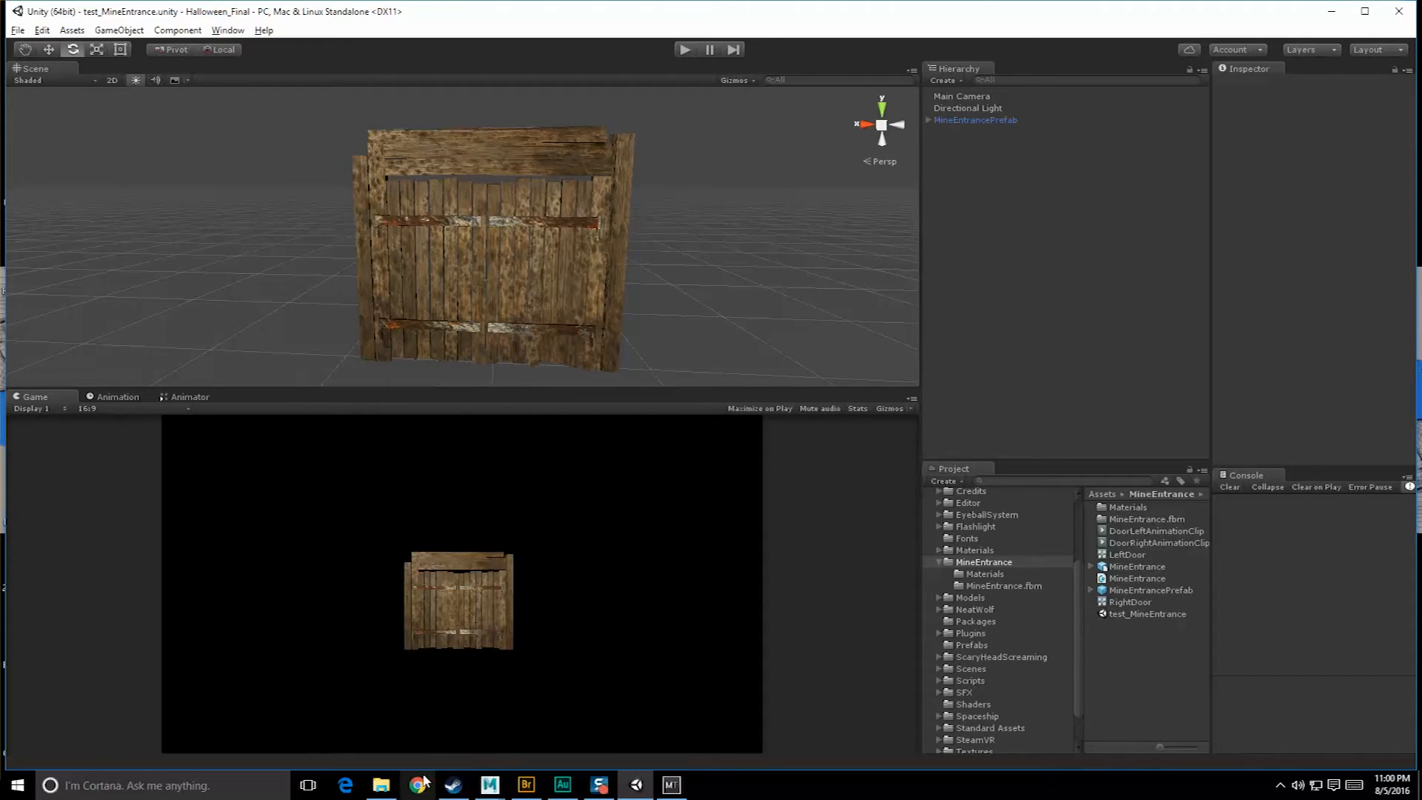
drag(978, 3, 984, 22)
click(1332, 31)
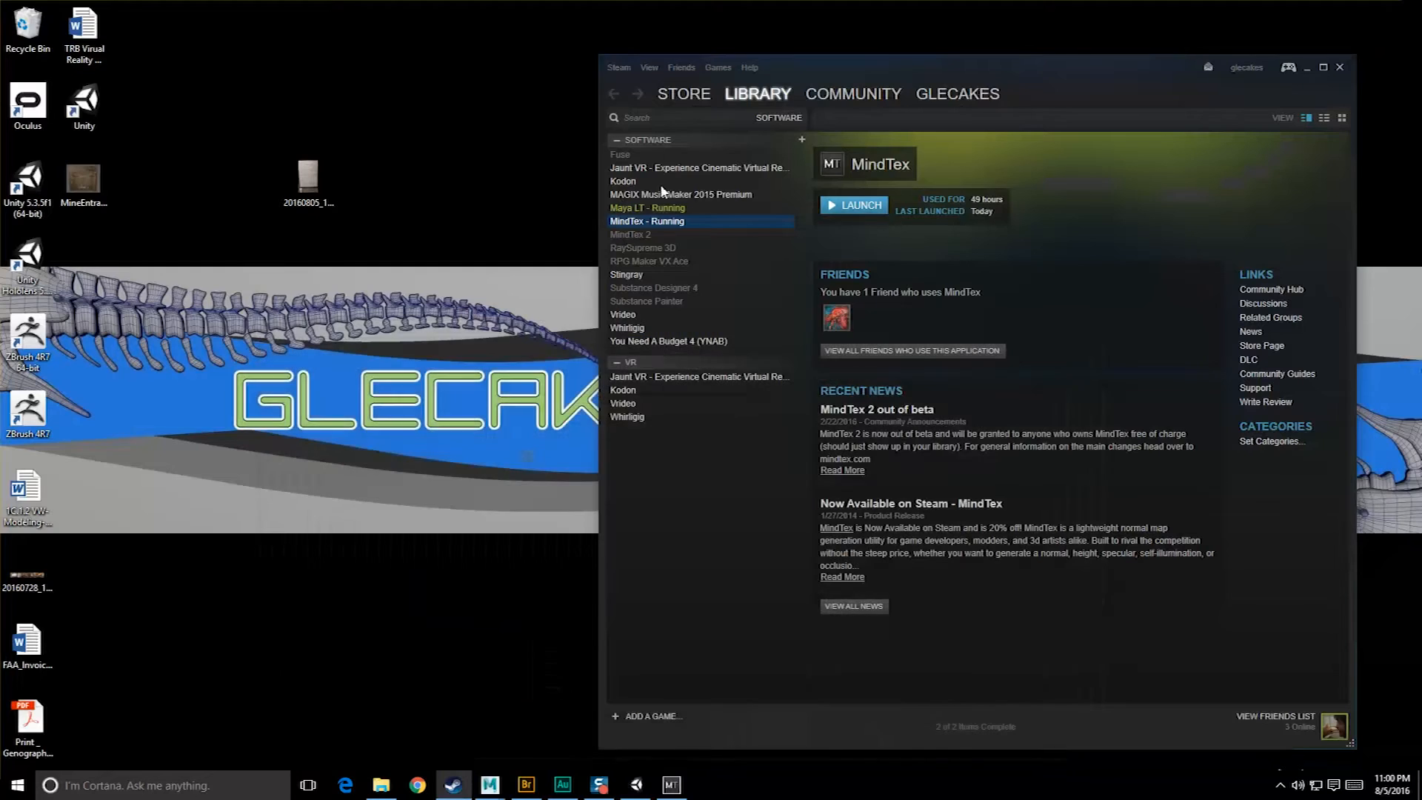
double_click(311, 179)
double_click(663, 92)
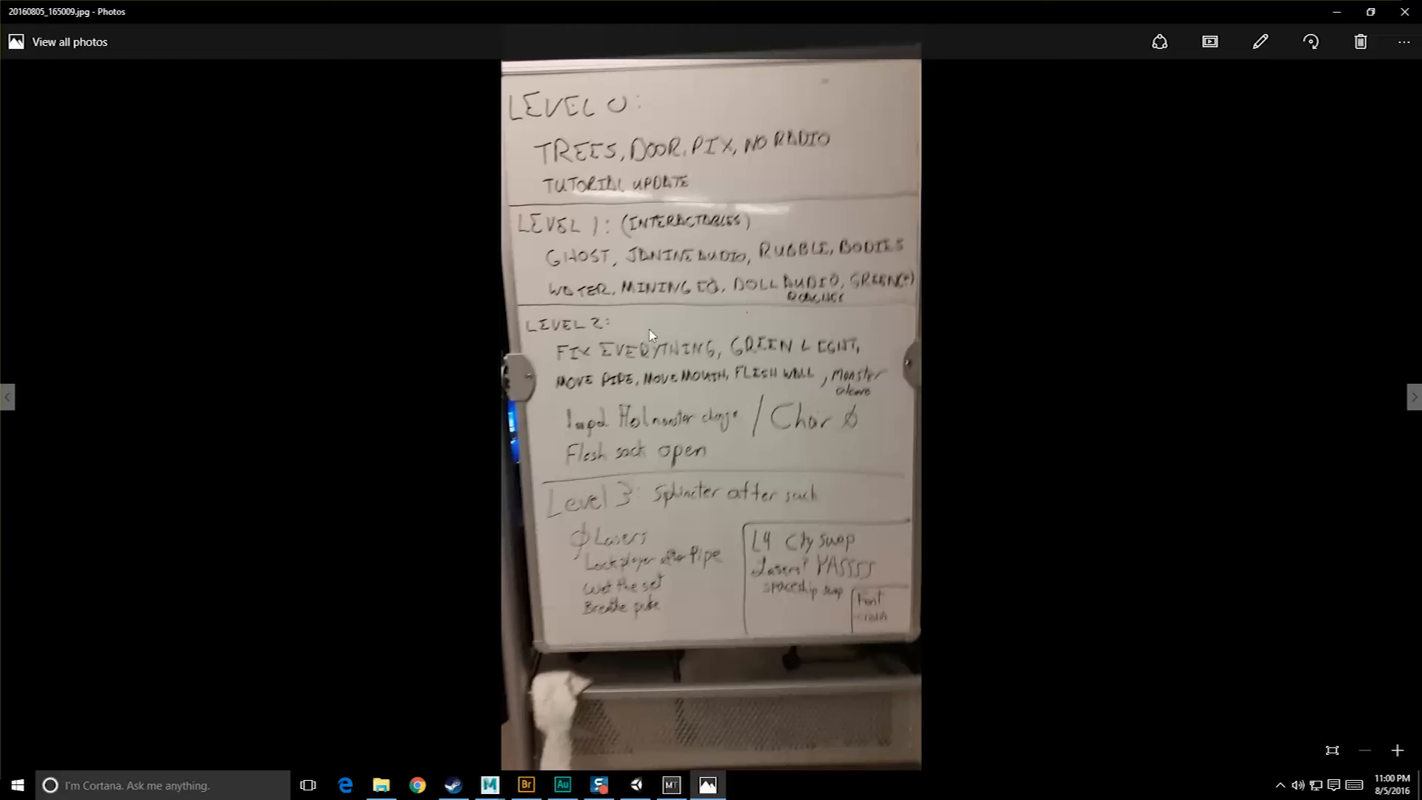
key(Right)
key(Left)
click(1404, 12)
mouse_move(873, 100)
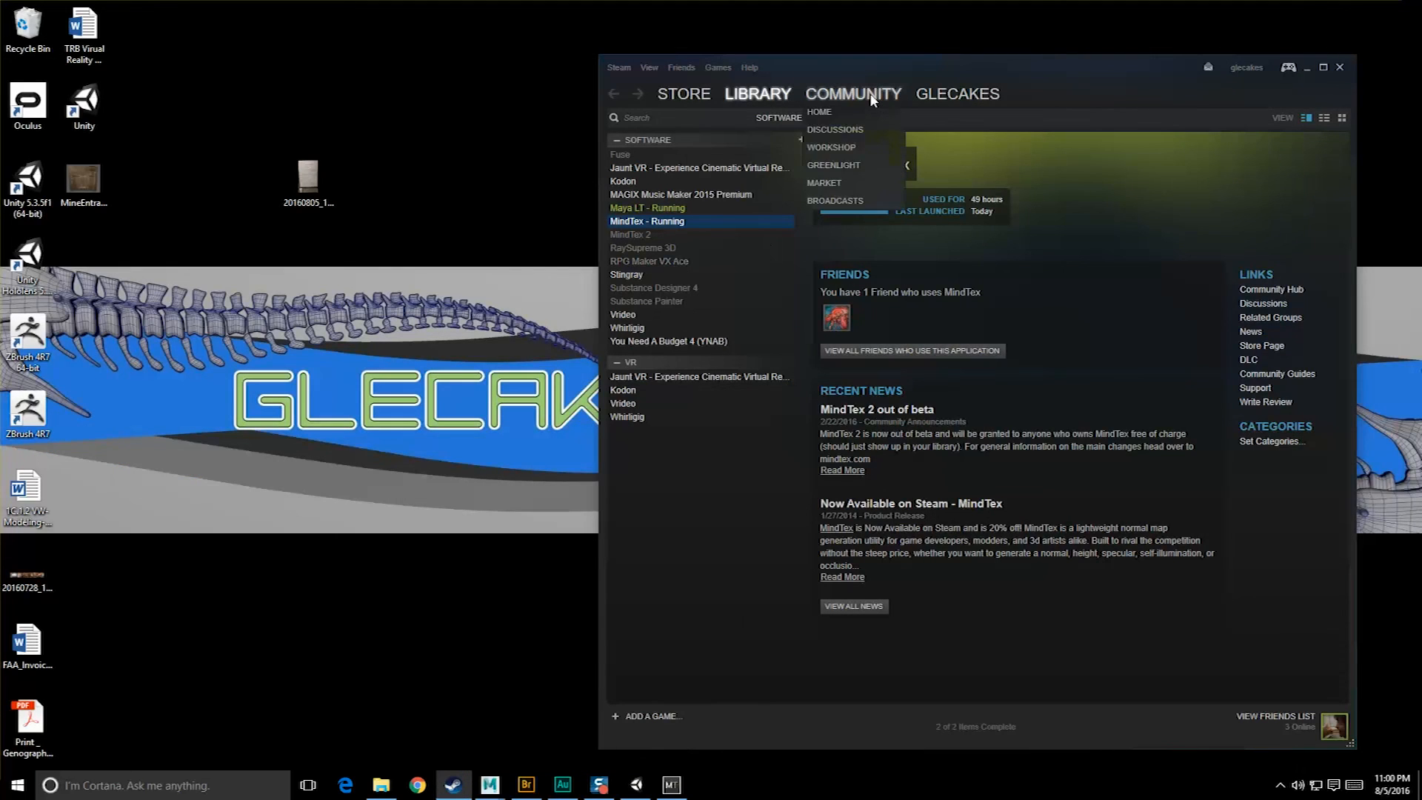